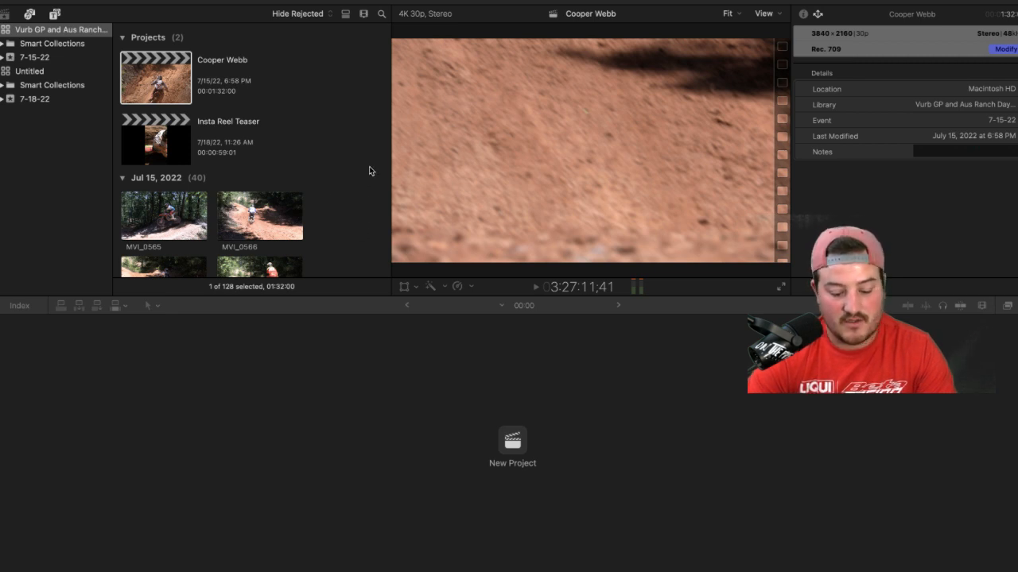
Step: Open the Insta Reel Teaser project and play its timeline from the beginning
{"action": "left_click", "coordinate": [154, 149]}
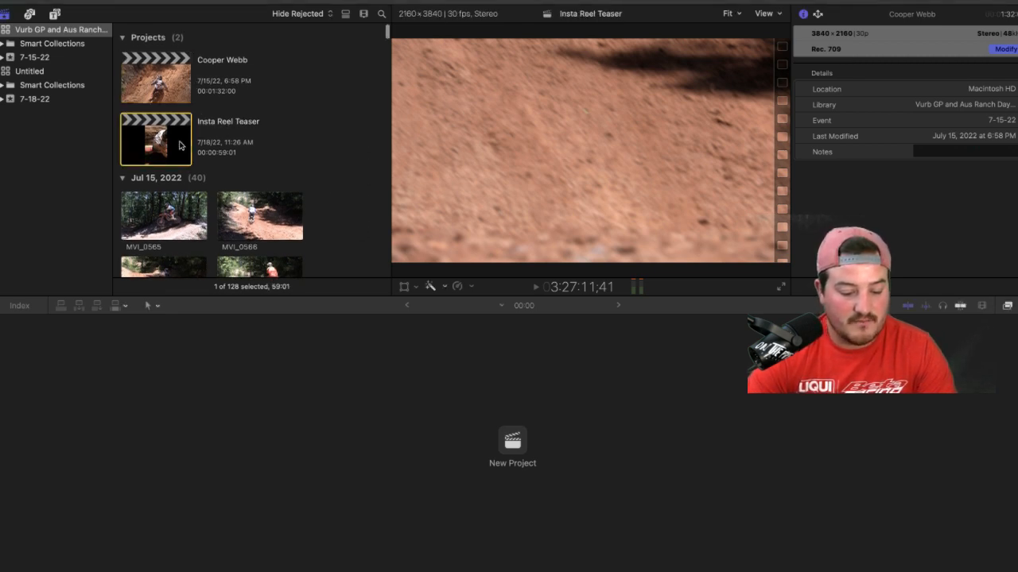
{"action": "double_click", "coordinate": [153, 149]}
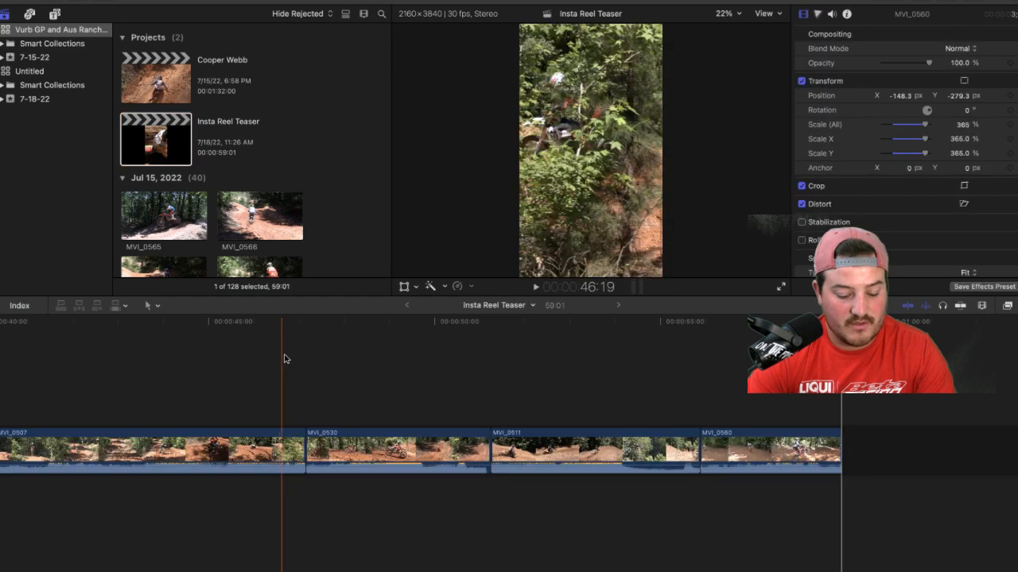
{"action": "scroll", "coordinate": [375, 384], "scroll_direction": "left", "scroll_amount": 5}
{"action": "scroll", "coordinate": [372, 384], "scroll_direction": "left", "scroll_amount": 10}
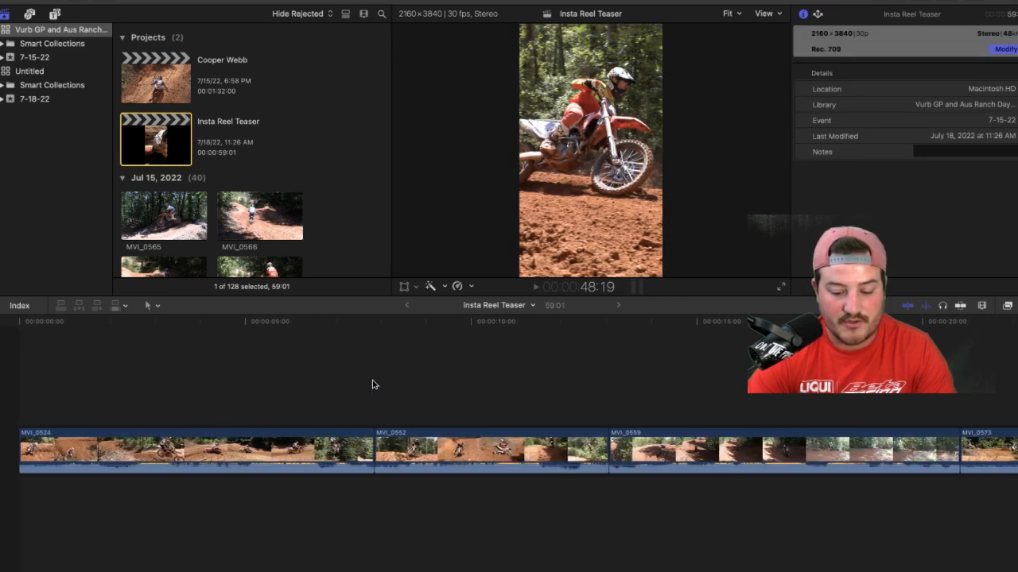
{"action": "left_click", "coordinate": [17, 366]}
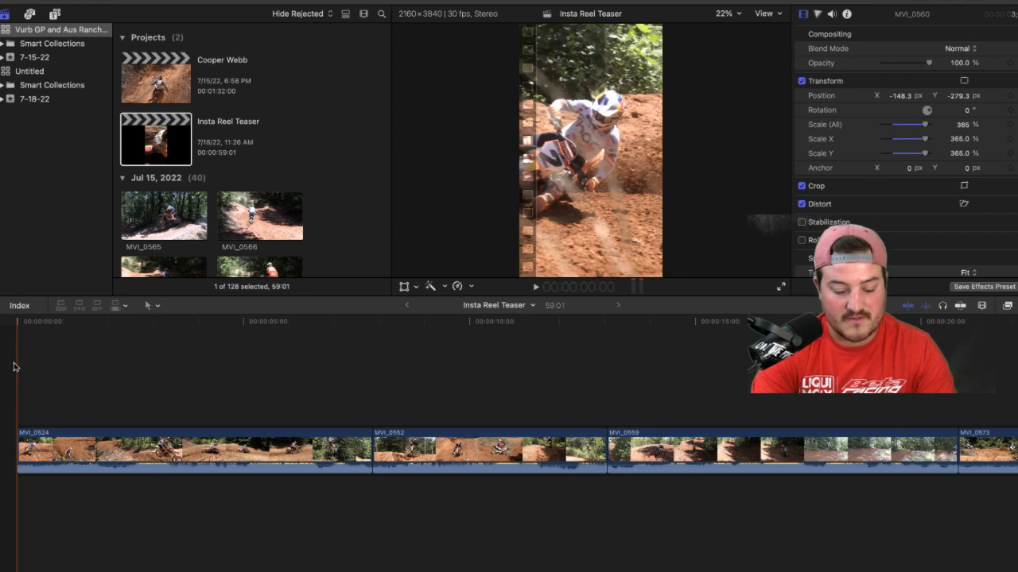
{"action": "key", "text": "space"}
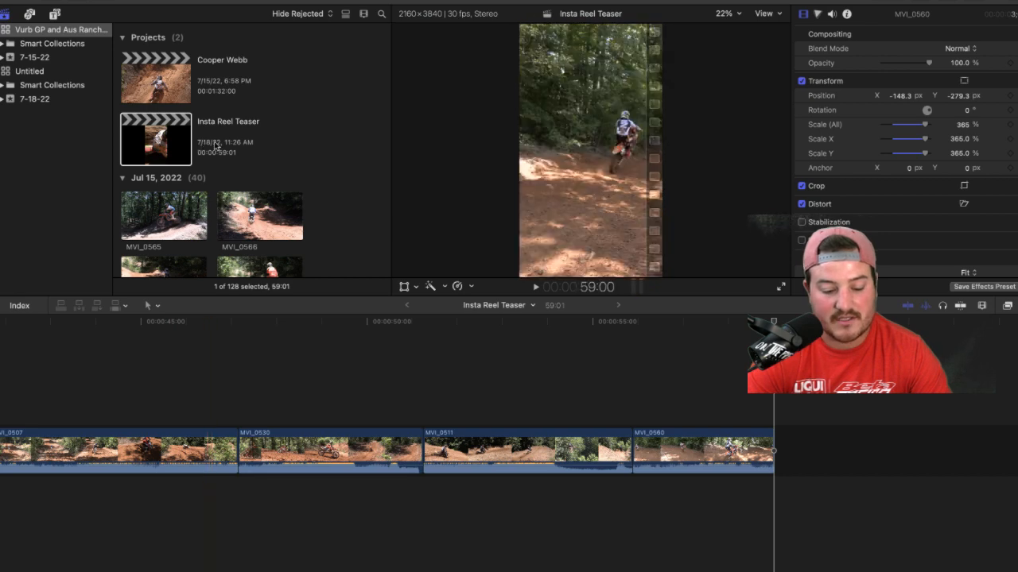
Step: Open the Cooper Webb project and play its timeline from the beginning
{"action": "left_click", "coordinate": [175, 93]}
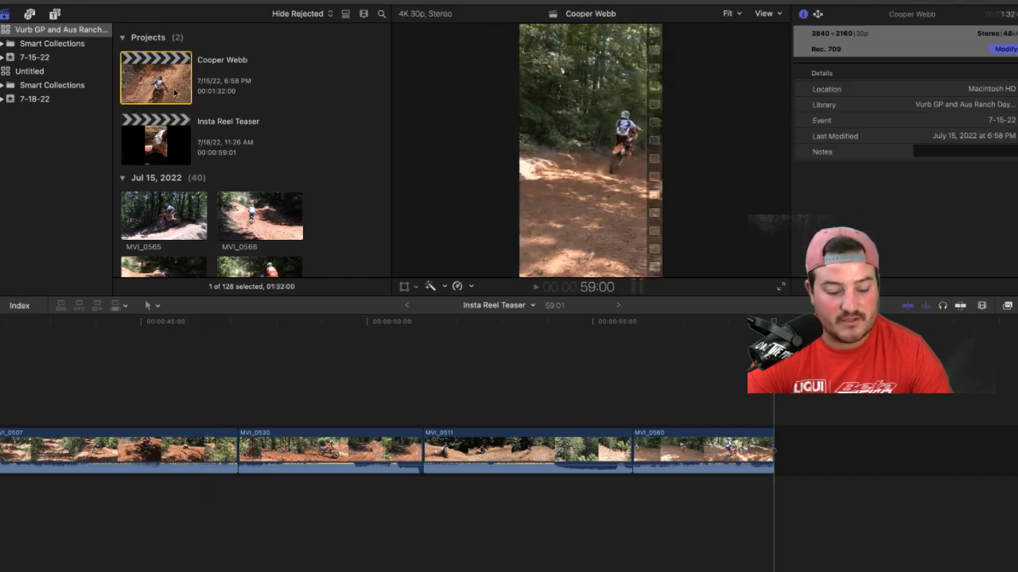
{"action": "double_click", "coordinate": [165, 91]}
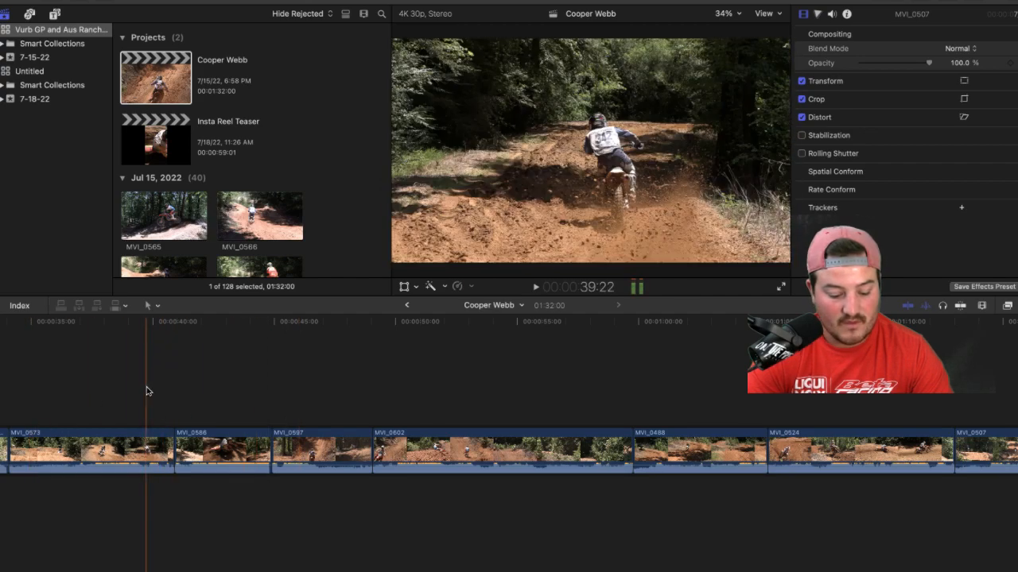
{"action": "scroll", "coordinate": [147, 394], "scroll_direction": "left", "scroll_amount": 5}
{"action": "scroll", "coordinate": [146, 391], "scroll_direction": "left", "scroll_amount": 5}
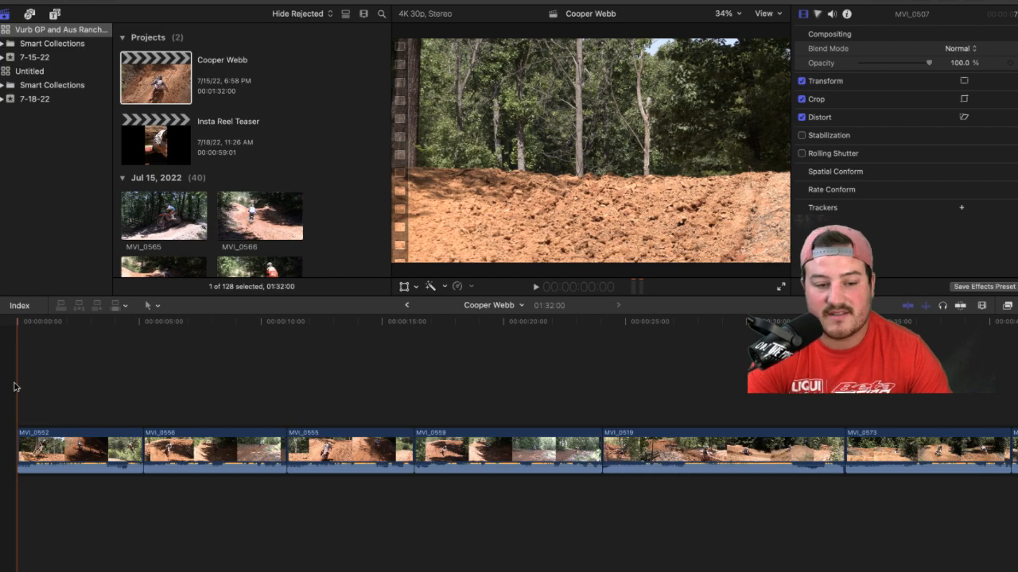
{"action": "key", "text": "space"}
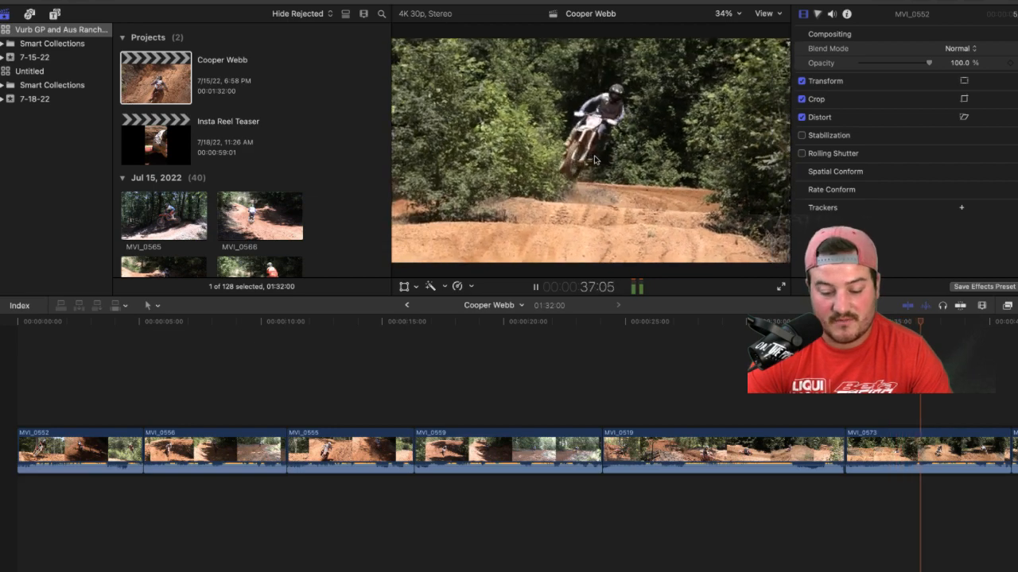
Step: Stop playback and review the action in the middle of clip MVI_0573
{"action": "key", "text": "space"}
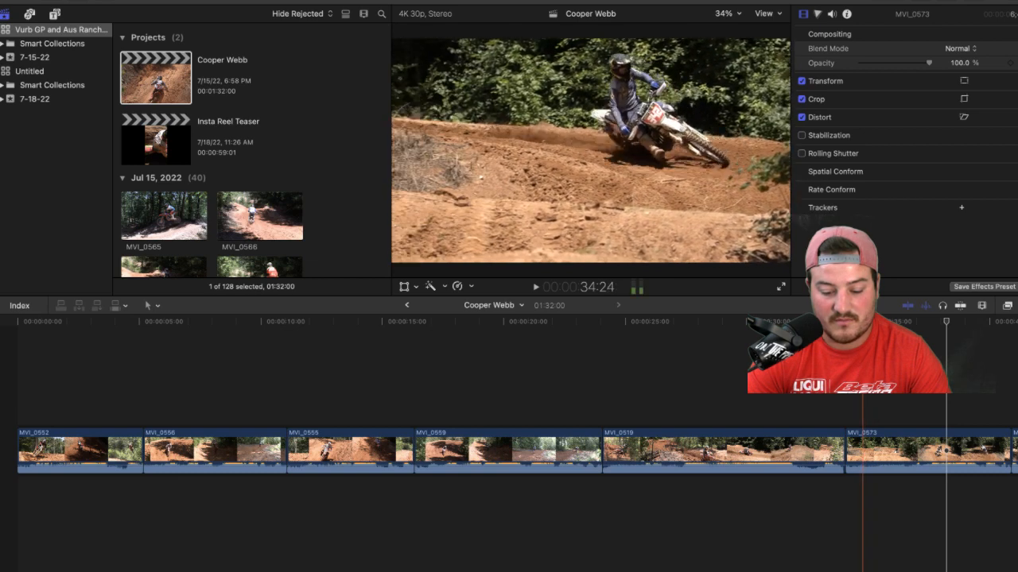
{"action": "left_click", "coordinate": [859, 436]}
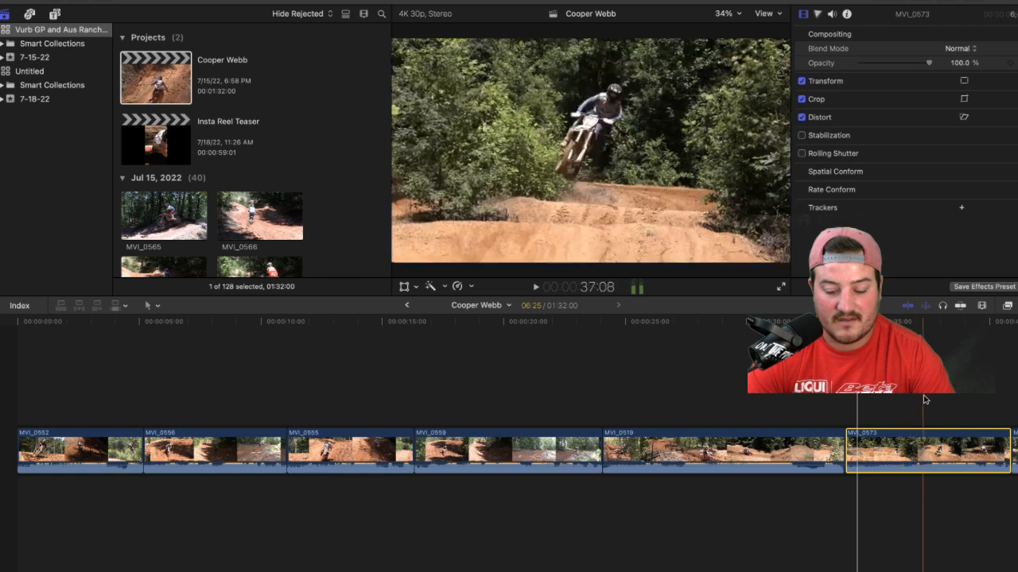
{"action": "left_click", "coordinate": [931, 402]}
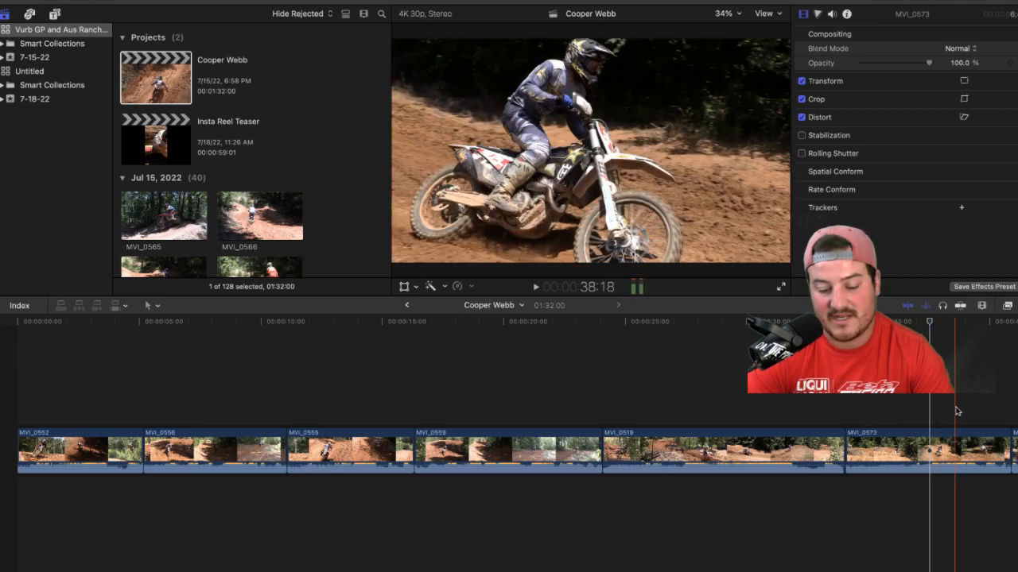
Step: Play clip MVI_0597 in the Cooper Webb timeline several times from its start to examine the widescreen framing
{"action": "scroll", "coordinate": [956, 411], "scroll_direction": "right", "scroll_amount": 5}
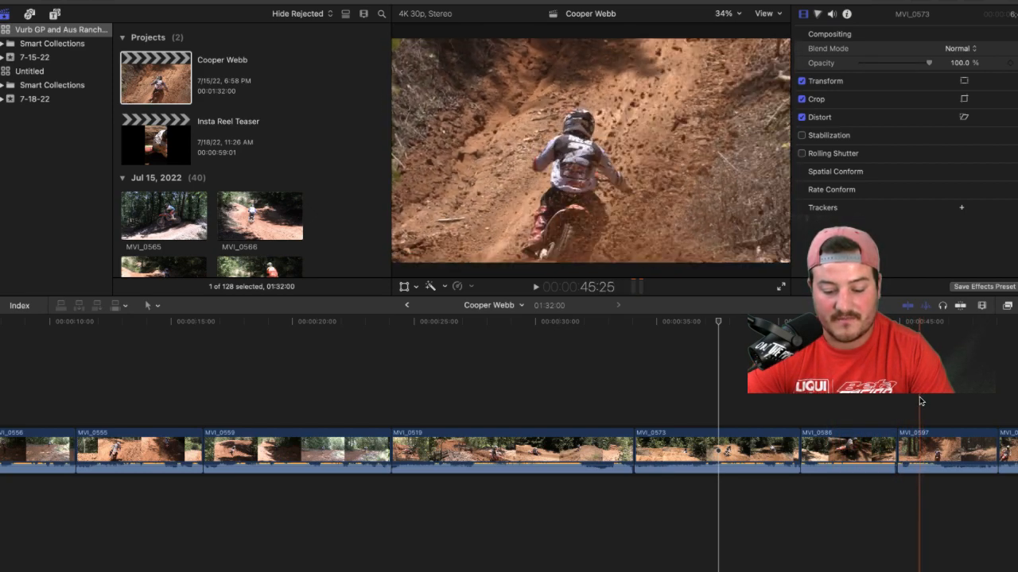
{"action": "scroll", "coordinate": [919, 402], "scroll_direction": "right", "scroll_amount": 5}
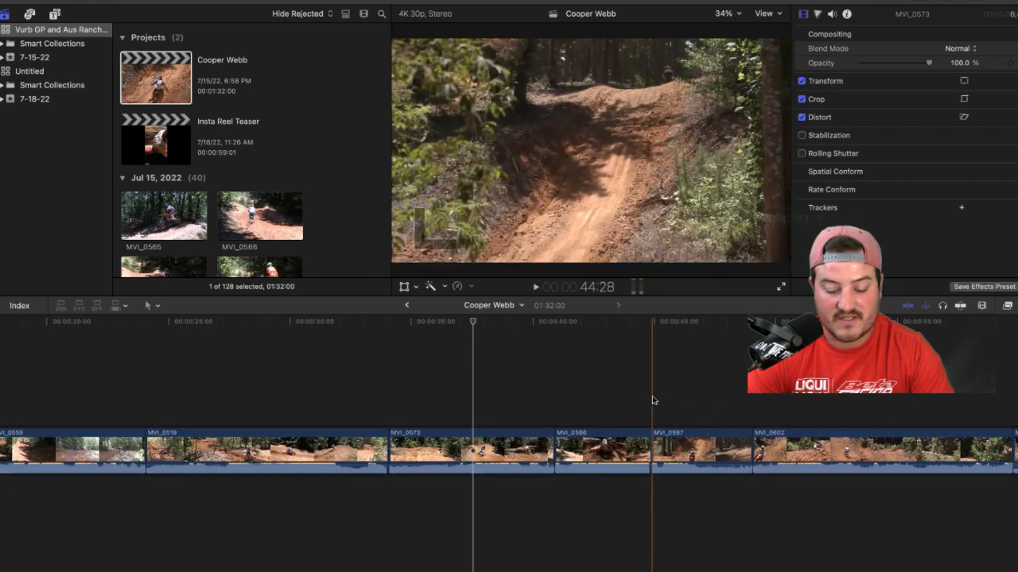
{"action": "key", "text": "space"}
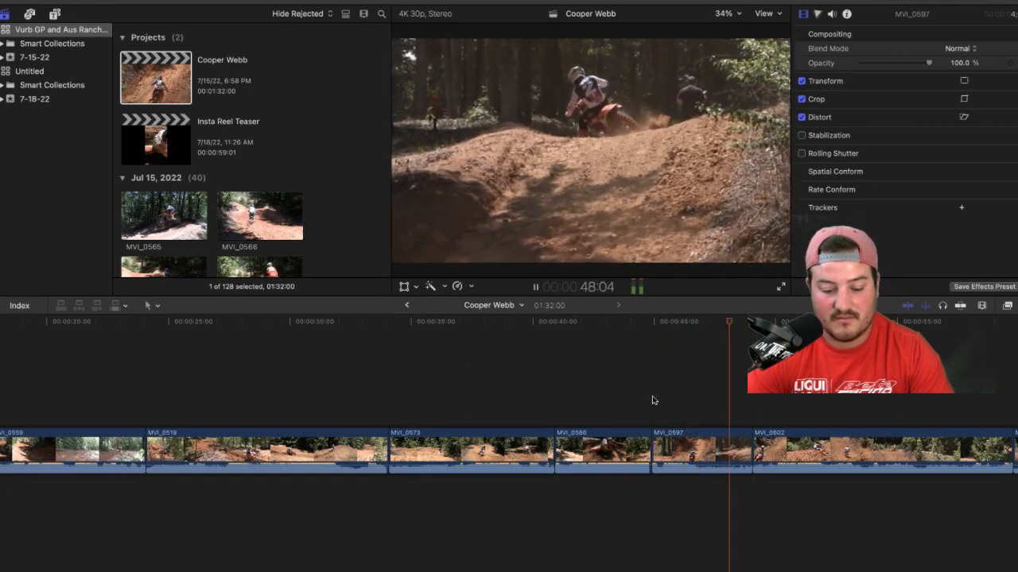
{"action": "key", "text": "space"}
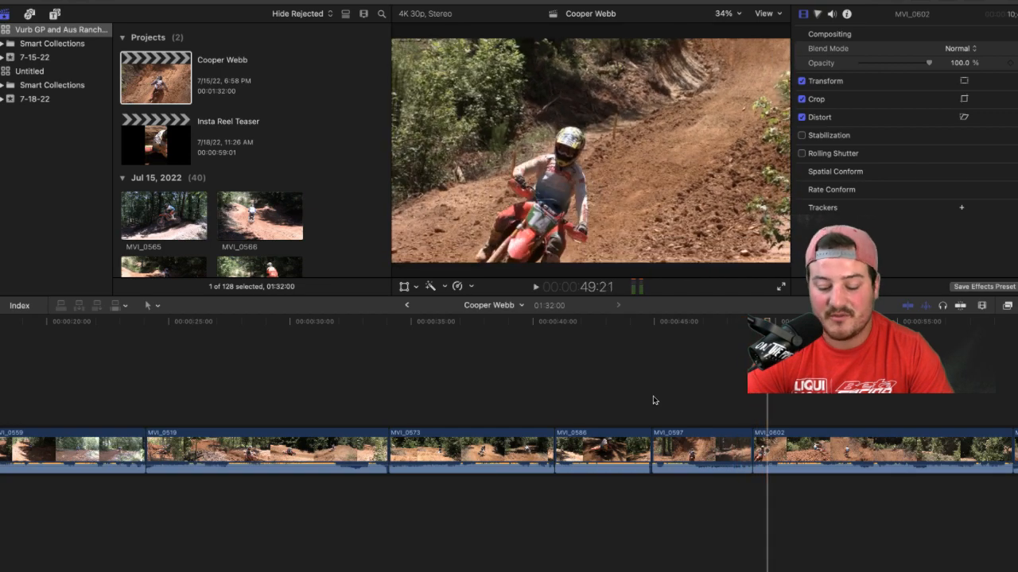
{"action": "key", "text": "space"}
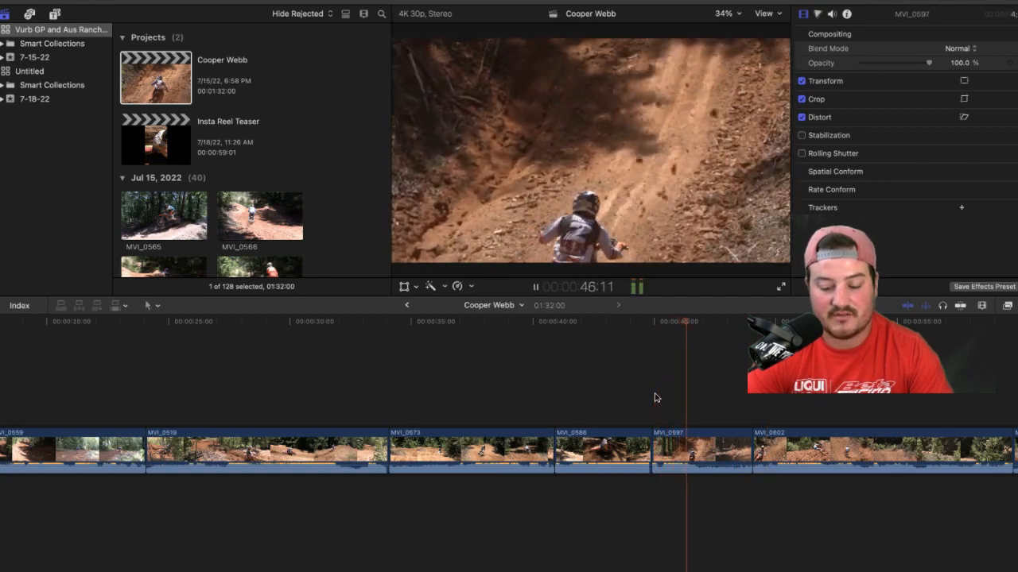
{"action": "key", "text": "space"}
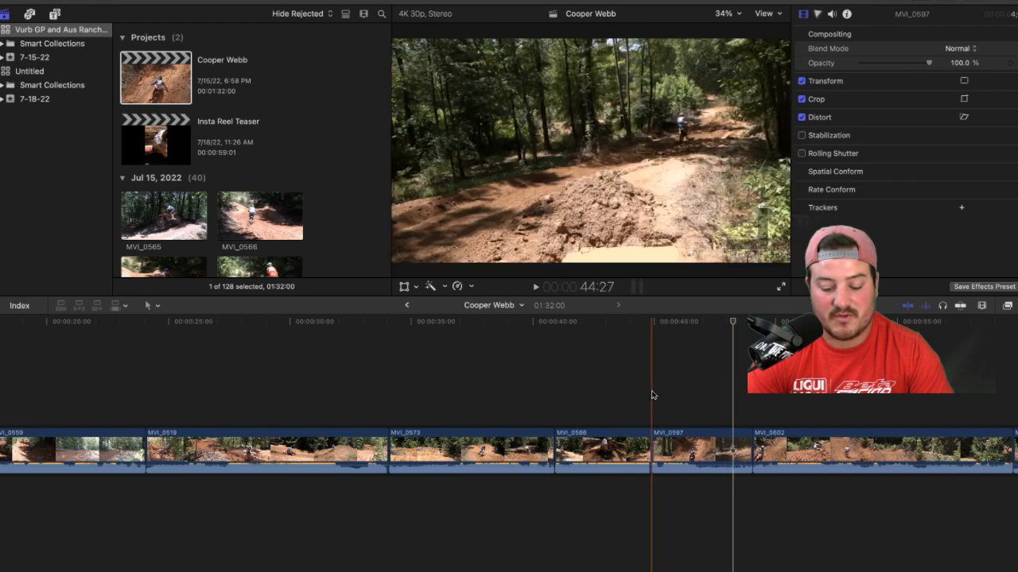
{"action": "key", "text": "space"}
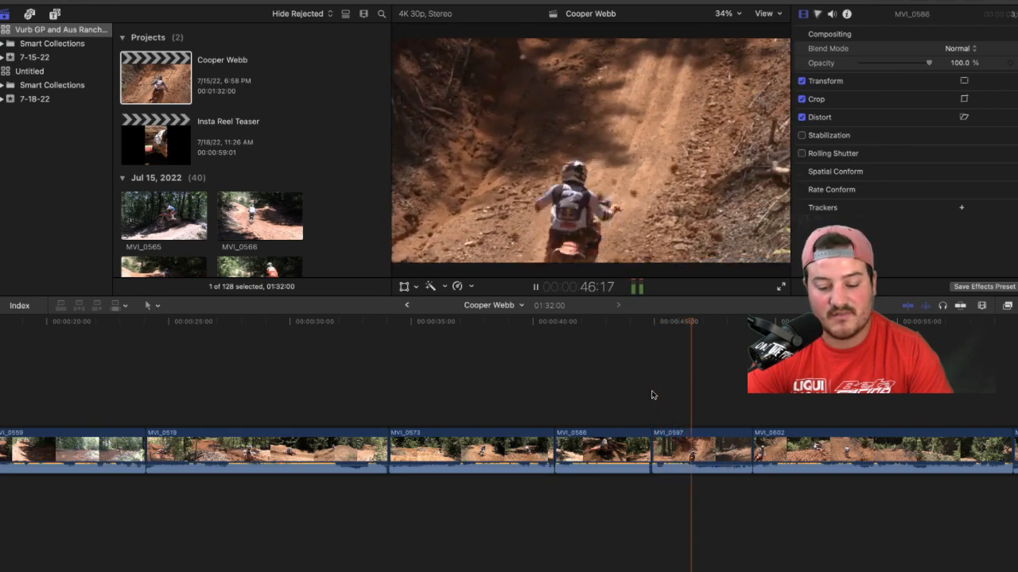
{"action": "key", "text": "space"}
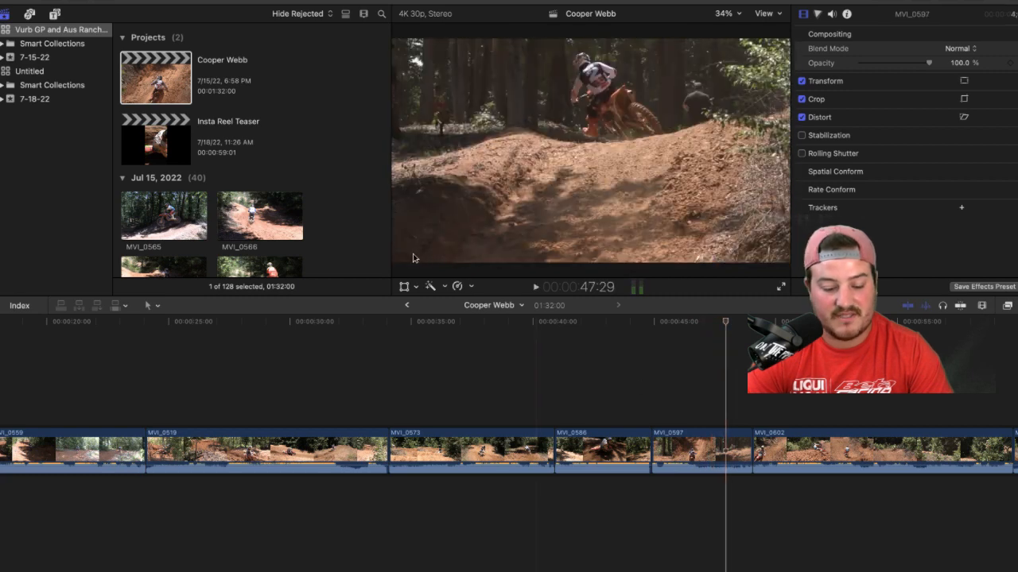
Step: Switch to the Insta Reel Teaser project and play its version of clip MVI_0597
{"action": "double_click", "coordinate": [185, 162]}
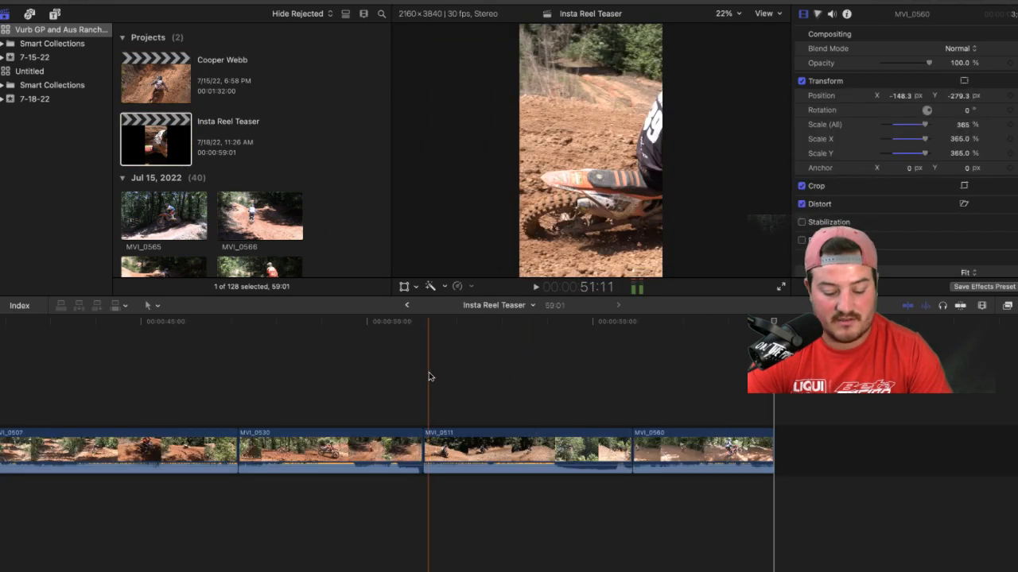
{"action": "scroll", "coordinate": [303, 373], "scroll_direction": "left", "scroll_amount": 10}
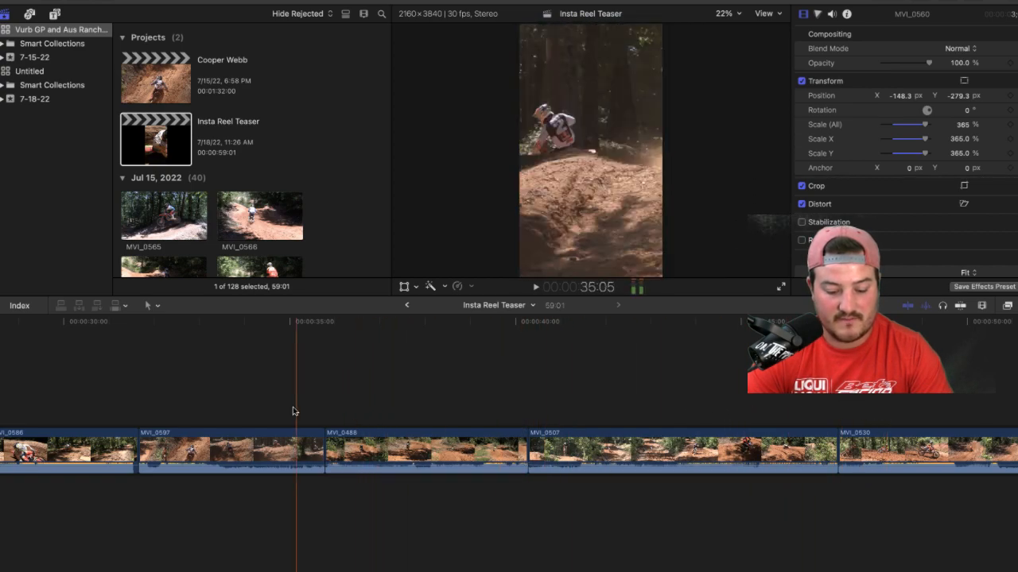
{"action": "scroll", "coordinate": [275, 411], "scroll_direction": "left", "scroll_amount": 2}
{"action": "scroll", "coordinate": [270, 411], "scroll_direction": "left", "scroll_amount": 4}
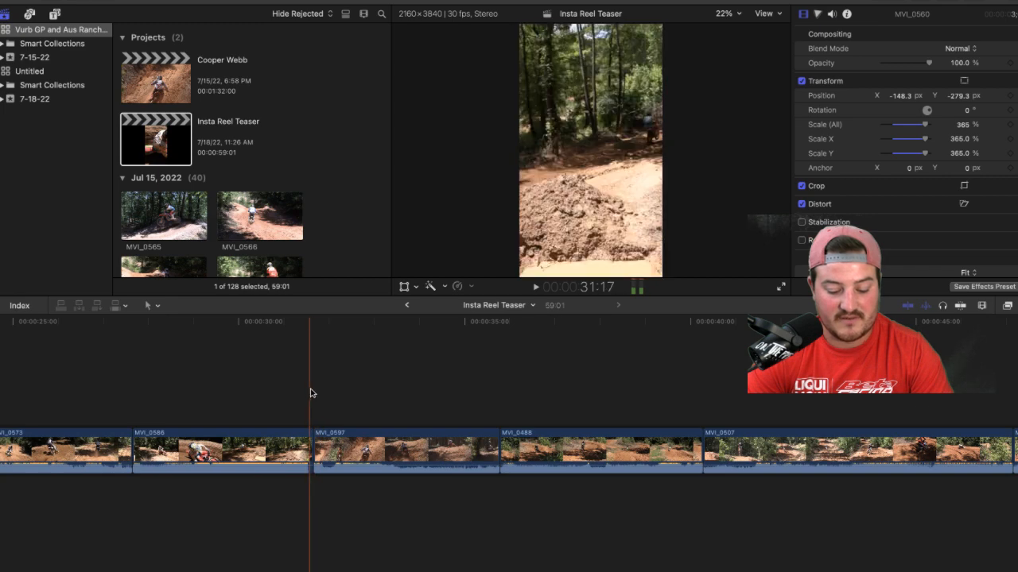
{"action": "key", "text": "space"}
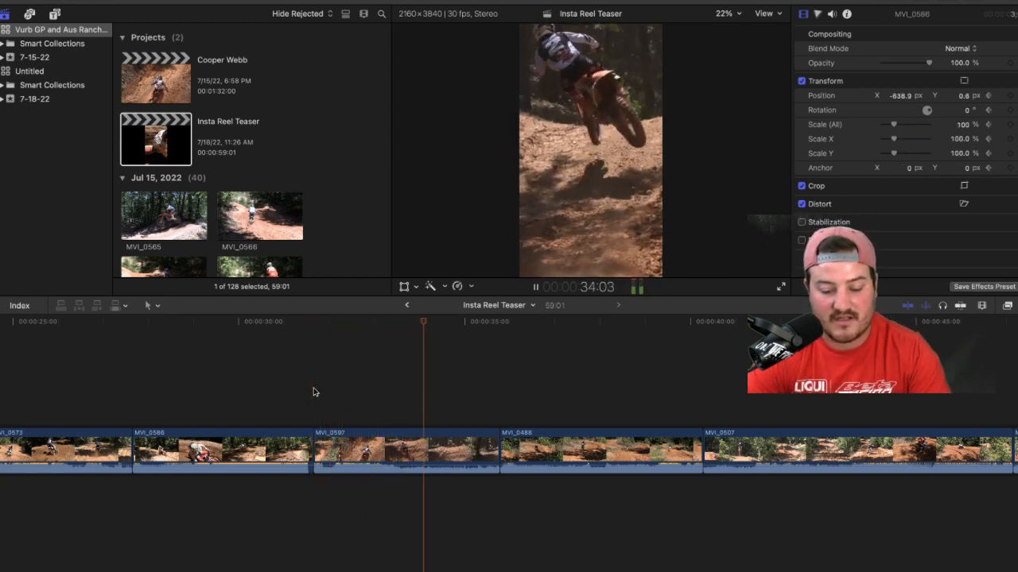
Step: Replay clip MVI_0597 in the vertical teaser several times to examine how the rider is framed
{"action": "left_click", "coordinate": [315, 388]}
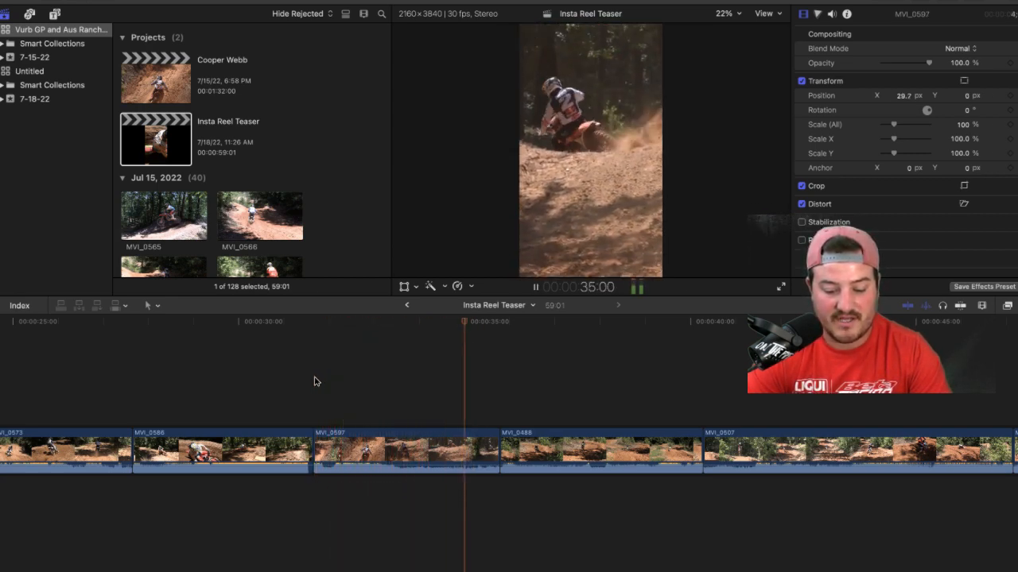
{"action": "key", "text": "space"}
{"action": "key", "text": "space"}
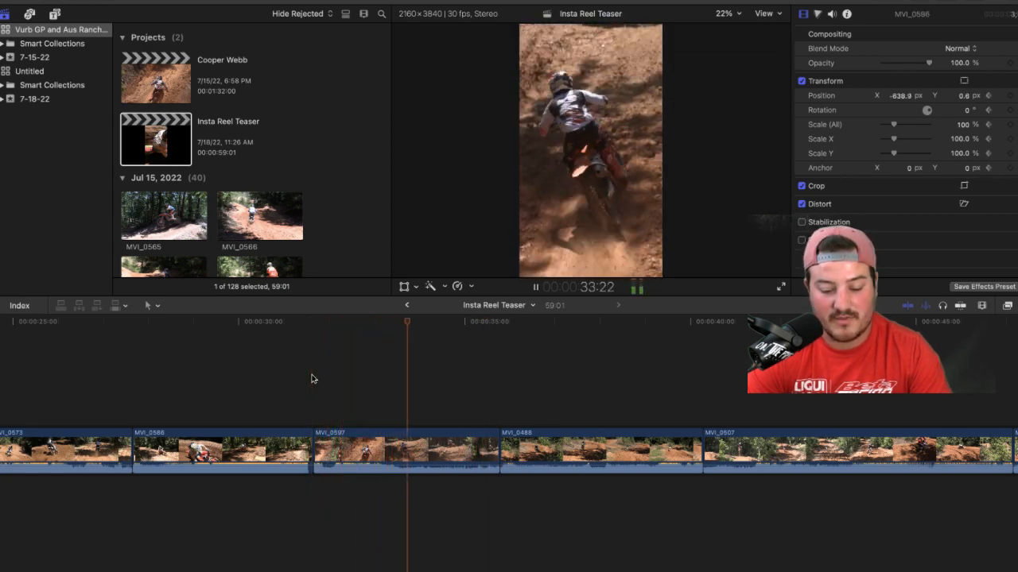
{"action": "key", "text": "space"}
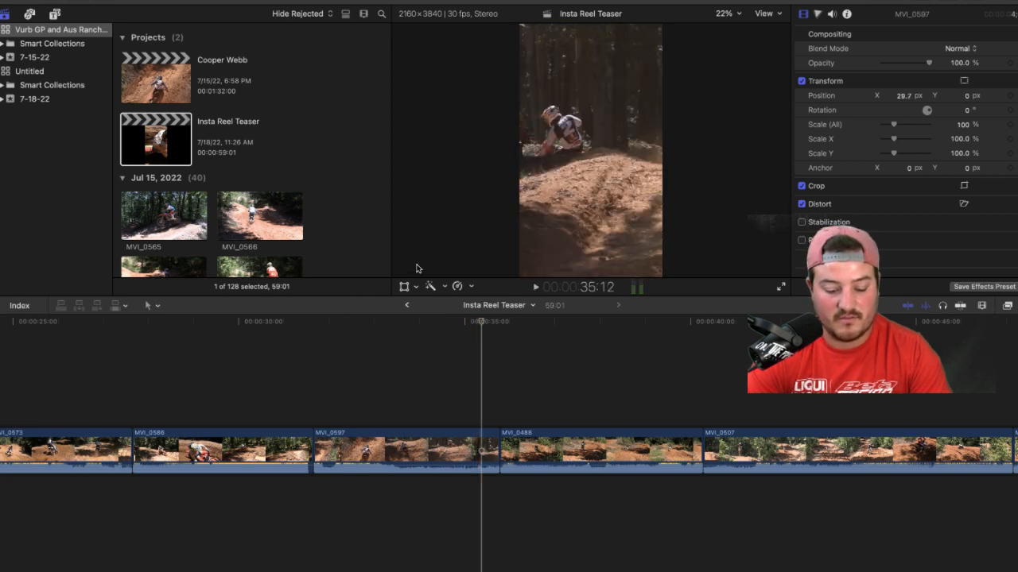
{"action": "left_click", "coordinate": [406, 287]}
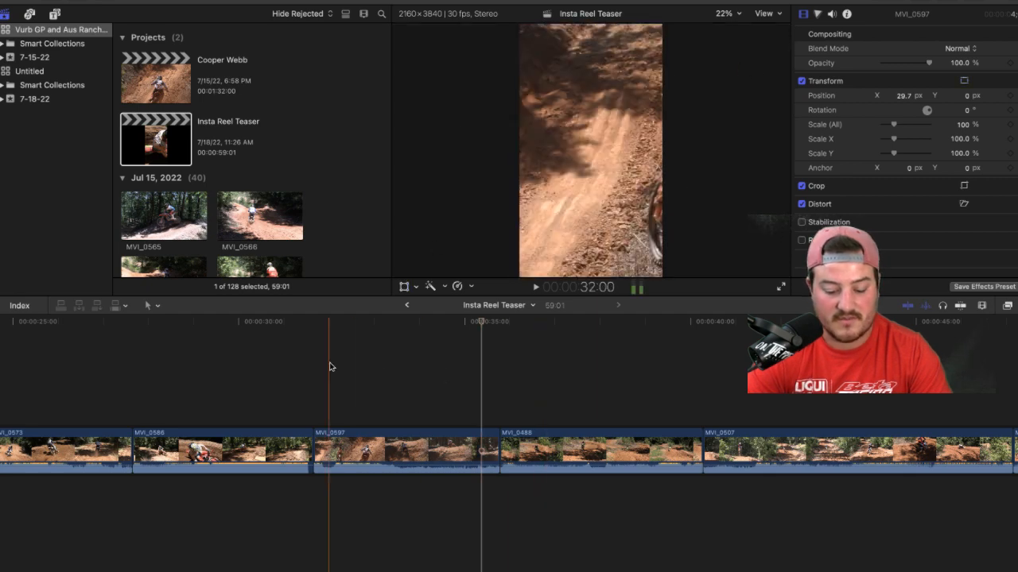
{"action": "left_click", "coordinate": [321, 367]}
{"action": "key", "text": "space"}
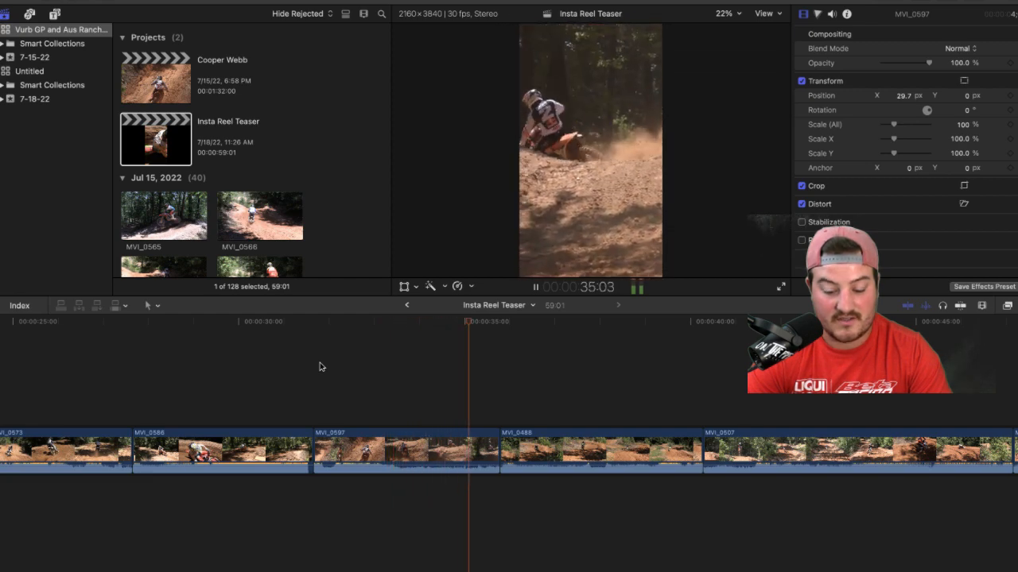
{"action": "key", "text": "space"}
Step: Reopen the Cooper Webb project and replay clip MVI_0597 to compare its widescreen framing
{"action": "double_click", "coordinate": [151, 79]}
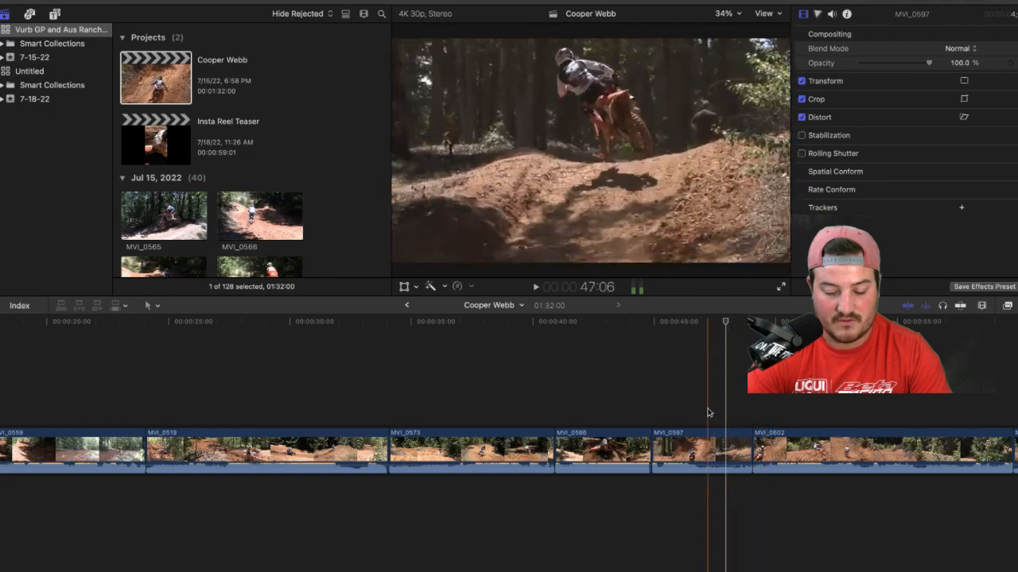
{"action": "key", "text": "space"}
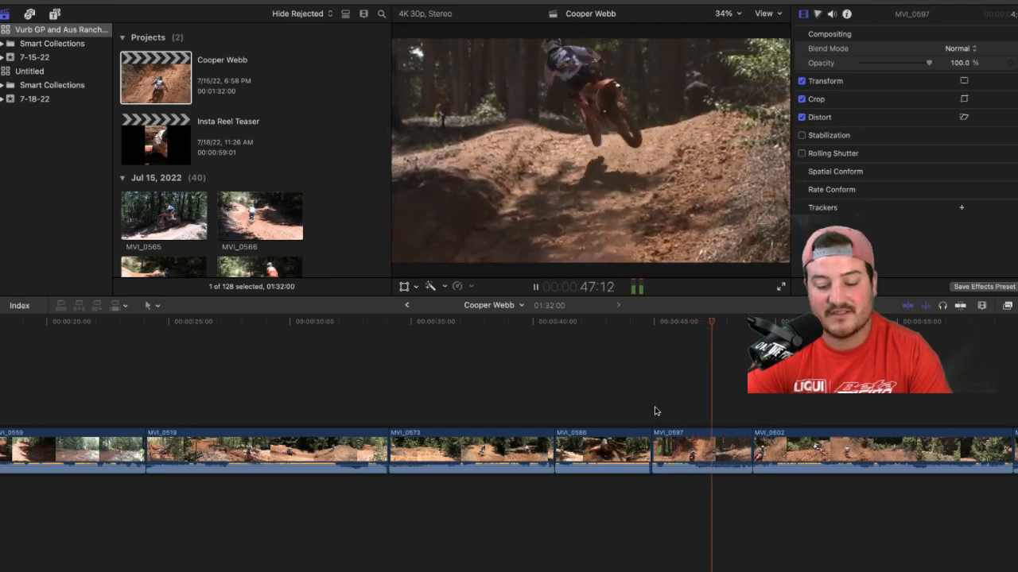
{"action": "key", "text": "space"}
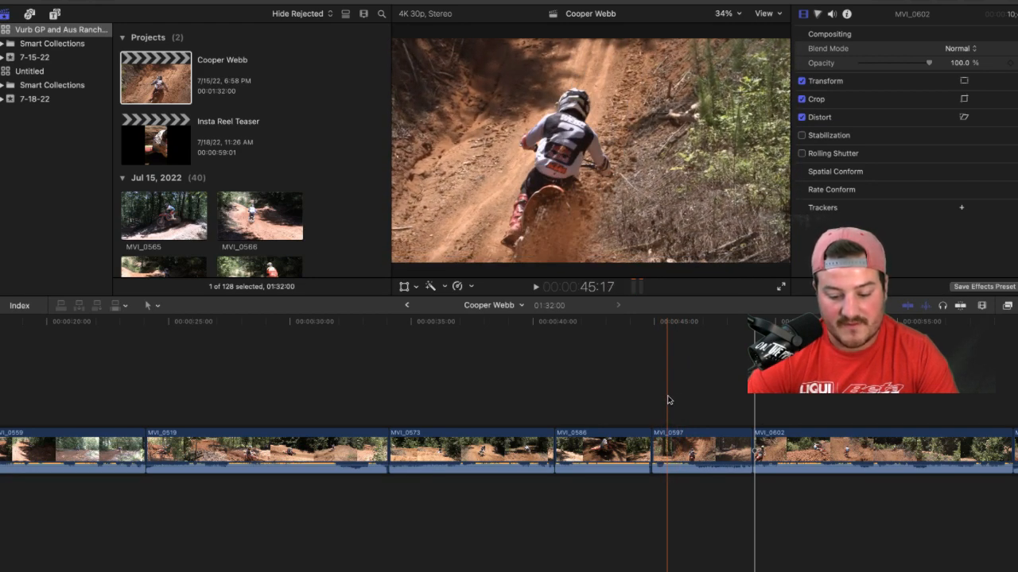
Step: Return to the beginning of the Cooper Webb timeline and look over its opening clips
{"action": "scroll", "coordinate": [609, 403], "scroll_direction": "left", "scroll_amount": 10}
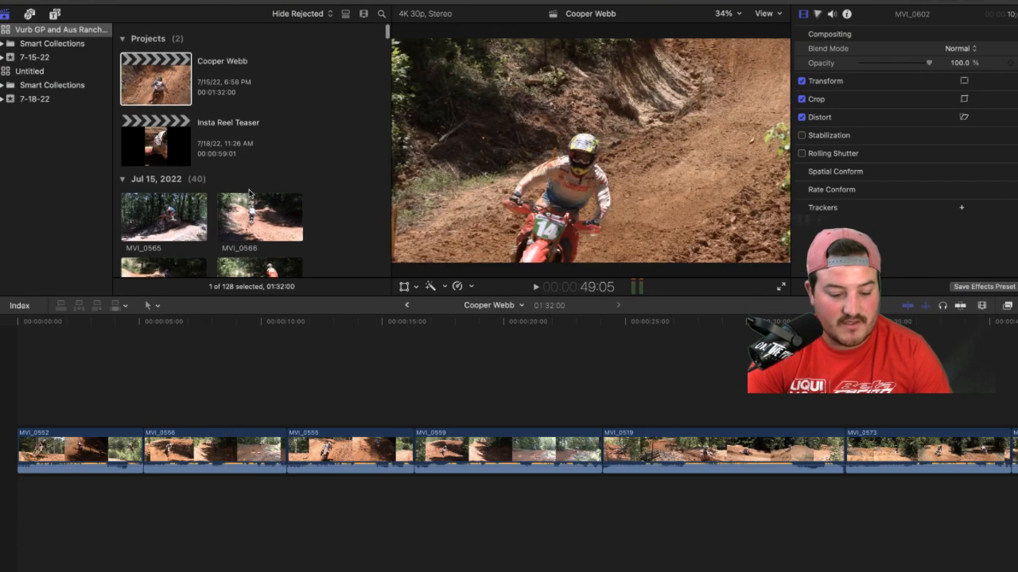
{"action": "left_click", "coordinate": [187, 98]}
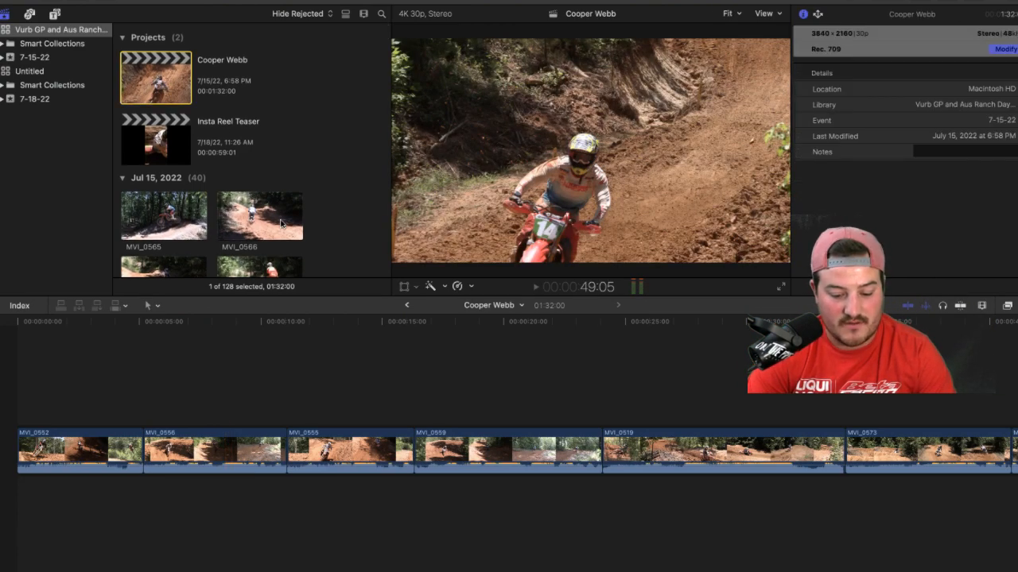
{"action": "left_click", "coordinate": [130, 387]}
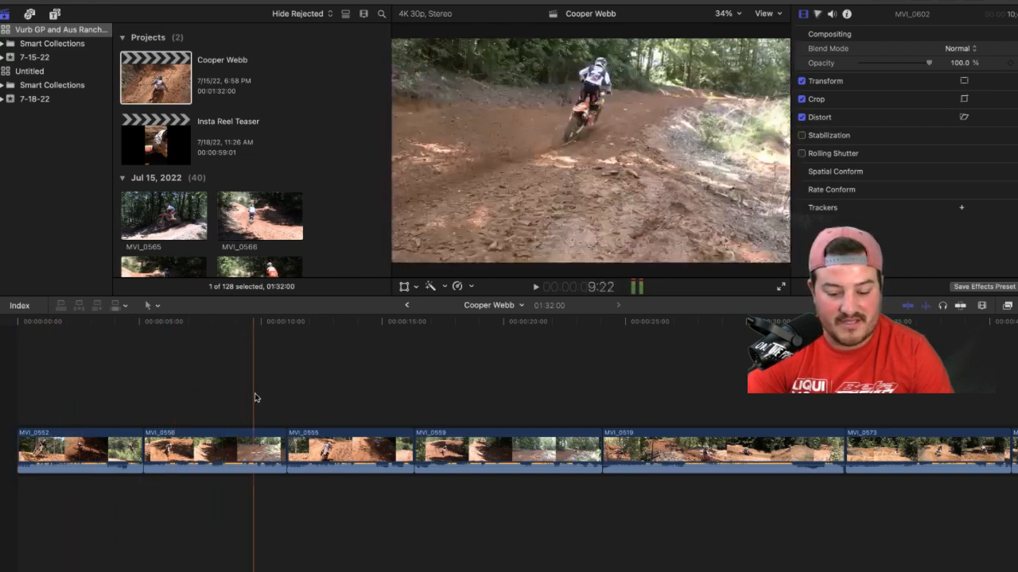
Step: Delete all clips from the Cooper Webb timeline and place clip MVI_0571 at its start
{"action": "left_click_drag", "start_coordinate": [129, 386], "coordinate": [1014, 504]}
{"action": "key", "text": "Delete"}
{"action": "scroll", "coordinate": [255, 205], "scroll_direction": "down", "scroll_amount": 3}
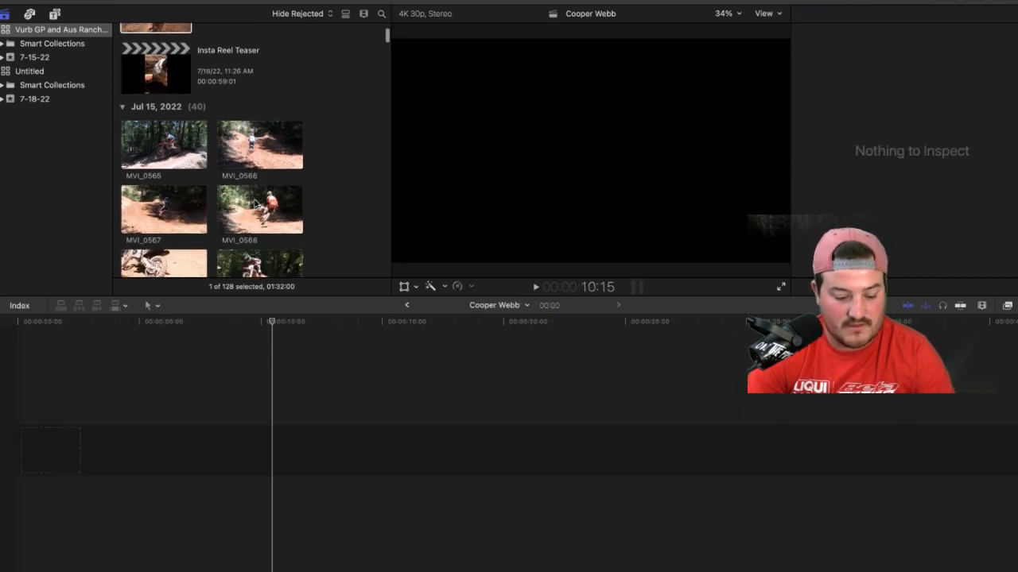
{"action": "key", "text": "space"}
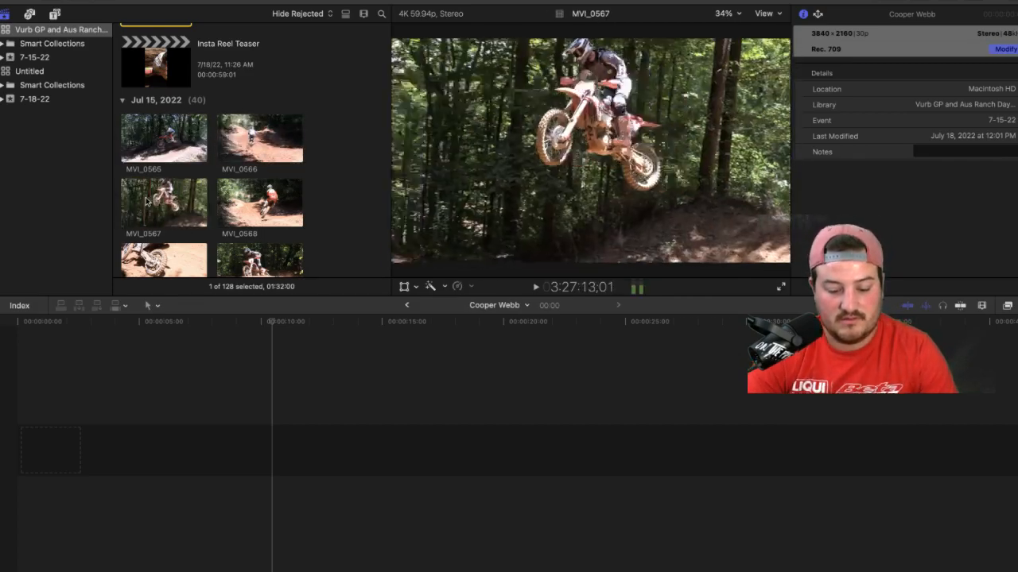
{"action": "scroll", "coordinate": [266, 198], "scroll_direction": "down", "scroll_amount": 3}
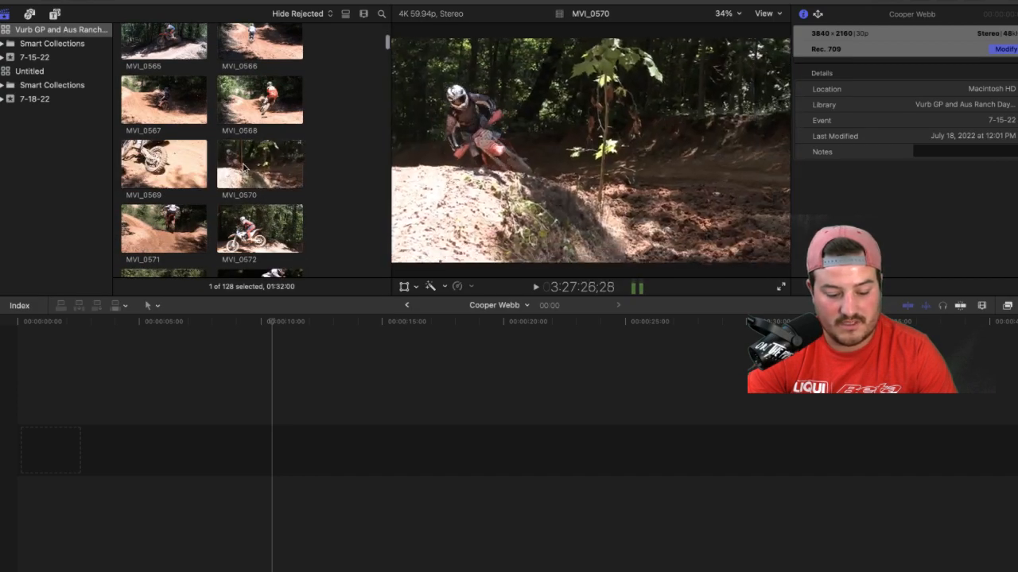
{"action": "left_click", "coordinate": [165, 231]}
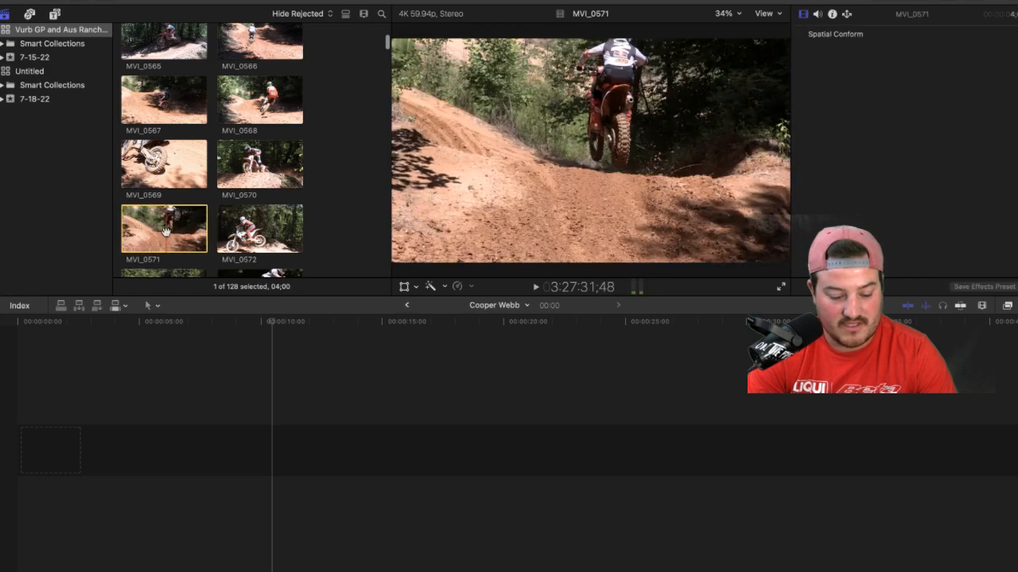
{"action": "left_click_drag", "start_coordinate": [165, 231], "coordinate": [112, 444]}
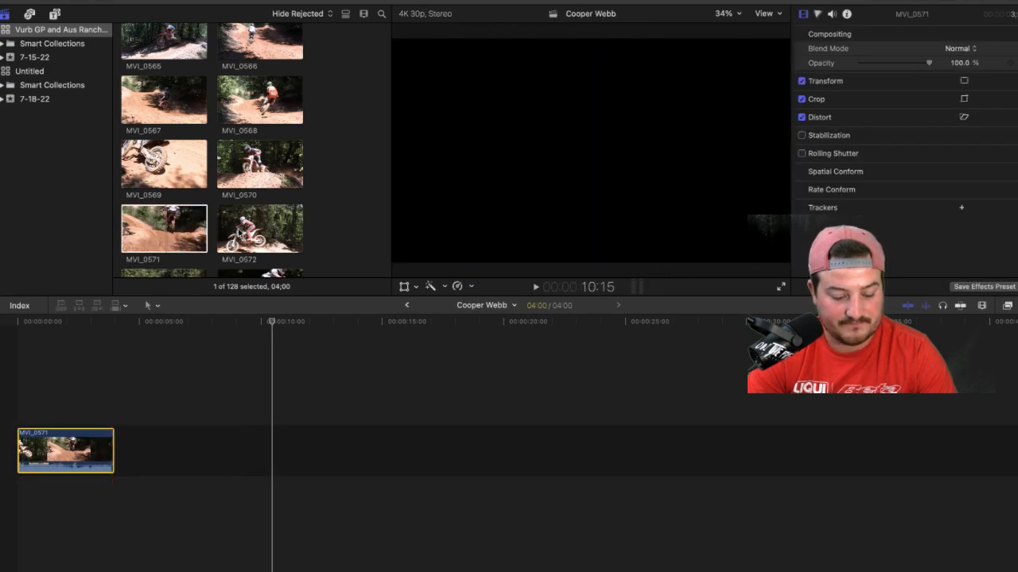
Step: Preview clip MVI_0574 and append it to the timeline after MVI_0571
{"action": "scroll", "coordinate": [197, 181], "scroll_direction": "down", "scroll_amount": 5}
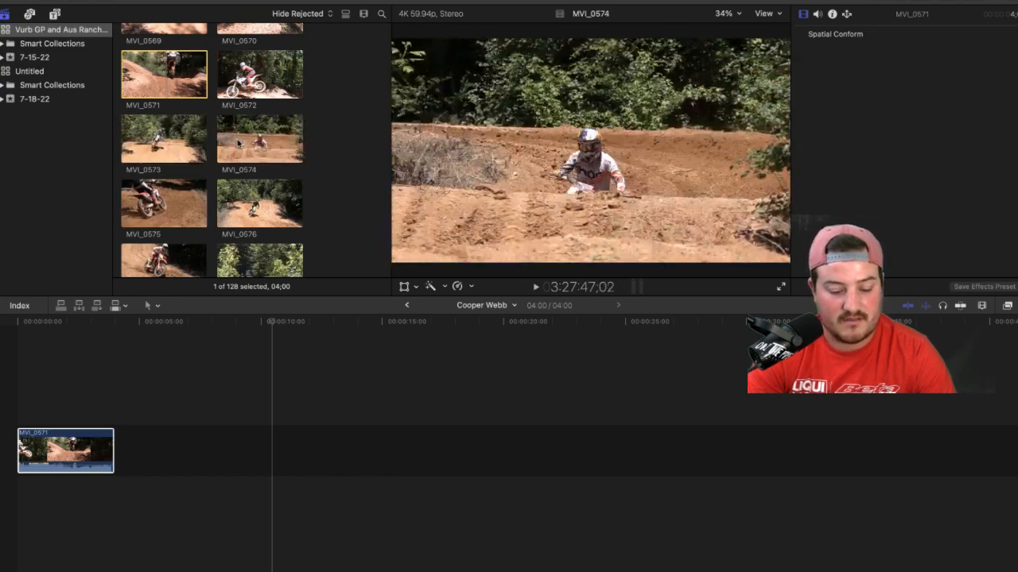
{"action": "key", "text": "space"}
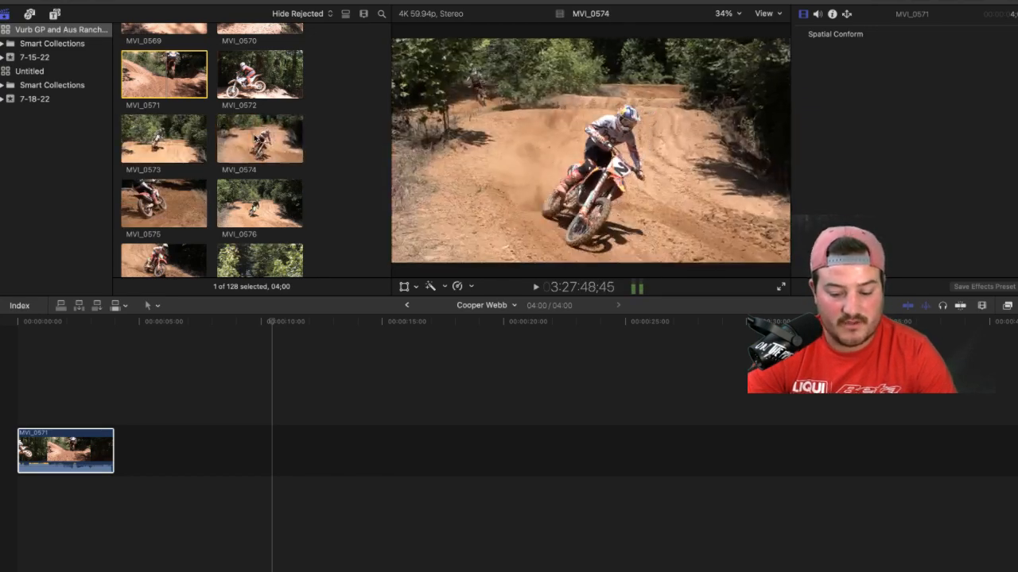
{"action": "left_click_drag", "start_coordinate": [252, 131], "coordinate": [153, 447]}
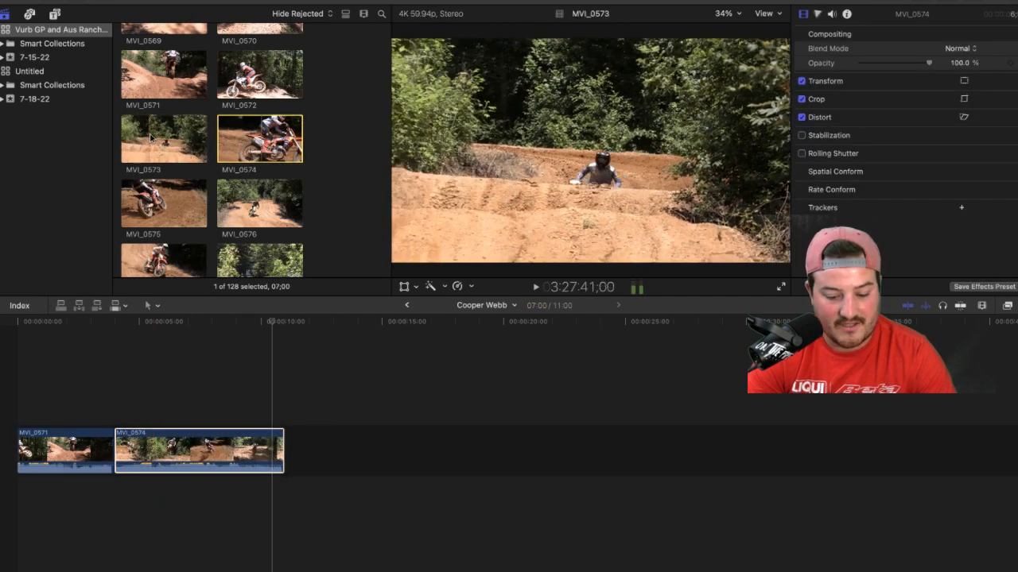
Step: Append clip MVI_0579 after MVI_0574 and play its source footage to check the riding
{"action": "scroll", "coordinate": [226, 162], "scroll_direction": "down", "scroll_amount": 3}
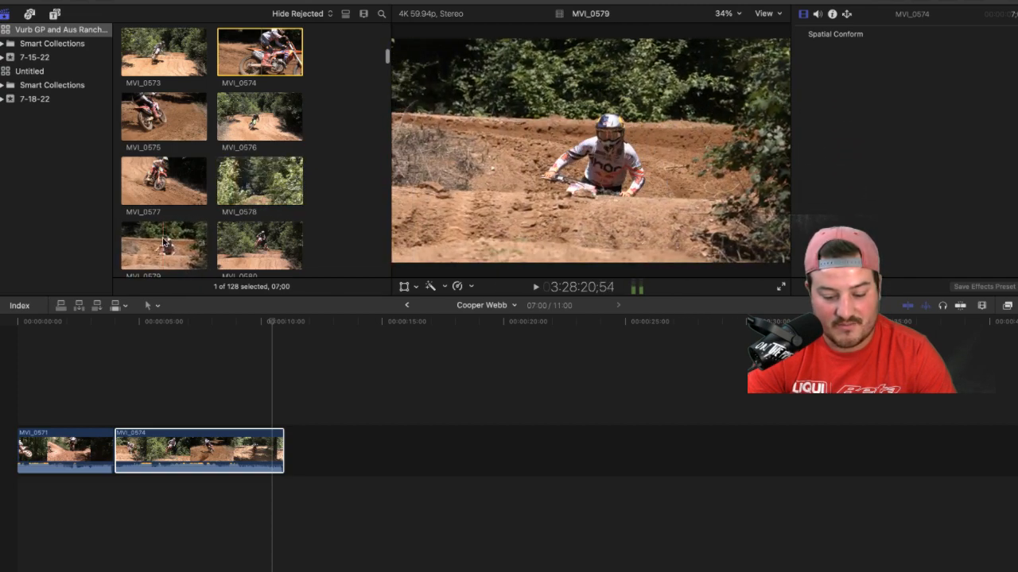
{"action": "left_click_drag", "start_coordinate": [159, 242], "coordinate": [339, 456]}
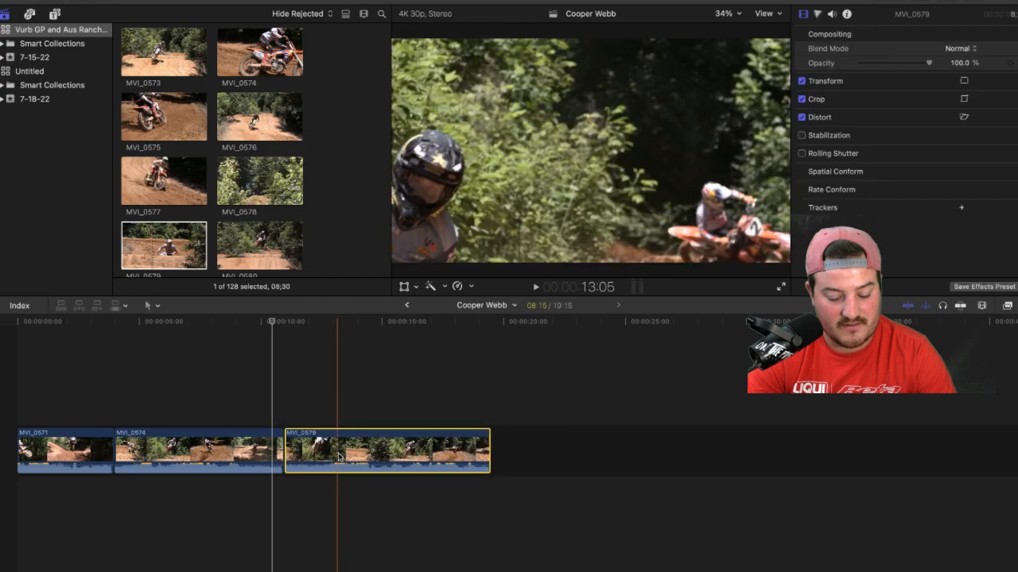
{"action": "left_click", "coordinate": [146, 244]}
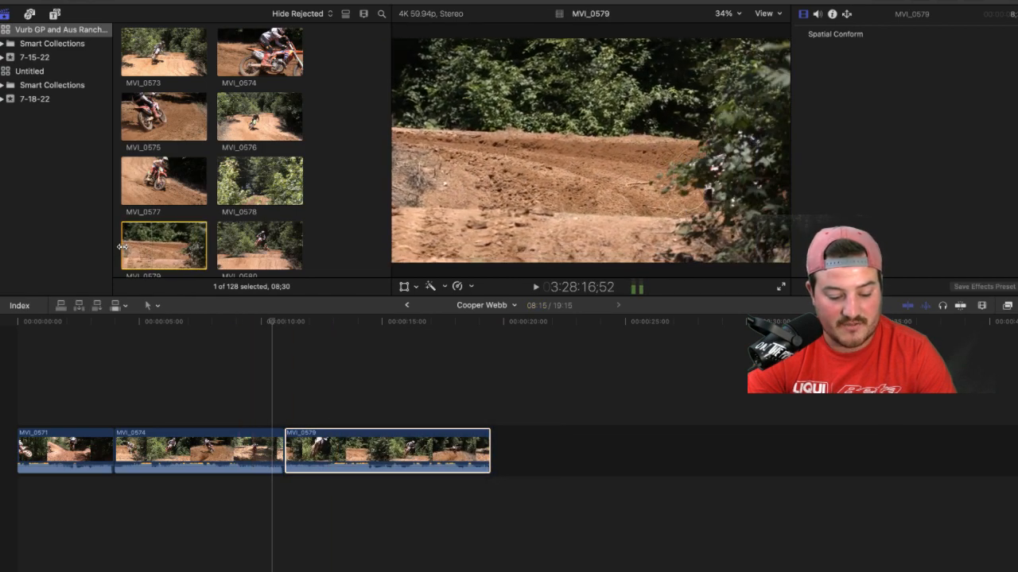
{"action": "key", "text": "space"}
{"action": "scroll", "coordinate": [123, 246], "scroll_direction": "down", "scroll_amount": 1}
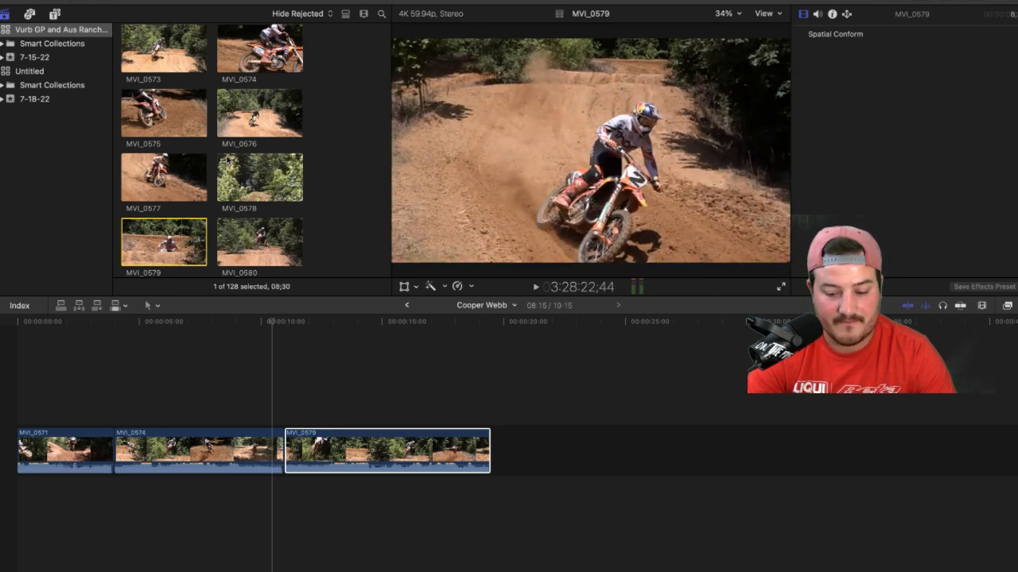
Step: Append clips MVI_0584 and MVI_0588 to the end of the Cooper Webb timeline
{"action": "scroll", "coordinate": [228, 159], "scroll_direction": "down", "scroll_amount": 5}
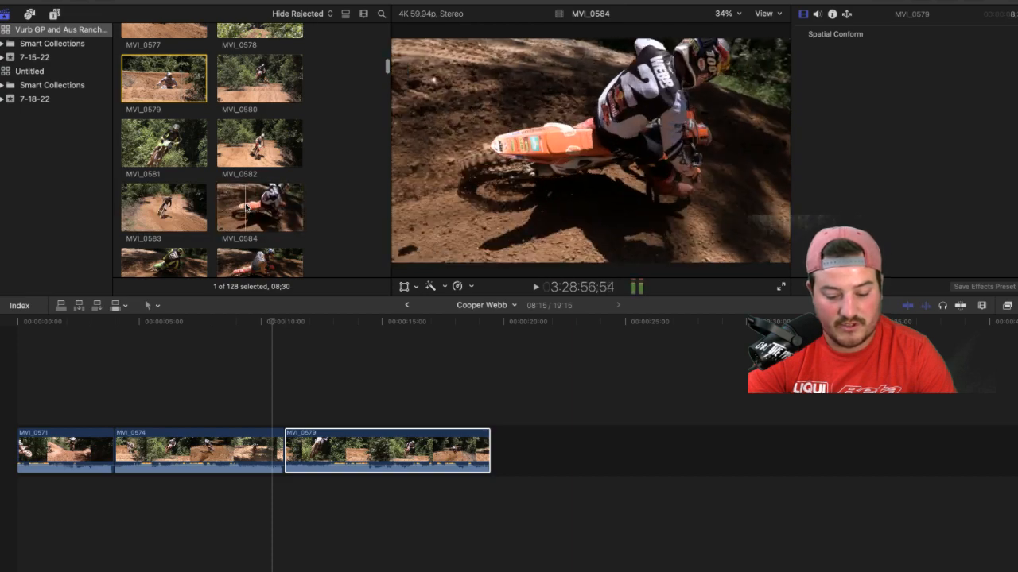
{"action": "left_click_drag", "start_coordinate": [246, 208], "coordinate": [527, 455]}
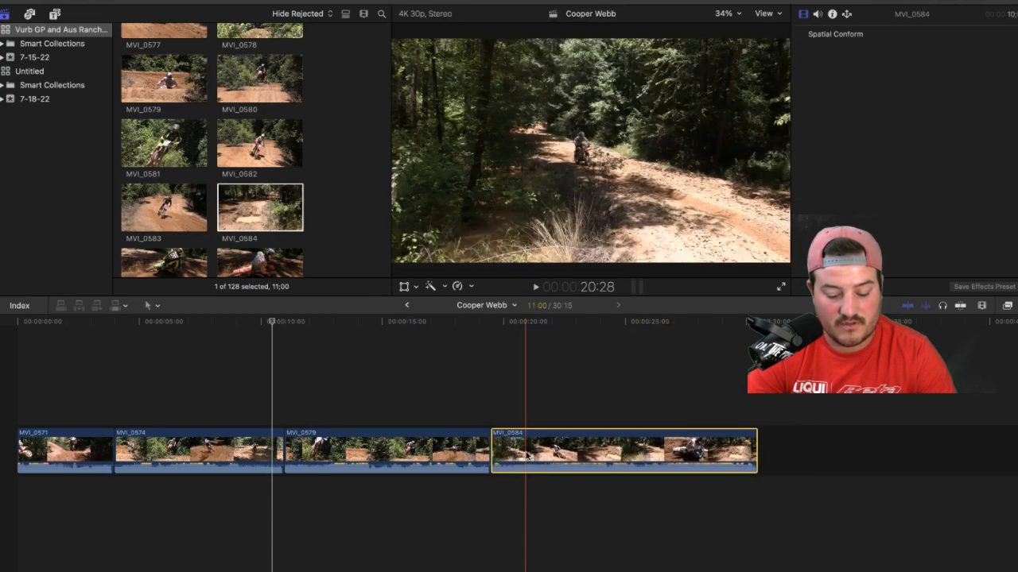
{"action": "scroll", "coordinate": [169, 95], "scroll_direction": "down", "scroll_amount": 5}
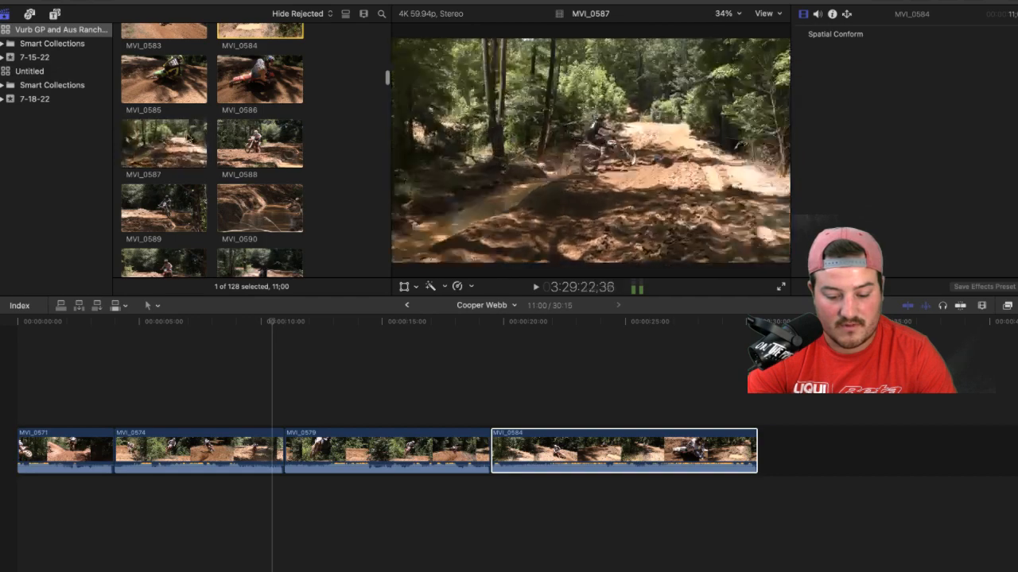
{"action": "left_click", "coordinate": [258, 142]}
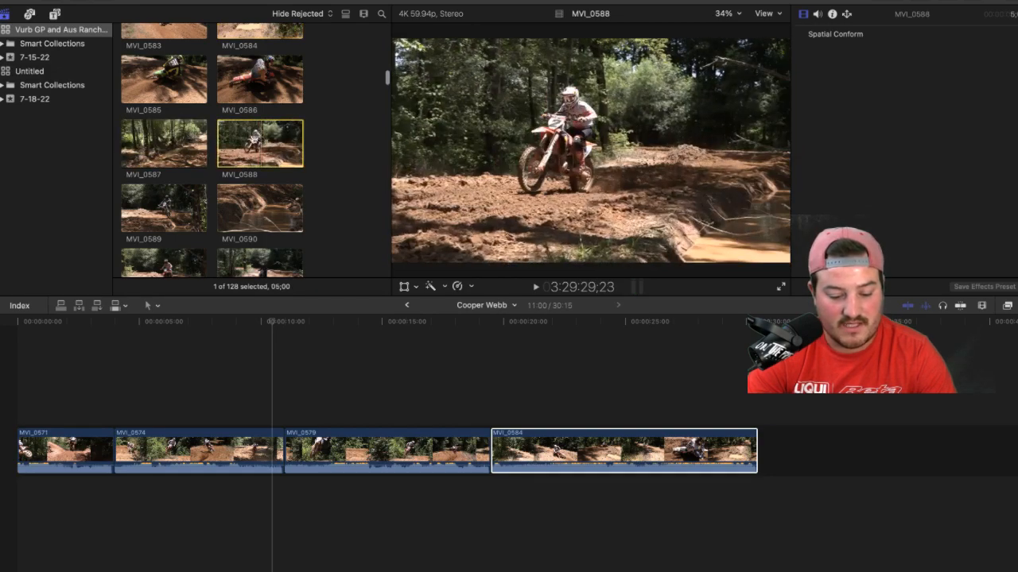
{"action": "left_click_drag", "start_coordinate": [252, 144], "coordinate": [779, 445]}
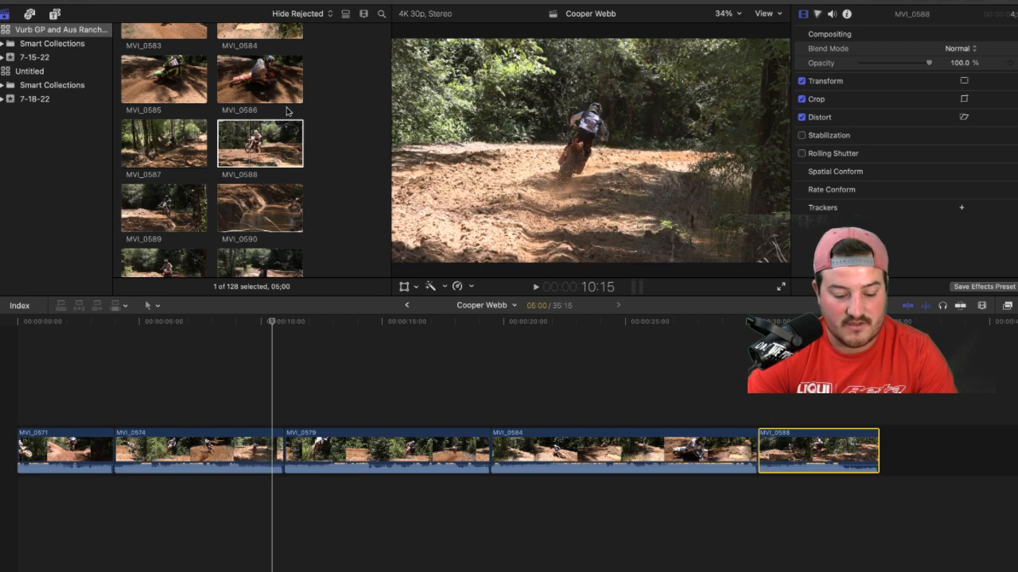
Step: Append clip MVI_0593 to the timeline after MVI_0588
{"action": "scroll", "coordinate": [171, 117], "scroll_direction": "down", "scroll_amount": 3}
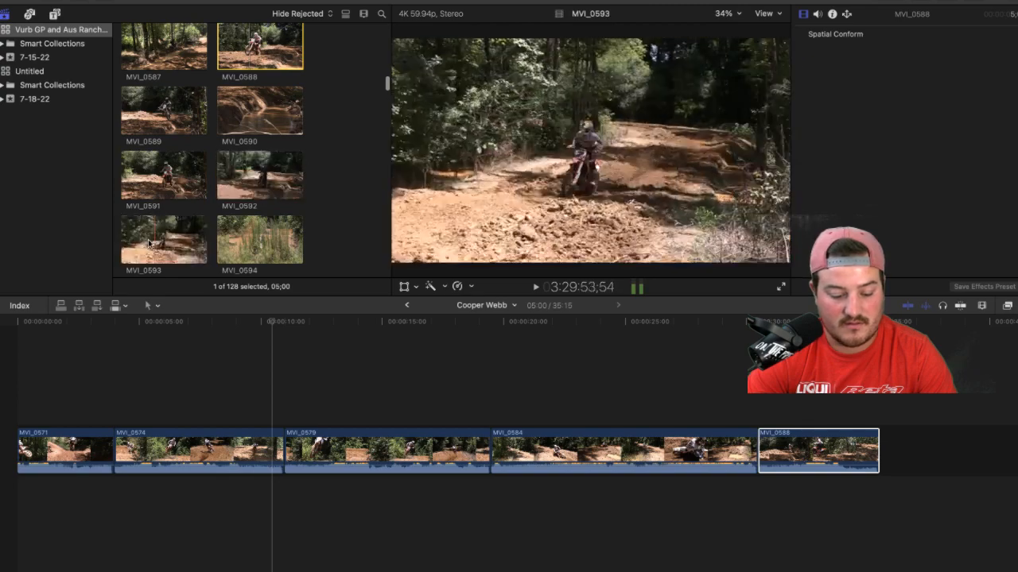
{"action": "left_click", "coordinate": [182, 237]}
{"action": "left_click_drag", "start_coordinate": [181, 237], "coordinate": [904, 449]}
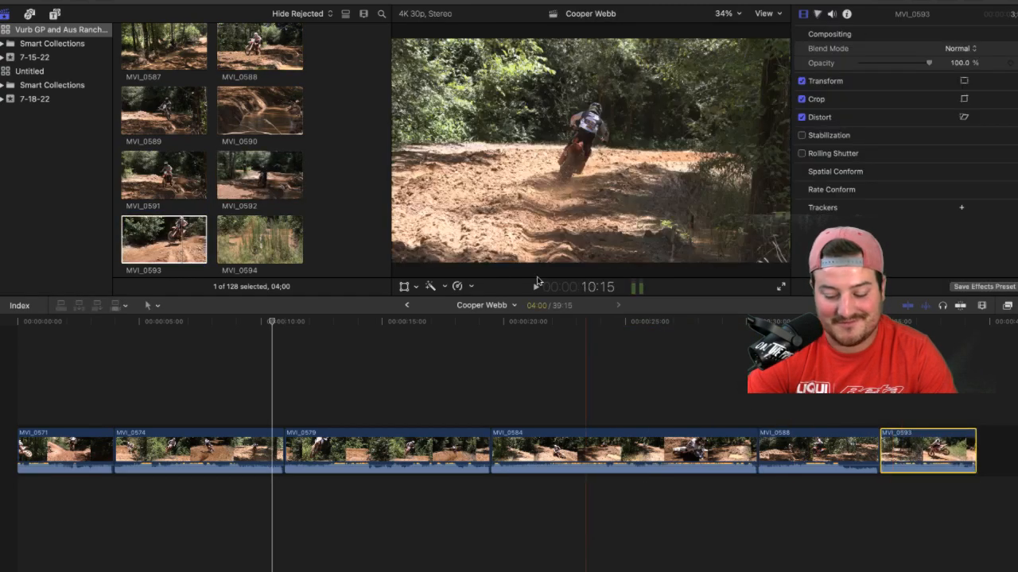
Step: Skim the clips following MVI_0593 and append MVI_0597 to the end of the timeline
{"action": "scroll", "coordinate": [236, 117], "scroll_direction": "down", "scroll_amount": 3}
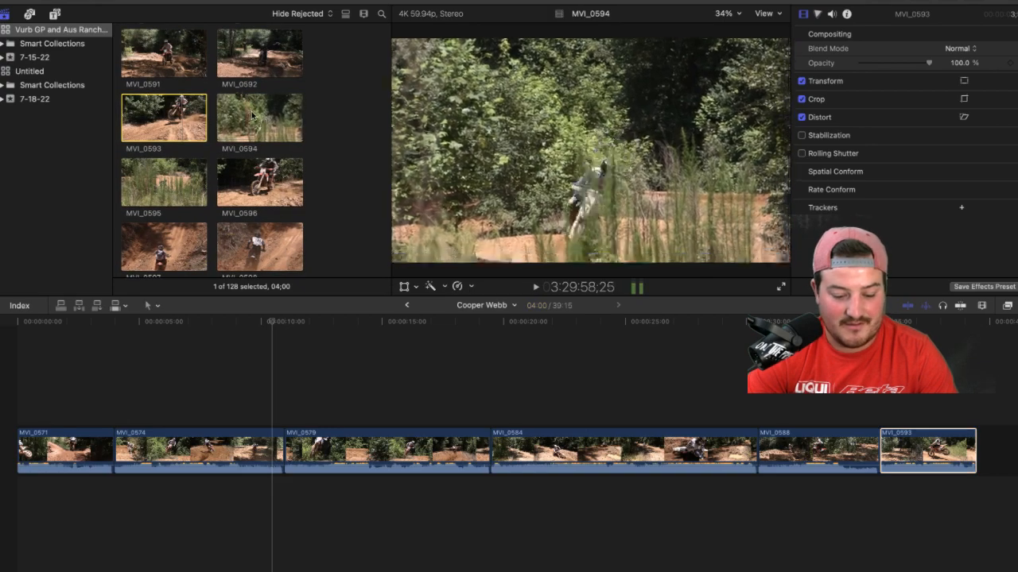
{"action": "scroll", "coordinate": [207, 111], "scroll_direction": "down", "scroll_amount": 3}
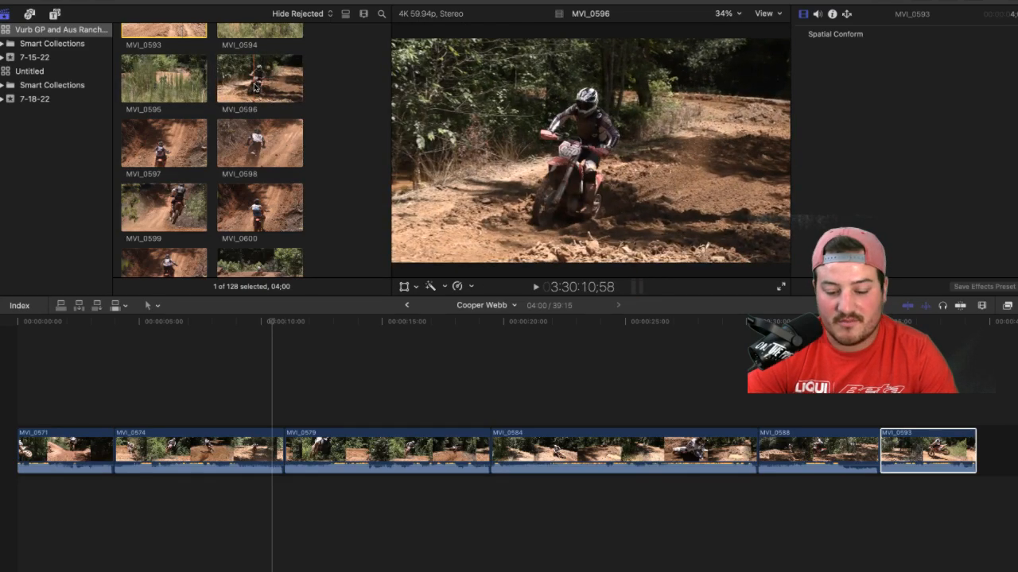
{"action": "left_click", "coordinate": [155, 144]}
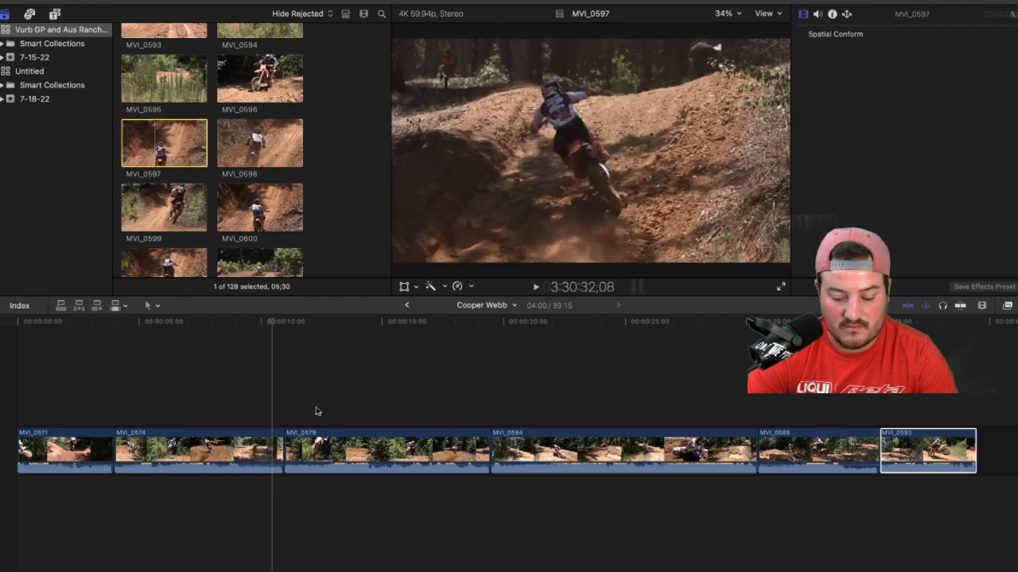
{"action": "left_click", "coordinate": [315, 410]}
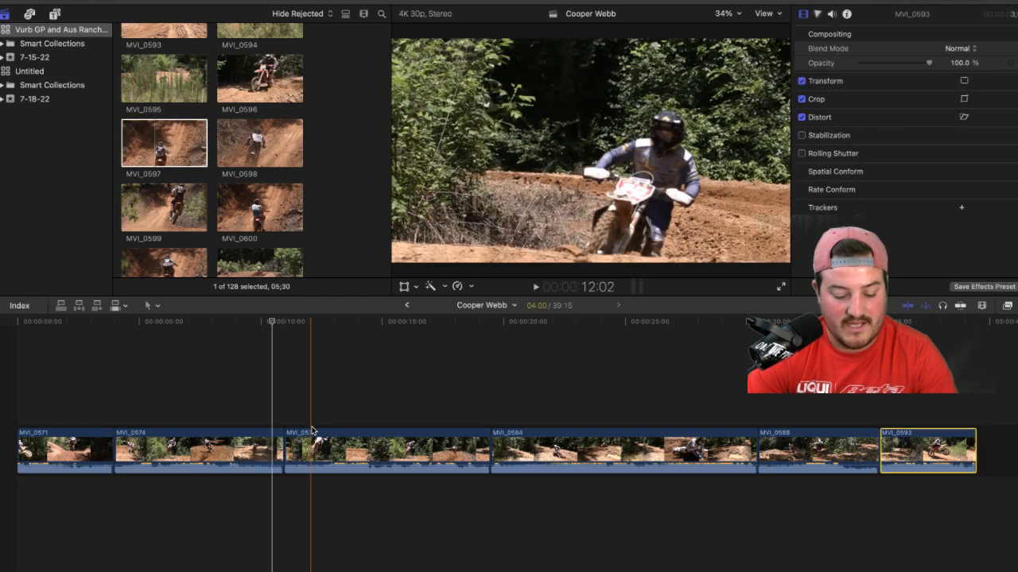
{"action": "key", "text": "super+minus"}
{"action": "key", "text": "super+minus"}
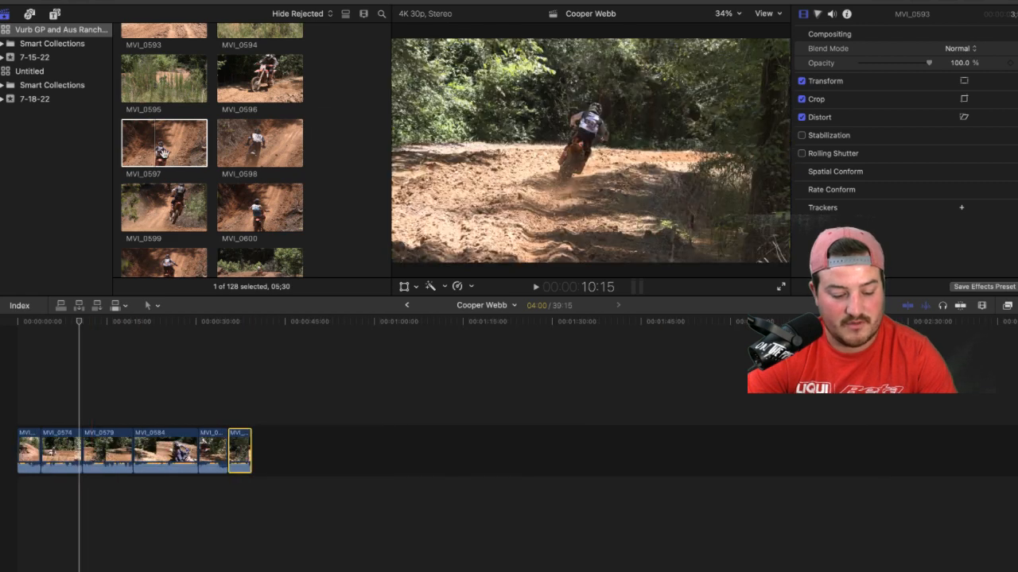
{"action": "left_click_drag", "start_coordinate": [162, 151], "coordinate": [290, 453]}
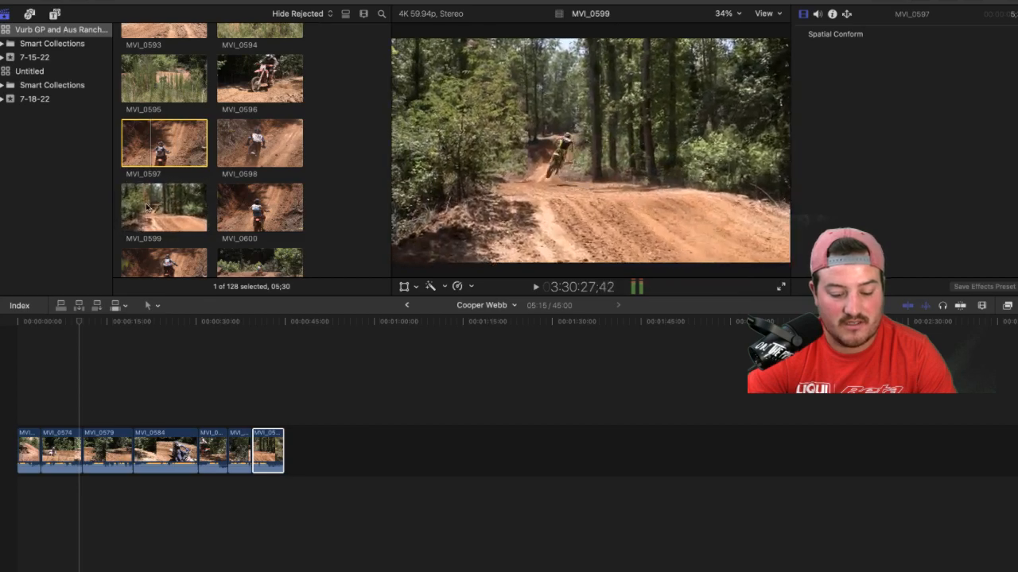
Step: Append clip MVI_0601 to the timeline after MVI_0597
{"action": "scroll", "coordinate": [262, 206], "scroll_direction": "down", "scroll_amount": 5}
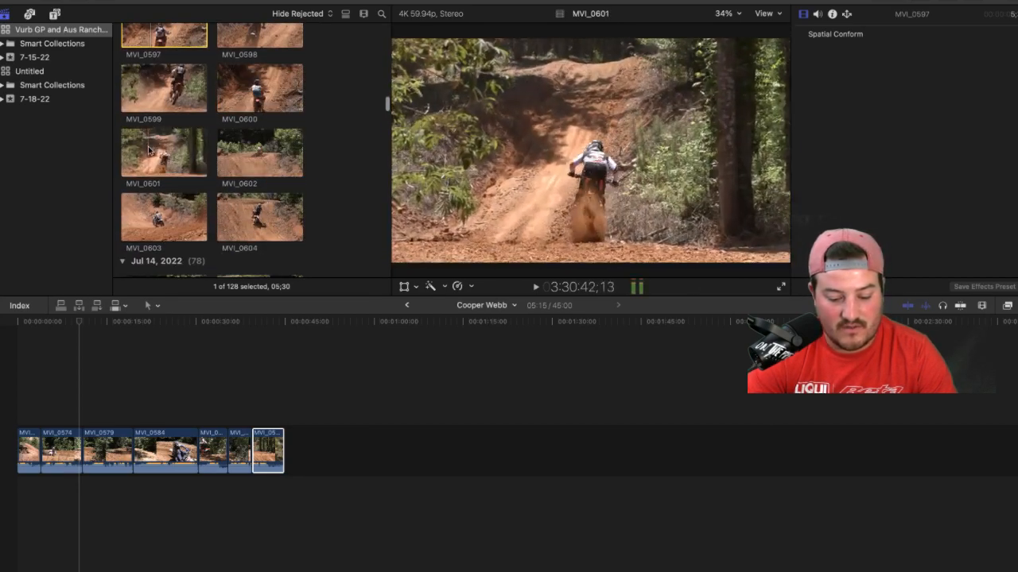
{"action": "left_click", "coordinate": [170, 150]}
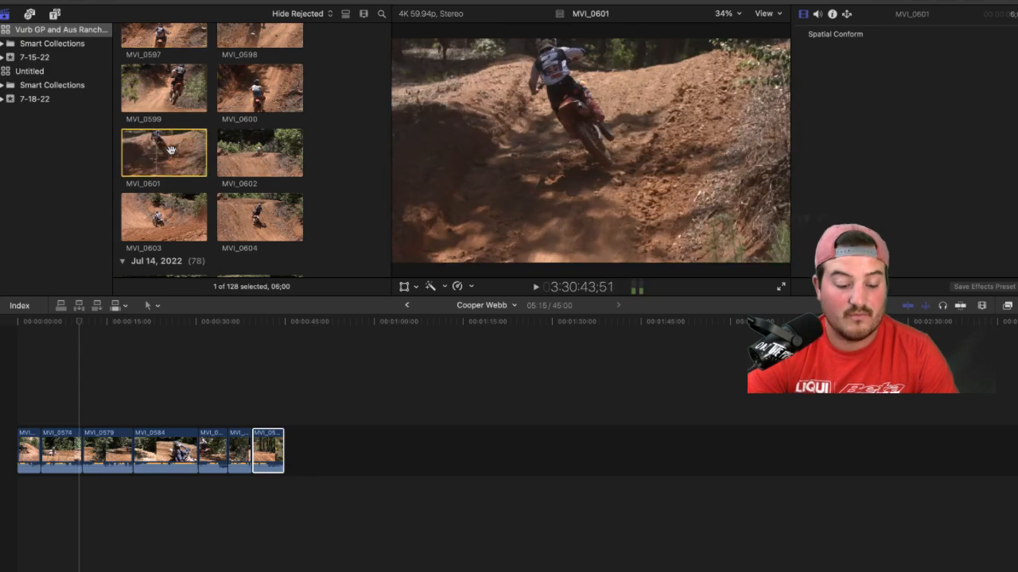
{"action": "left_click_drag", "start_coordinate": [170, 150], "coordinate": [337, 454]}
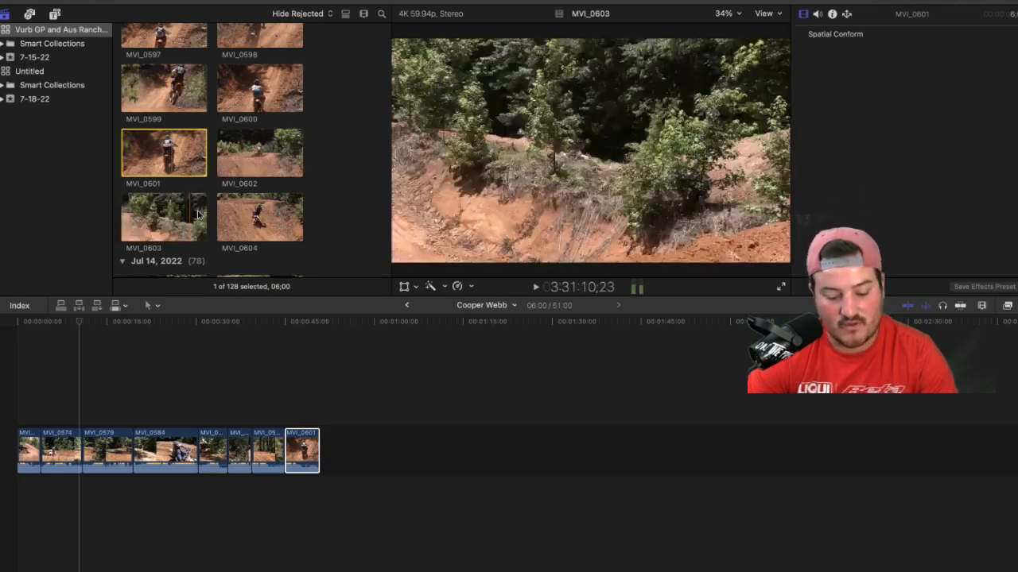
Step: Skim the Jul 14, 2022 clips up to MVI_0492, playing back MVI_0487 and MVI_0492 to check the rider
{"action": "scroll", "coordinate": [259, 216], "scroll_direction": "down", "scroll_amount": 4}
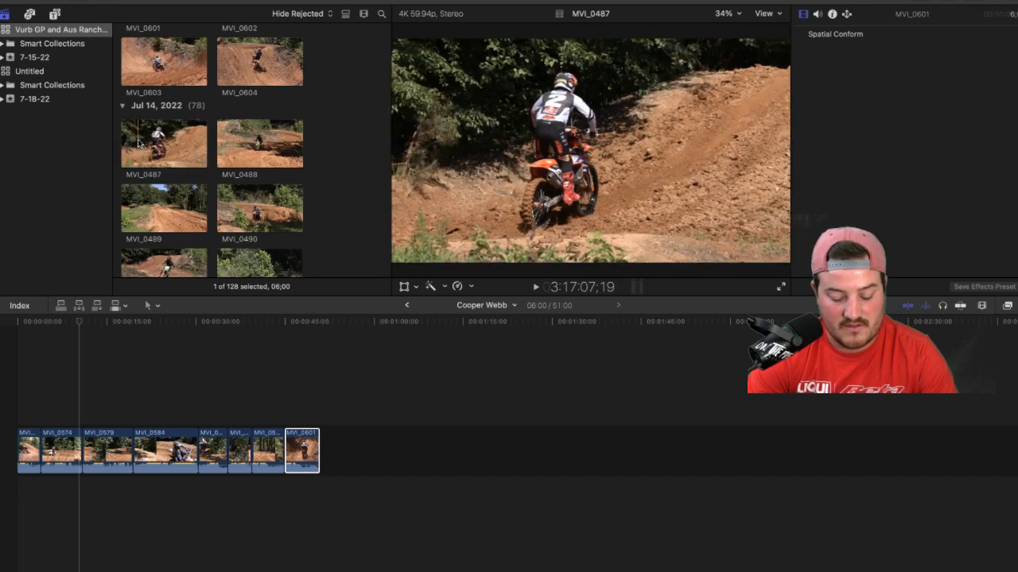
{"action": "key", "text": "space"}
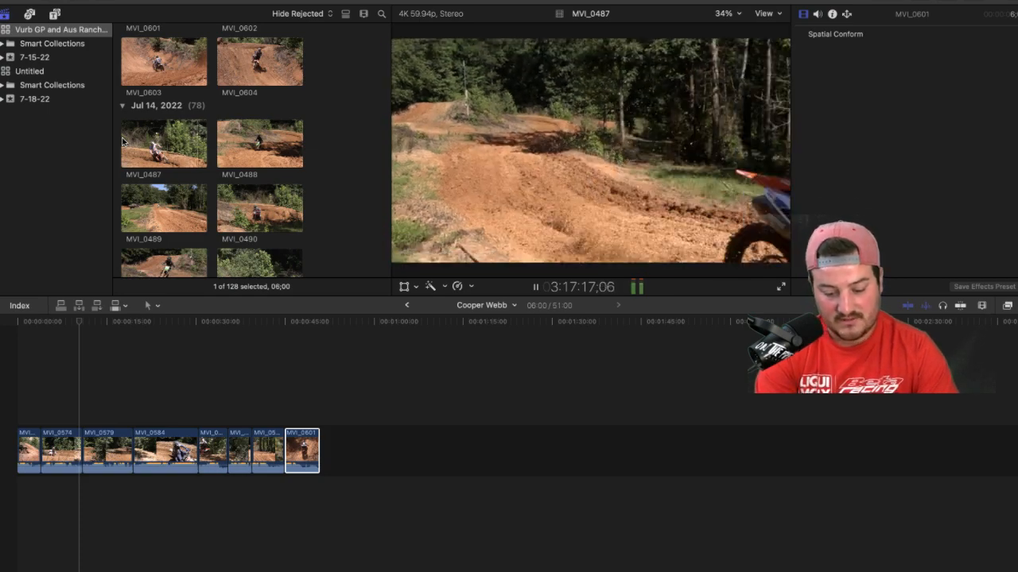
{"action": "left_click", "coordinate": [171, 144]}
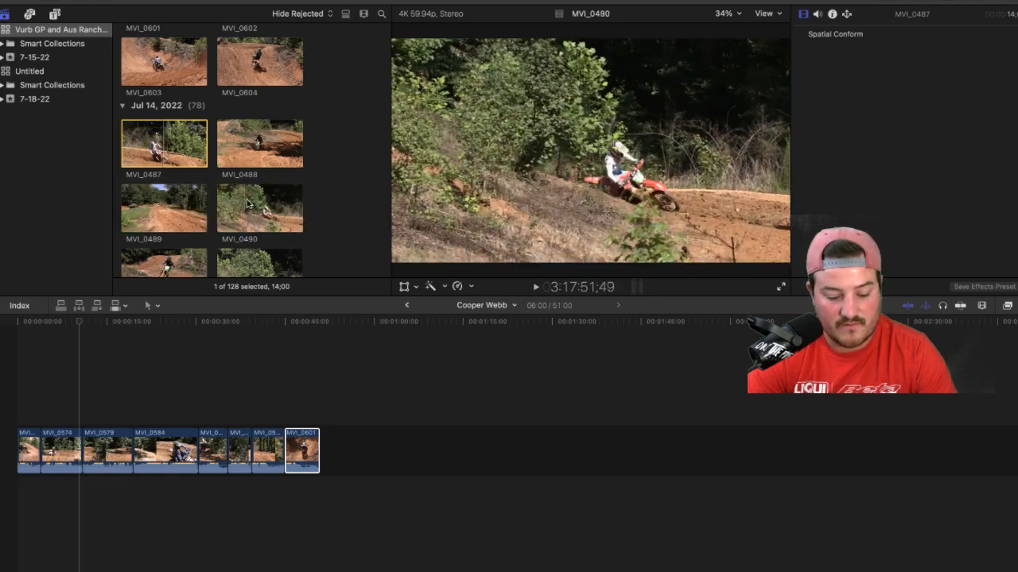
{"action": "scroll", "coordinate": [255, 201], "scroll_direction": "down", "scroll_amount": 5}
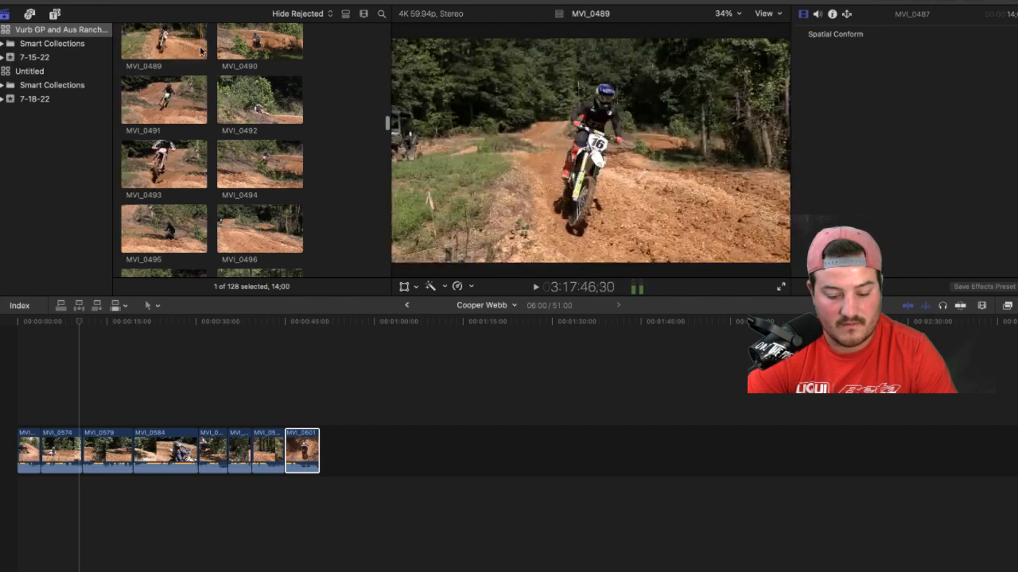
{"action": "scroll", "coordinate": [183, 54], "scroll_direction": "up", "scroll_amount": 2}
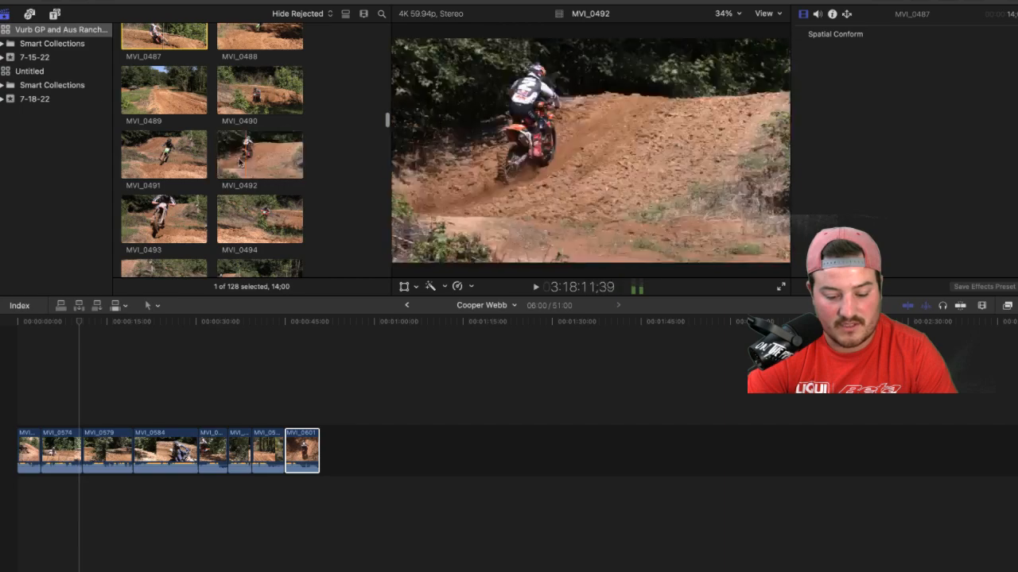
{"action": "key", "text": "space"}
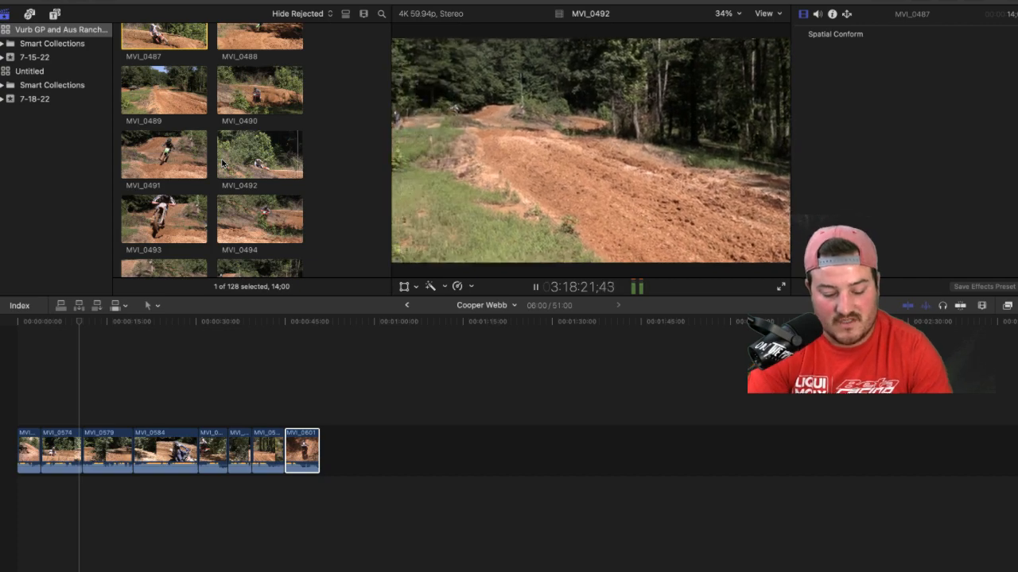
Step: Skim the clips following MVI_0492 and append MVI_0500 and MVI_0503 to the timeline after MVI_0601
{"action": "scroll", "coordinate": [191, 151], "scroll_direction": "down", "scroll_amount": 3}
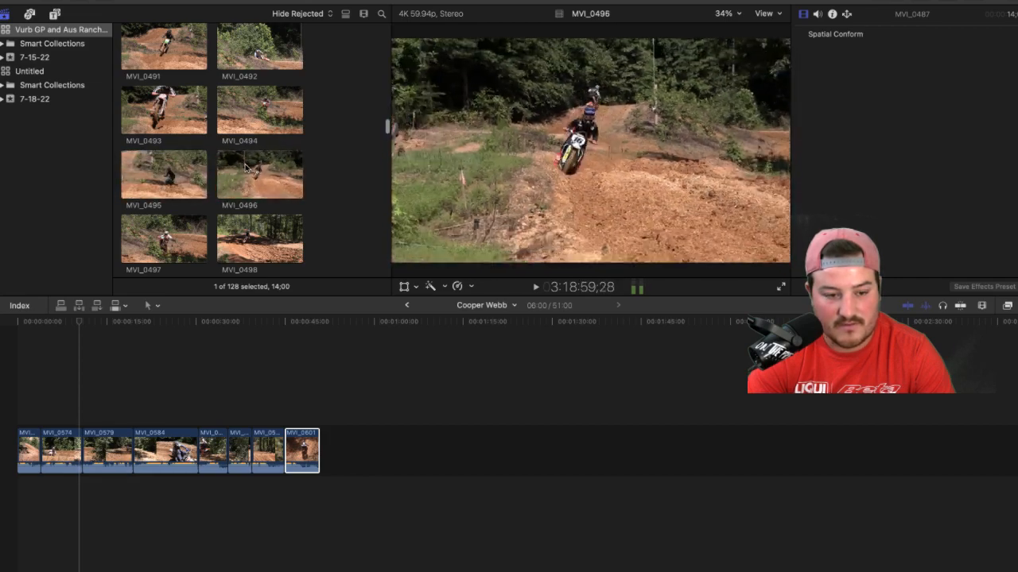
{"action": "scroll", "coordinate": [262, 166], "scroll_direction": "down", "scroll_amount": 4}
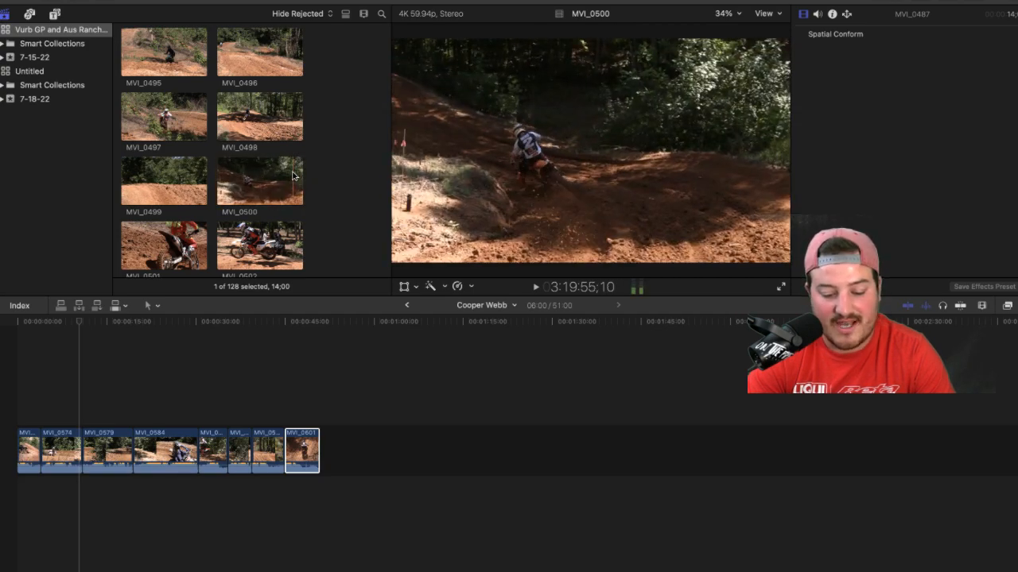
{"action": "left_click", "coordinate": [257, 183]}
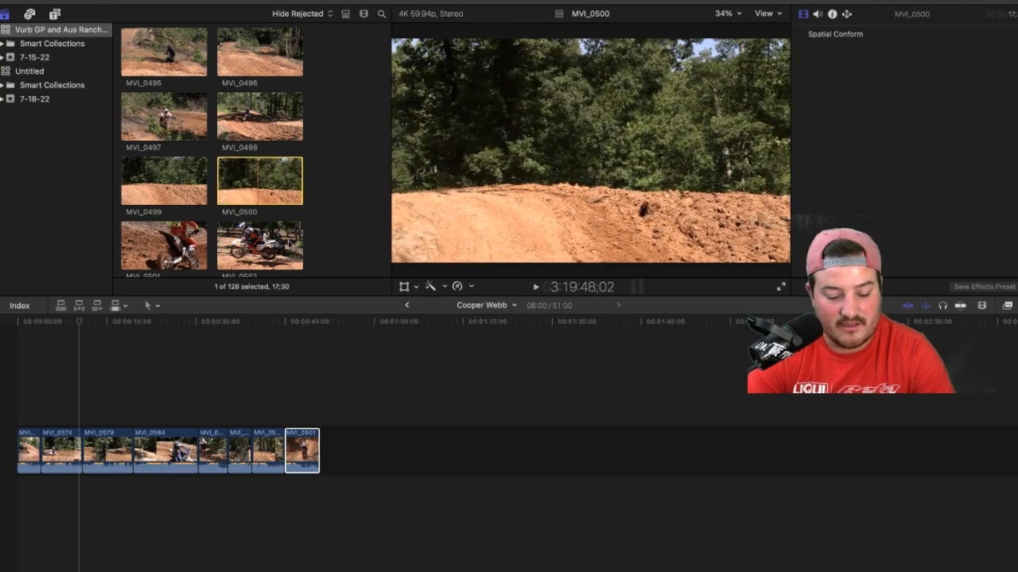
{"action": "left_click_drag", "start_coordinate": [256, 183], "coordinate": [365, 451]}
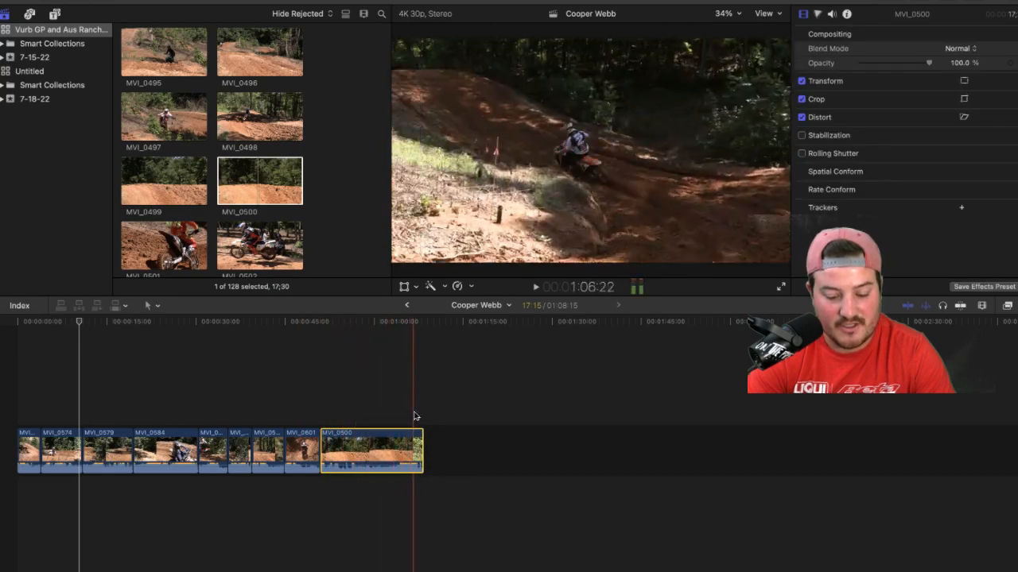
{"action": "scroll", "coordinate": [316, 235], "scroll_direction": "down", "scroll_amount": 5}
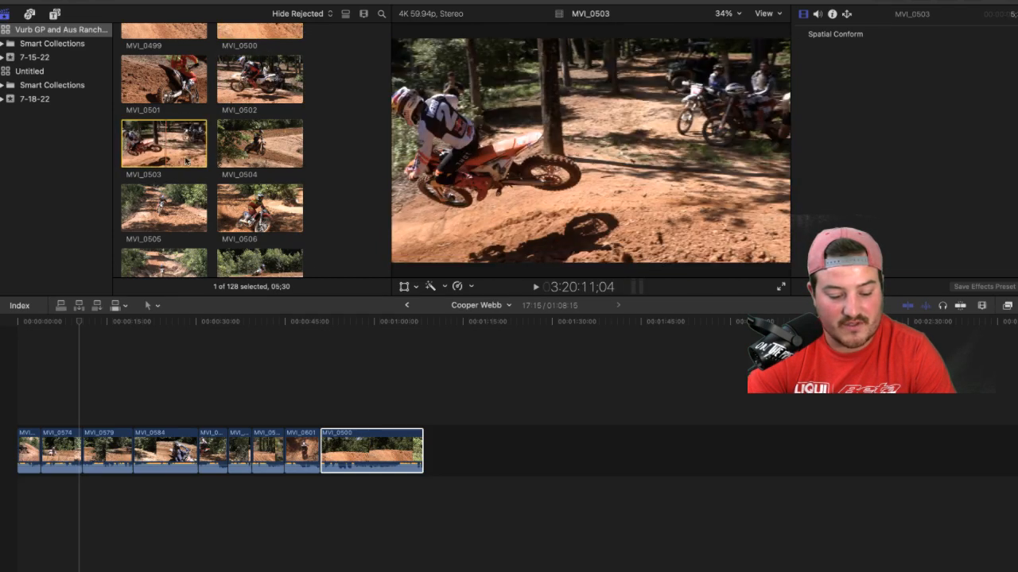
{"action": "left_click_drag", "start_coordinate": [185, 159], "coordinate": [449, 451]}
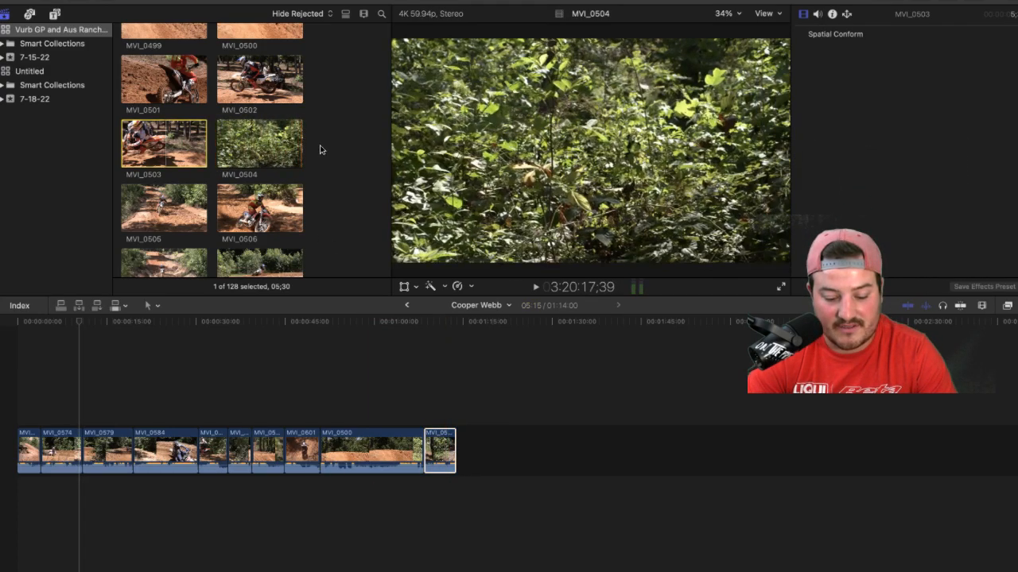
Step: Review clips MVI_0504 to MVI_0514, playing back MVI_0507 and MVI_0513, to look for usable rider footage
{"action": "scroll", "coordinate": [191, 127], "scroll_direction": "down", "scroll_amount": 4}
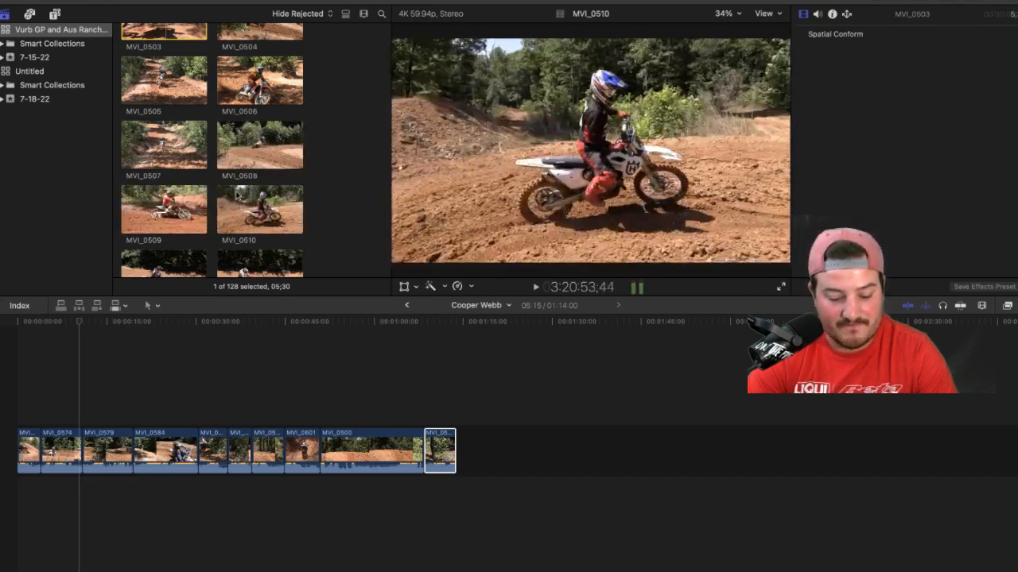
{"action": "scroll", "coordinate": [273, 197], "scroll_direction": "down", "scroll_amount": 3}
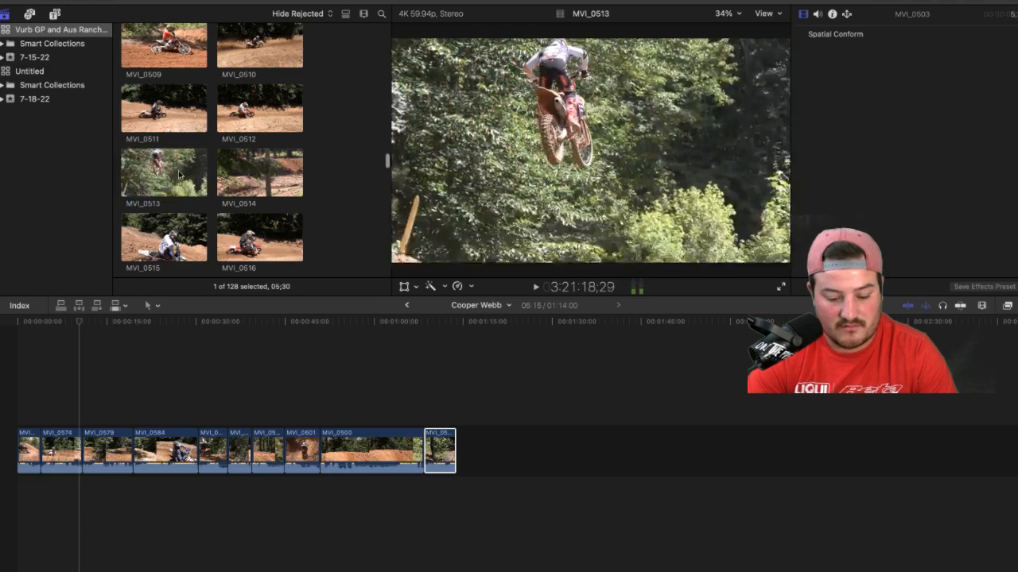
{"action": "key", "text": "space"}
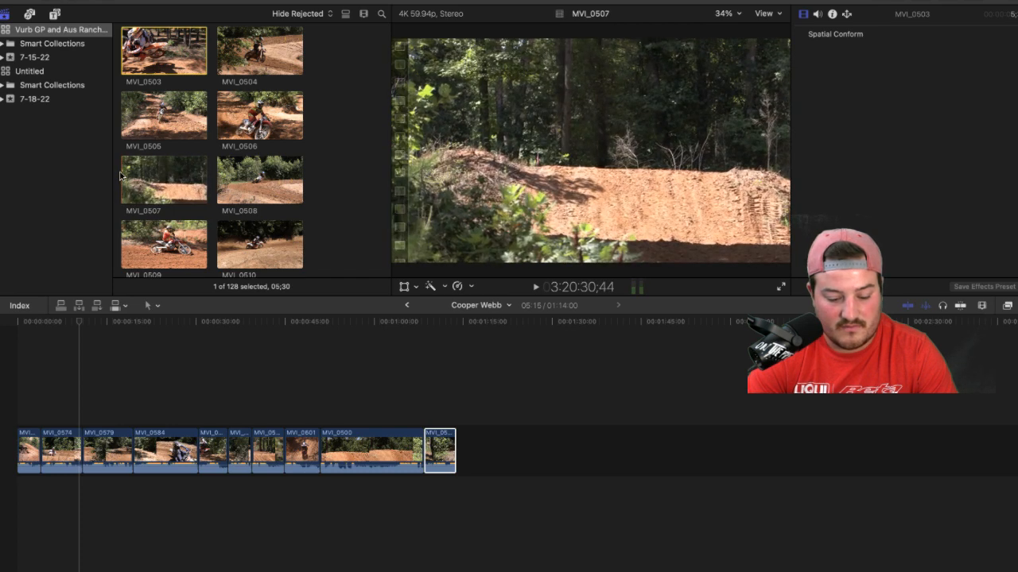
{"action": "key", "text": "space"}
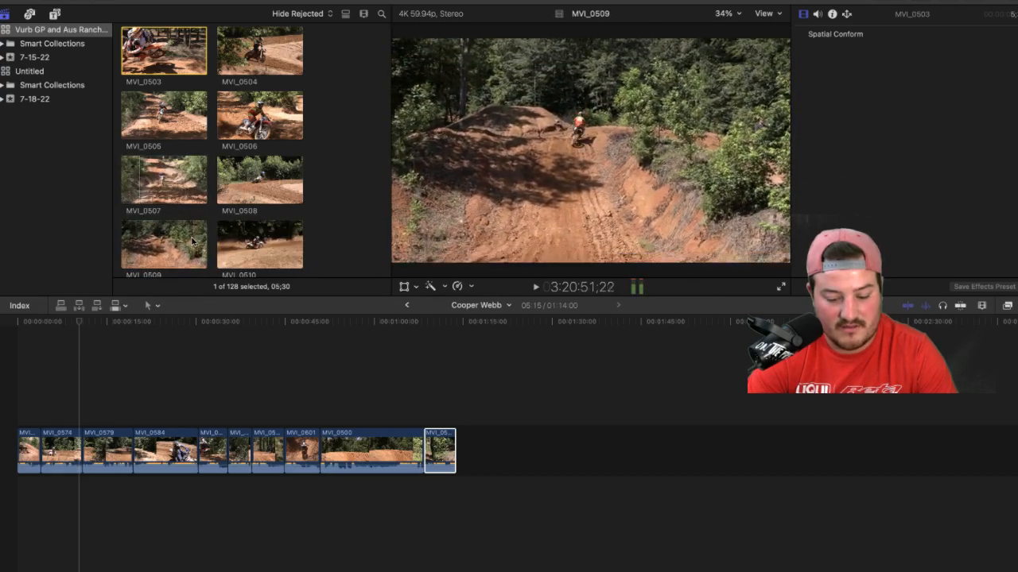
{"action": "scroll", "coordinate": [217, 216], "scroll_direction": "down", "scroll_amount": 4}
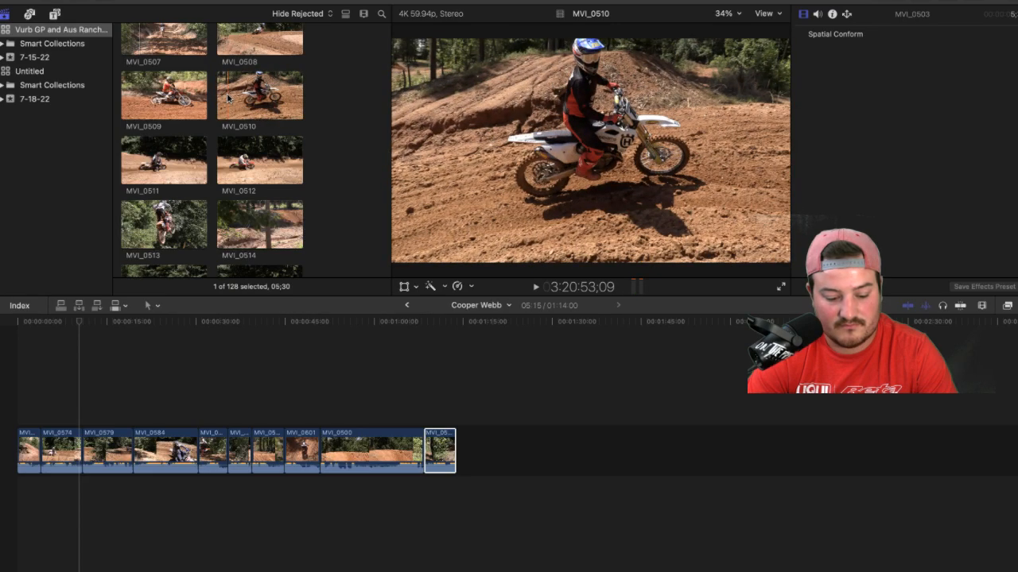
{"action": "scroll", "coordinate": [228, 97], "scroll_direction": "down", "scroll_amount": 2}
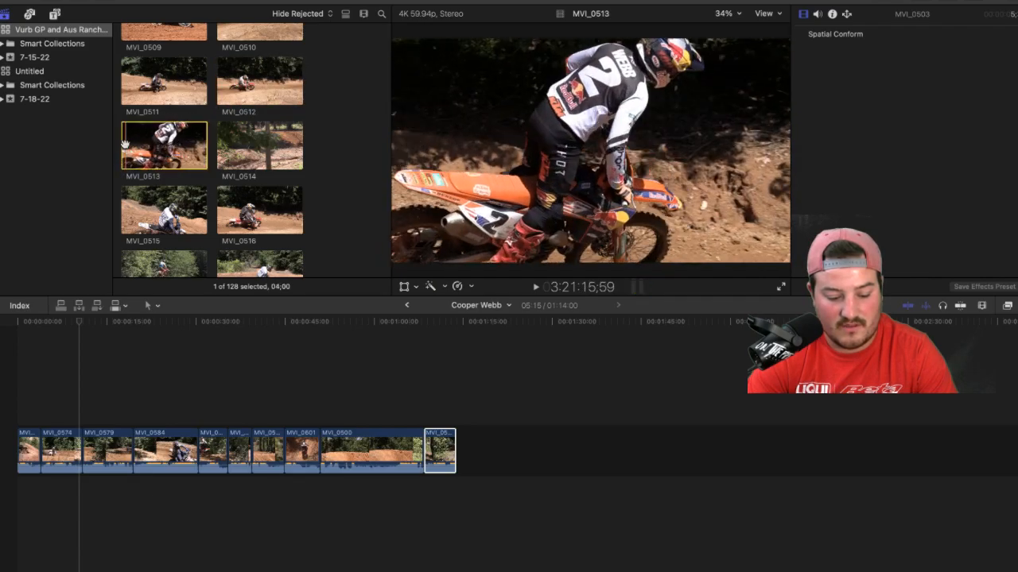
{"action": "key", "text": "space"}
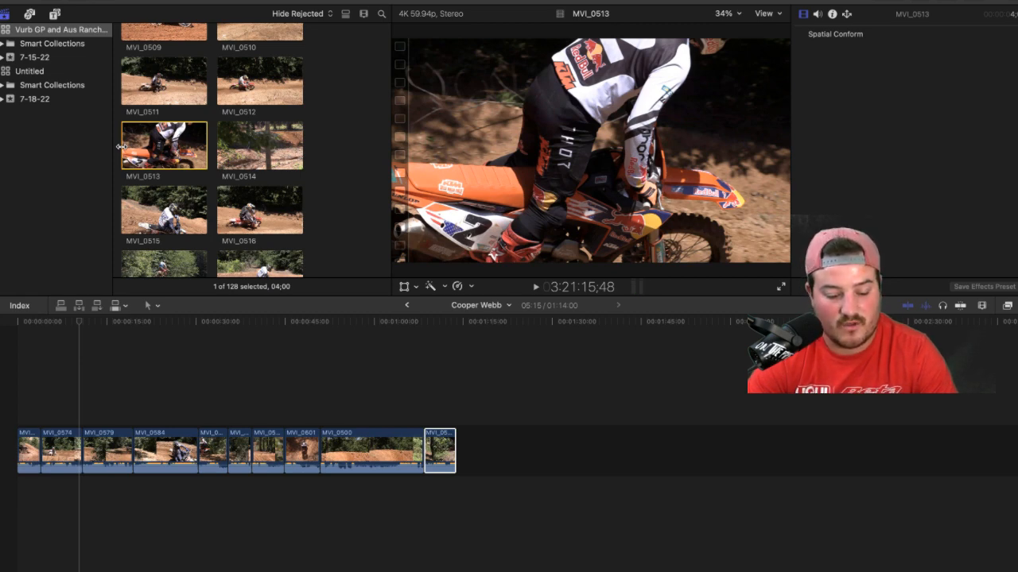
{"action": "key", "text": "space"}
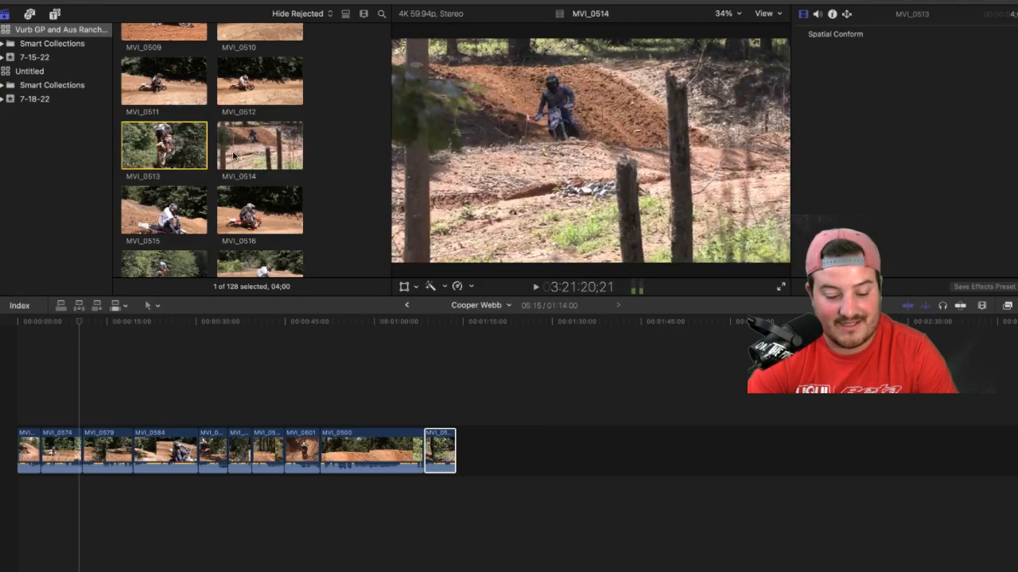
Step: Skim the clips following MVI_0514 and append MVI_0524 to the timeline after MVI_0503
{"action": "scroll", "coordinate": [278, 148], "scroll_direction": "down", "scroll_amount": 3}
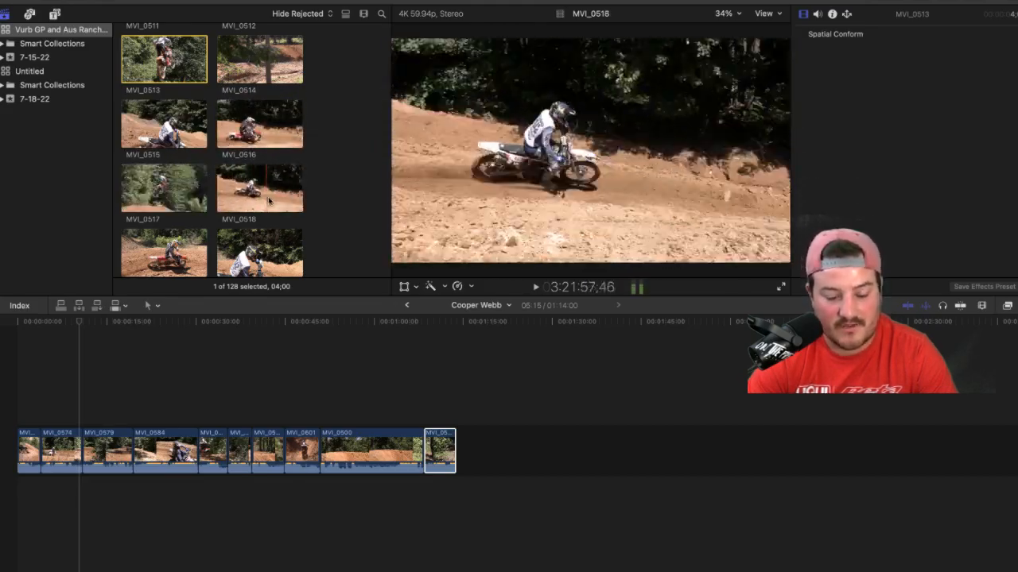
{"action": "scroll", "coordinate": [276, 201], "scroll_direction": "down", "scroll_amount": 1}
{"action": "scroll", "coordinate": [276, 201], "scroll_direction": "down", "scroll_amount": 5}
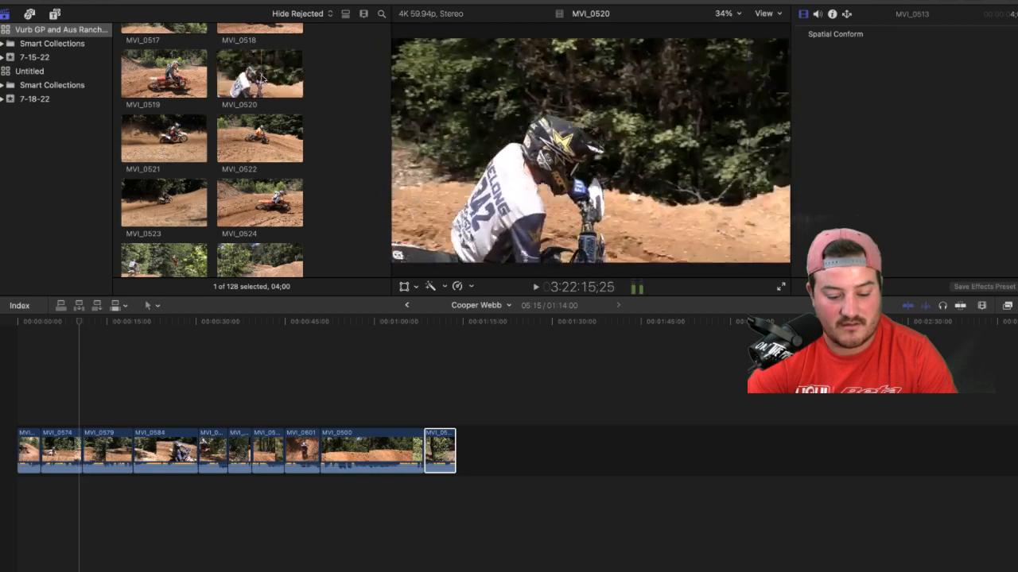
{"action": "scroll", "coordinate": [285, 72], "scroll_direction": "down", "scroll_amount": 2}
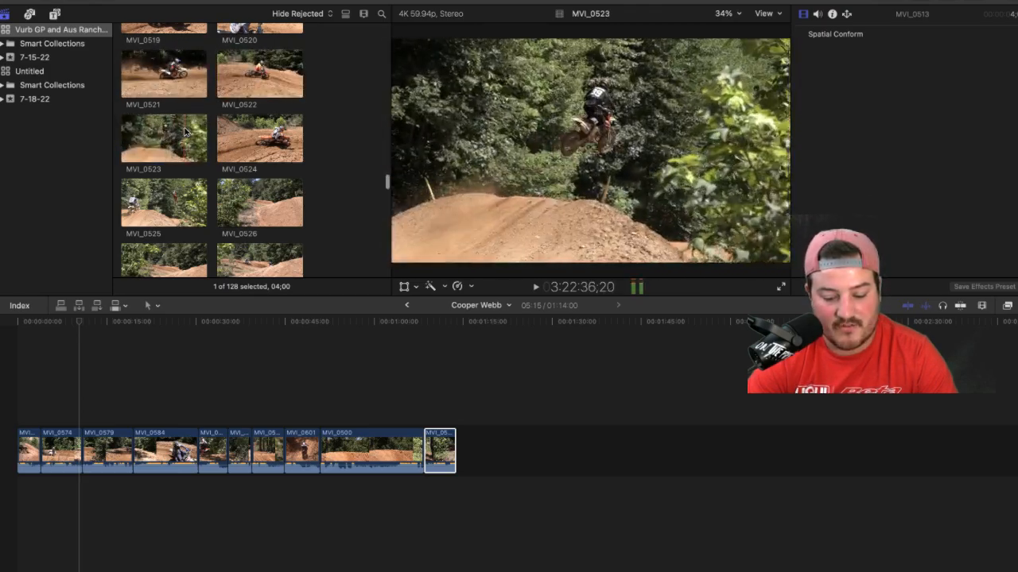
{"action": "left_click_drag", "start_coordinate": [263, 139], "coordinate": [491, 458]}
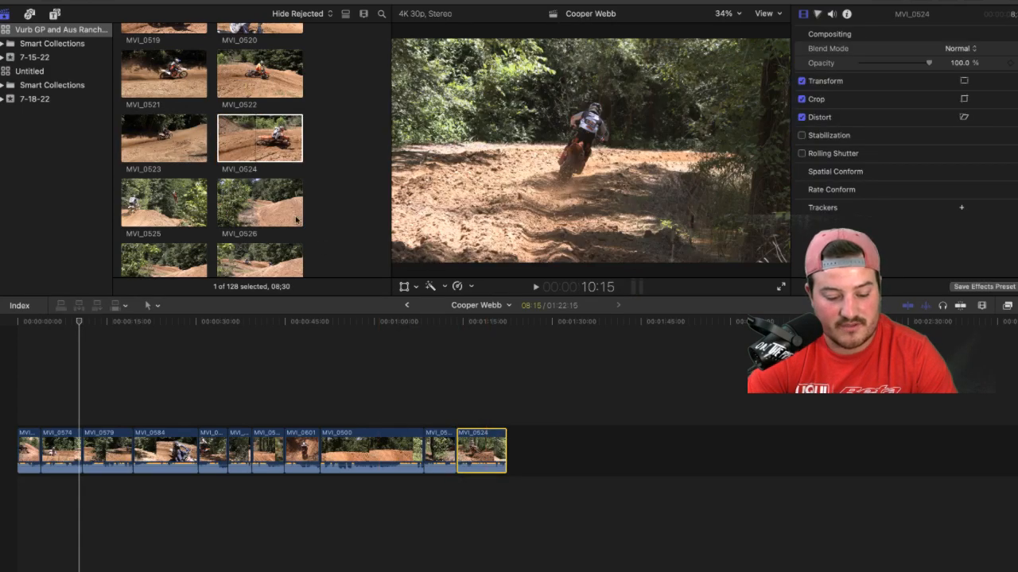
Step: Play back MVI_0527 and append it to the timeline after MVI_0524
{"action": "scroll", "coordinate": [127, 97], "scroll_direction": "down", "scroll_amount": 2}
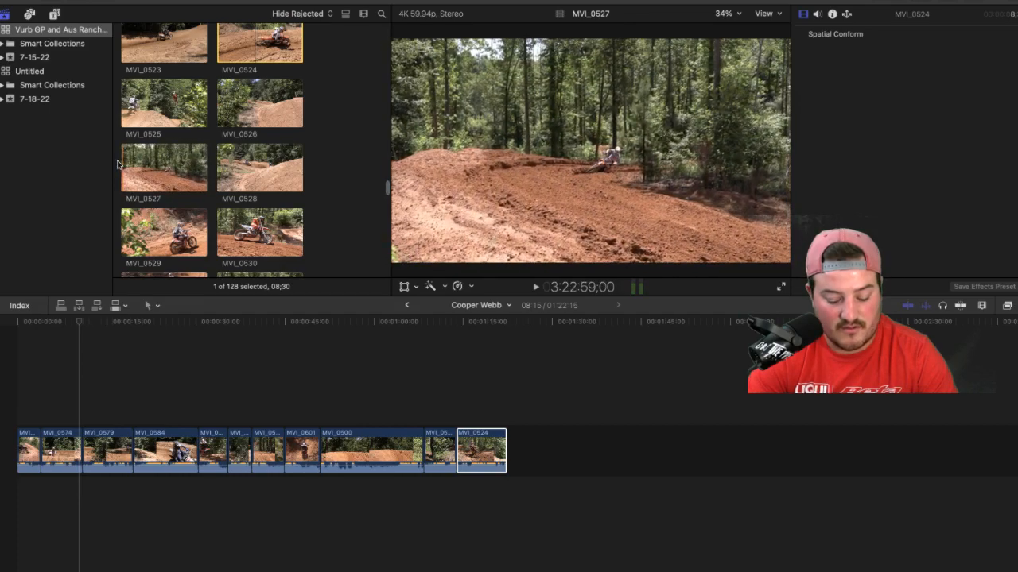
{"action": "key", "text": "space"}
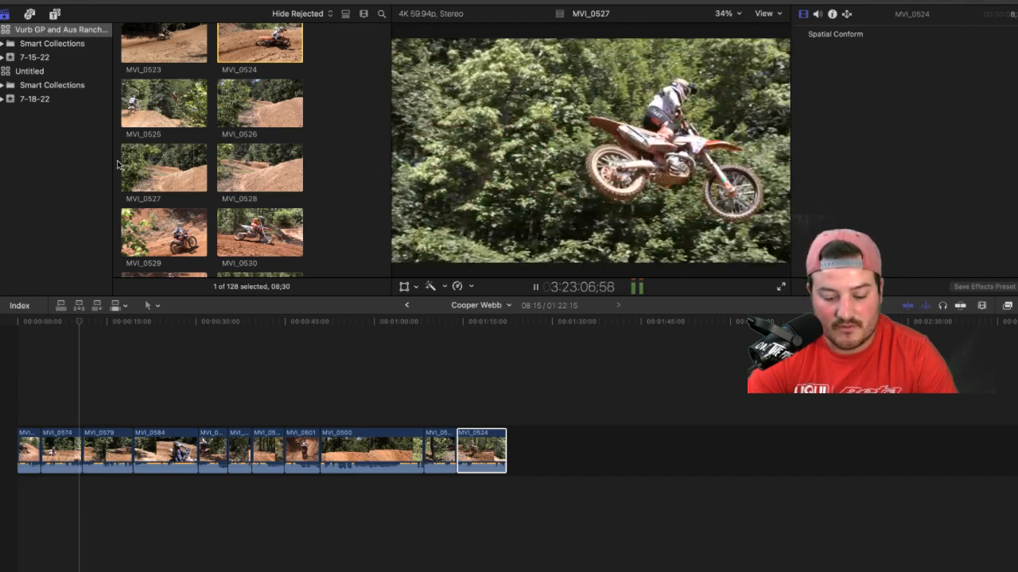
{"action": "left_click", "coordinate": [163, 168]}
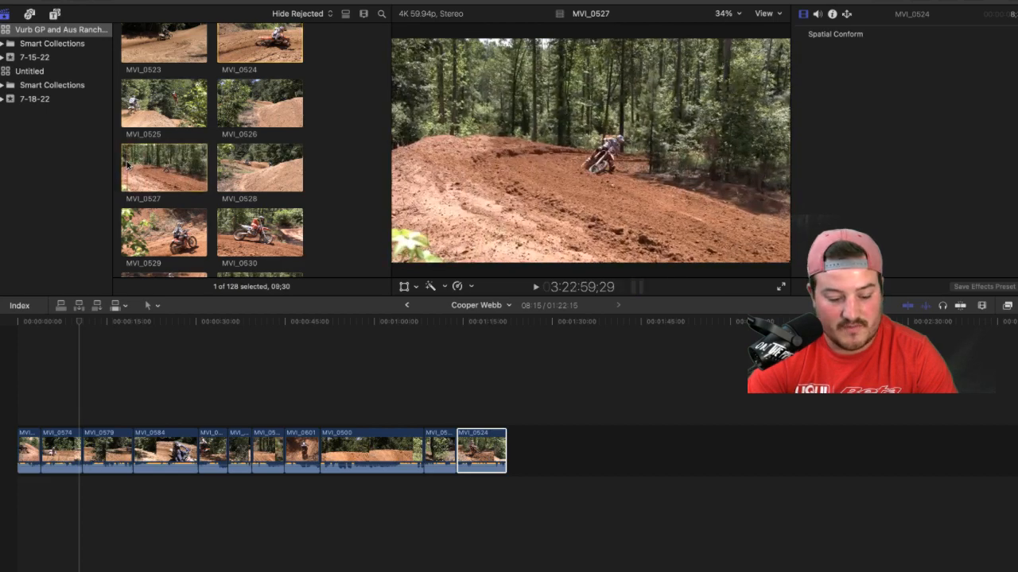
{"action": "key", "text": "e"}
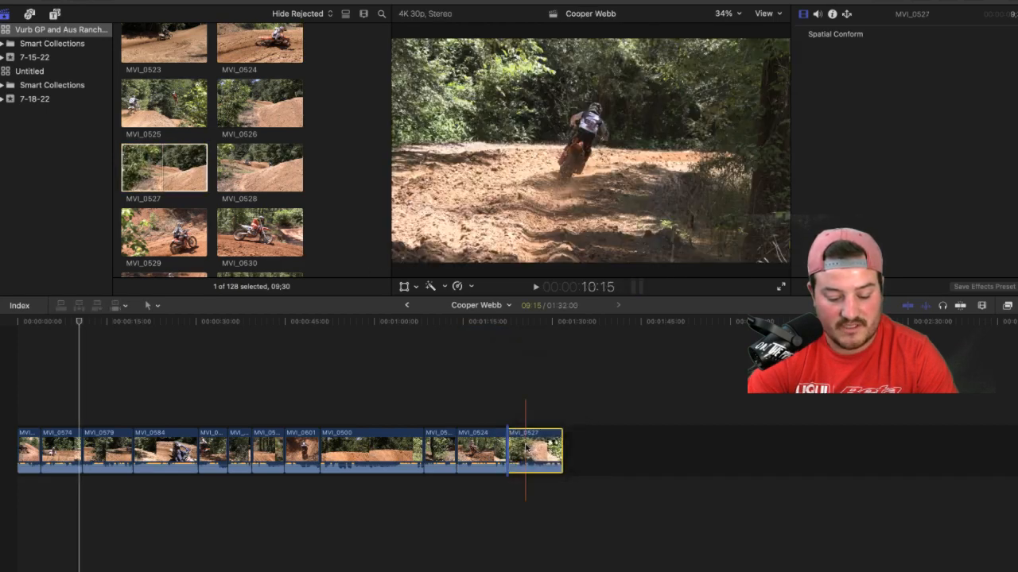
Step: Review MVI_0527 again and skim the neighbouring clips MVI_0528 and MVI_0529 to compare the riders
{"action": "scroll", "coordinate": [245, 189], "scroll_direction": "down", "scroll_amount": 2}
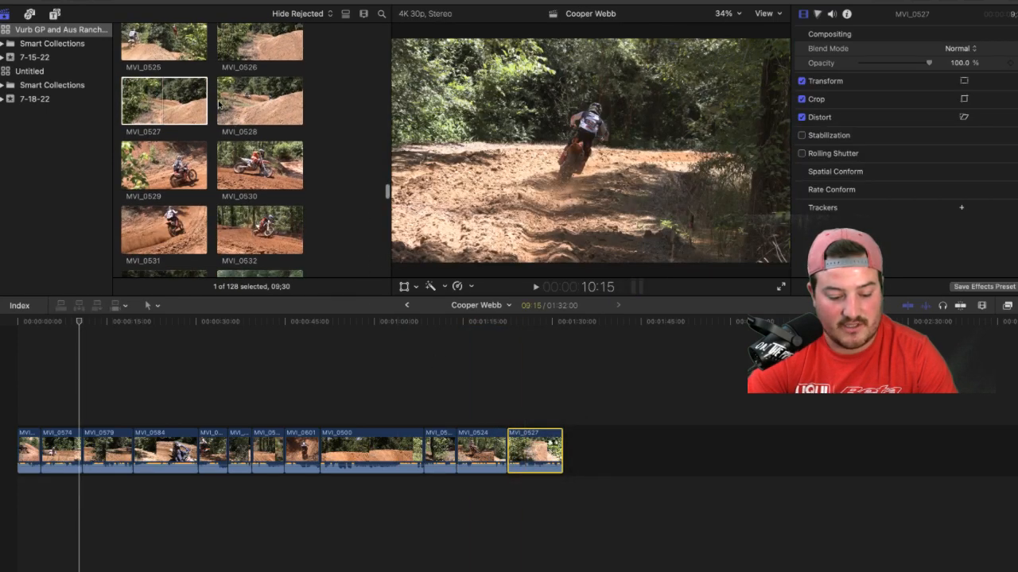
{"action": "key", "text": "space"}
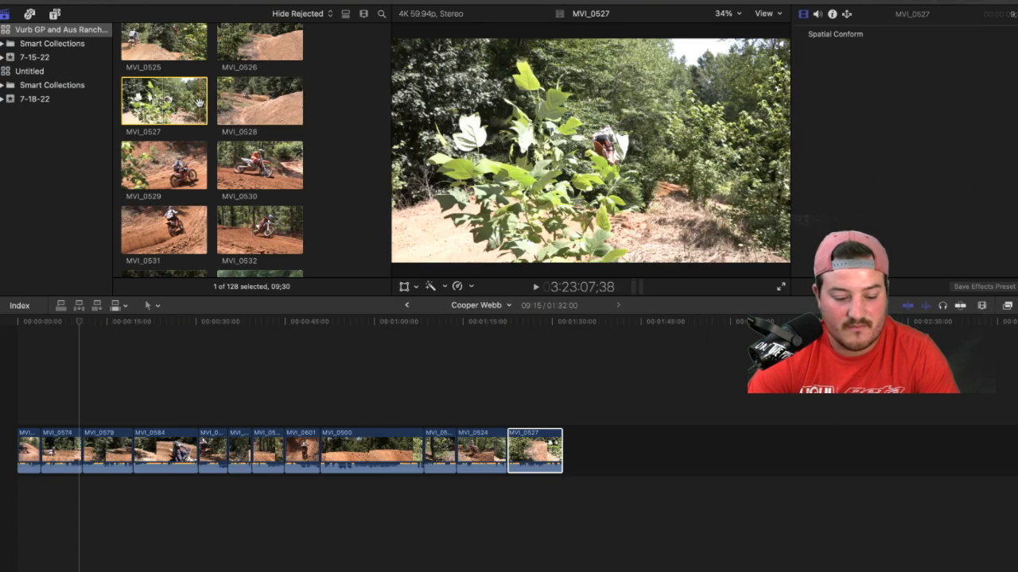
{"action": "scroll", "coordinate": [199, 102], "scroll_direction": "down", "scroll_amount": 2}
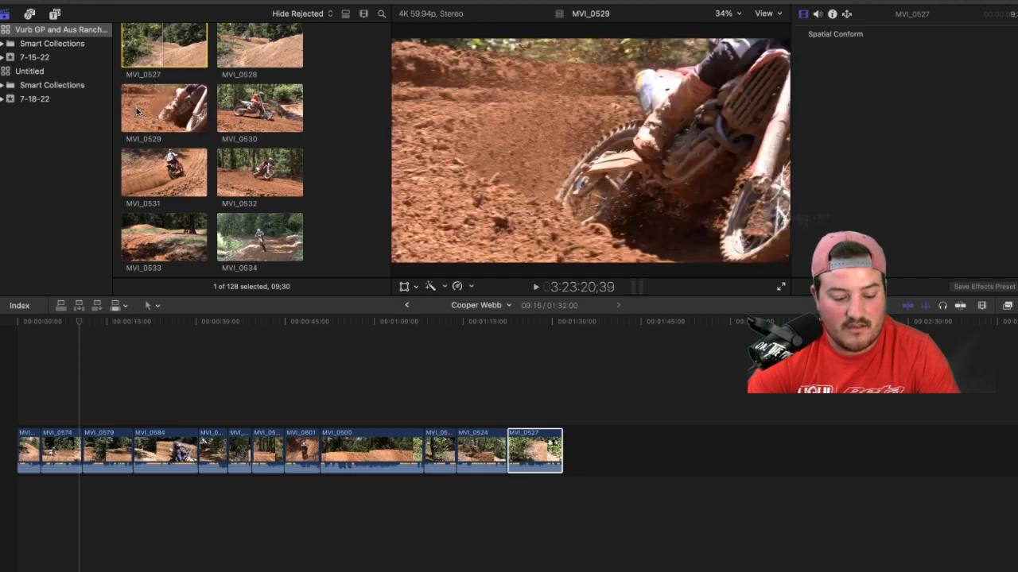
{"action": "scroll", "coordinate": [131, 114], "scroll_direction": "up", "scroll_amount": 1}
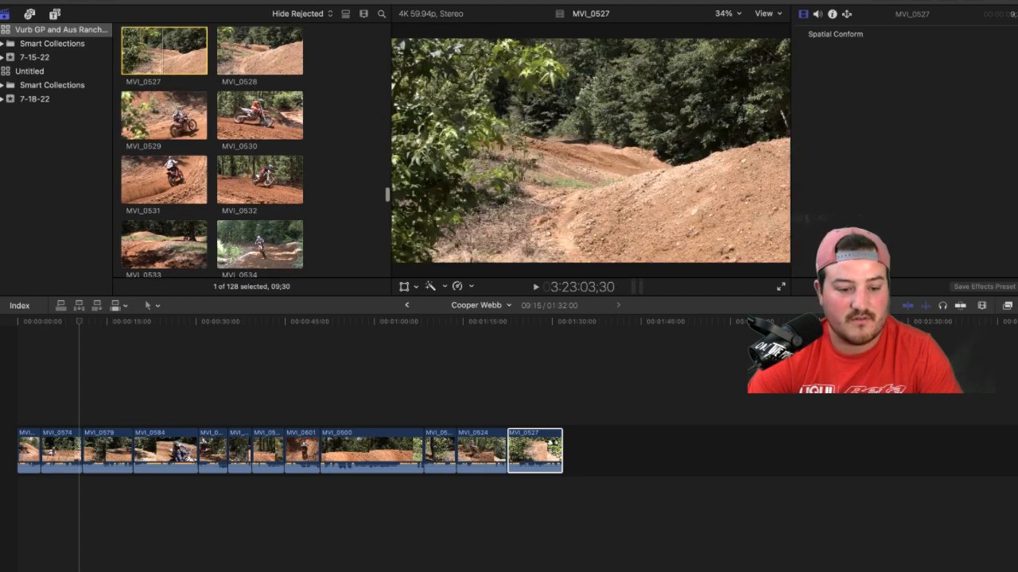
{"action": "key", "text": "super+Tab"}
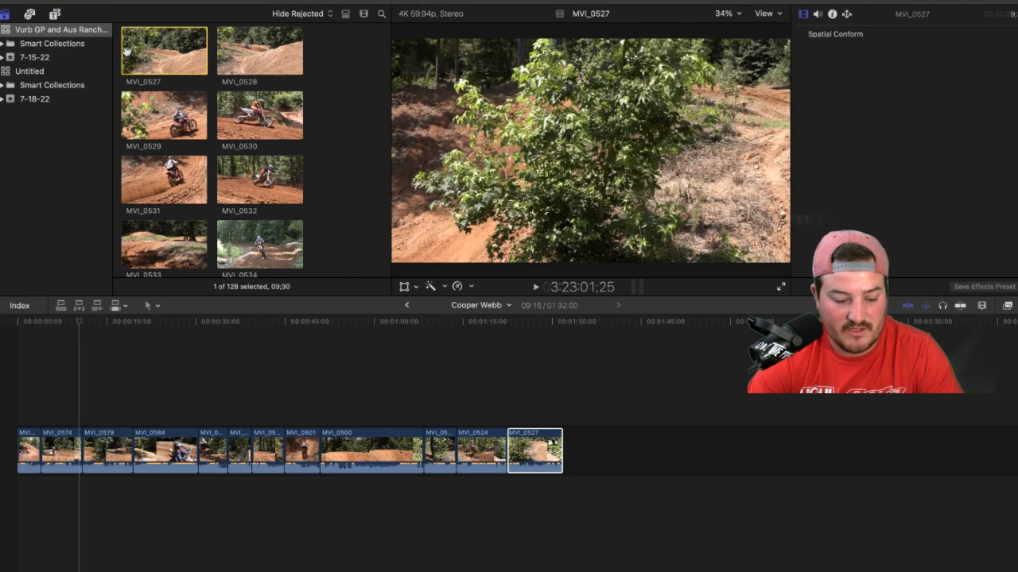
{"action": "left_click", "coordinate": [124, 51]}
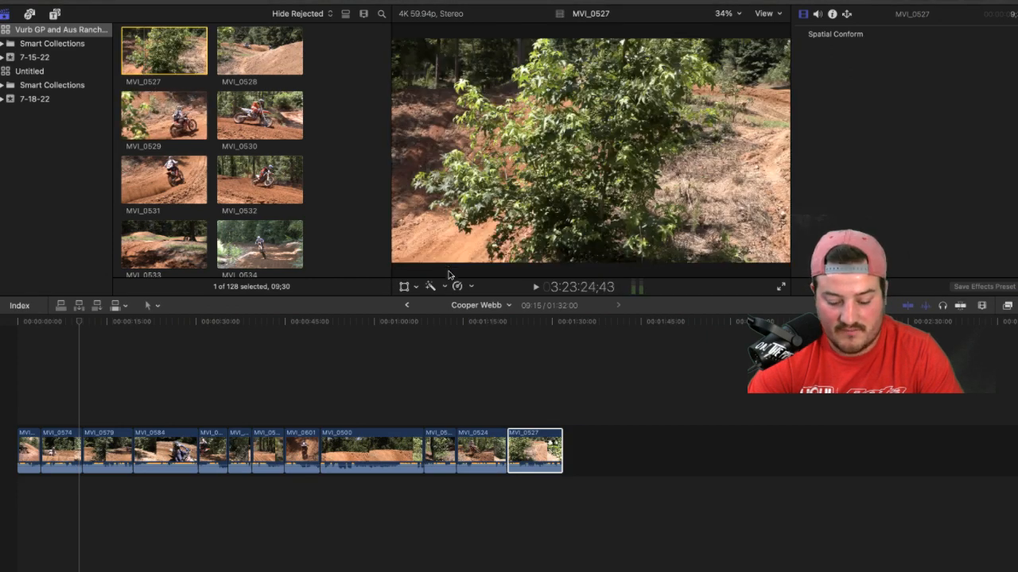
{"action": "left_click", "coordinate": [526, 450]}
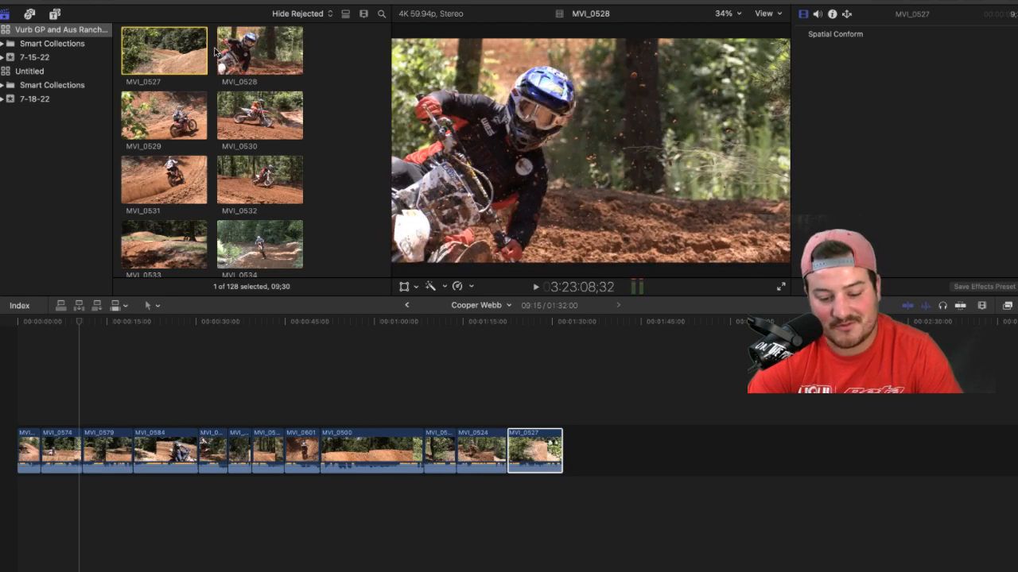
Step: Play back the clips around MVI_0530 to compare the riders, and append MVI_0531 to the timeline after MVI_0527
{"action": "key", "text": "space"}
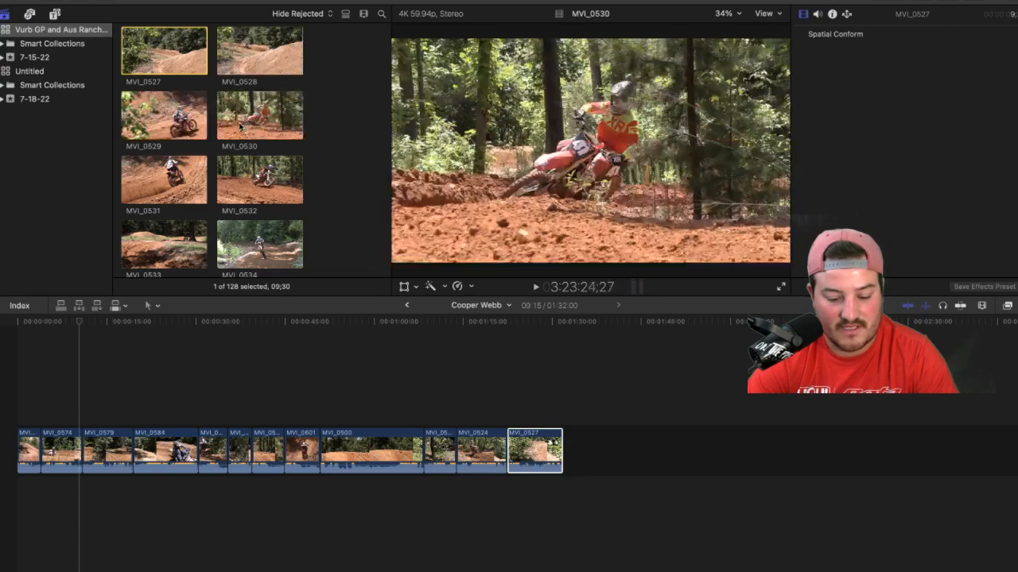
{"action": "scroll", "coordinate": [140, 53], "scroll_direction": "down", "scroll_amount": 4}
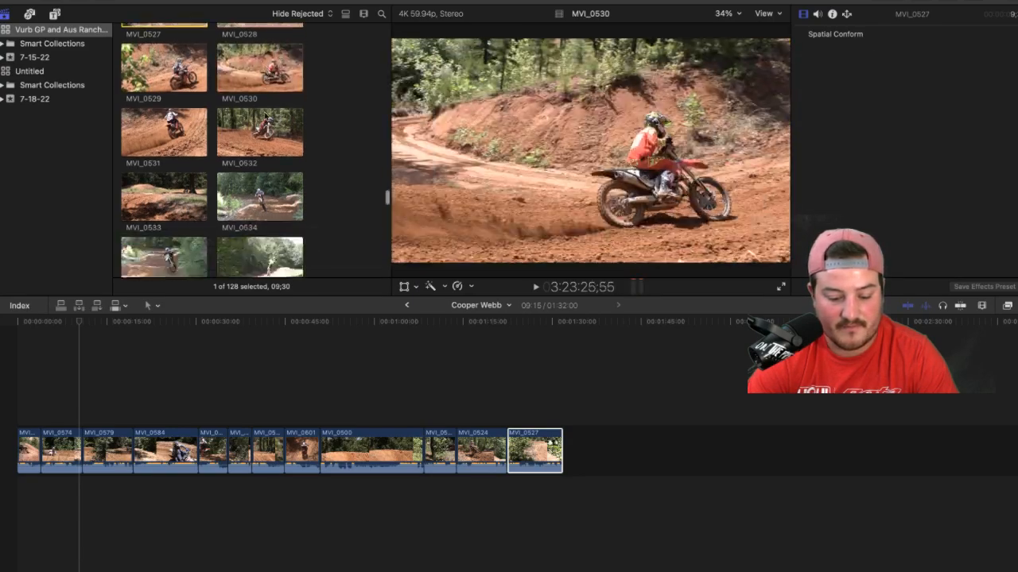
{"action": "scroll", "coordinate": [140, 52], "scroll_direction": "up", "scroll_amount": 2}
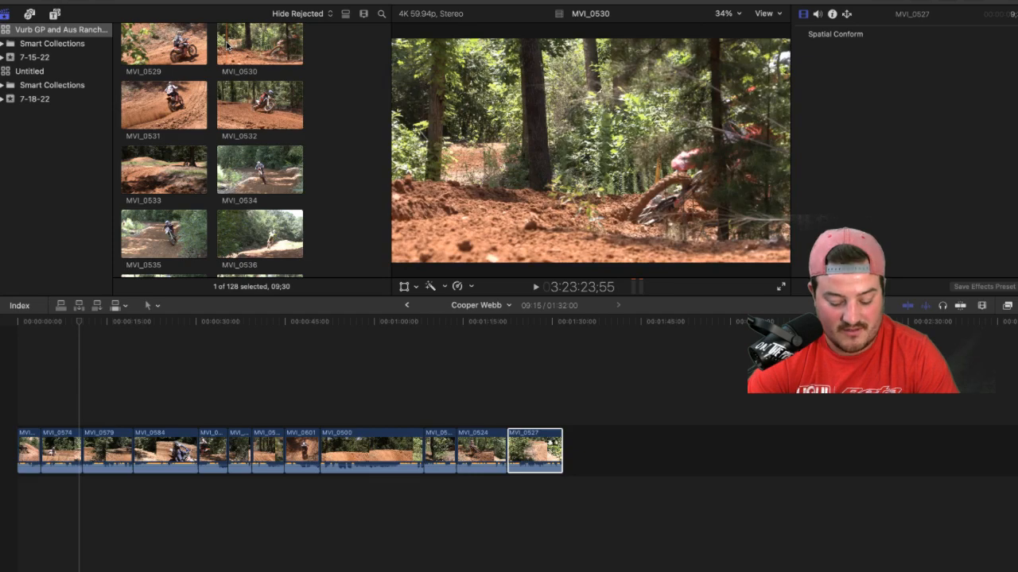
{"action": "scroll", "coordinate": [228, 46], "scroll_direction": "up", "scroll_amount": 1}
{"action": "key", "text": "space"}
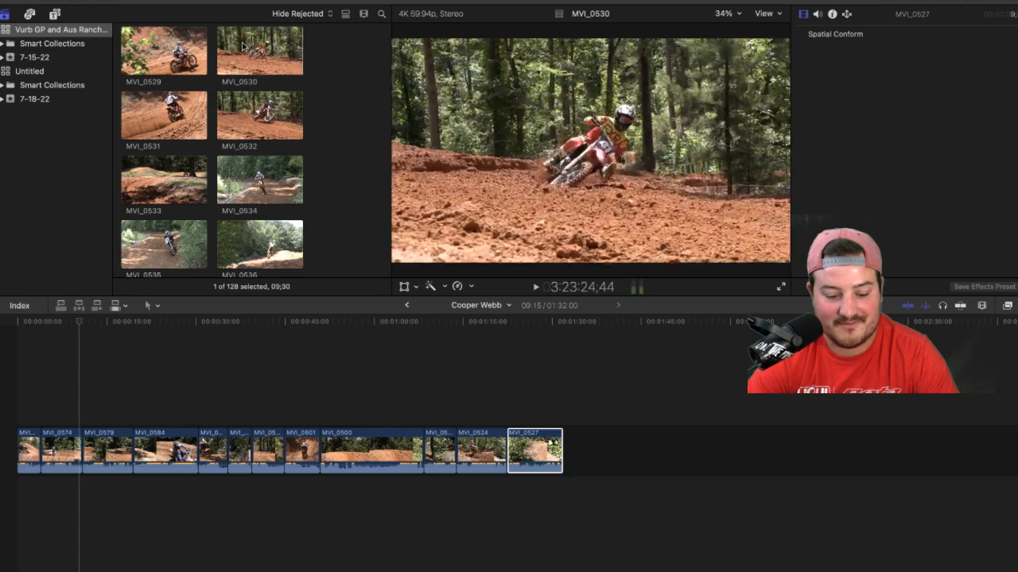
{"action": "key", "text": "space"}
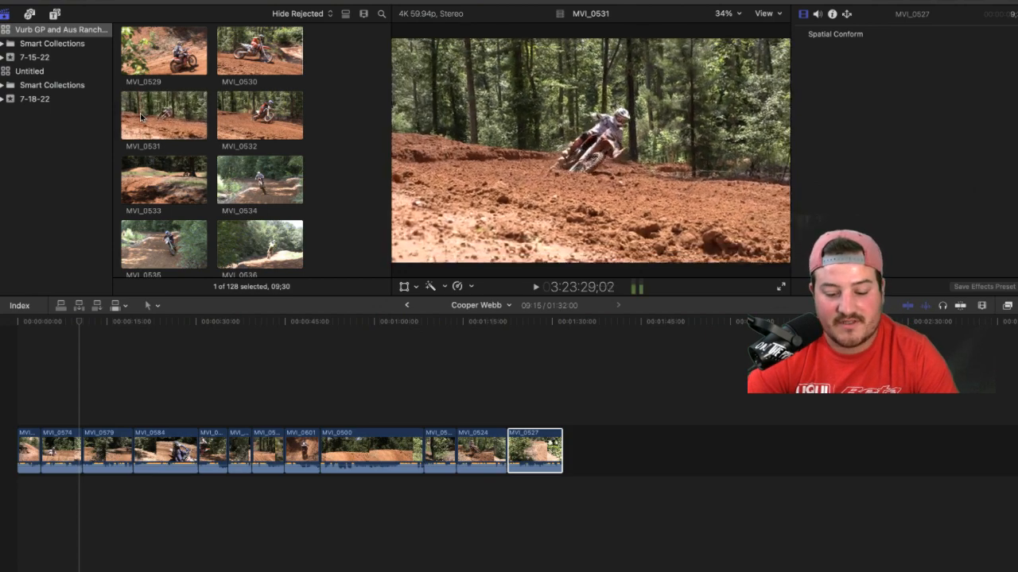
{"action": "left_click", "coordinate": [141, 117]}
{"action": "key", "text": "space"}
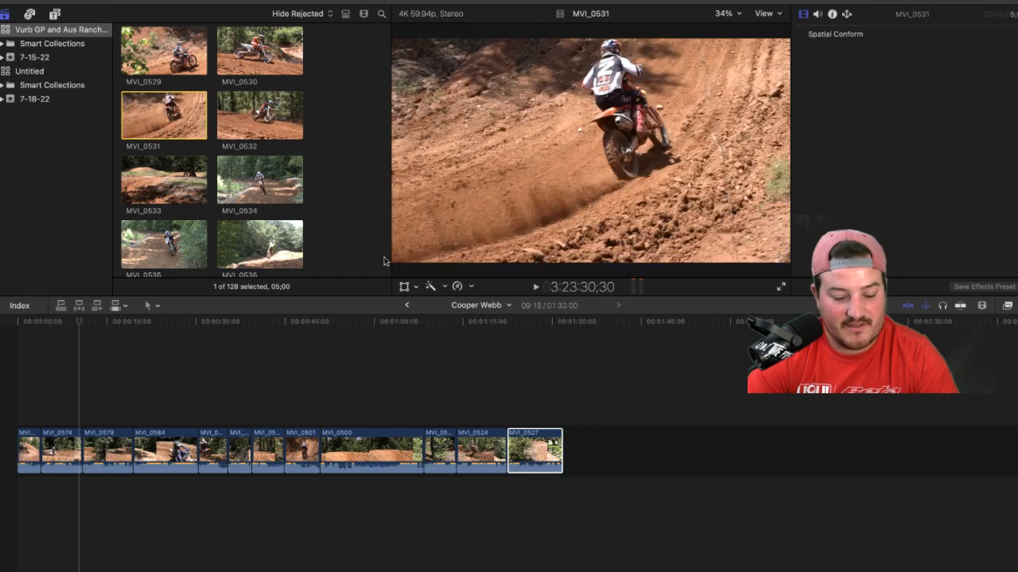
{"action": "key", "text": "e"}
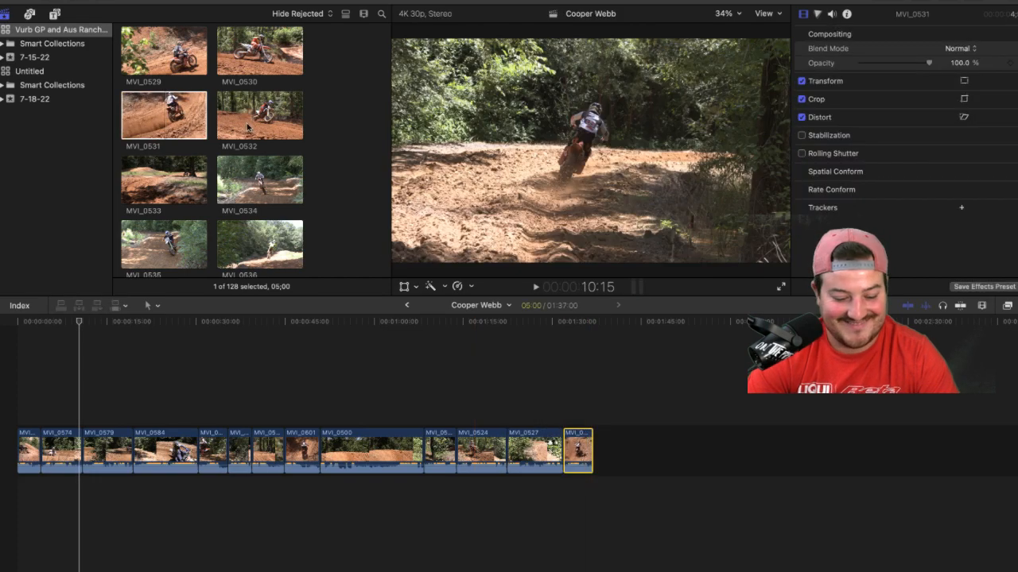
Step: Skim MVI_0532 to MVI_0534 and append MVI_0534 to the timeline after MVI_0531
{"action": "key", "text": "space"}
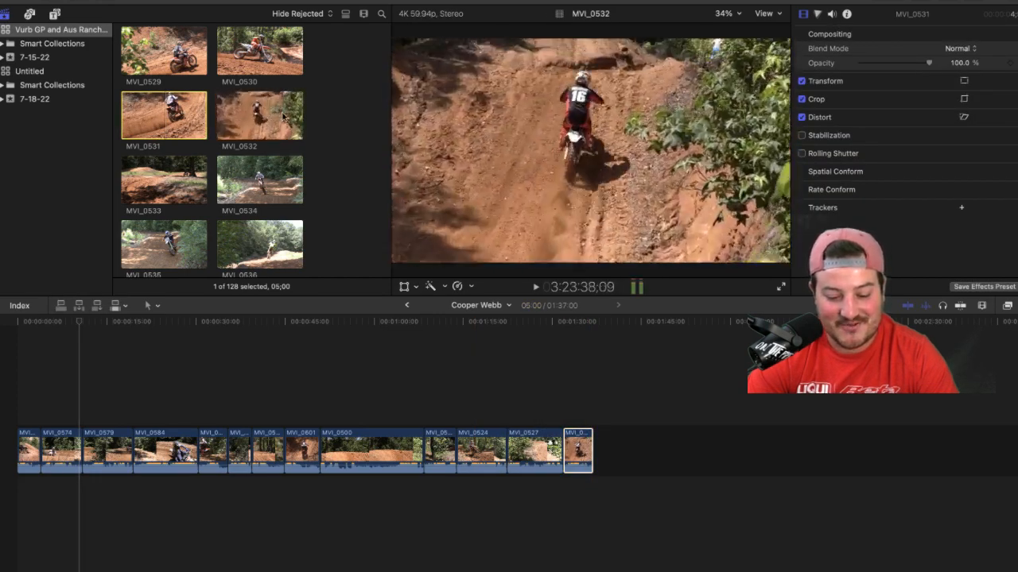
{"action": "scroll", "coordinate": [159, 119], "scroll_direction": "down", "scroll_amount": 3}
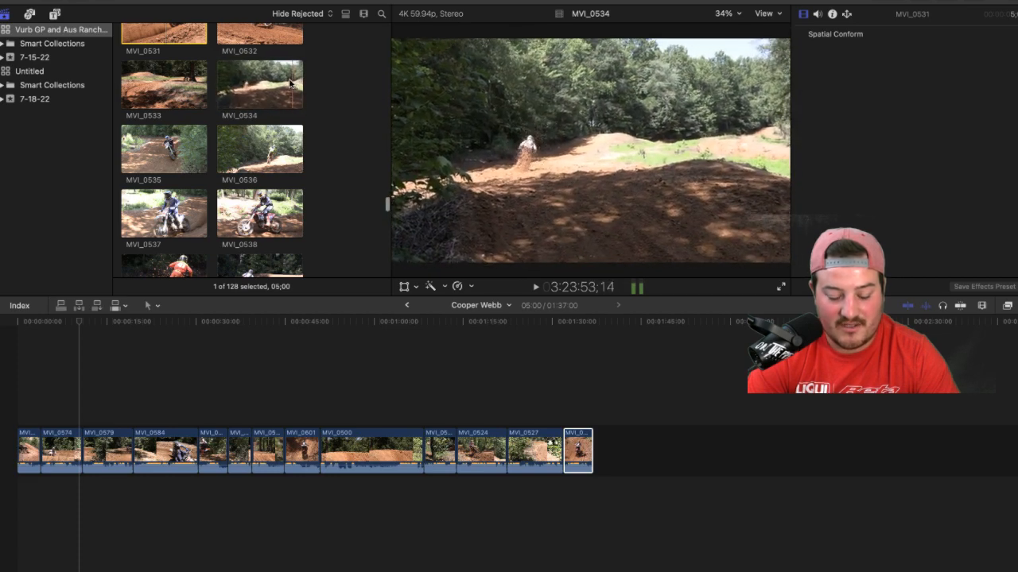
{"action": "left_click", "coordinate": [245, 89]}
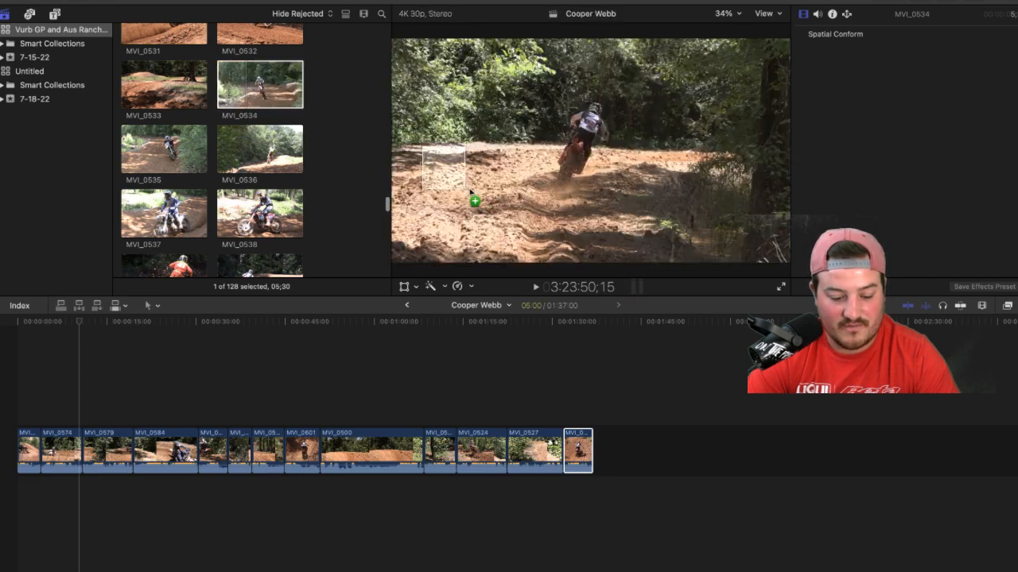
{"action": "key", "text": "e"}
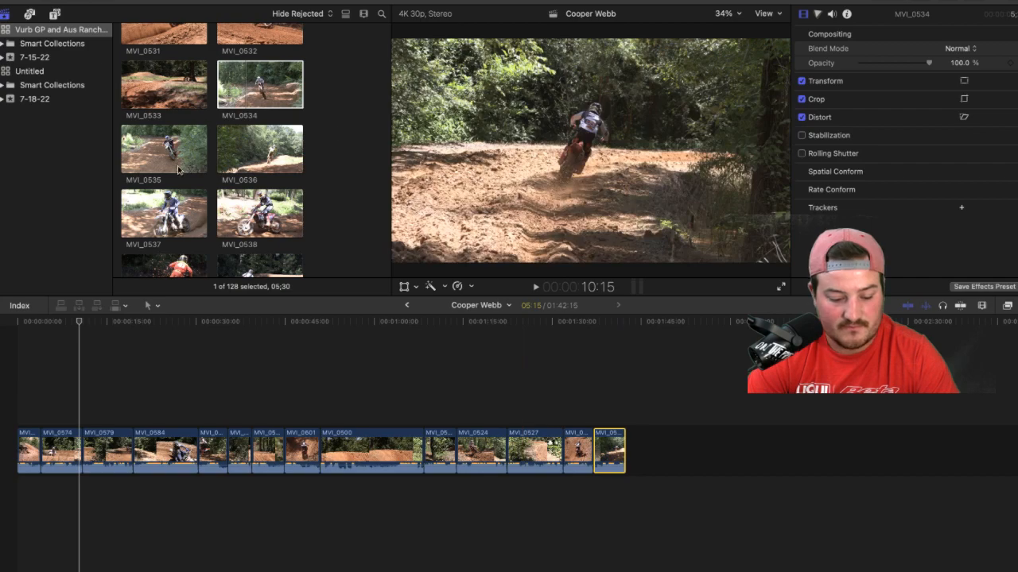
Step: Skim the clips following MVI_0534 and append MVI_0540 and MVI_0541 to the end of the timeline
{"action": "scroll", "coordinate": [148, 54], "scroll_direction": "down", "scroll_amount": 3}
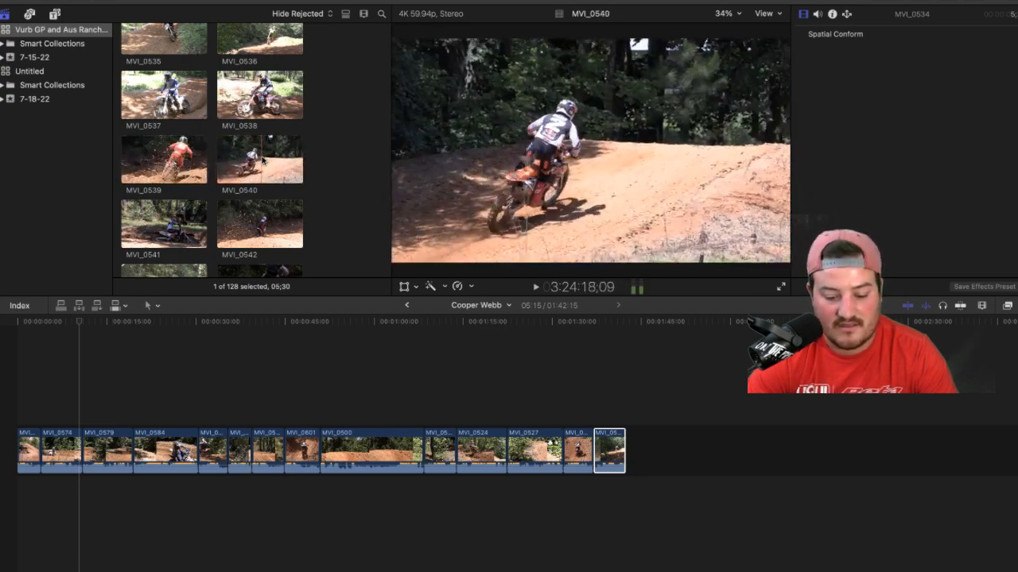
{"action": "left_click", "coordinate": [254, 159]}
{"action": "left_click_drag", "start_coordinate": [259, 159], "coordinate": [647, 448]}
{"action": "scroll", "coordinate": [251, 133], "scroll_direction": "down", "scroll_amount": 5}
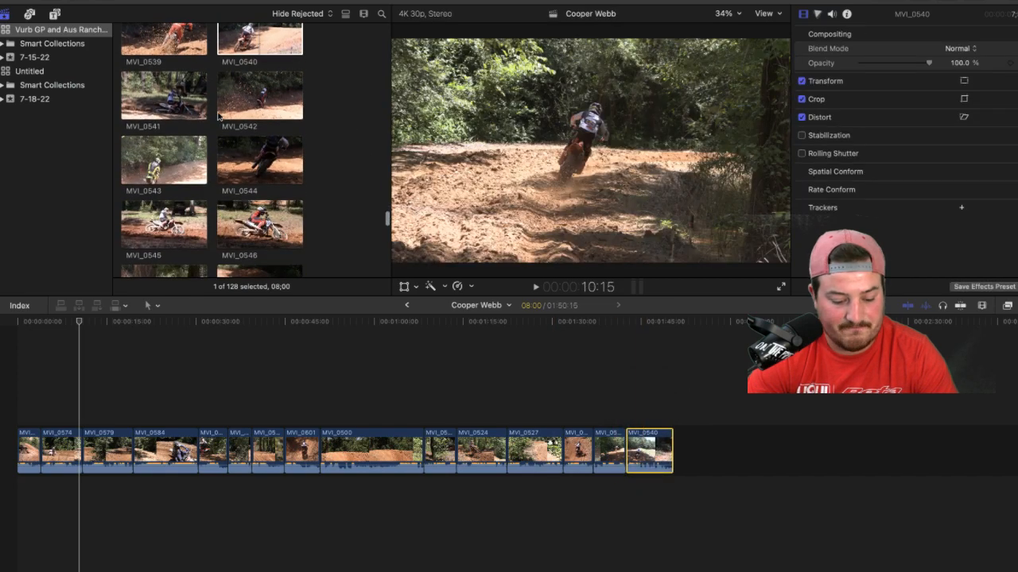
{"action": "left_click", "coordinate": [133, 94]}
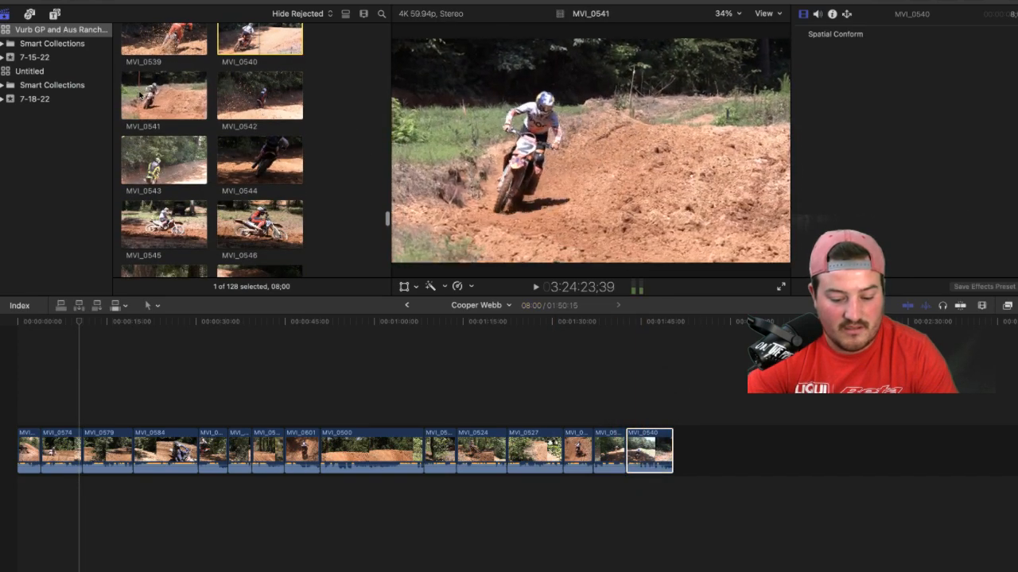
{"action": "left_click_drag", "start_coordinate": [156, 95], "coordinate": [697, 450]}
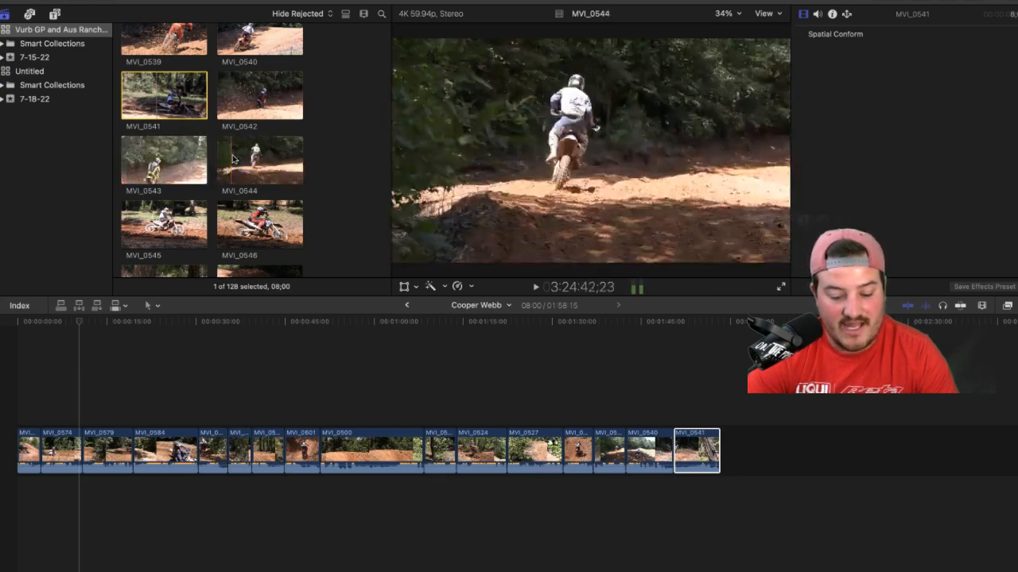
Step: Skim the clips following MVI_0541 and append MVI_0545 and MVI_0547 to the end of the timeline
{"action": "scroll", "coordinate": [189, 151], "scroll_direction": "down", "scroll_amount": 3}
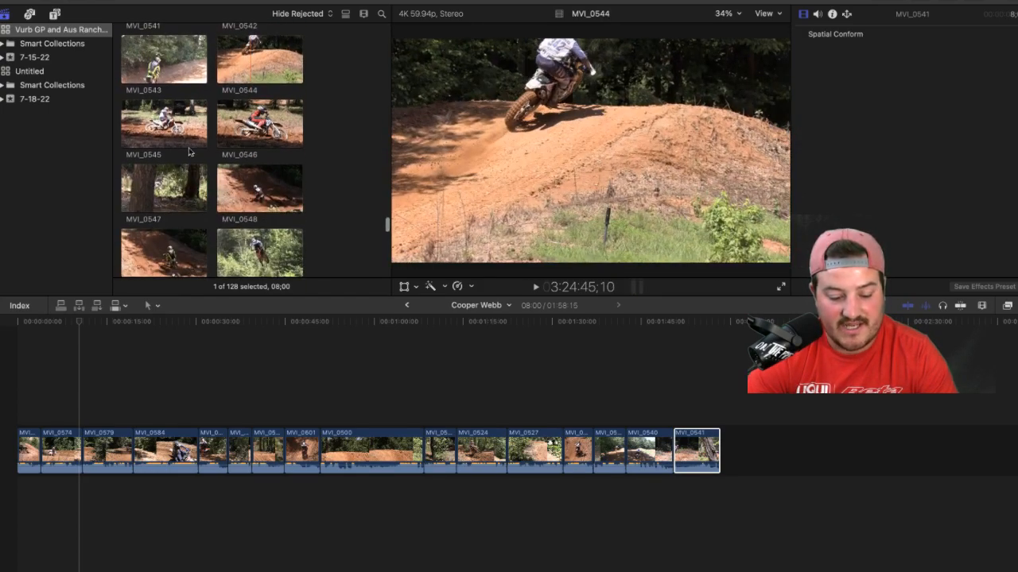
{"action": "left_click", "coordinate": [133, 126]}
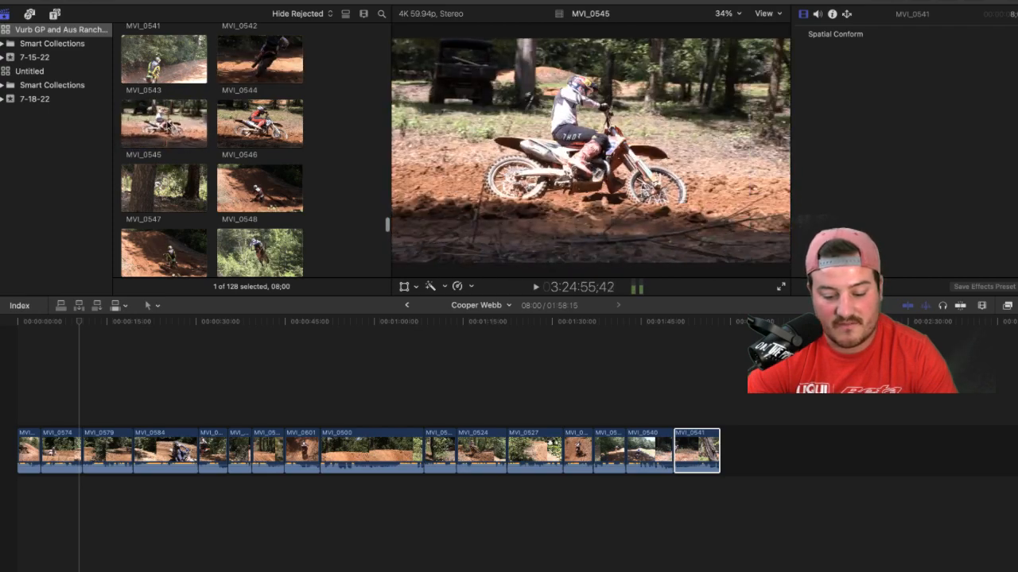
{"action": "left_click_drag", "start_coordinate": [147, 122], "coordinate": [751, 455]}
{"action": "scroll", "coordinate": [238, 95], "scroll_direction": "down", "scroll_amount": 2}
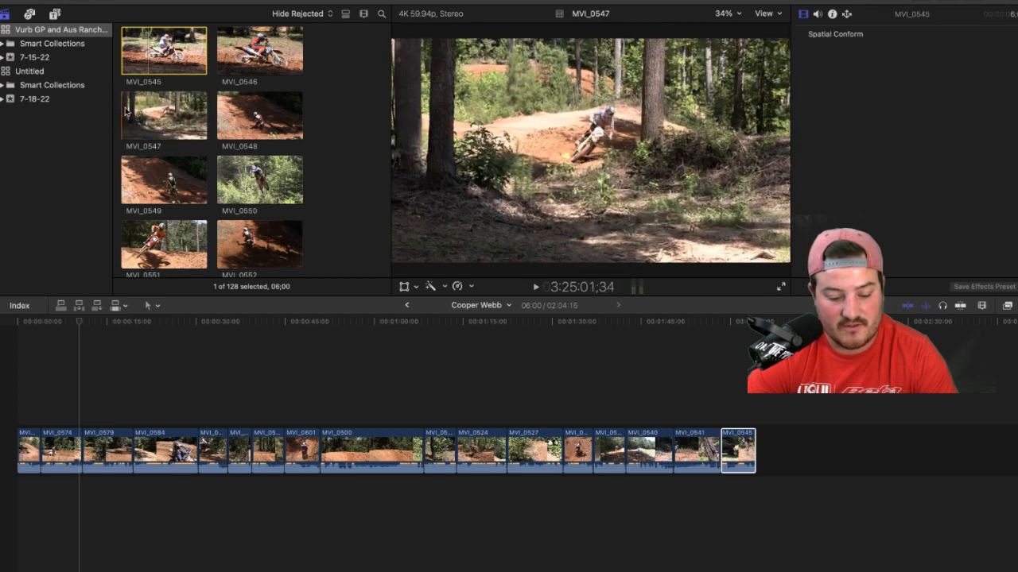
{"action": "left_click", "coordinate": [166, 111]}
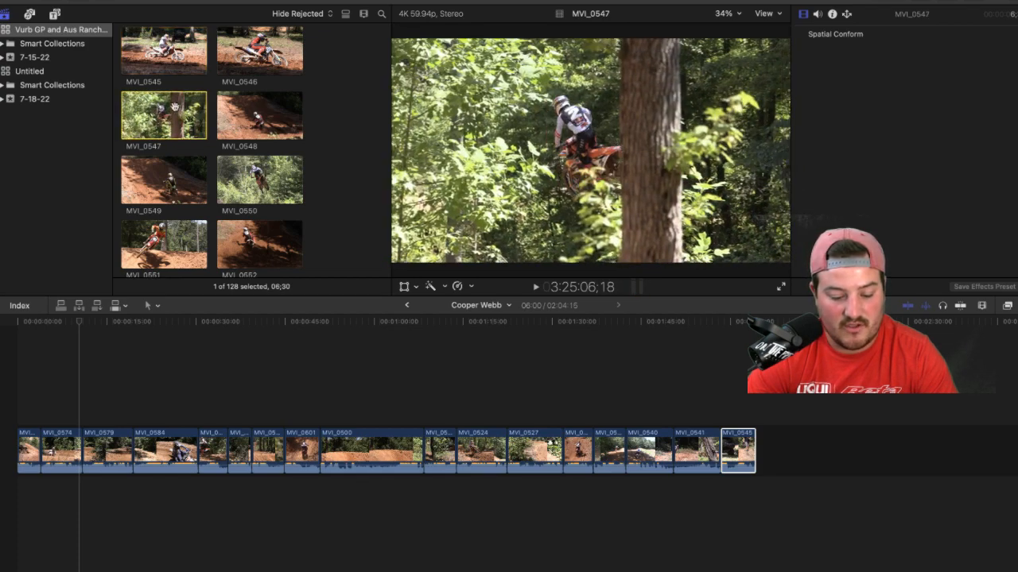
{"action": "left_click_drag", "start_coordinate": [166, 111], "coordinate": [775, 449]}
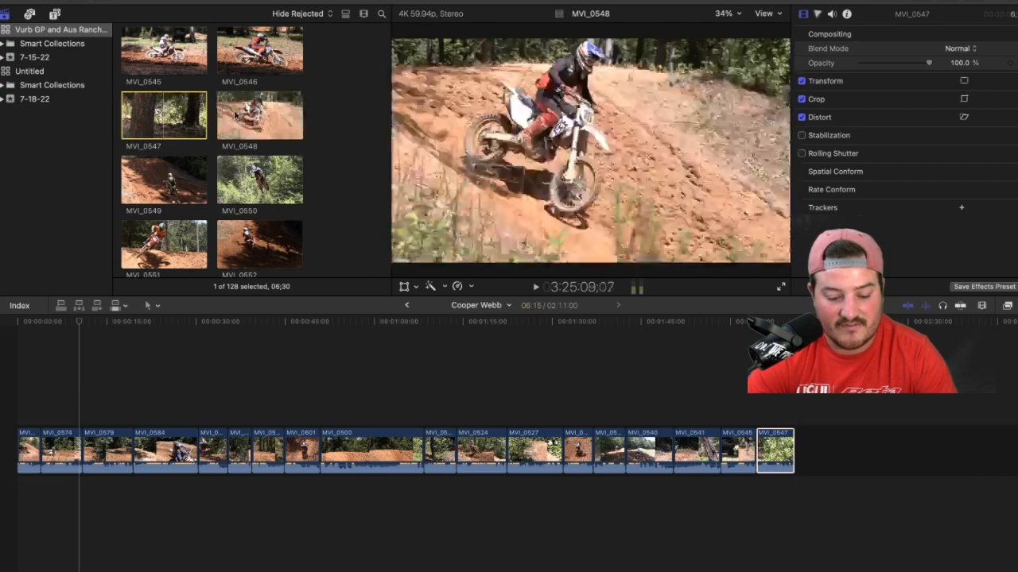
Step: Review the clips following MVI_0547 and append a two-second portion of MVI_0550 after it on the timeline
{"action": "scroll", "coordinate": [272, 117], "scroll_direction": "down", "scroll_amount": 3}
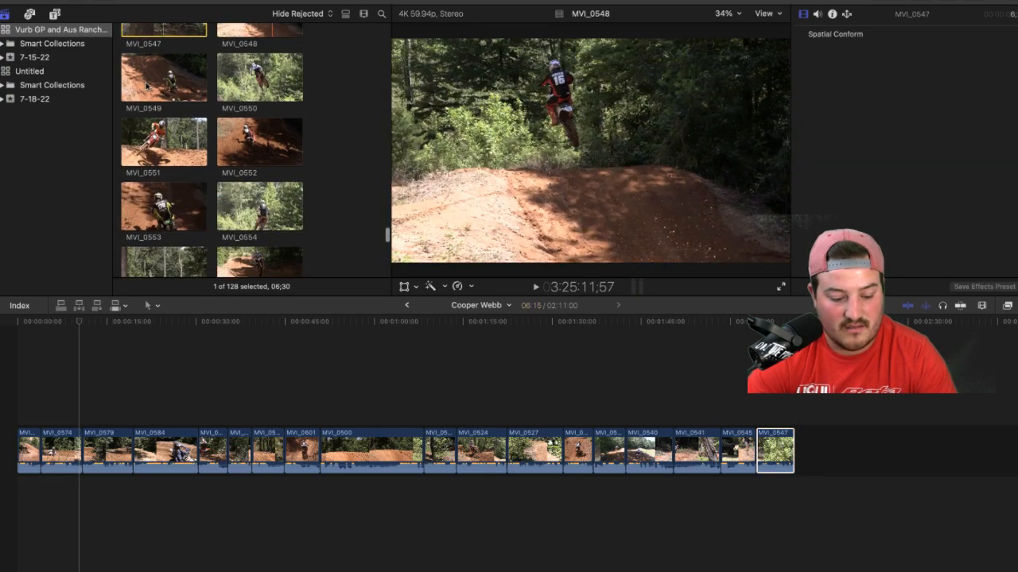
{"action": "key", "text": "space"}
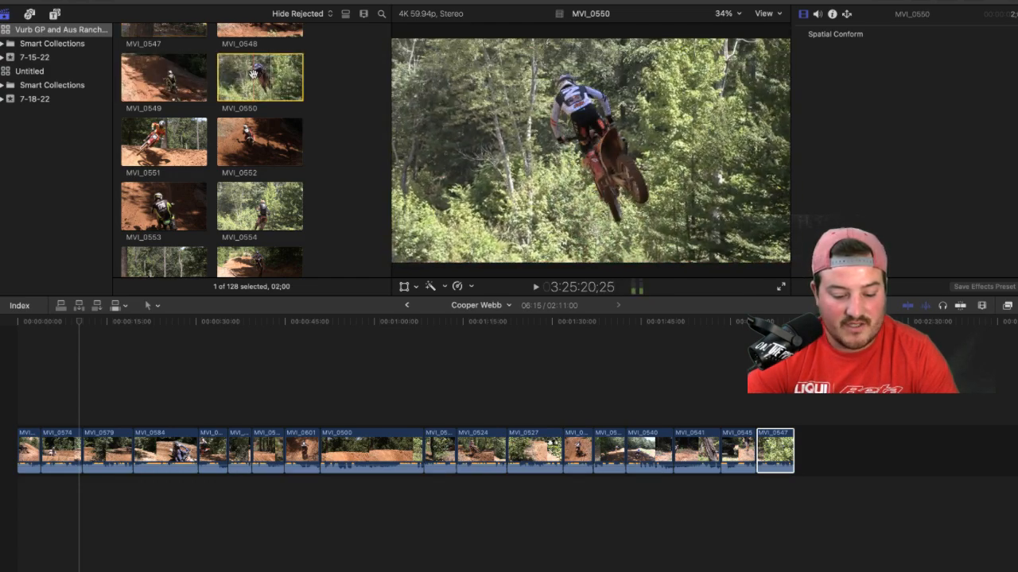
{"action": "left_click_drag", "start_coordinate": [256, 75], "coordinate": [824, 429]}
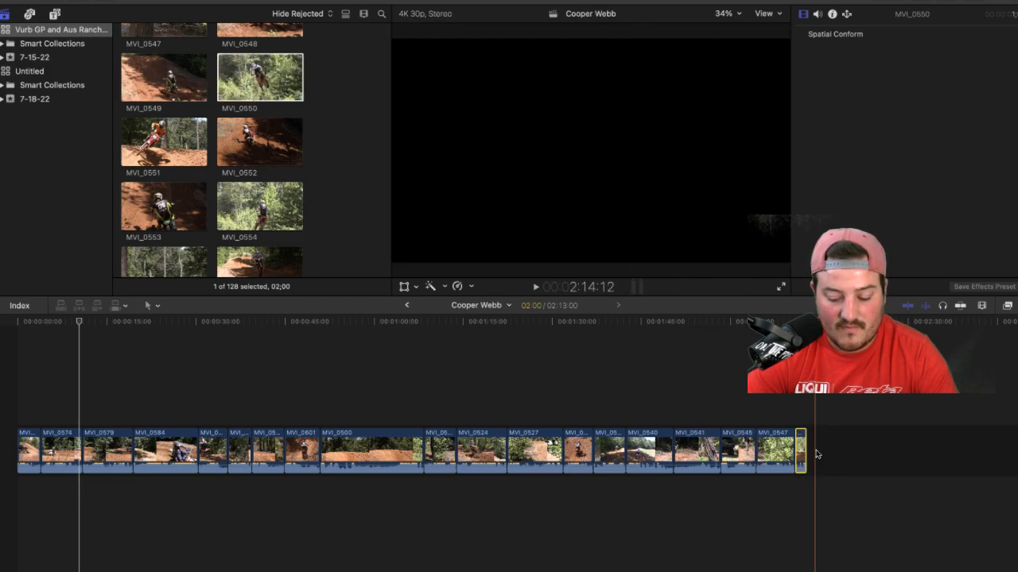
Step: Skim MVI_0551 to MVI_0555, play back MVI_0555, and append it to the timeline after MVI_0550
{"action": "scroll", "coordinate": [212, 109], "scroll_direction": "down", "scroll_amount": 2}
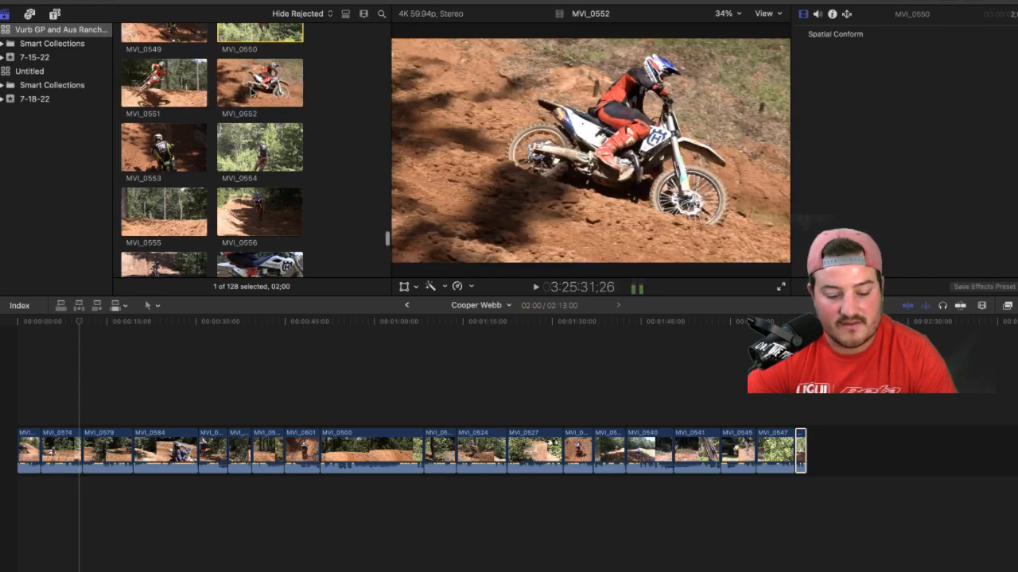
{"action": "scroll", "coordinate": [167, 88], "scroll_direction": "down", "scroll_amount": 2}
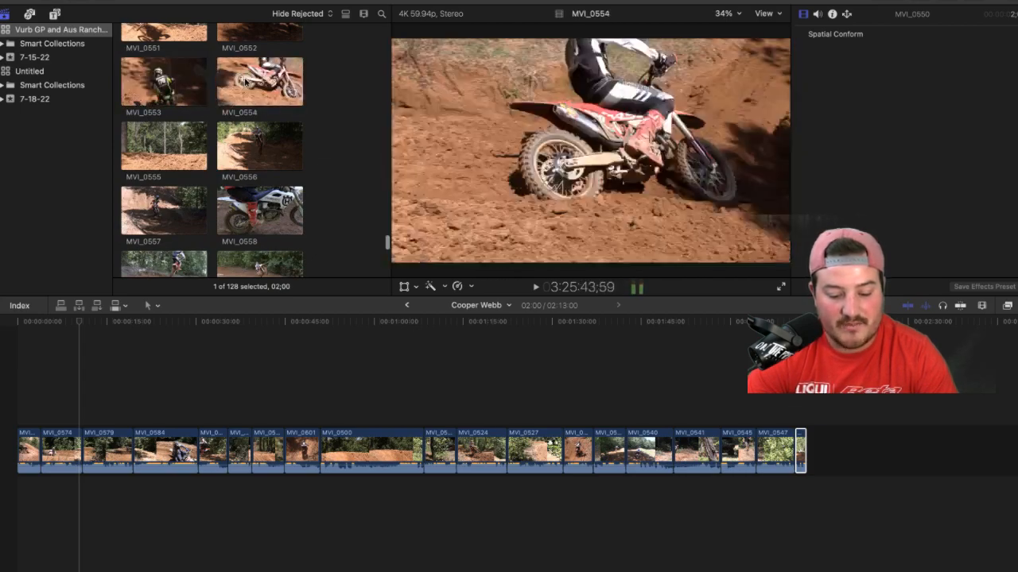
{"action": "scroll", "coordinate": [257, 80], "scroll_direction": "down", "scroll_amount": 2}
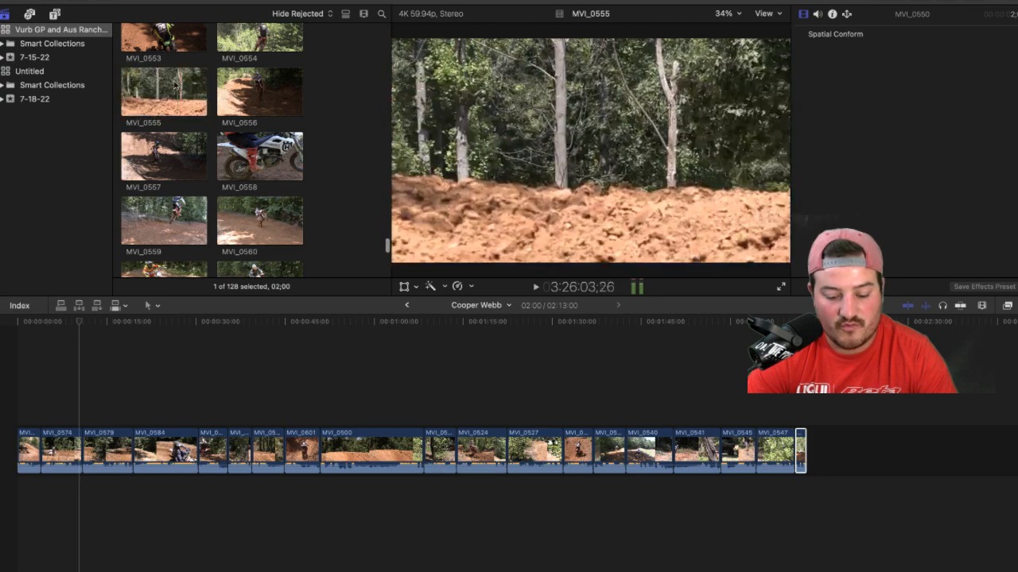
{"action": "key", "text": "space"}
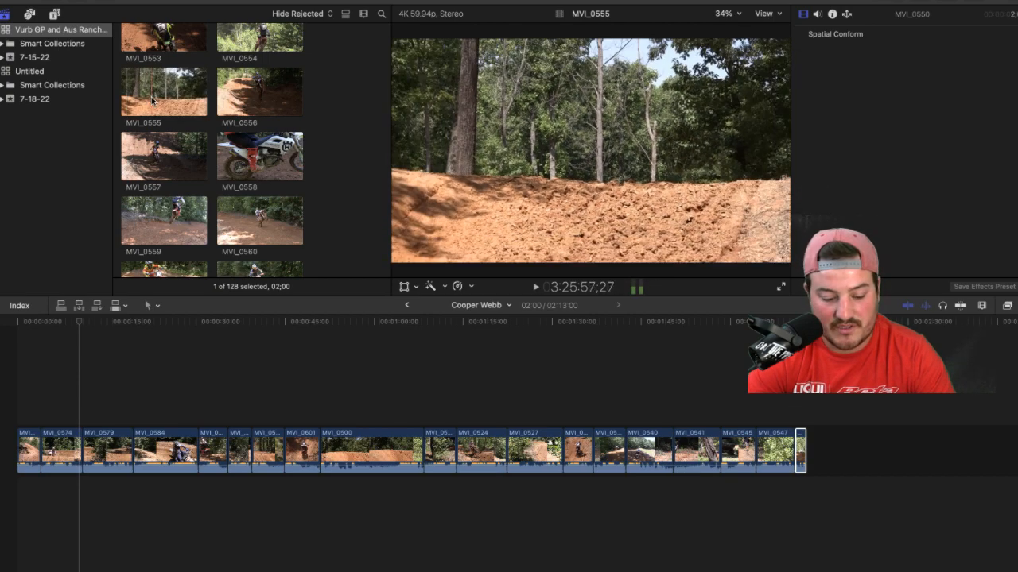
{"action": "left_click", "coordinate": [160, 97]}
{"action": "left_click_drag", "start_coordinate": [161, 97], "coordinate": [862, 449]}
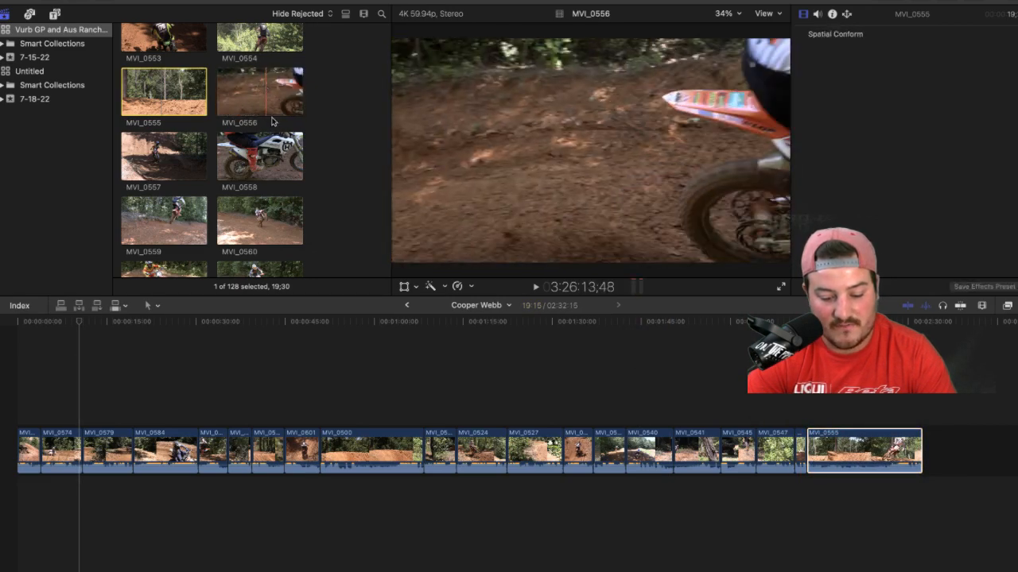
Step: Recheck MVI_0555 and append MVI_0556 after it at the end of the timeline
{"action": "scroll", "coordinate": [377, 359], "scroll_direction": "right", "scroll_amount": 5}
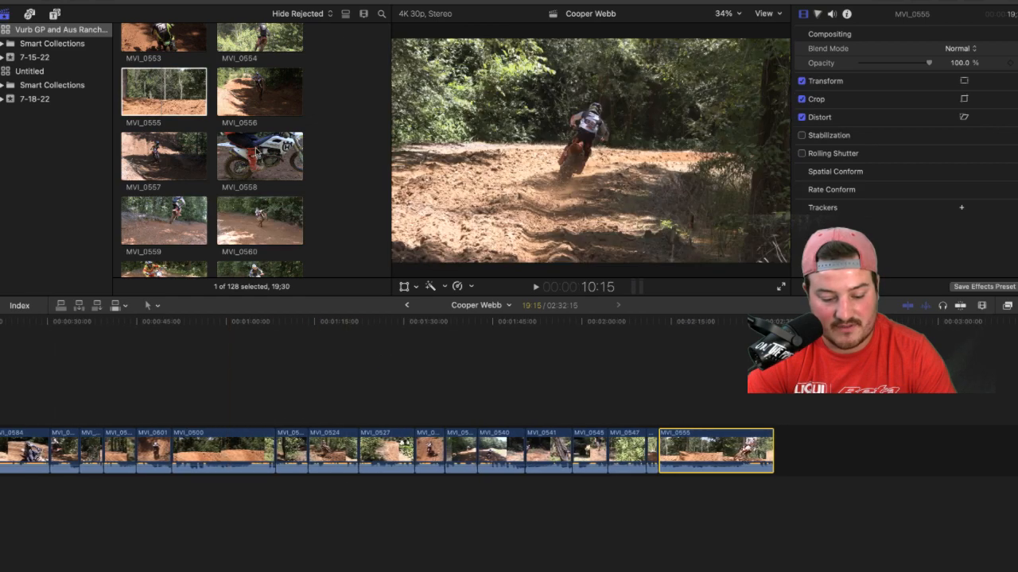
{"action": "key", "text": "space"}
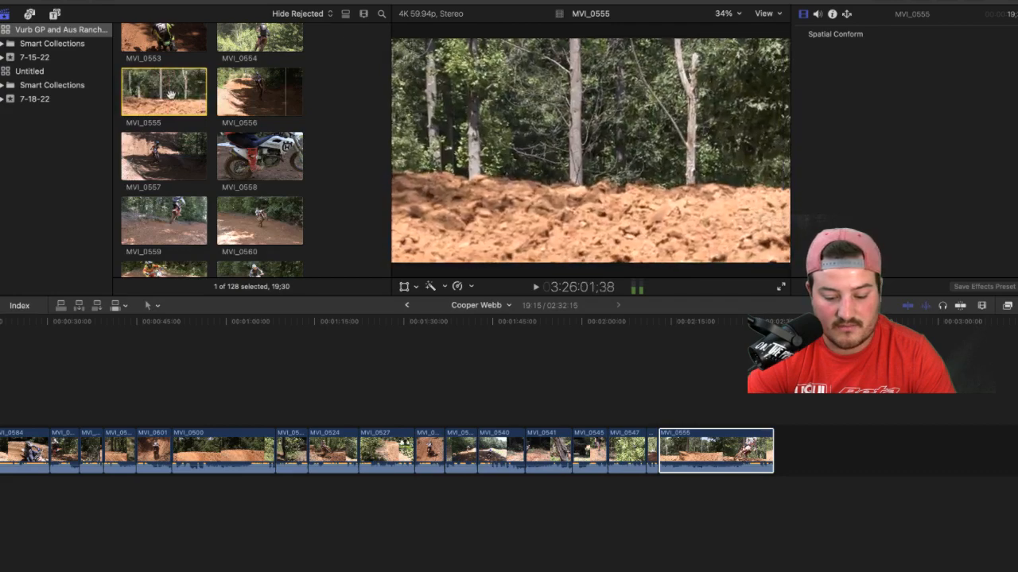
{"action": "left_click", "coordinate": [262, 94]}
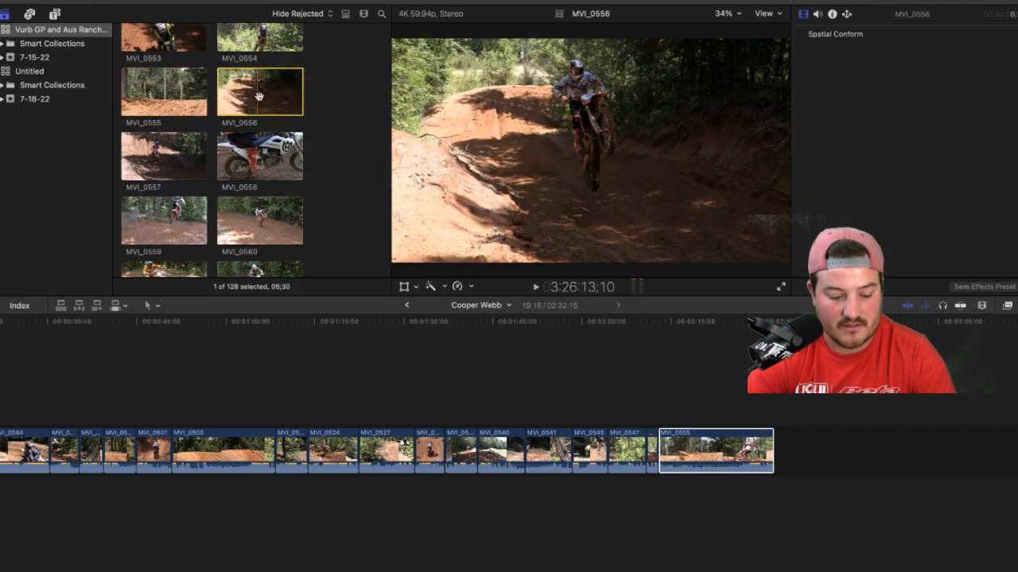
{"action": "left_click_drag", "start_coordinate": [264, 94], "coordinate": [804, 451]}
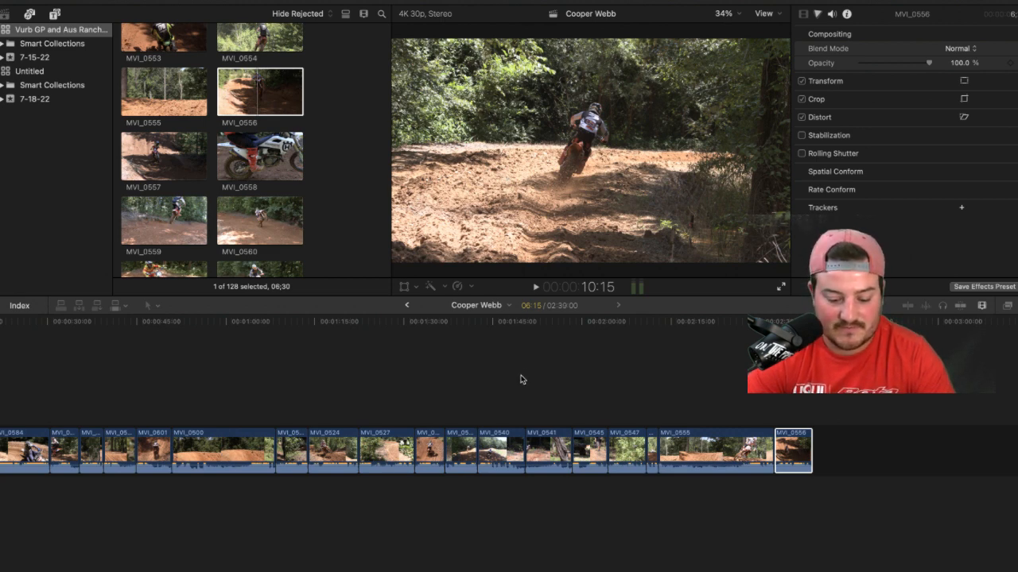
Step: Skim the clips following MVI_0556, play back MVI_0560, and append it to the end of the timeline
{"action": "left_click", "coordinate": [262, 89]}
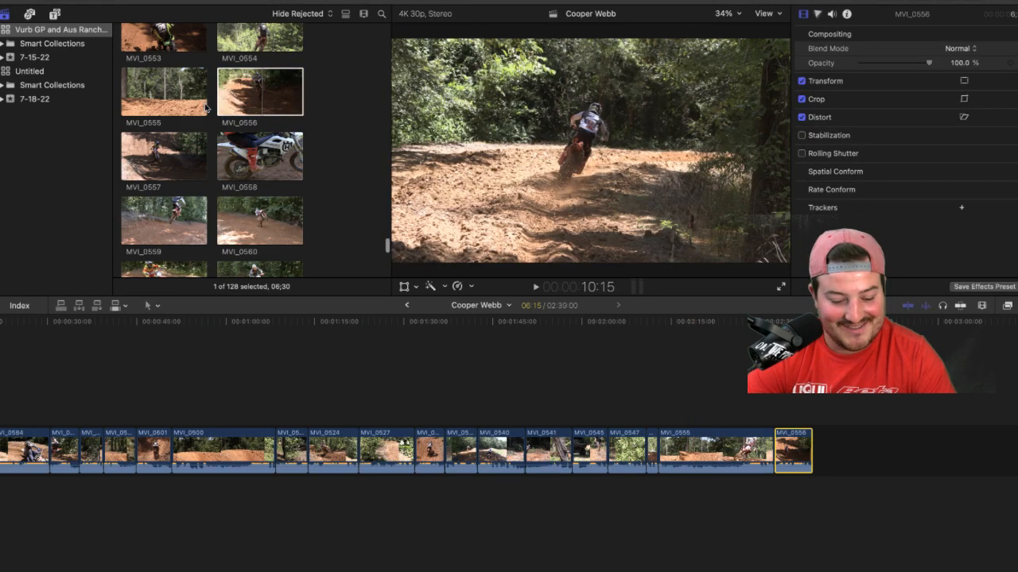
{"action": "scroll", "coordinate": [175, 101], "scroll_direction": "down", "scroll_amount": 3}
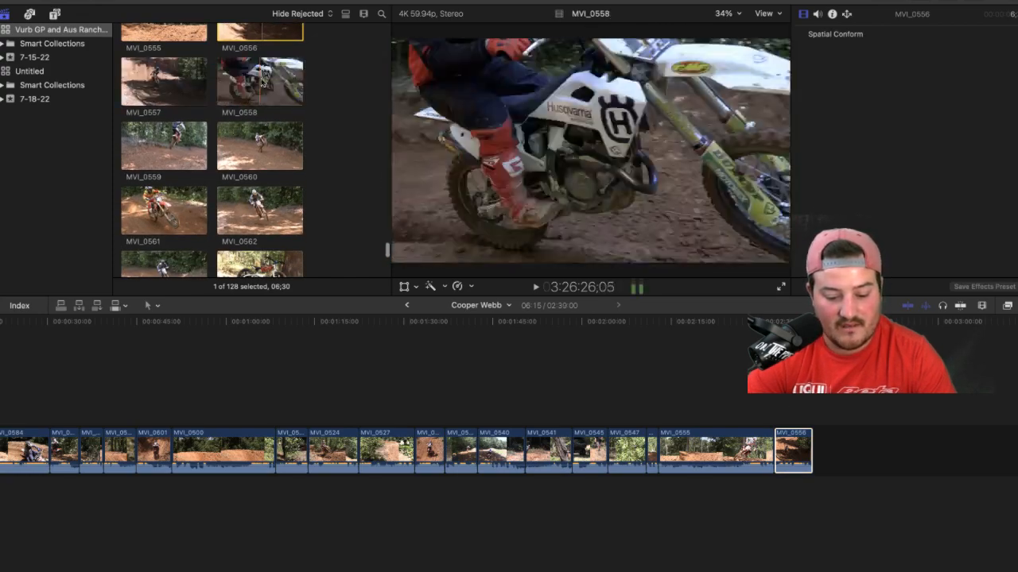
{"action": "scroll", "coordinate": [292, 79], "scroll_direction": "down", "scroll_amount": 2}
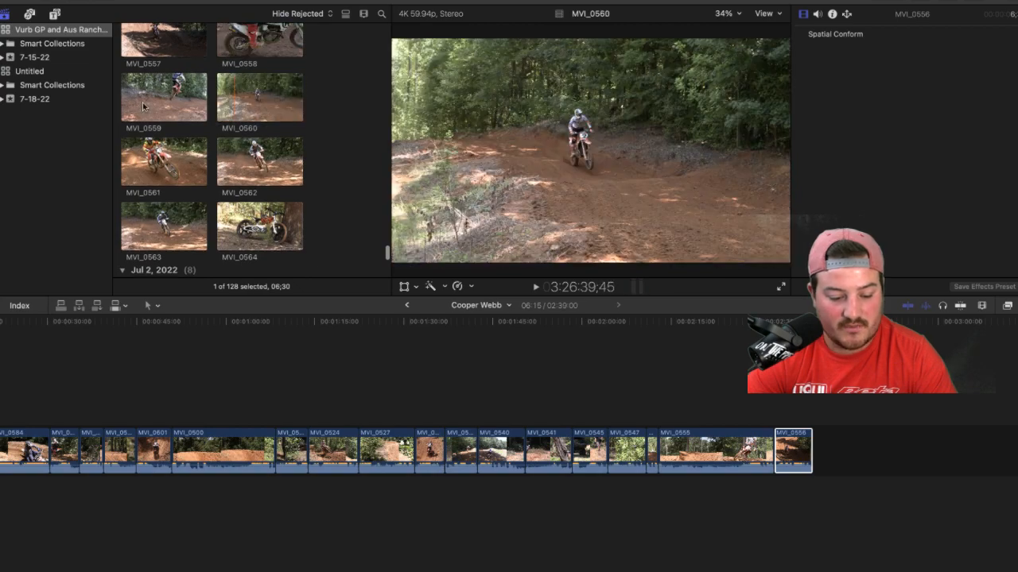
{"action": "key", "text": "space"}
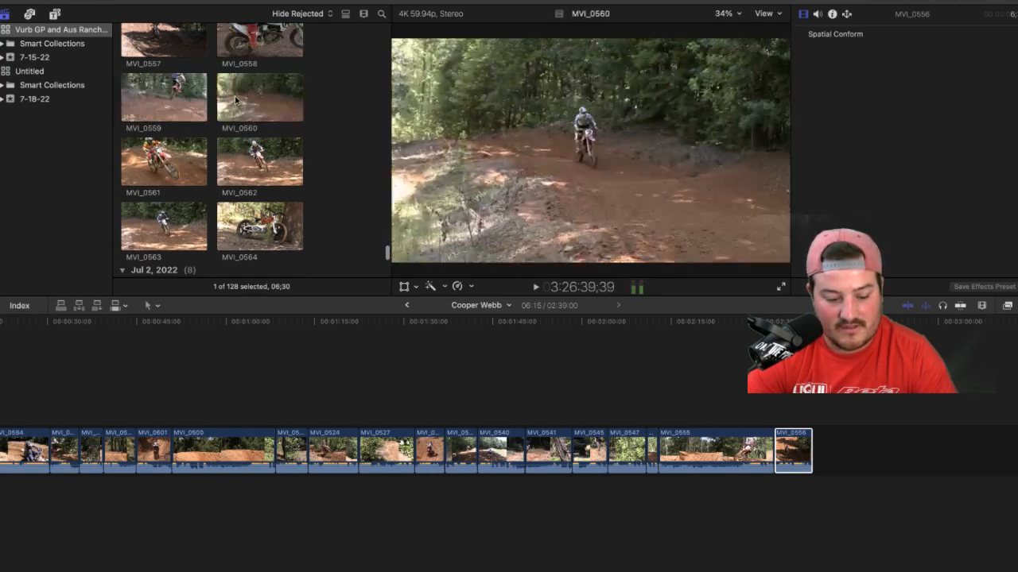
{"action": "left_click", "coordinate": [244, 93]}
{"action": "left_click_drag", "start_coordinate": [263, 101], "coordinate": [829, 447]}
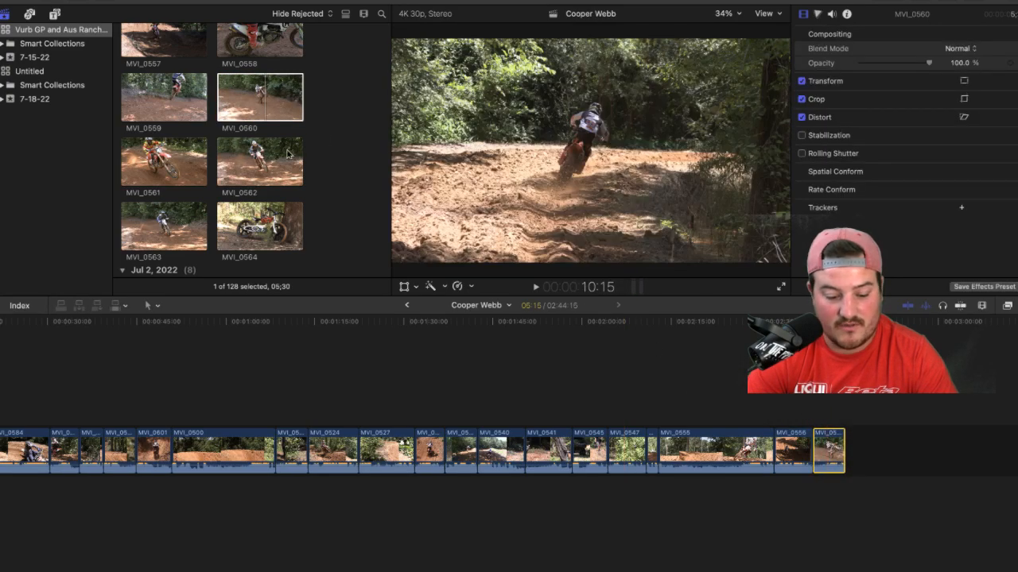
Step: Review the clips from MVI_0561 to MVI_0564 and the first Jul 2, 2022 clips, MVI_0479 and MVI_0480
{"action": "scroll", "coordinate": [279, 151], "scroll_direction": "down", "scroll_amount": 2}
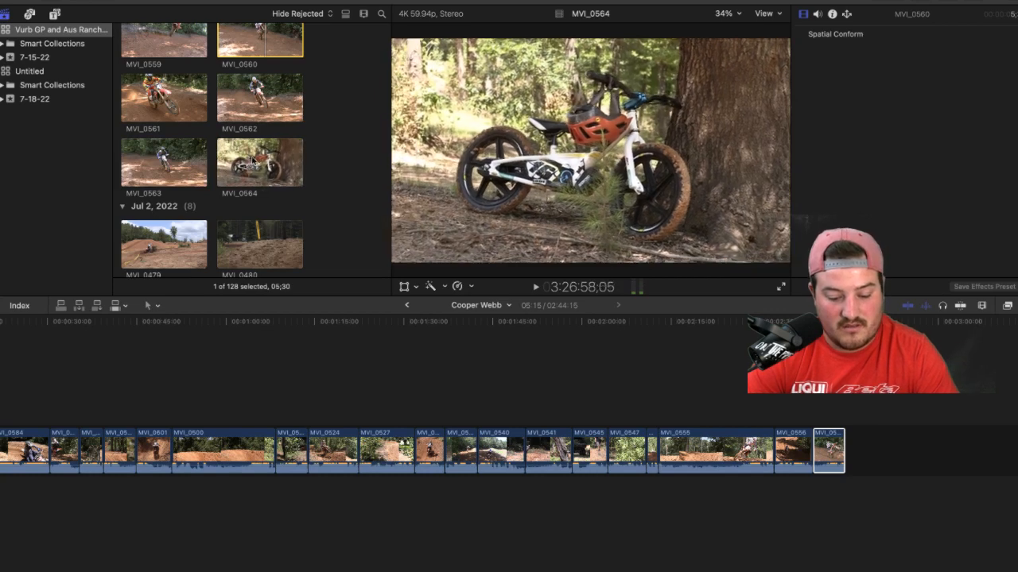
{"action": "scroll", "coordinate": [282, 149], "scroll_direction": "down", "scroll_amount": 3}
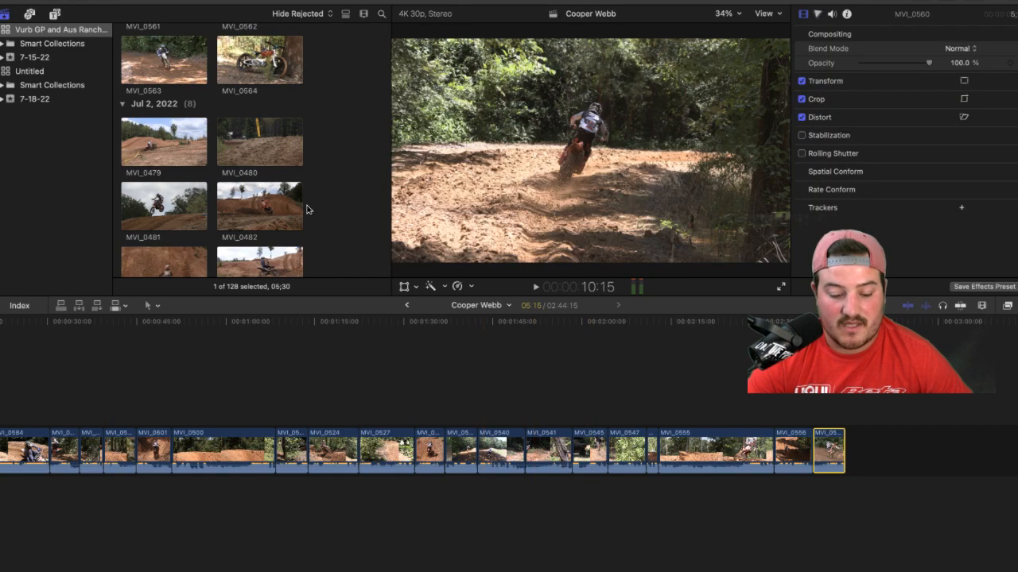
{"action": "left_click", "coordinate": [170, 73]}
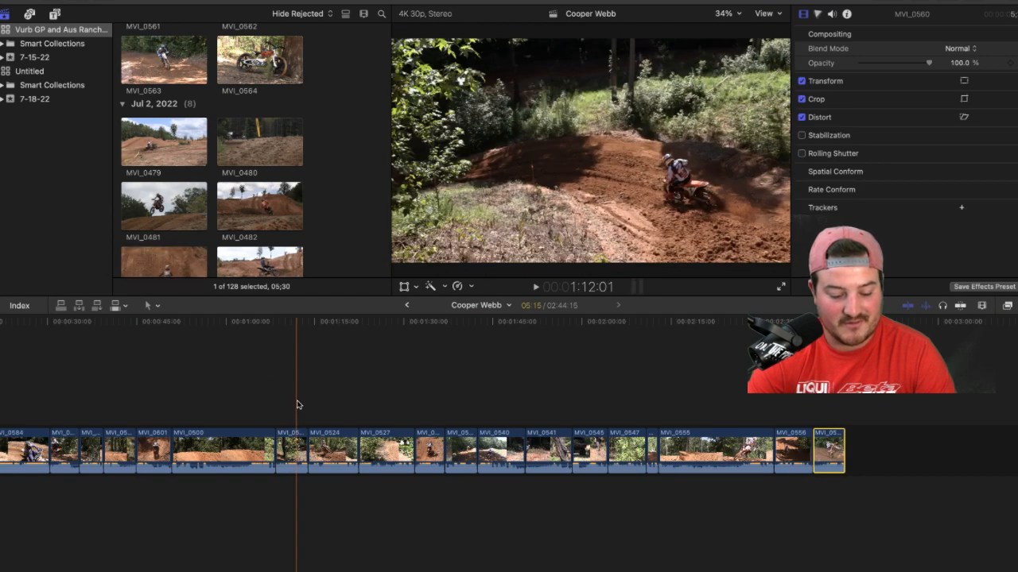
{"action": "left_click", "coordinate": [270, 89]}
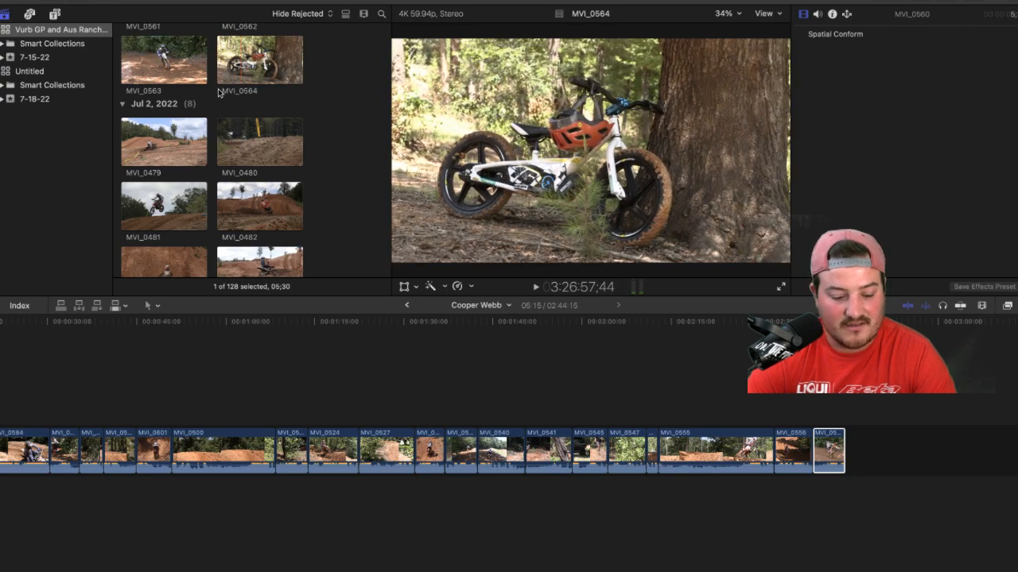
{"action": "scroll", "coordinate": [167, 88], "scroll_direction": "down", "scroll_amount": 2}
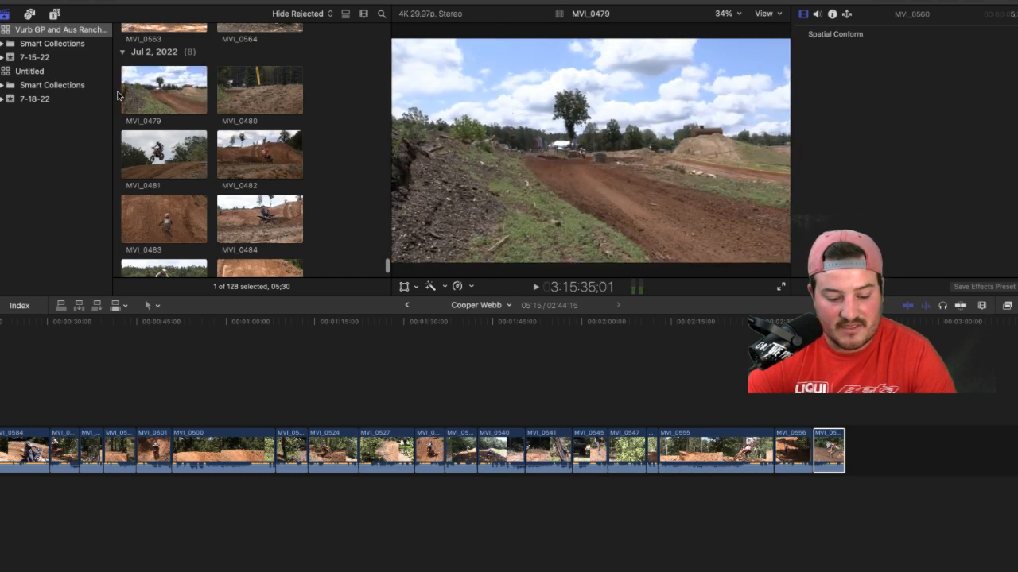
{"action": "key", "text": "space"}
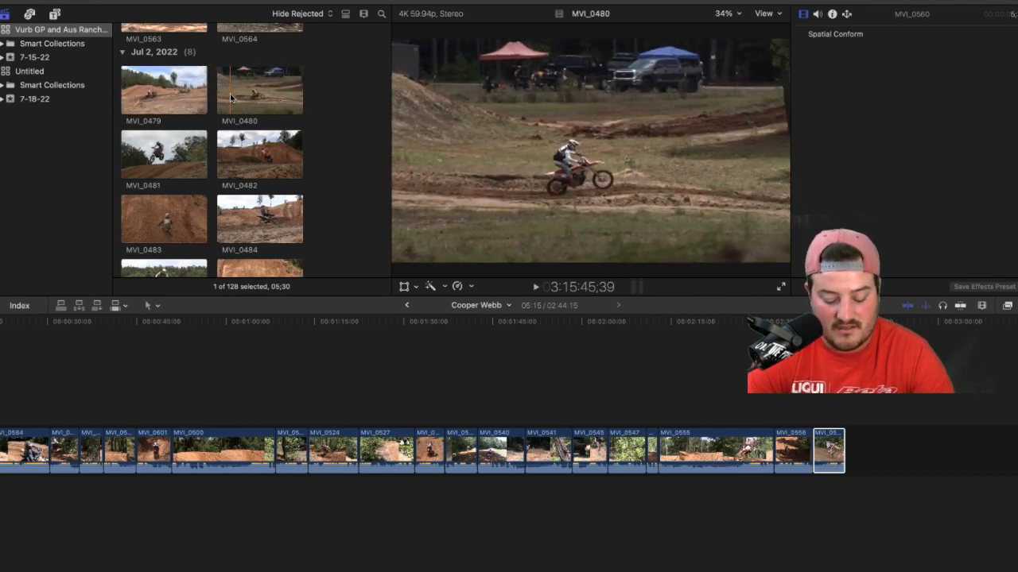
{"action": "key", "text": "space"}
{"action": "scroll", "coordinate": [231, 95], "scroll_direction": "down", "scroll_amount": 2}
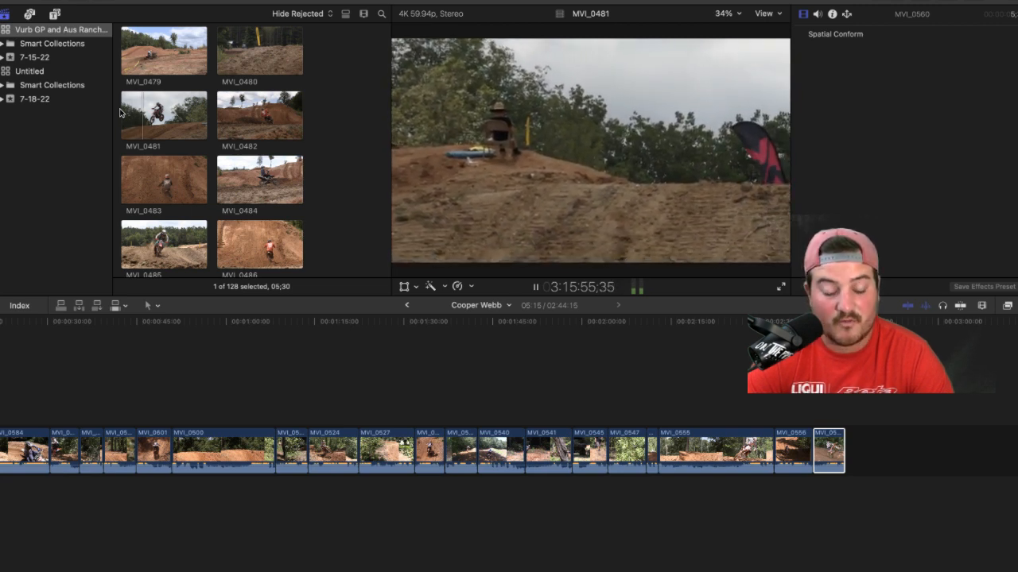
Step: Play back the remaining Jul 2, 2022 clips, MVI_0481 to MVI_0486, to check for usable rider shots
{"action": "left_click", "coordinate": [152, 118]}
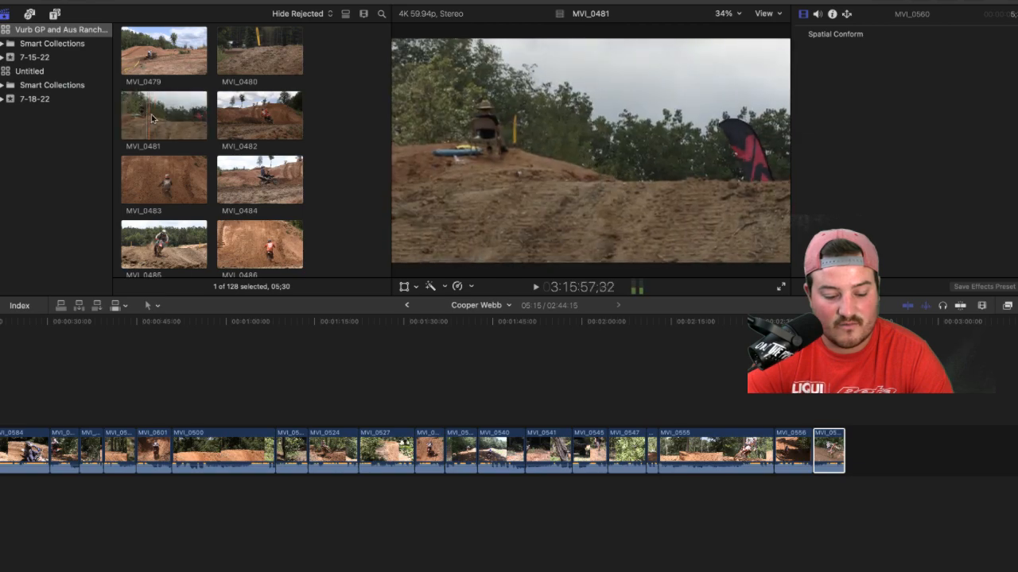
{"action": "key", "text": "space"}
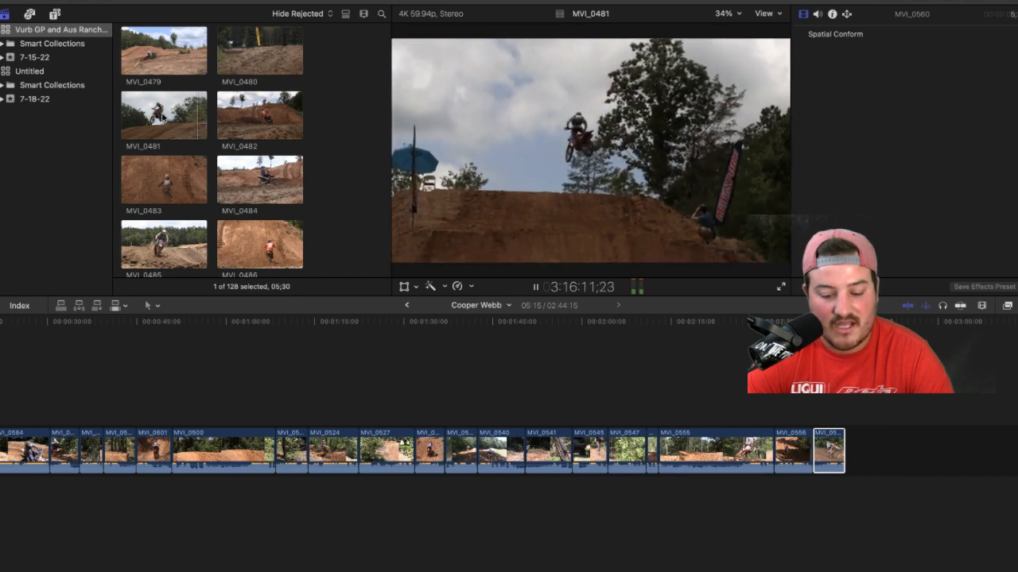
{"action": "left_click", "coordinate": [223, 119]}
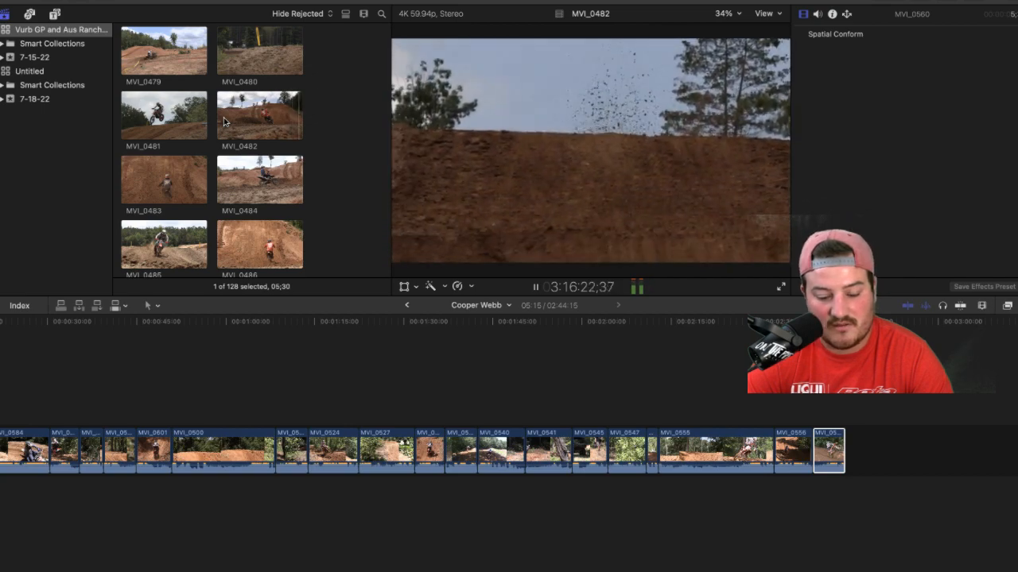
{"action": "key", "text": "space"}
{"action": "key", "text": "space"}
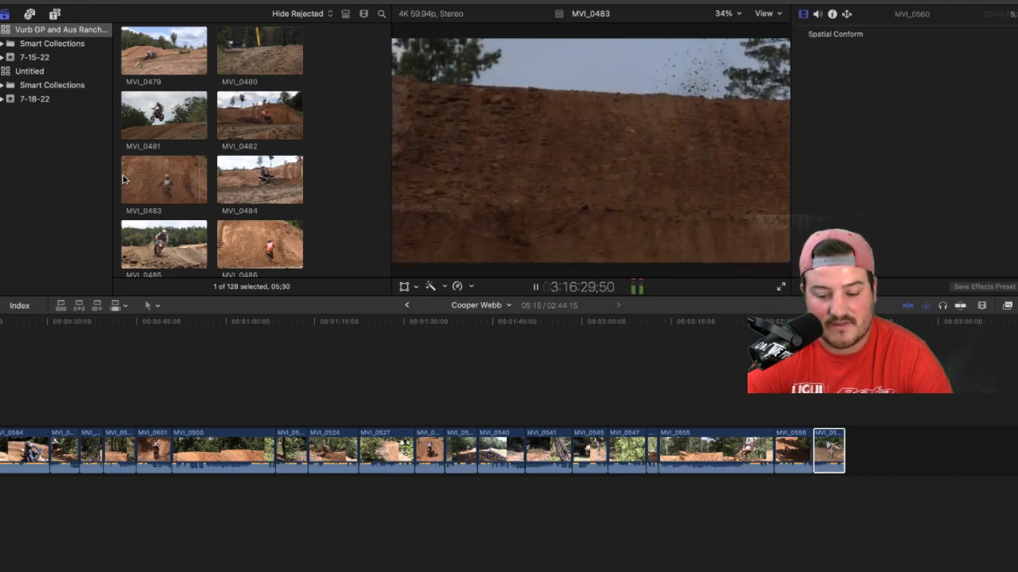
{"action": "scroll", "coordinate": [131, 179], "scroll_direction": "down", "scroll_amount": 1}
{"action": "key", "text": "space"}
{"action": "left_click", "coordinate": [227, 227]}
{"action": "key", "text": "space"}
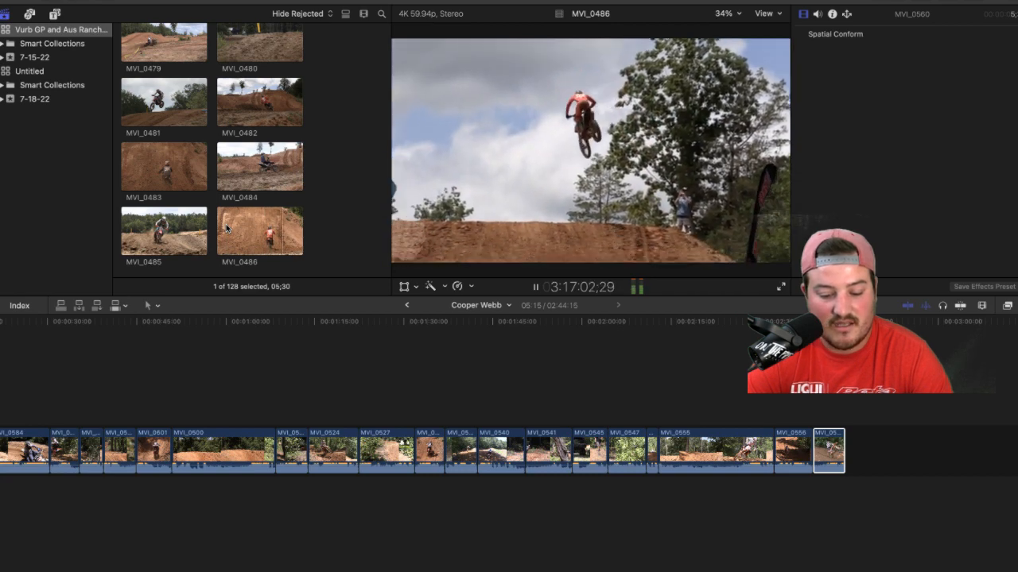
{"action": "key", "text": "space"}
{"action": "key", "text": "space"}
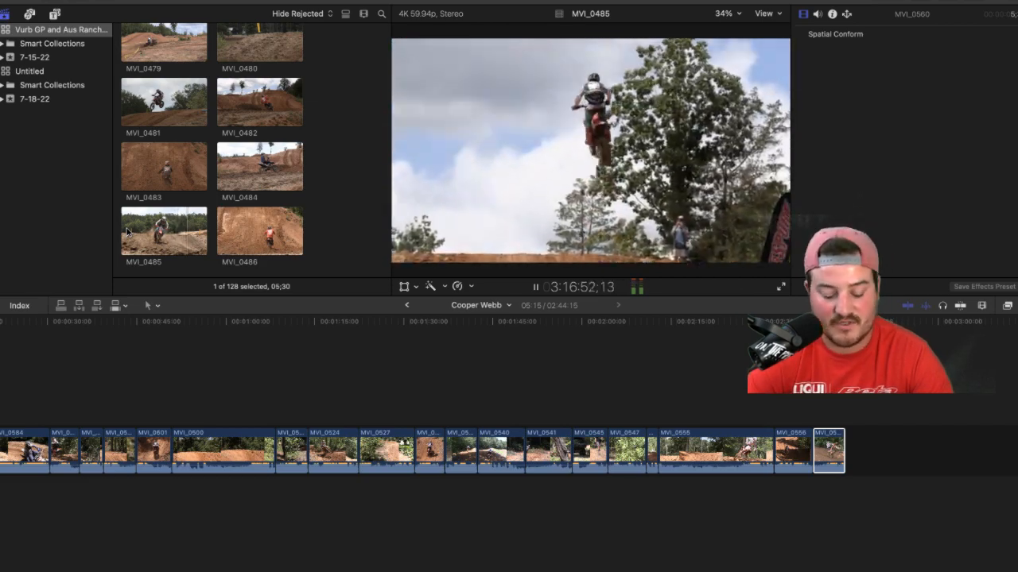
{"action": "key", "text": "space"}
{"action": "scroll", "coordinate": [183, 199], "scroll_direction": "down", "scroll_amount": 10}
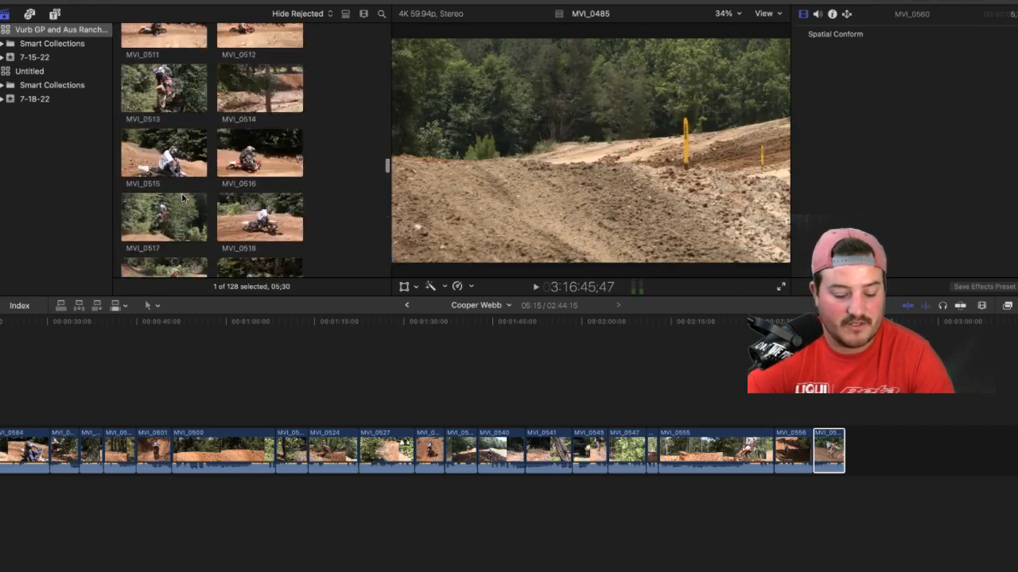
Step: Play back the opening clip, MVI_0571, from the start of the assembled timeline
{"action": "scroll", "coordinate": [397, 404], "scroll_direction": "left", "scroll_amount": 5}
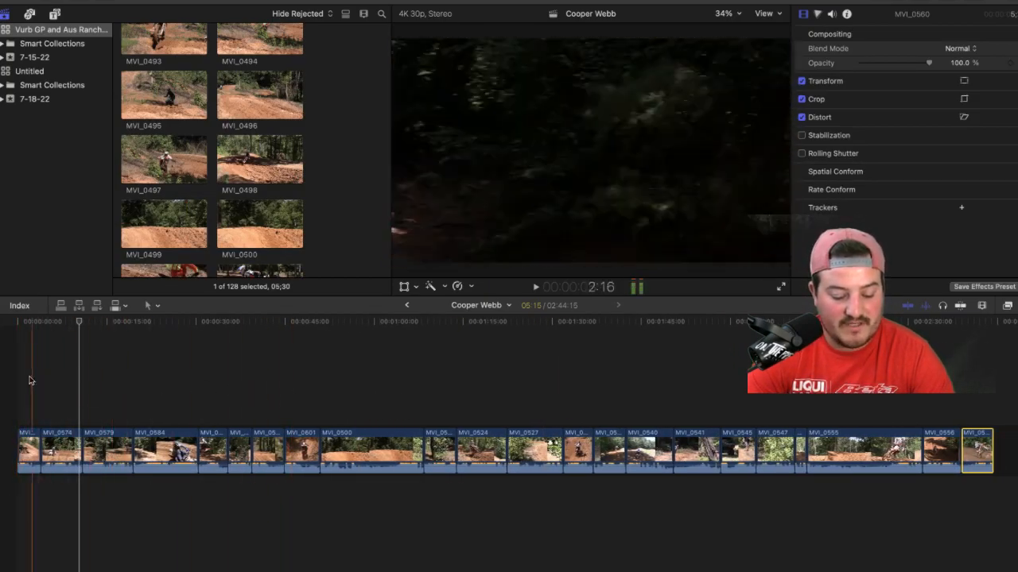
{"action": "key", "text": "space"}
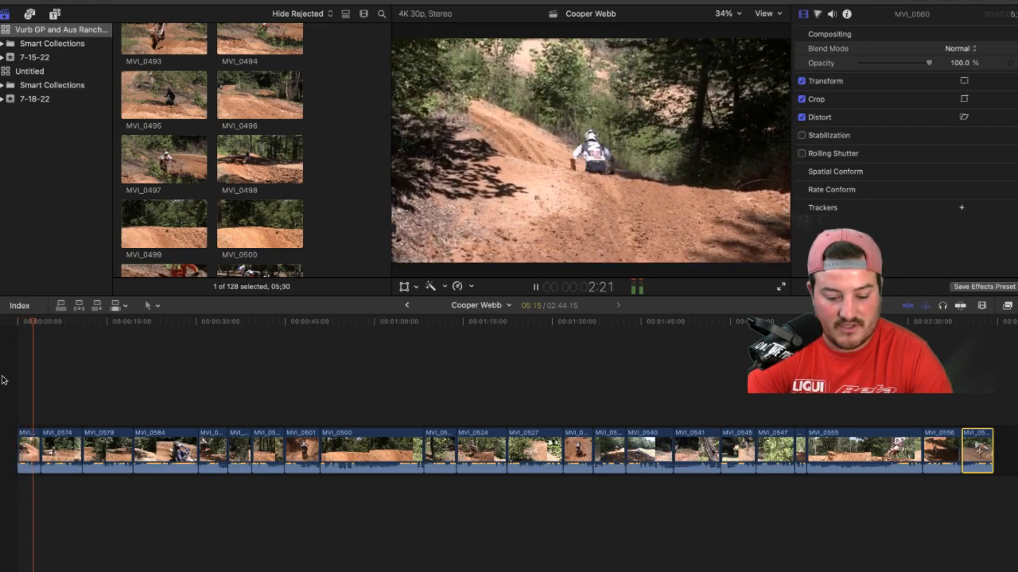
{"action": "key", "text": "space"}
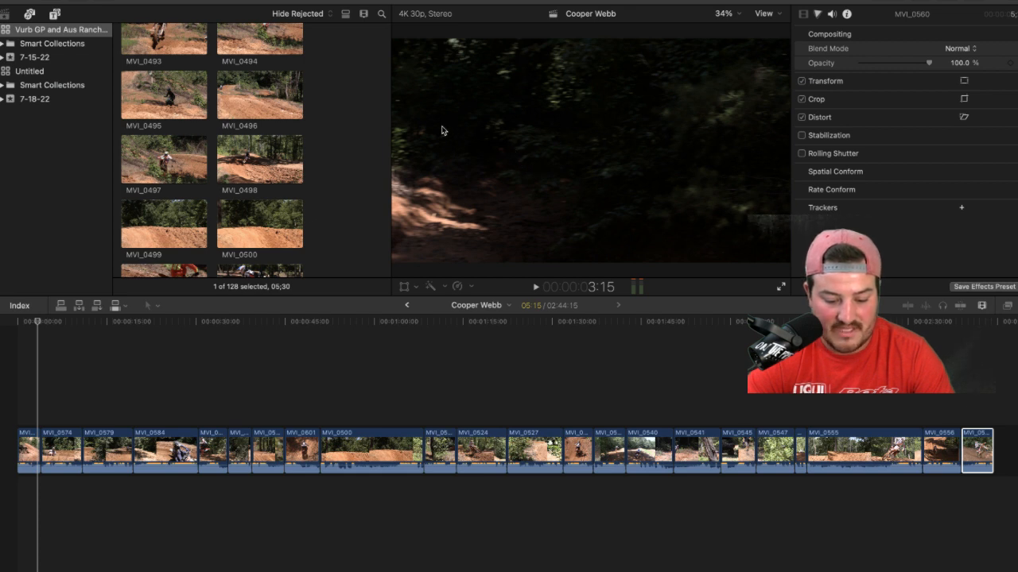
{"action": "left_click", "coordinate": [402, 107]}
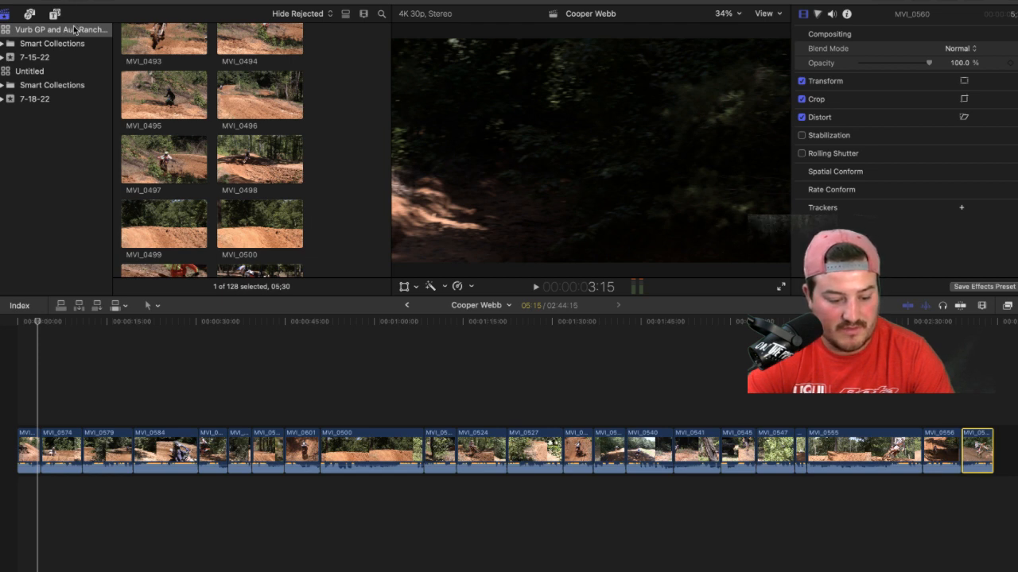
{"action": "left_click", "coordinate": [342, 2]}
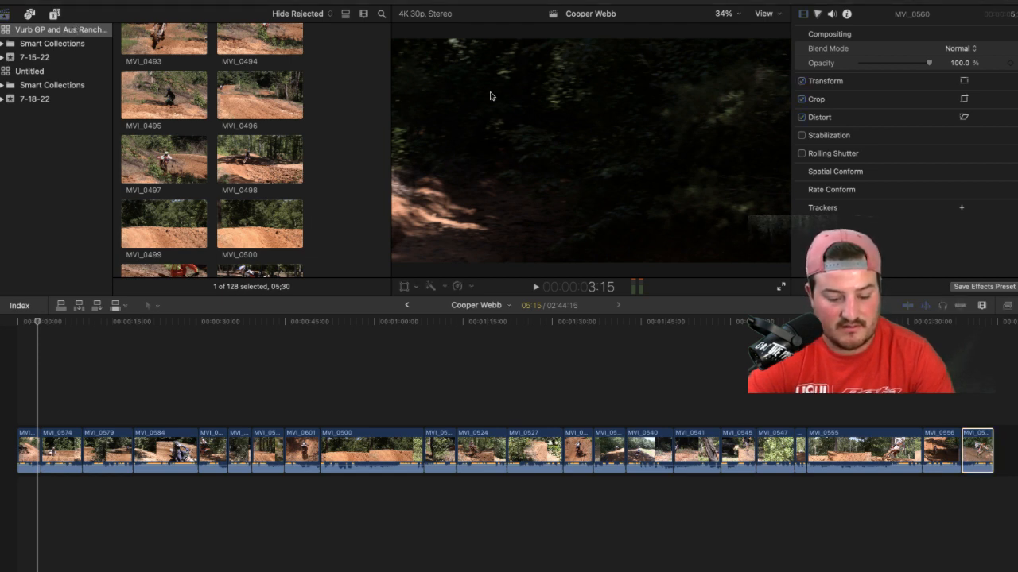
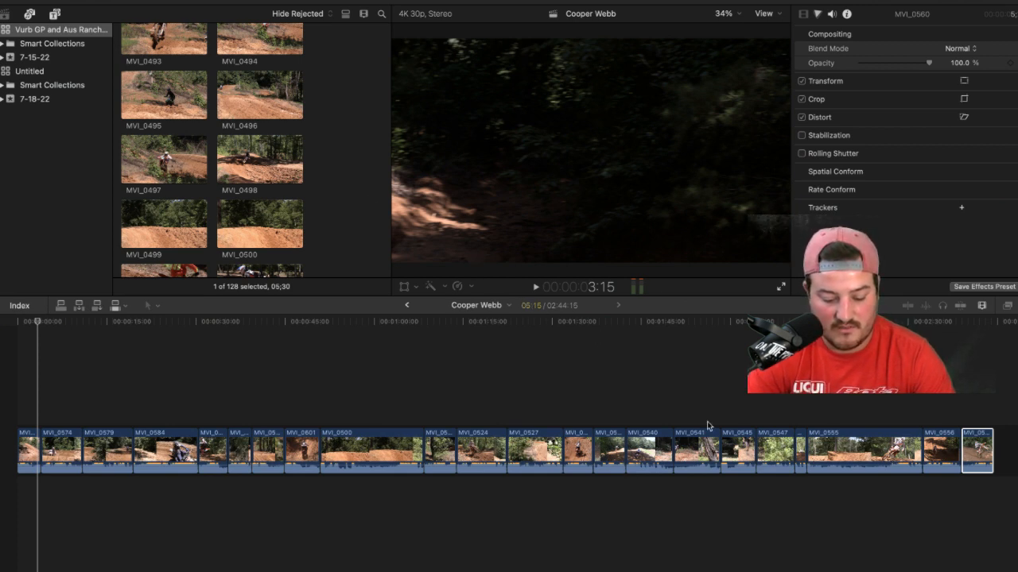
{"action": "left_click", "coordinate": [220, 41]}
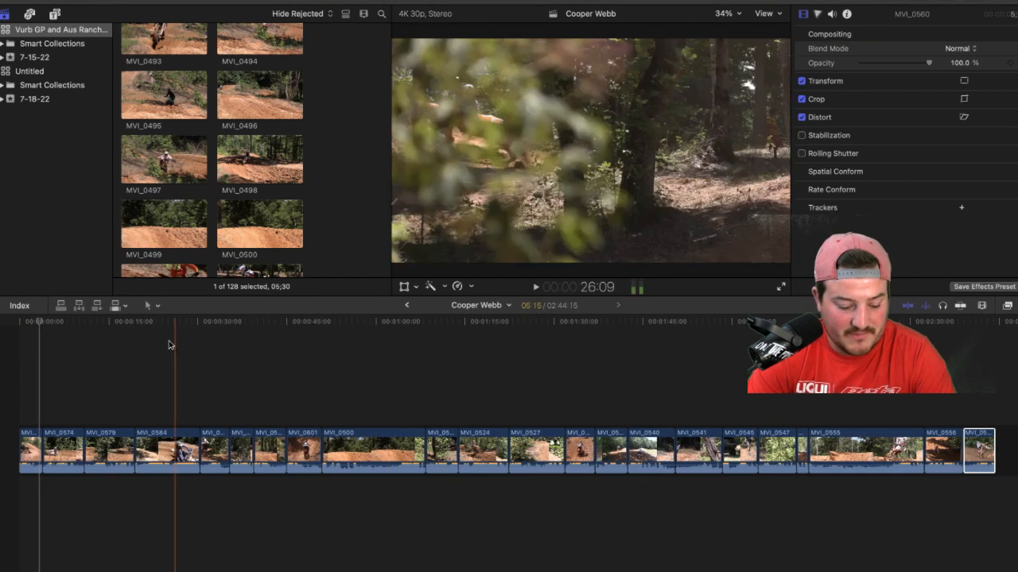
Step: Trim the end of MVI_0571 to 2:23, where the rider drops behind the hill, and play back the cut into MVI_0574
{"action": "key", "text": "super+equal"}
{"action": "scroll", "coordinate": [169, 348], "scroll_direction": "left", "scroll_amount": 2}
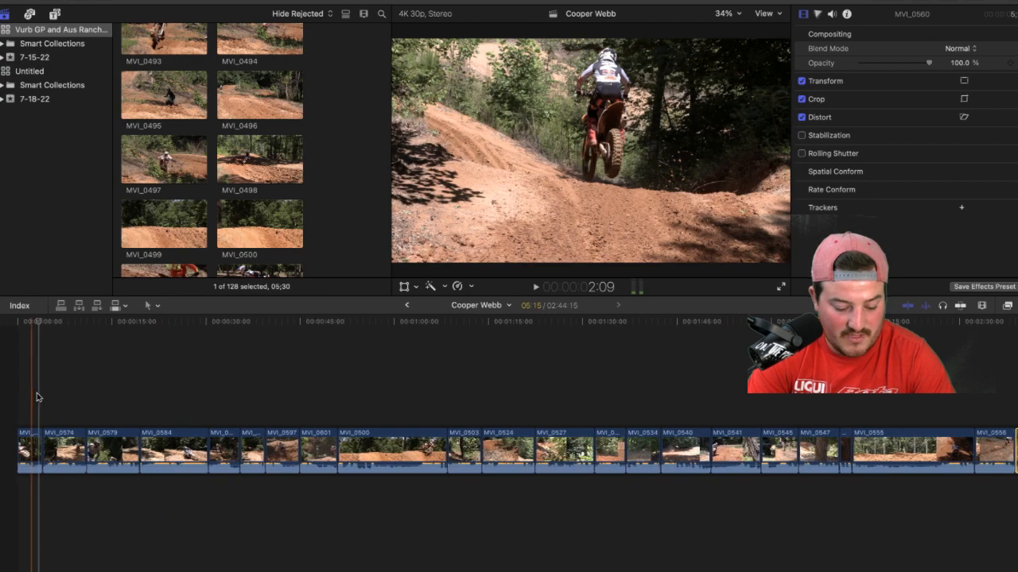
{"action": "key", "text": "super+equal"}
{"action": "key", "text": "super+equal"}
{"action": "key", "text": "super+equal"}
{"action": "key", "text": "super+equal"}
{"action": "key", "text": "super+equal"}
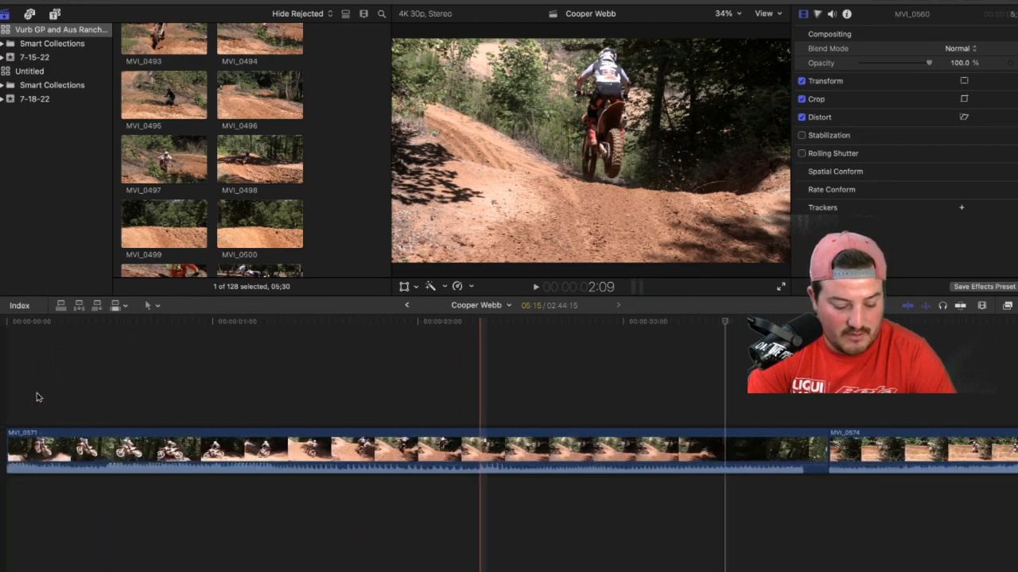
{"action": "key", "text": "super+minus"}
{"action": "key", "text": "super+minus"}
{"action": "key", "text": "super+minus"}
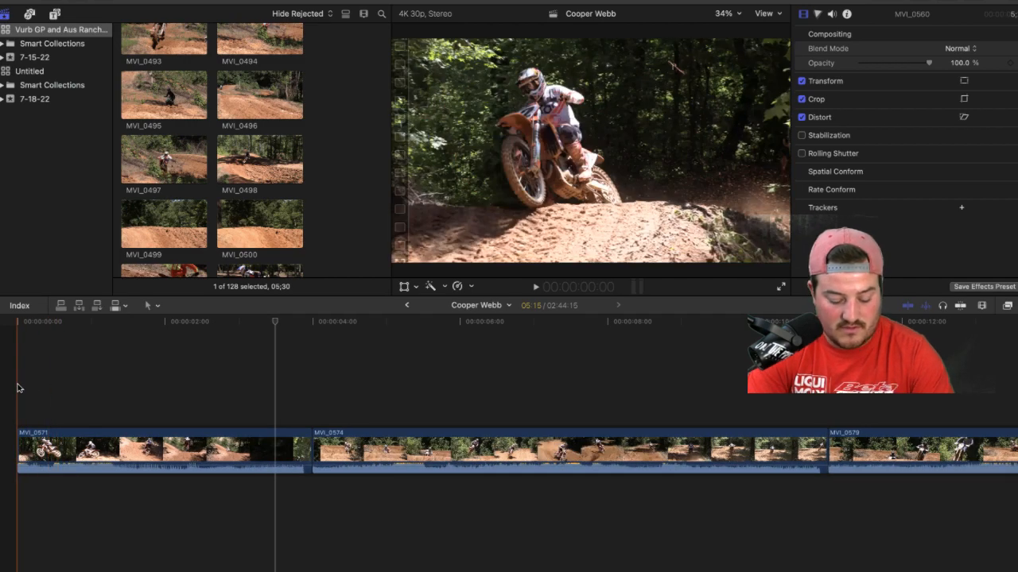
{"action": "key", "text": "space"}
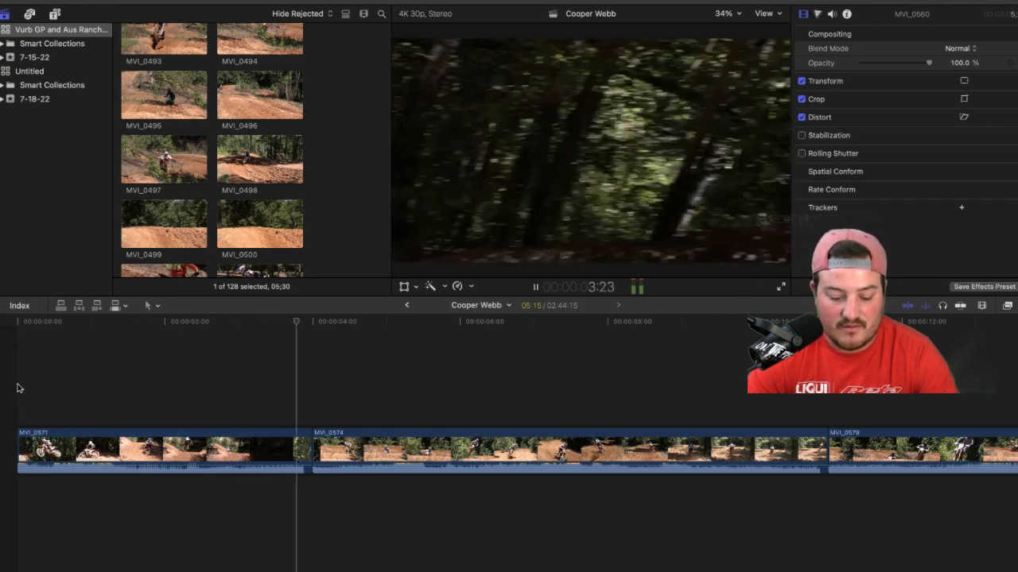
{"action": "key", "text": "space"}
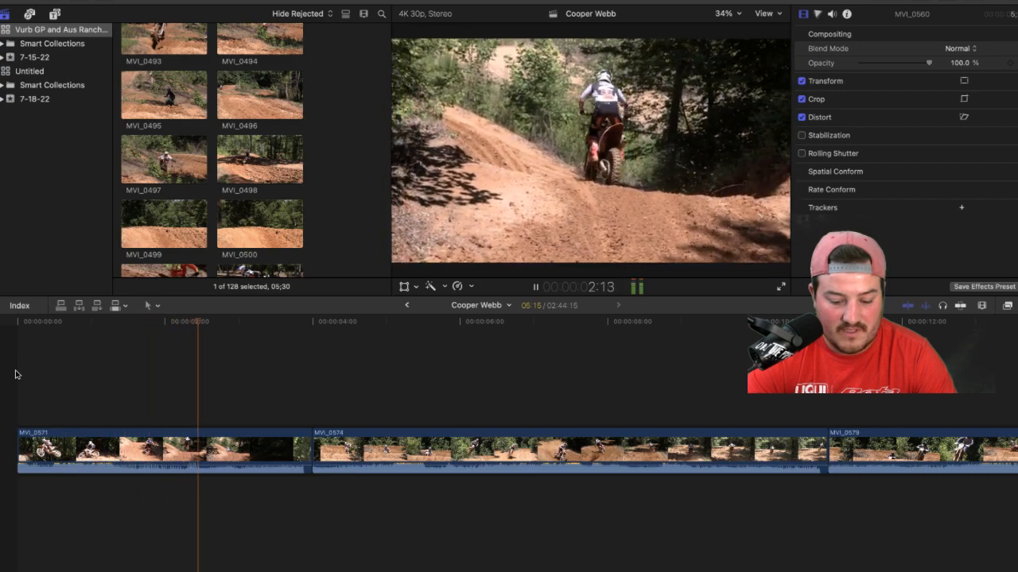
{"action": "key", "text": "space"}
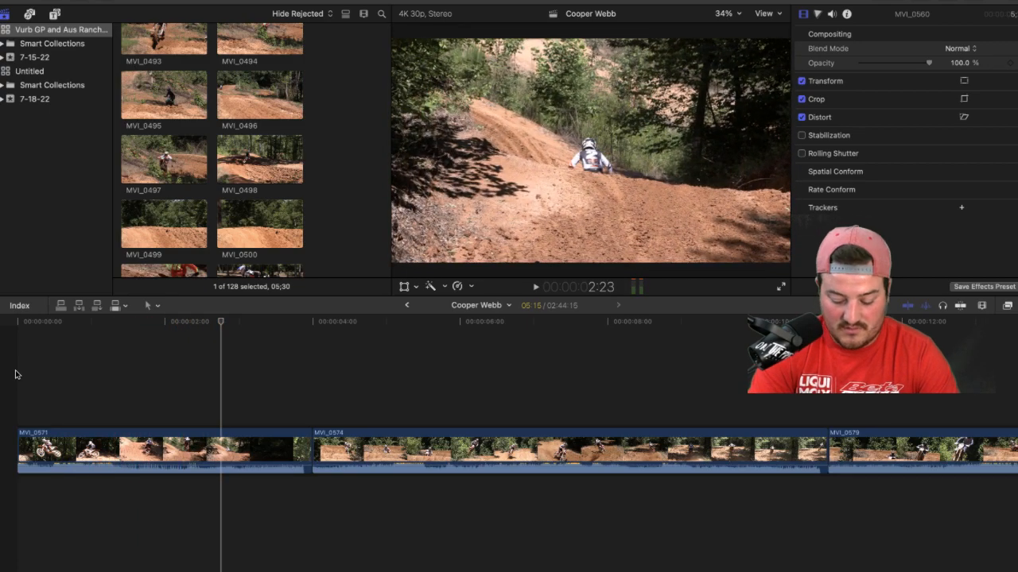
{"action": "key", "text": "alt+bracketright"}
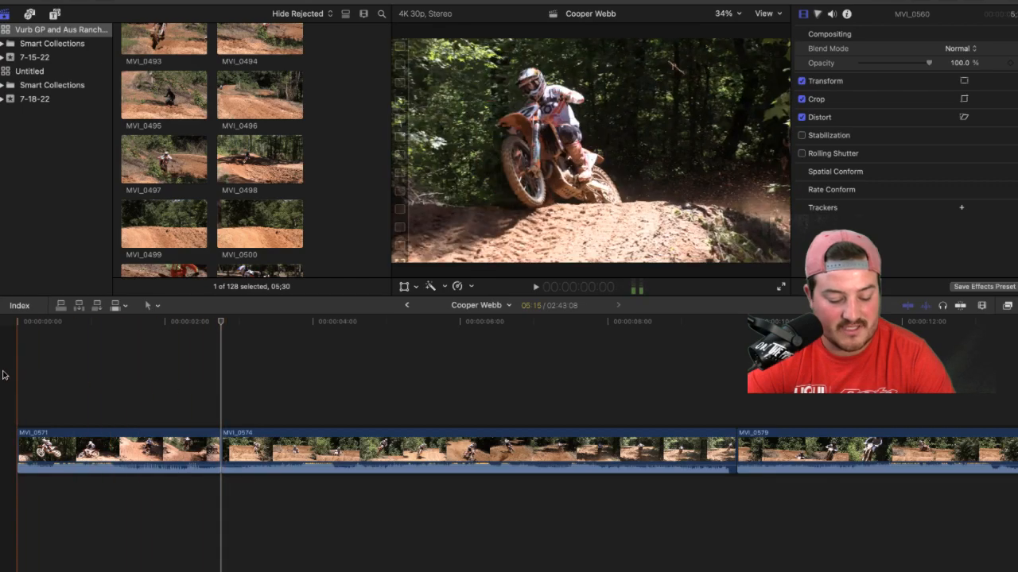
{"action": "key", "text": "space"}
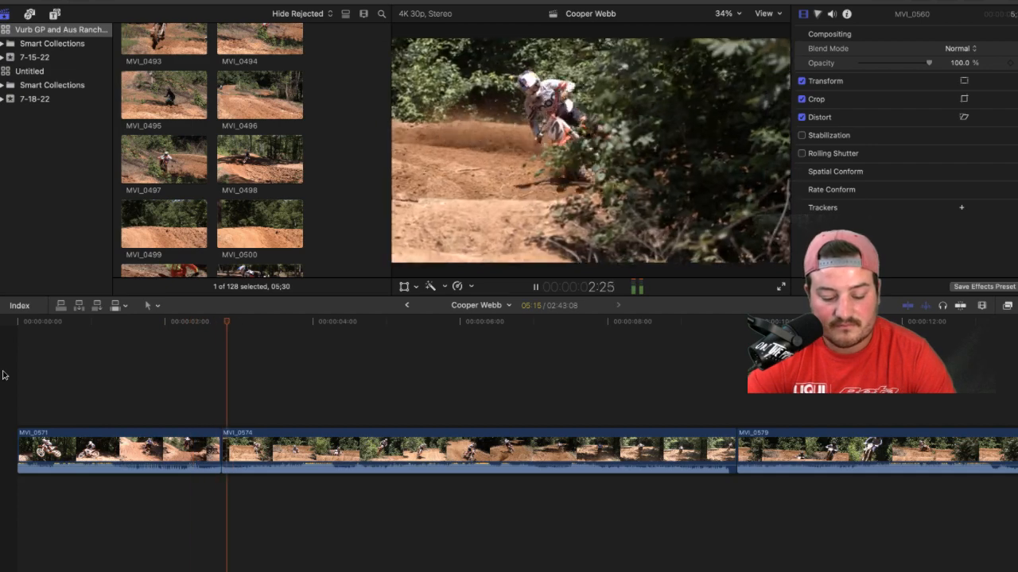
{"action": "key", "text": "space"}
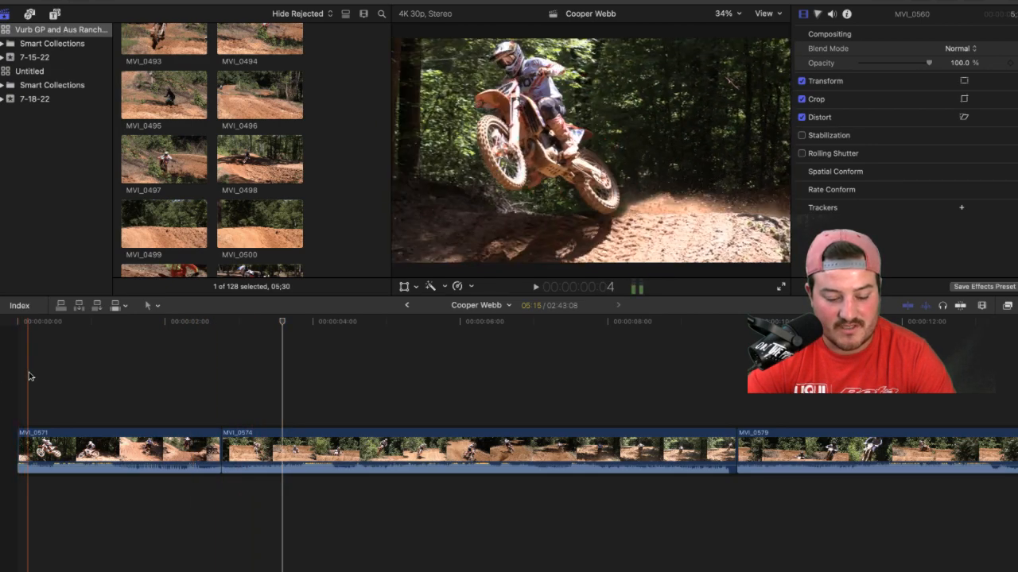
Step: Play back the opening clip MVI_0571 in short passes from the start of the timeline
{"action": "key", "text": "space"}
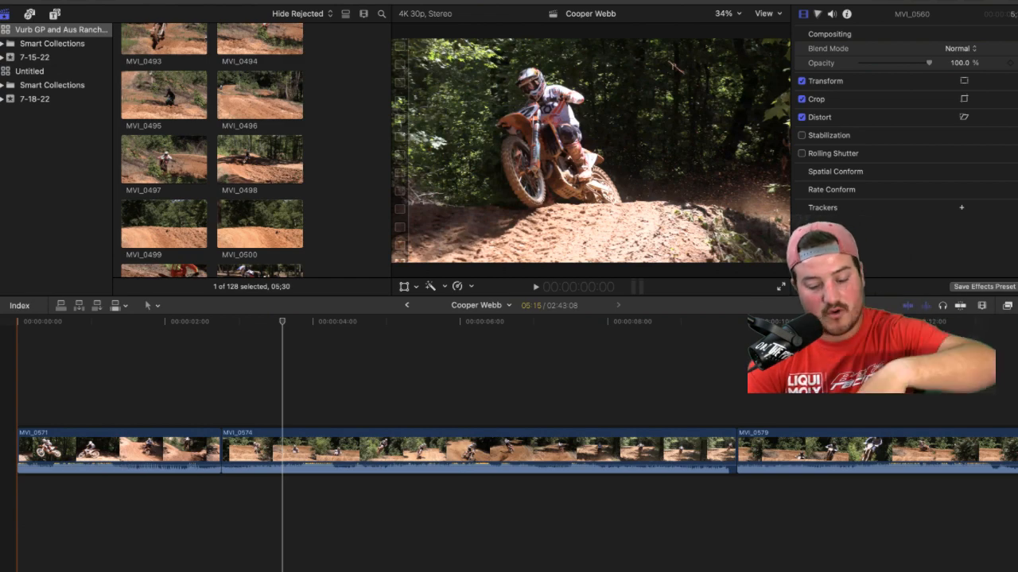
{"action": "key", "text": "space"}
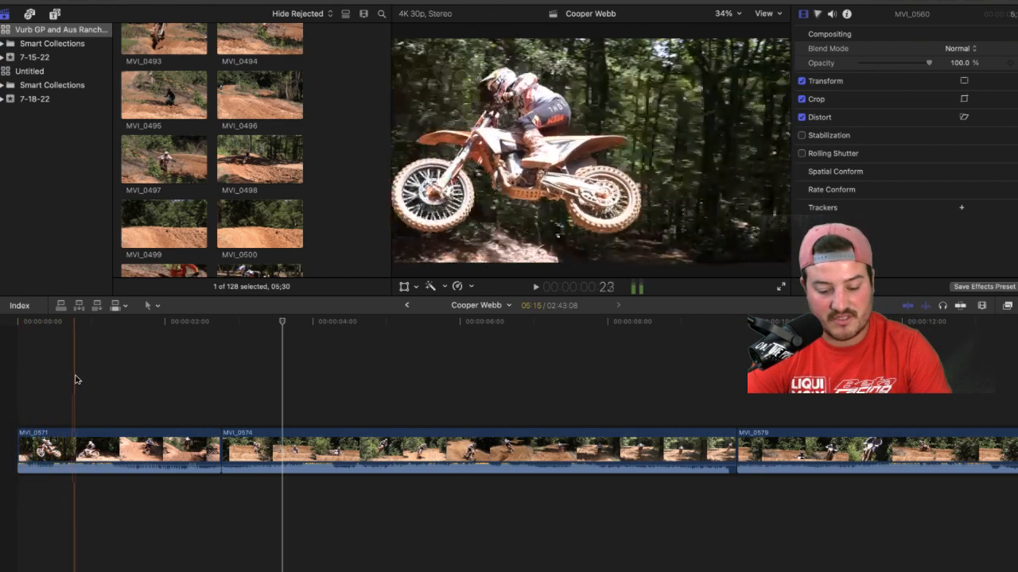
{"action": "key", "text": "space"}
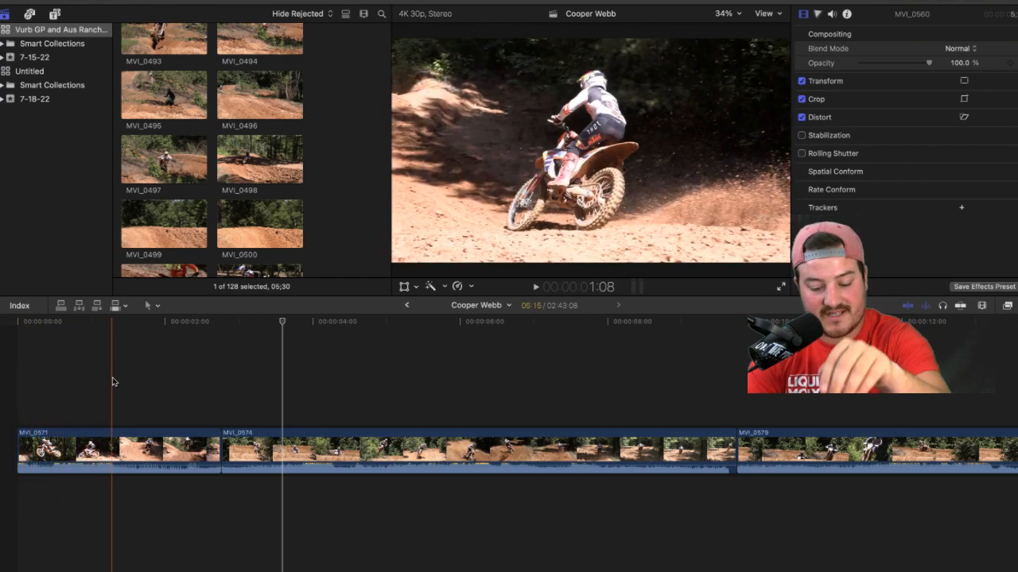
{"action": "key", "text": "space"}
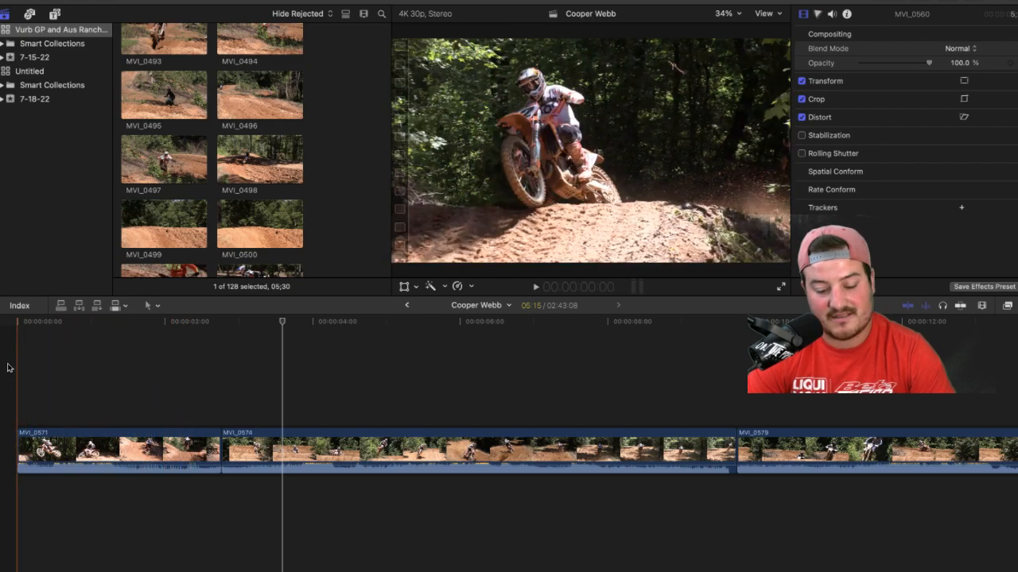
Step: Review the Jul 15, 2022 source clips, including MVI_0565 to MVI_0568, against the opening shot MVI_0571
{"action": "scroll", "coordinate": [150, 135], "scroll_direction": "down", "scroll_amount": 20}
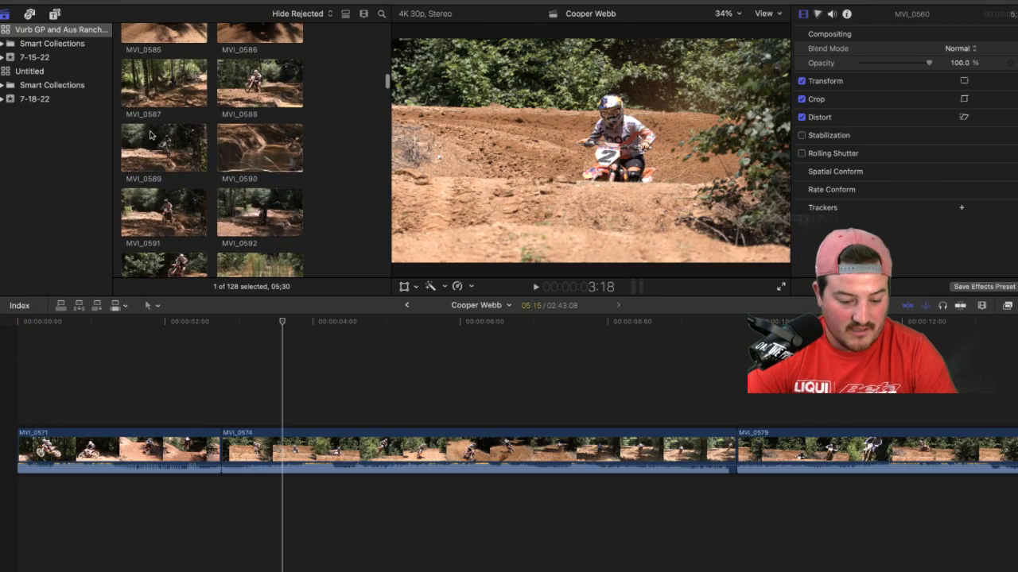
{"action": "left_click", "coordinate": [221, 85]}
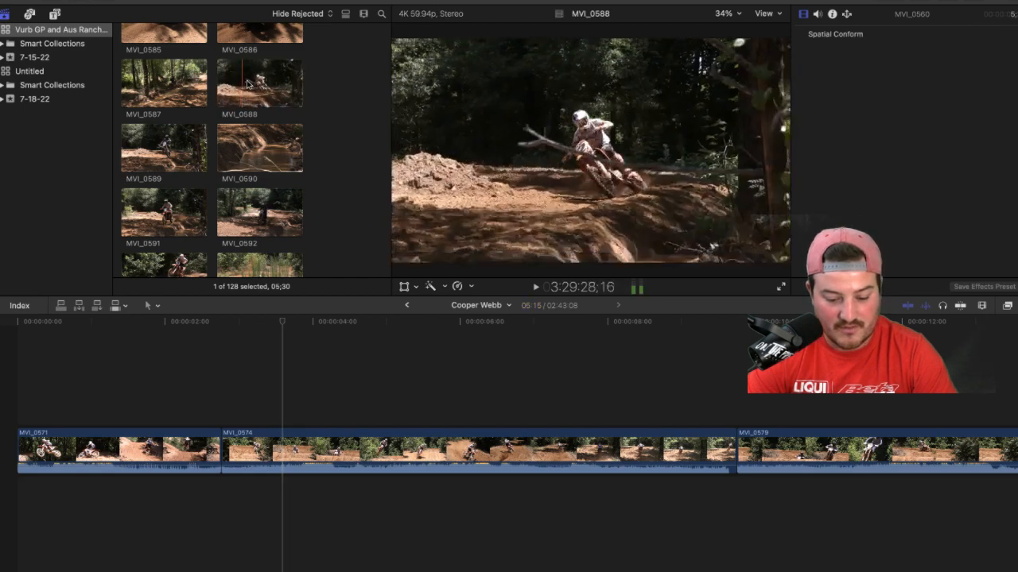
{"action": "scroll", "coordinate": [230, 111], "scroll_direction": "up", "scroll_amount": 5}
{"action": "scroll", "coordinate": [240, 127], "scroll_direction": "up", "scroll_amount": 10}
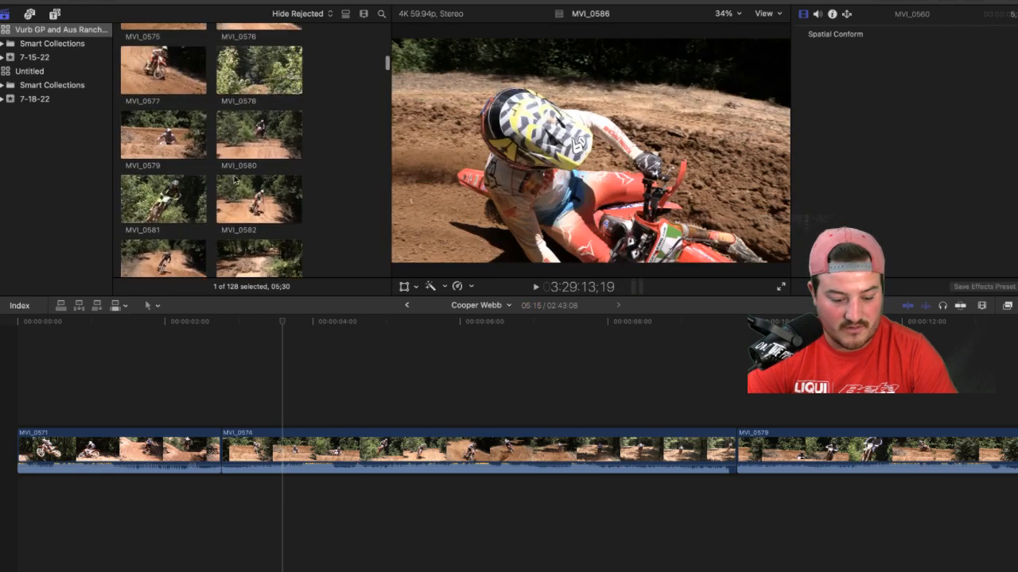
{"action": "scroll", "coordinate": [241, 105], "scroll_direction": "up", "scroll_amount": 5}
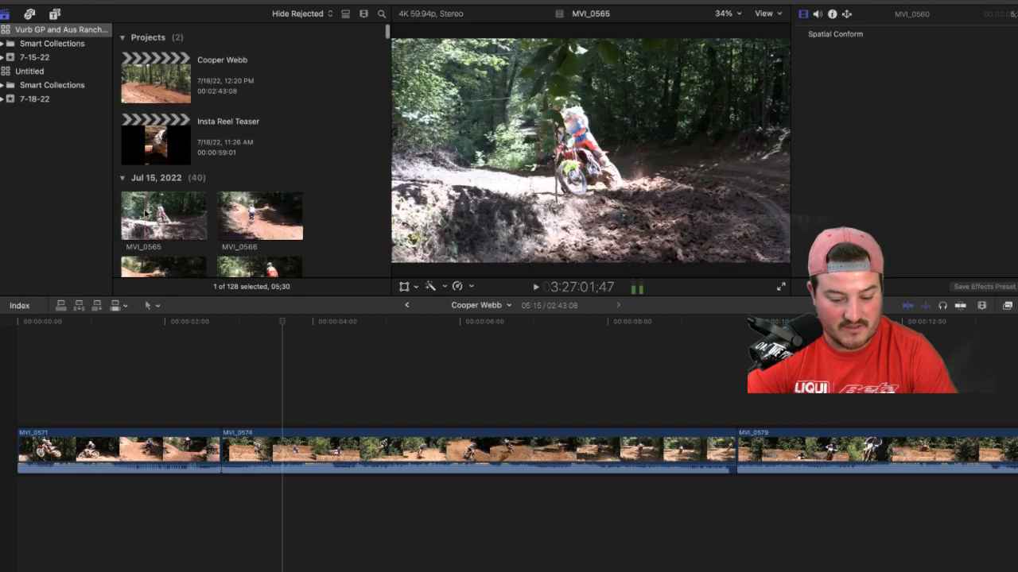
{"action": "scroll", "coordinate": [145, 213], "scroll_direction": "down", "scroll_amount": 2}
{"action": "scroll", "coordinate": [146, 213], "scroll_direction": "down", "scroll_amount": 1}
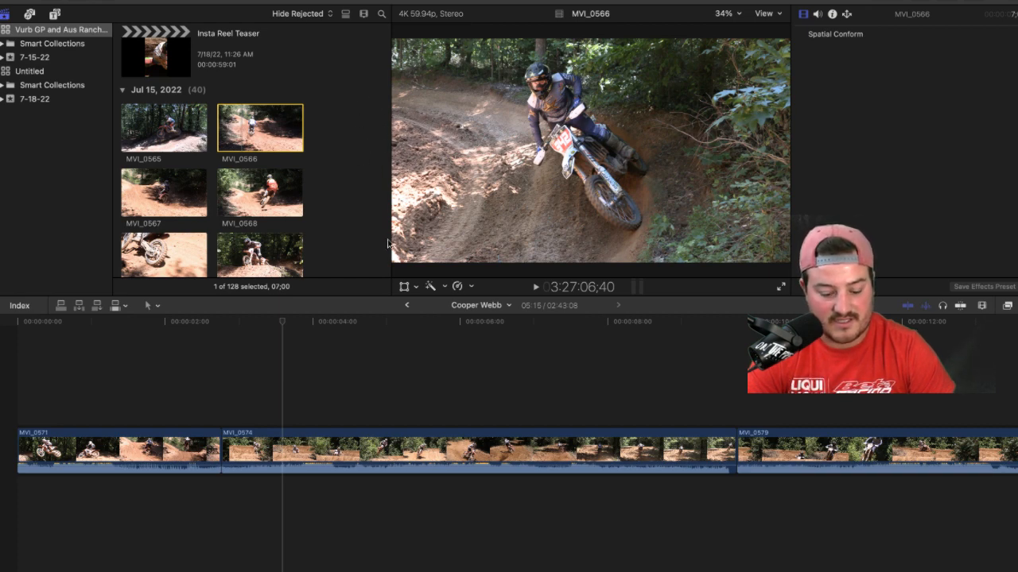
{"action": "left_click", "coordinate": [255, 386]}
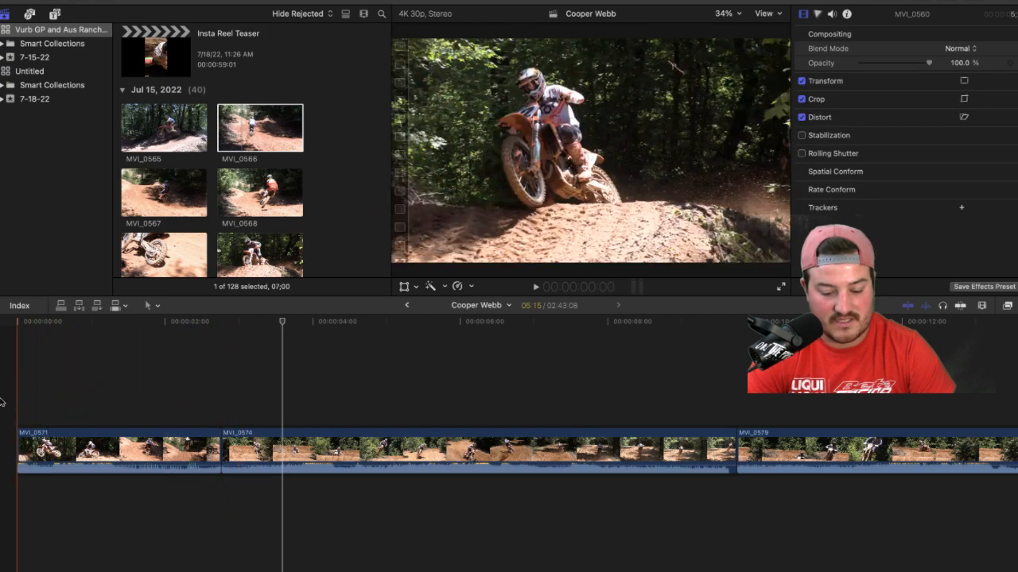
{"action": "left_click", "coordinate": [27, 449]}
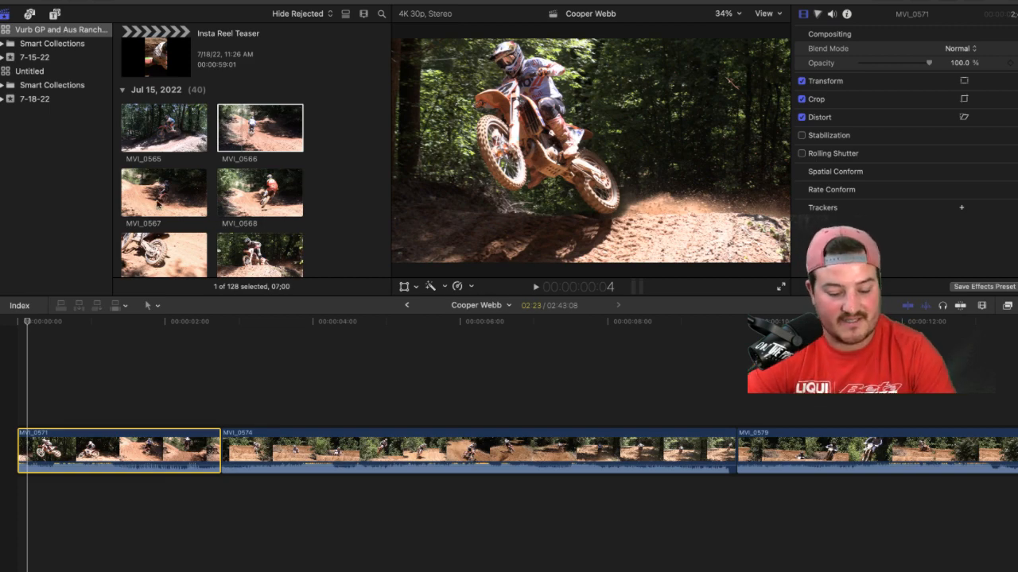
{"action": "key", "text": "space"}
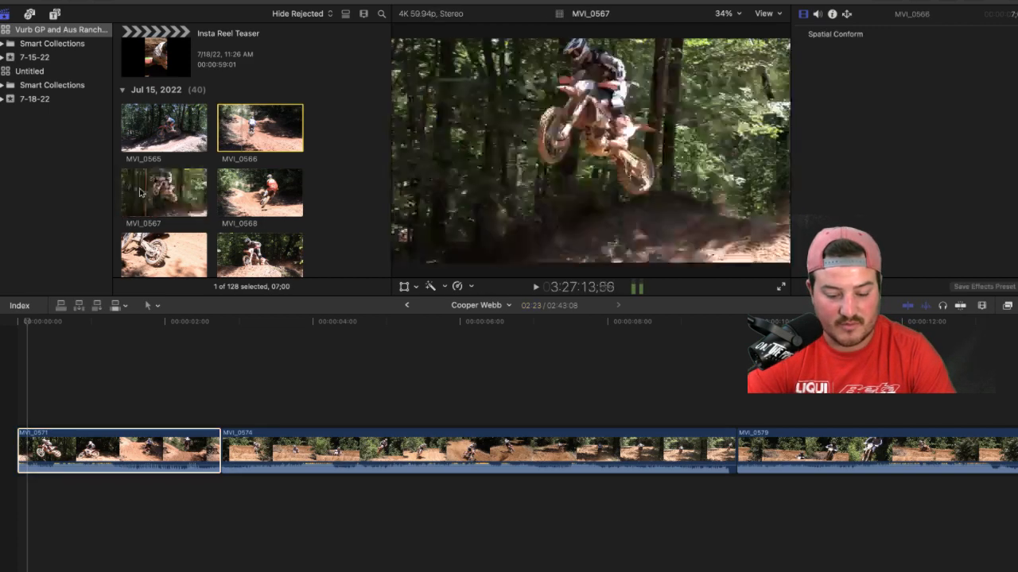
{"action": "key", "text": "space"}
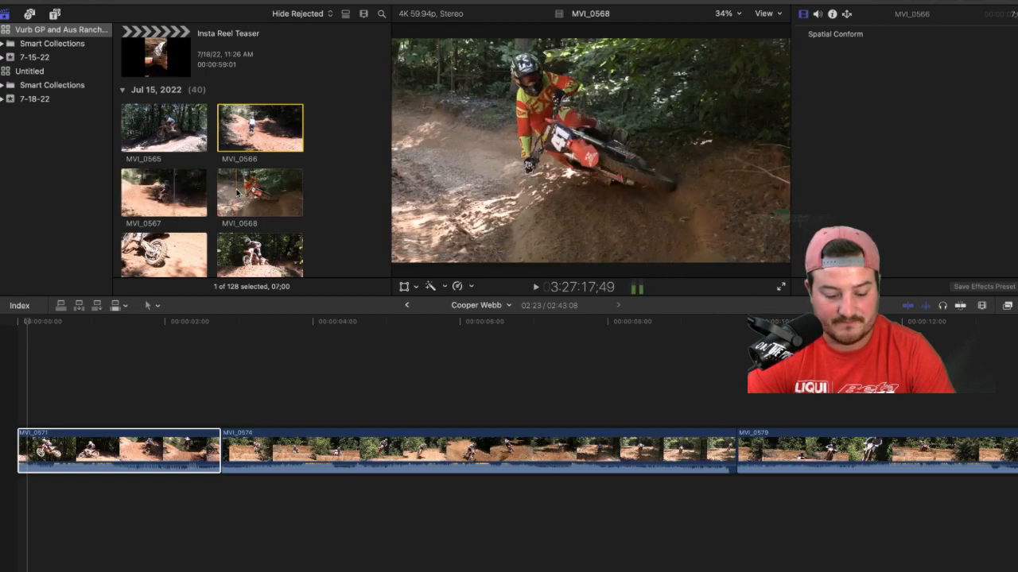
{"action": "key", "text": "space"}
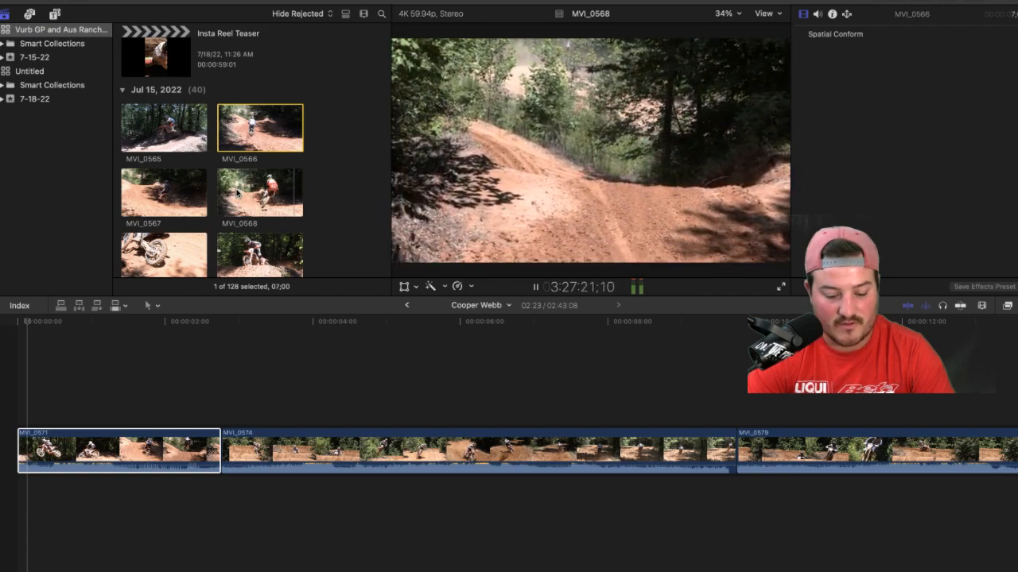
Step: Play back MVI_0574 from its first frame and MVI_0579 after it to compare the two rider shots
{"action": "left_click", "coordinate": [63, 449]}
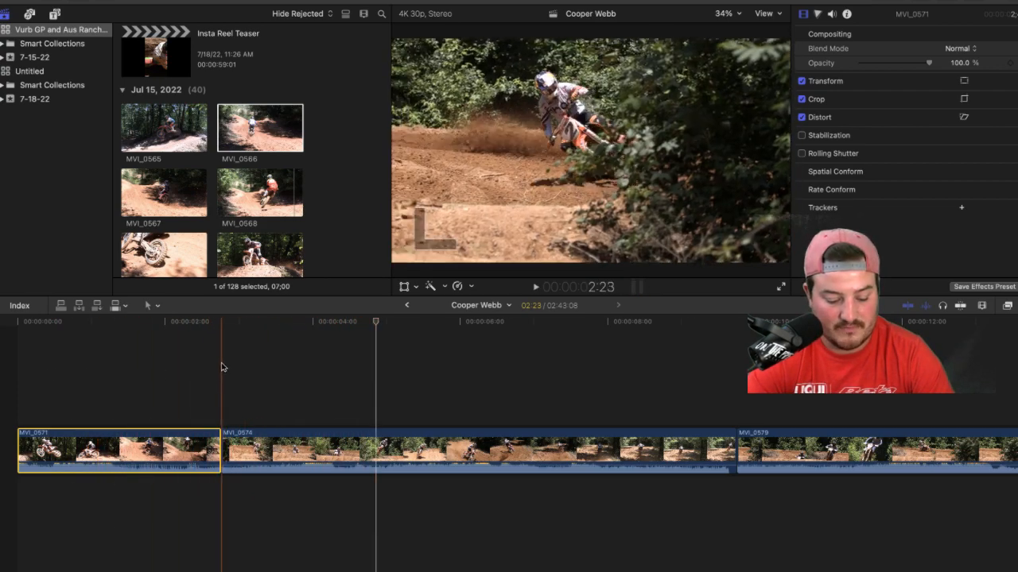
{"action": "key", "text": "space"}
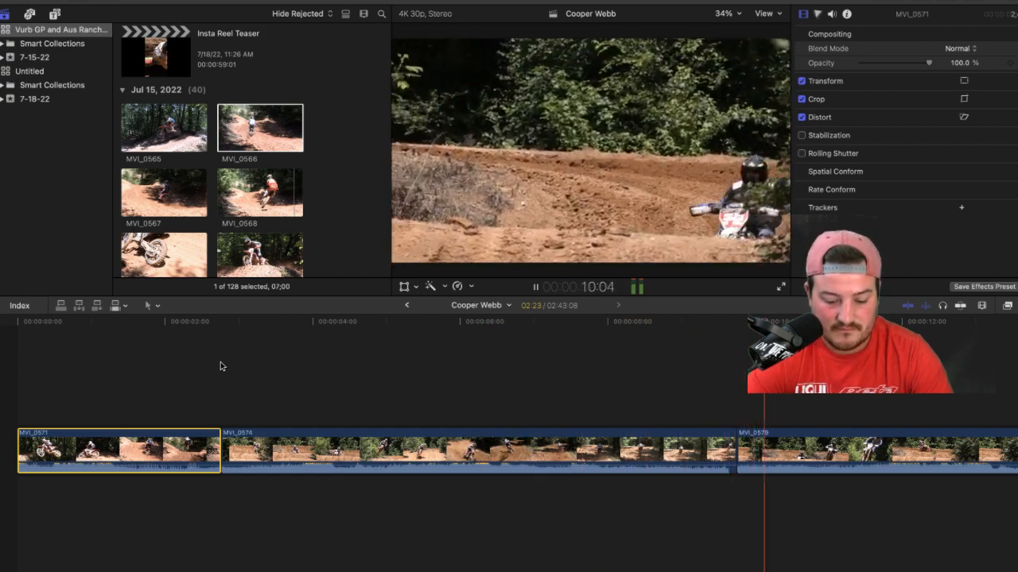
{"action": "scroll", "coordinate": [247, 366], "scroll_direction": "right", "scroll_amount": 5}
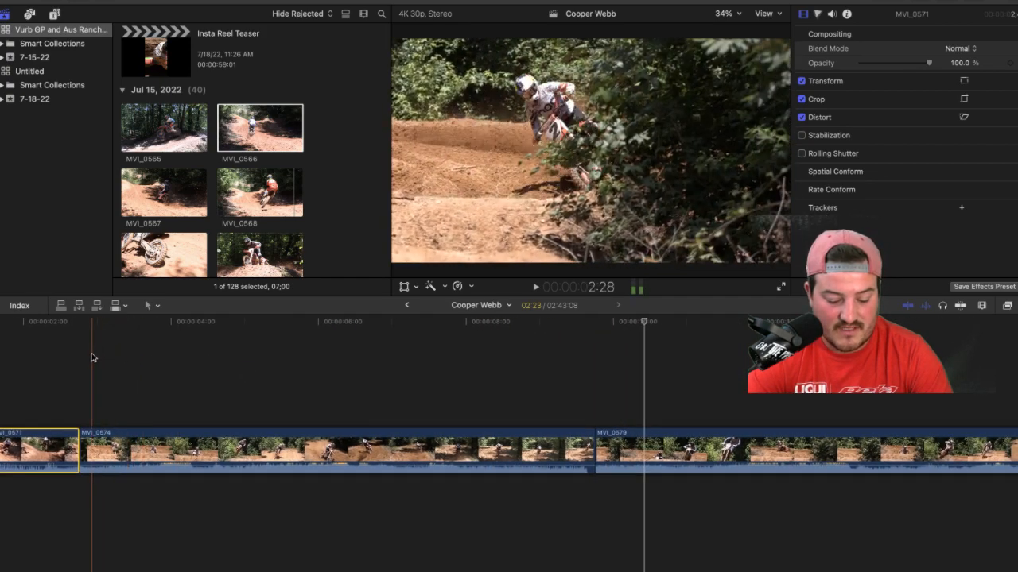
{"action": "key", "text": "space"}
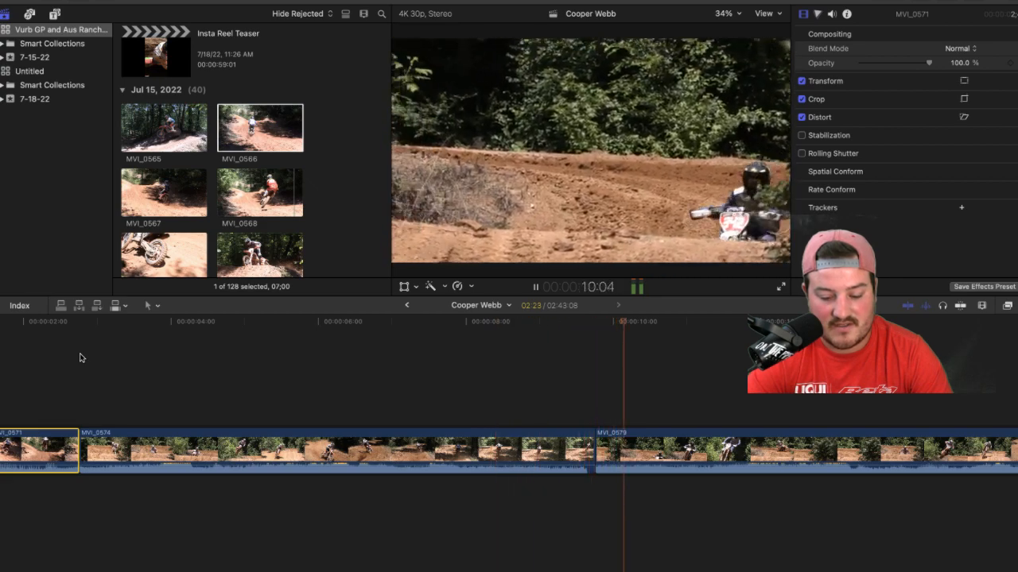
{"action": "left_click", "coordinate": [202, 442]}
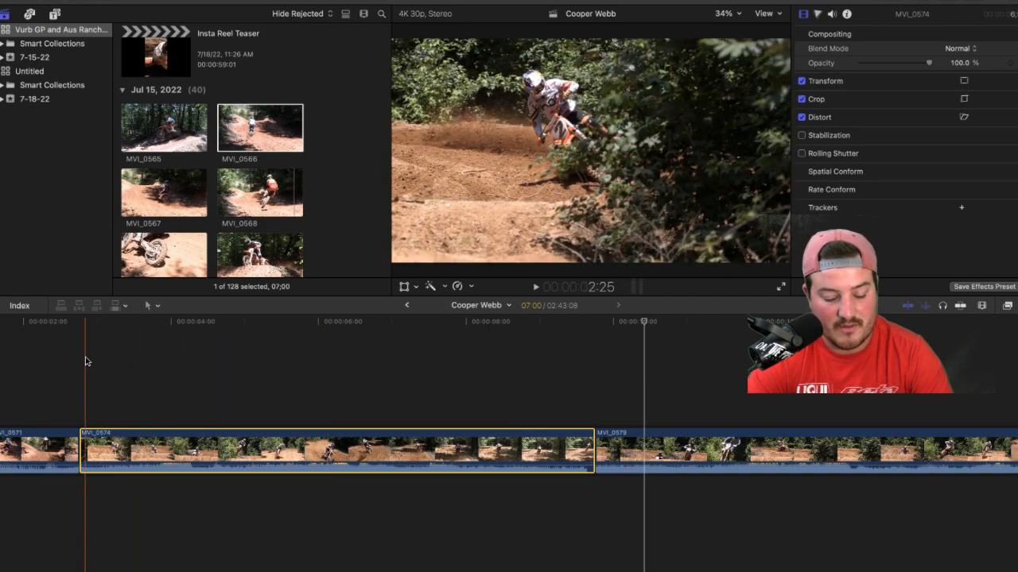
{"action": "key", "text": "space"}
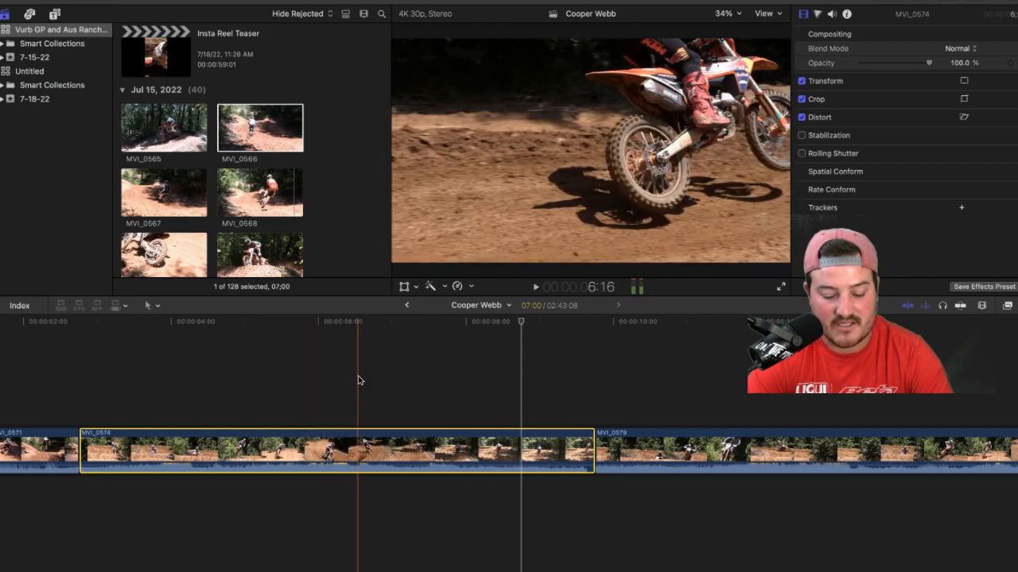
{"action": "scroll", "coordinate": [358, 380], "scroll_direction": "right", "scroll_amount": 6}
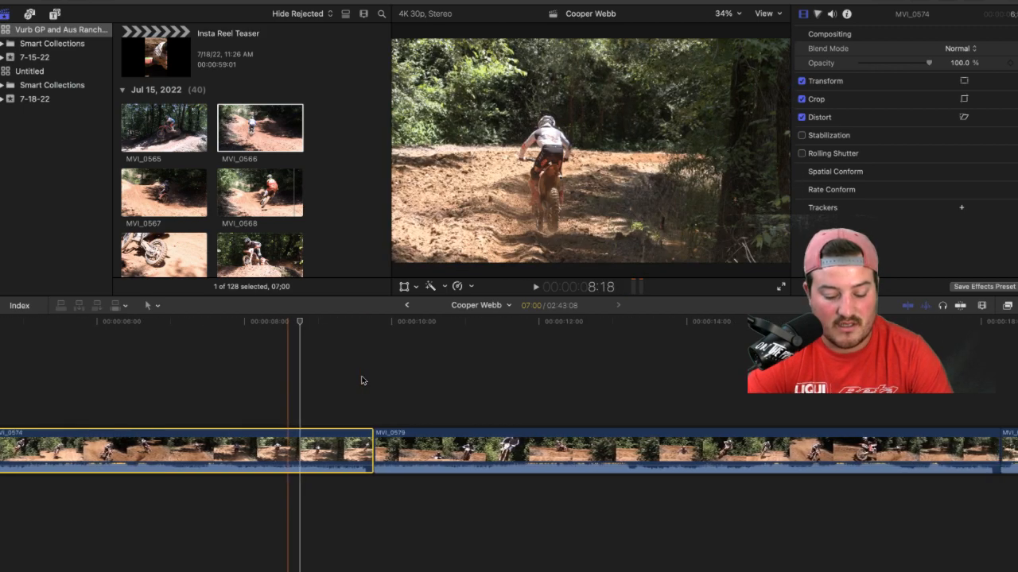
{"action": "scroll", "coordinate": [153, 399], "scroll_direction": "right", "scroll_amount": 4}
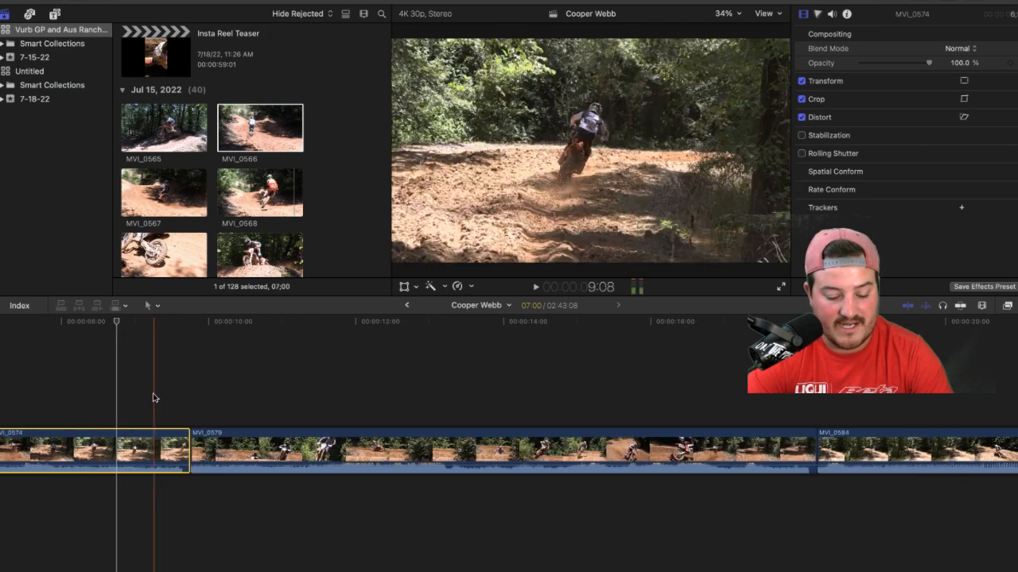
{"action": "key", "text": "space"}
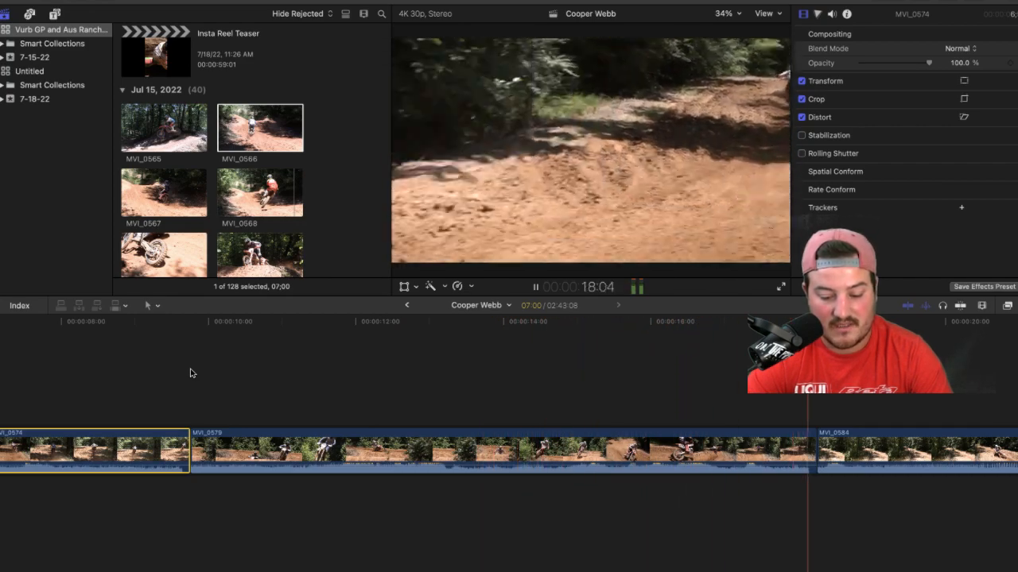
{"action": "key", "text": "space"}
Step: Recheck MVI_0574 against MVI_0579 in playback and remove MVI_0574 from the timeline
{"action": "scroll", "coordinate": [190, 373], "scroll_direction": "left", "scroll_amount": 6}
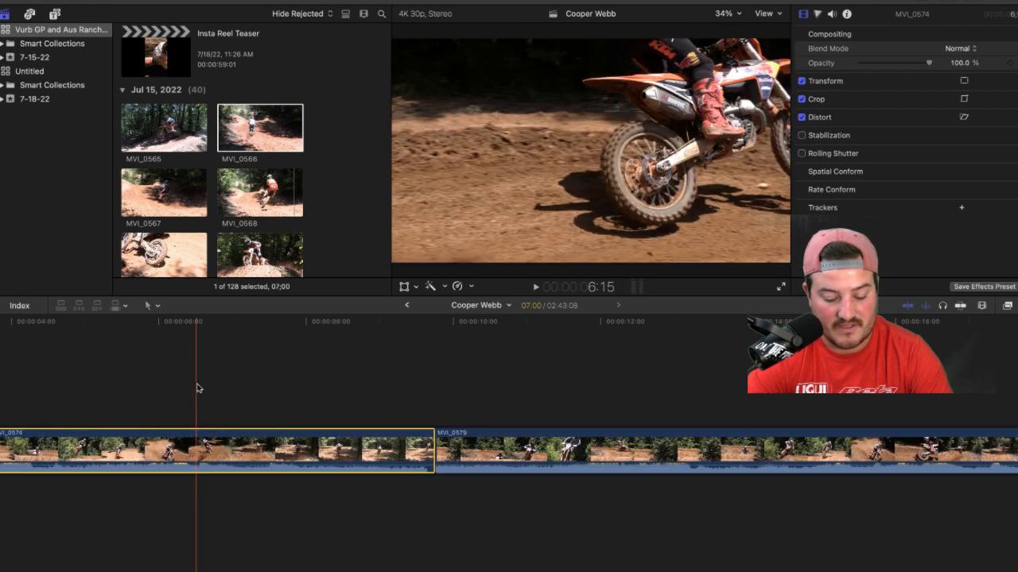
{"action": "key", "text": "super+minus"}
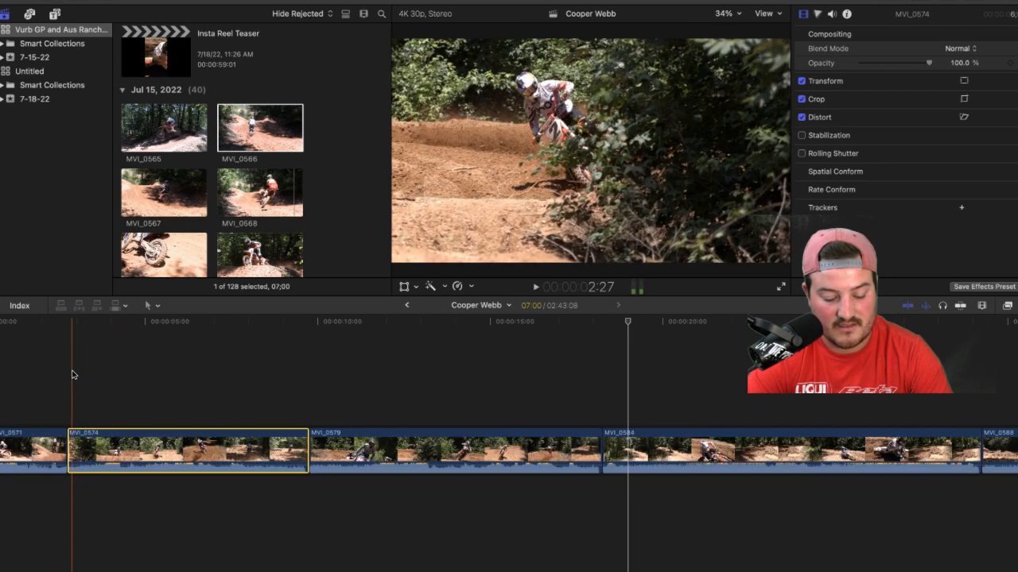
{"action": "key", "text": "space"}
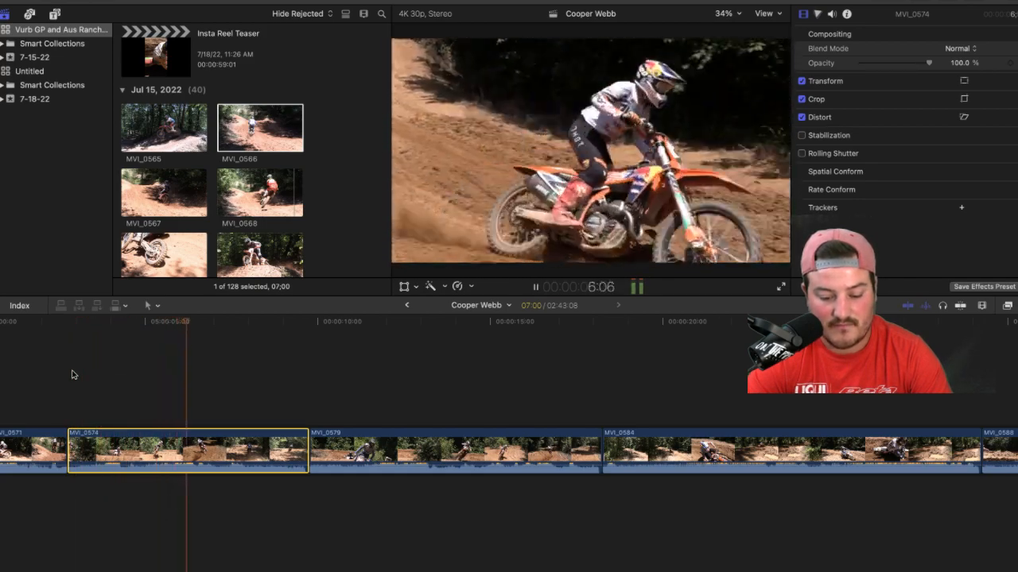
{"action": "key", "text": "space"}
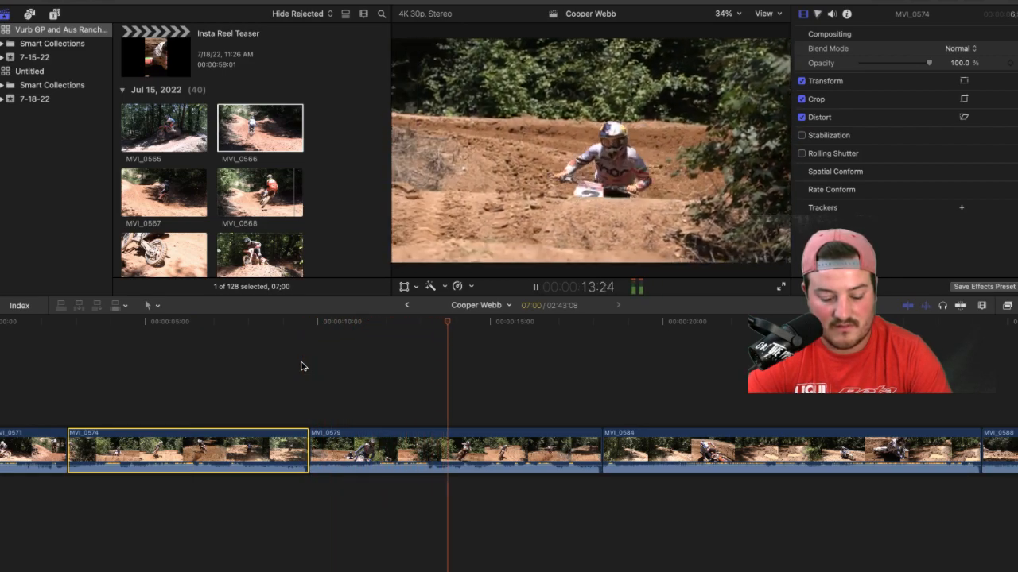
{"action": "key", "text": "space"}
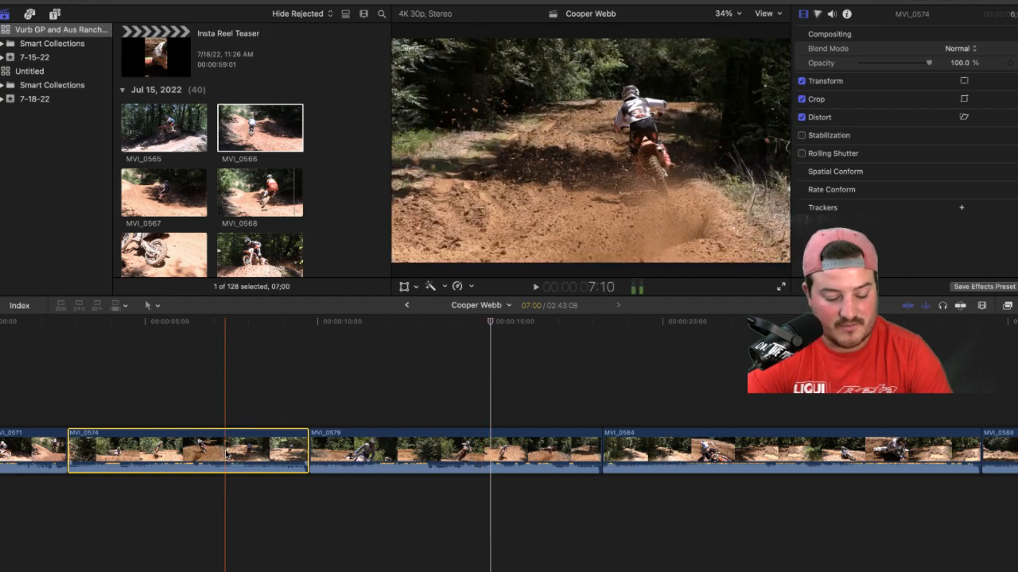
{"action": "key", "text": "Delete"}
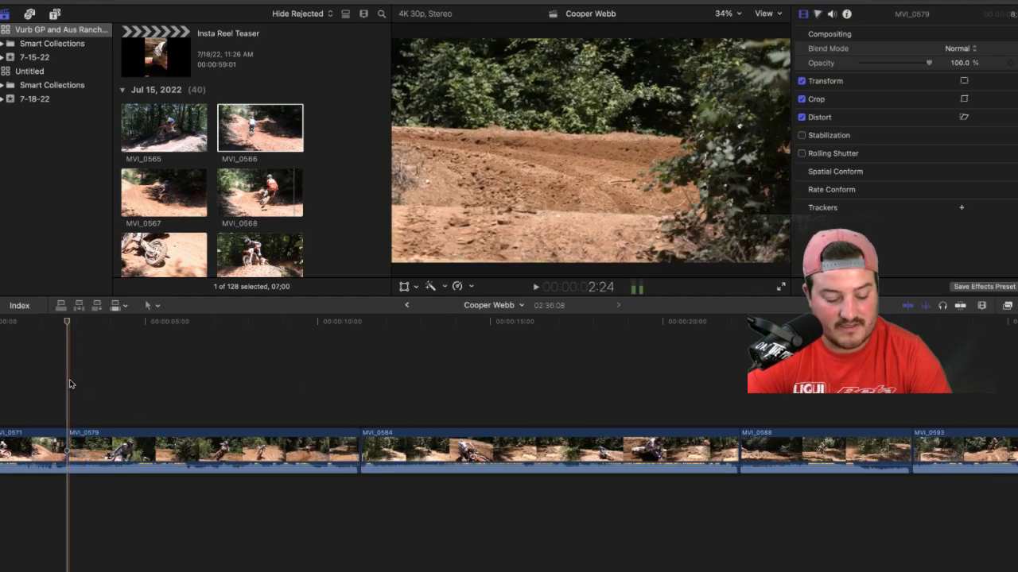
Step: Play back MVI_0579 from the cut after MVI_0571 and examine where the rider's shot ends
{"action": "key", "text": "space"}
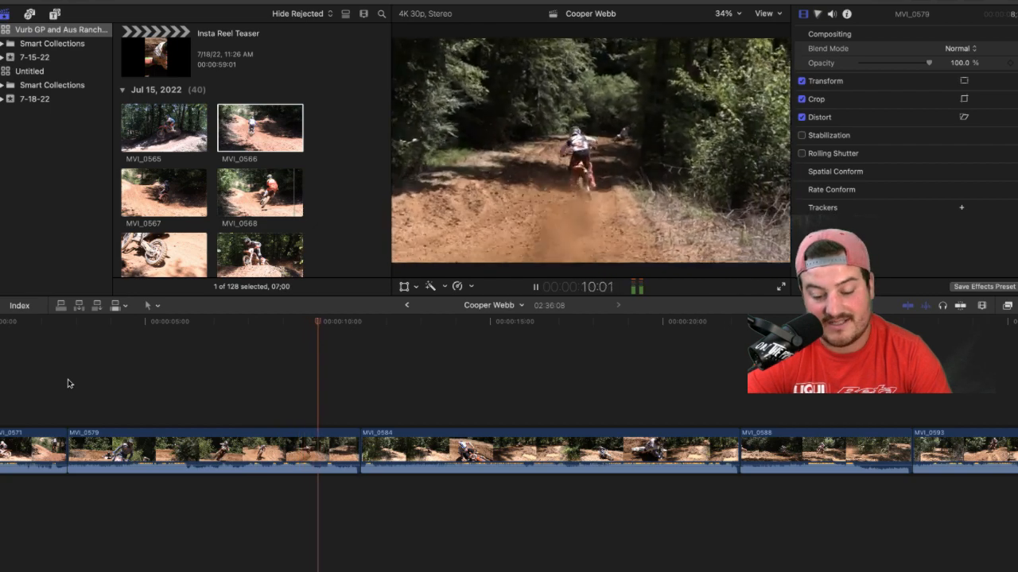
{"action": "key", "text": "space"}
{"action": "key", "text": "space"}
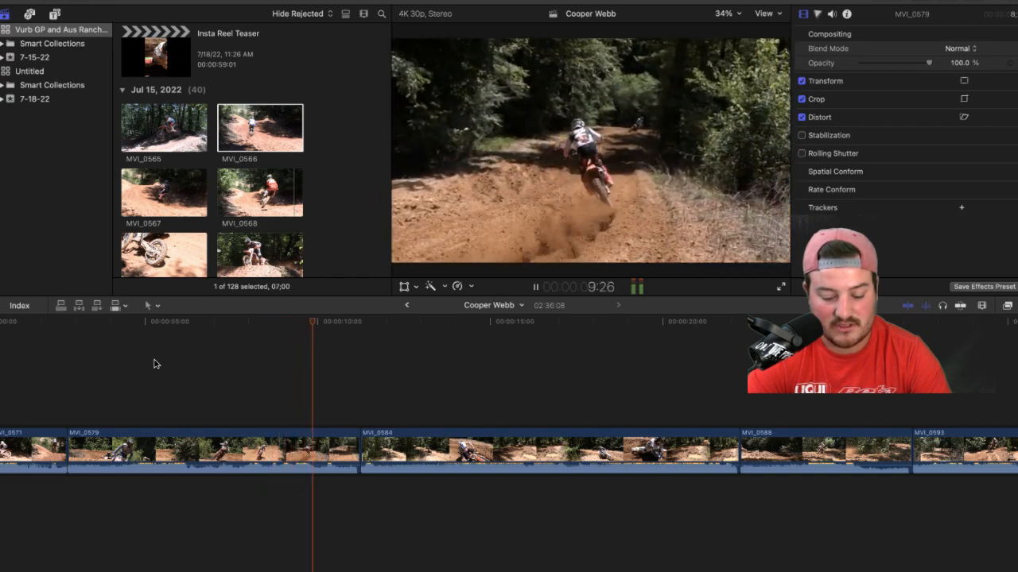
{"action": "key", "text": "space"}
{"action": "scroll", "coordinate": [155, 364], "scroll_direction": "right", "scroll_amount": 5}
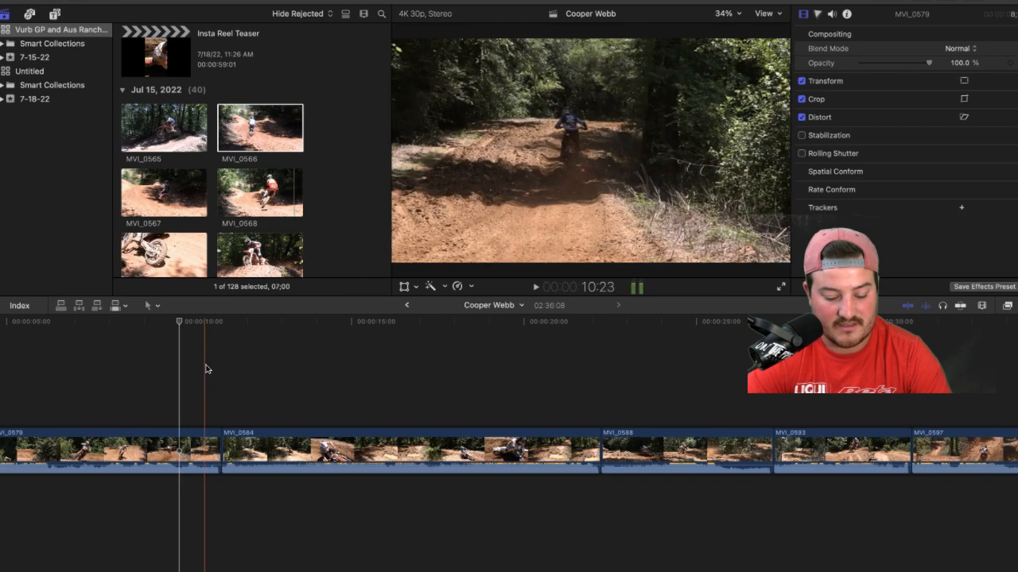
{"action": "left_click", "coordinate": [206, 449]}
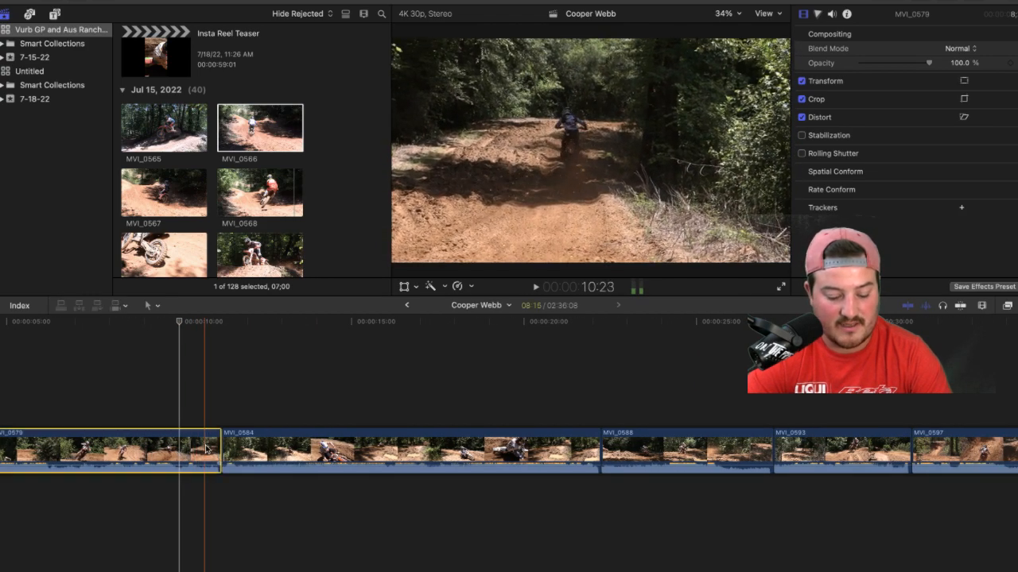
{"action": "scroll", "coordinate": [206, 449], "scroll_direction": "left", "scroll_amount": 6}
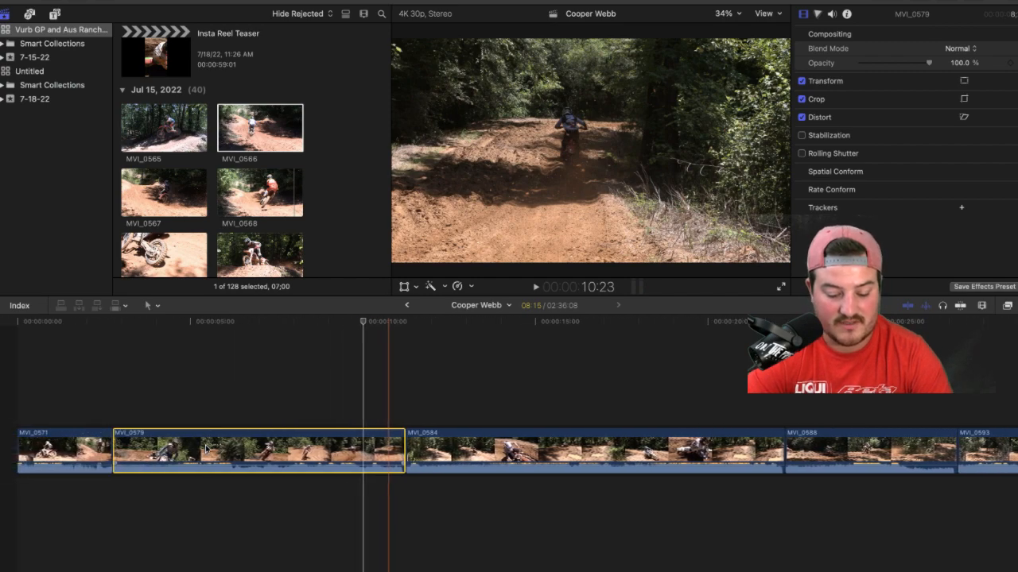
{"action": "key", "text": "space"}
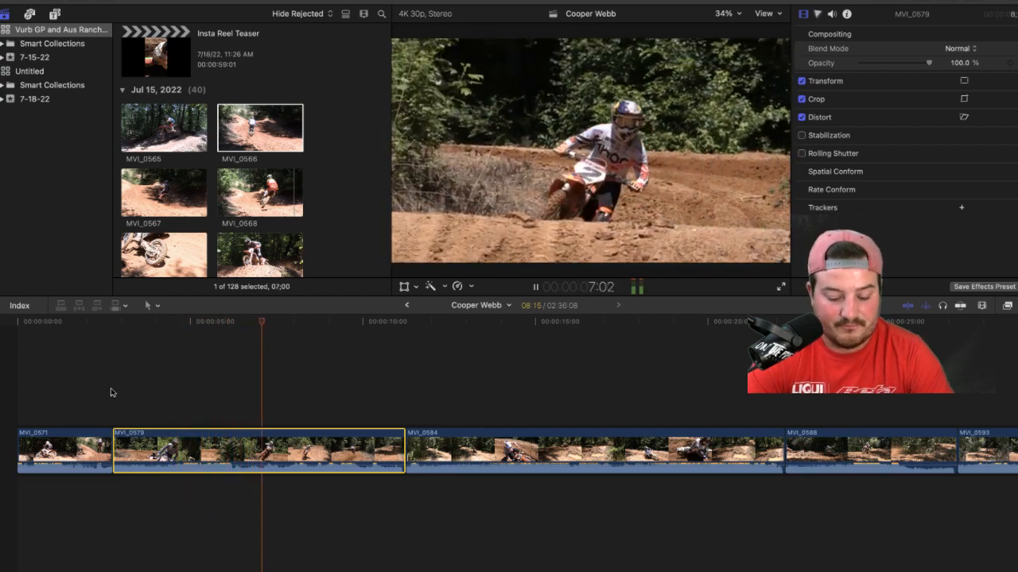
Step: Play back the end of MVI_0579 into MVI_0584 and trim the start of MVI_0584 at 13:14
{"action": "key", "text": "space"}
{"action": "scroll", "coordinate": [111, 392], "scroll_direction": "right", "scroll_amount": 5}
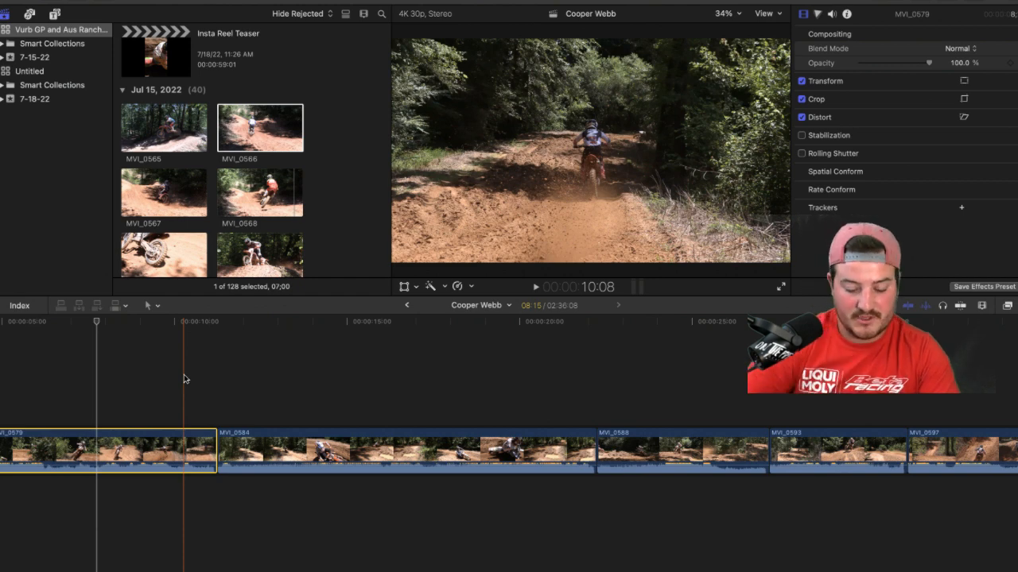
{"action": "key", "text": "space"}
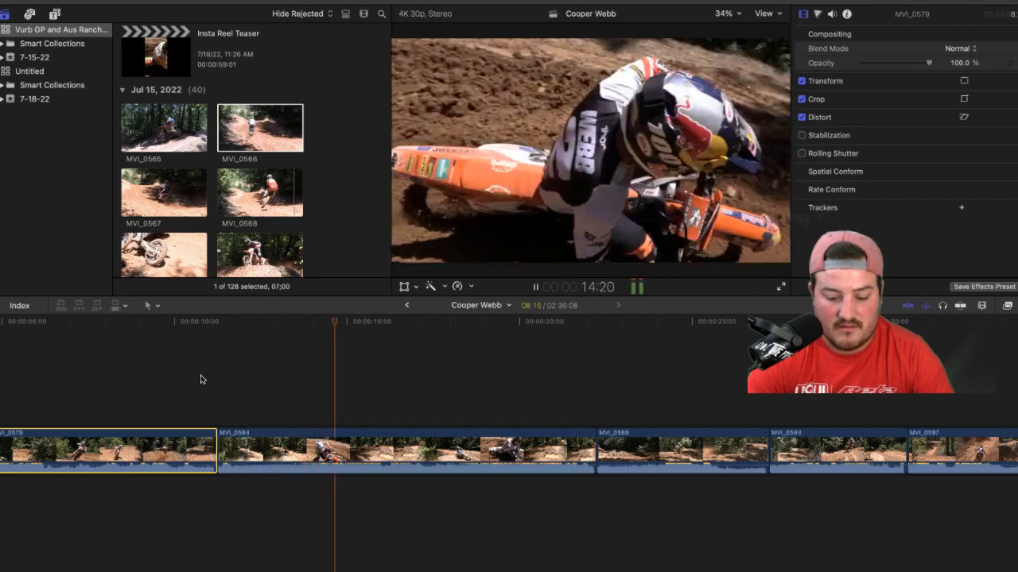
{"action": "key", "text": "space"}
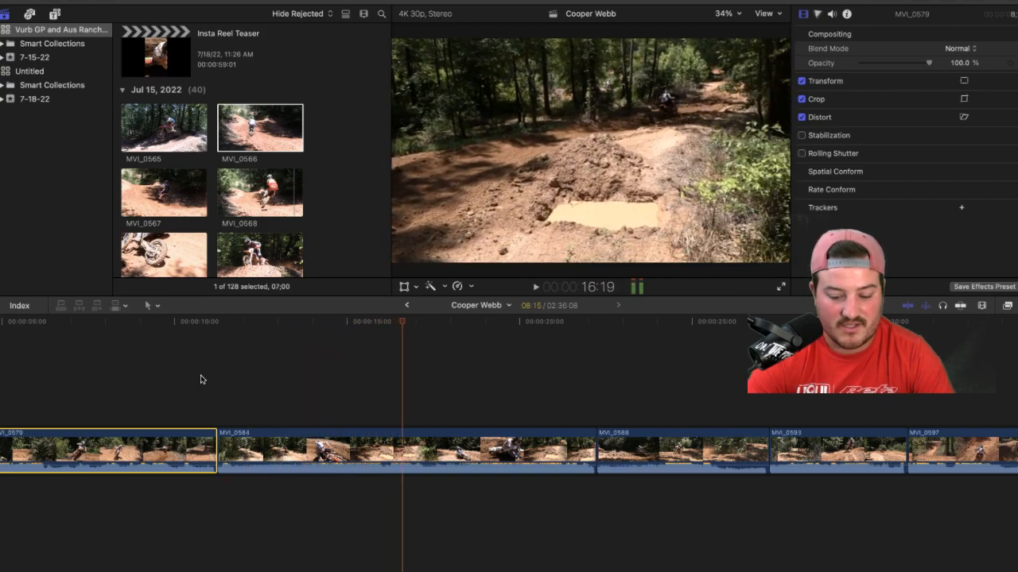
{"action": "key", "text": "space"}
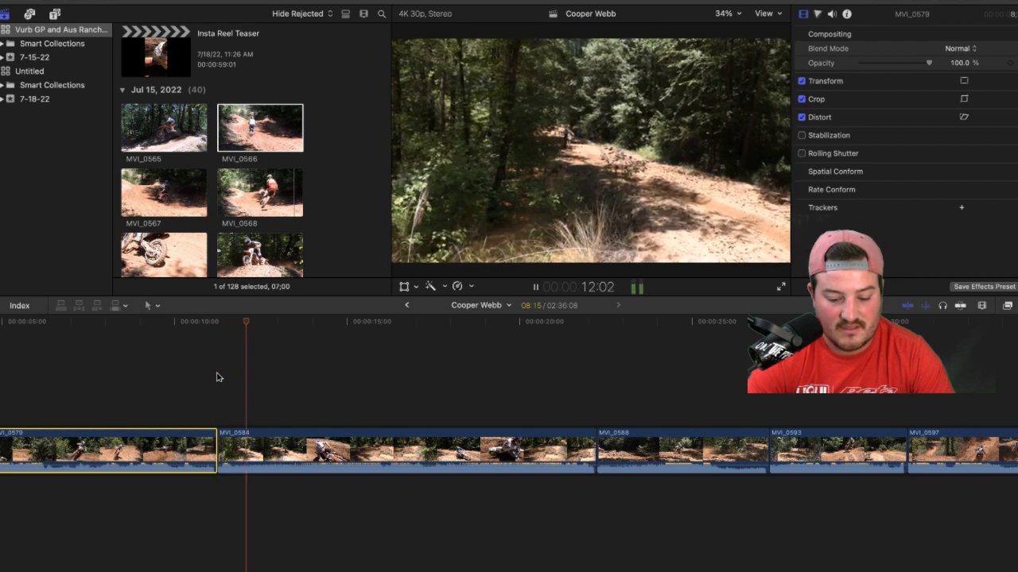
{"action": "key", "text": "space"}
{"action": "key", "text": "space"}
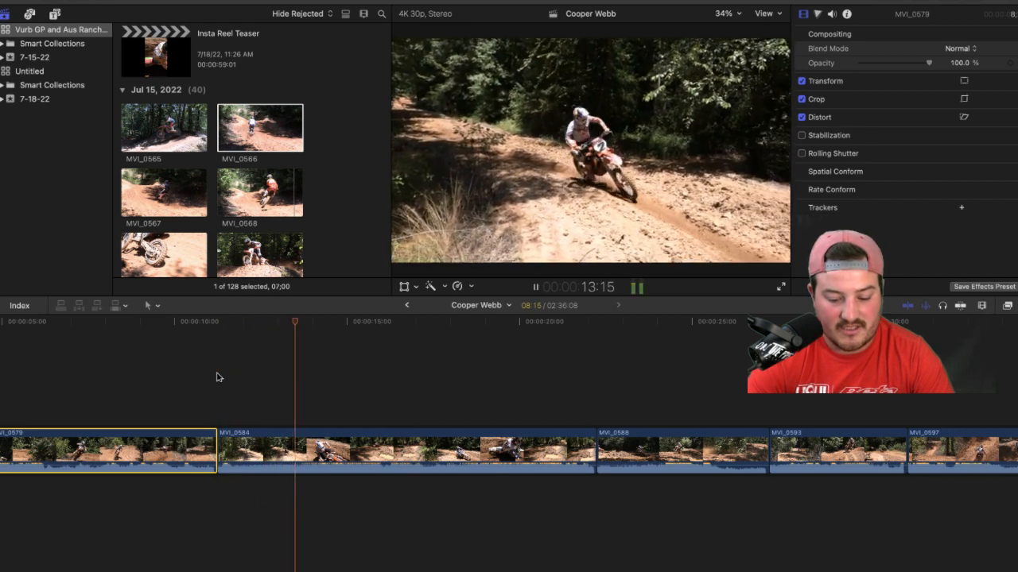
{"action": "key", "text": "space"}
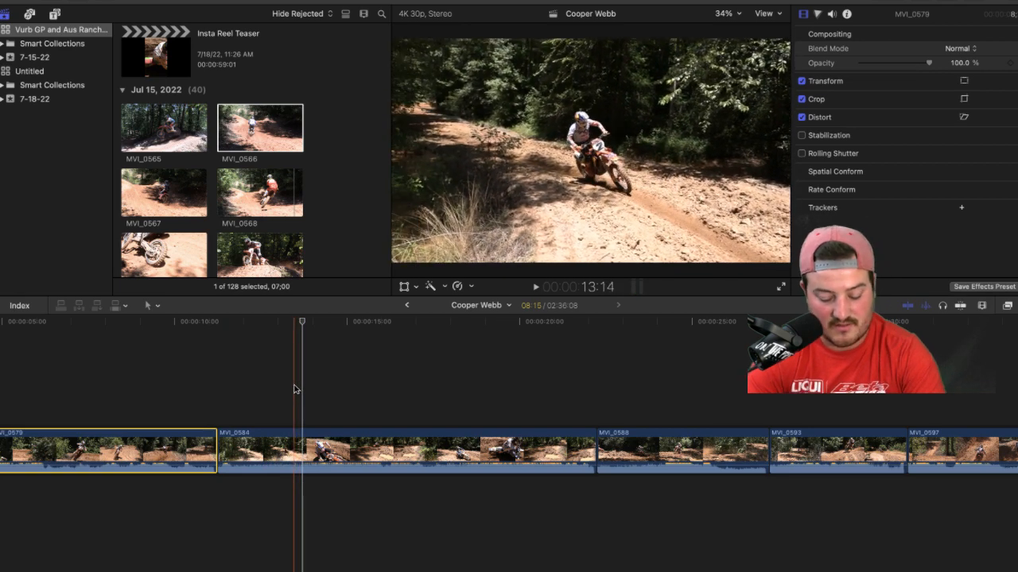
{"action": "key", "text": "alt+["}
Step: Try trimming the end of MVI_0584 at 13:26, and undo that trim
{"action": "key", "text": "space"}
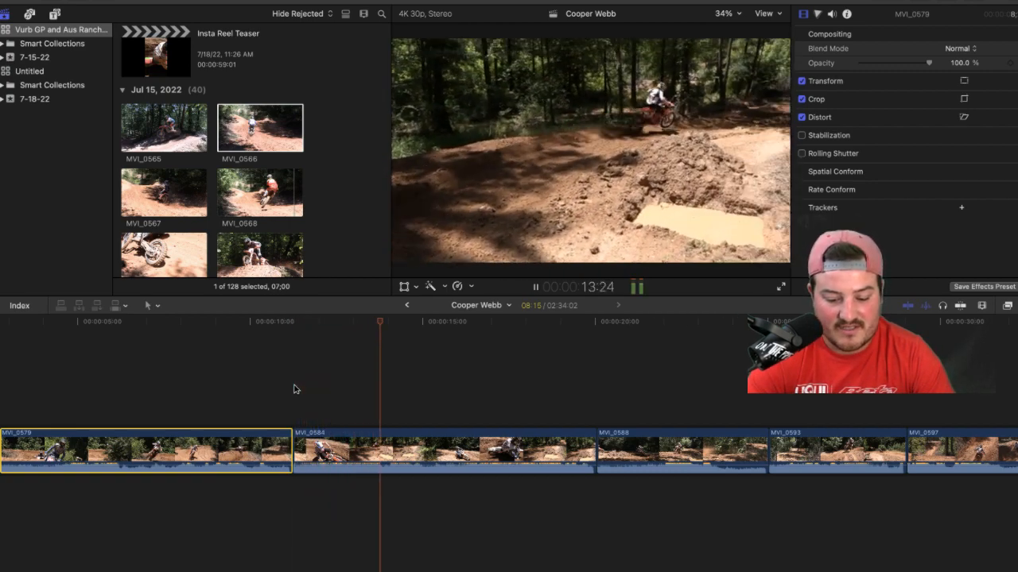
{"action": "key", "text": "space"}
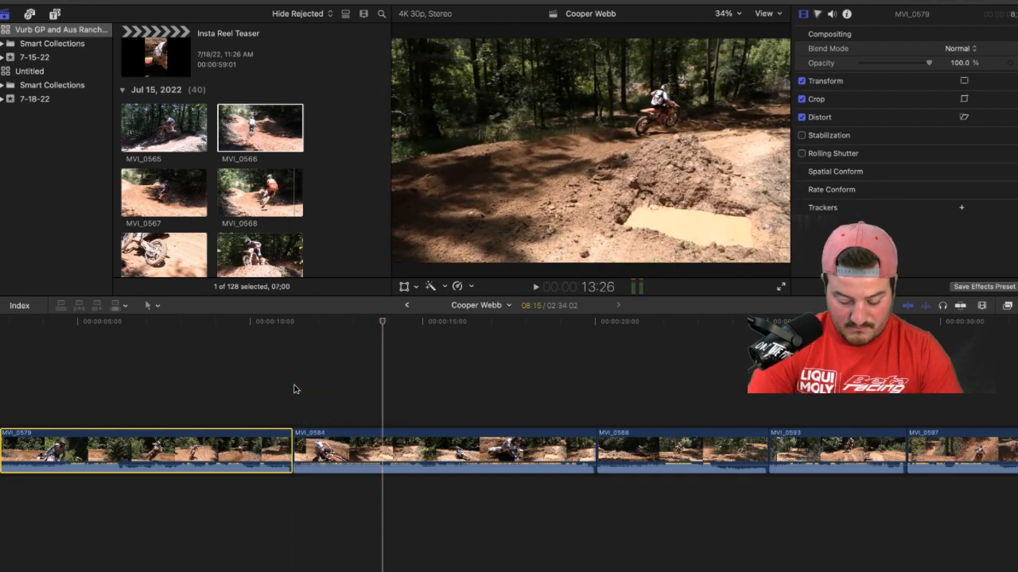
{"action": "key", "text": "alt+]"}
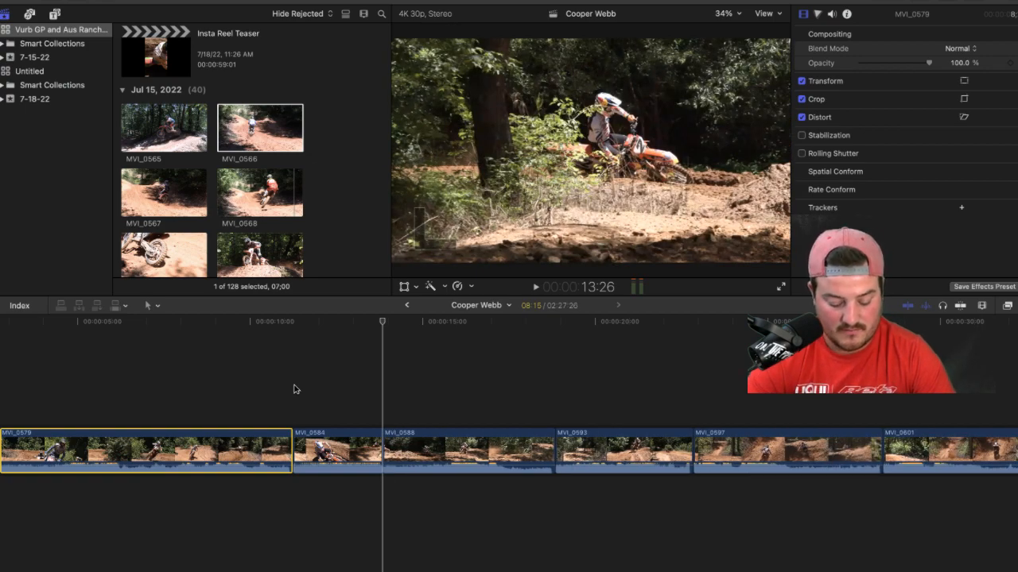
{"action": "key", "text": "ctrl+z"}
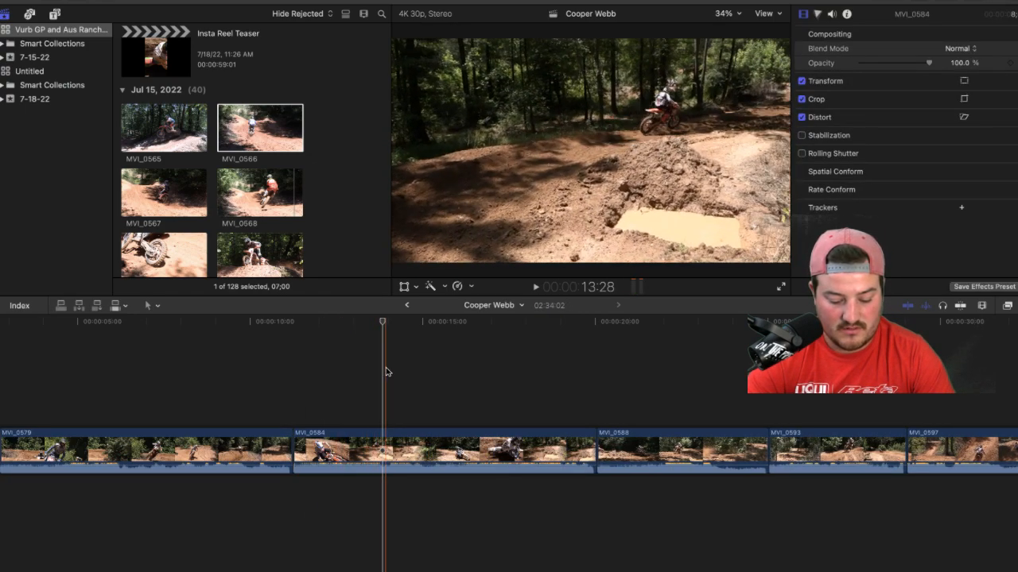
Step: Review the rest of MVI_0584 in playback and trim the clip's end at 14:04
{"action": "key", "text": "space"}
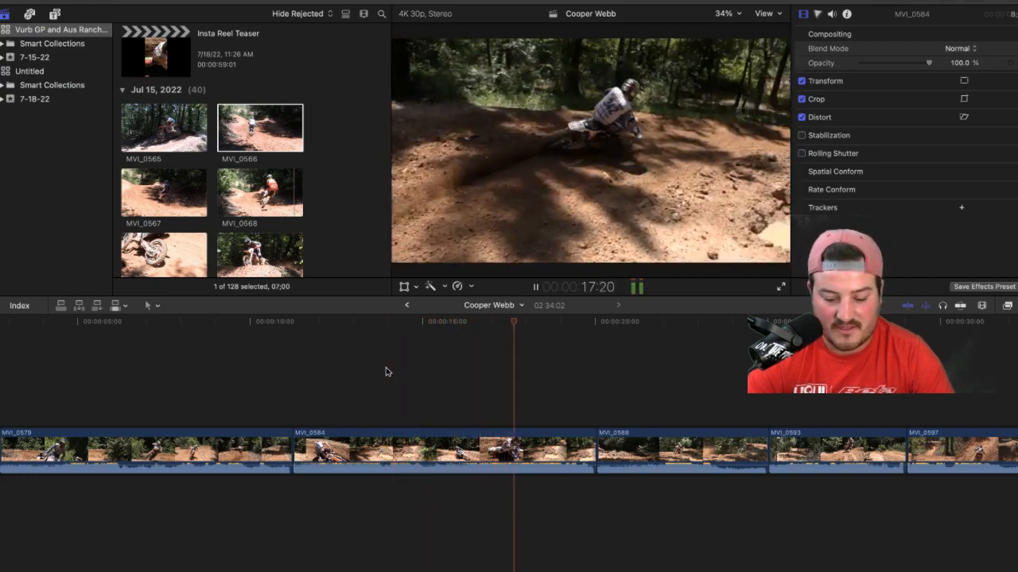
{"action": "key", "text": "space"}
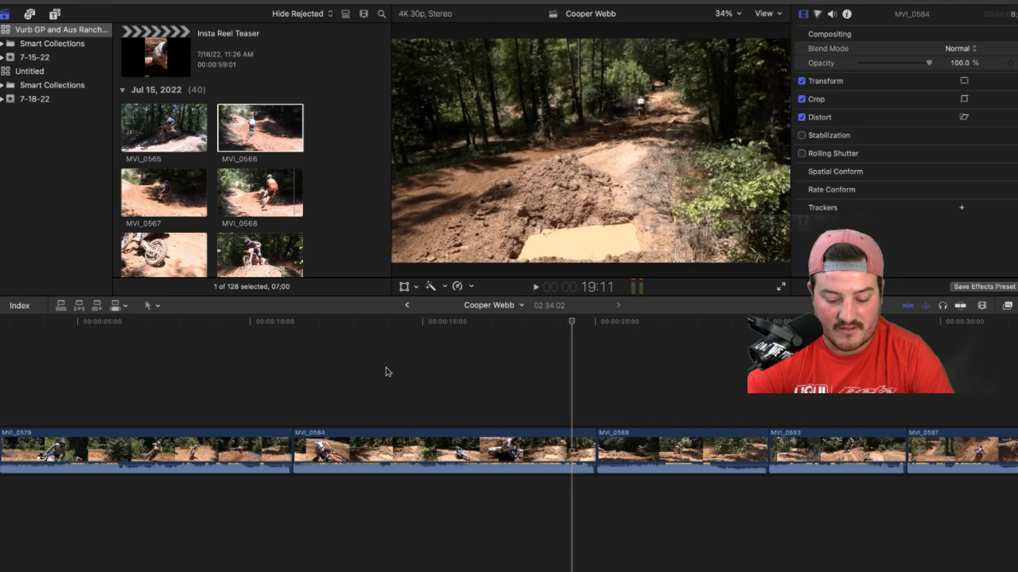
{"action": "key", "text": "space"}
{"action": "key", "text": "space"}
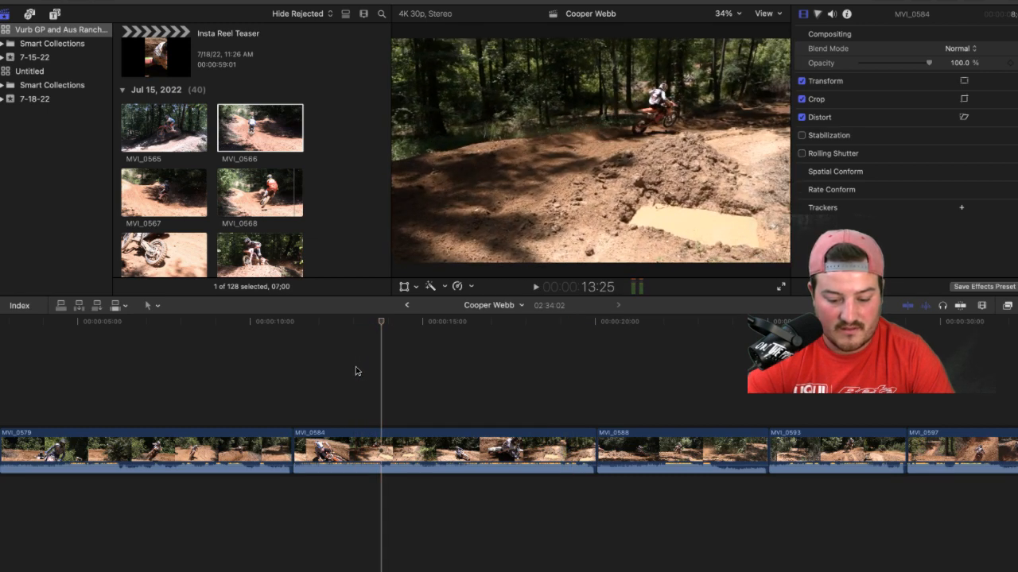
{"action": "key", "text": "space"}
{"action": "key", "text": "space"}
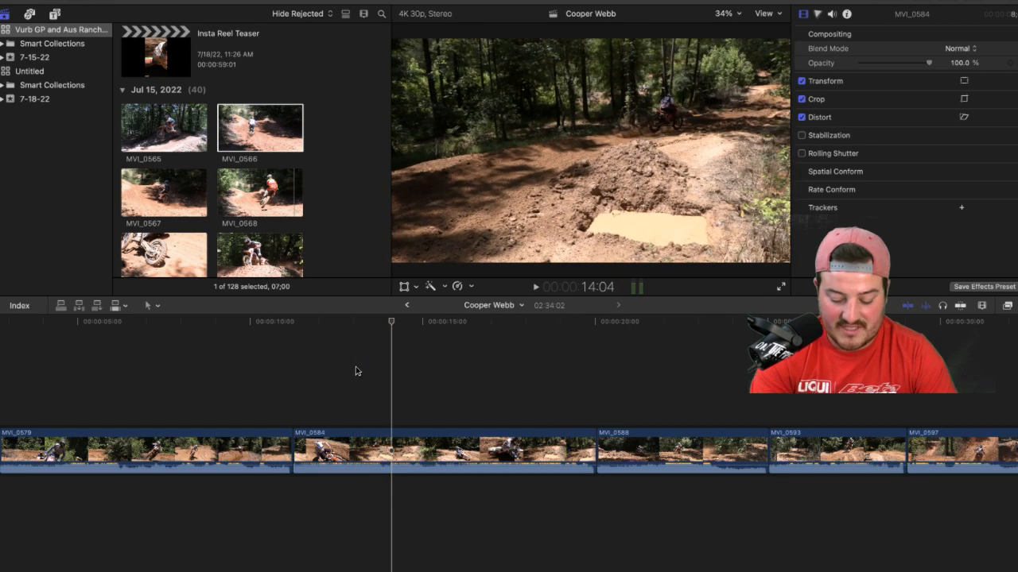
{"action": "key", "text": "alt+bracketright"}
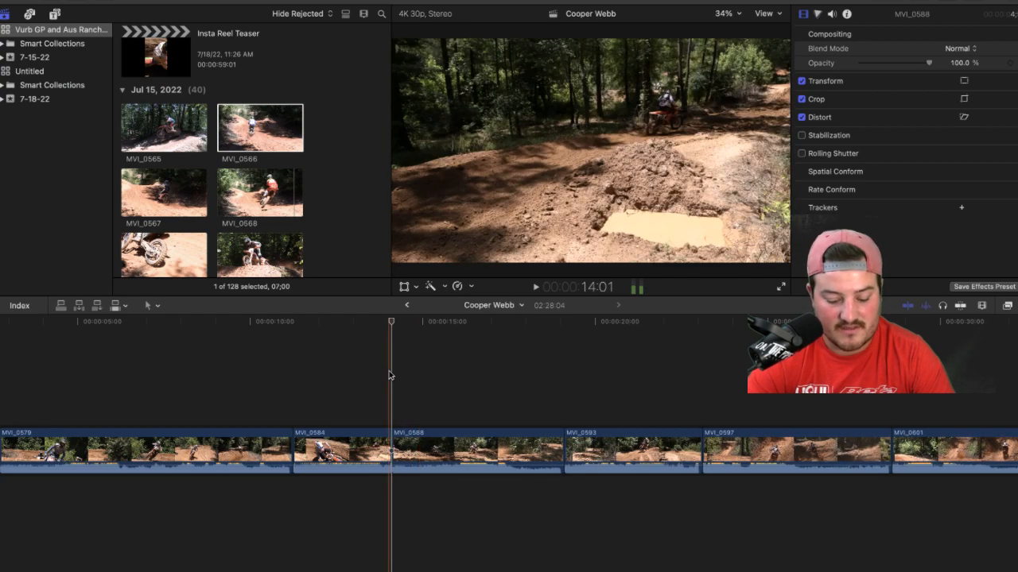
Step: Play back MVI_0588 and trim its end at 18:01, after the rider has left the frame
{"action": "key", "text": "space"}
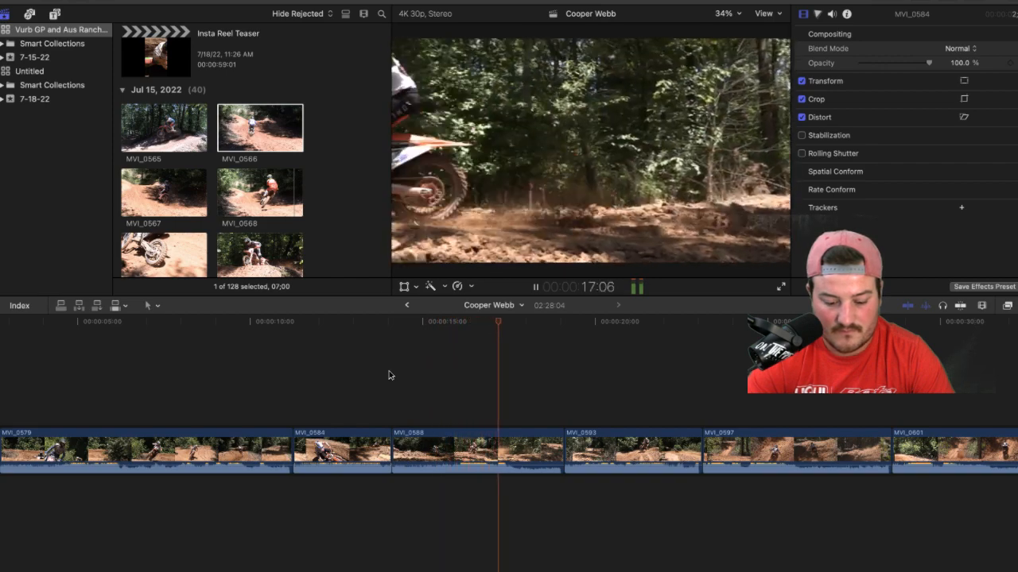
{"action": "key", "text": "space"}
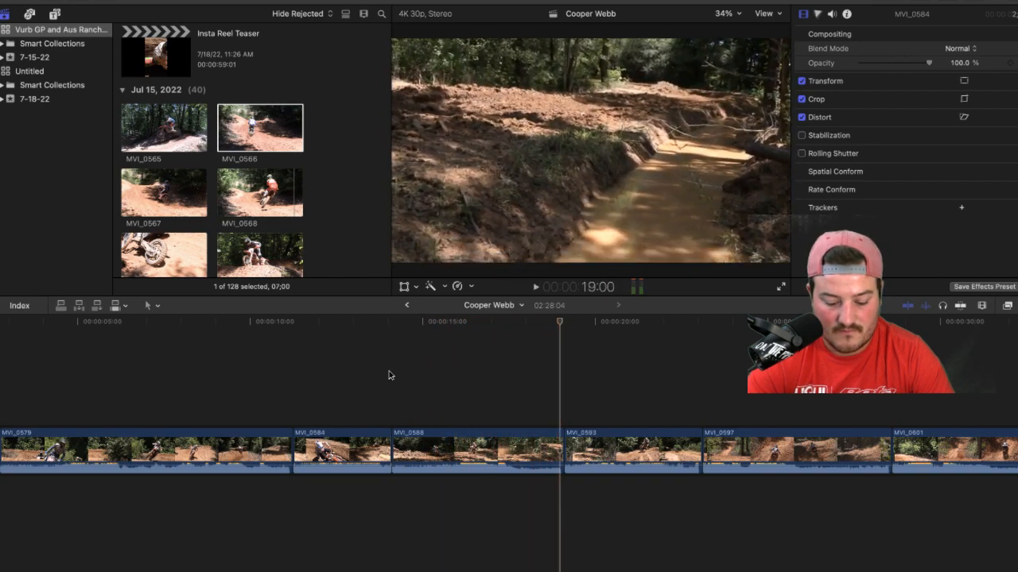
{"action": "key", "text": "space"}
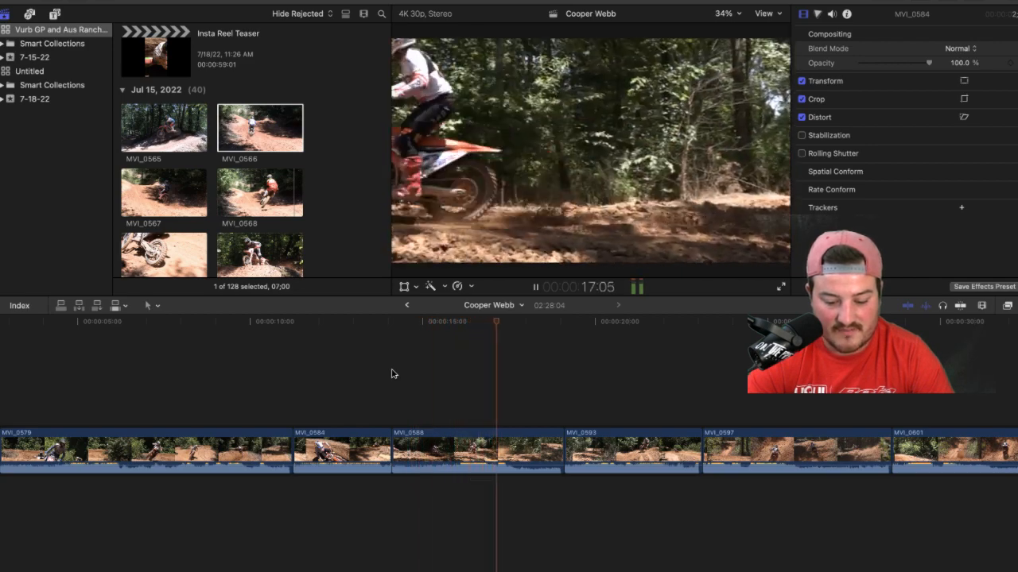
{"action": "key", "text": "space"}
{"action": "key", "text": "space"}
{"action": "key", "text": "space"}
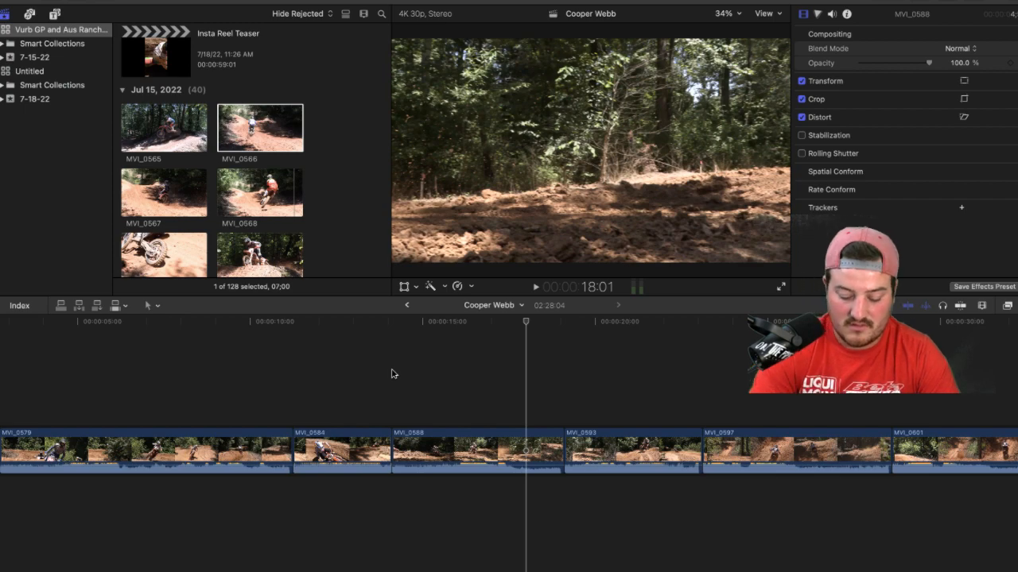
{"action": "key", "text": "alt+]"}
Step: Review the sequence from MVI_0588 through MVI_0593 in playback and trim the end of MVI_0593 at 21:19
{"action": "scroll", "coordinate": [455, 381], "scroll_direction": "right", "scroll_amount": 6}
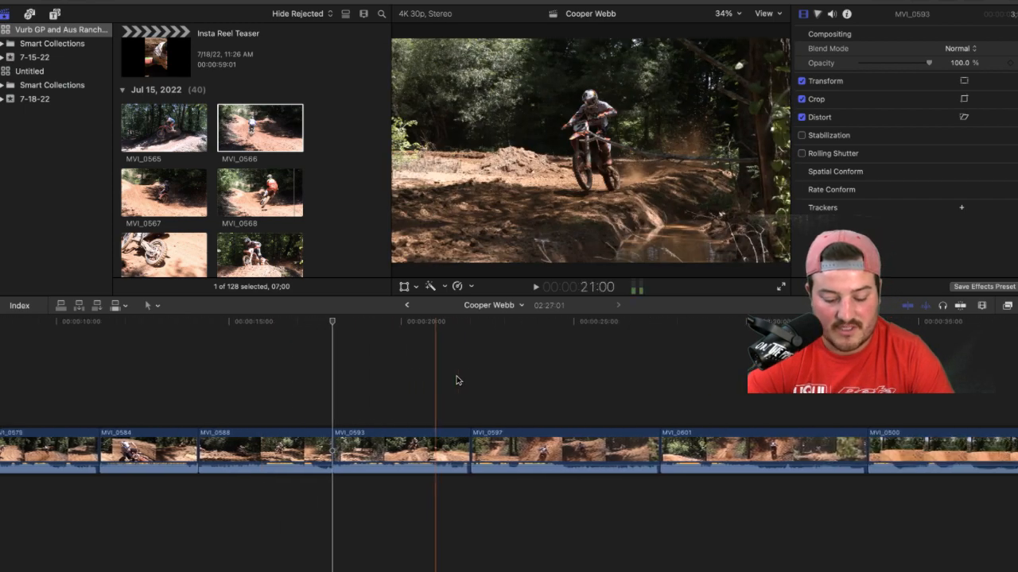
{"action": "key", "text": "space"}
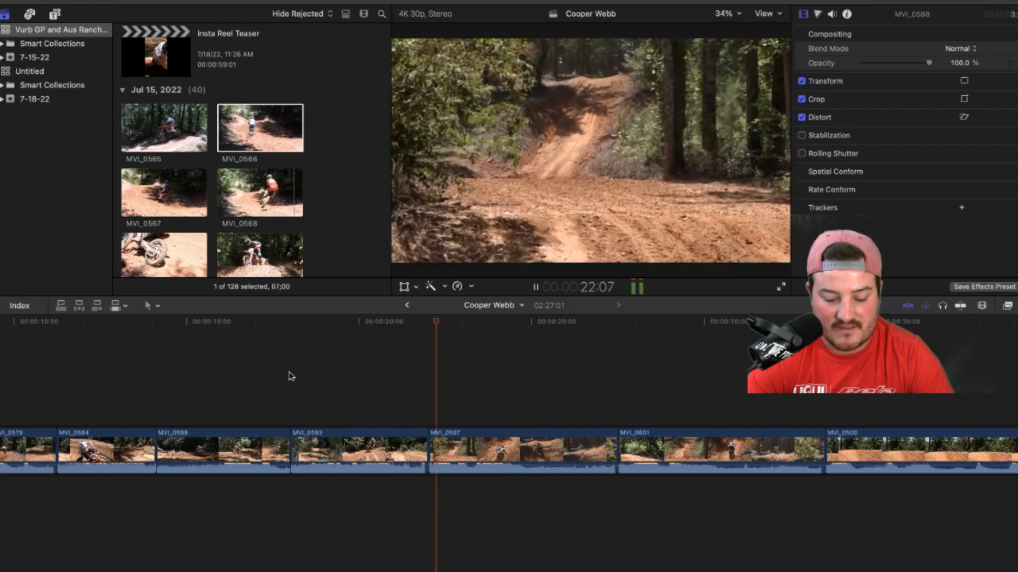
{"action": "key", "text": "space"}
{"action": "key", "text": "space"}
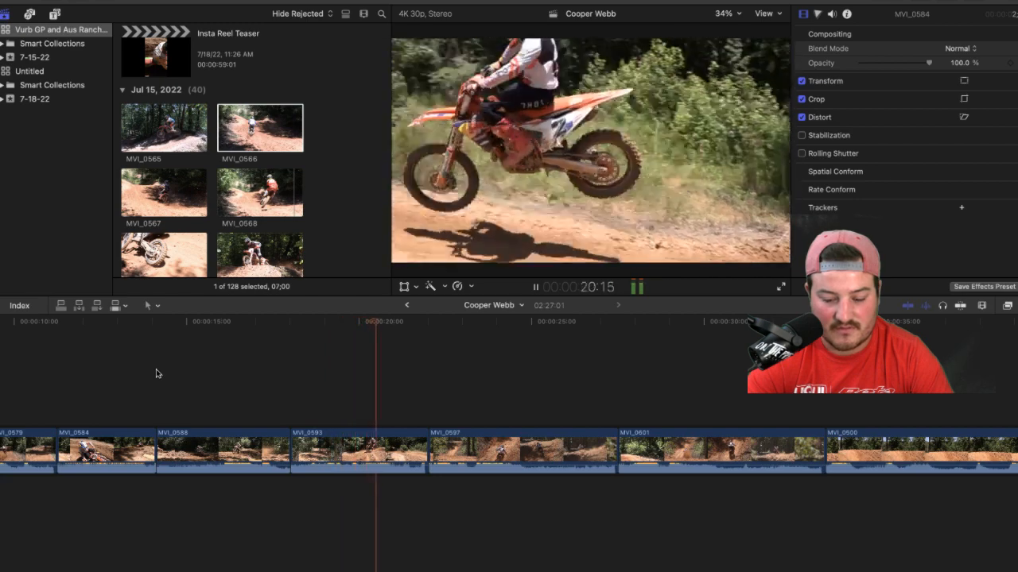
{"action": "left_click", "coordinate": [158, 373]}
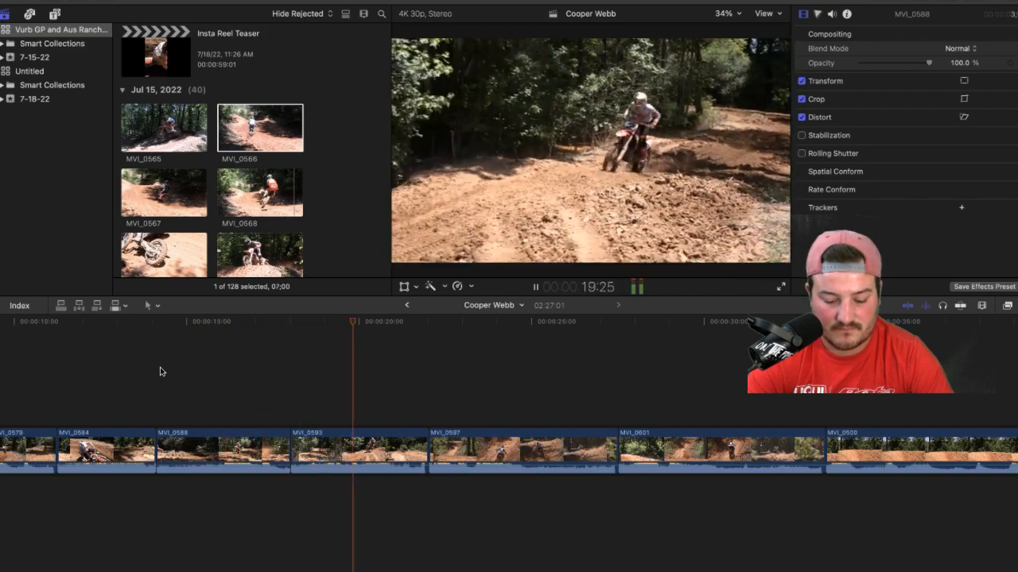
{"action": "key", "text": "space"}
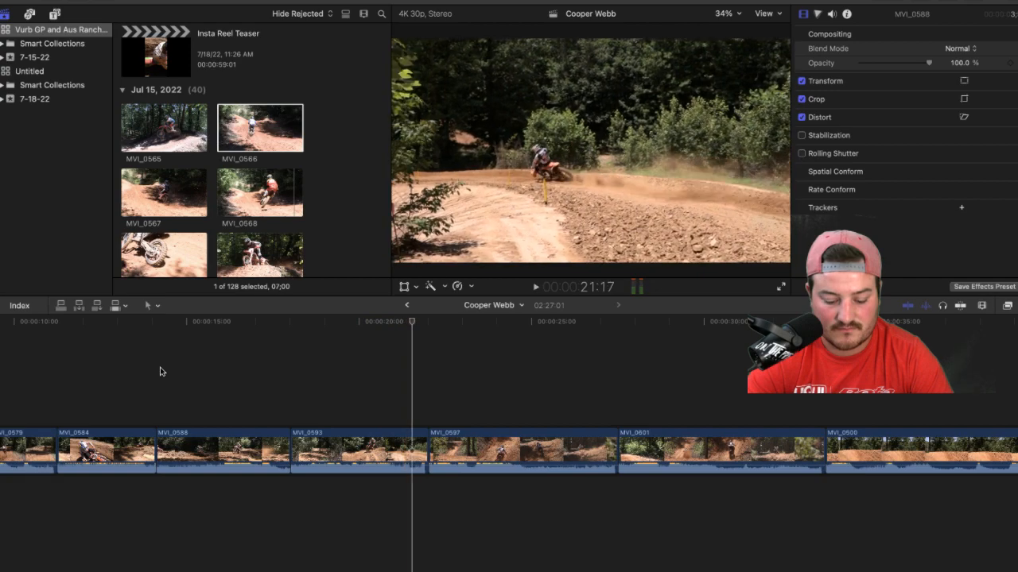
{"action": "key", "text": "space"}
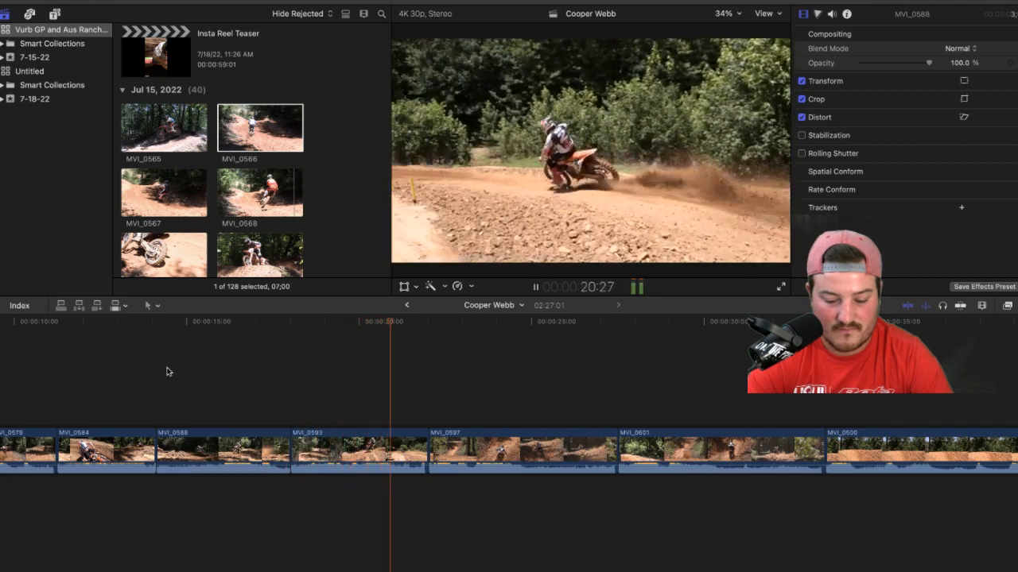
{"action": "key", "text": "space"}
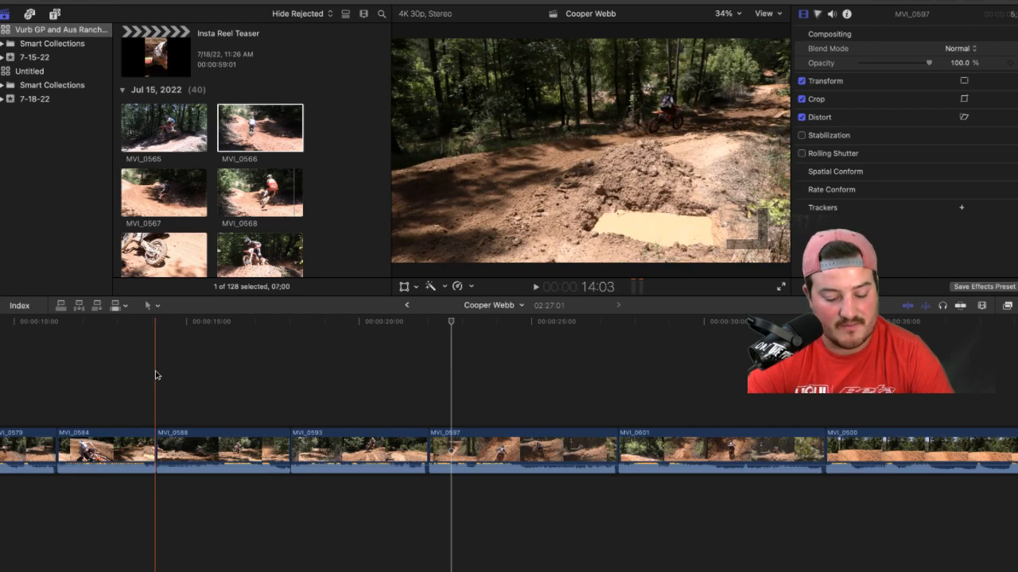
{"action": "key", "text": "space"}
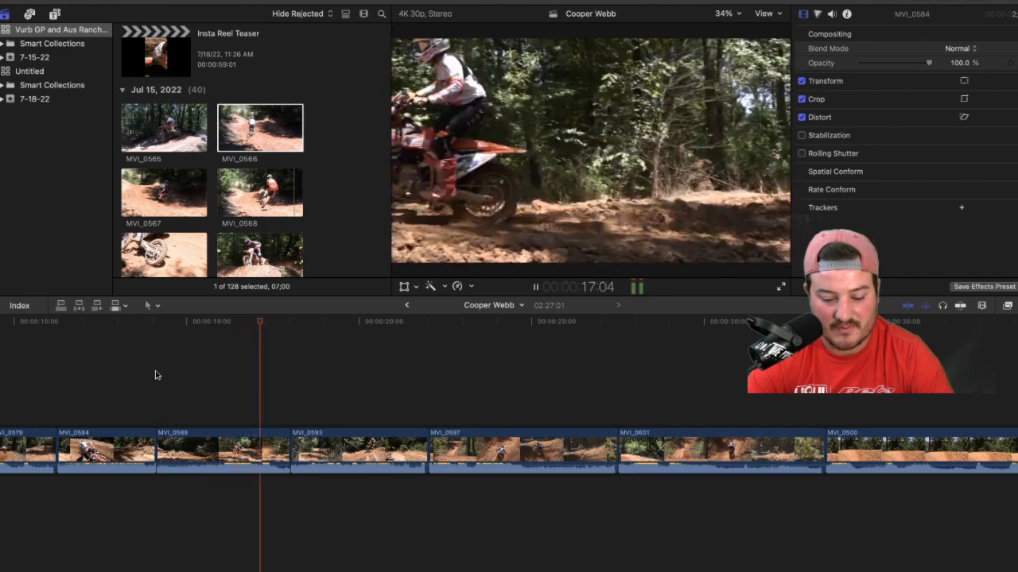
{"action": "key", "text": "space"}
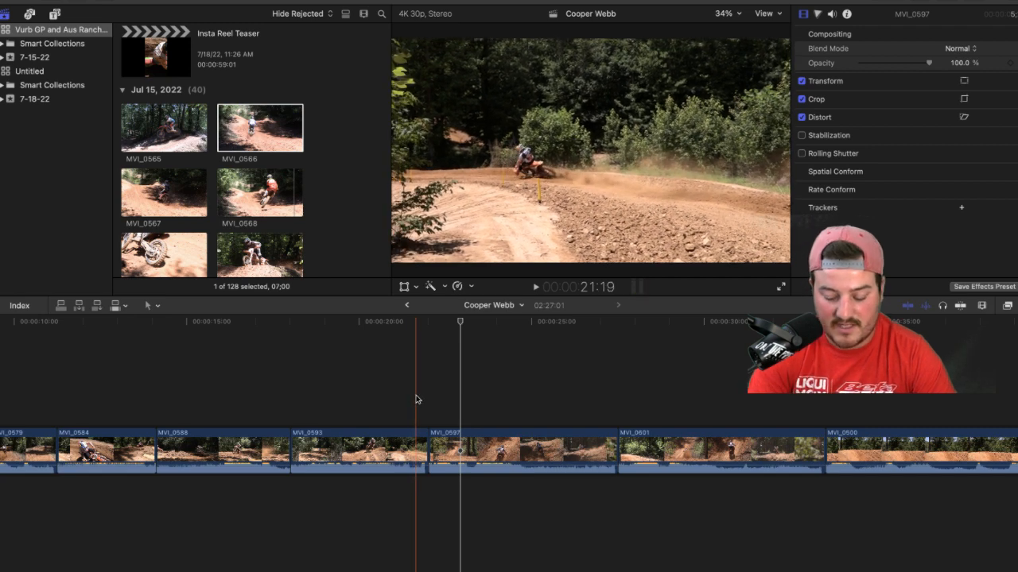
{"action": "key", "text": "alt+bracketright"}
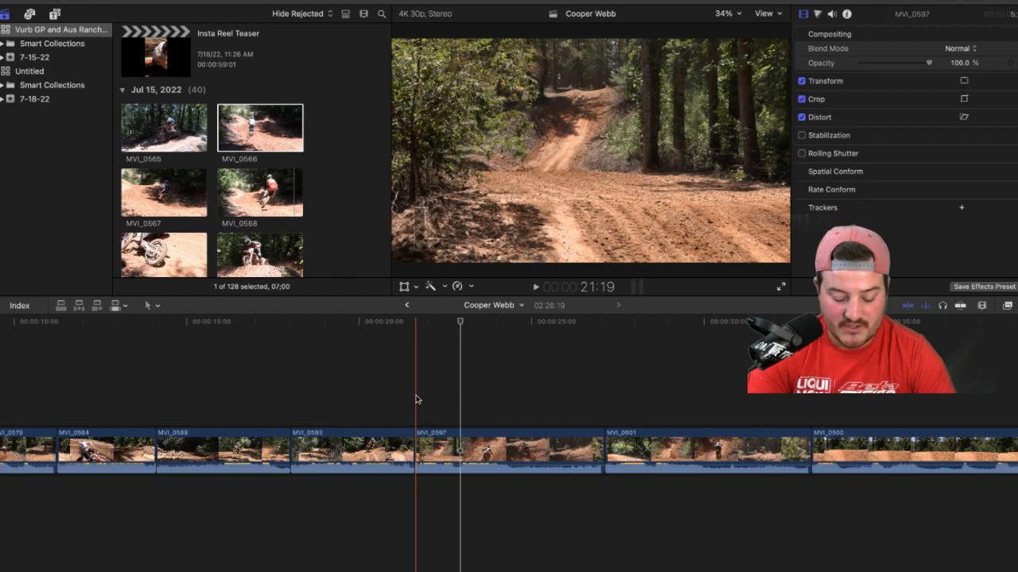
Step: Play back MVI_0597 across its cut from MVI_0593 and examine the hill climb for a trim point
{"action": "key", "text": "space"}
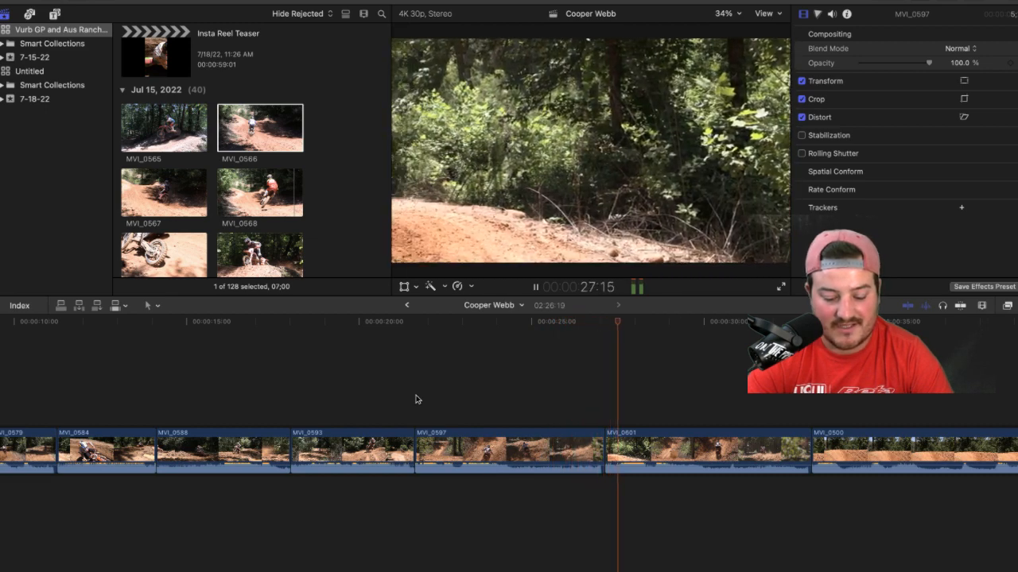
{"action": "key", "text": "space"}
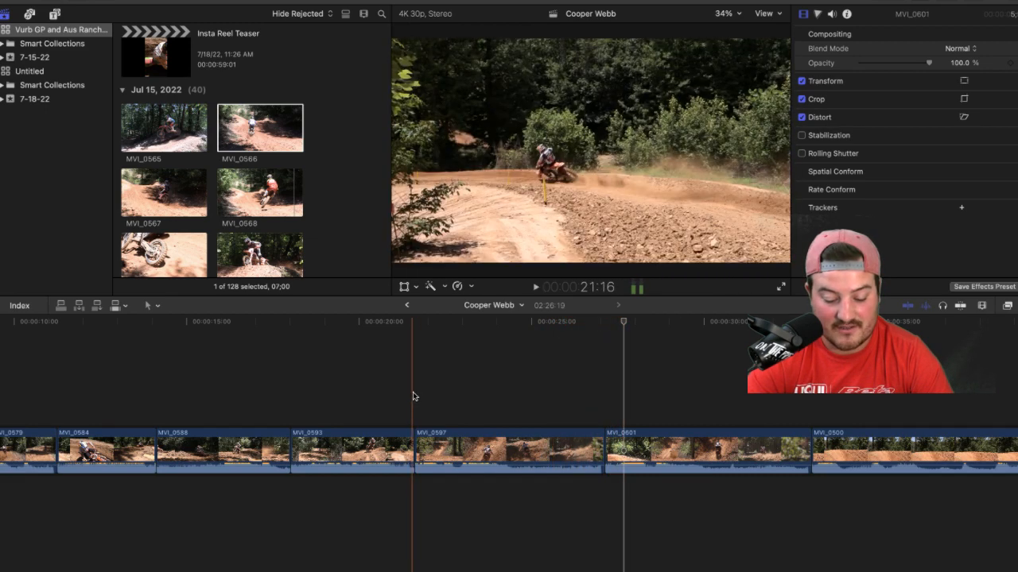
{"action": "key", "text": "space"}
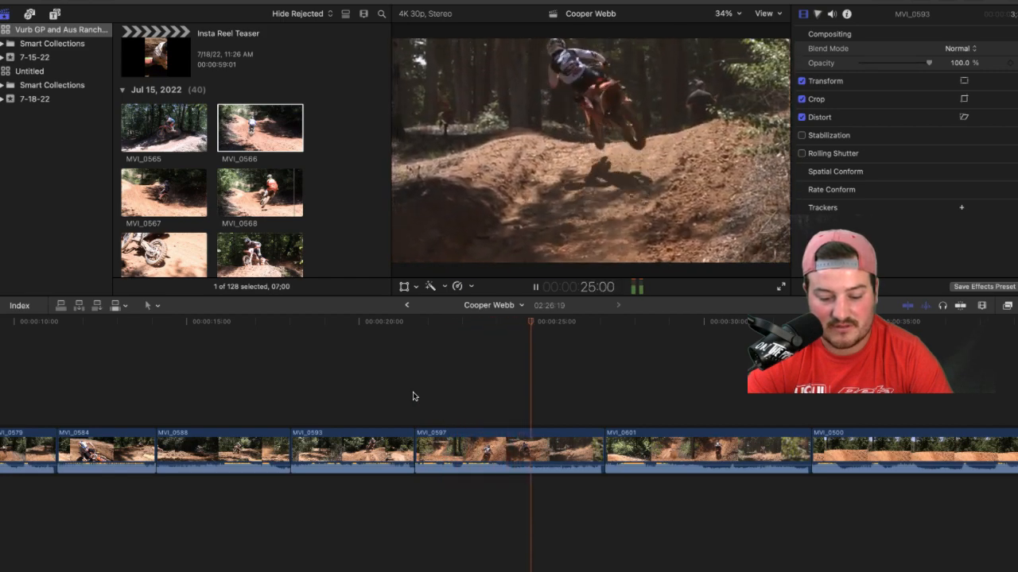
{"action": "key", "text": "space"}
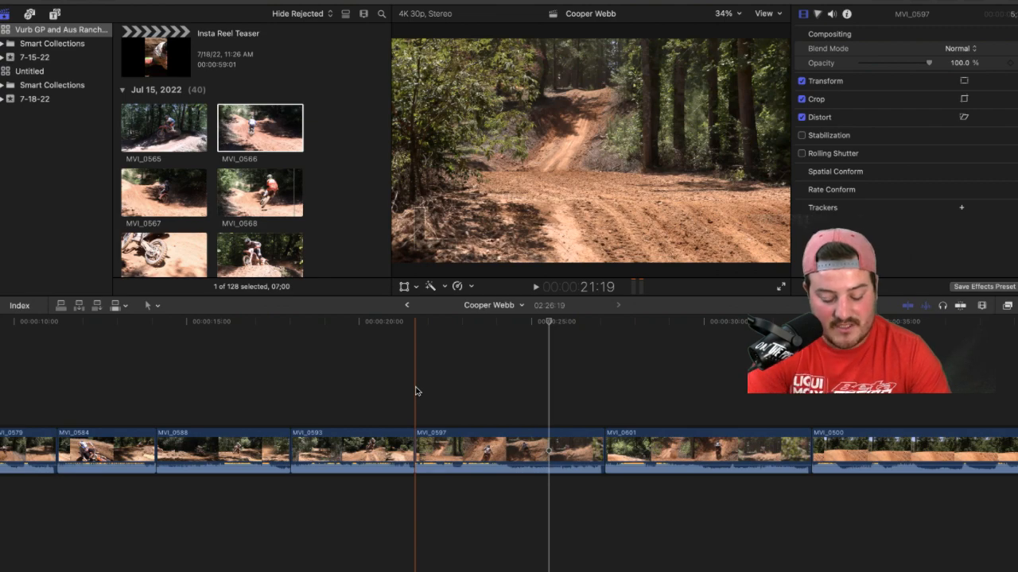
{"action": "key", "text": "space"}
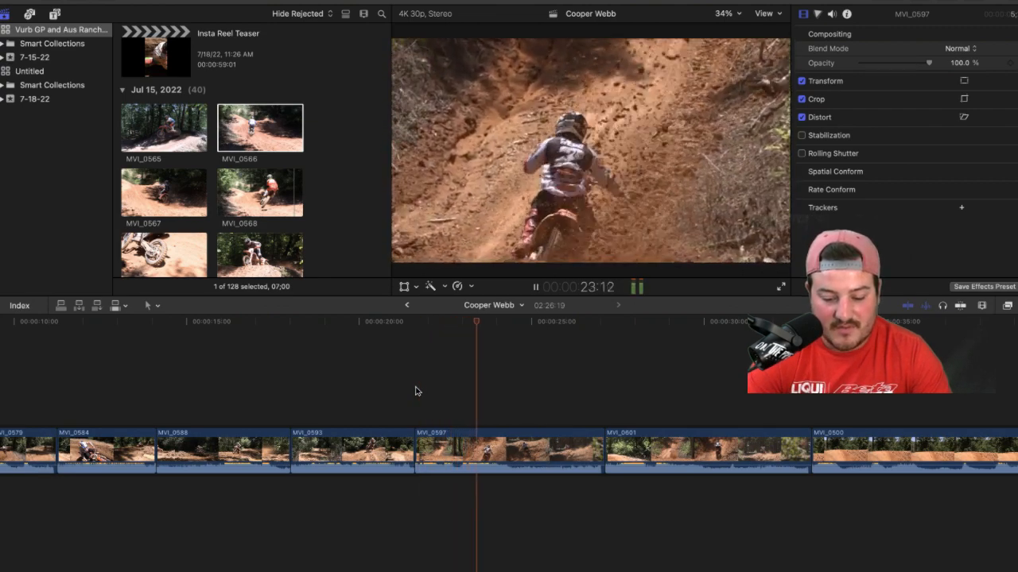
{"action": "key", "text": "space"}
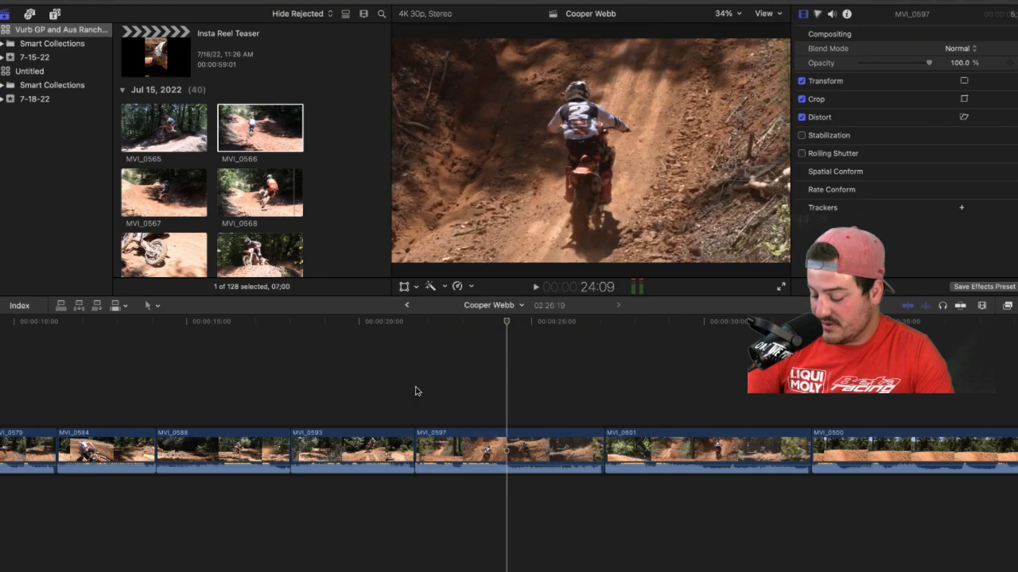
Step: Play back MVI_0597 through its jump and trim the clip's start at about 22:07, just before the rider appears
{"action": "key", "text": "space"}
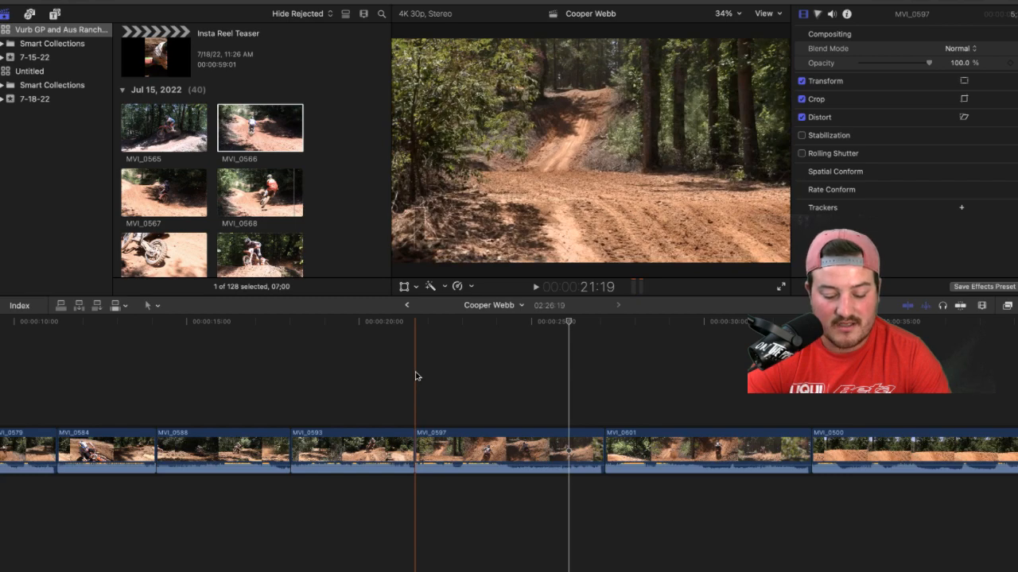
{"action": "key", "text": "space"}
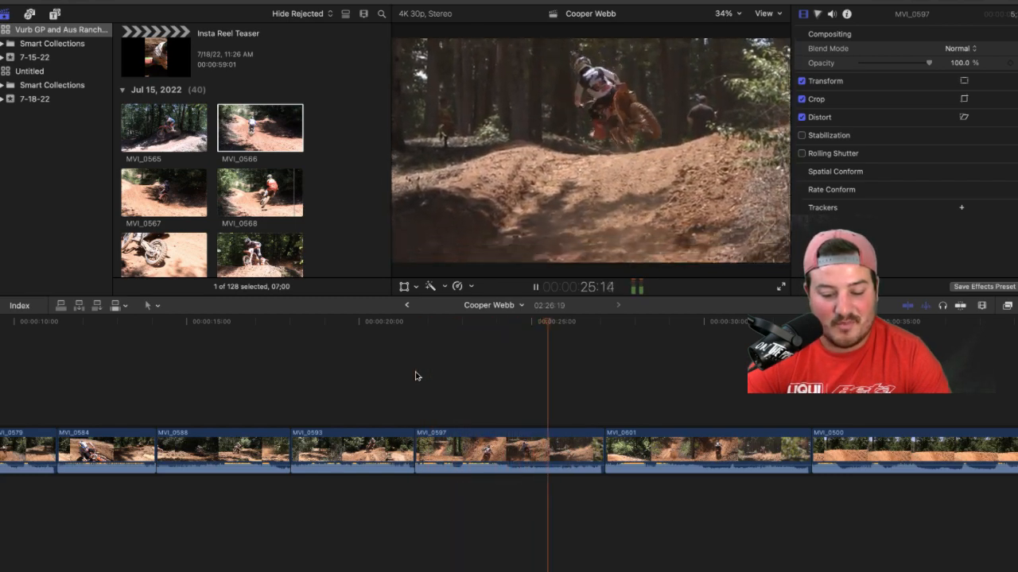
{"action": "key", "text": "space"}
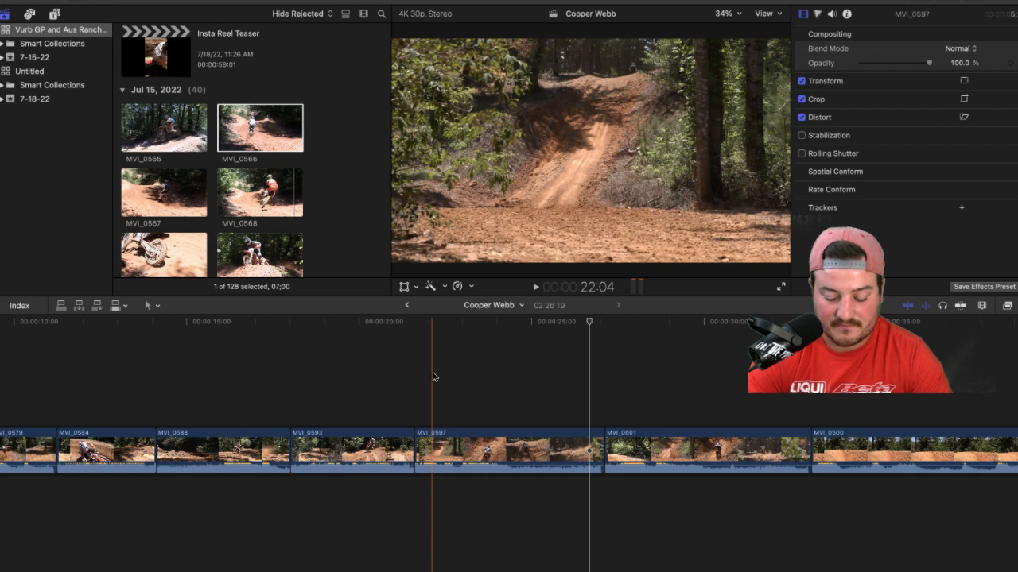
{"action": "key", "text": "alt+bracketright"}
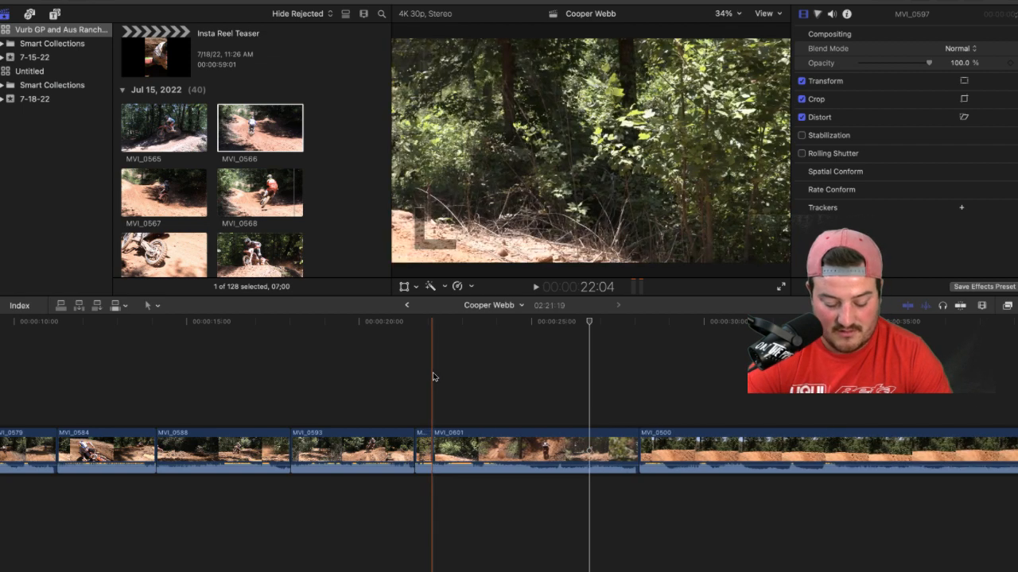
{"action": "key", "text": "super+z"}
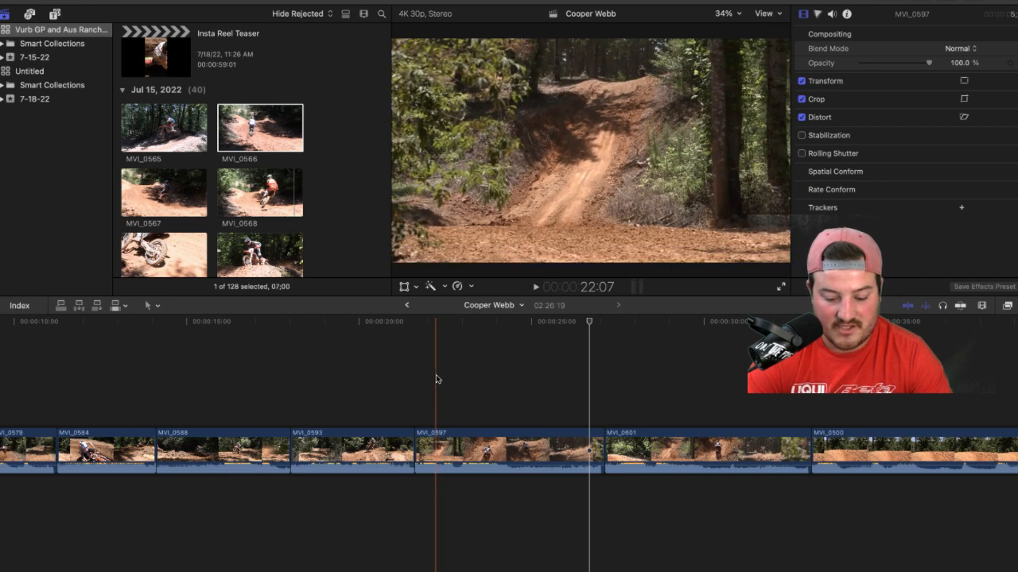
{"action": "key", "text": "alt+bracketleft"}
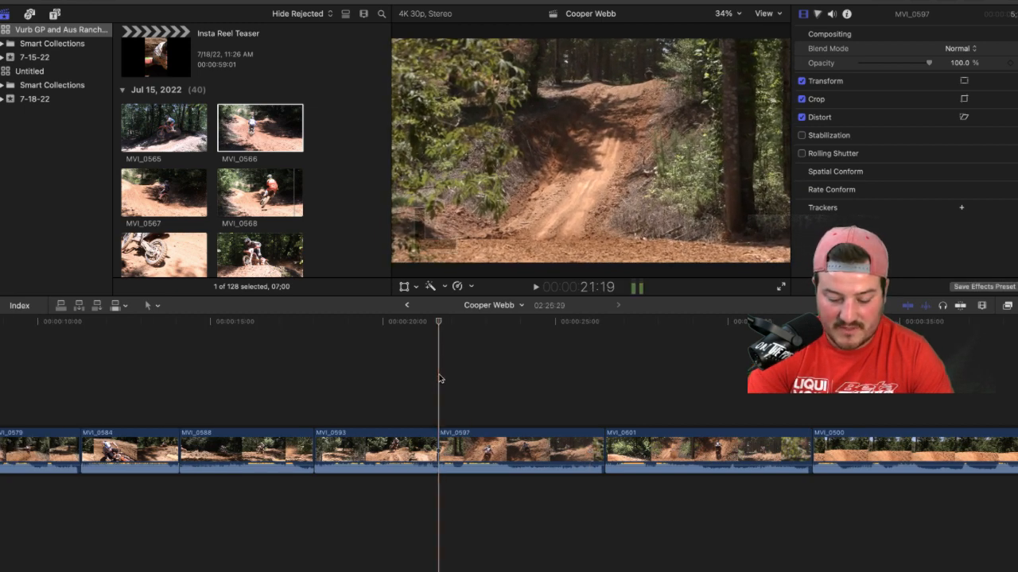
Step: Play back the trimmed MVI_0597 and the following MVI_0601, examining how similar their hill climbs and jumps are
{"action": "key", "text": "space"}
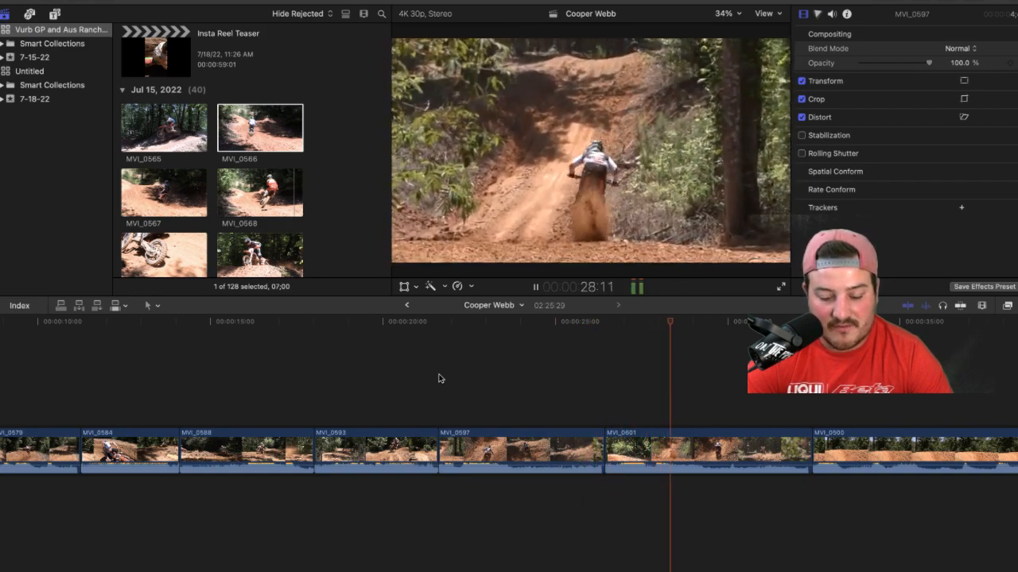
{"action": "key", "text": "space"}
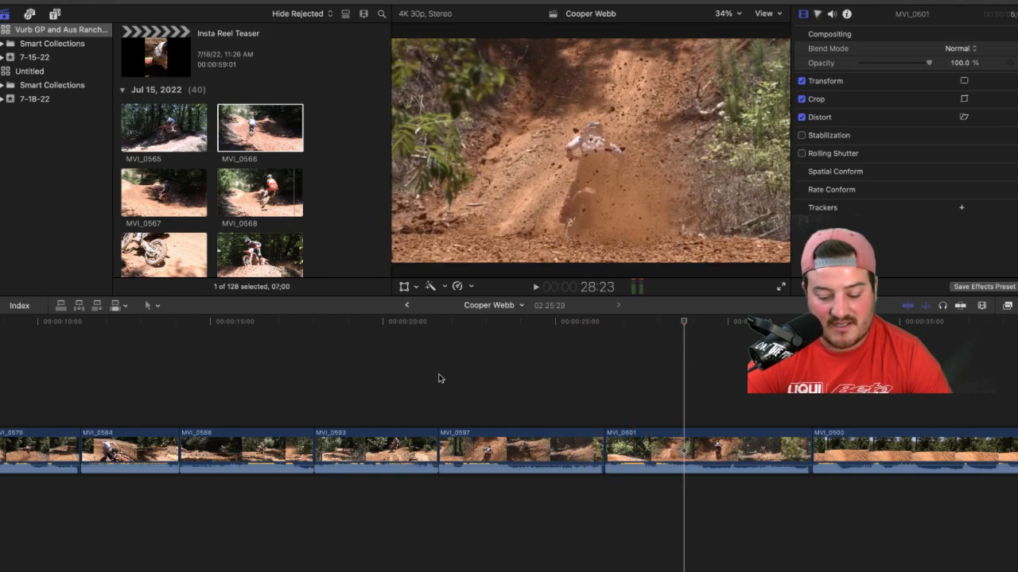
{"action": "key", "text": "space"}
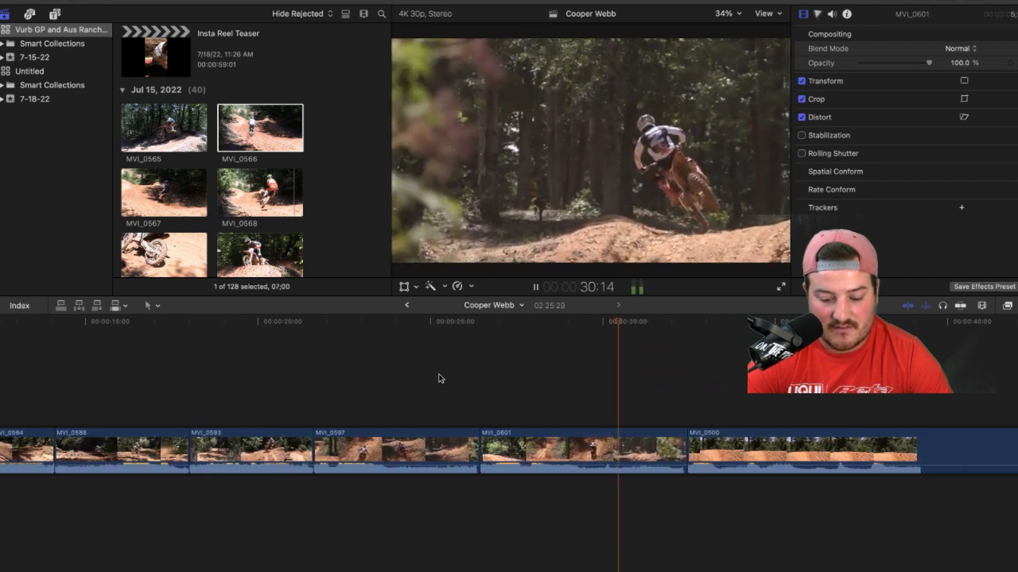
{"action": "key", "text": "space"}
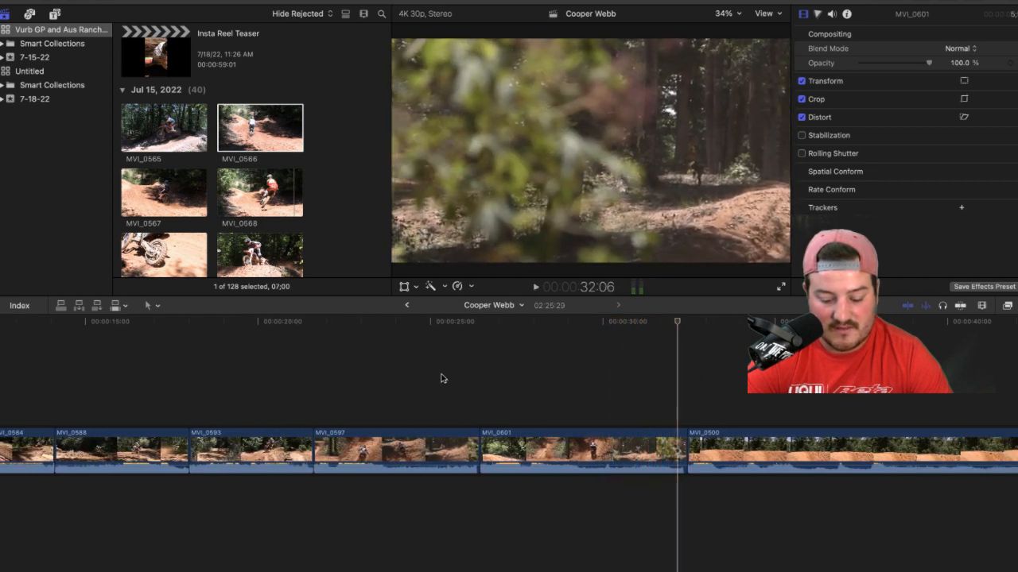
{"action": "key", "text": "space"}
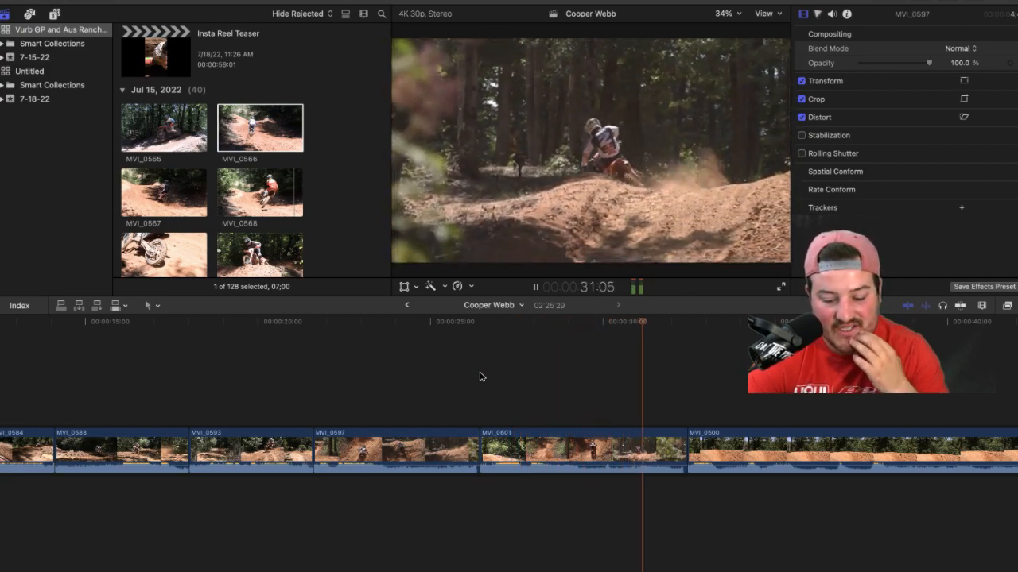
{"action": "key", "text": "space"}
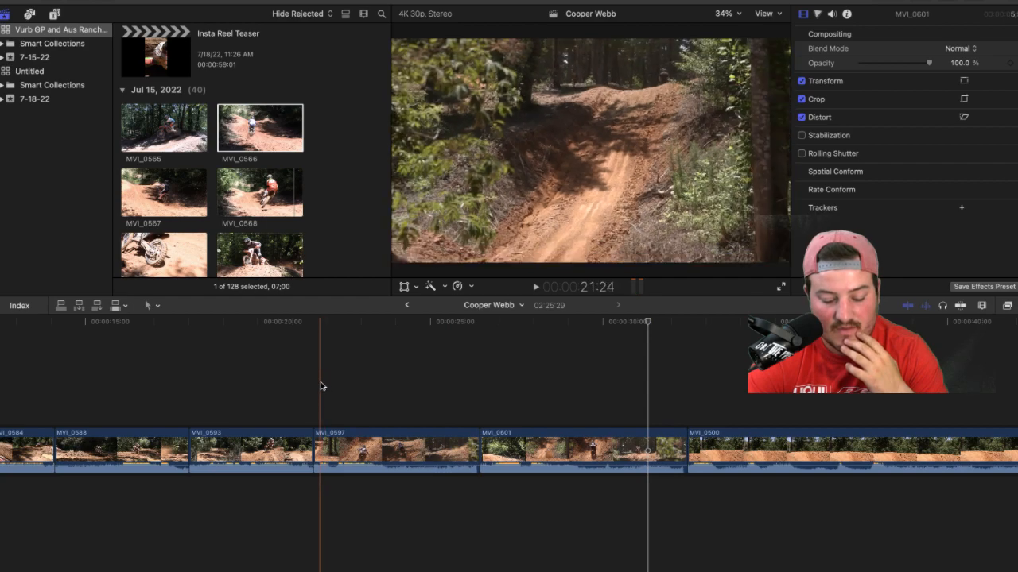
{"action": "key", "text": "space"}
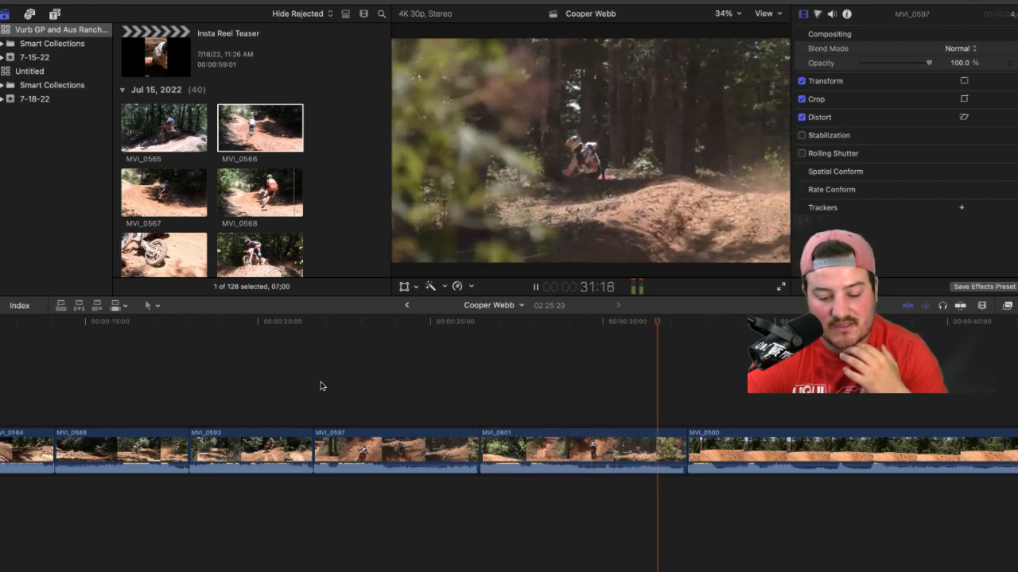
{"action": "key", "text": "space"}
{"action": "key", "text": "space"}
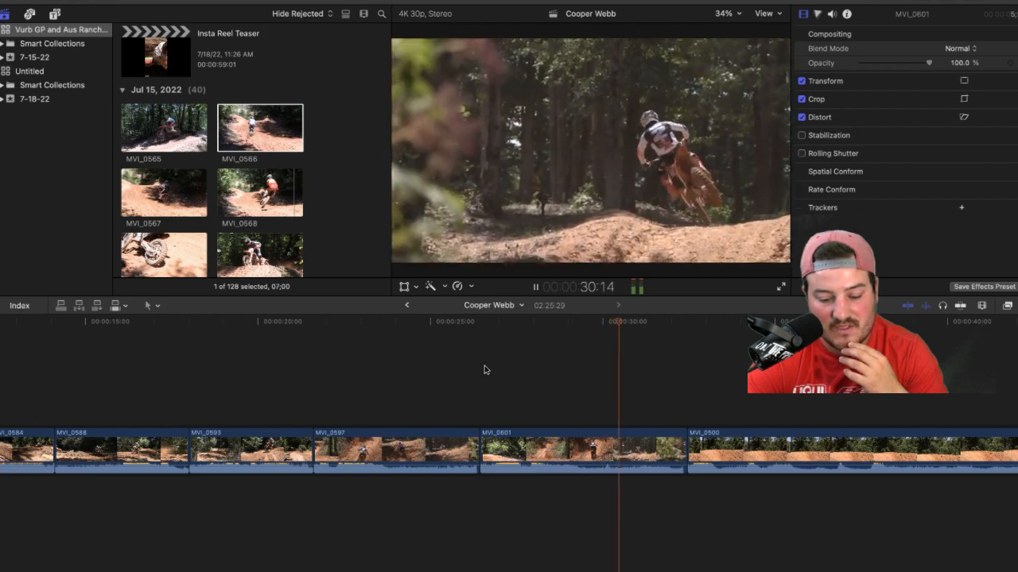
Step: Compare the jumps in MVI_0597 and MVI_0601 again and delete MVI_0601 from the timeline
{"action": "key", "text": "space"}
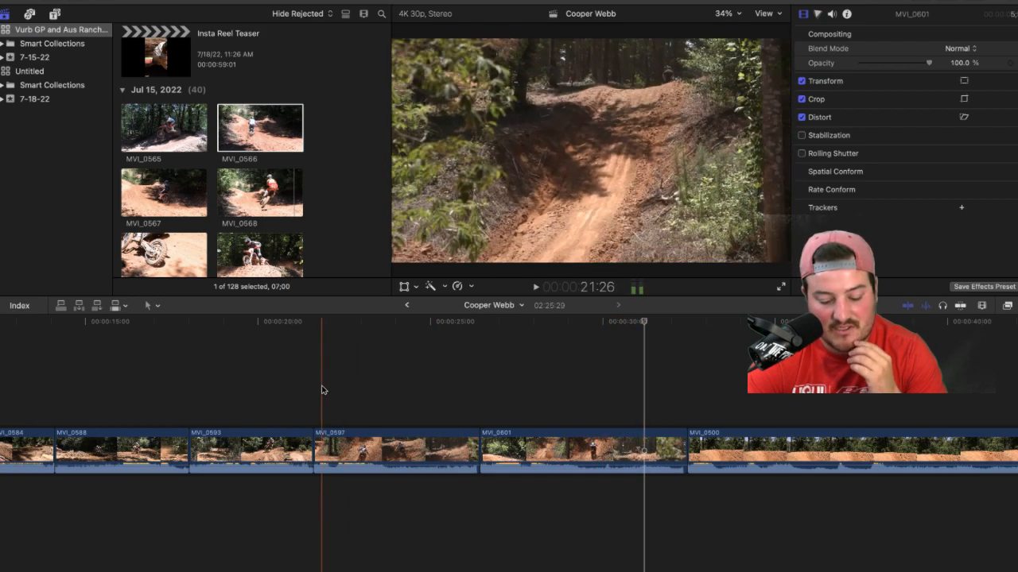
{"action": "key", "text": "space"}
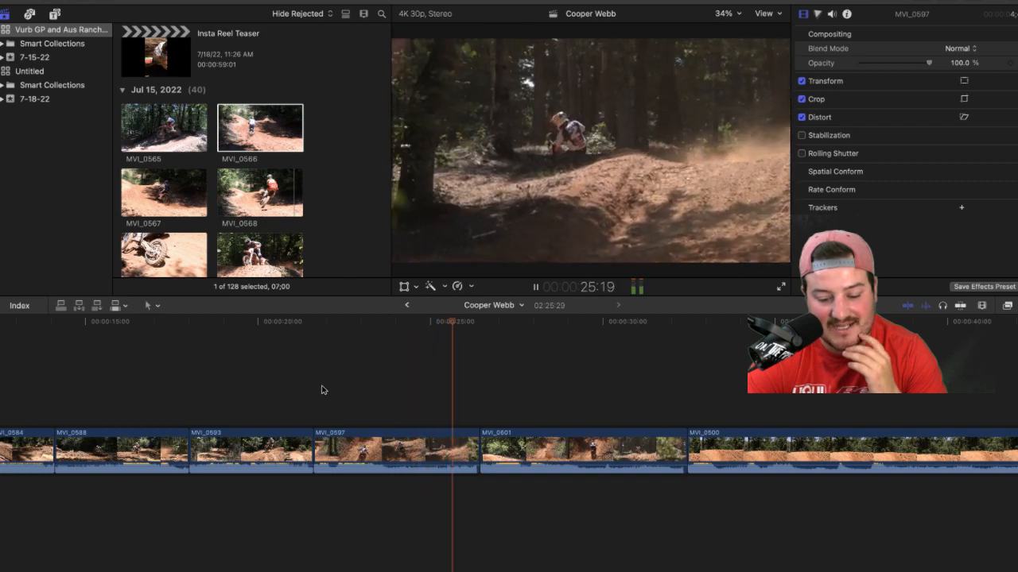
{"action": "key", "text": "space"}
{"action": "key", "text": "space"}
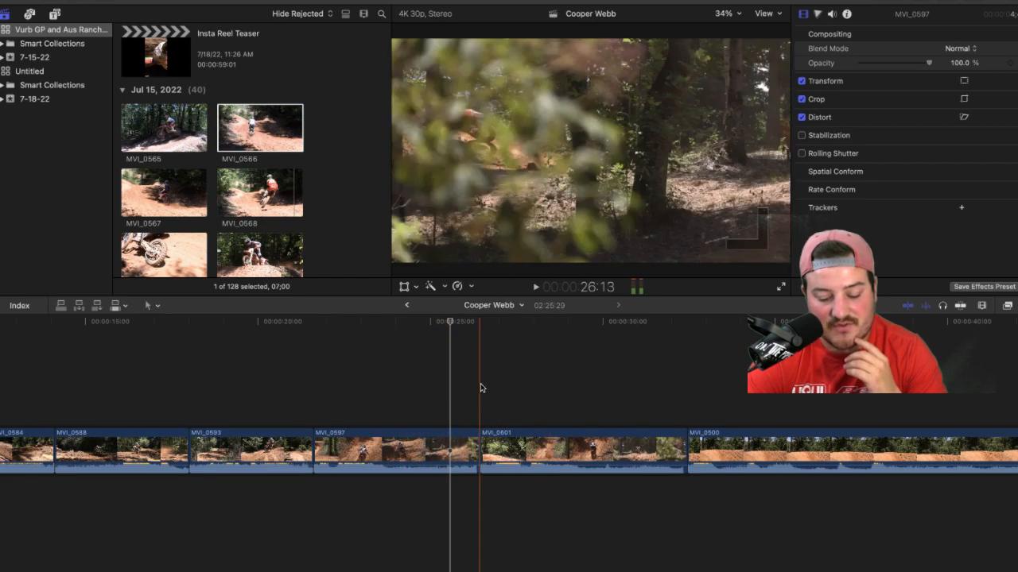
{"action": "key", "text": "space"}
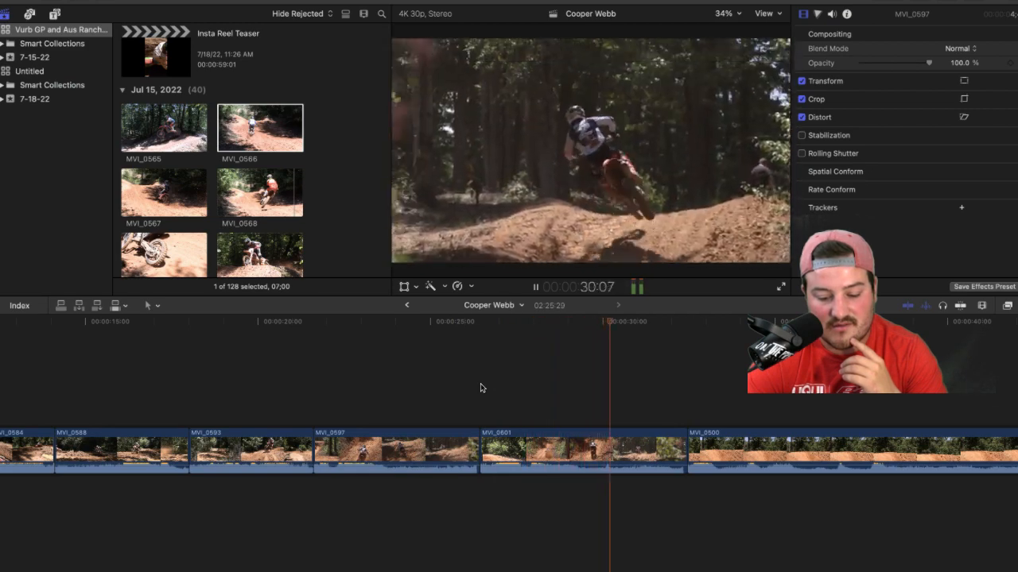
{"action": "key", "text": "space"}
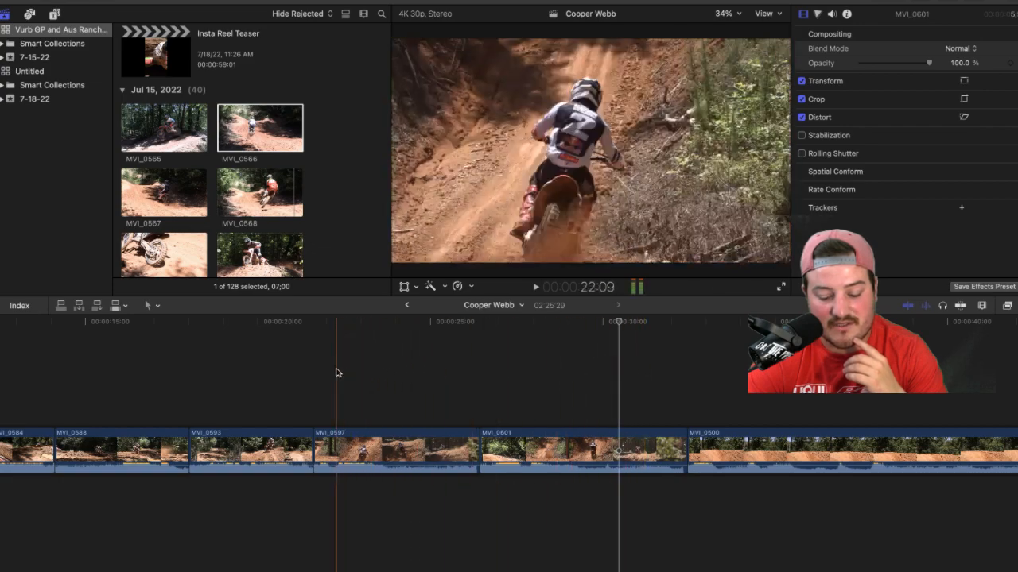
{"action": "key", "text": "space"}
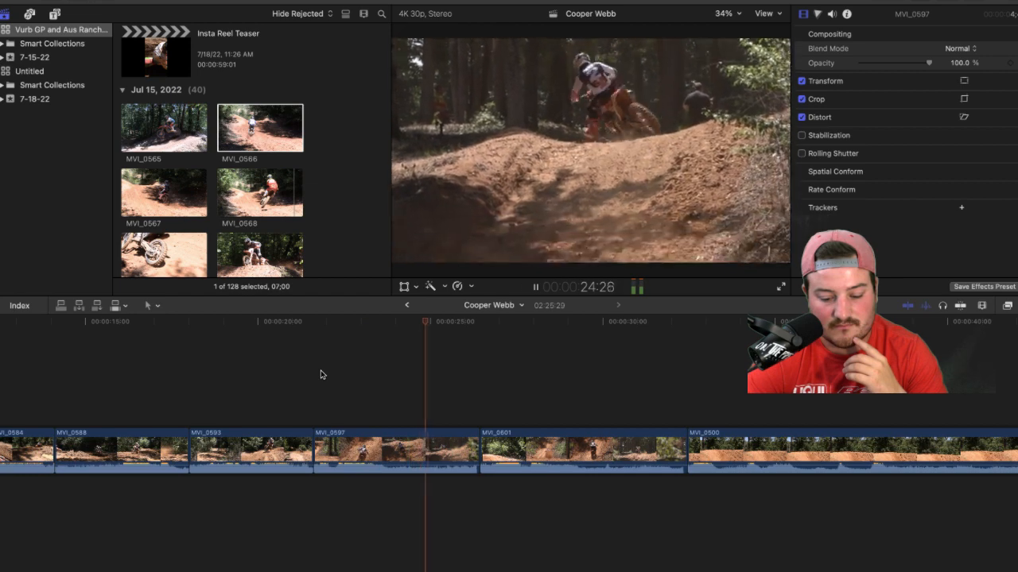
{"action": "key", "text": "space"}
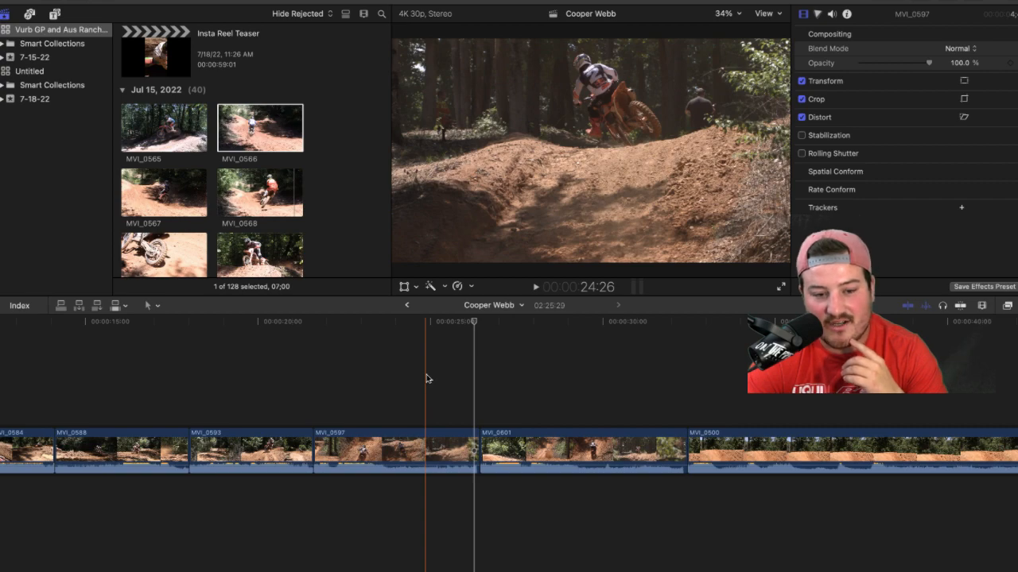
{"action": "key", "text": "space"}
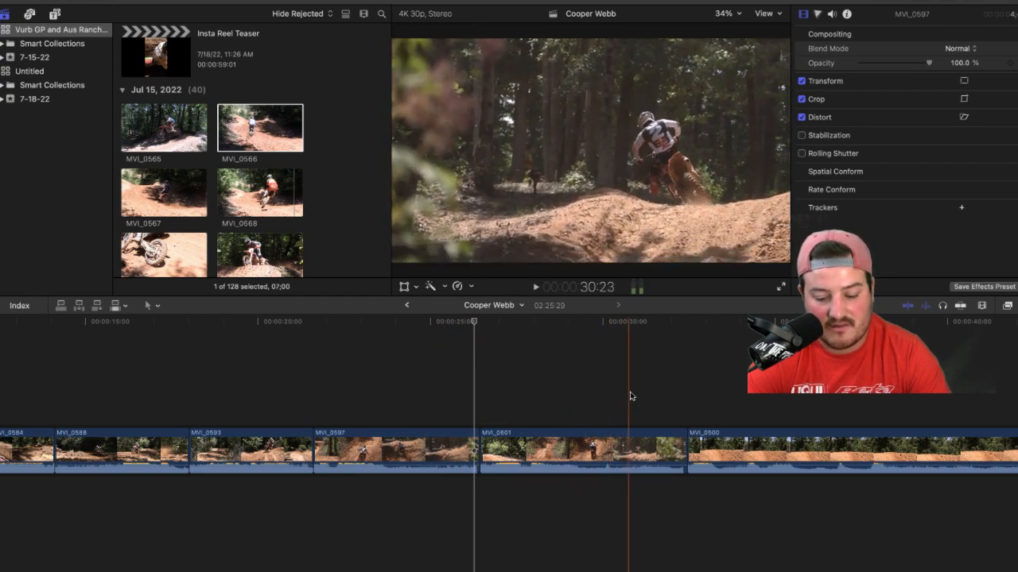
{"action": "left_click", "coordinate": [612, 450]}
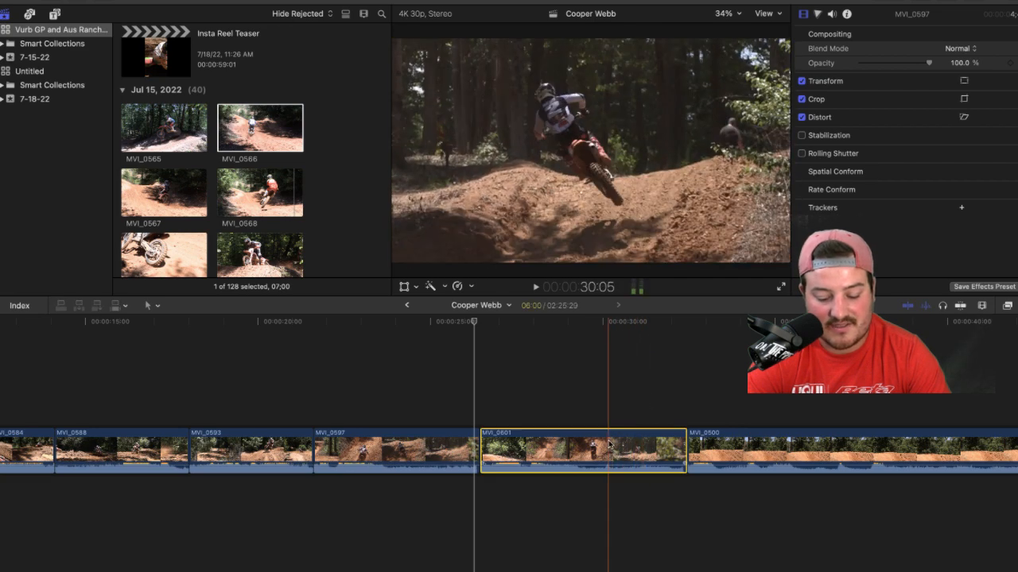
{"action": "key", "text": "Delete"}
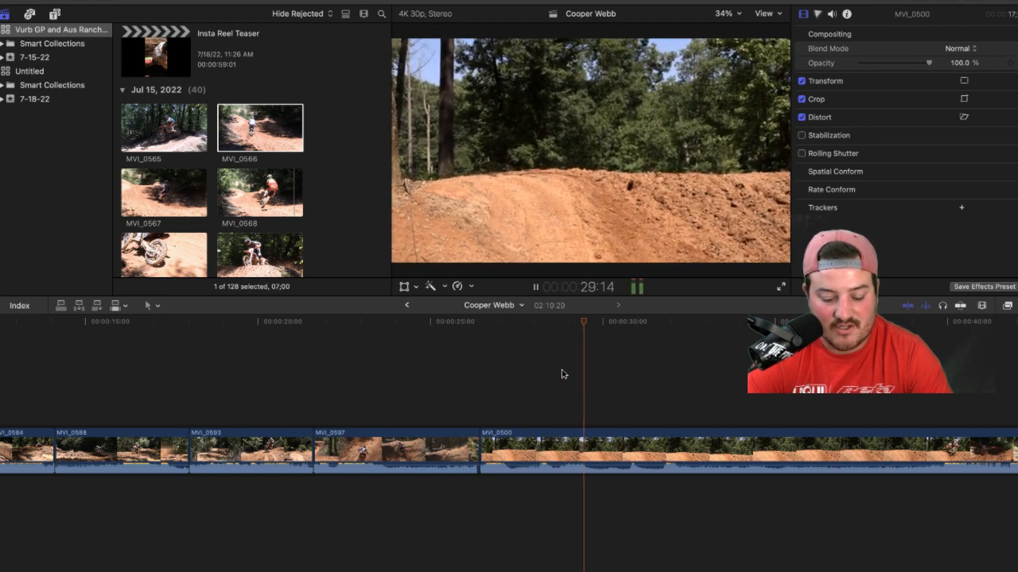
Step: Review MVI_0500 in playback, trimming its start at 39:05 and its end at 30:29
{"action": "scroll", "coordinate": [561, 374], "scroll_direction": "right", "scroll_amount": 5}
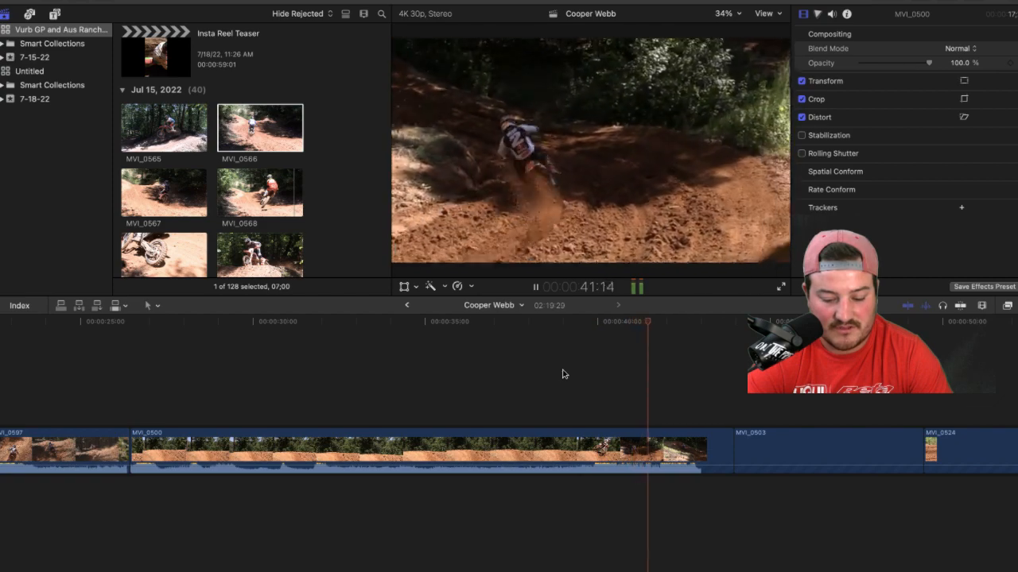
{"action": "key", "text": "space"}
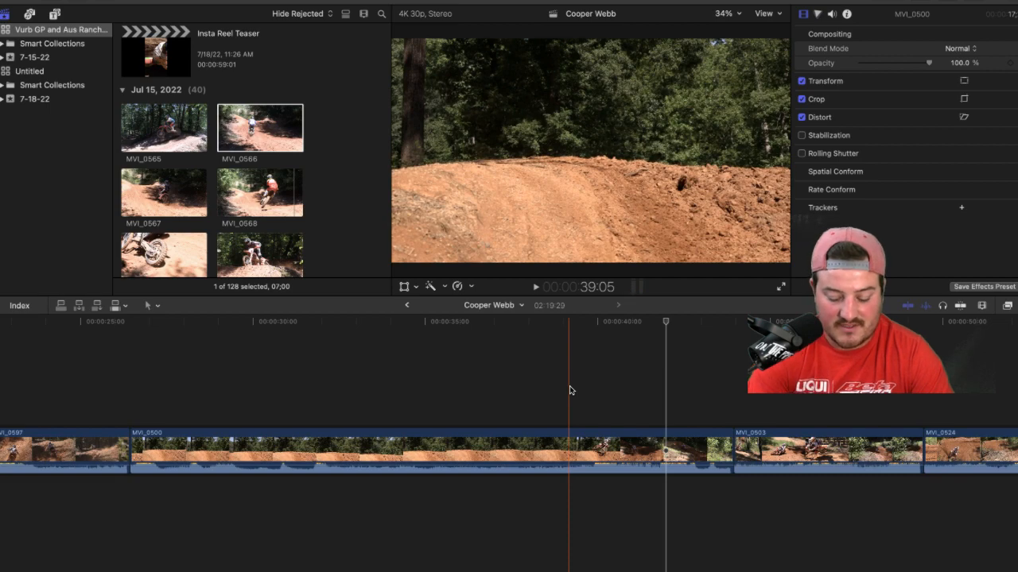
{"action": "key", "text": "alt+bracketleft"}
{"action": "key", "text": "space"}
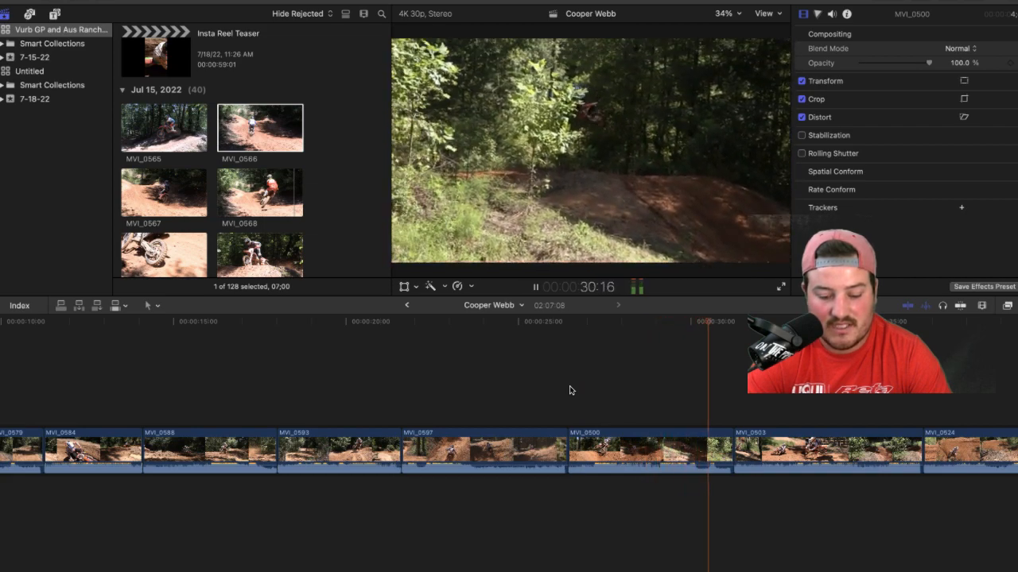
{"action": "key", "text": "space"}
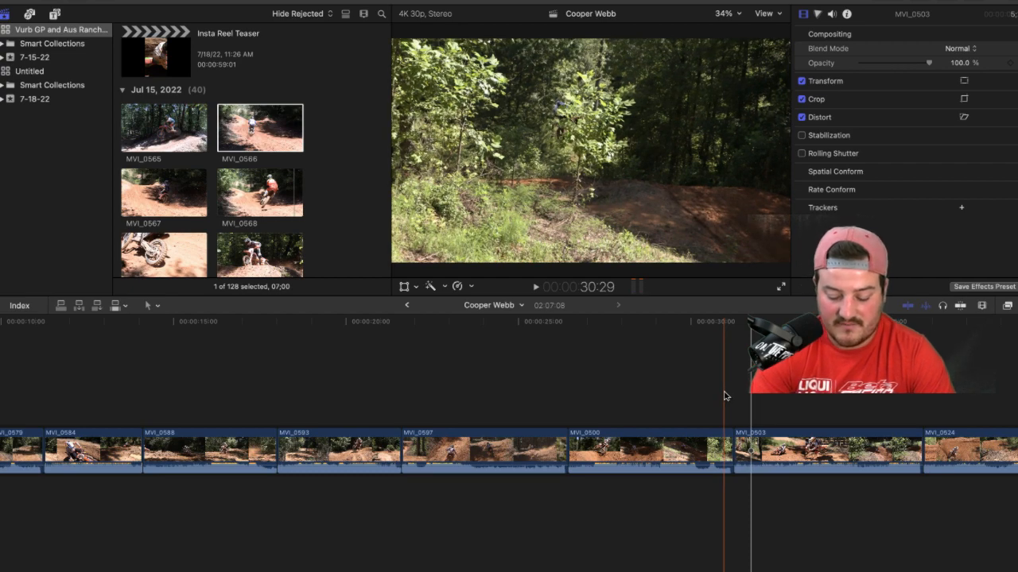
{"action": "key", "text": "alt+bracketright"}
Step: Play back MVI_0503 several times and examine the jump at 33:20, including the bystanders in the background
{"action": "scroll", "coordinate": [724, 396], "scroll_direction": "right", "scroll_amount": 5}
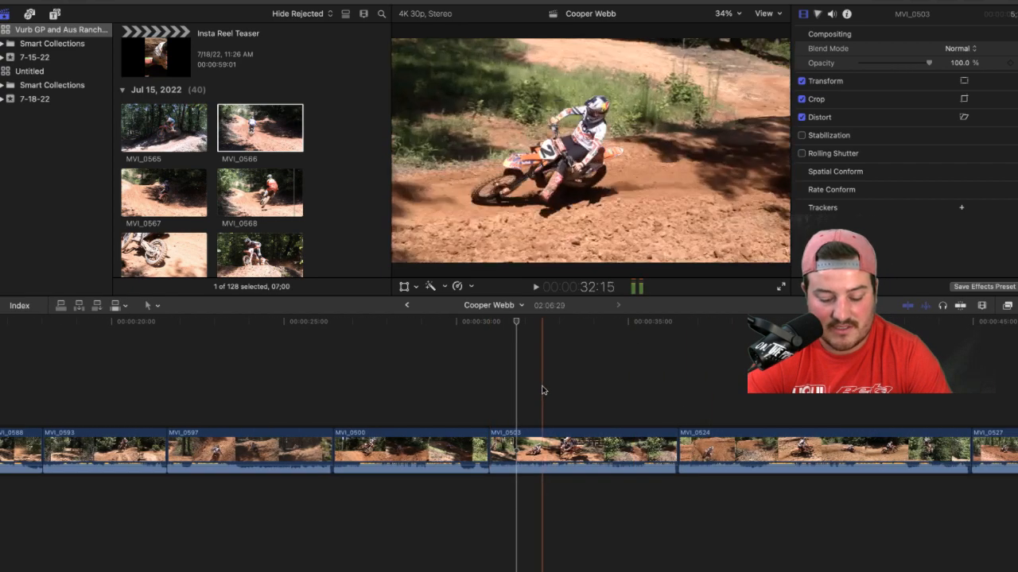
{"action": "key", "text": "space"}
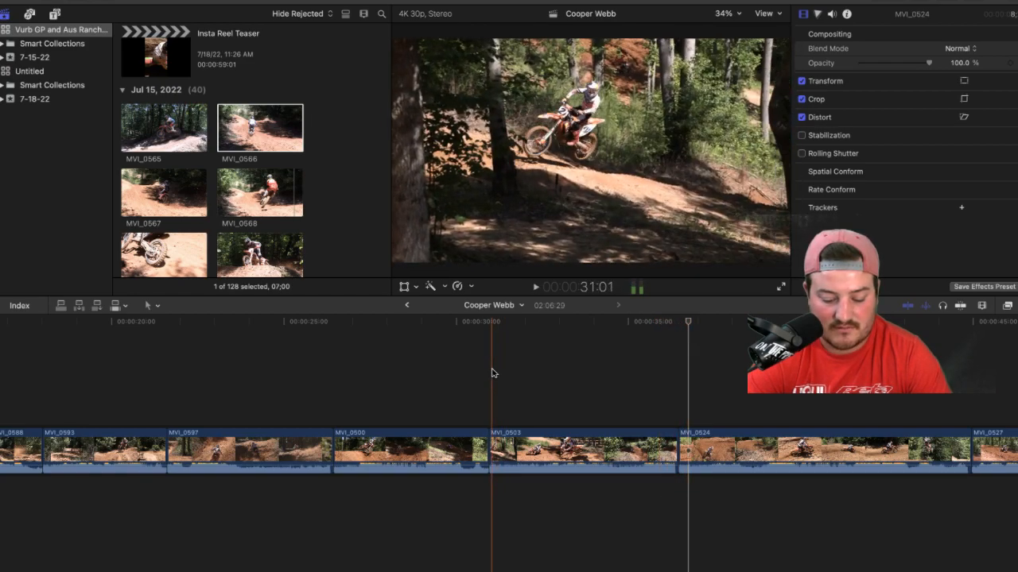
{"action": "key", "text": "space"}
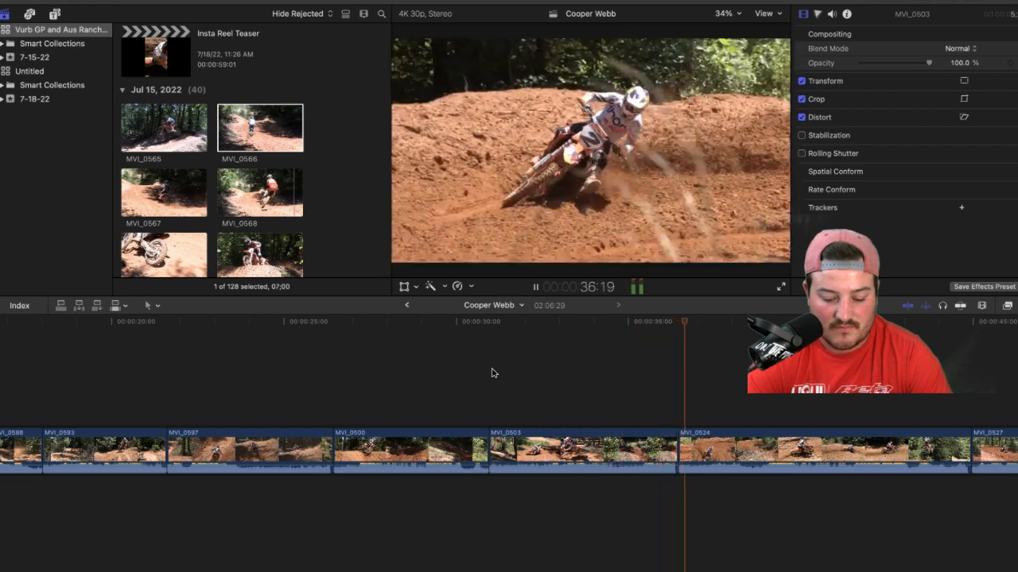
{"action": "key", "text": "space"}
{"action": "left_click", "coordinate": [490, 362]}
{"action": "key", "text": "space"}
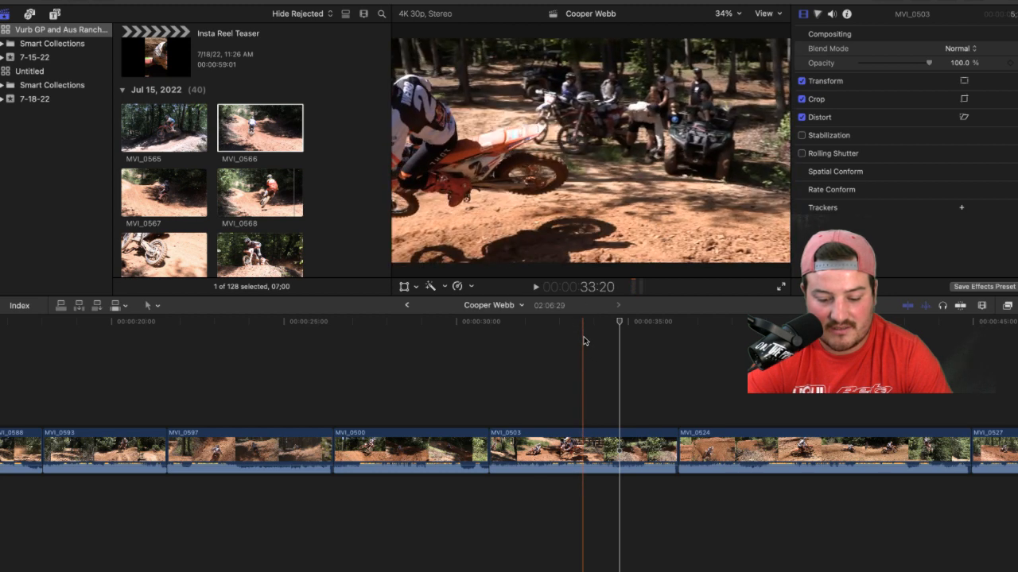
{"action": "left_click", "coordinate": [584, 340]}
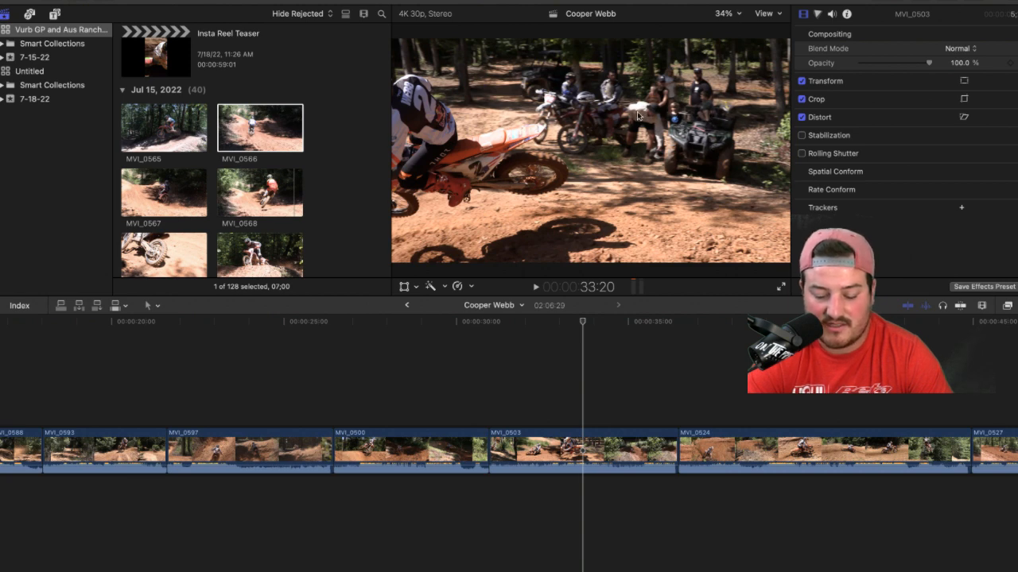
Step: Play MVI_0503 on from 33:20 and delete the clip from the timeline
{"action": "key", "text": "space"}
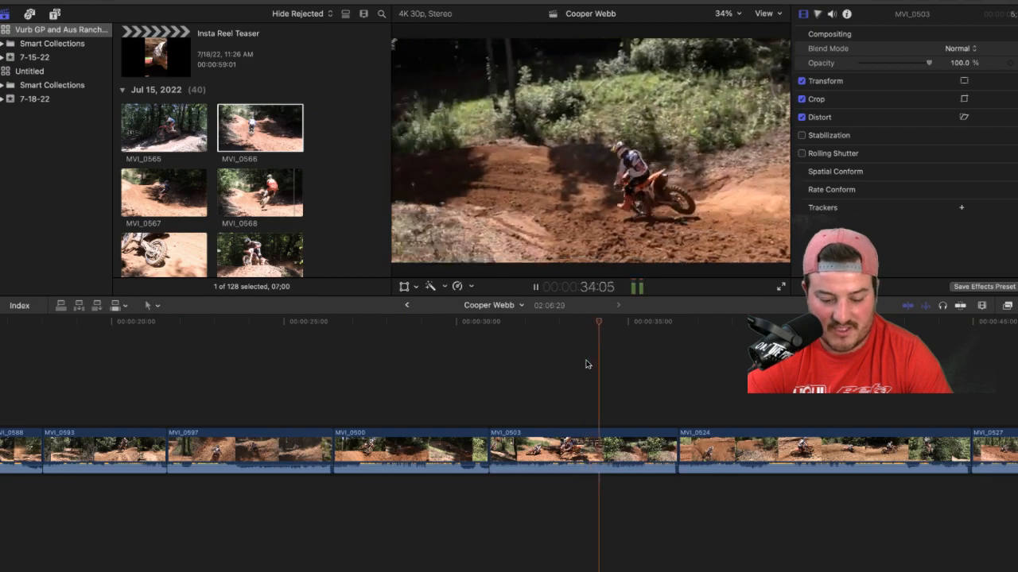
{"action": "key", "text": "space"}
{"action": "left_click", "coordinate": [584, 459]}
{"action": "key", "text": "Delete"}
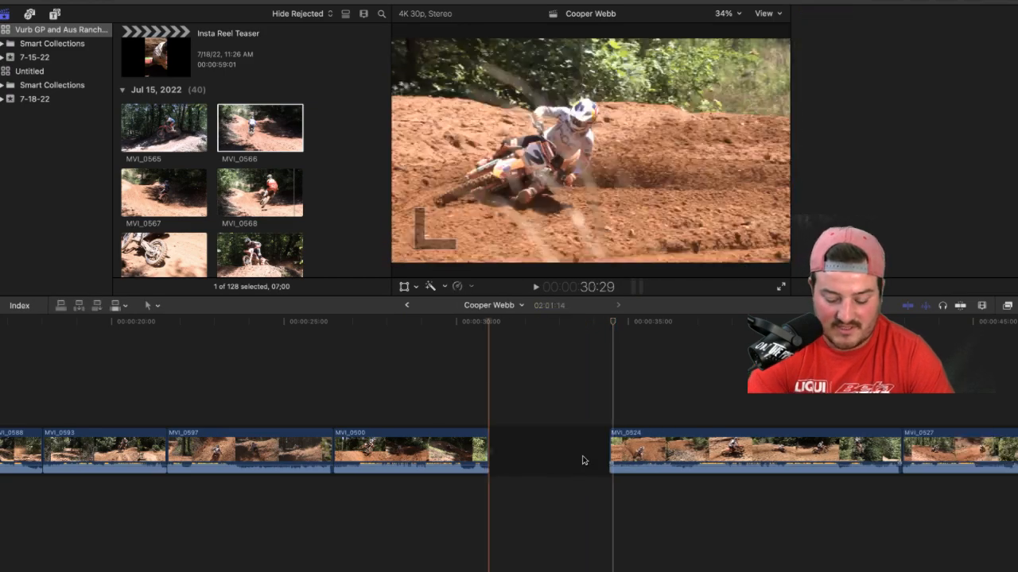
Step: Play back MVI_0524 several times, and play on through MVI_0527 and MVI_0531 into MVI_0534
{"action": "key", "text": "space"}
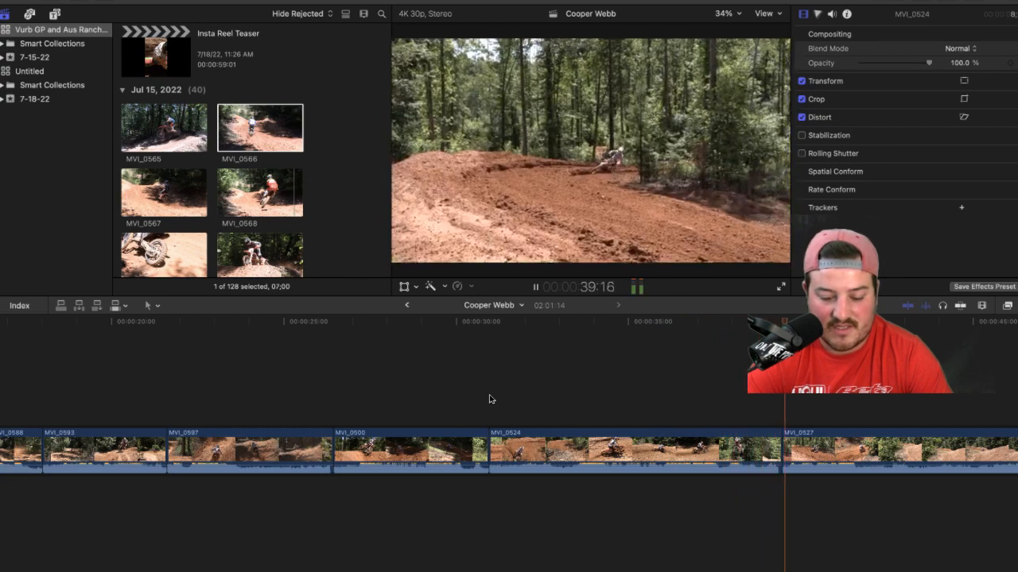
{"action": "key", "text": "space"}
{"action": "scroll", "coordinate": [490, 399], "scroll_direction": "right", "scroll_amount": 3}
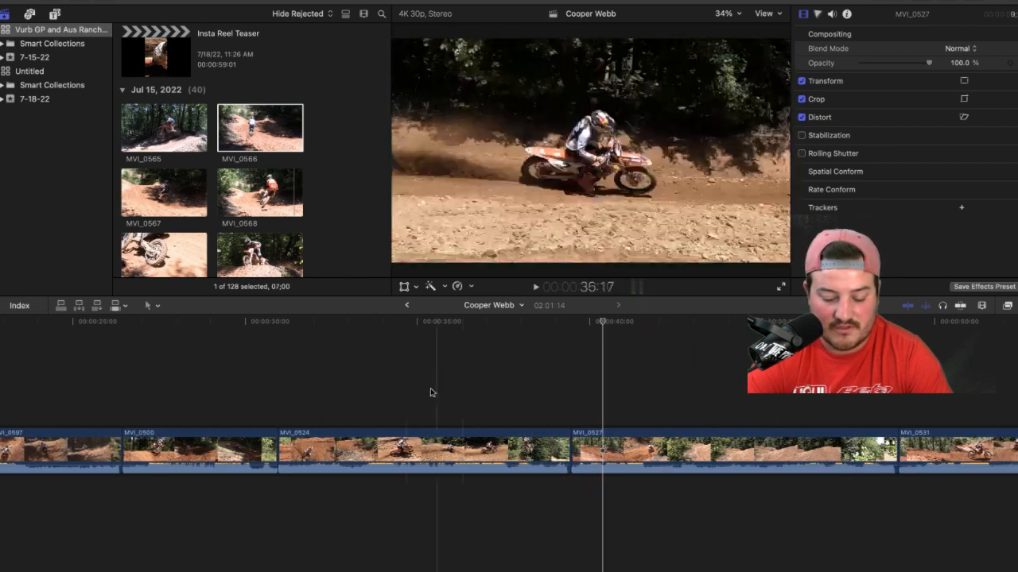
{"action": "key", "text": "space"}
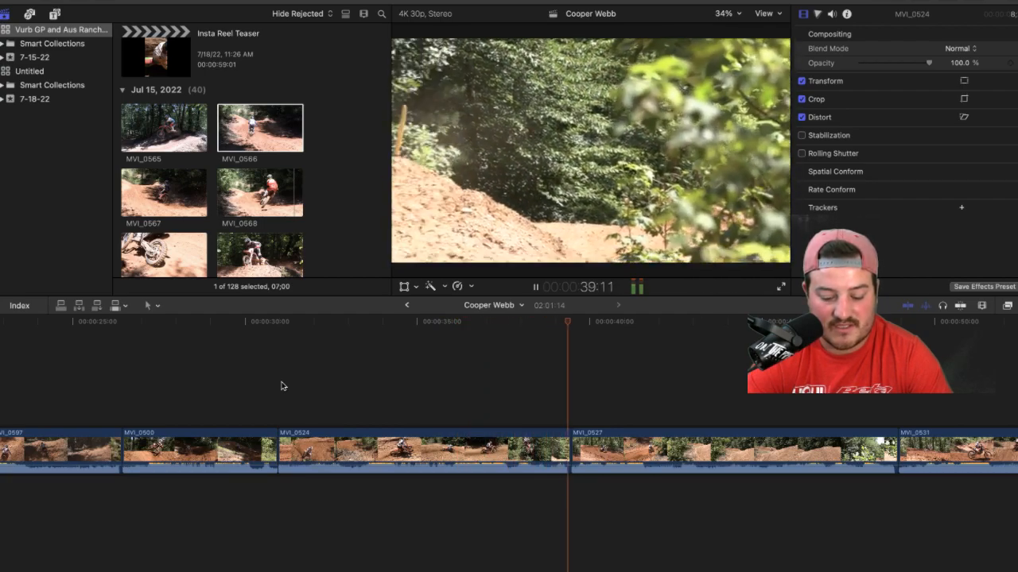
{"action": "scroll", "coordinate": [282, 387], "scroll_direction": "right", "scroll_amount": 5}
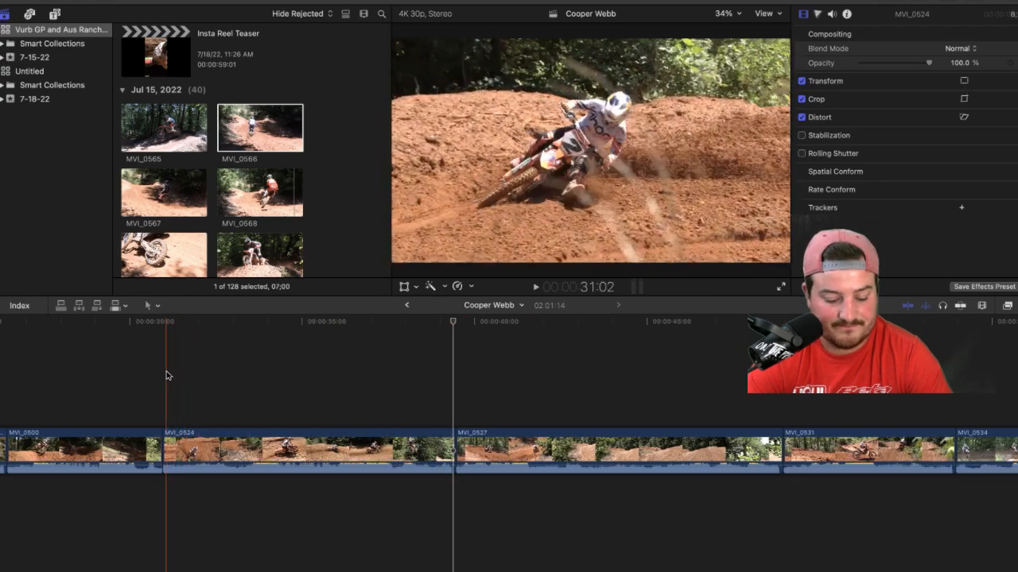
{"action": "key", "text": "space"}
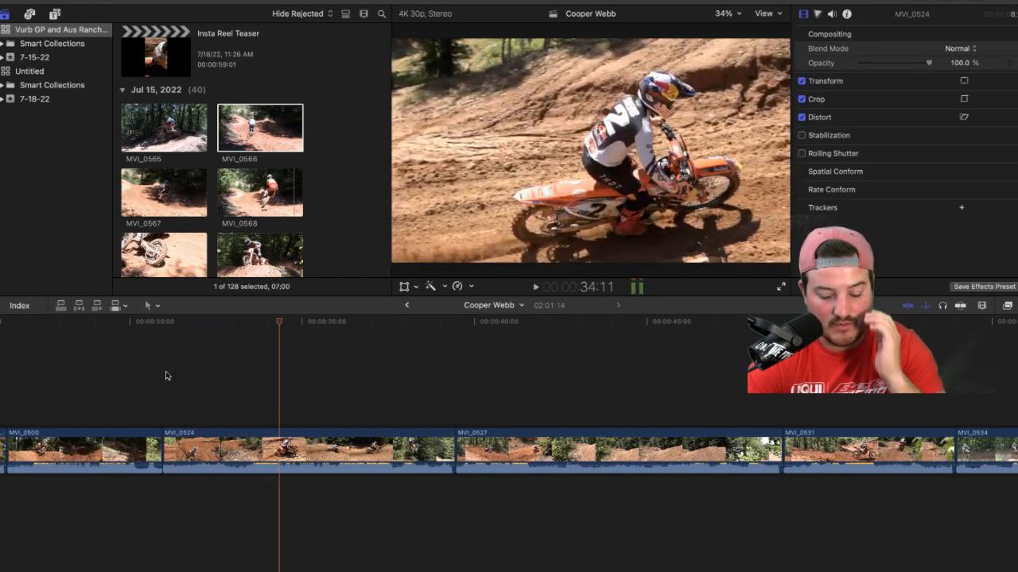
{"action": "key", "text": "space"}
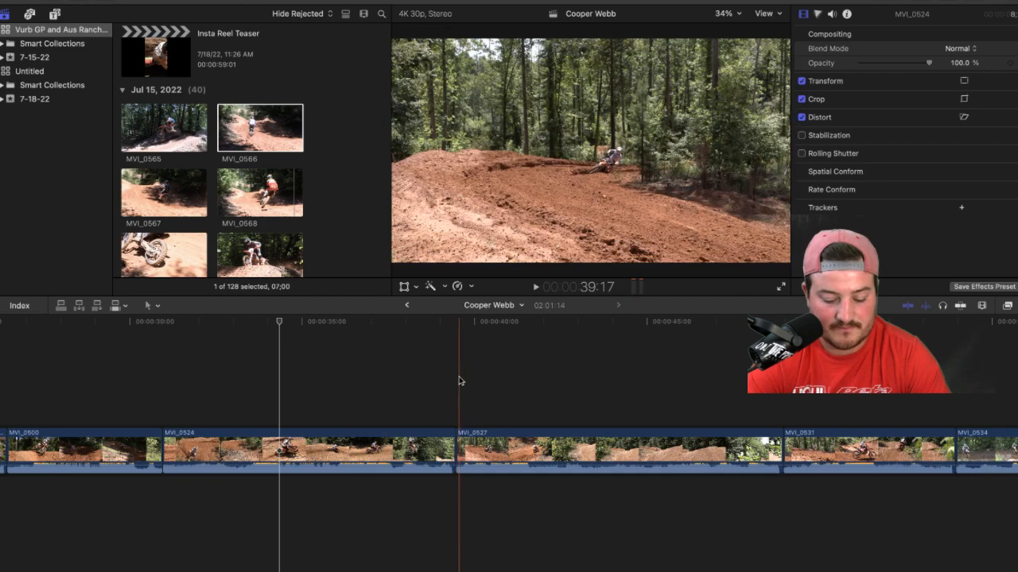
{"action": "key", "text": "space"}
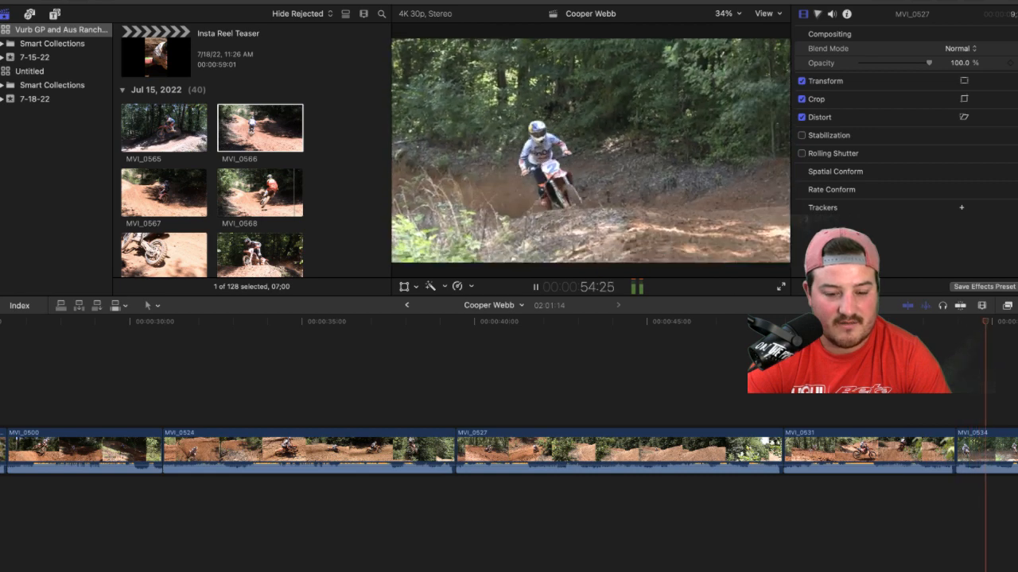
{"action": "key", "text": "space"}
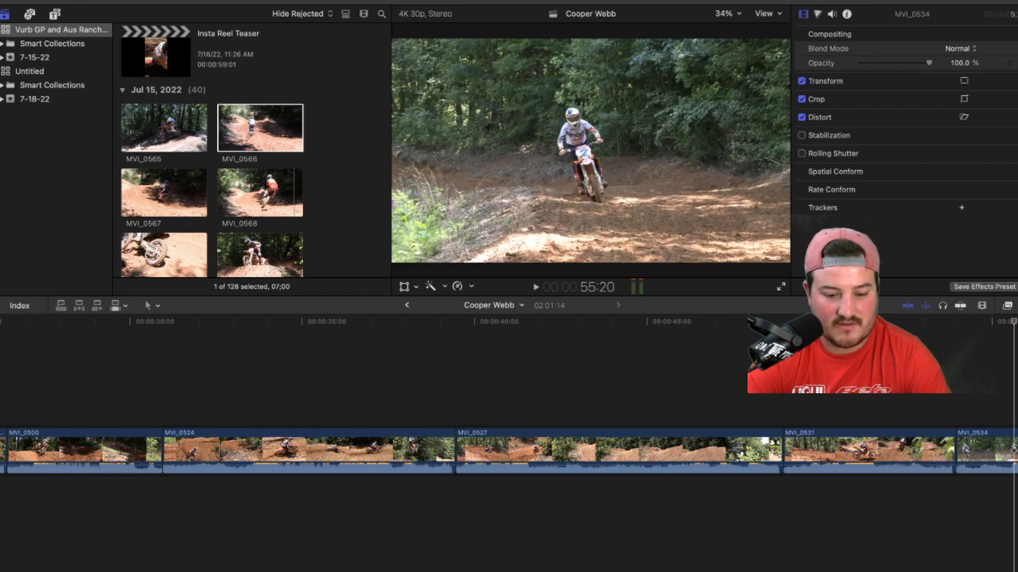
Step: Play part of MVI_0500 again and zoom the timeline out to see the assembled clips
{"action": "key", "text": "super+Tab"}
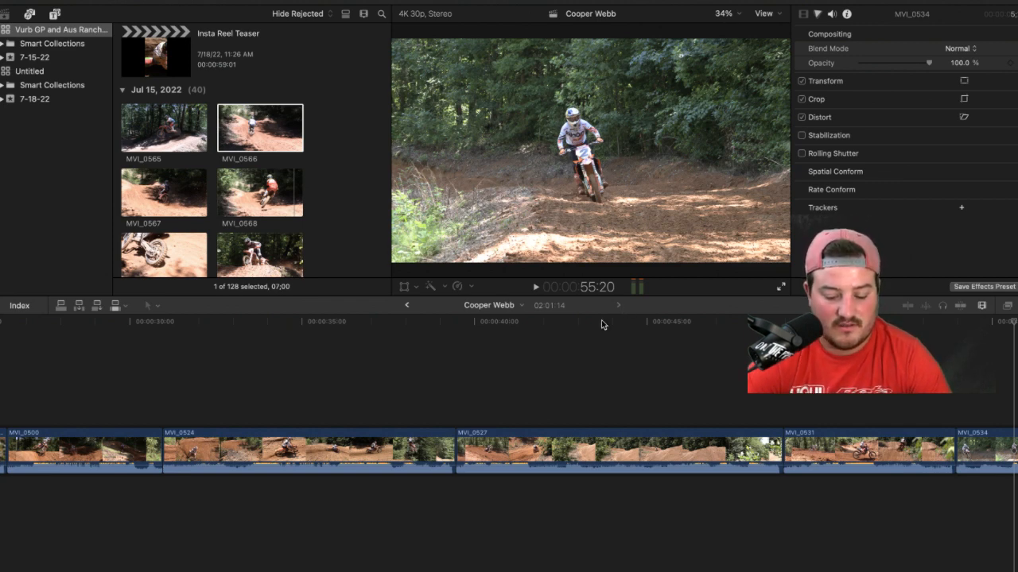
{"action": "left_click", "coordinate": [427, 370]}
{"action": "scroll", "coordinate": [256, 370], "scroll_direction": "left", "scroll_amount": 5}
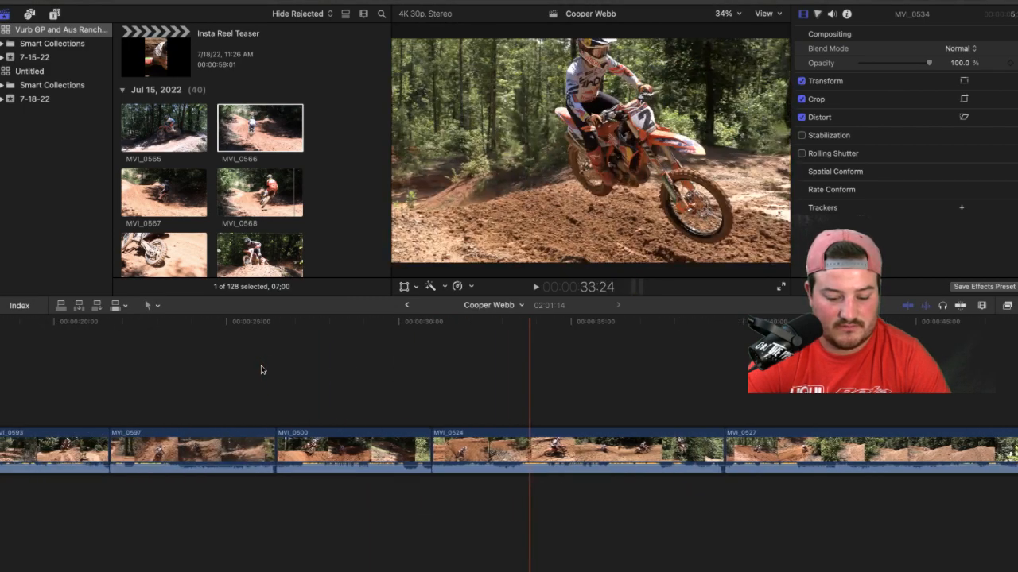
{"action": "key", "text": "space"}
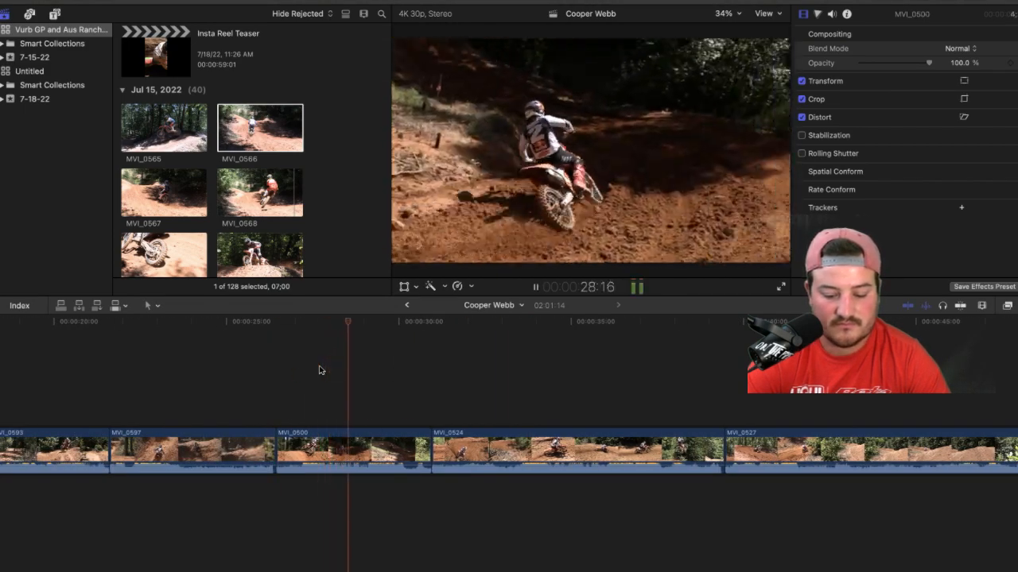
{"action": "key", "text": "space"}
{"action": "key", "text": "super+minus"}
{"action": "key", "text": "super+minus"}
{"action": "key", "text": "super+minus"}
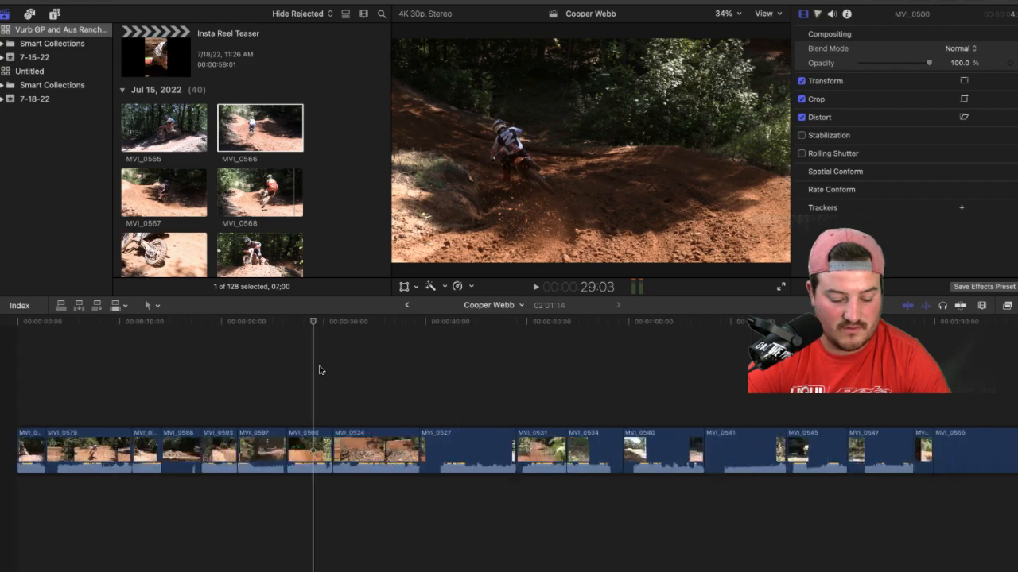
Step: Play the edit from MVI_0588 through MVI_0527 to examine how the remaining shots follow one another
{"action": "key", "text": "space"}
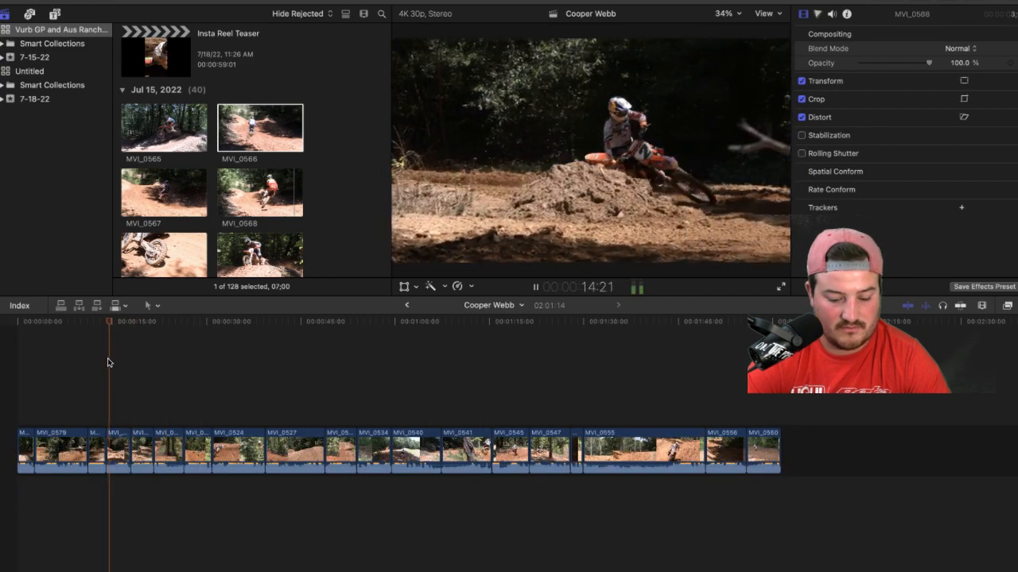
{"action": "key", "text": "super+equal"}
{"action": "key", "text": "super+equal"}
{"action": "key", "text": "super+equal"}
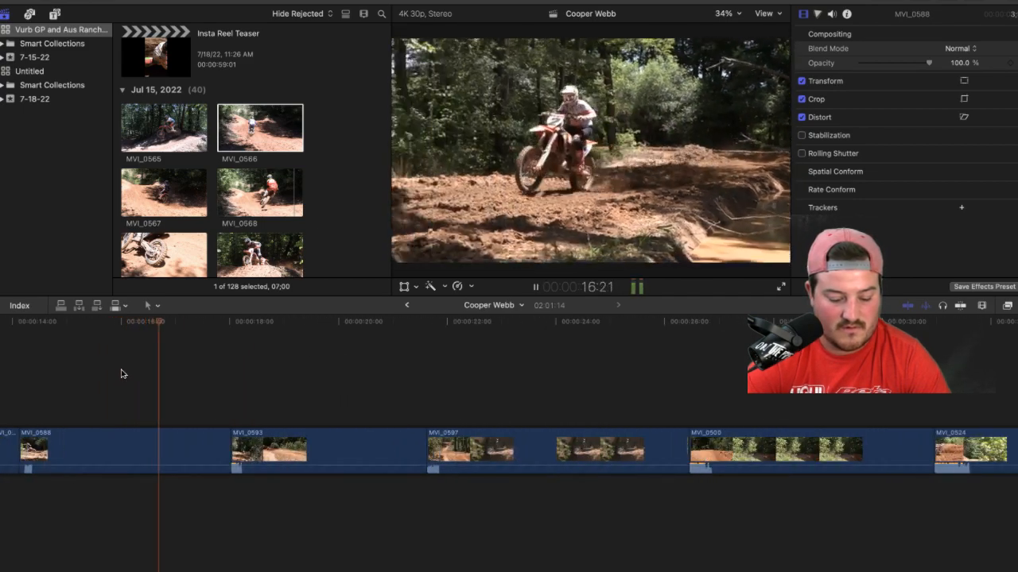
{"action": "key", "text": "super+minus"}
{"action": "key", "text": "super+minus"}
{"action": "key", "text": "super+minus"}
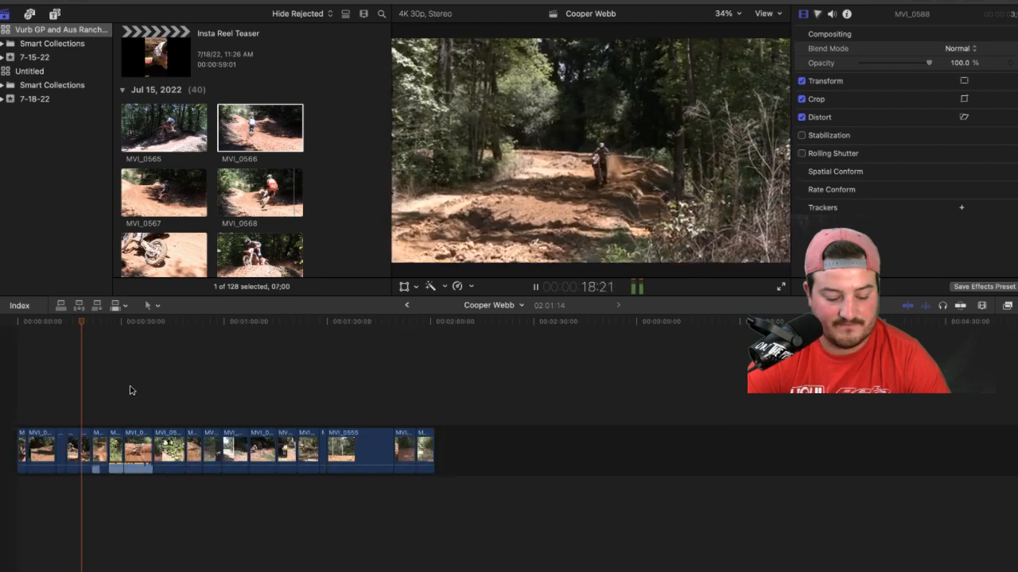
{"action": "key", "text": "super+equal"}
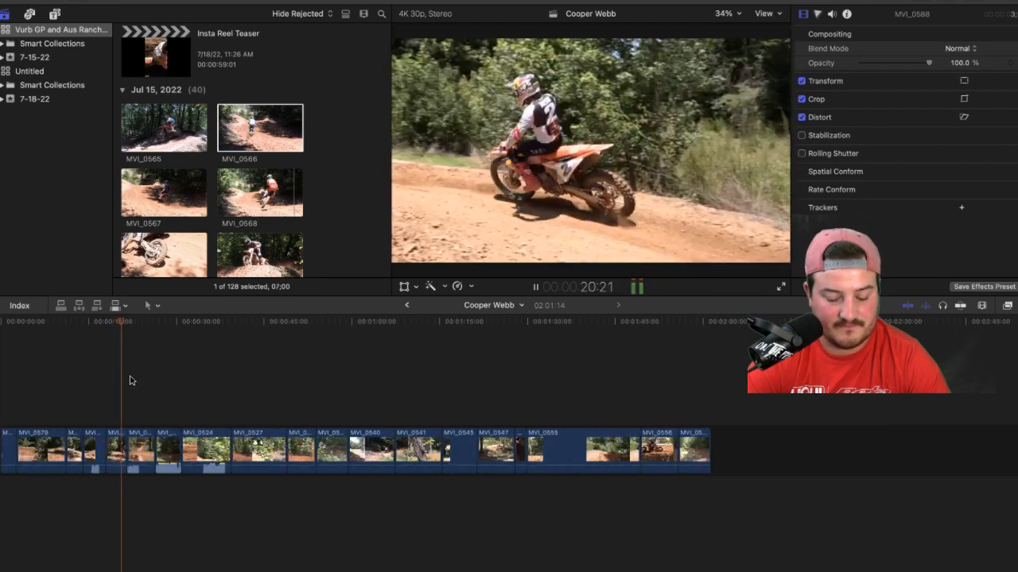
{"action": "key", "text": "super+equal"}
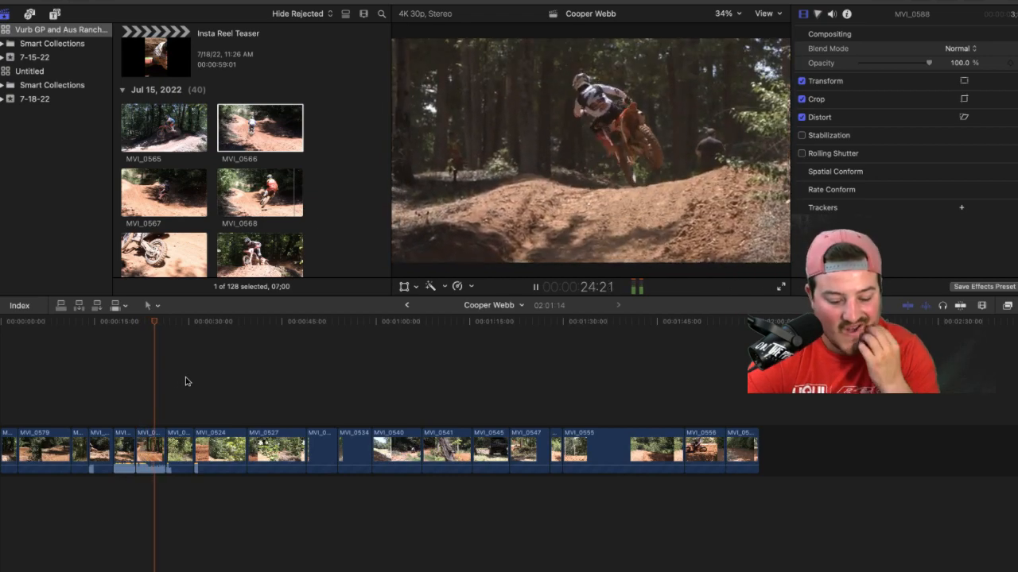
{"action": "key", "text": "super+equal"}
{"action": "scroll", "coordinate": [186, 372], "scroll_direction": "right", "scroll_amount": 5}
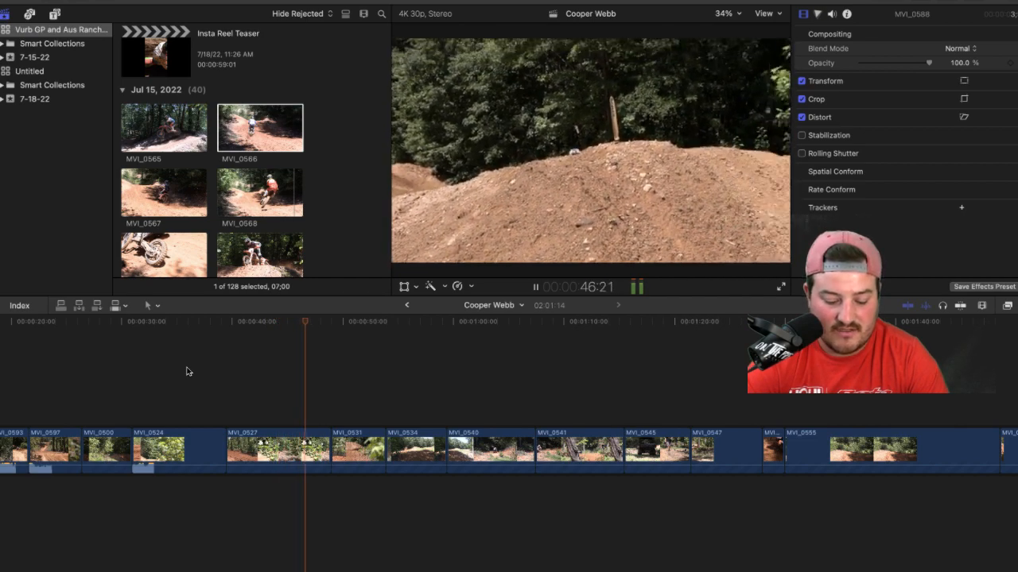
{"action": "key", "text": "space"}
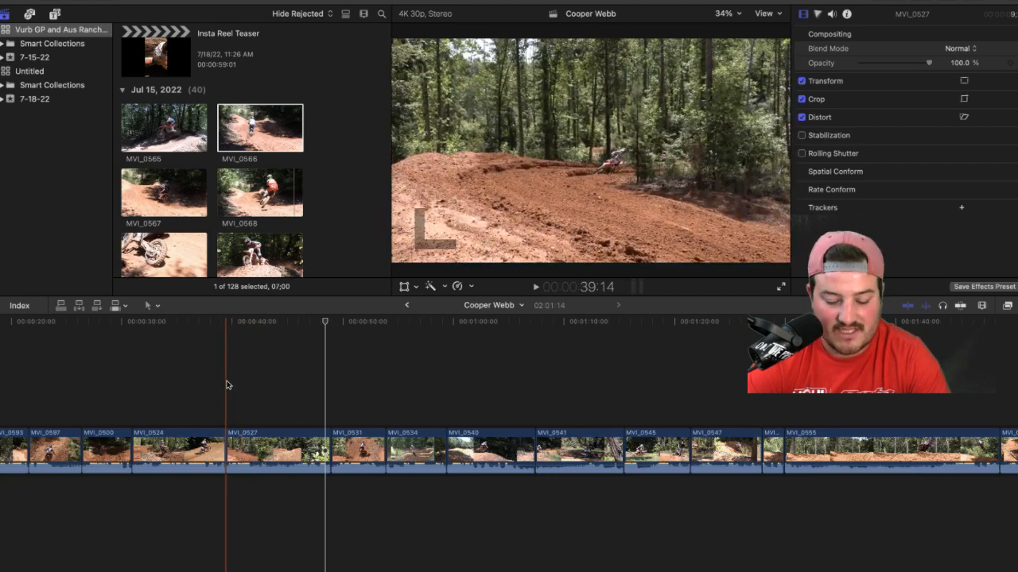
Step: Replay MVI_0527 from its start at 39:14 and examine where the rider disappears behind the trees and dirt mound
{"action": "key", "text": "space"}
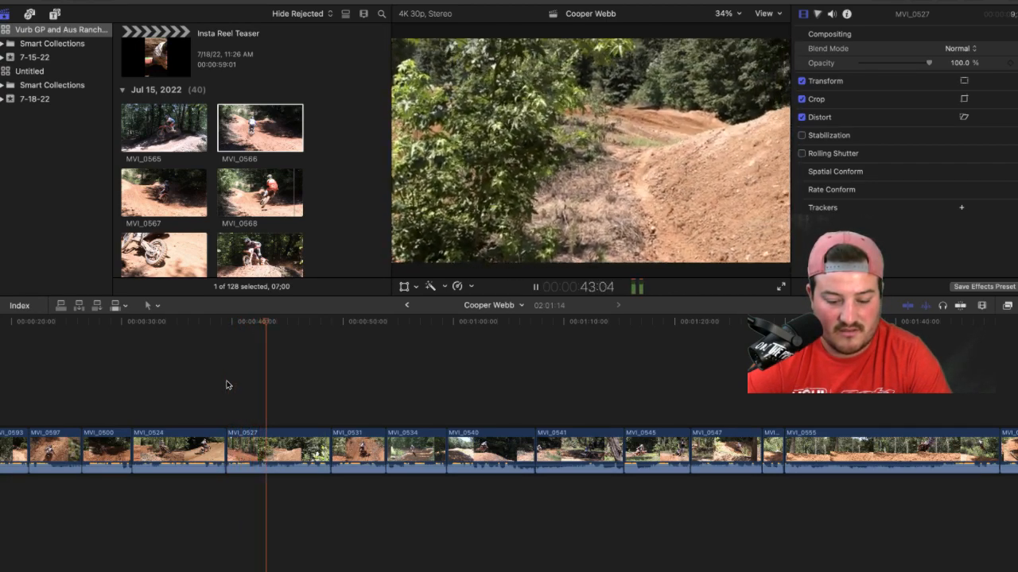
{"action": "left_click", "coordinate": [287, 449]}
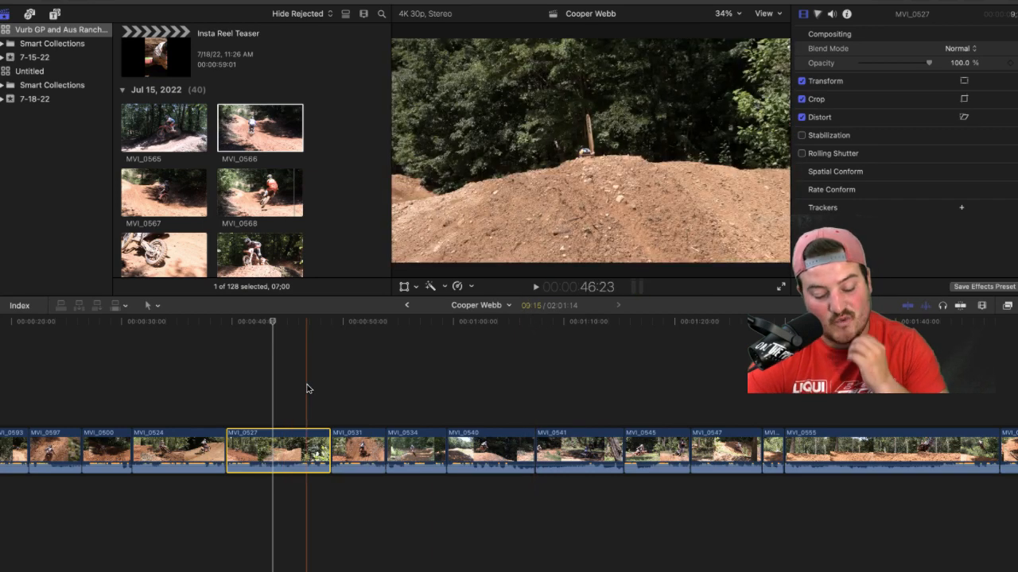
{"action": "key", "text": "super+equal"}
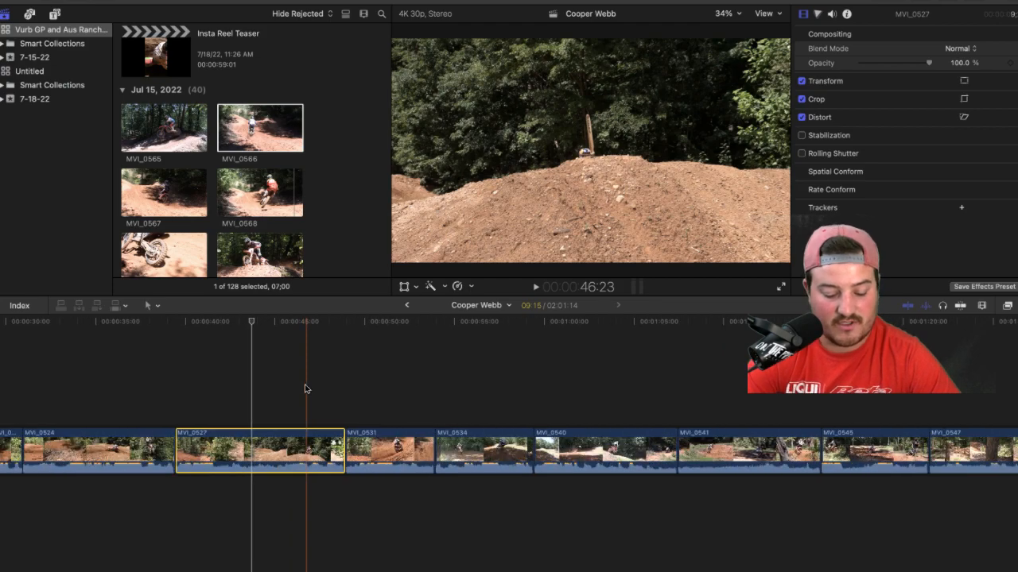
{"action": "key", "text": "space"}
{"action": "key", "text": "space"}
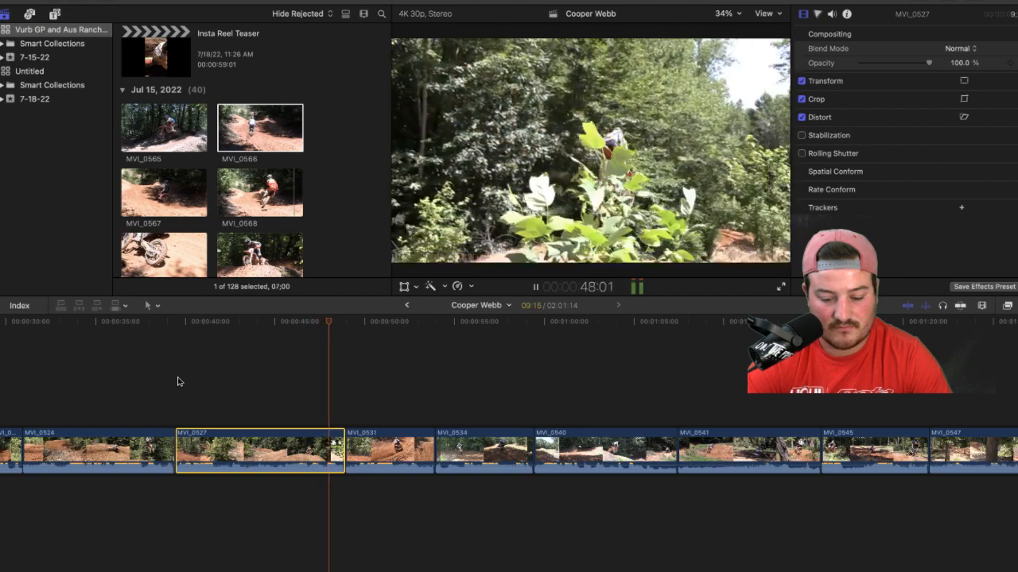
{"action": "key", "text": "space"}
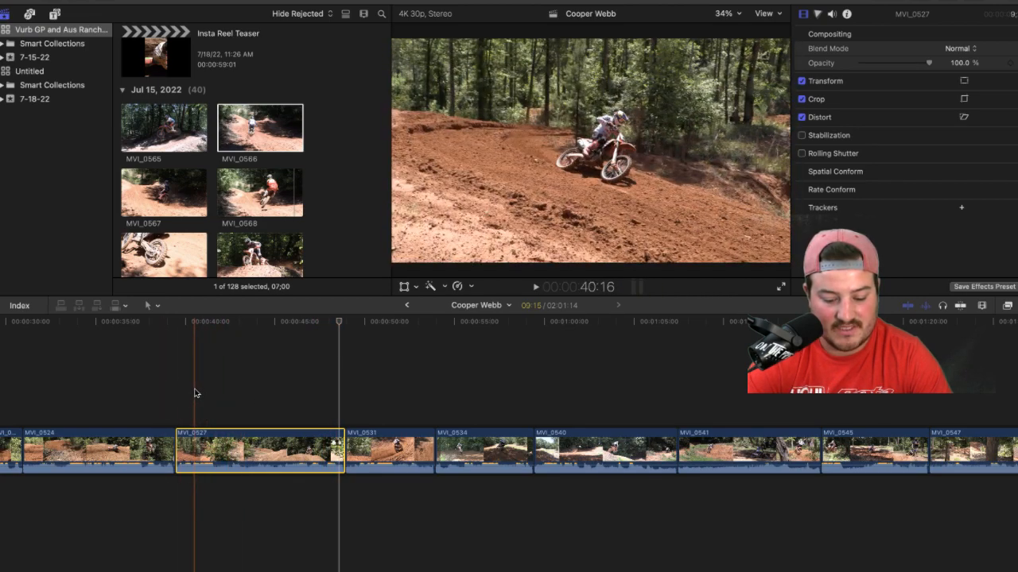
{"action": "key", "text": "space"}
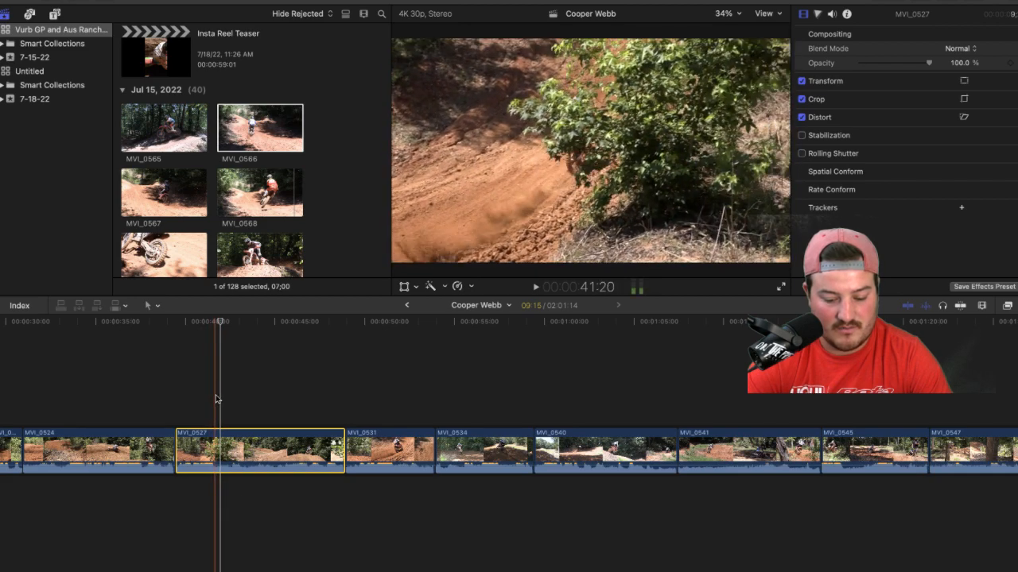
Step: Split MVI_0527 at 41:21 and 45:03 and speed up the segment between the cuts to a 13-frame duration
{"action": "left_click", "coordinate": [217, 399]}
{"action": "left_click", "coordinate": [217, 437]}
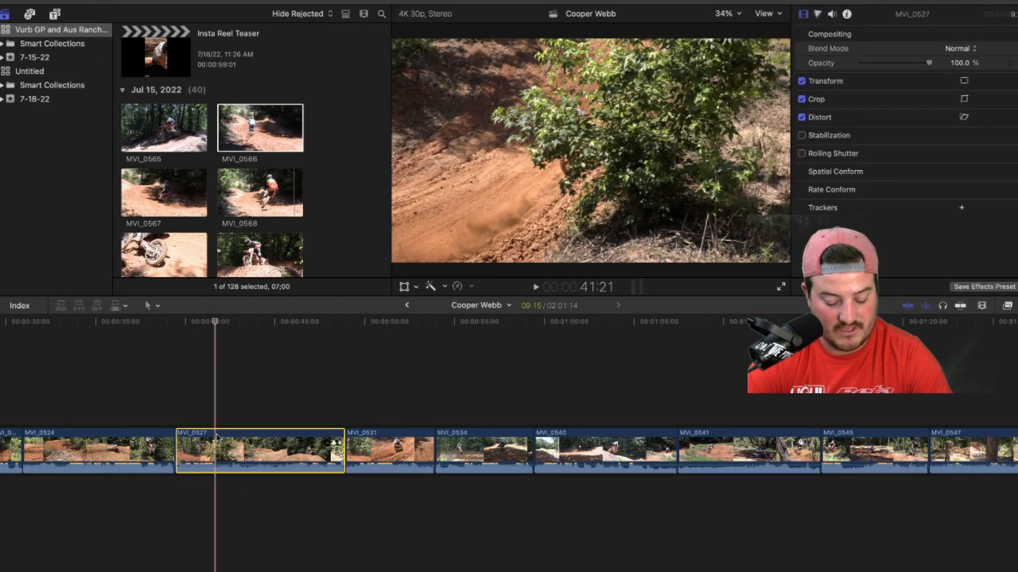
{"action": "key", "text": "super+b"}
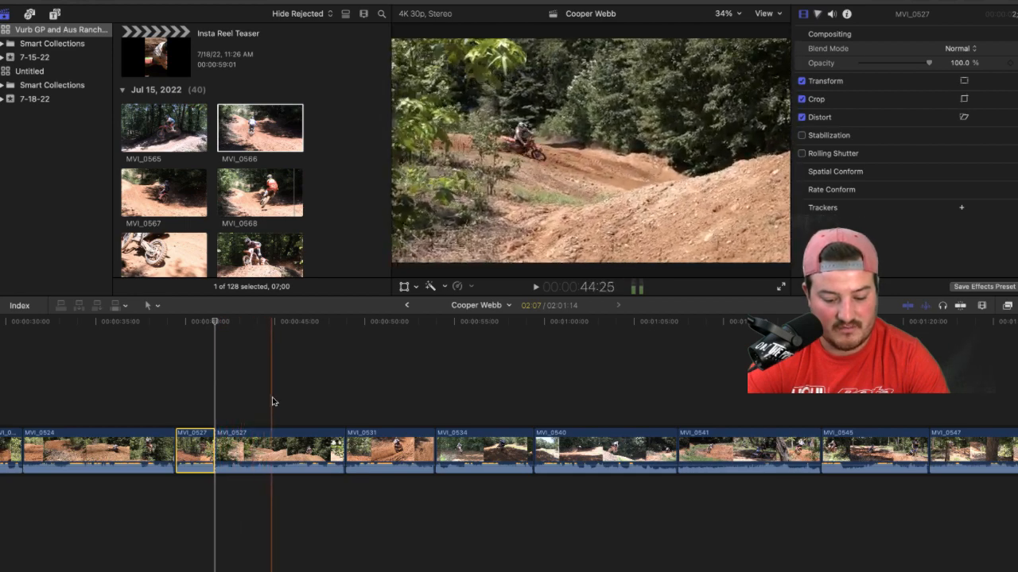
{"action": "left_click", "coordinate": [277, 402]}
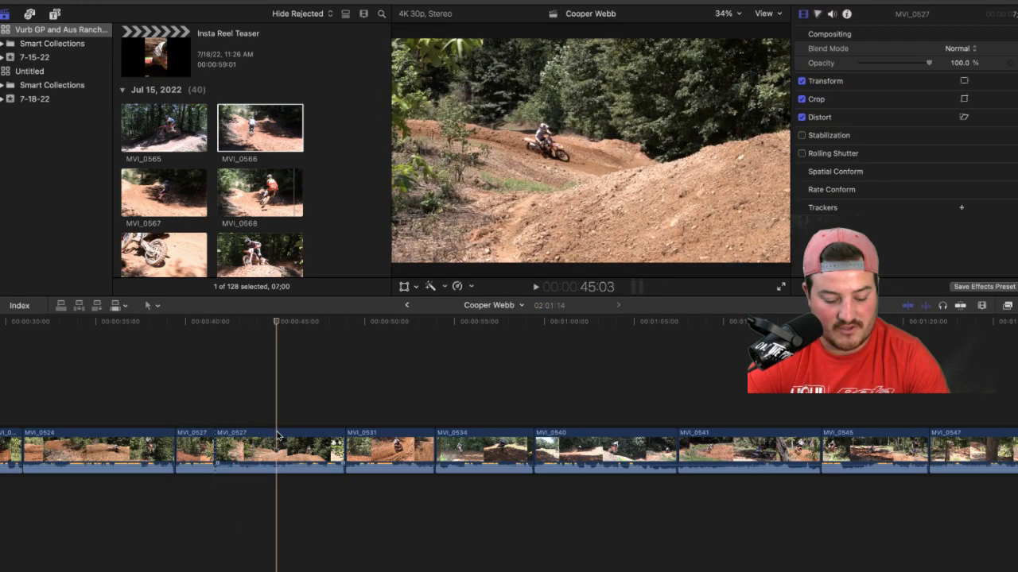
{"action": "left_click", "coordinate": [277, 434]}
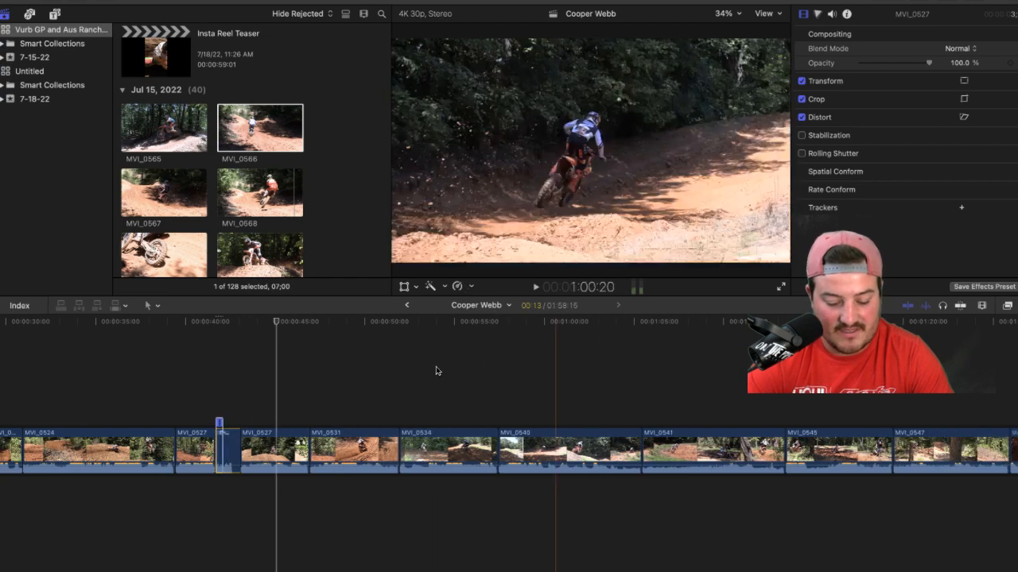
Step: Play the sped-up section of MVI_0527 several times, undo its last speed increase and play the section again
{"action": "key", "text": "space"}
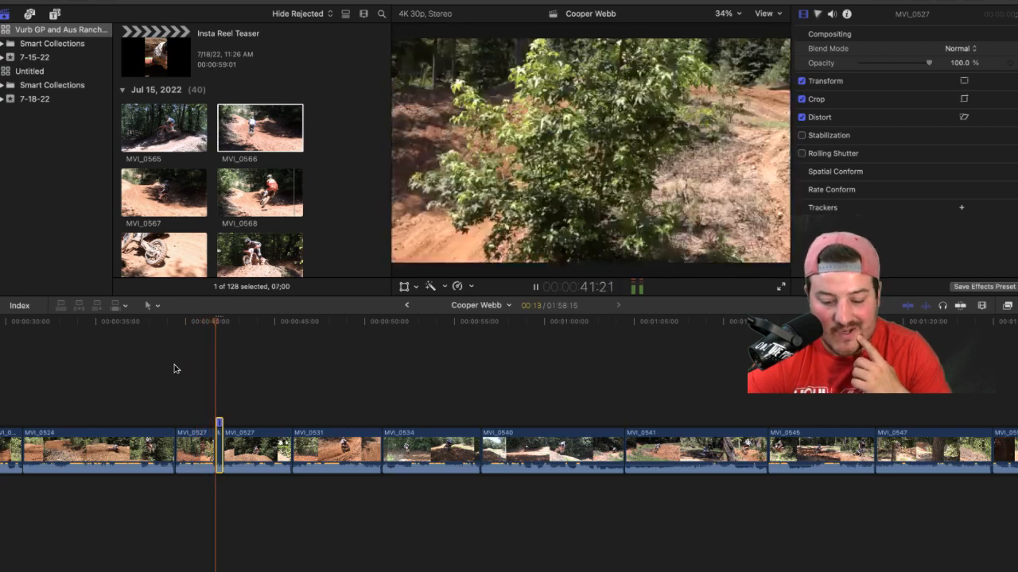
{"action": "key", "text": "space"}
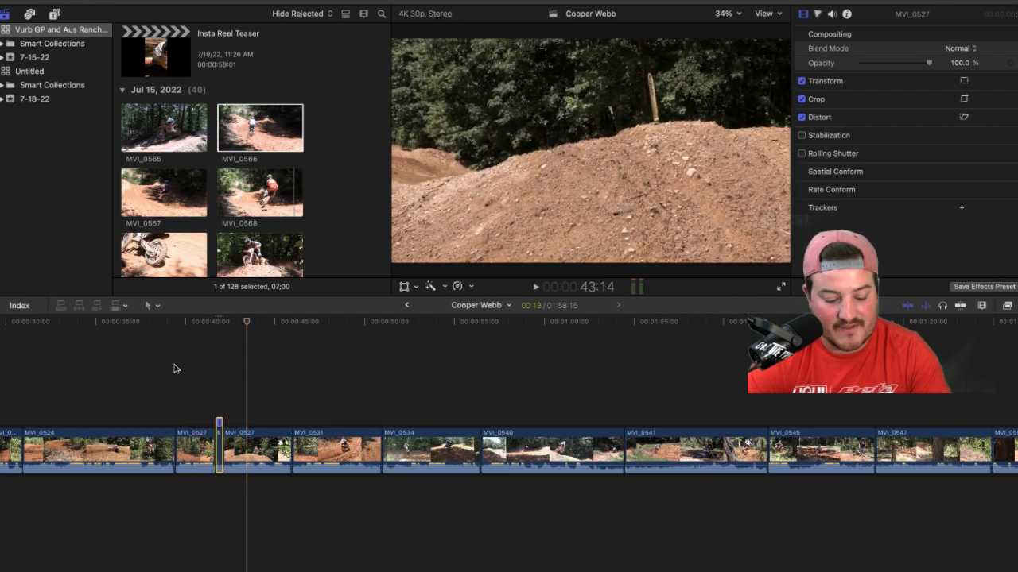
{"action": "key", "text": "space"}
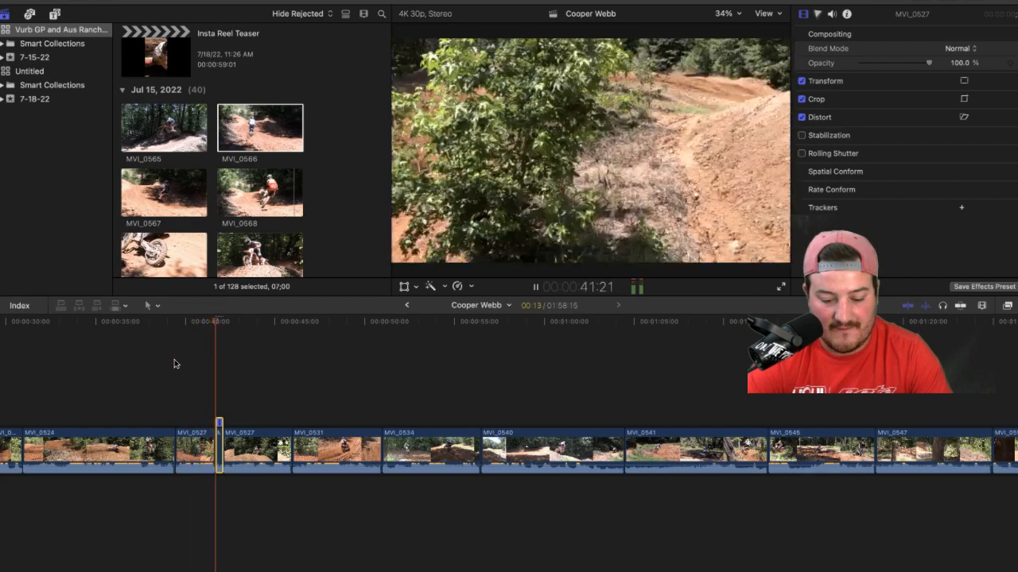
{"action": "key", "text": "space"}
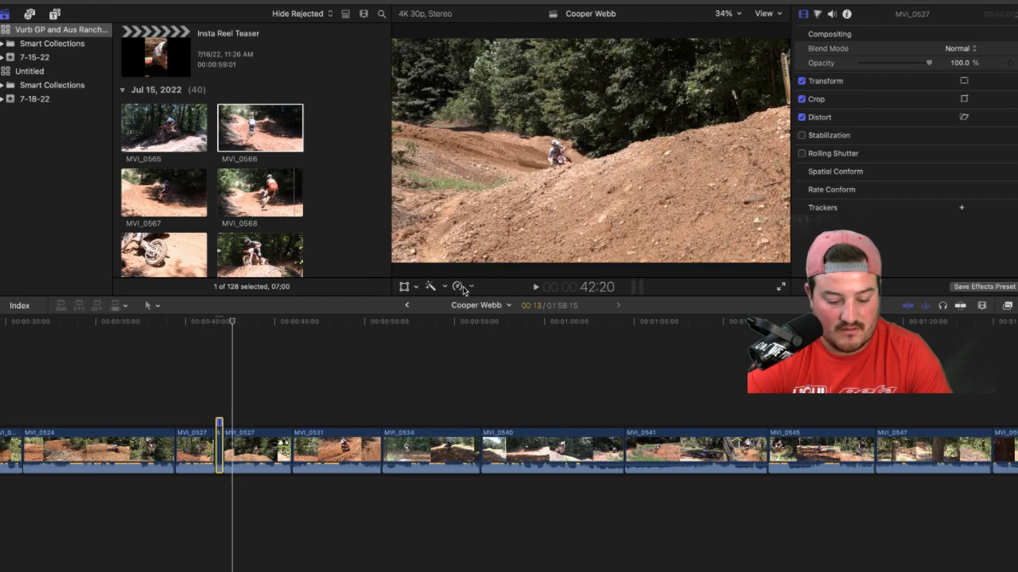
{"action": "key", "text": "super+z"}
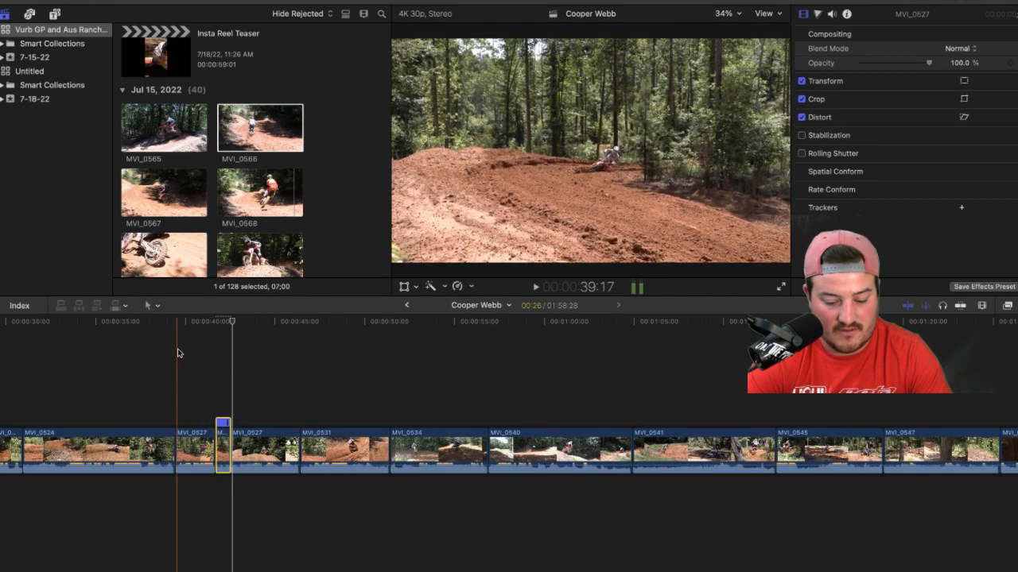
{"action": "key", "text": "space"}
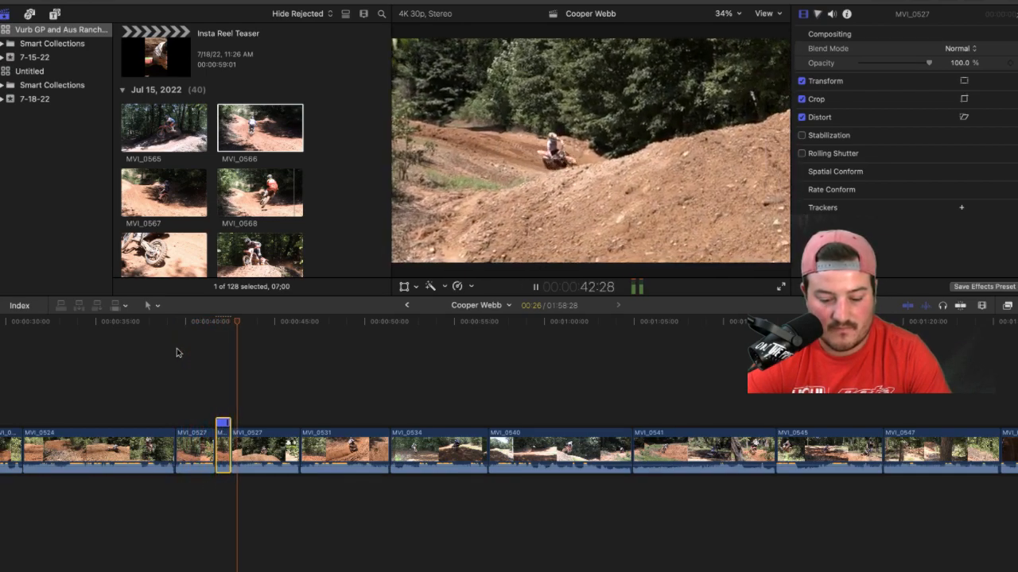
Step: Stop playback and remove all three MVI_0527 segments from the timeline
{"action": "key", "text": "space"}
{"action": "left_click_drag", "start_coordinate": [195, 380], "coordinate": [252, 496]}
{"action": "key", "text": "Delete"}
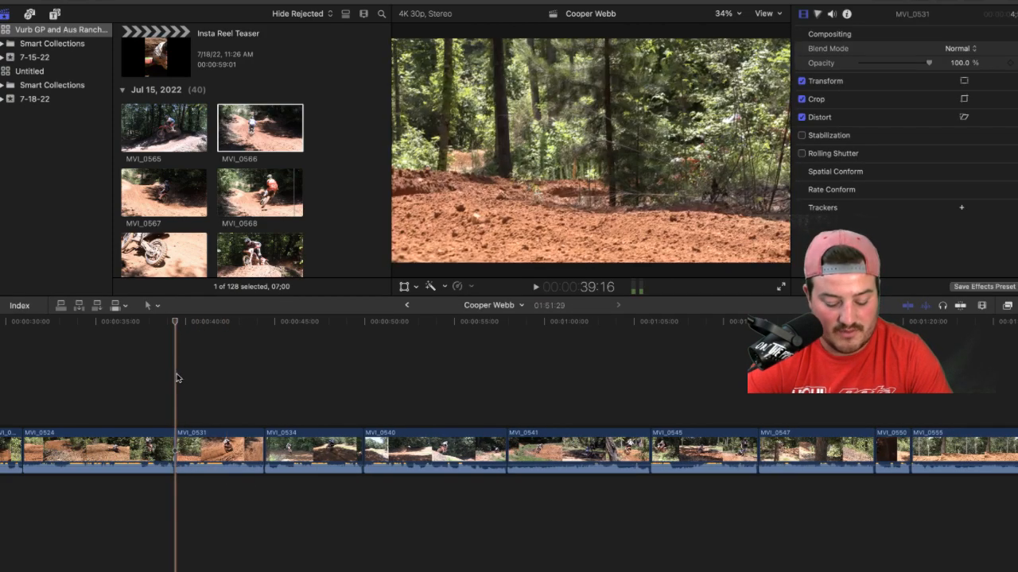
Step: Play MVI_0531 into the next shot, replay its ending and trim the clip's end at 44:07
{"action": "key", "text": "space"}
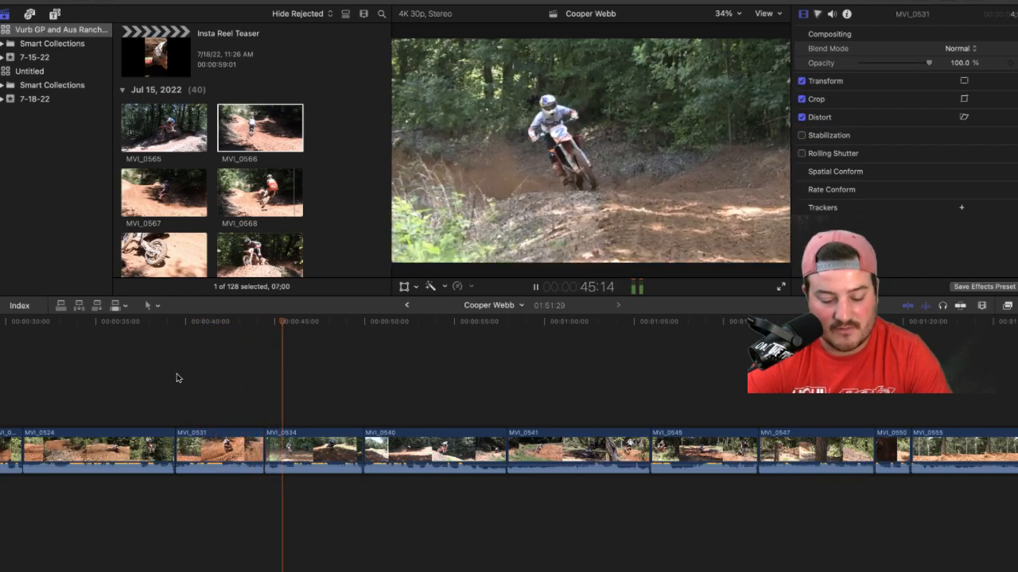
{"action": "key", "text": "space"}
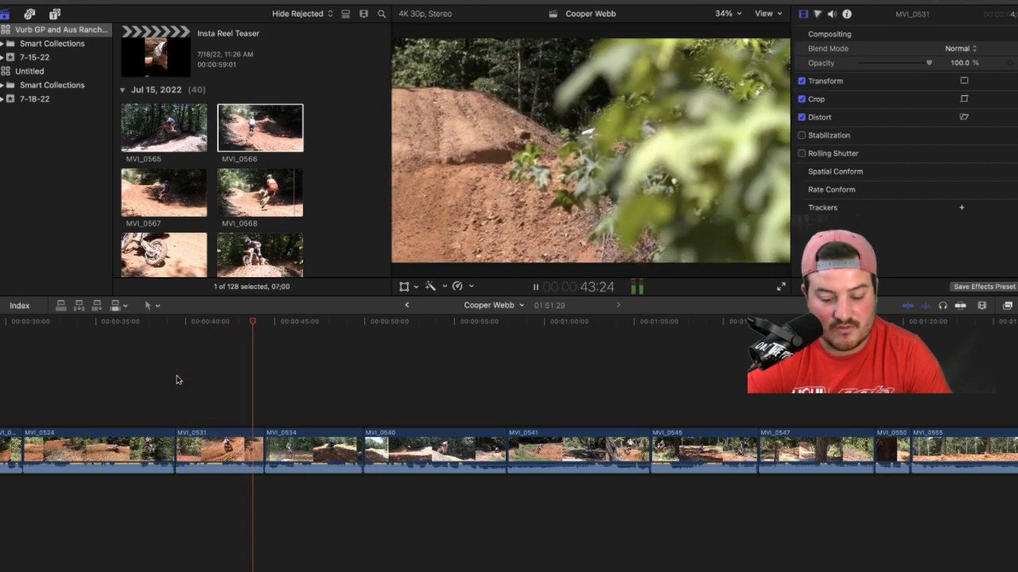
{"action": "key", "text": "space"}
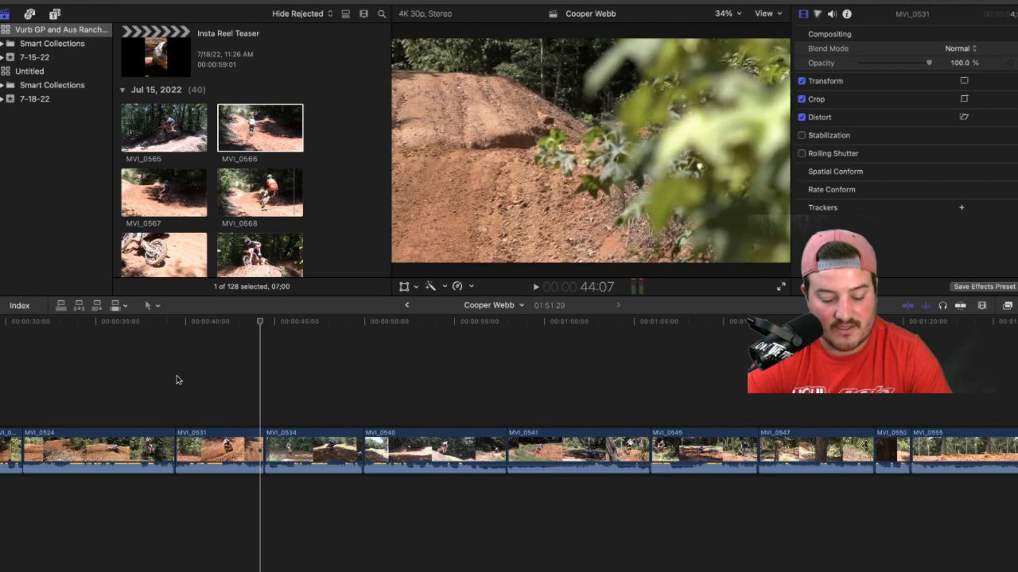
{"action": "key", "text": "alt+]"}
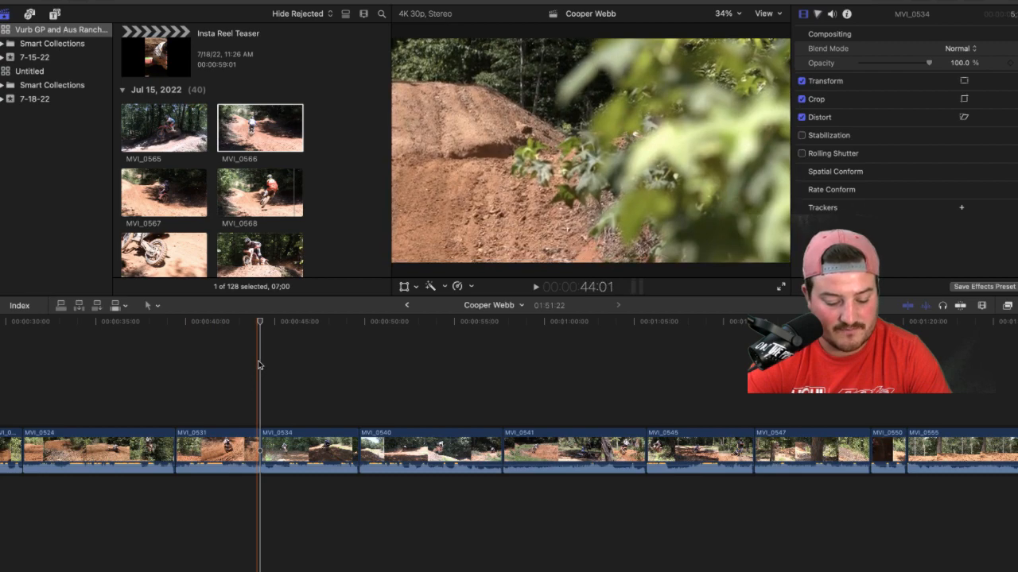
Step: Play MVI_0531 through MVI_0540 and examine the cut and the rider's line around 51:20, also in full screen
{"action": "key", "text": "space"}
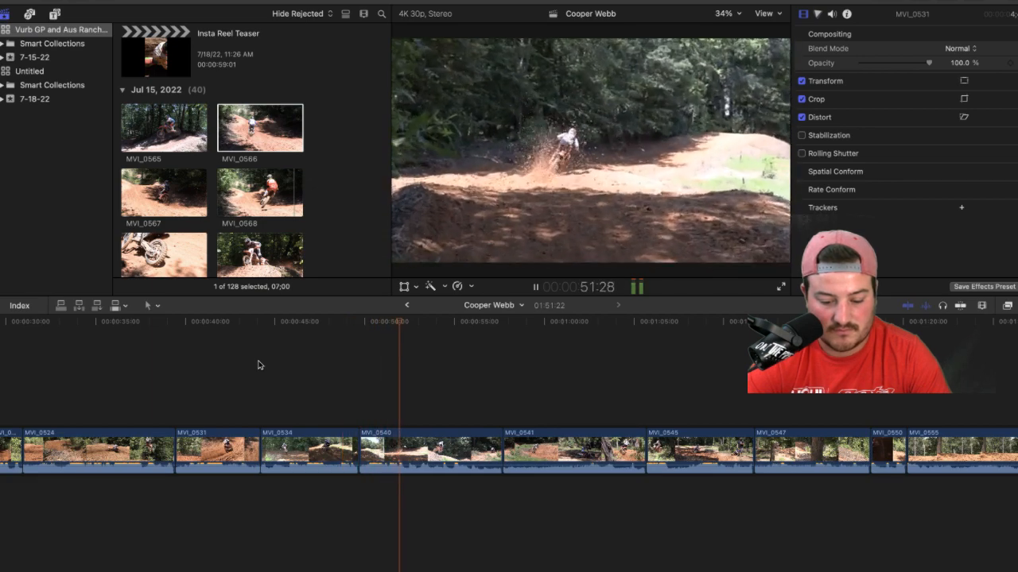
{"action": "key", "text": "space"}
{"action": "key", "text": "space"}
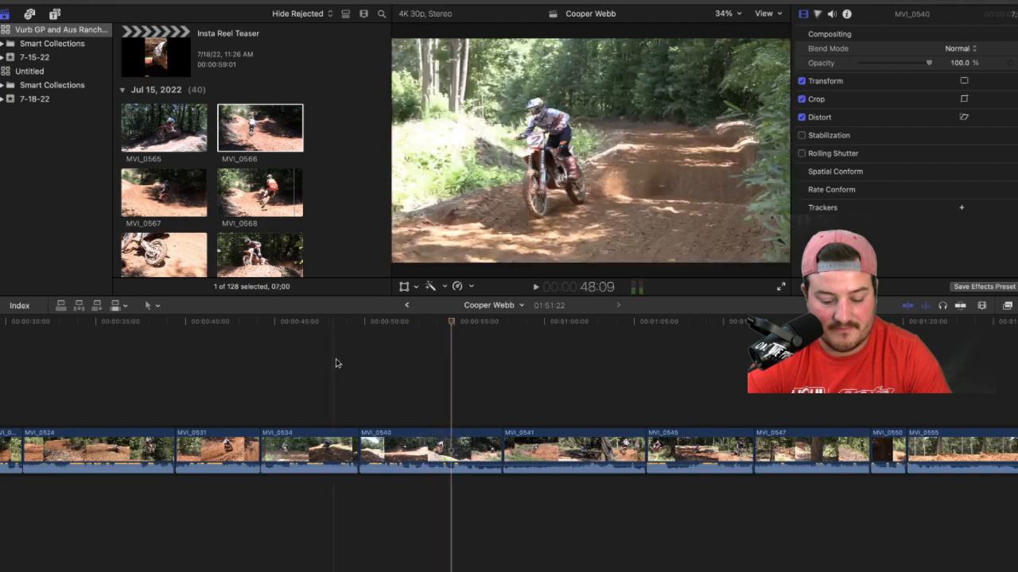
{"action": "key", "text": "space"}
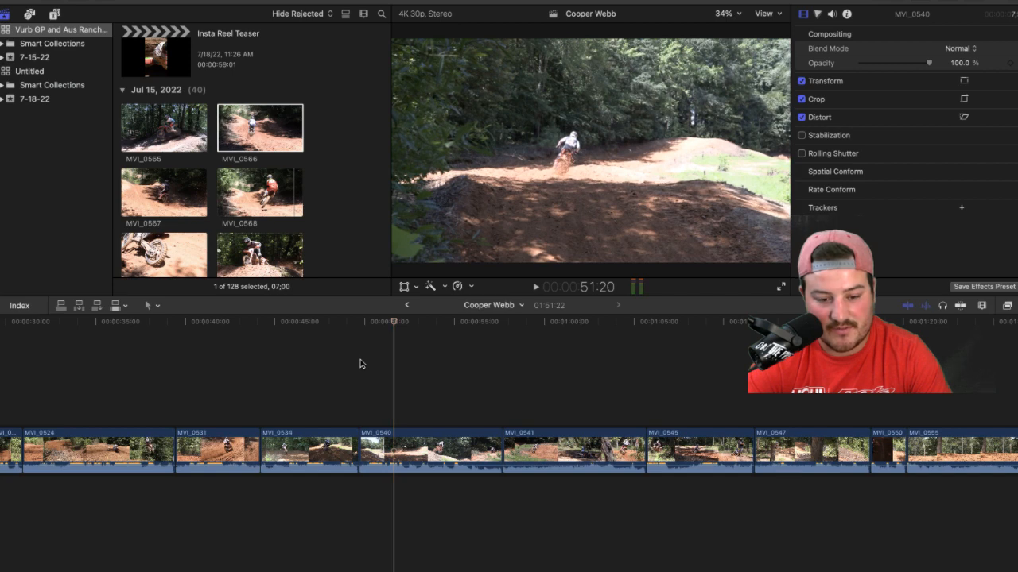
{"action": "key", "text": "space"}
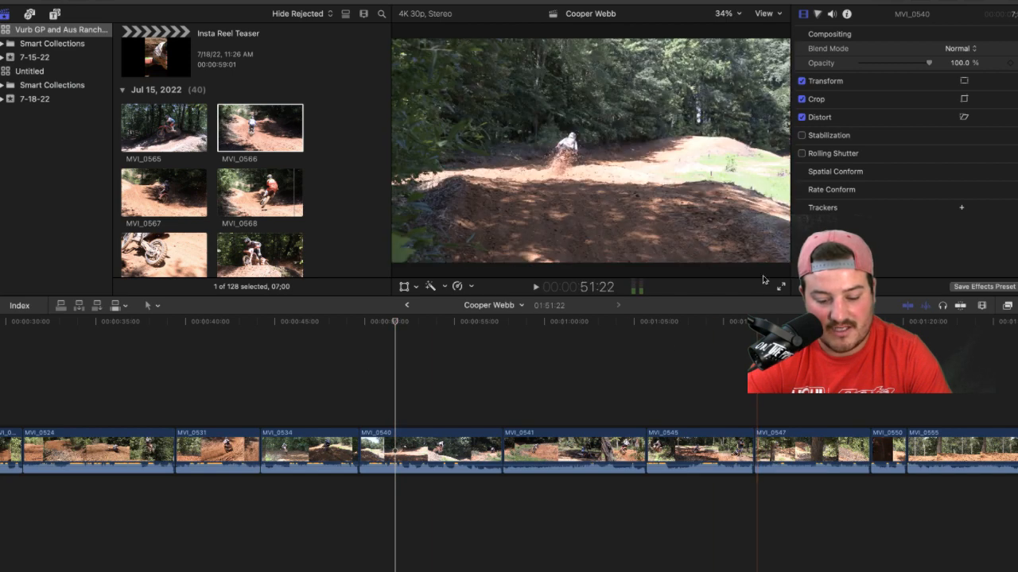
{"action": "left_click", "coordinate": [781, 288]}
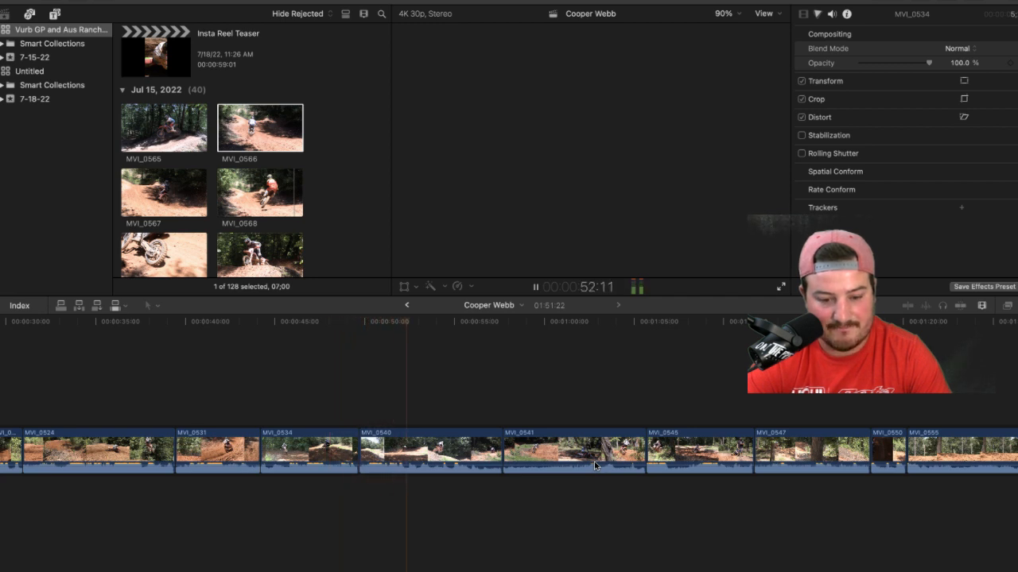
{"action": "key", "text": "space"}
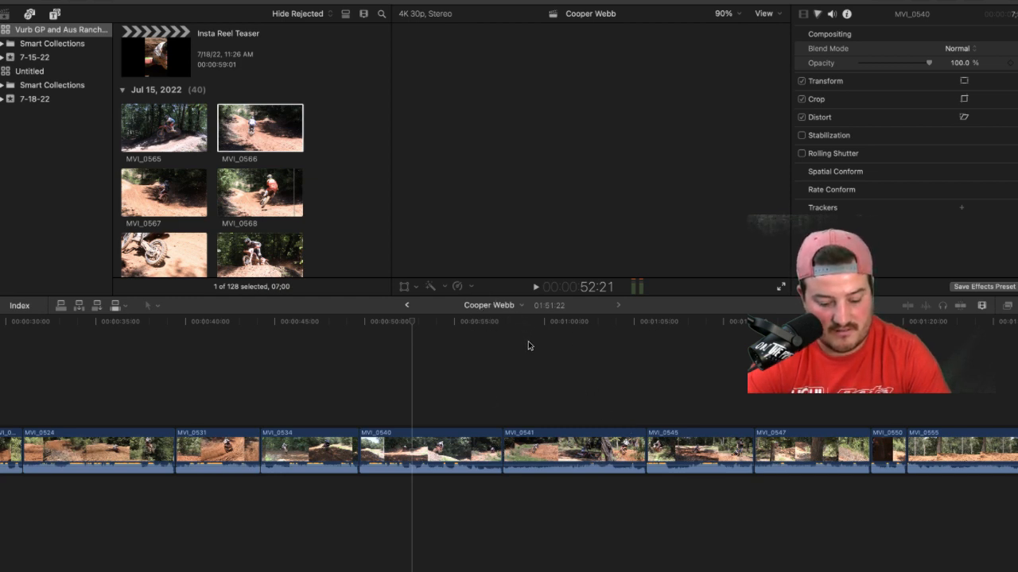
{"action": "left_click", "coordinate": [488, 335]}
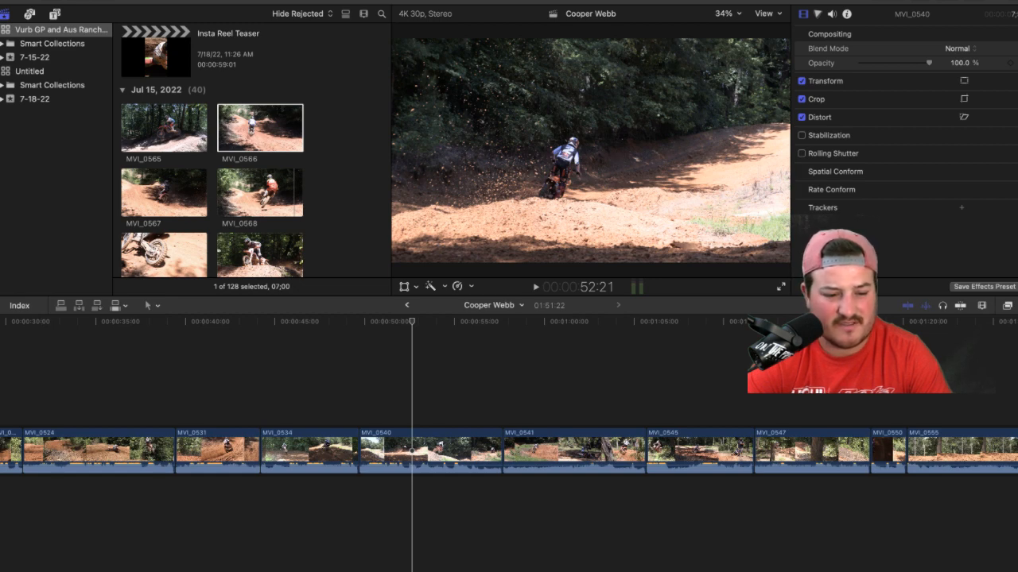
{"action": "key", "text": "super+Tab"}
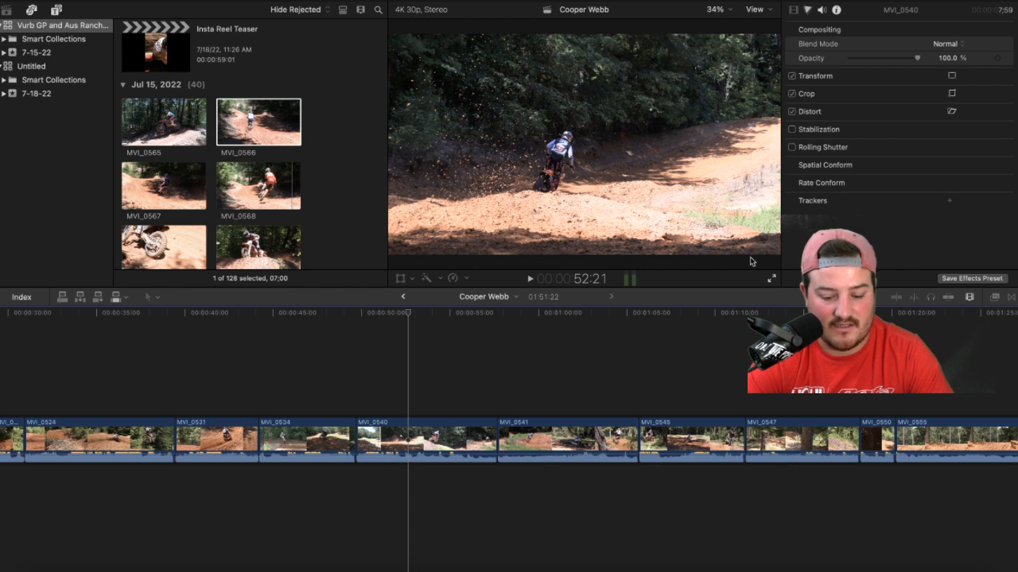
Step: Play MVI_0540 full screen, return to about 0:48 and examine the rider from the landing through the jump that follows
{"action": "left_click", "coordinate": [773, 280]}
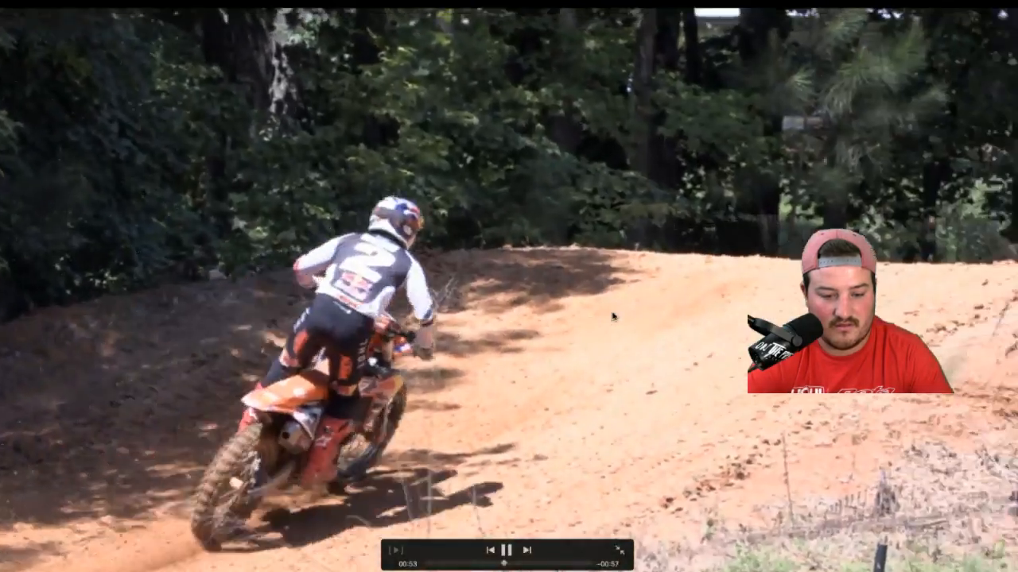
{"action": "key", "text": "space"}
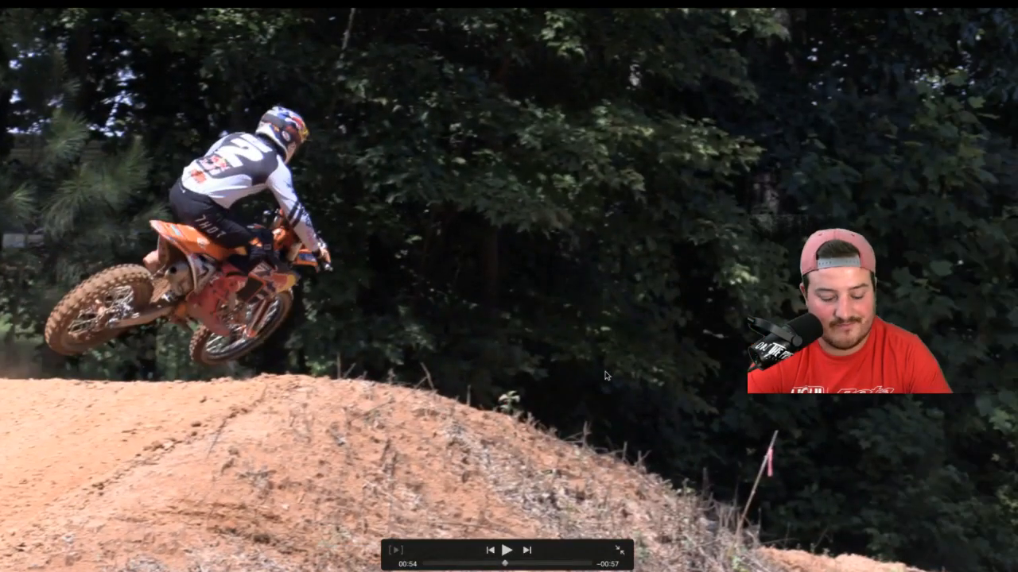
{"action": "left_click", "coordinate": [503, 564]}
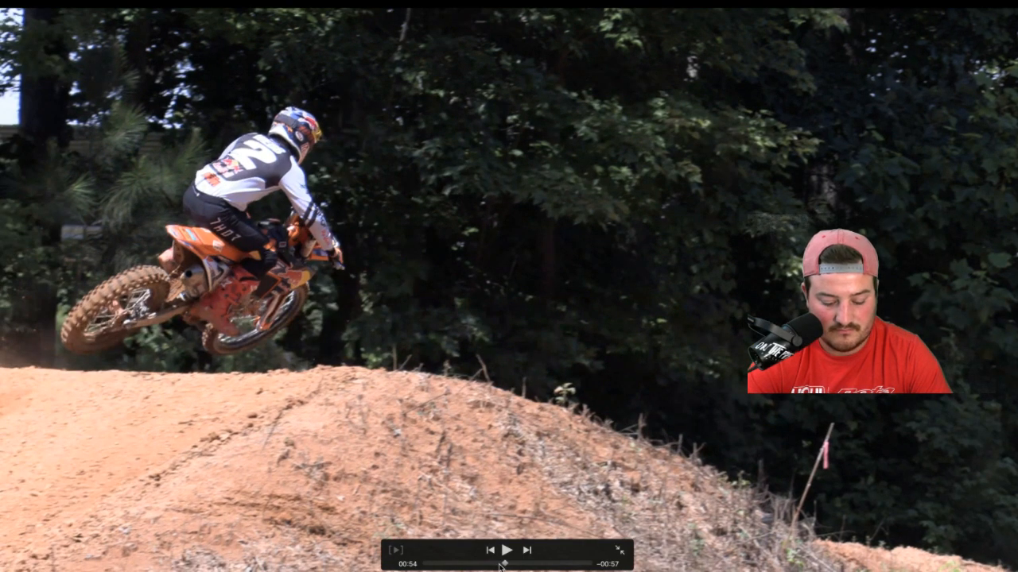
{"action": "left_click", "coordinate": [497, 564]}
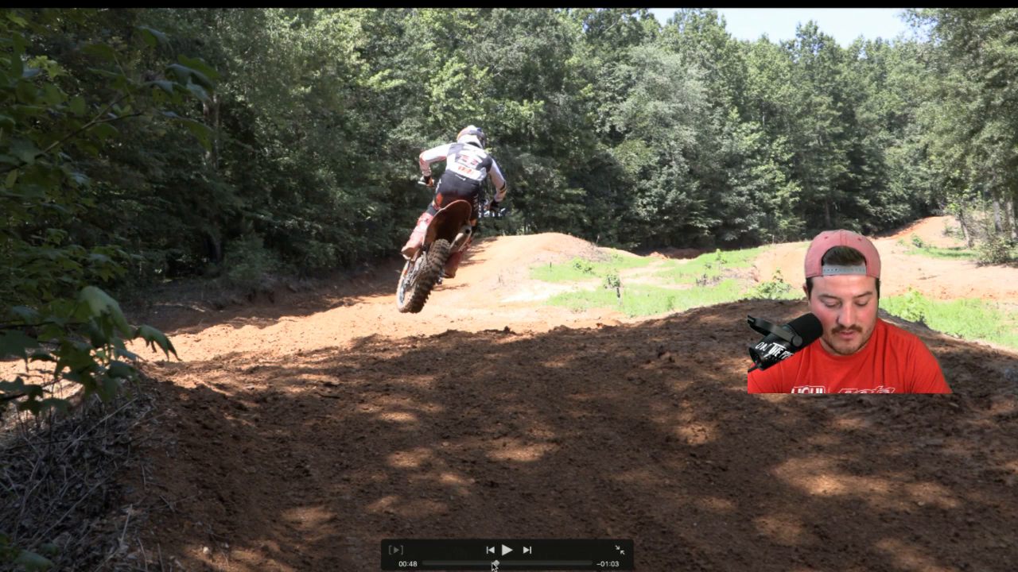
{"action": "key", "text": "space"}
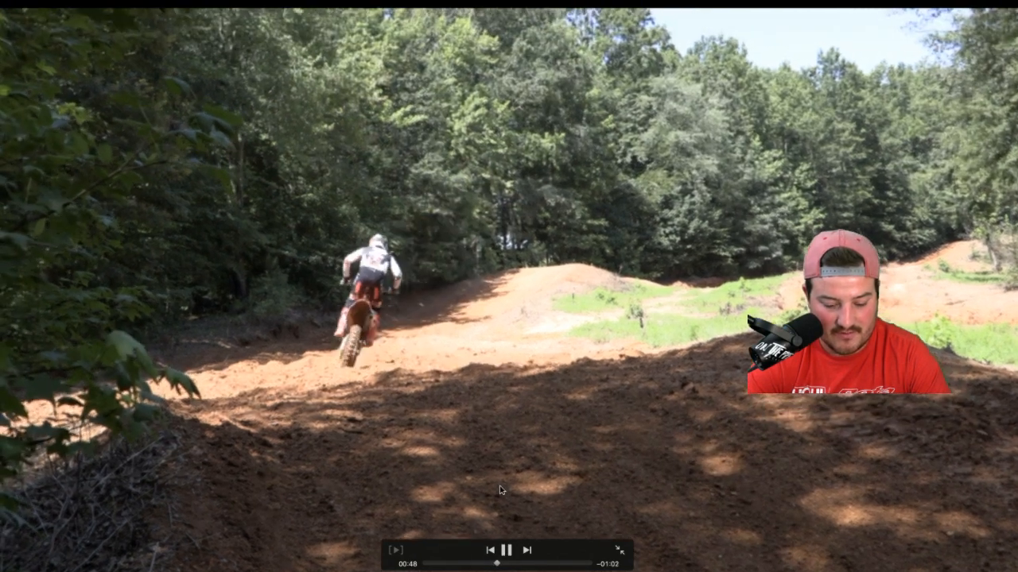
{"action": "key", "text": "space"}
{"action": "key", "text": "space"}
{"action": "key", "text": "space"}
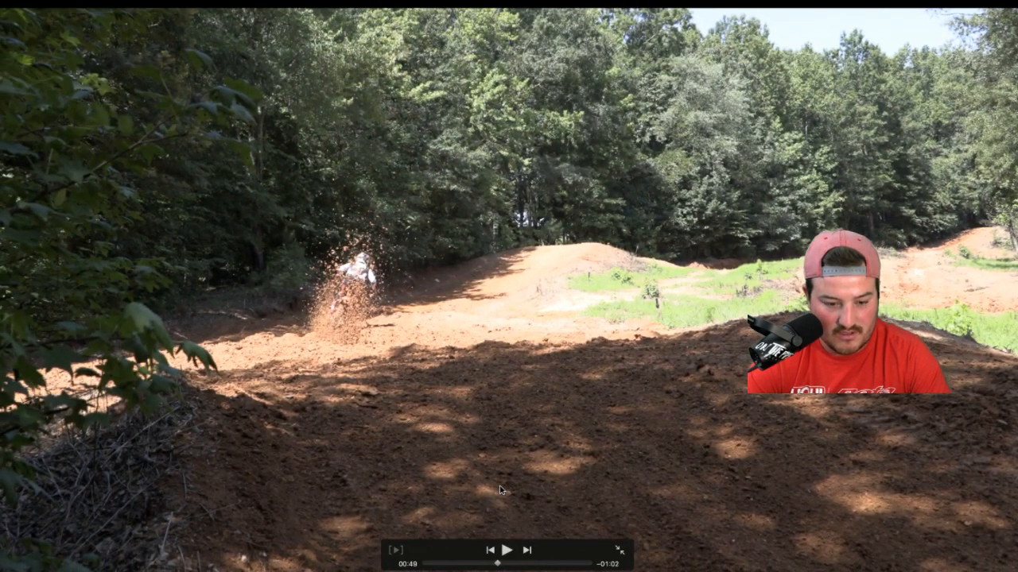
{"action": "key", "text": "space"}
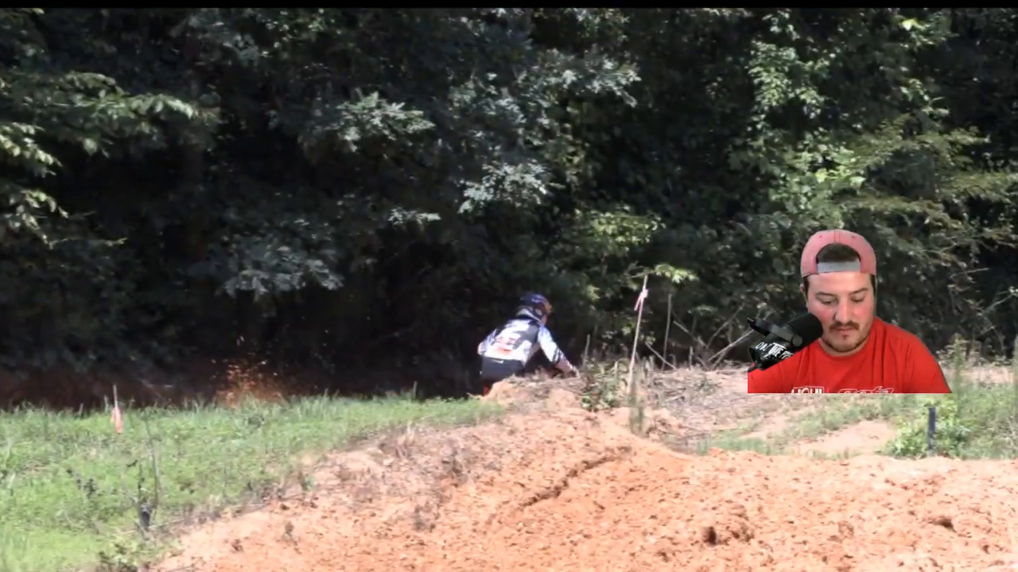
{"action": "key", "text": "Escape"}
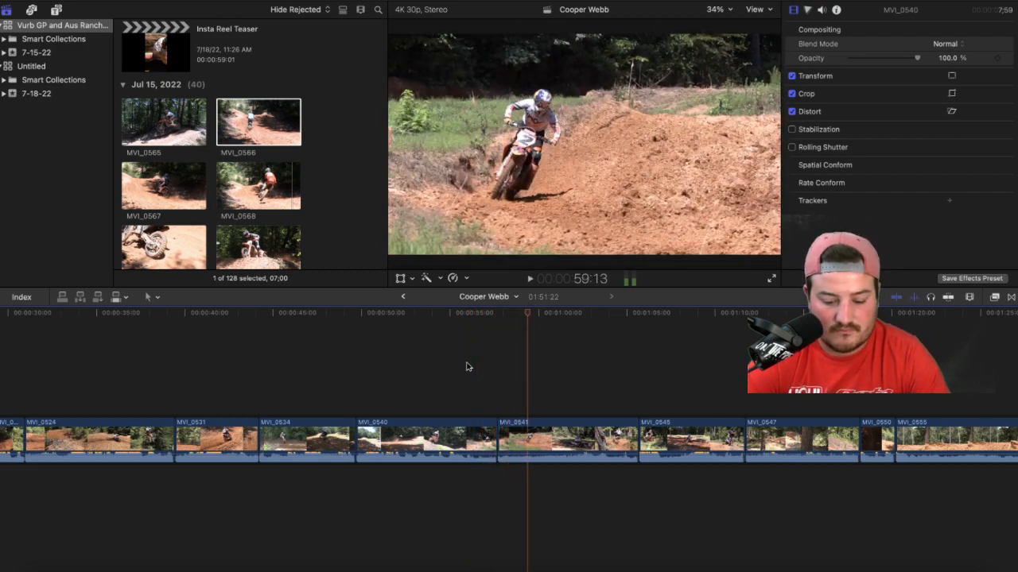
Step: Replay from MVI_0534 into MVI_0541 and trim the end of MVI_0540 at 55:14
{"action": "key", "text": "space"}
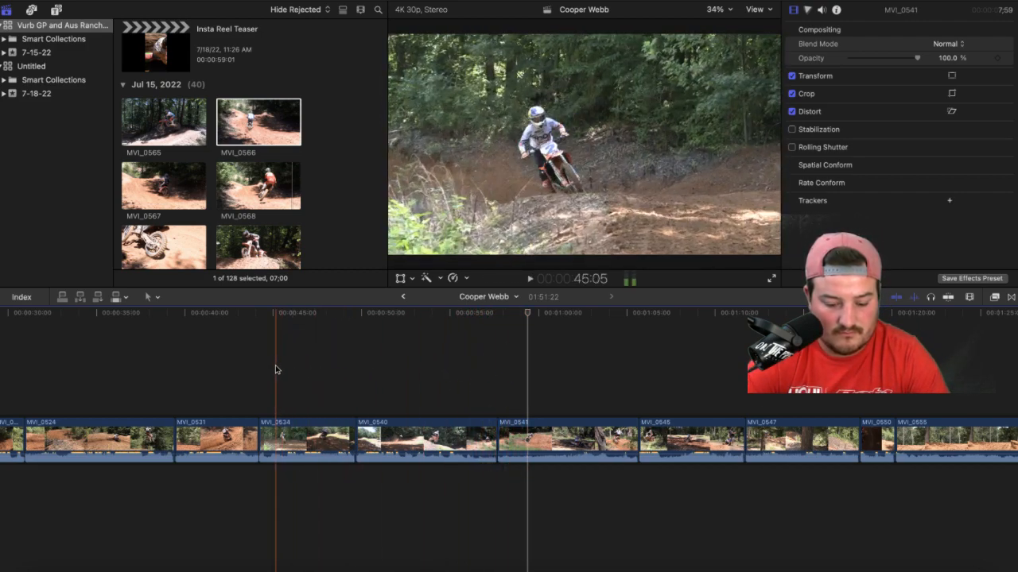
{"action": "key", "text": "space"}
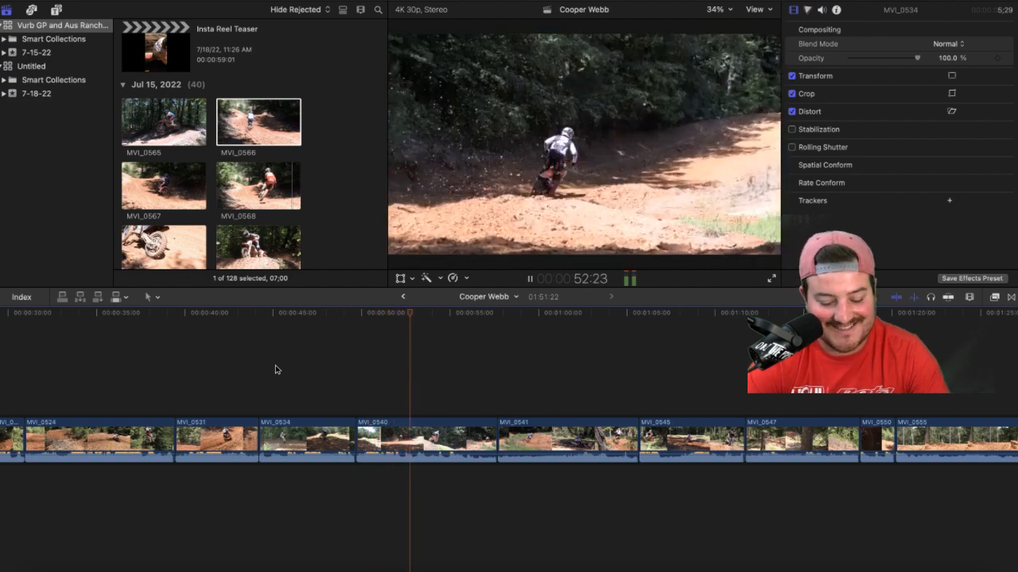
{"action": "scroll", "coordinate": [276, 370], "scroll_direction": "right", "scroll_amount": 2}
{"action": "scroll", "coordinate": [275, 369], "scroll_direction": "right", "scroll_amount": 2}
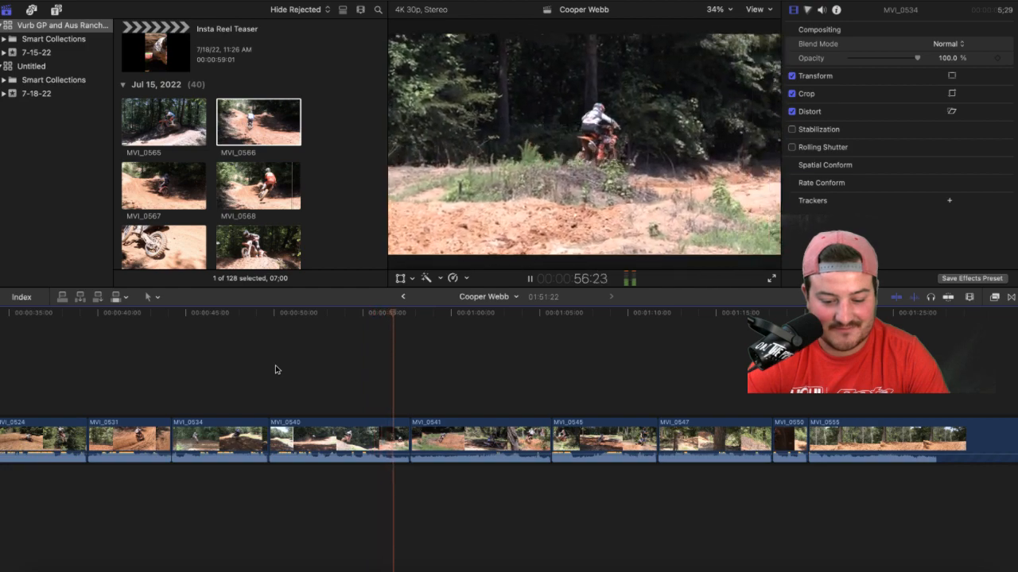
{"action": "key", "text": "space"}
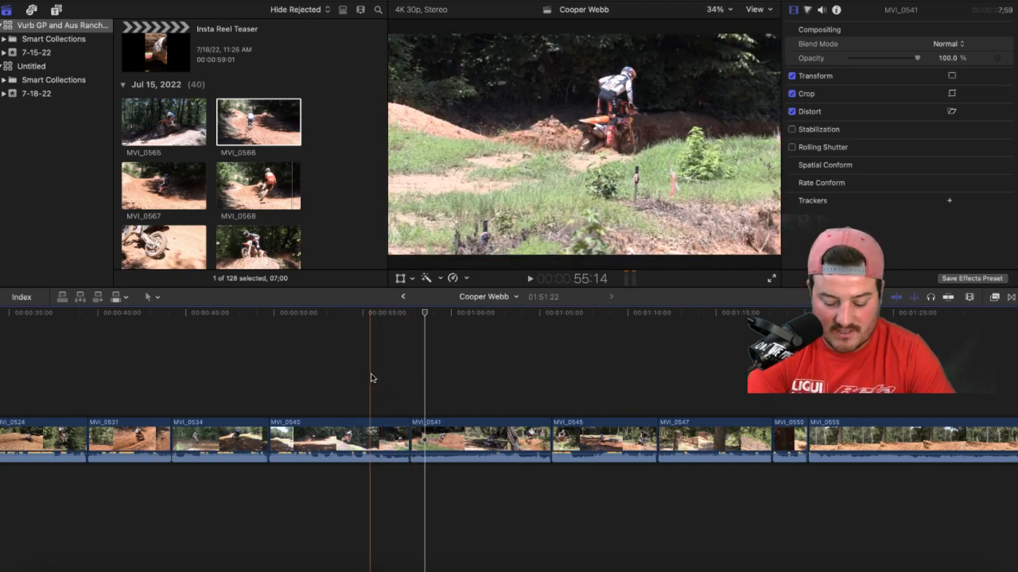
{"action": "key", "text": "alt+bracketright"}
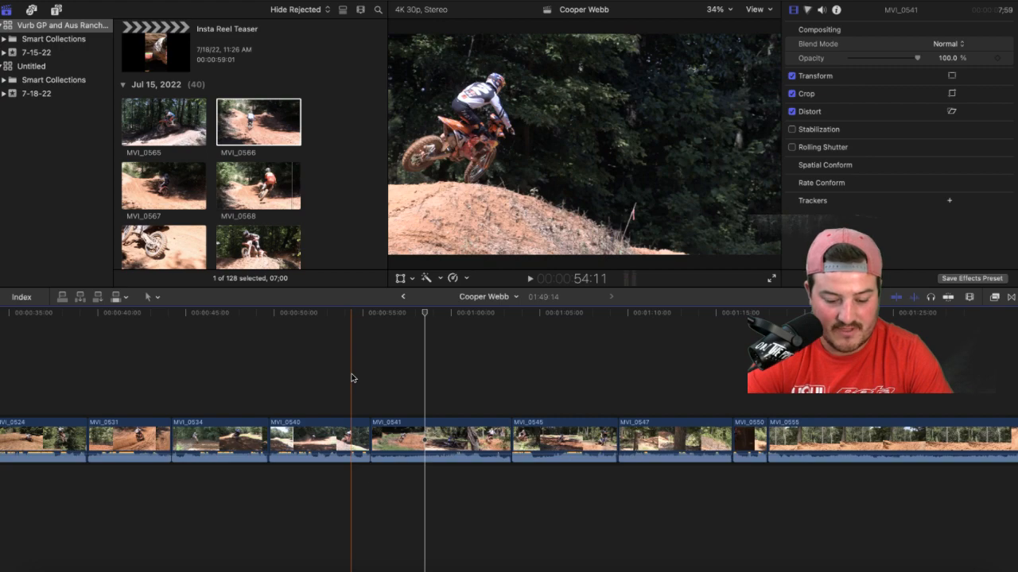
Step: Play MVI_0541 several times and trim its end at 1:00:04, where the rider passes behind the tree
{"action": "key", "text": "space"}
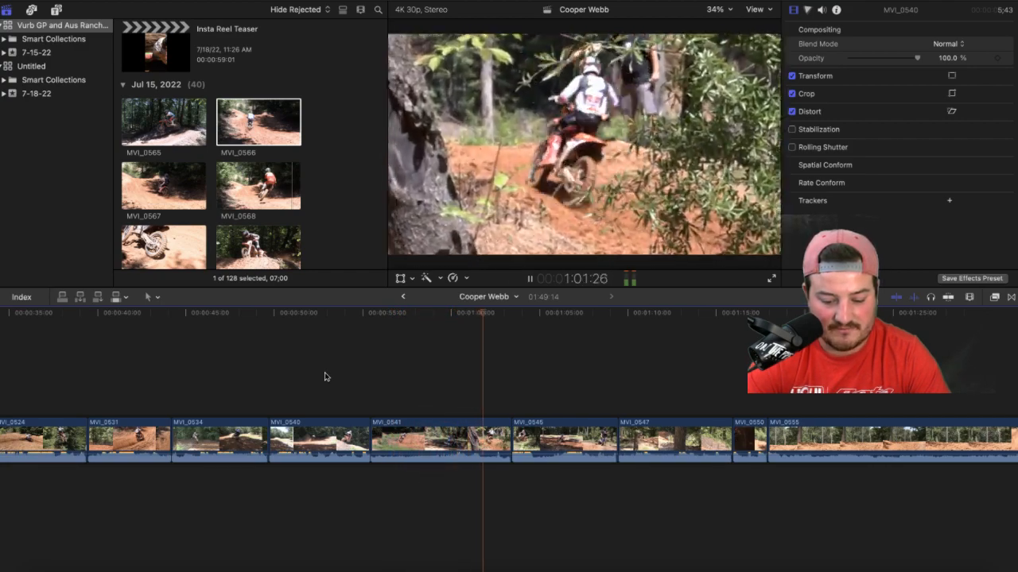
{"action": "key", "text": "space"}
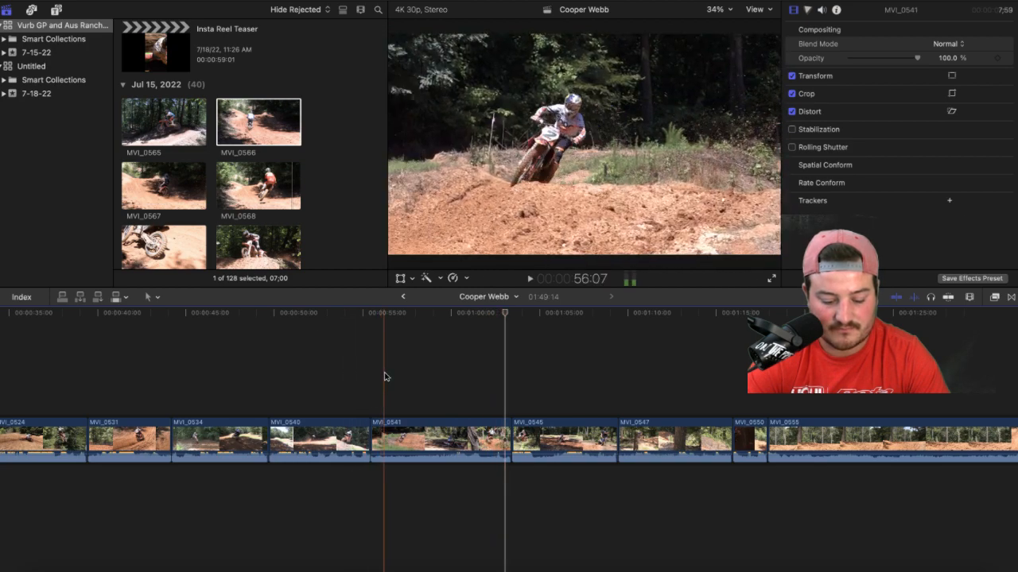
{"action": "key", "text": "space"}
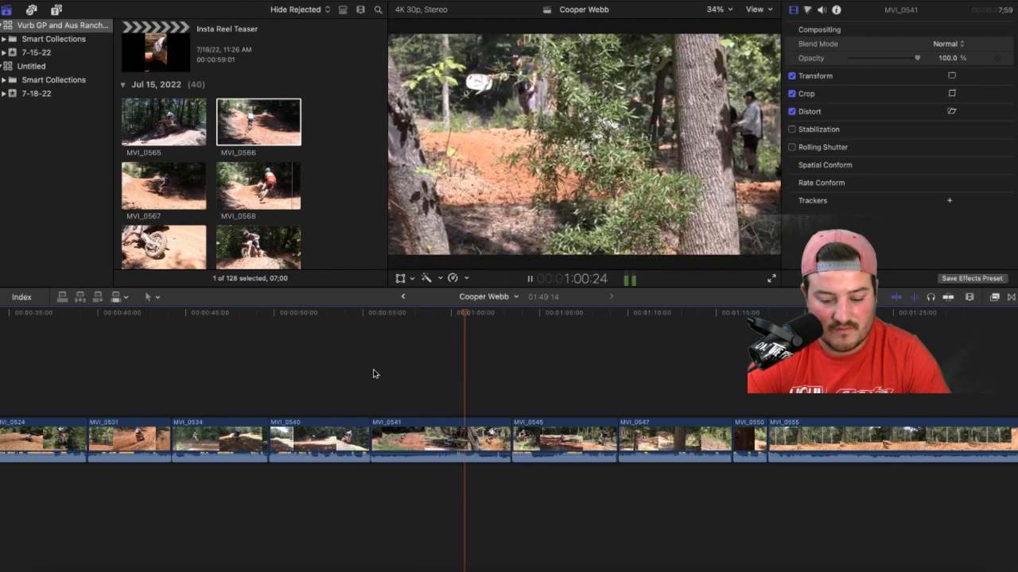
{"action": "key", "text": "space"}
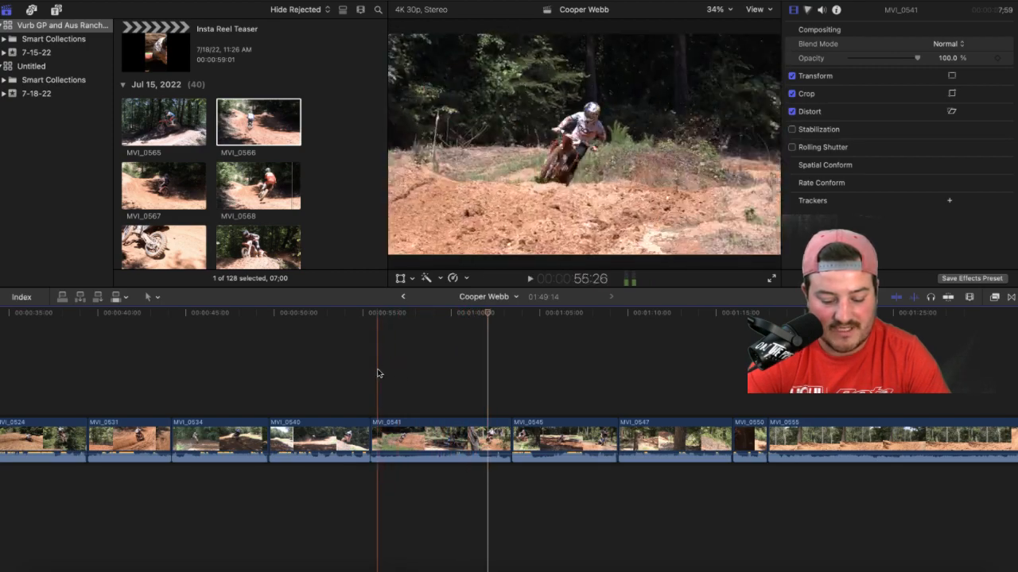
{"action": "key", "text": "space"}
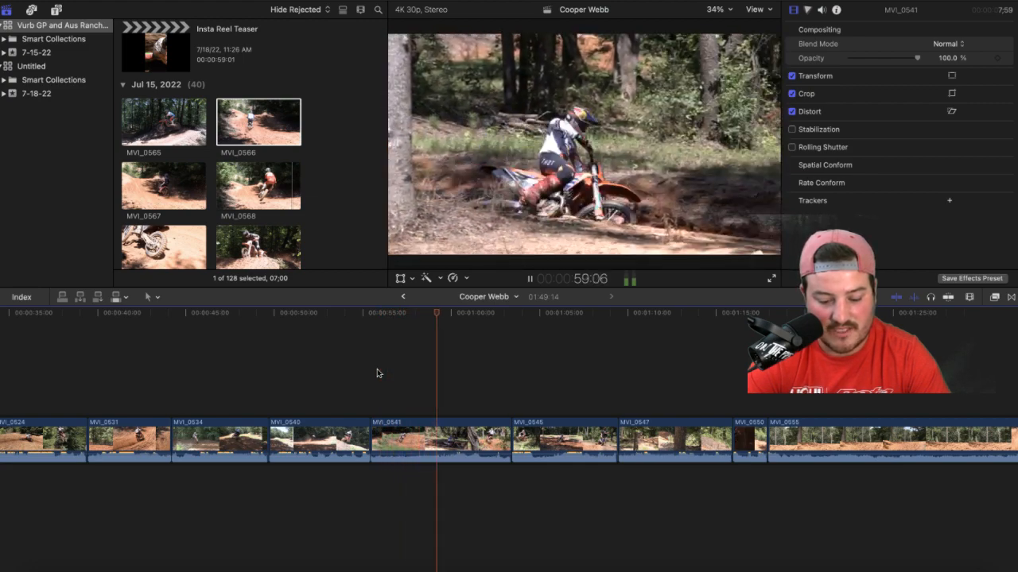
{"action": "key", "text": "space"}
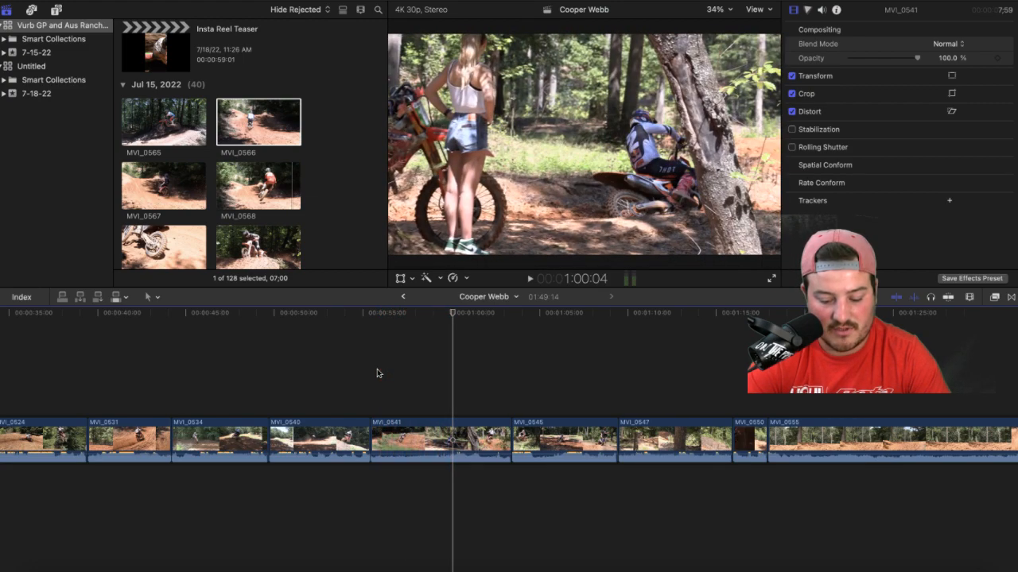
{"action": "key", "text": "alt+bracketright"}
Step: Play MVI_0545 and trim its start at 1:01:14
{"action": "key", "text": "space"}
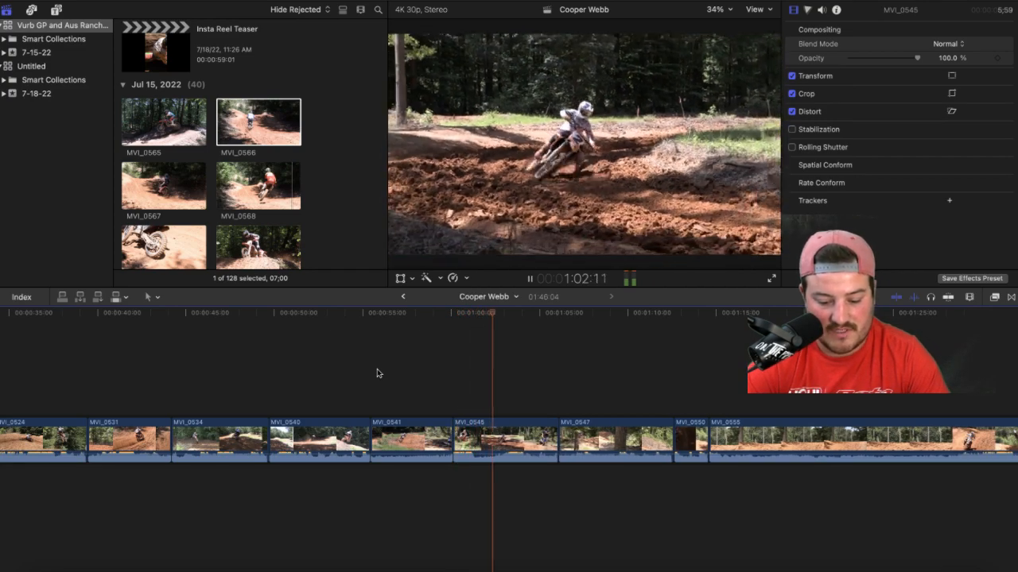
{"action": "key", "text": "space"}
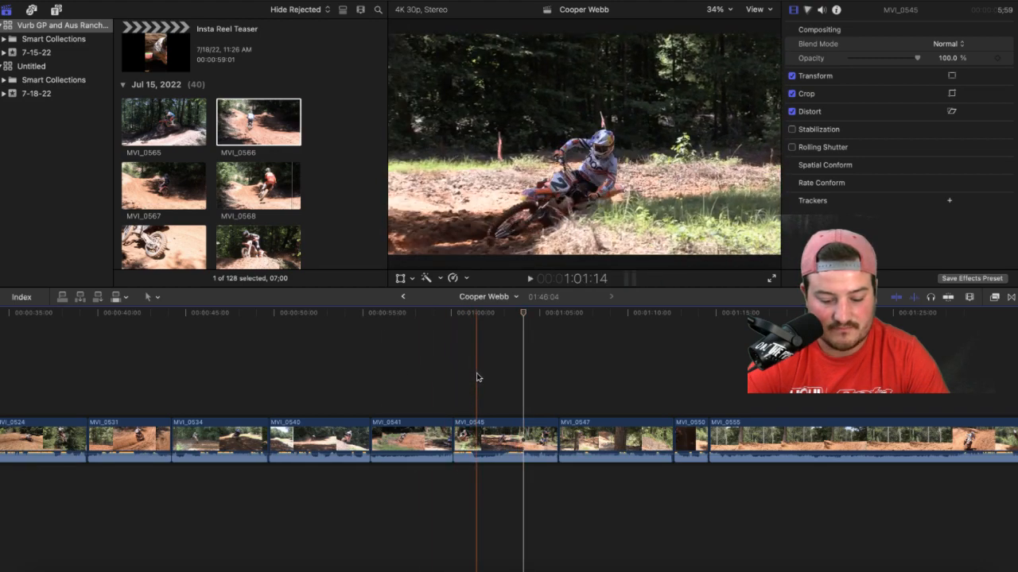
{"action": "left_click", "coordinate": [477, 378]}
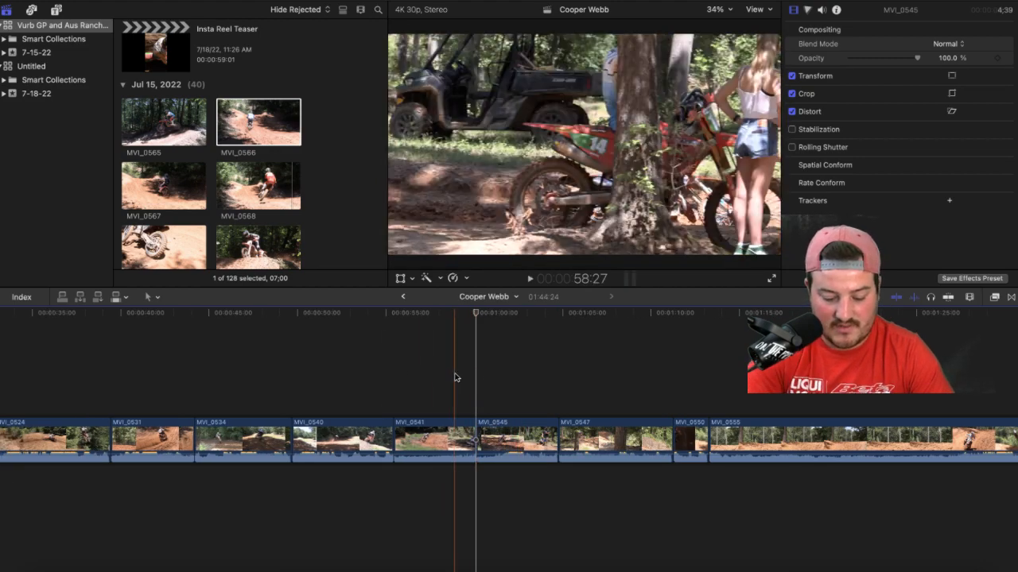
Step: Play MVI_0541 into MVI_0545 and trim the end of MVI_0541 at 58:27, before the rider reaches the tree
{"action": "key", "text": "space"}
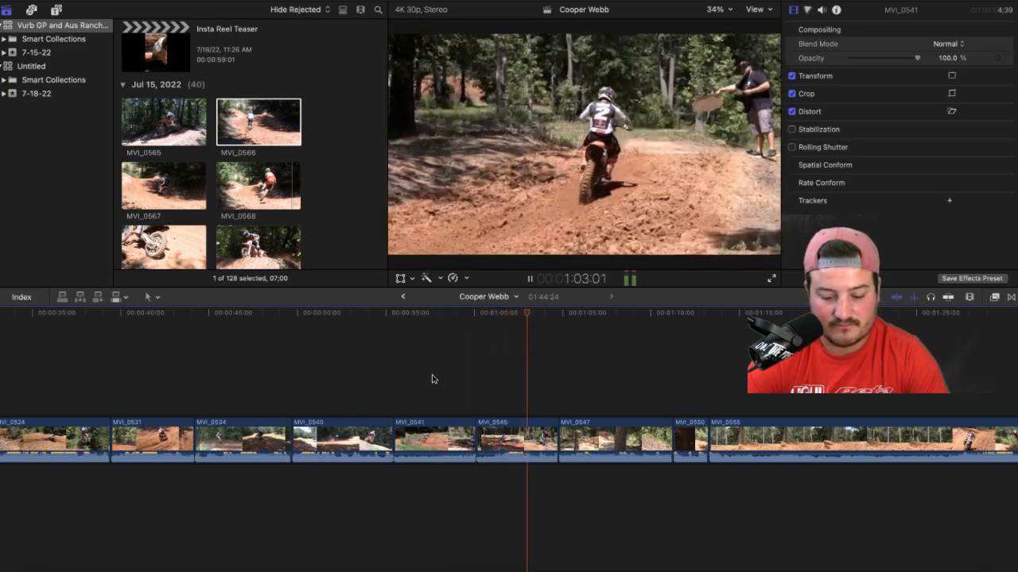
{"action": "key", "text": "space"}
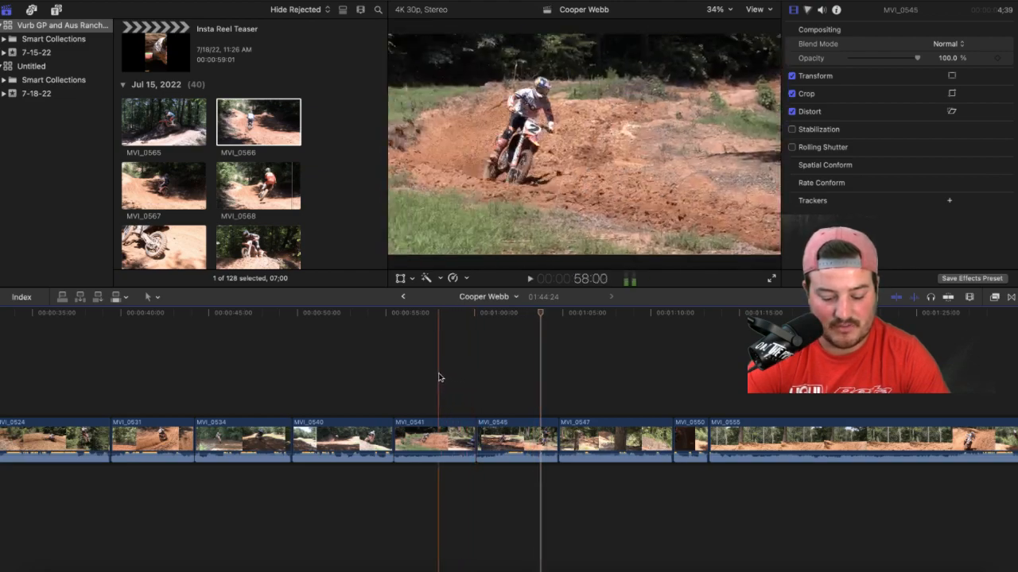
{"action": "key", "text": "space"}
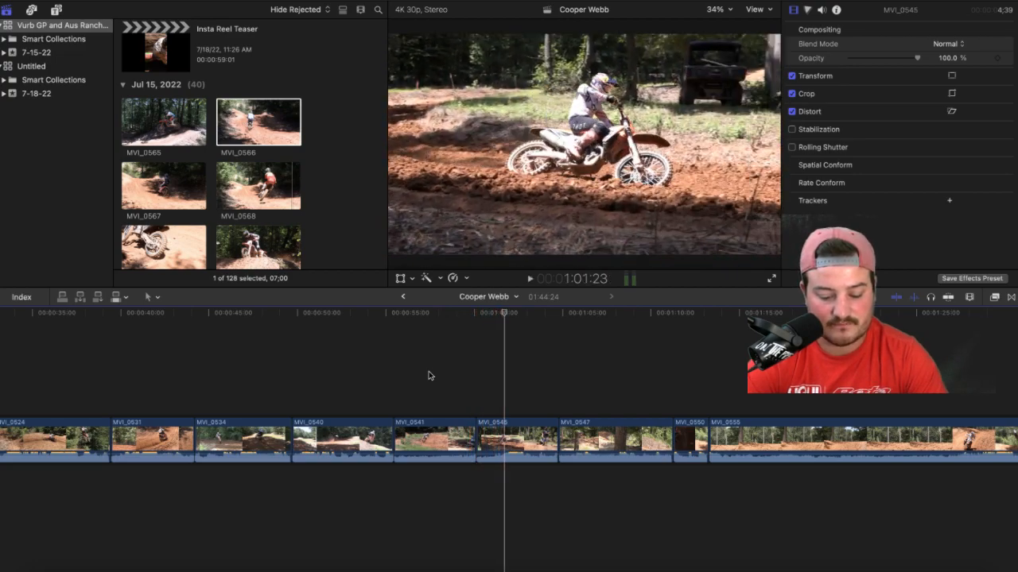
{"action": "key", "text": "space"}
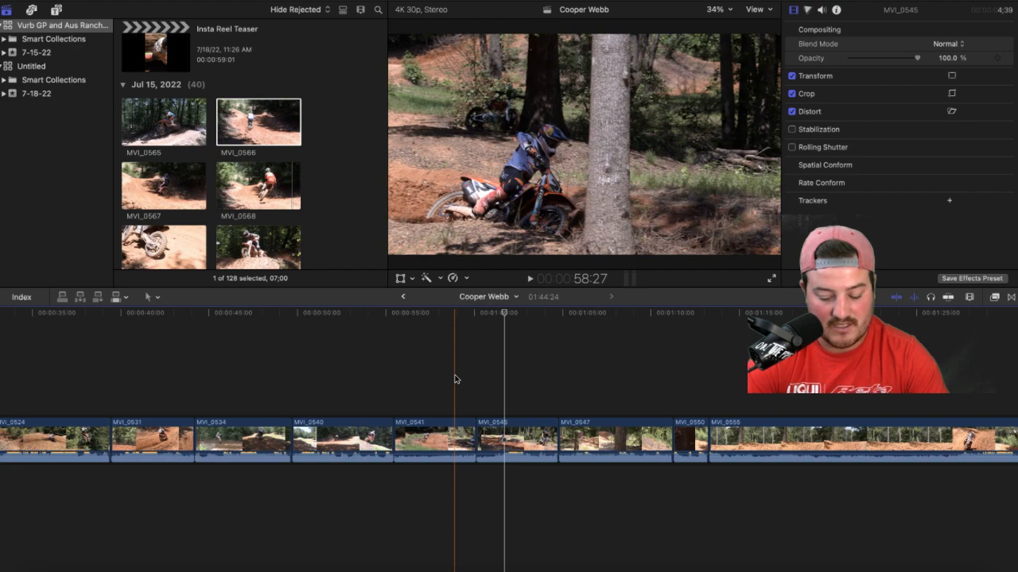
{"action": "key", "text": "alt+bracketright"}
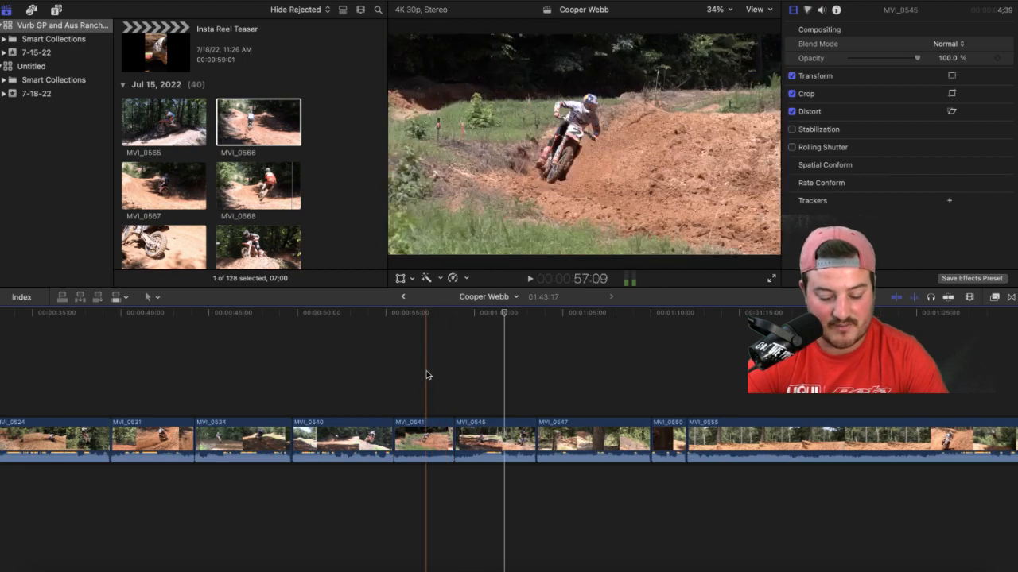
Step: Replay the cut from MVI_0541 into MVI_0545 and extend the end of MVI_0541 by about 7 frames
{"action": "key", "text": "space"}
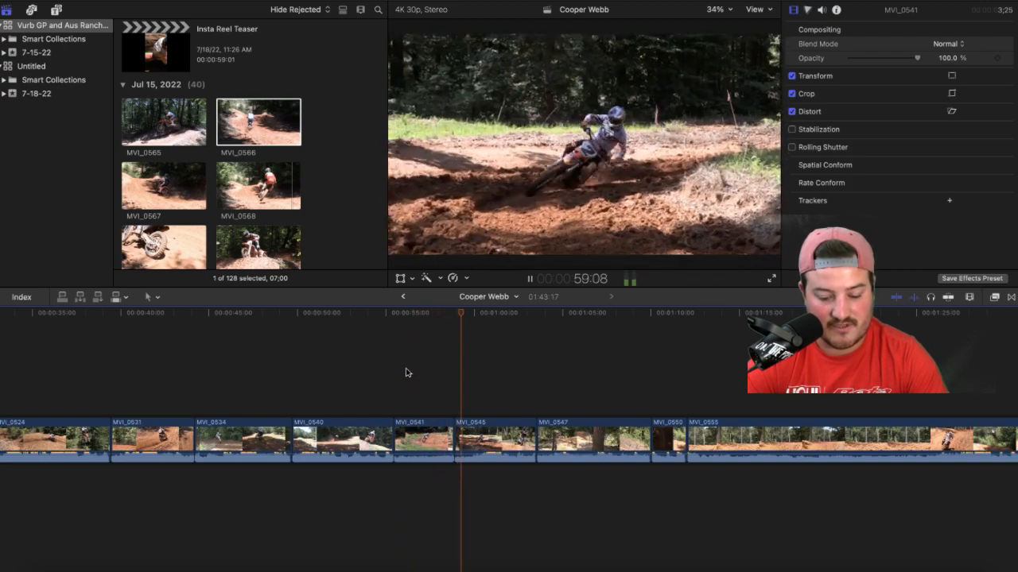
{"action": "key", "text": "space"}
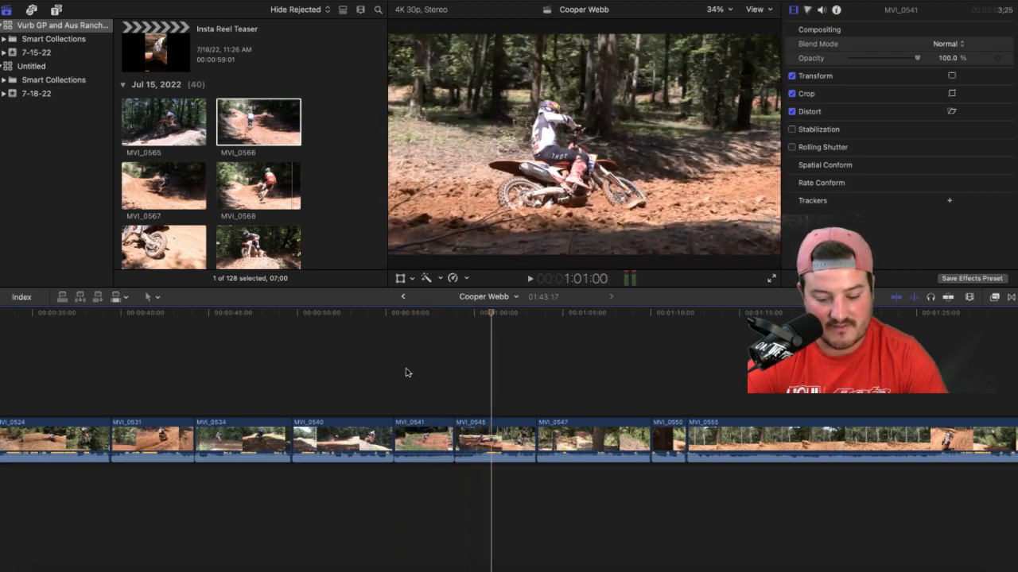
{"action": "key", "text": "space"}
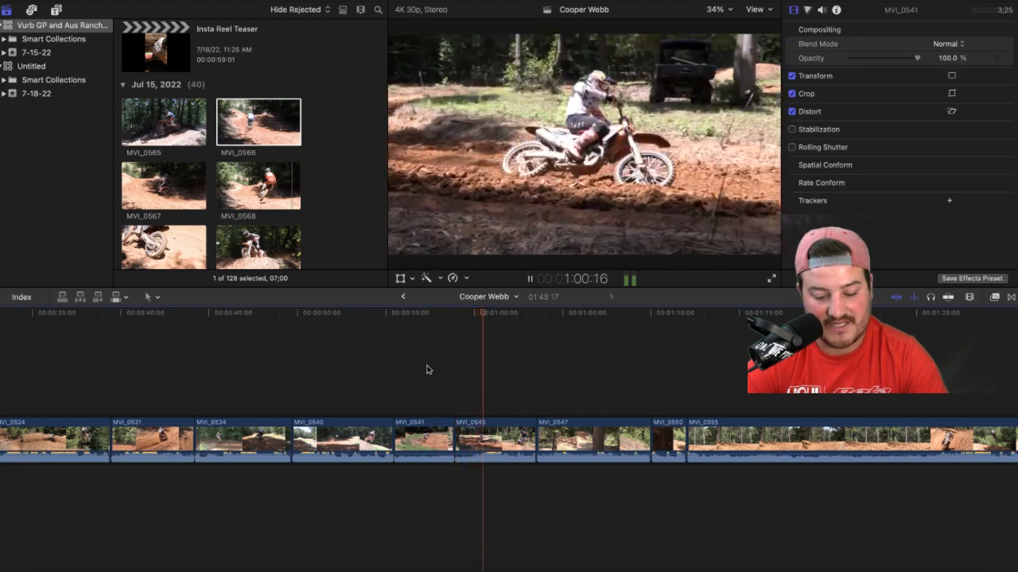
{"action": "key", "text": "space"}
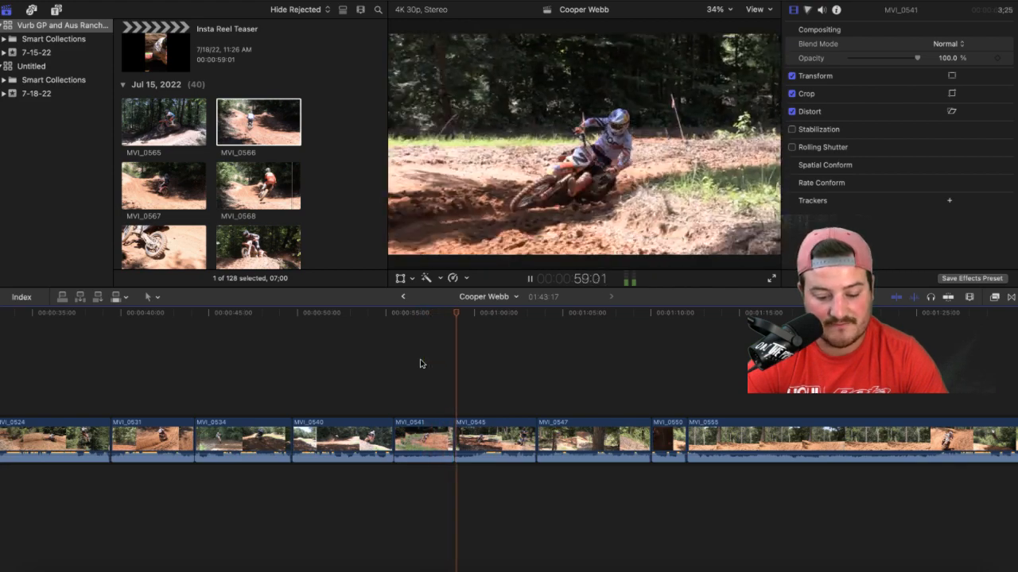
{"action": "key", "text": "space"}
{"action": "left_click", "coordinate": [443, 435]}
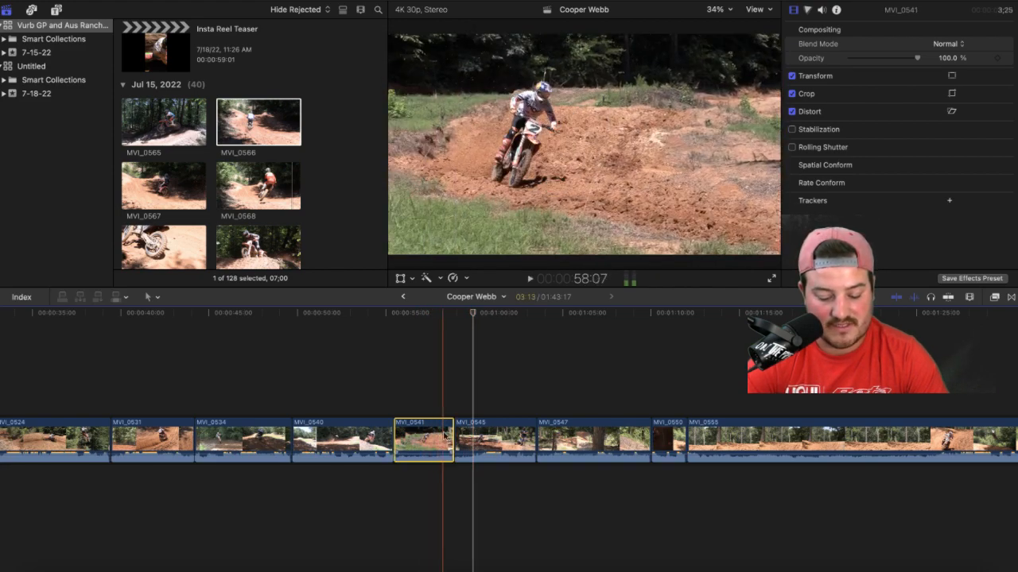
{"action": "left_click_drag", "start_coordinate": [452, 438], "coordinate": [454, 439]}
{"action": "key", "text": "space"}
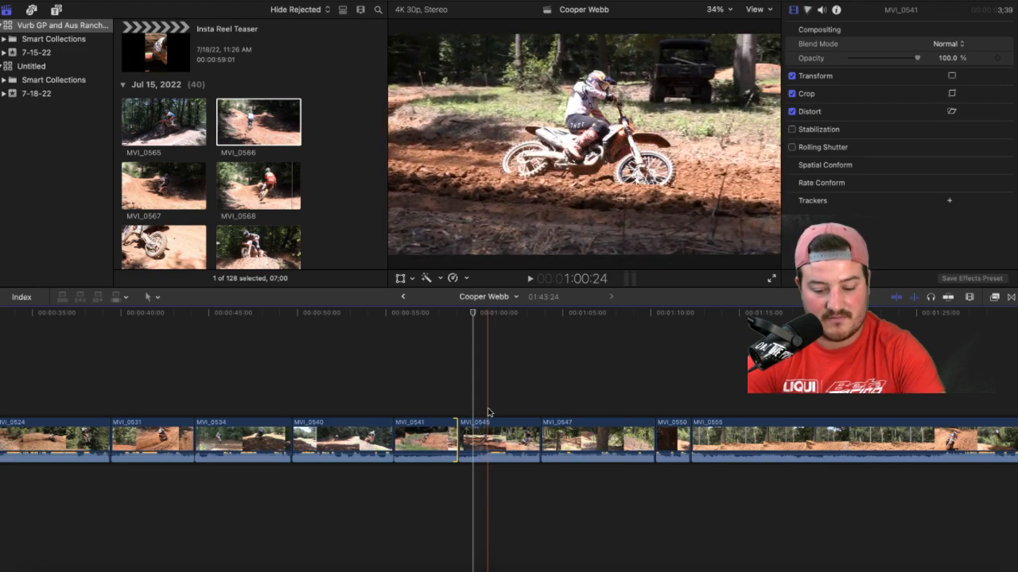
Step: Check the frames around the extended end of MVI_0541 and replay the cut into MVI_0545
{"action": "left_click", "coordinate": [487, 412]}
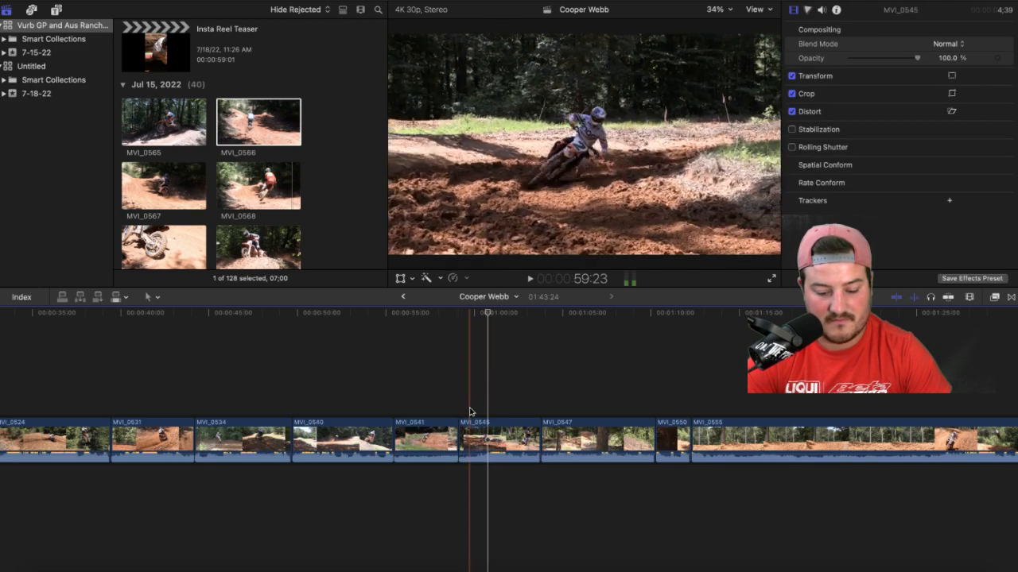
{"action": "left_click", "coordinate": [473, 412]}
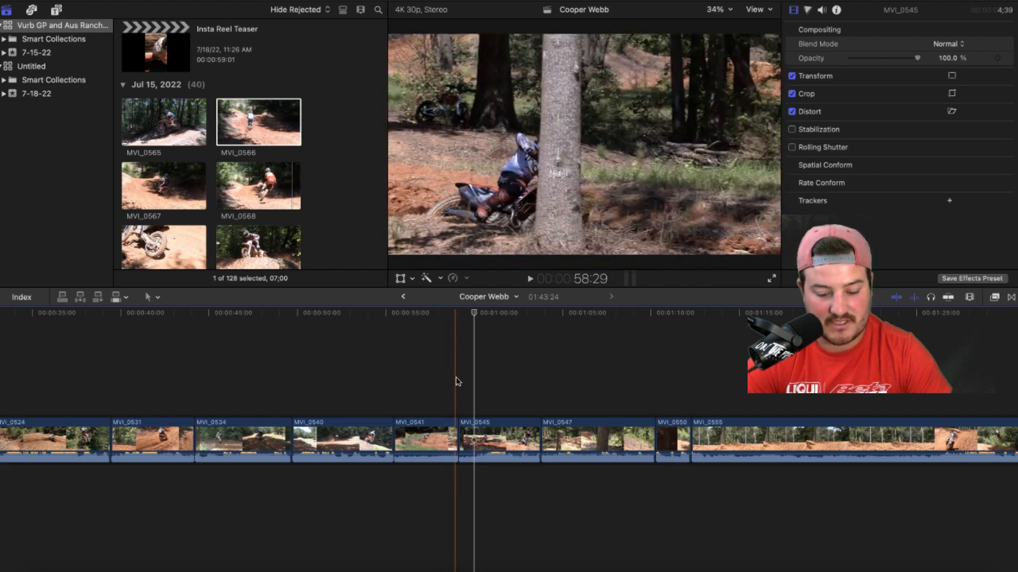
{"action": "left_click", "coordinate": [454, 385]}
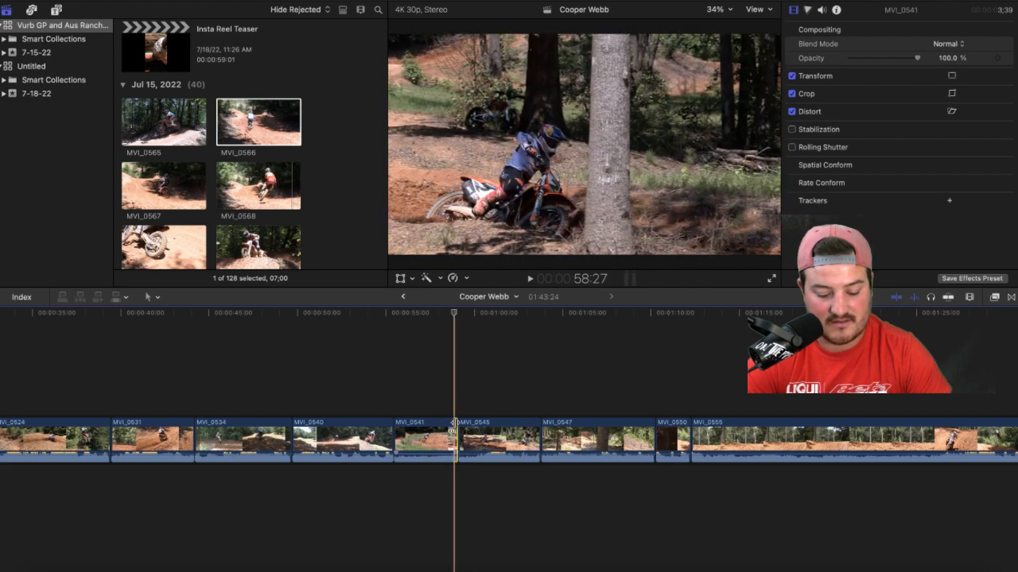
{"action": "left_click", "coordinate": [454, 429]}
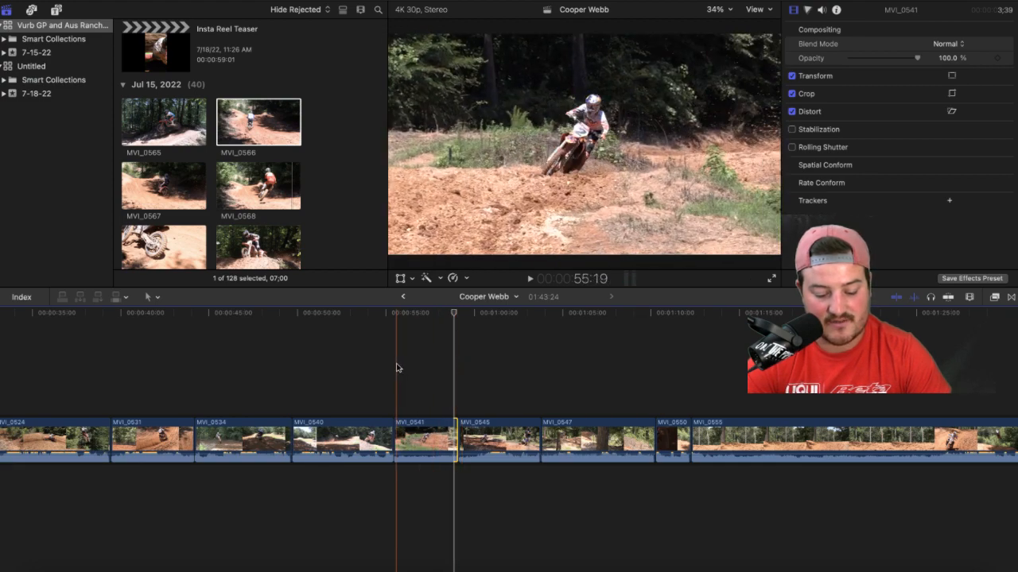
{"action": "key", "text": "space"}
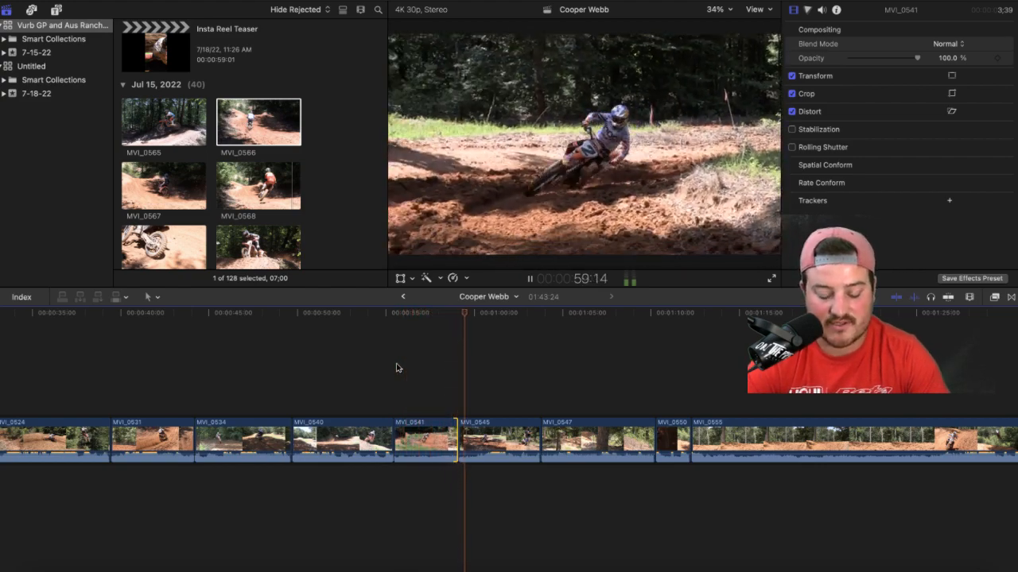
{"action": "key", "text": "space"}
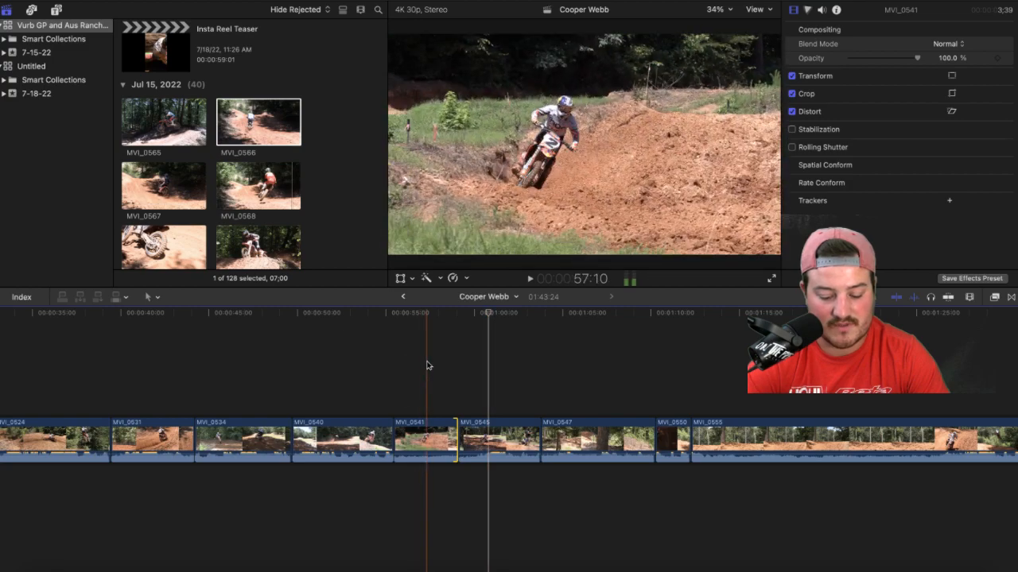
Step: Play through MVI_0545 and trim its end at 1:02:21, while the rider is beside the man in black
{"action": "key", "text": "space"}
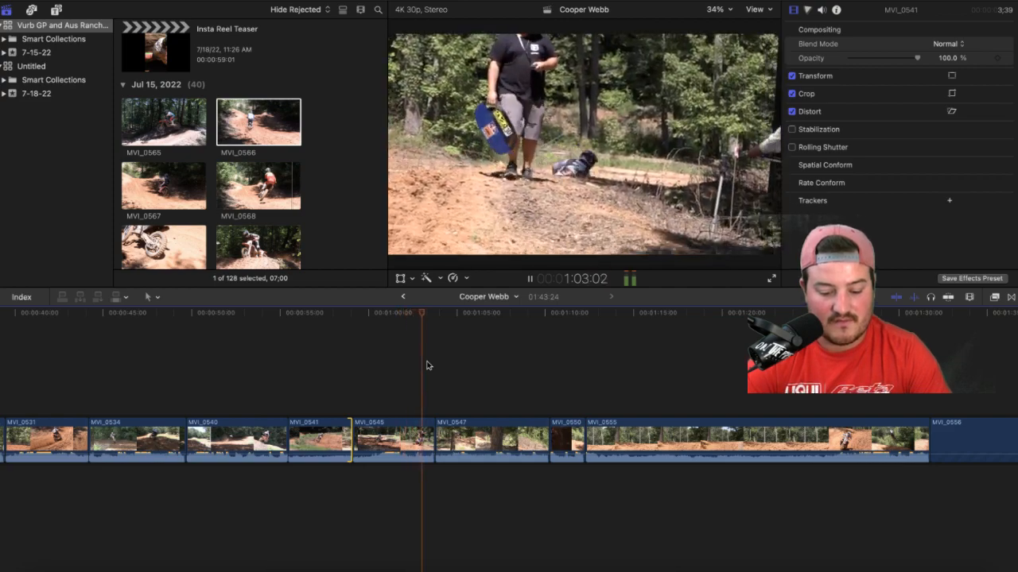
{"action": "key", "text": "space"}
{"action": "key", "text": "space"}
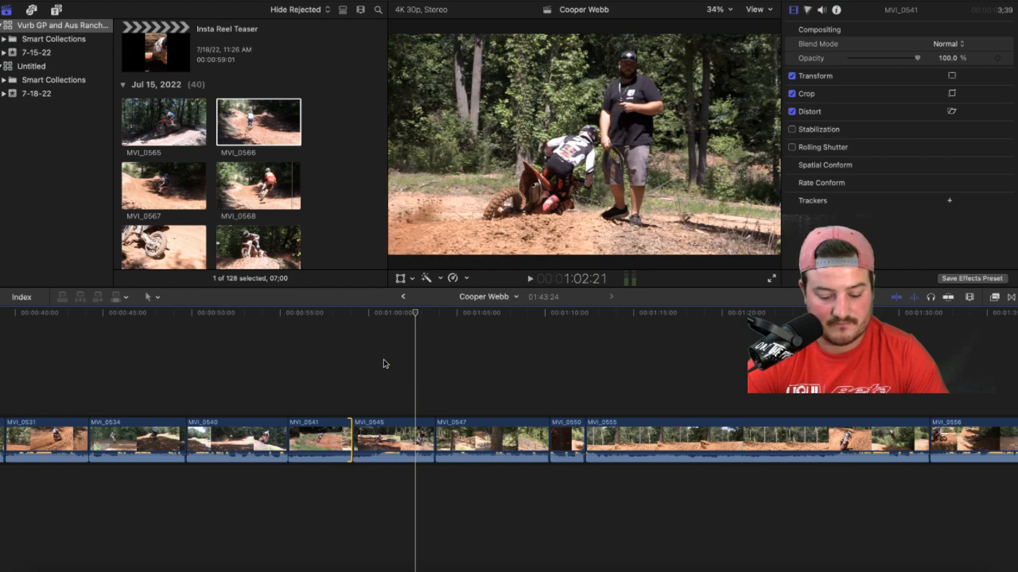
{"action": "key", "text": "backslash"}
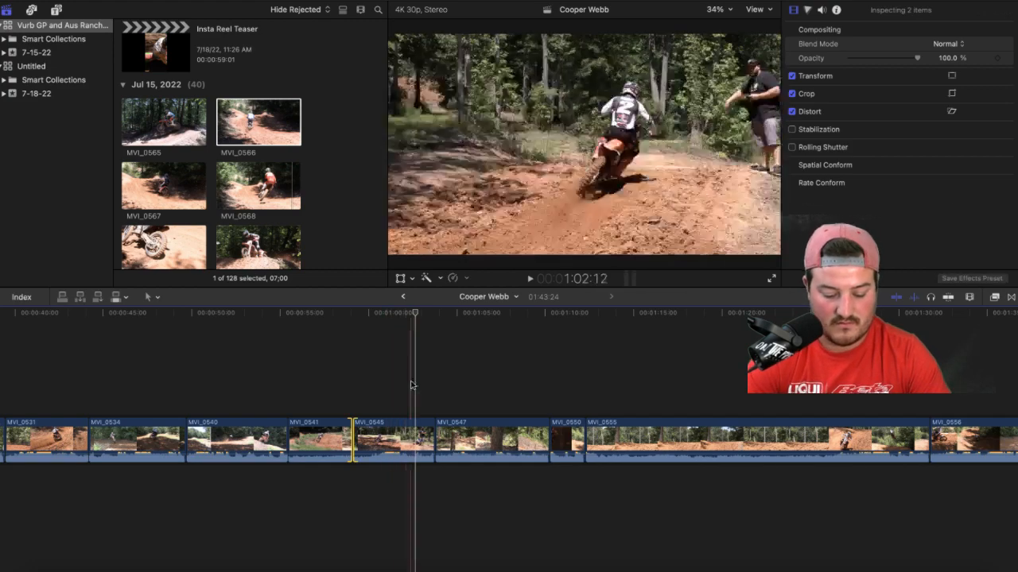
{"action": "key", "text": "c"}
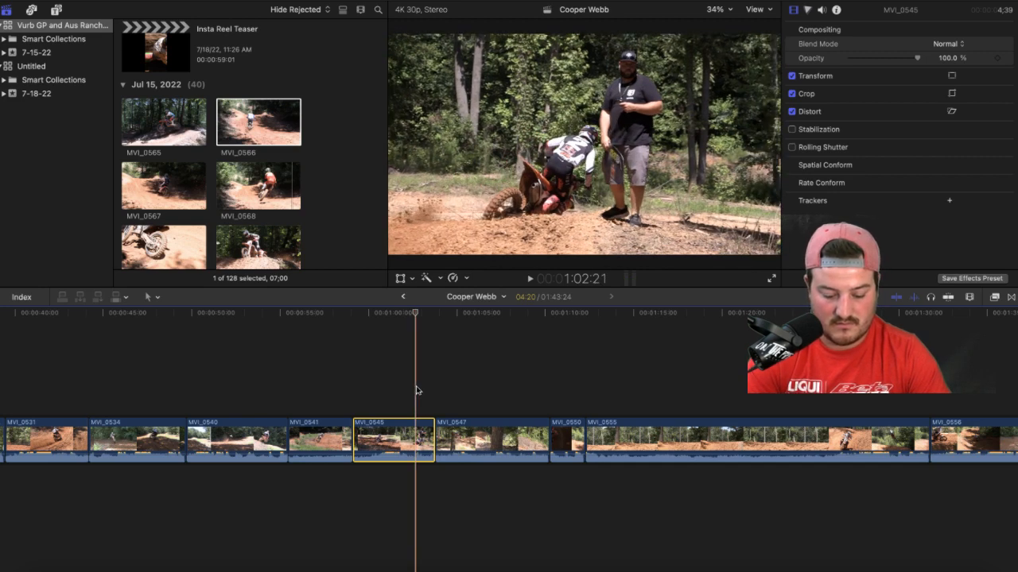
{"action": "key", "text": "alt+bracketright"}
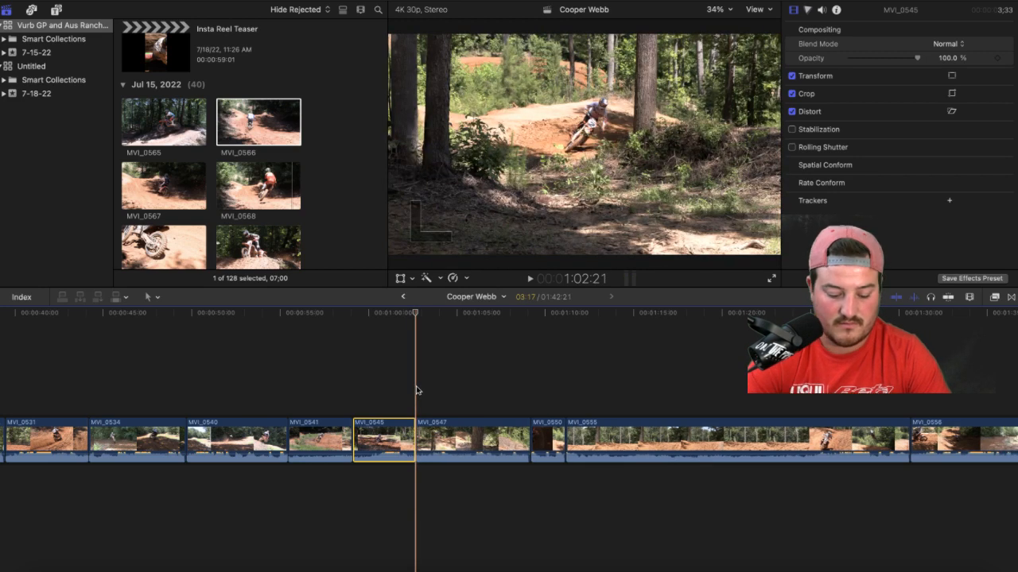
Step: Replay from the end of MVI_0545 through MVI_0547 and trim the end of MVI_0547 at 1:08:14
{"action": "key", "text": "space"}
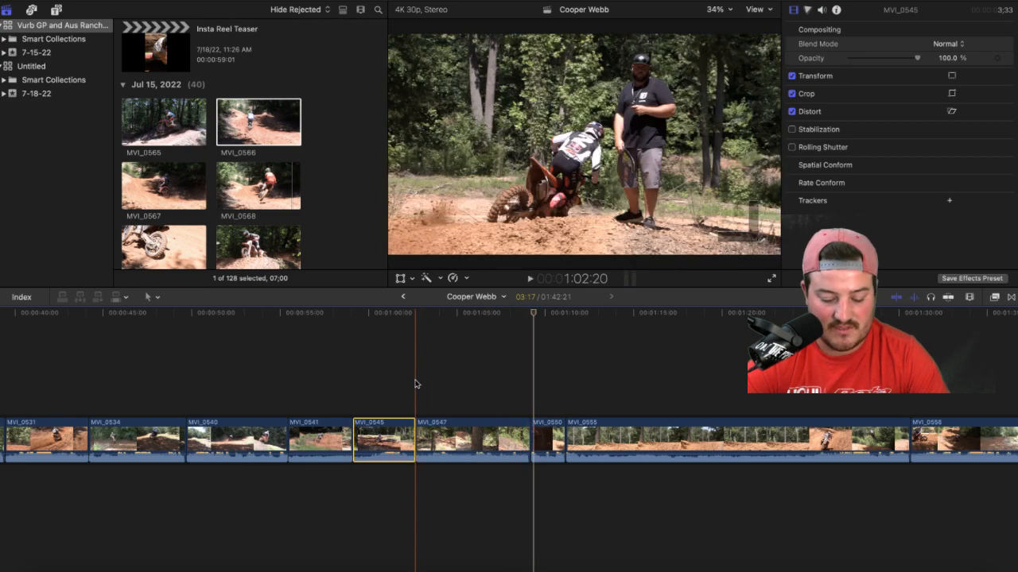
{"action": "left_click", "coordinate": [415, 384]}
{"action": "key", "text": "space"}
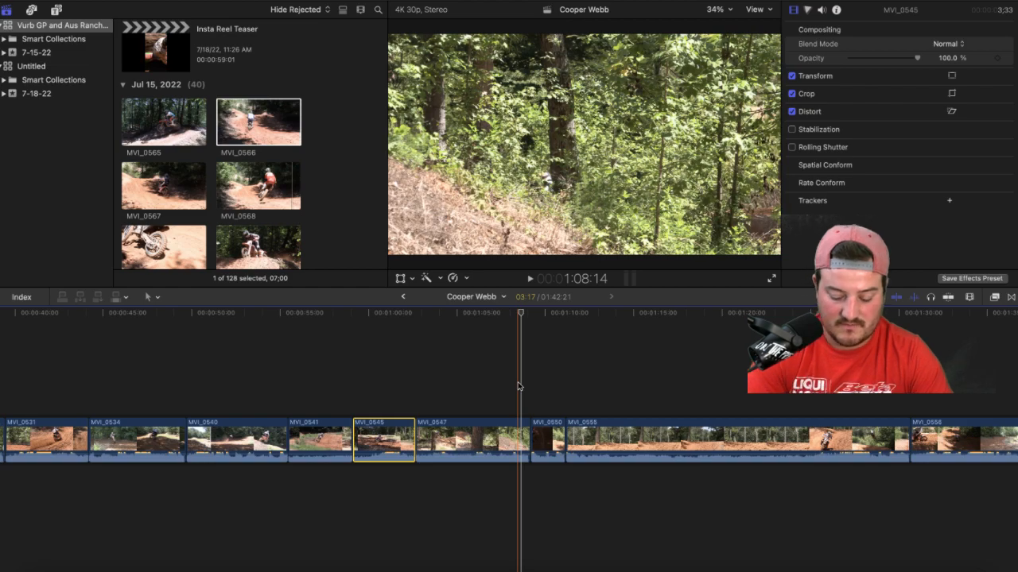
{"action": "key", "text": "alt+]"}
Step: Replay the end of MVI_0547 and examine how it cuts into MVI_0550
{"action": "key", "text": "space"}
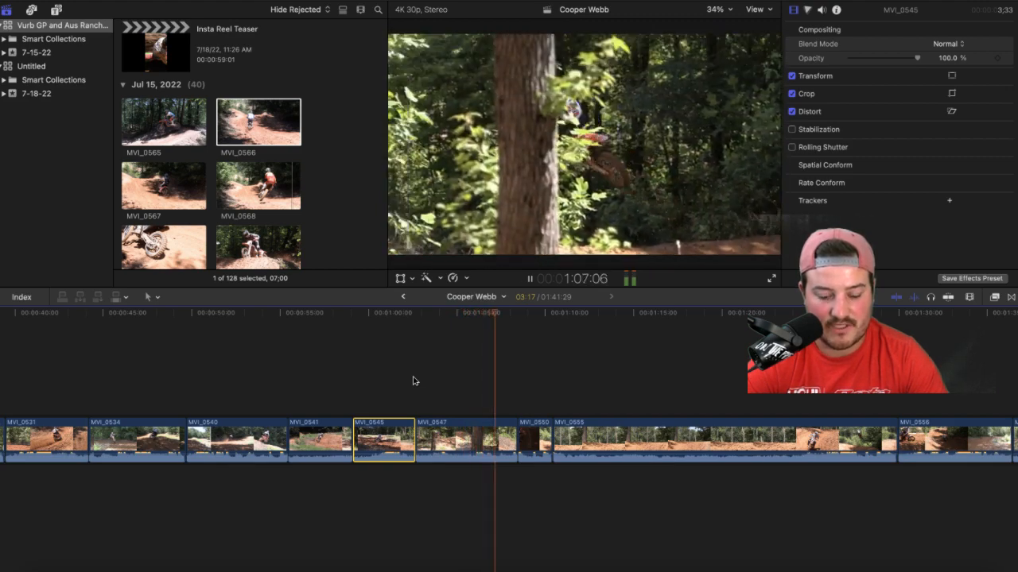
{"action": "key", "text": "space"}
{"action": "scroll", "coordinate": [412, 381], "scroll_direction": "right", "scroll_amount": 3}
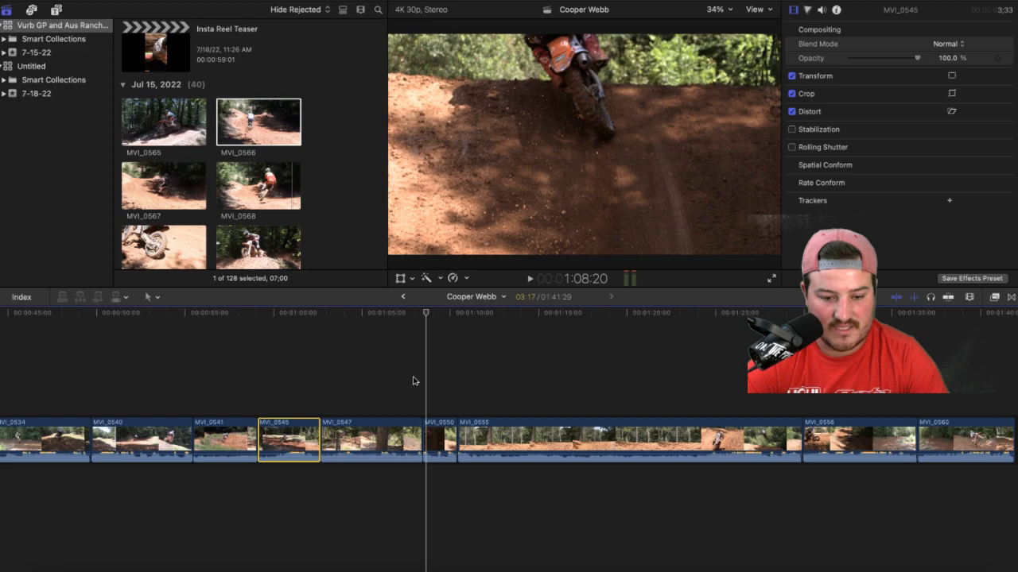
{"action": "key", "text": "space"}
{"action": "key", "text": "space"}
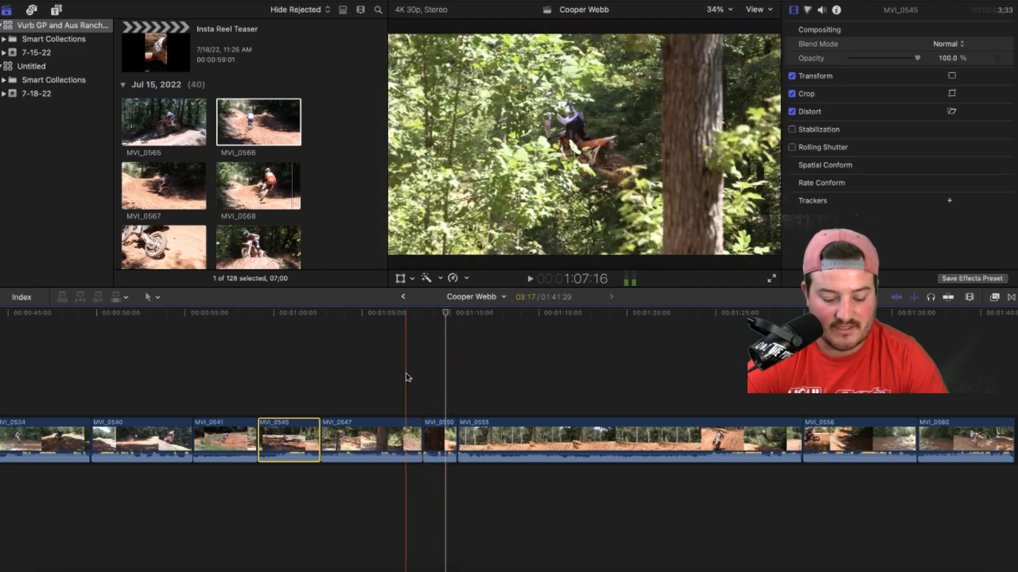
Step: Trim the start of clip MVI_0555 to 1:24:02 on the timeline, cutting off its long opening without the rider
{"action": "key", "text": "space"}
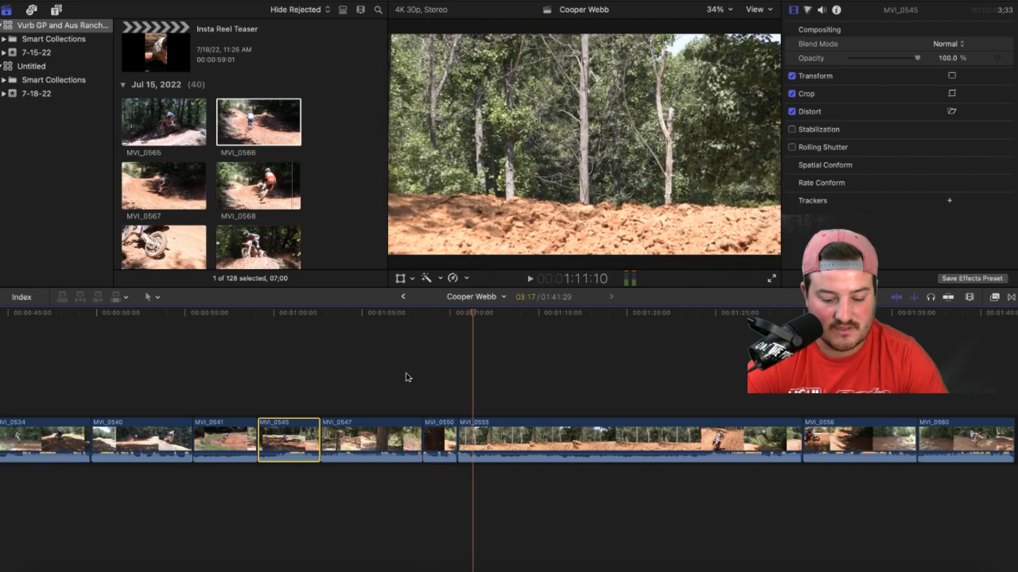
{"action": "key", "text": "space"}
{"action": "scroll", "coordinate": [406, 378], "scroll_direction": "right", "scroll_amount": 5}
{"action": "key", "text": "c"}
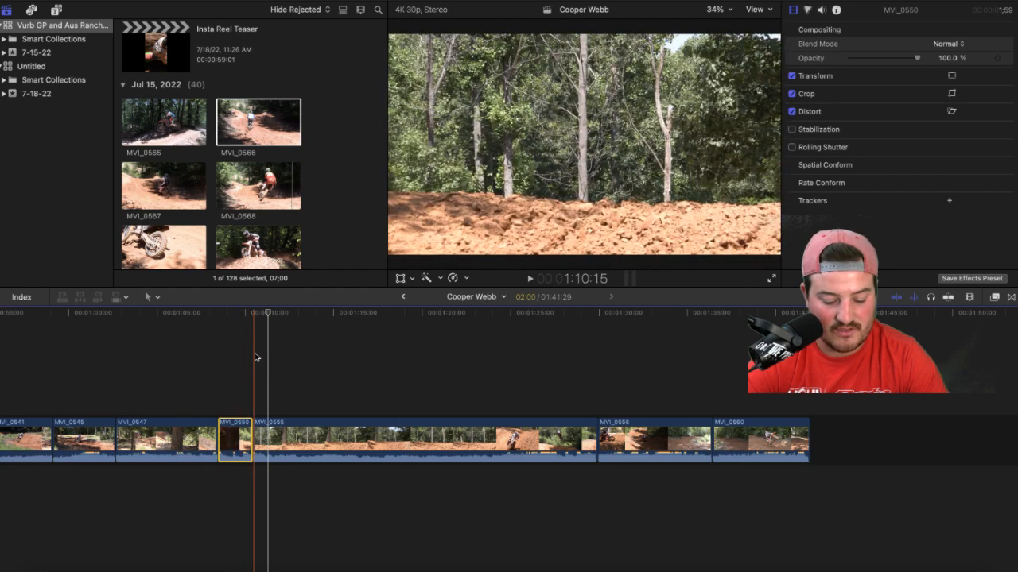
{"action": "key", "text": "space"}
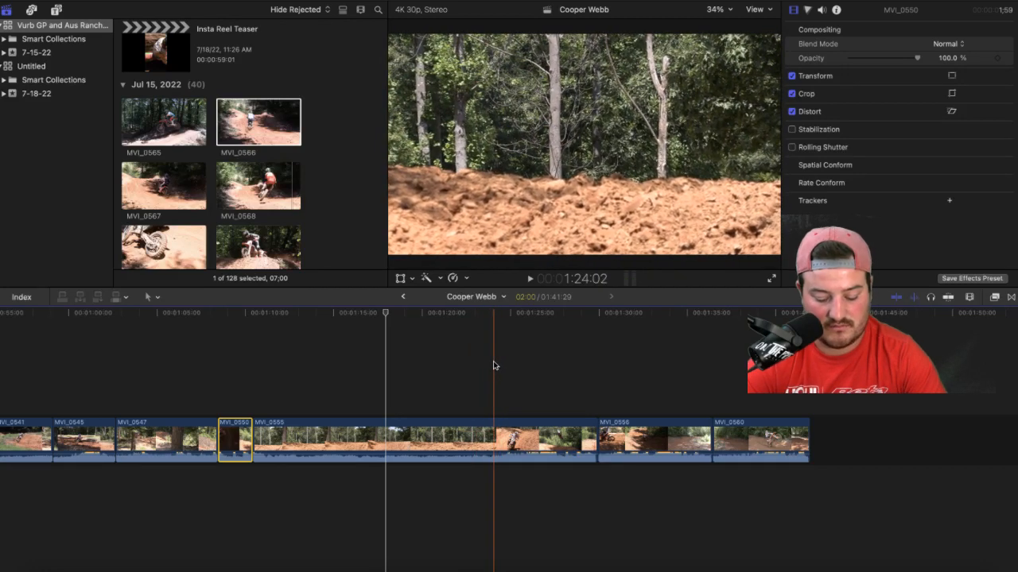
{"action": "key", "text": "alt+bracketleft"}
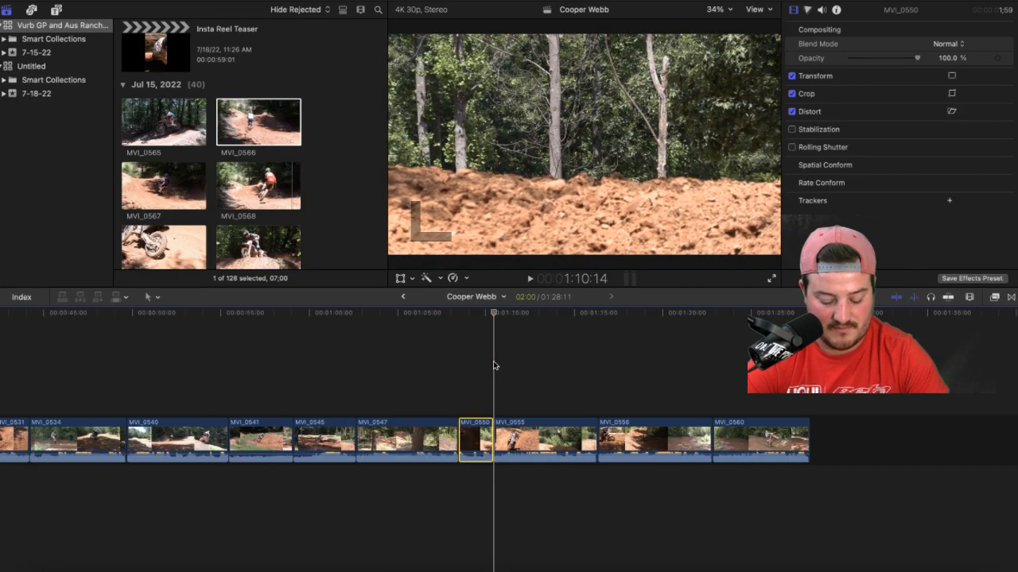
Step: Trim the end of clip MVI_0555 to 1:15:17 on the timeline and play back the transition into MVI_0556
{"action": "key", "text": "space"}
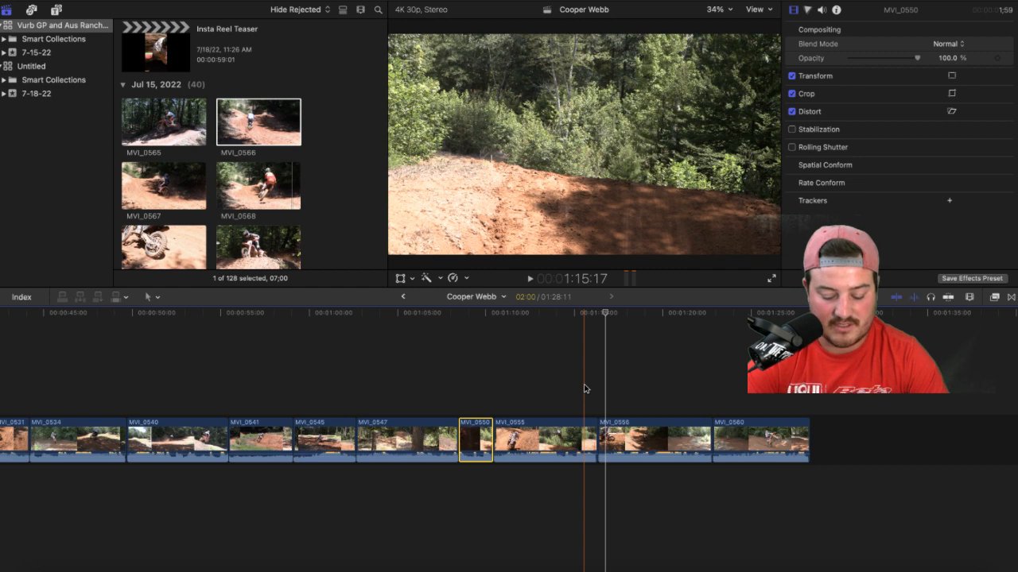
{"action": "key", "text": "alt+bracketright"}
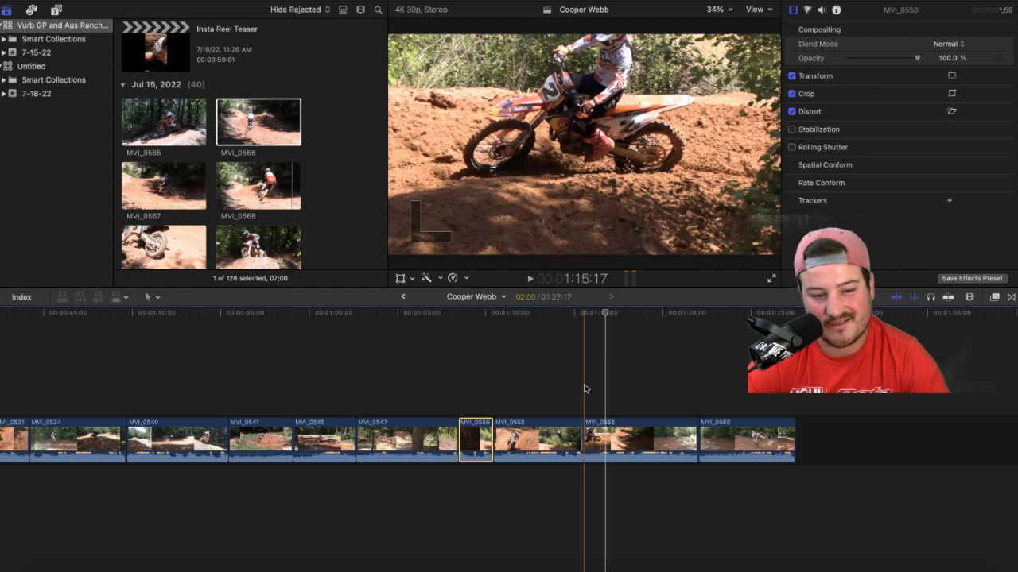
{"action": "key", "text": "space"}
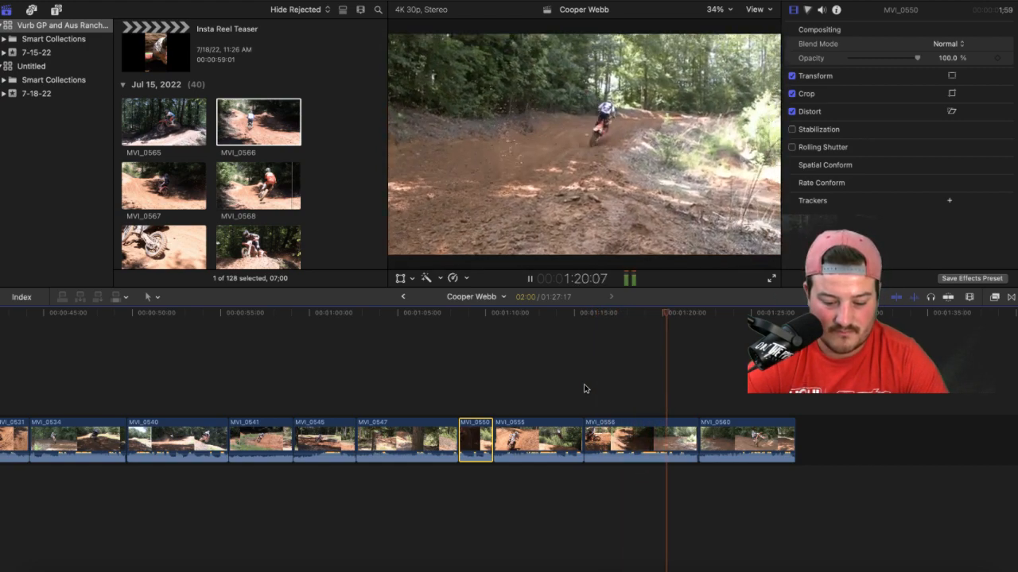
{"action": "key", "text": "space"}
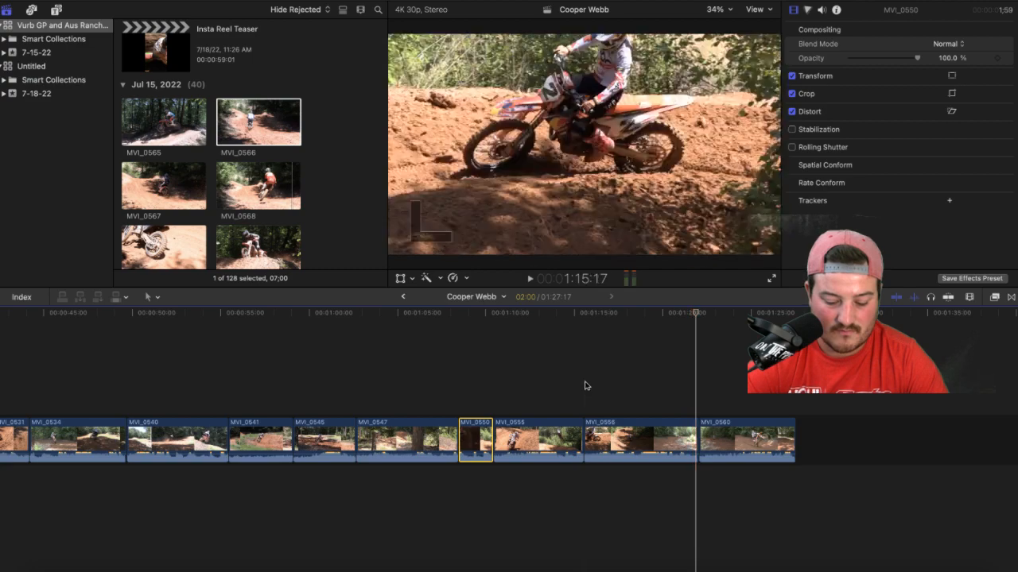
Step: Move clip MVI_0556 earlier in the sequence, placing it between MVI_0531 and MVI_0534
{"action": "key", "text": "space"}
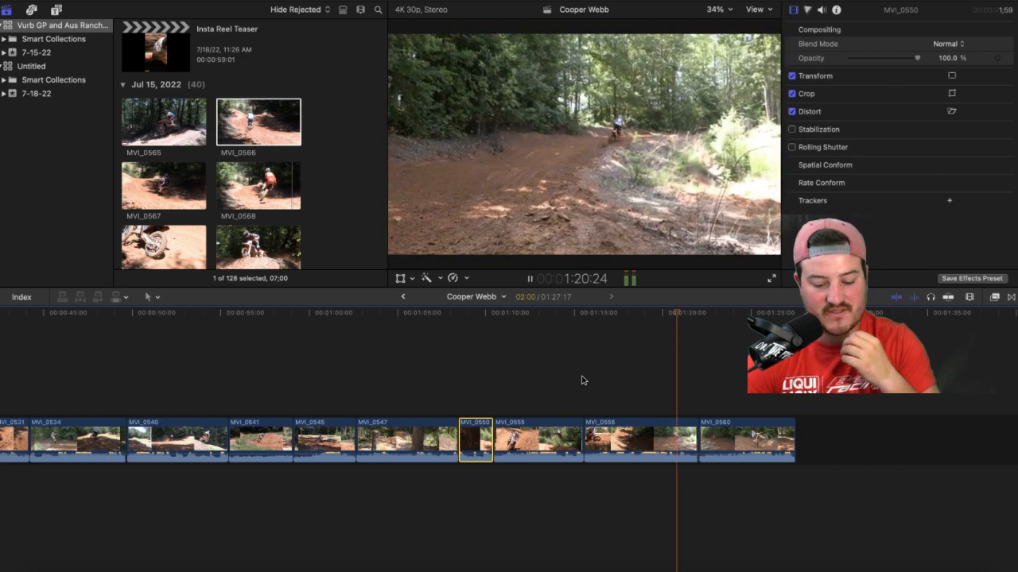
{"action": "key", "text": "space"}
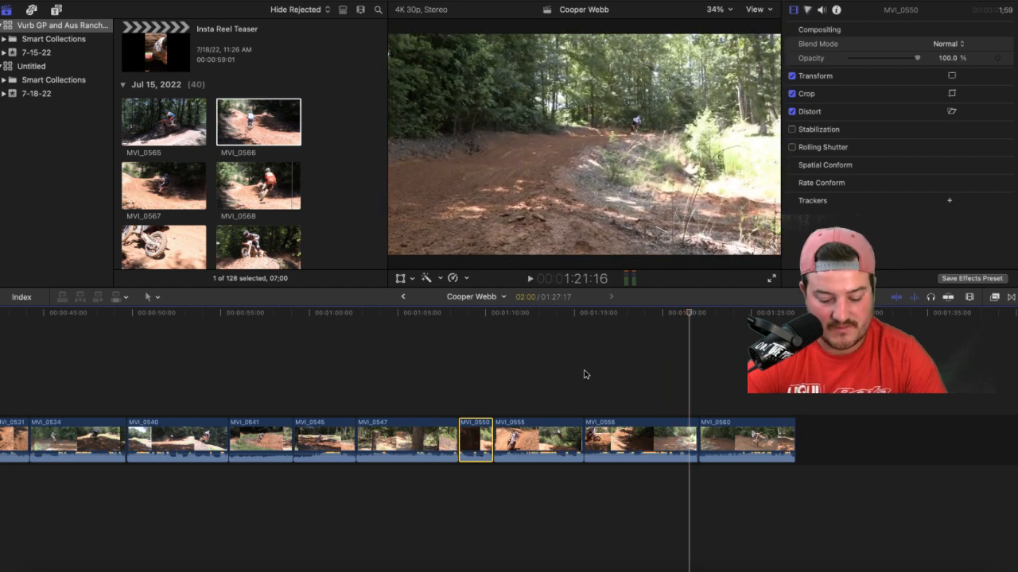
{"action": "scroll", "coordinate": [585, 376], "scroll_direction": "left", "scroll_amount": 5}
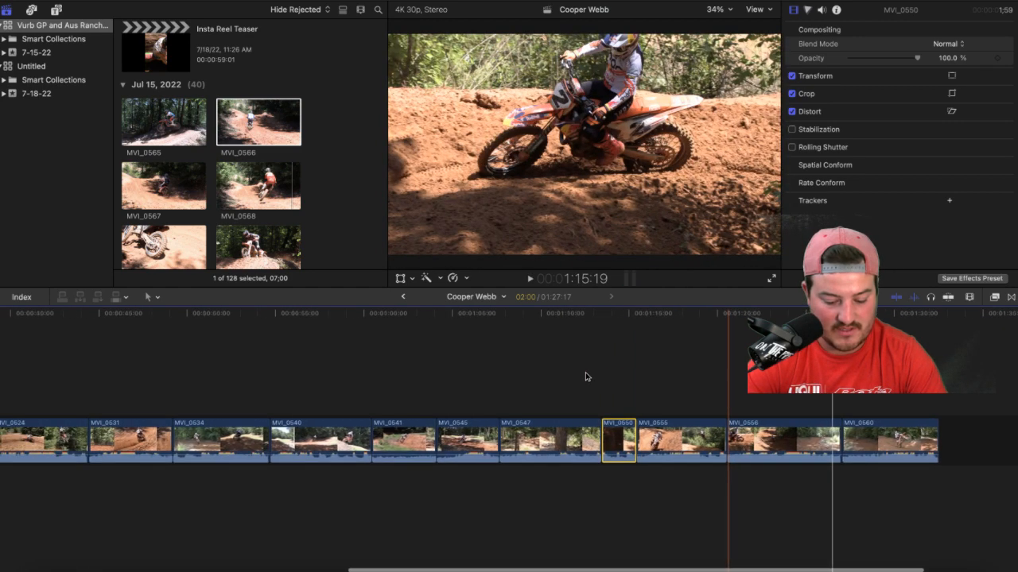
{"action": "scroll", "coordinate": [585, 376], "scroll_direction": "left", "scroll_amount": 2}
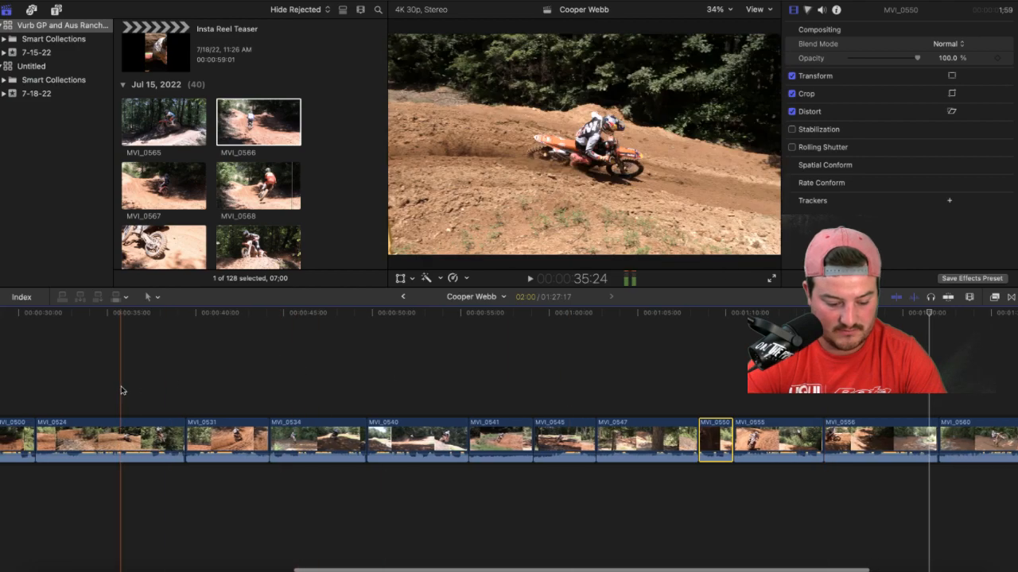
{"action": "scroll", "coordinate": [98, 392], "scroll_direction": "left", "scroll_amount": 3}
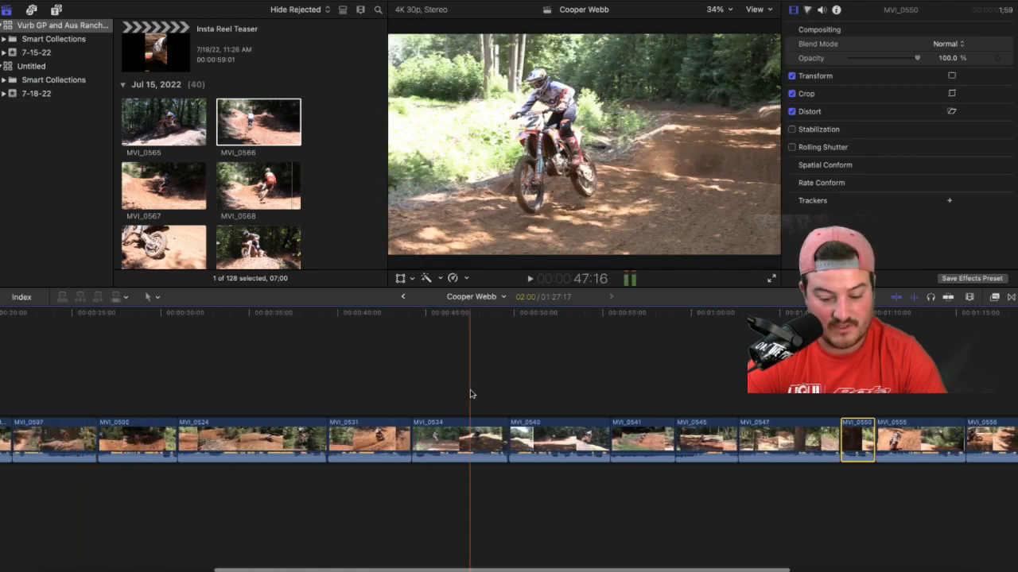
{"action": "scroll", "coordinate": [827, 429], "scroll_direction": "right", "scroll_amount": 5}
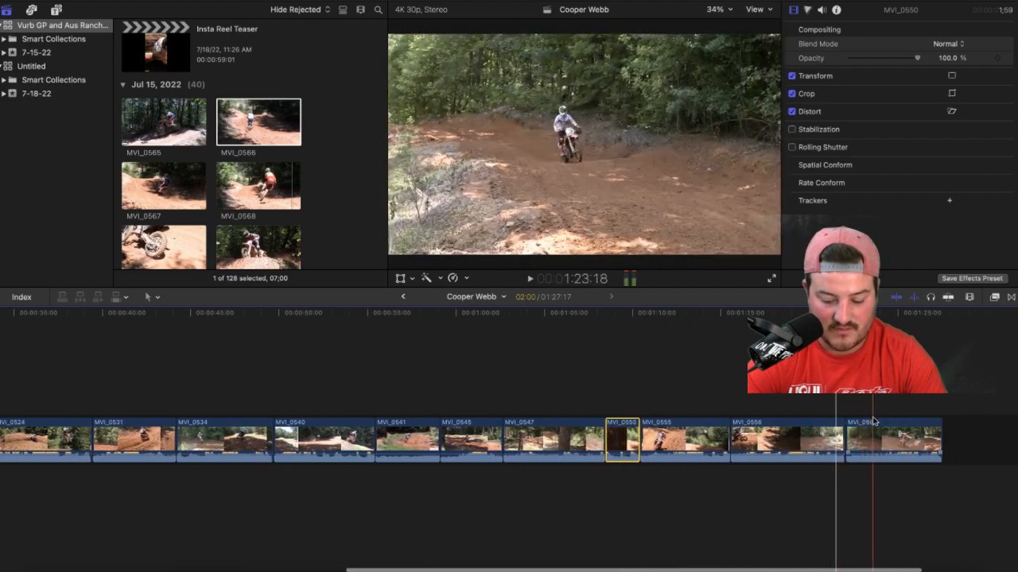
{"action": "left_click", "coordinate": [778, 434]}
{"action": "left_click_drag", "start_coordinate": [765, 438], "coordinate": [327, 434]}
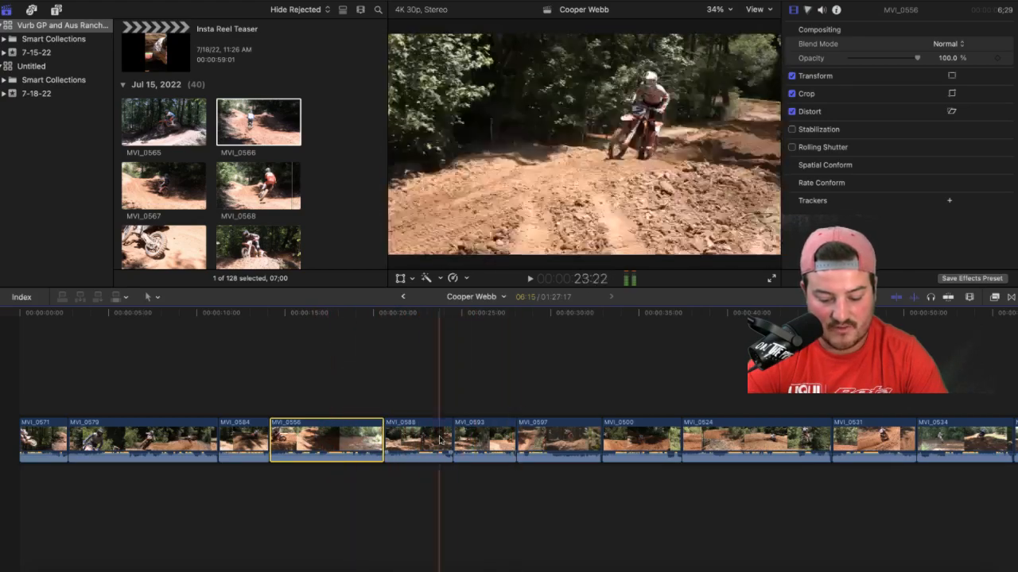
{"action": "left_click_drag", "start_coordinate": [343, 434], "coordinate": [819, 438]}
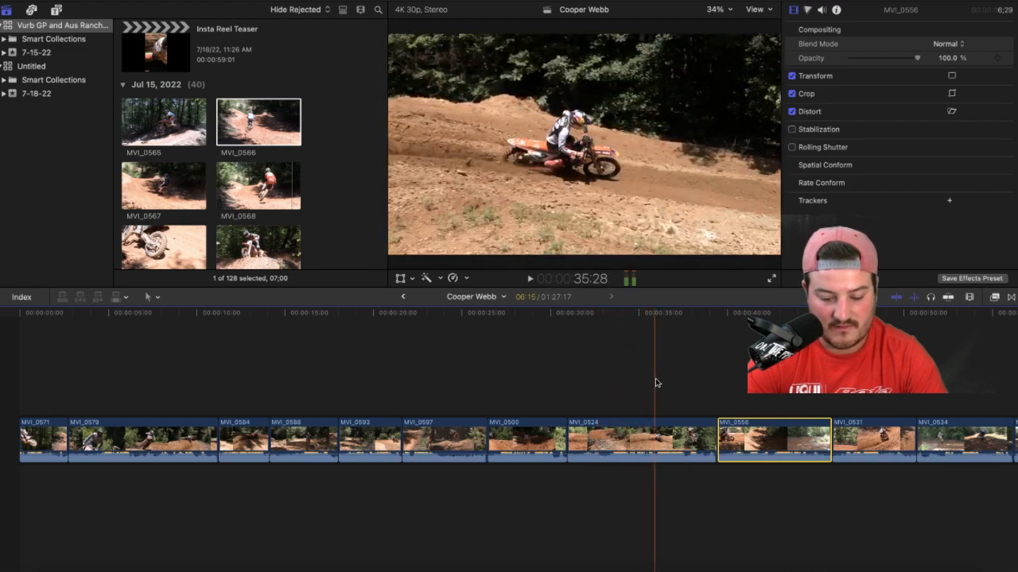
{"action": "scroll", "coordinate": [655, 380], "scroll_direction": "right", "scroll_amount": 5}
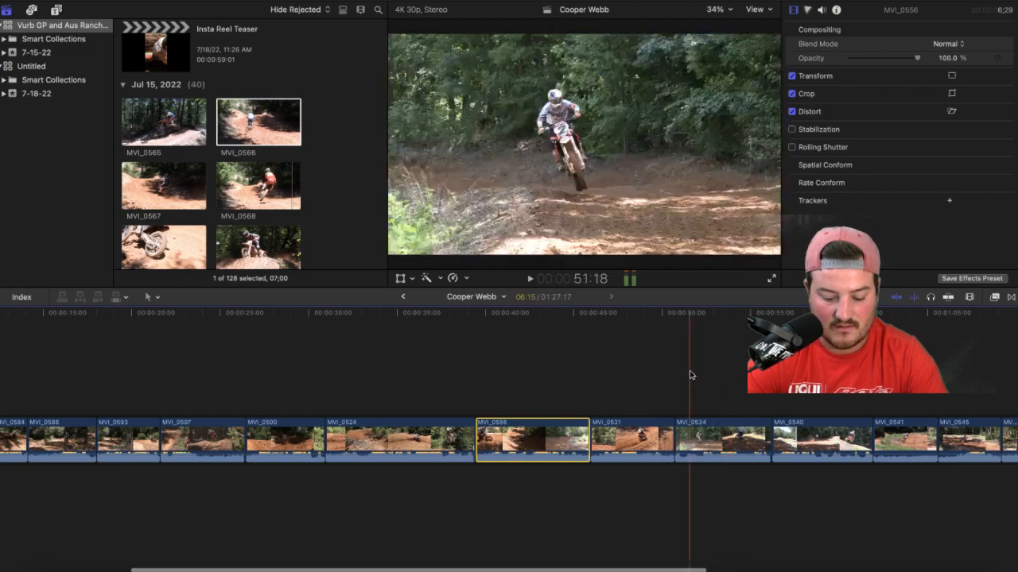
{"action": "left_click_drag", "start_coordinate": [512, 436], "coordinate": [743, 436]}
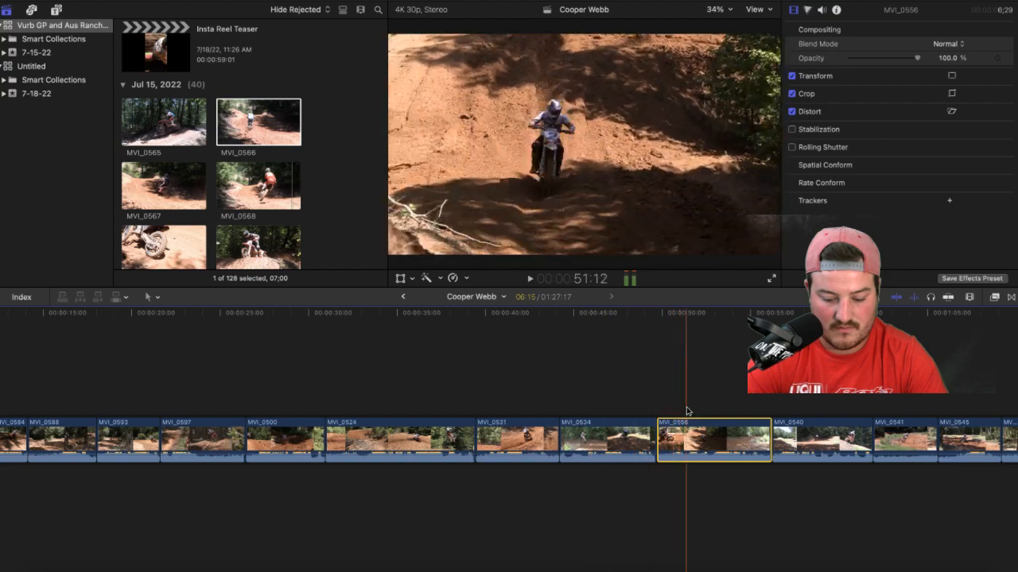
{"action": "left_click_drag", "start_coordinate": [703, 437], "coordinate": [609, 444]}
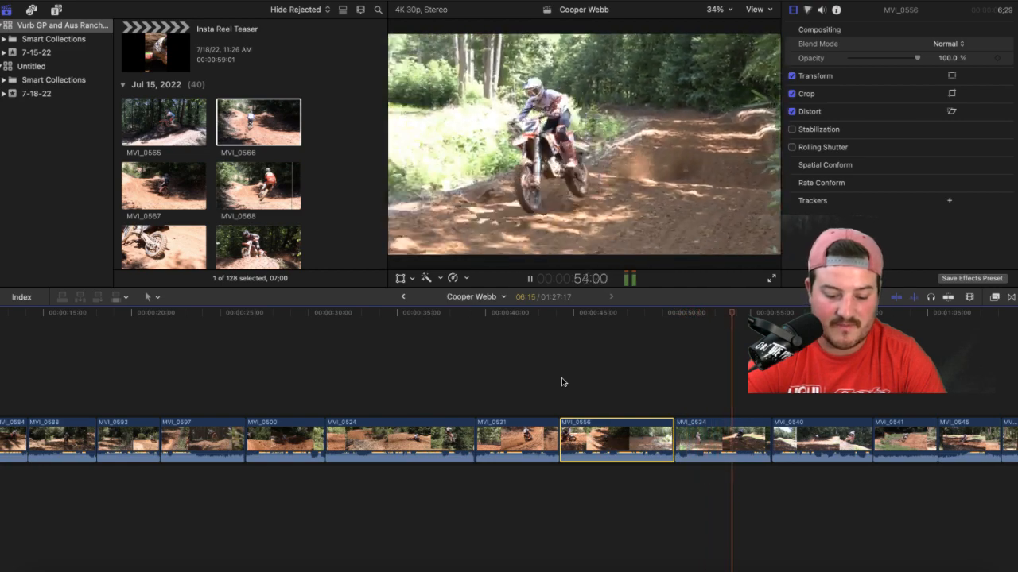
Step: Review the reordered section and trim the end of clip MVI_0556 so it lasts about 4.7 seconds
{"action": "scroll", "coordinate": [562, 382], "scroll_direction": "right", "scroll_amount": 3}
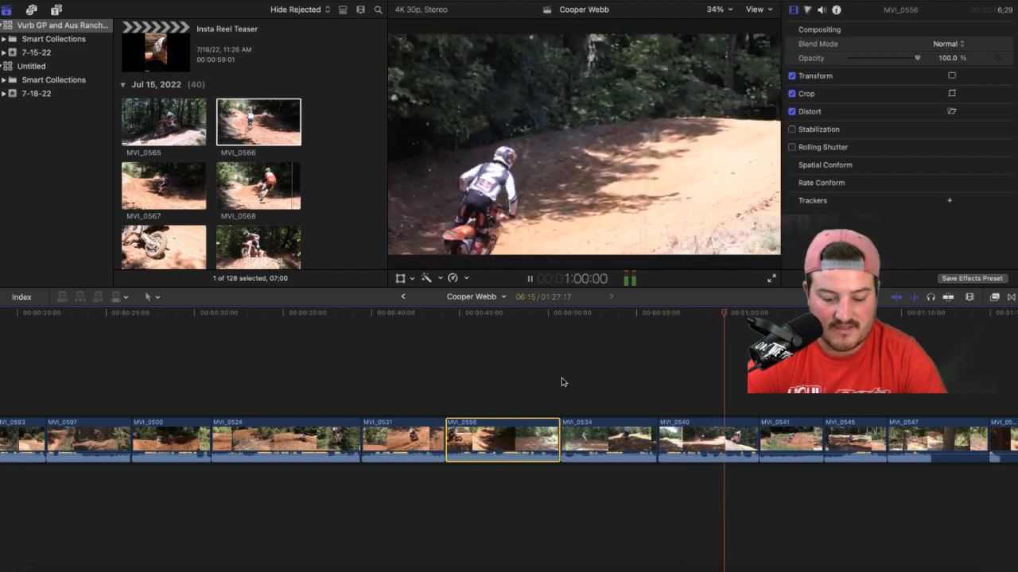
{"action": "left_click", "coordinate": [632, 370]}
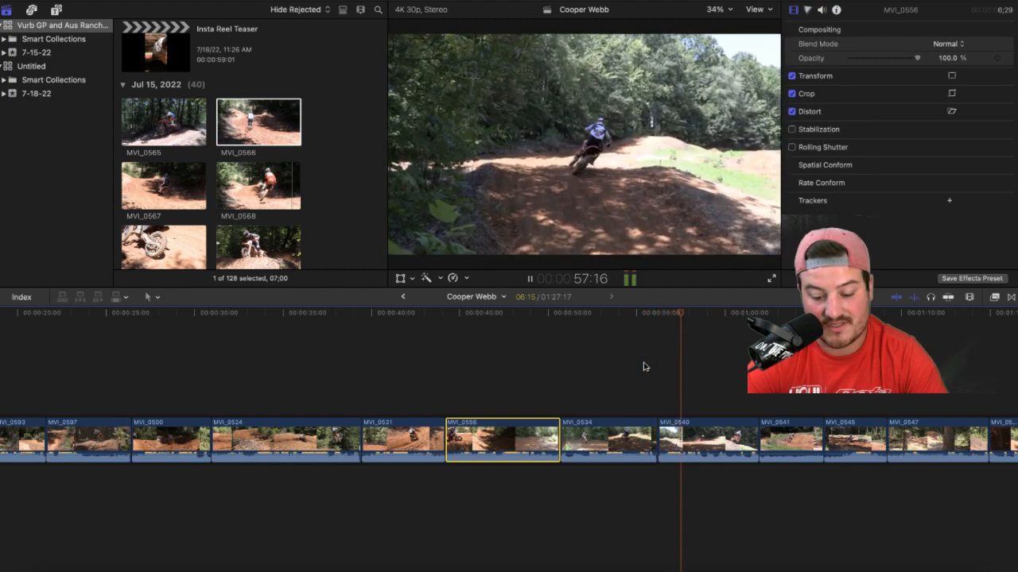
{"action": "key", "text": "space"}
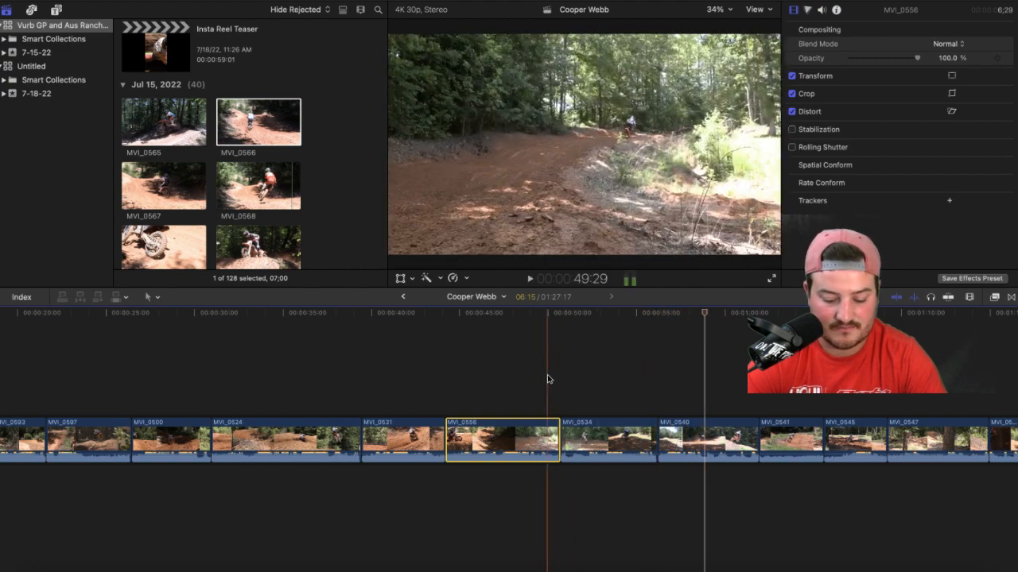
{"action": "key", "text": "space"}
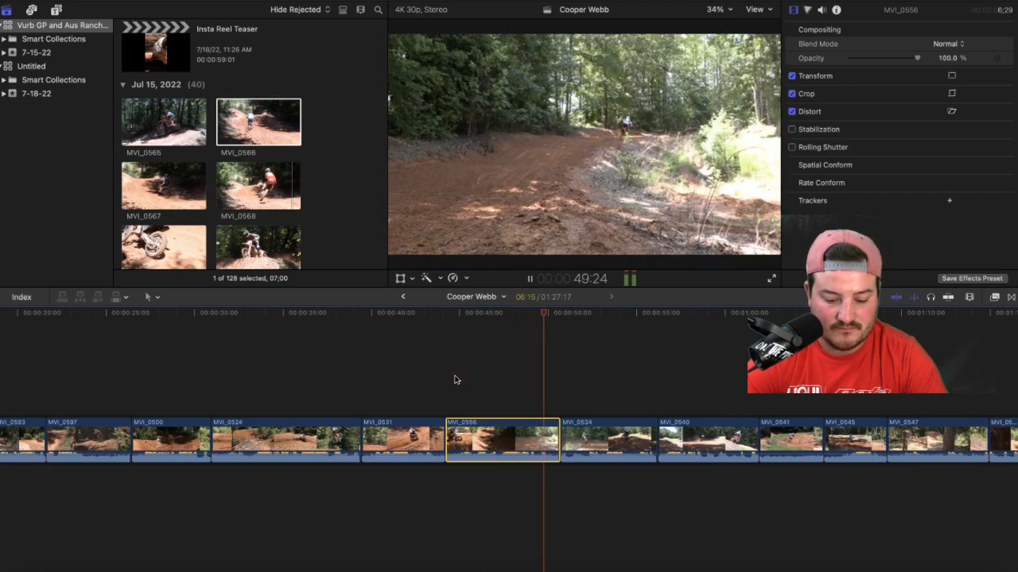
{"action": "key", "text": "space"}
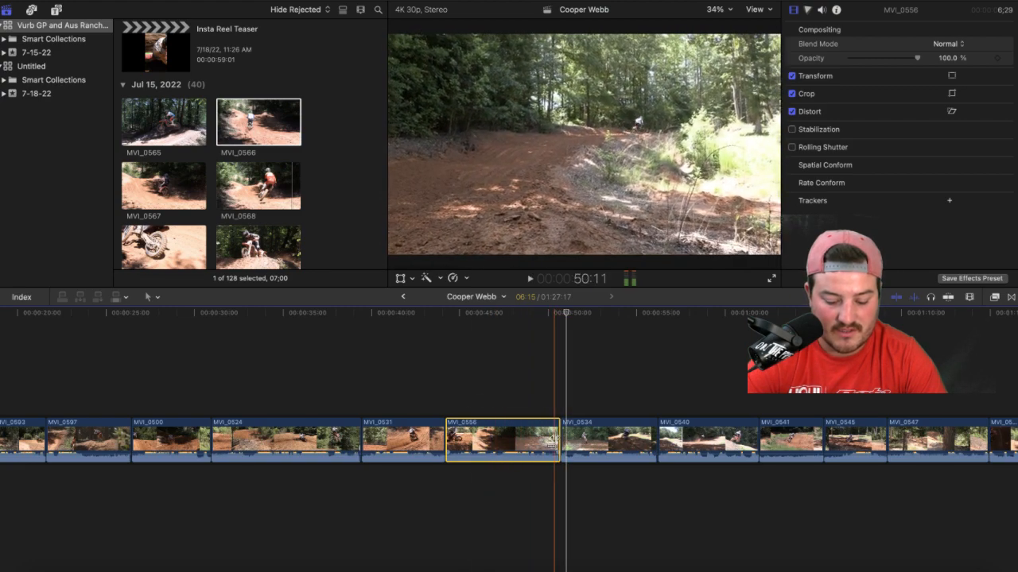
{"action": "left_click_drag", "start_coordinate": [560, 438], "coordinate": [525, 438]}
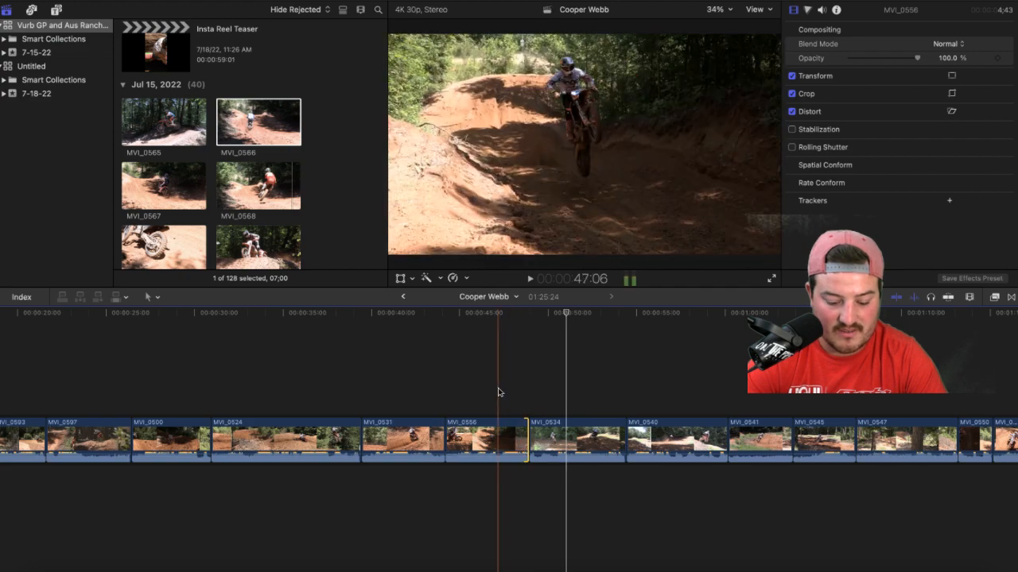
Step: Trim the opening off clip MVI_0534 and extend the end of MVI_0556 to about 5.1 seconds
{"action": "key", "text": "space"}
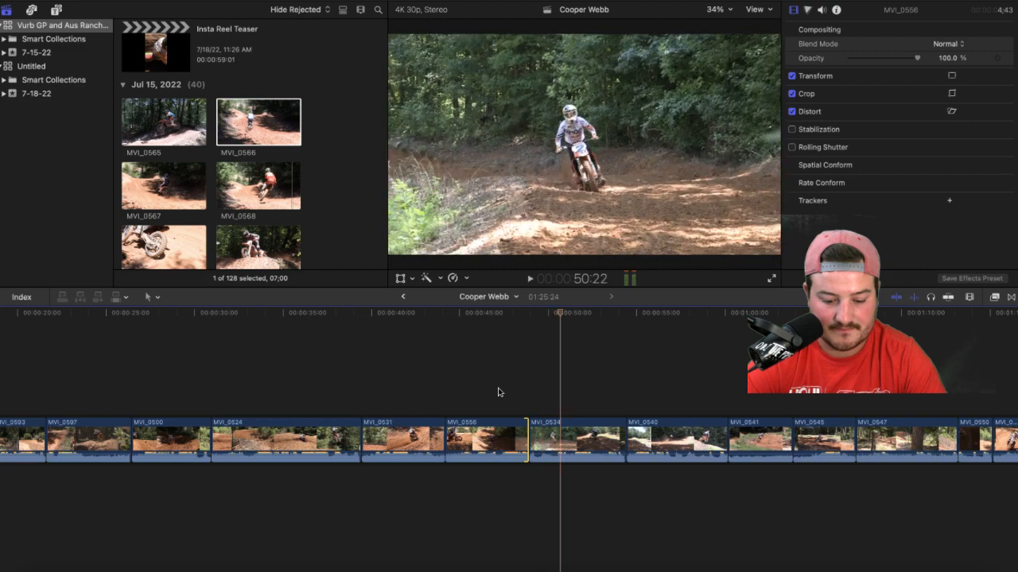
{"action": "key", "text": "space"}
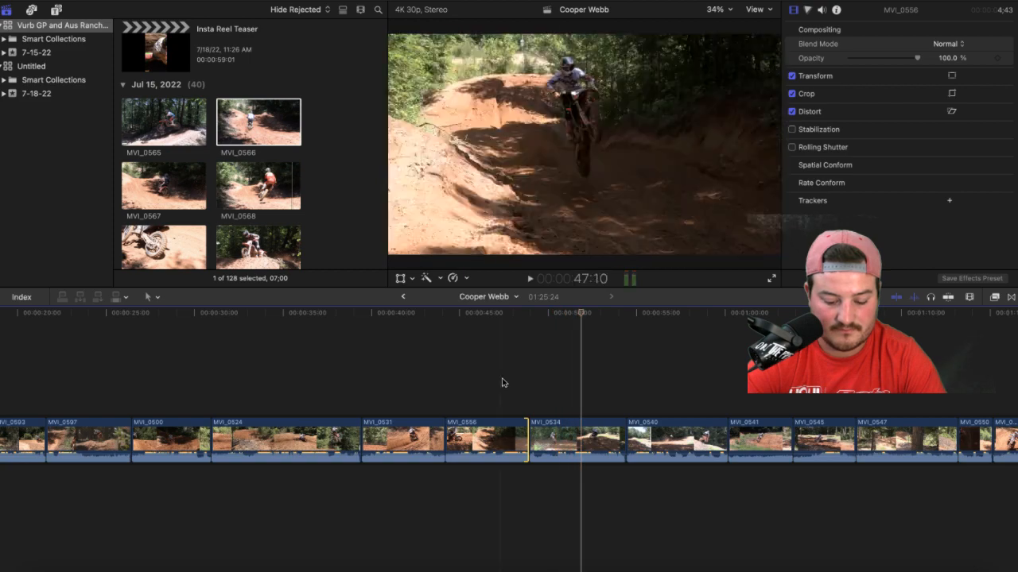
{"action": "left_click", "coordinate": [541, 441]}
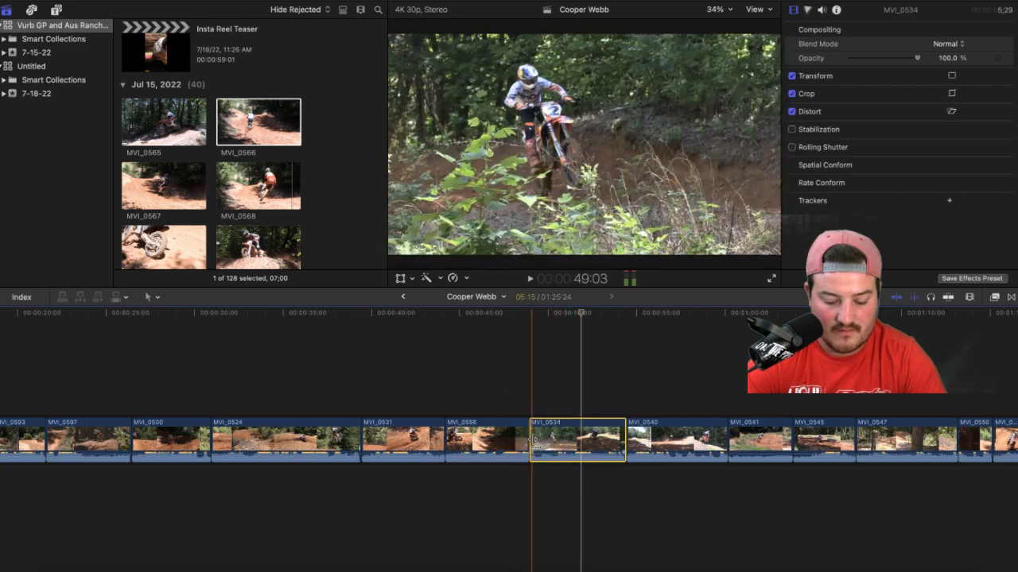
{"action": "mouse_move", "coordinate": [535, 441]}
{"action": "left_mouse_down"}
{"action": "mouse_move", "coordinate": [587, 441]}
{"action": "mouse_move", "coordinate": [548, 448]}
{"action": "mouse_move", "coordinate": [555, 442]}
{"action": "left_mouse_up"}
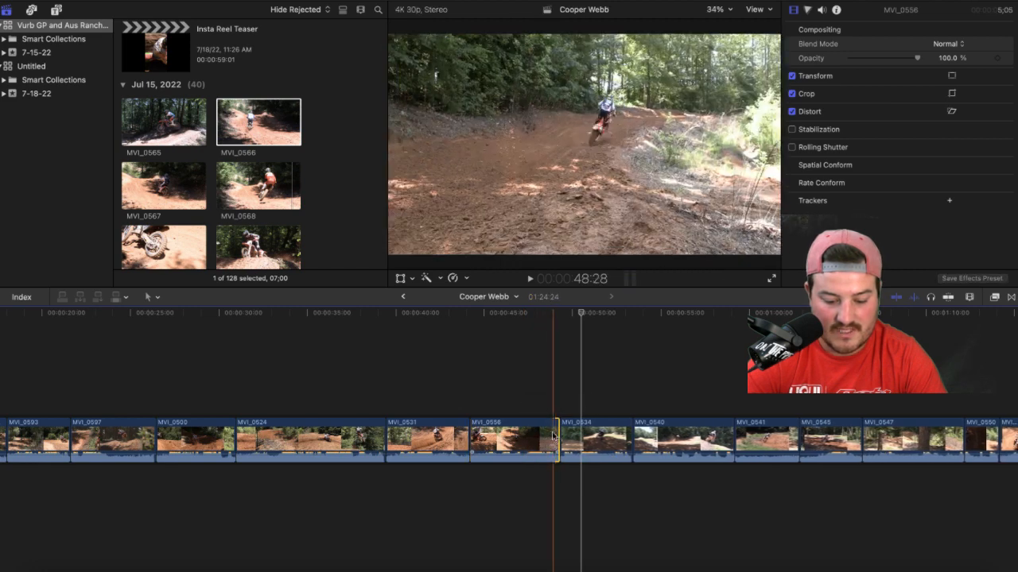
Step: Play back the cut from MVI_0556 into MVI_0534 and look over the remaining clips up to MVI_0560
{"action": "key", "text": "space"}
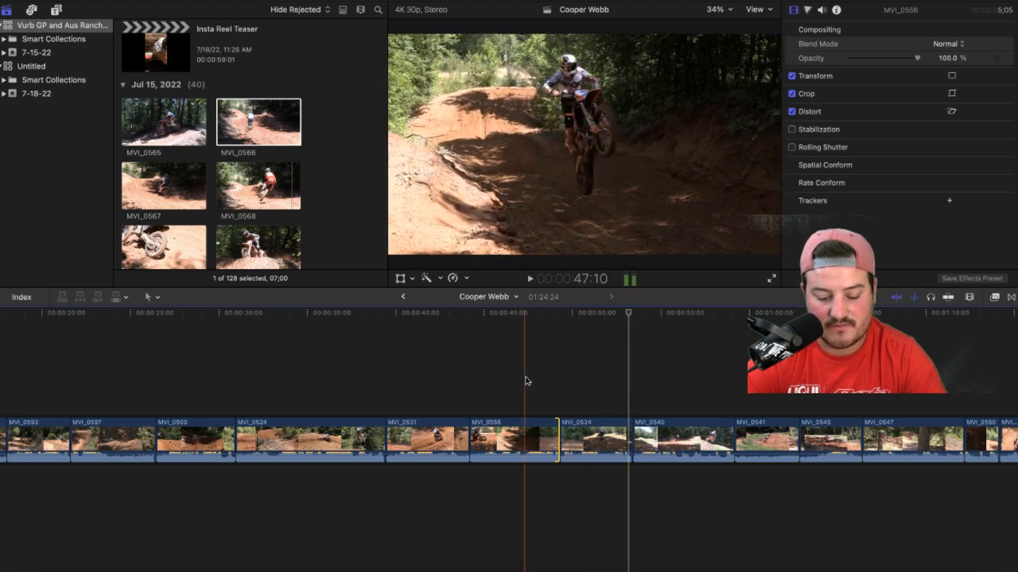
{"action": "key", "text": "space"}
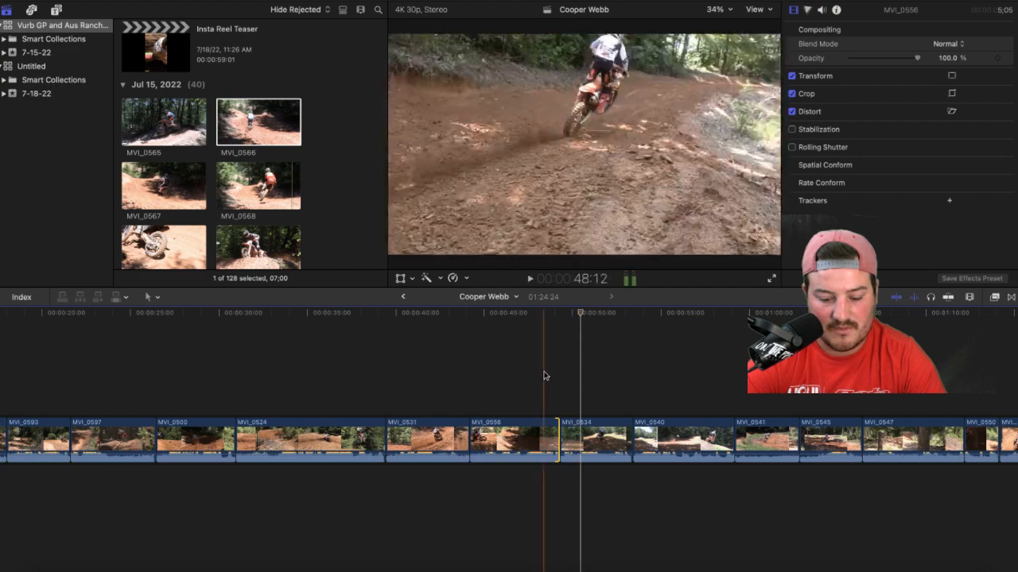
{"action": "key", "text": "space"}
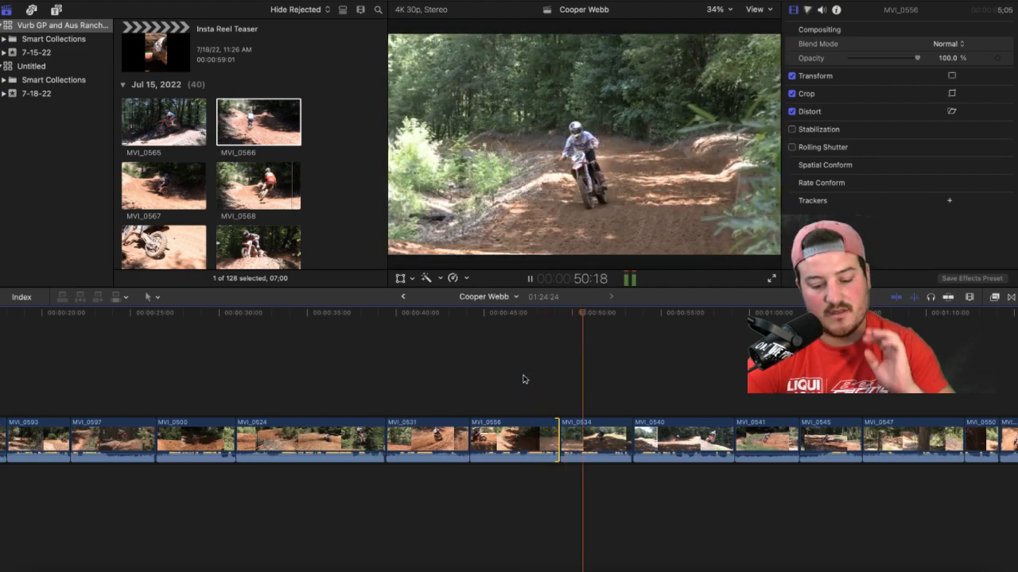
{"action": "key", "text": "space"}
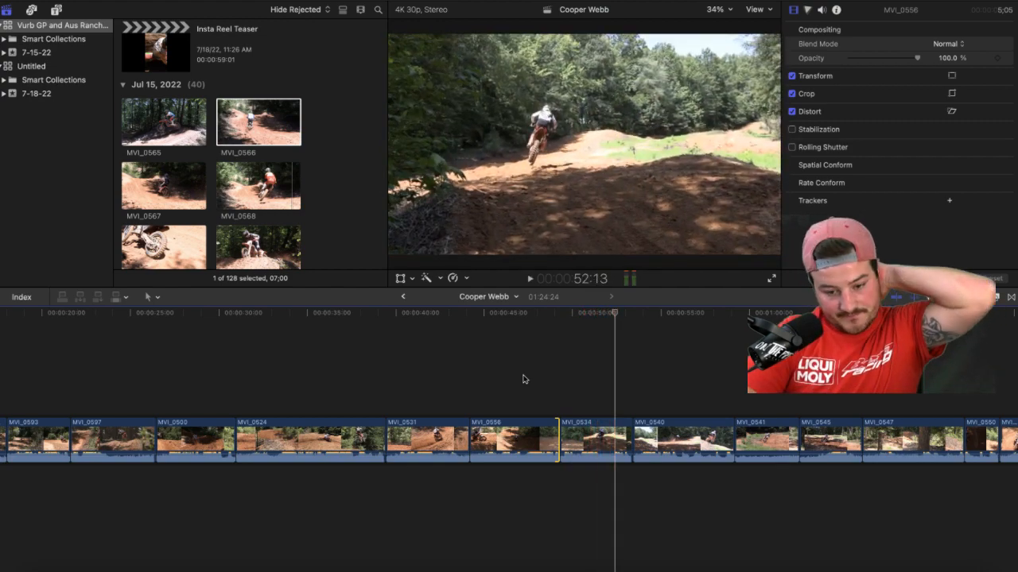
{"action": "scroll", "coordinate": [523, 379], "scroll_direction": "right", "scroll_amount": 3}
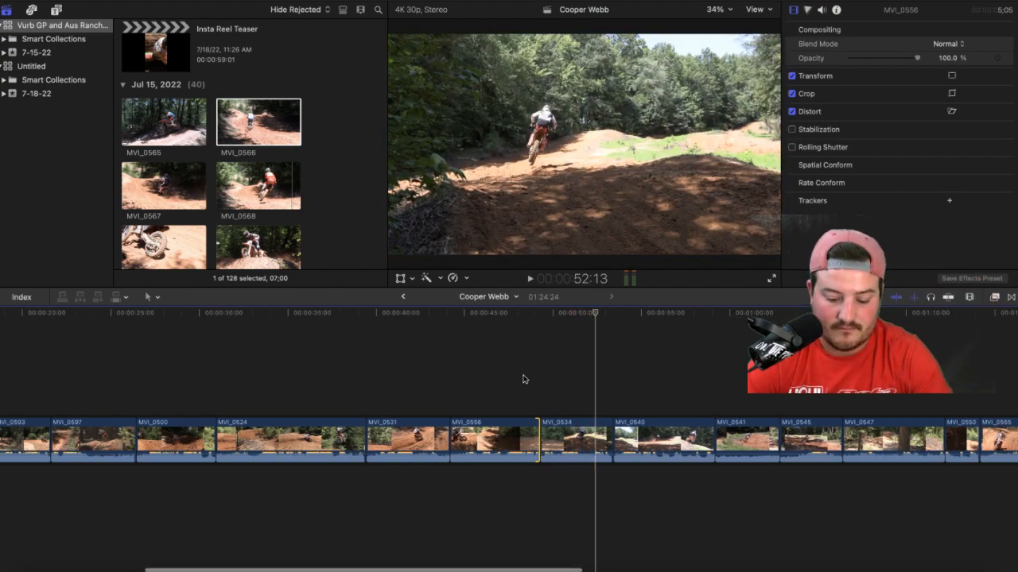
{"action": "scroll", "coordinate": [523, 379], "scroll_direction": "right", "scroll_amount": 10}
{"action": "scroll", "coordinate": [523, 379], "scroll_direction": "left", "scroll_amount": 4}
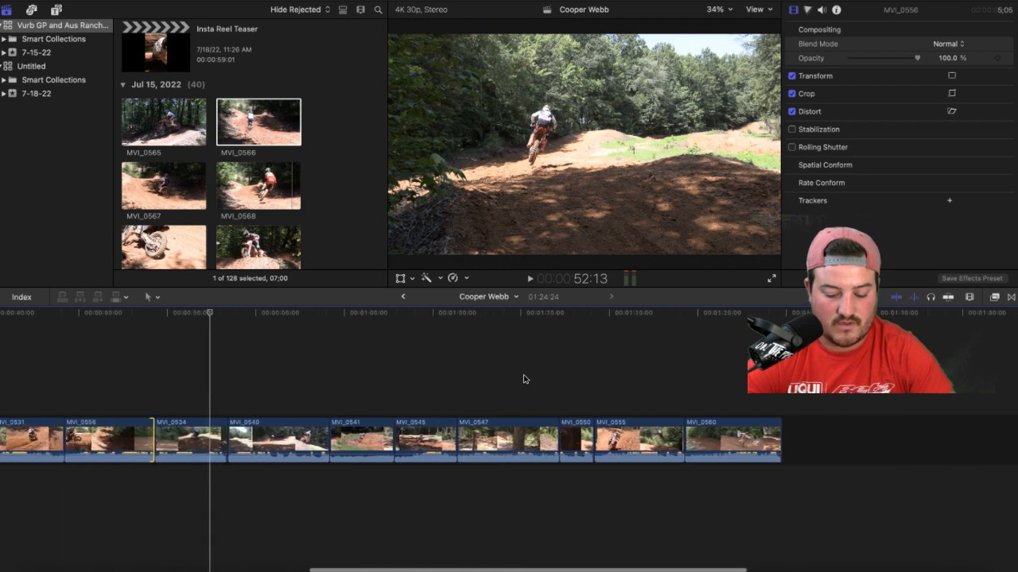
Step: Play clip MVI_0560 through to the end of the sequence and check its cut from MVI_0555
{"action": "key", "text": "super+minus"}
{"action": "key", "text": "super+minus"}
{"action": "key", "text": "super+minus"}
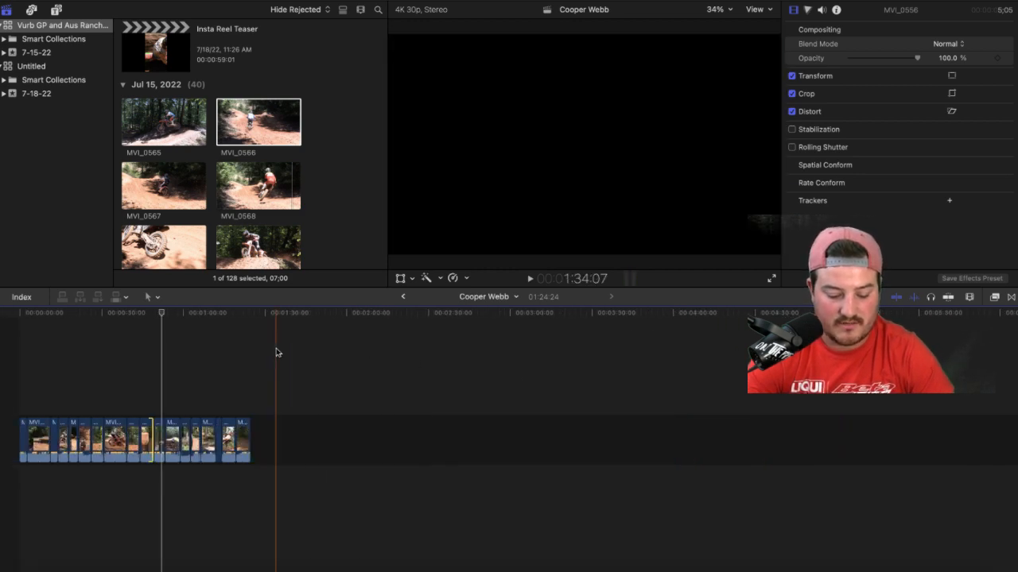
{"action": "key", "text": "super+equal"}
{"action": "key", "text": "super+equal"}
{"action": "key", "text": "super+equal"}
{"action": "key", "text": "super+equal"}
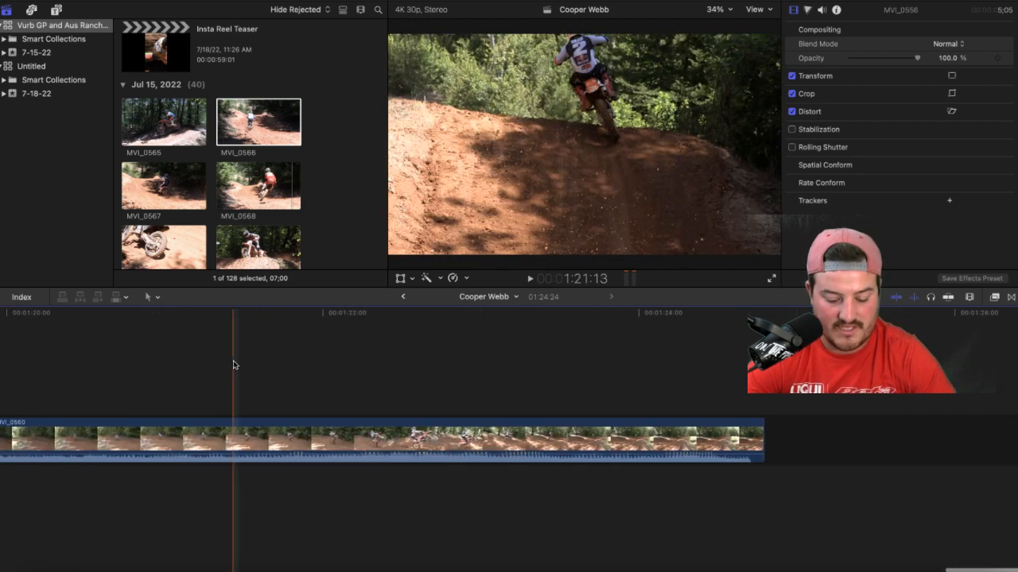
{"action": "scroll", "coordinate": [345, 353], "scroll_direction": "left", "scroll_amount": 1}
{"action": "scroll", "coordinate": [345, 353], "scroll_direction": "right", "scroll_amount": 1}
{"action": "key", "text": "super+minus"}
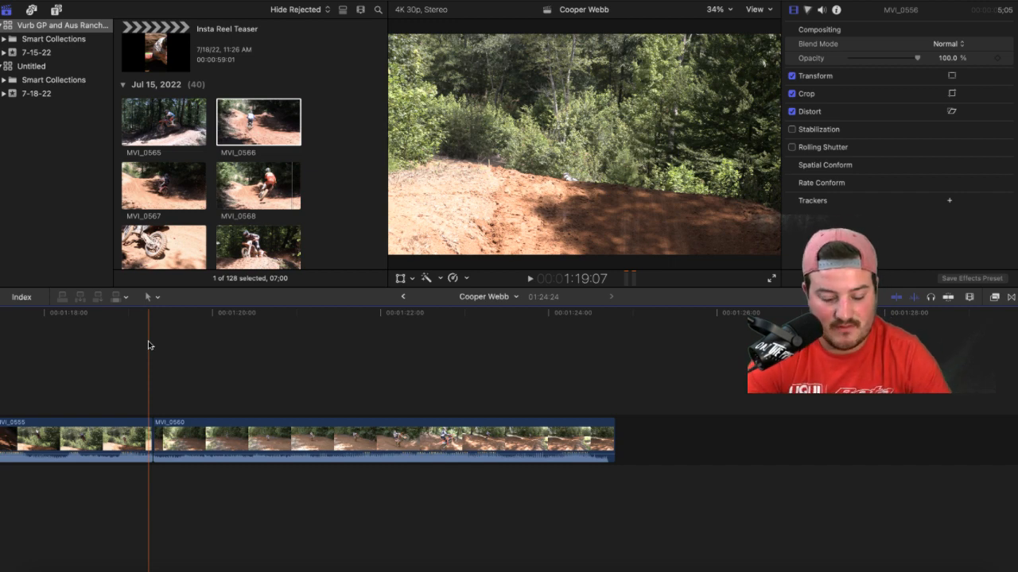
{"action": "key", "text": "space"}
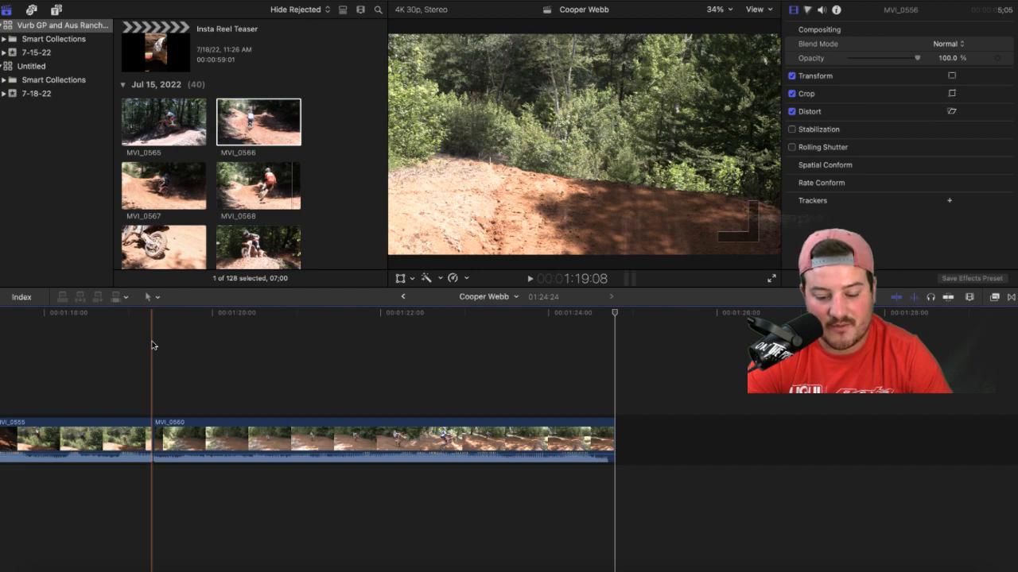
{"action": "key", "text": "space"}
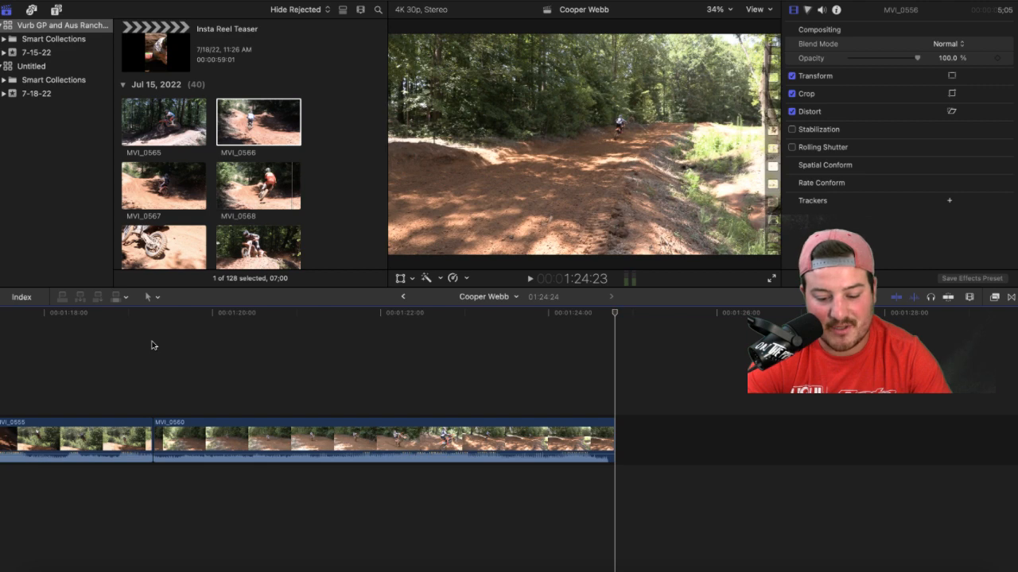
{"action": "left_click", "coordinate": [157, 345]}
{"action": "key", "text": "space"}
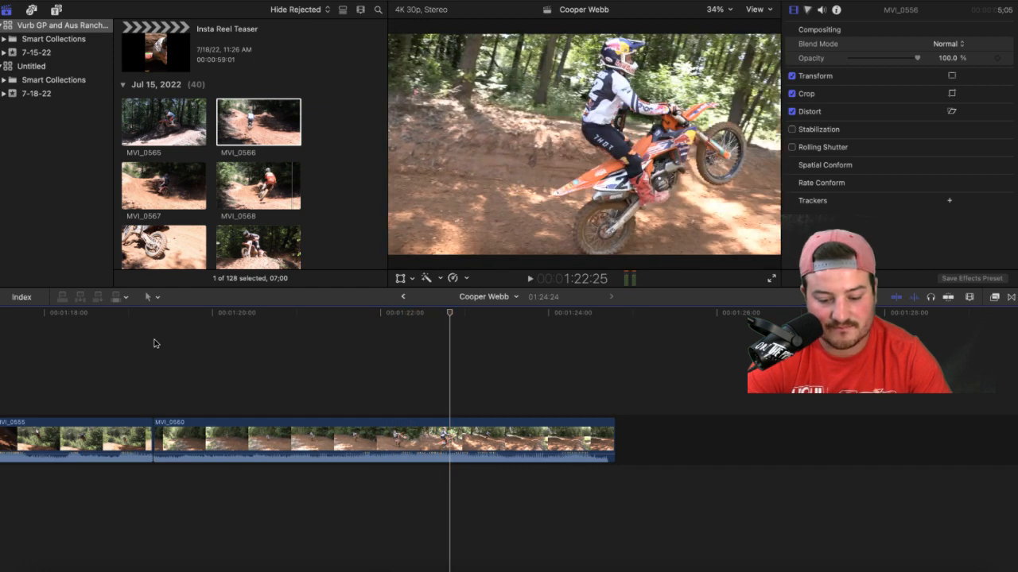
{"action": "key", "text": "space"}
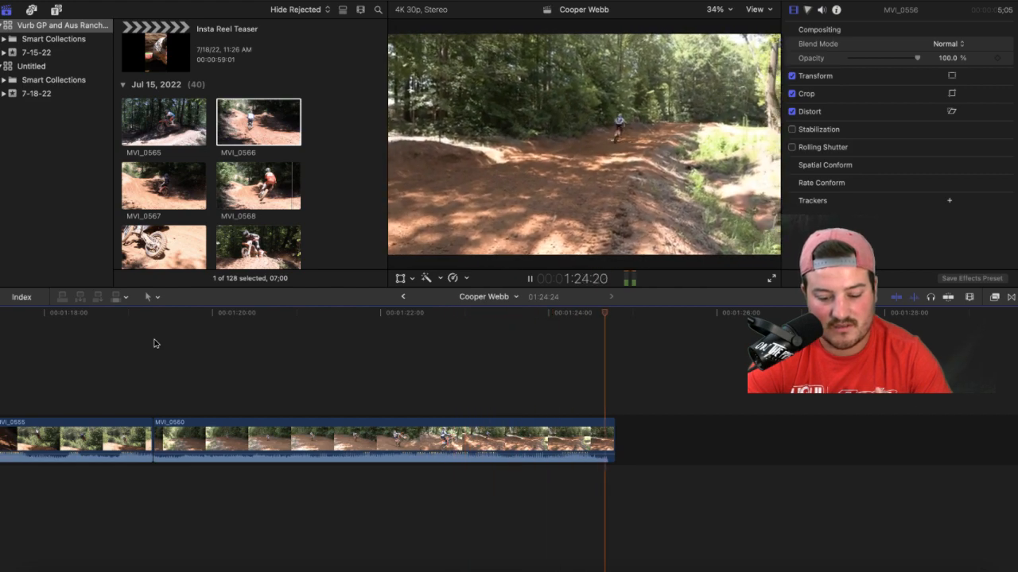
{"action": "left_click", "coordinate": [226, 426]}
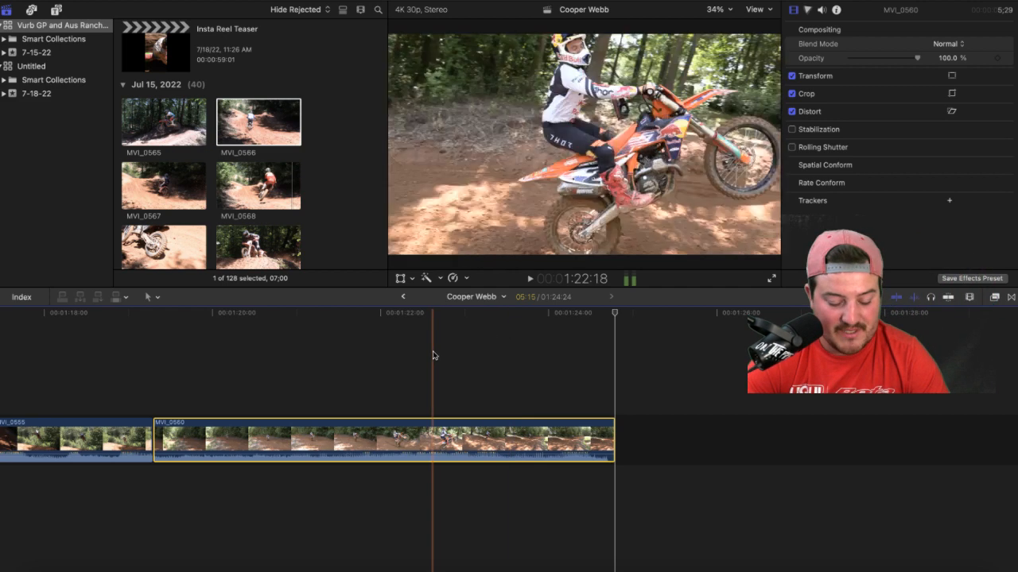
{"action": "scroll", "coordinate": [432, 355], "scroll_direction": "left", "scroll_amount": 10}
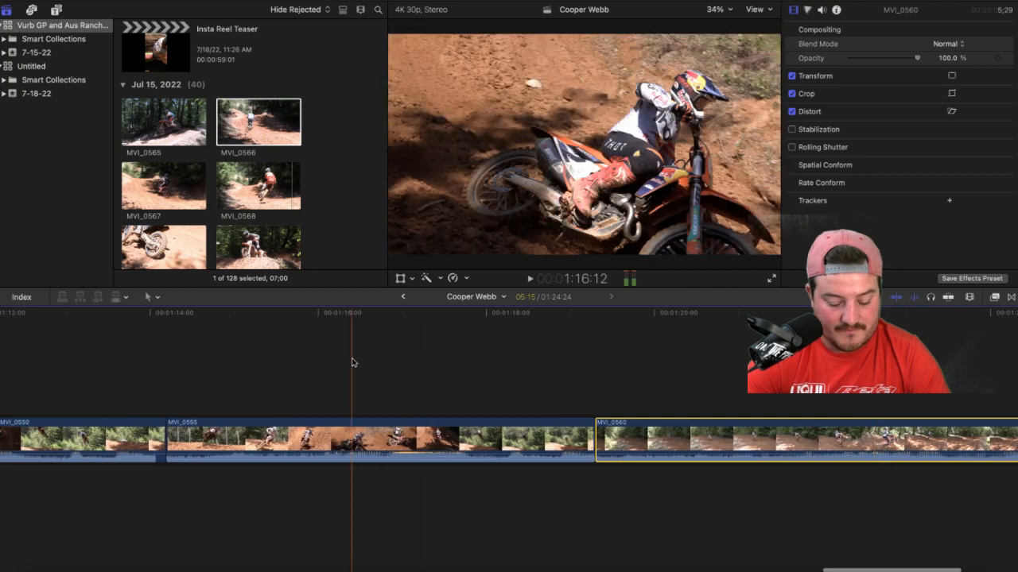
{"action": "scroll", "coordinate": [521, 348], "scroll_direction": "right", "scroll_amount": 6}
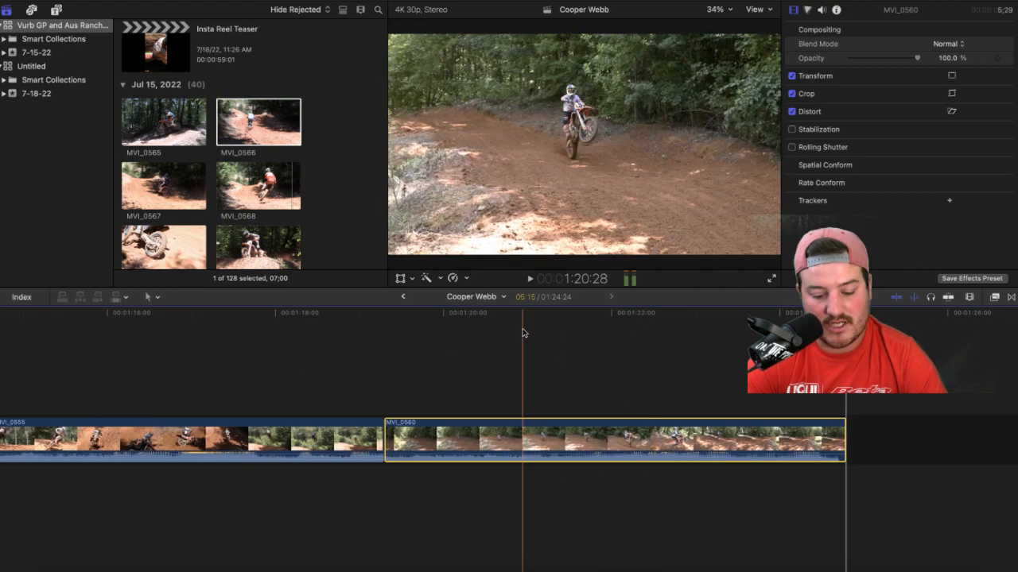
Step: Return to the start of the sequence, play the opening, and delete the first clip, MVI_0571
{"action": "scroll", "coordinate": [522, 333], "scroll_direction": "left", "scroll_amount": 8}
{"action": "key", "text": "super+minus"}
{"action": "key", "text": "super+minus"}
{"action": "key", "text": "super+minus"}
{"action": "key", "text": "super+minus"}
{"action": "key", "text": "super+minus"}
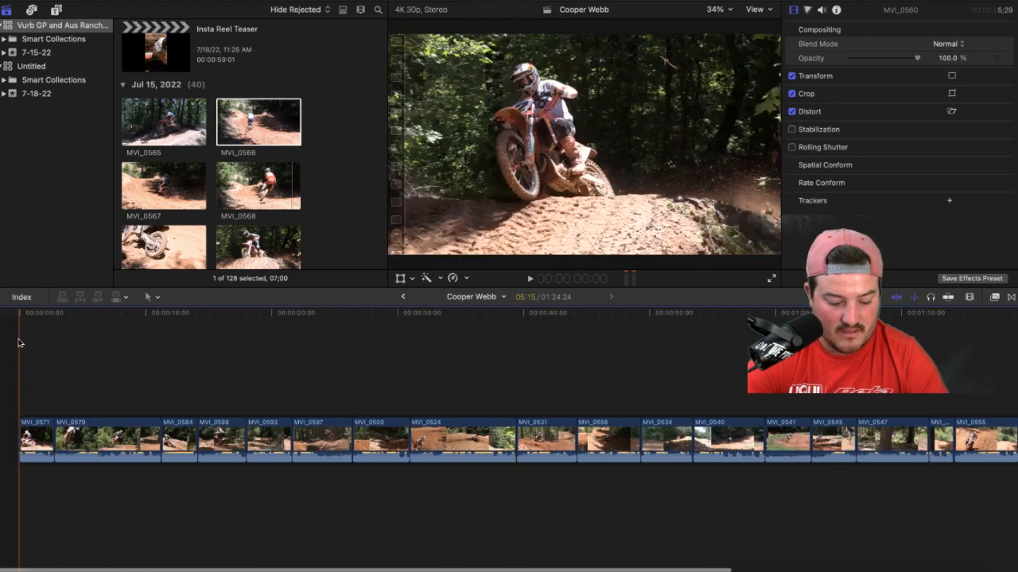
{"action": "key", "text": "space"}
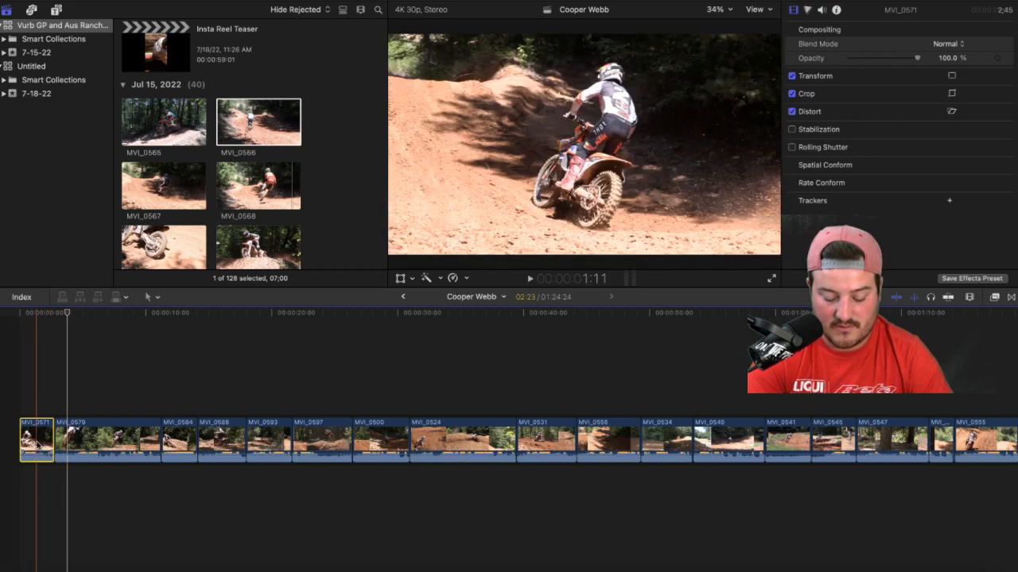
{"action": "key", "text": "Delete"}
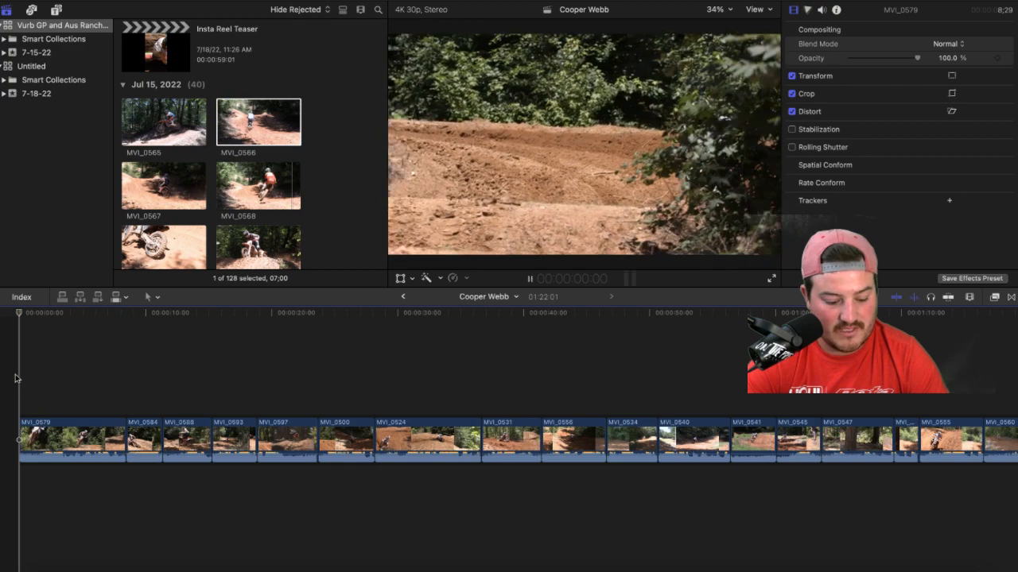
Step: Play back the sequence from its new opening clip, MVI_0579, through MVI_0540 to judge the pacing
{"action": "key", "text": "space"}
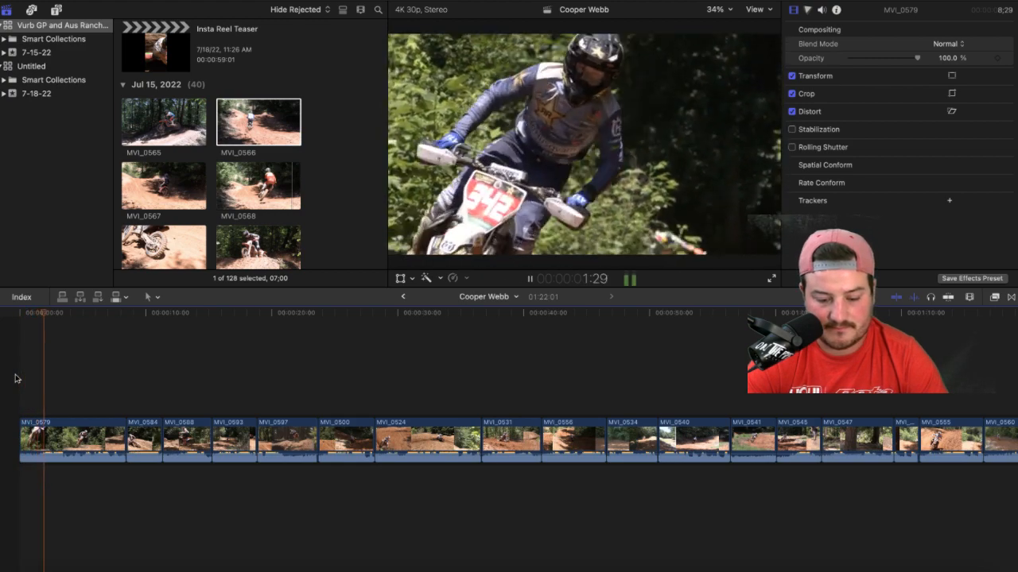
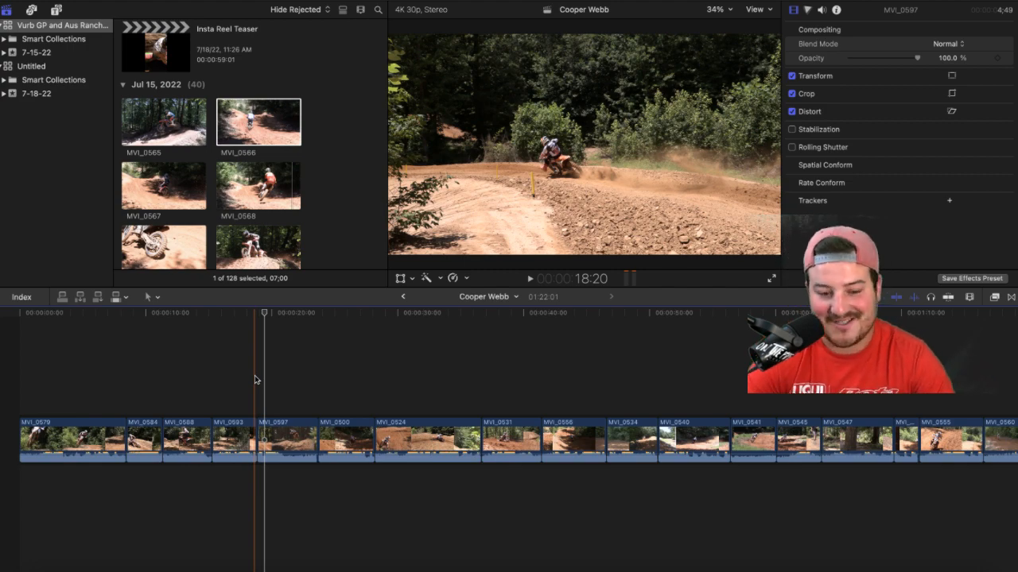
{"action": "key", "text": "space"}
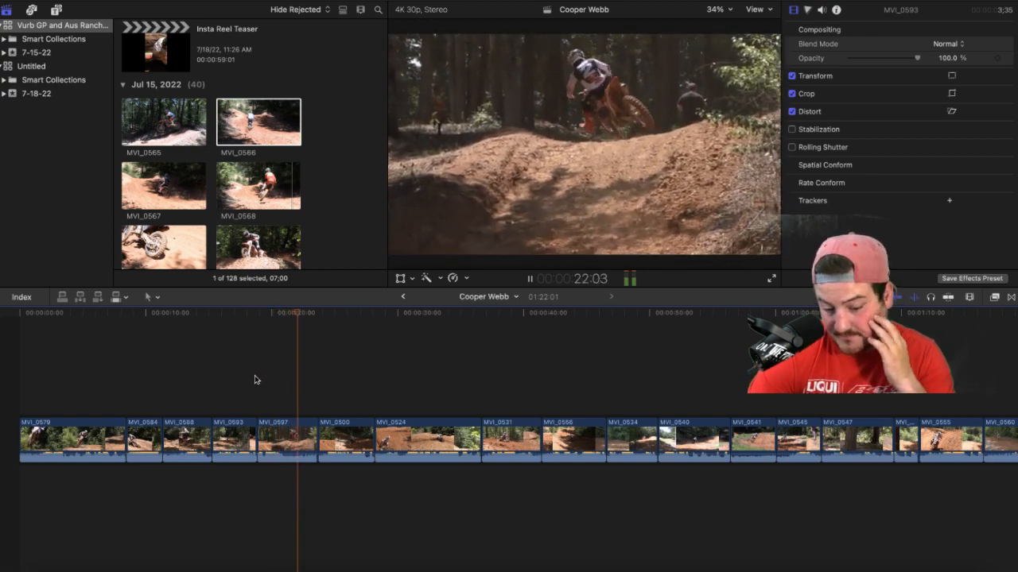
{"action": "key", "text": "space"}
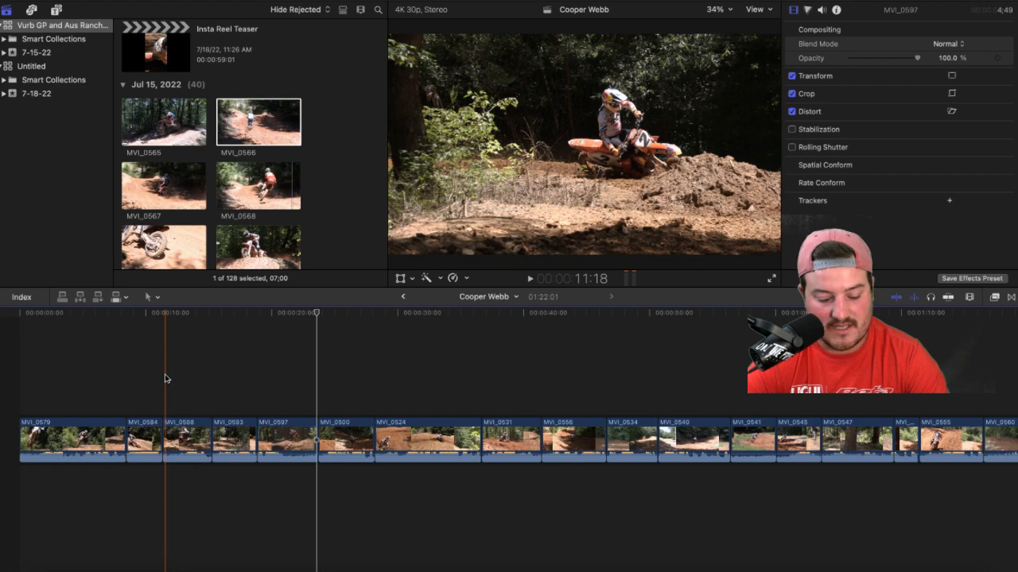
{"action": "key", "text": "space"}
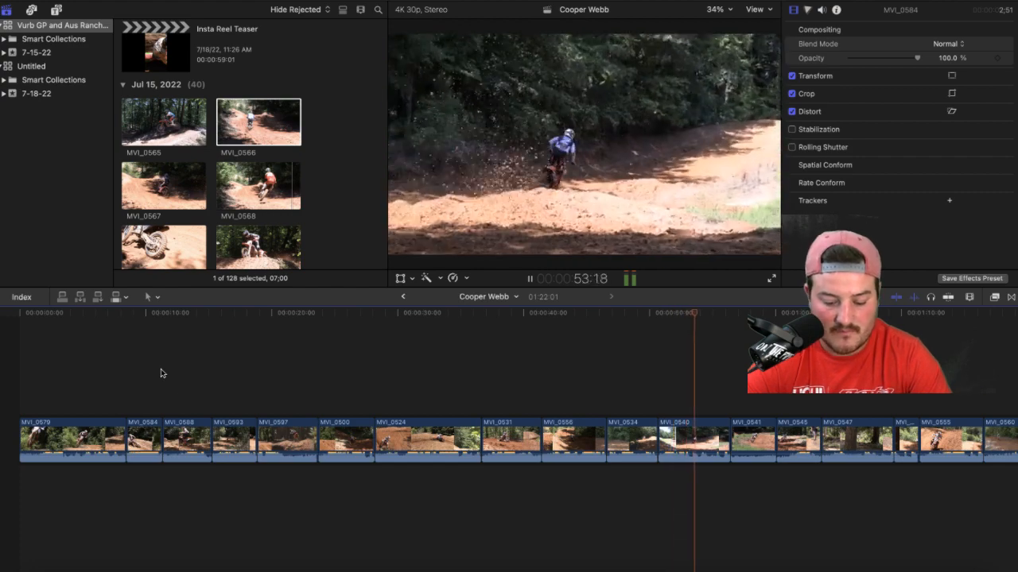
{"action": "key", "text": "space"}
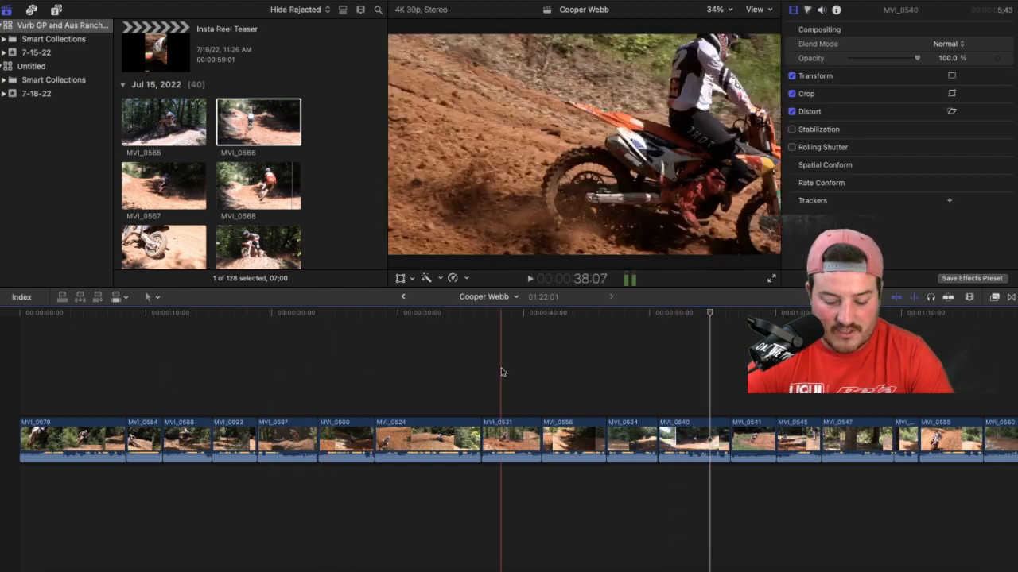
Step: Review the section from MVI_0531 into MVI_0540, and delete clip MVI_0540 from the sequence
{"action": "key", "text": "space"}
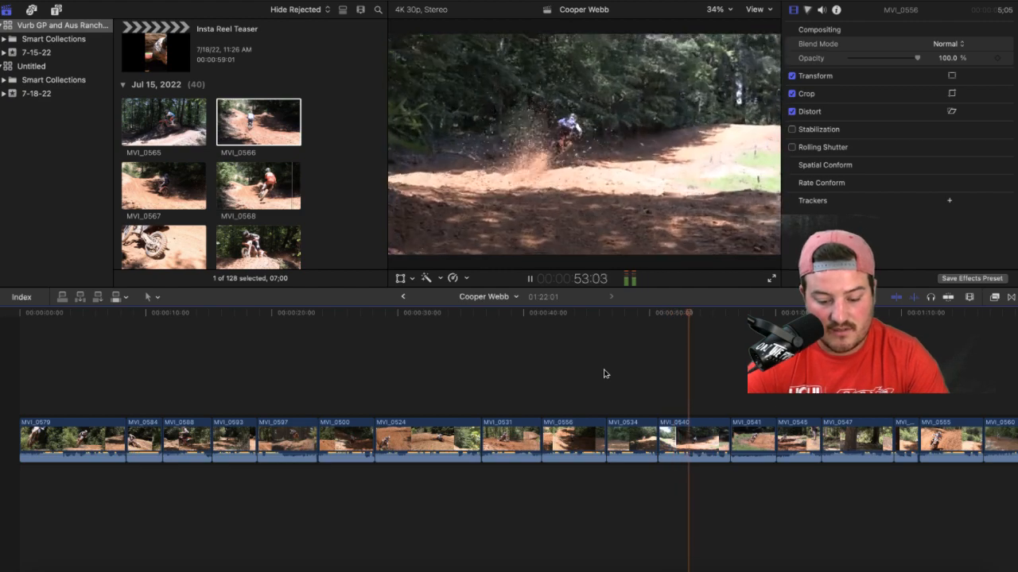
{"action": "key", "text": "space"}
{"action": "left_click", "coordinate": [673, 429]}
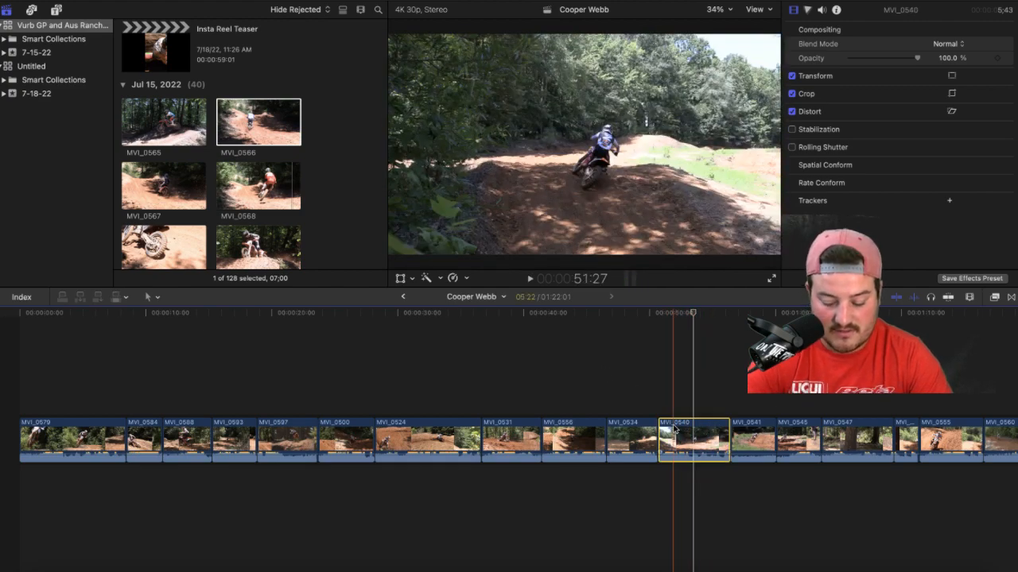
{"action": "key", "text": "Delete"}
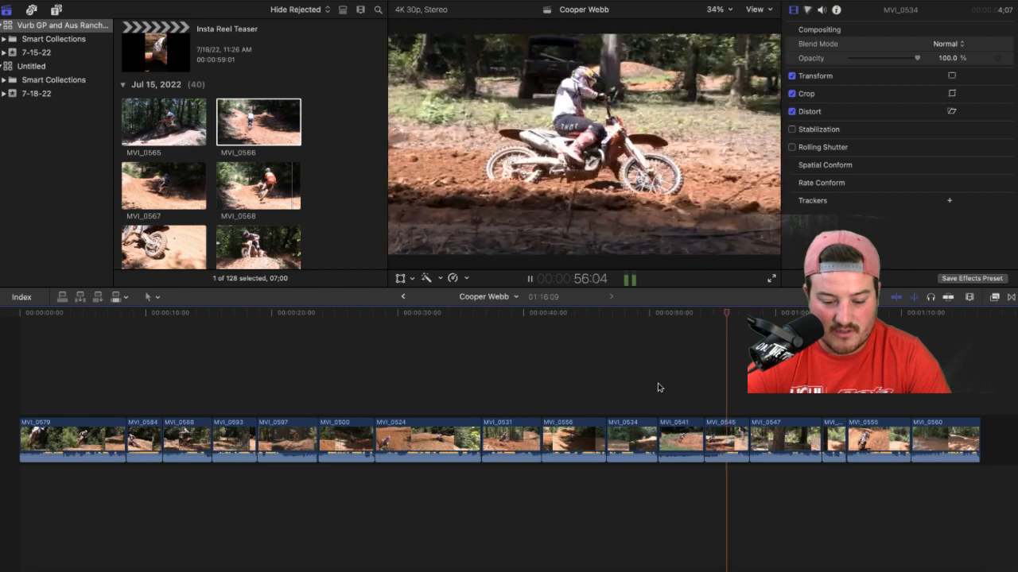
Step: Play back the sequence from MVI_0556 through MVI_0550 and recheck the cuts between MVI_0534 and MVI_0547
{"action": "key", "text": "space"}
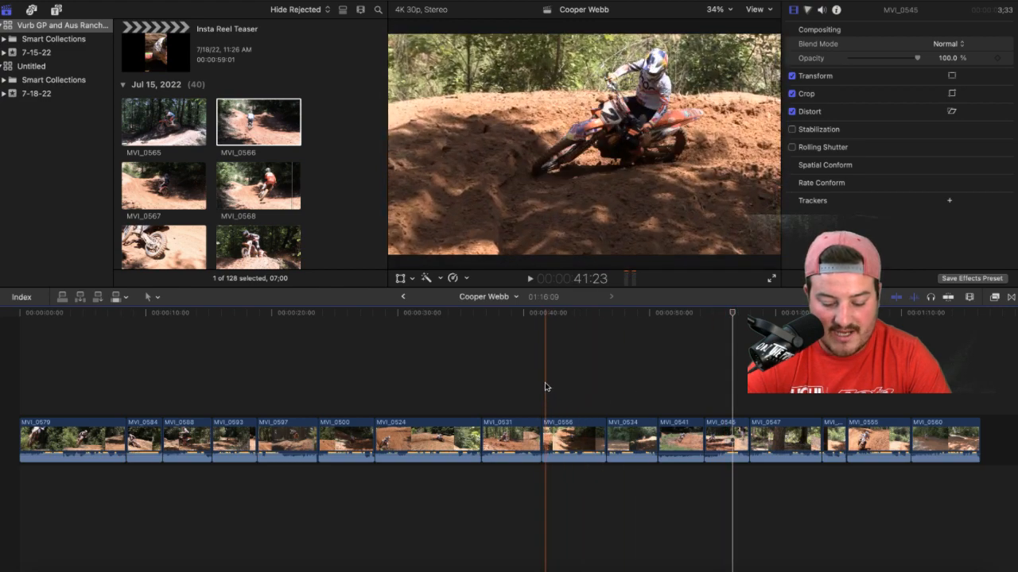
{"action": "key", "text": "space"}
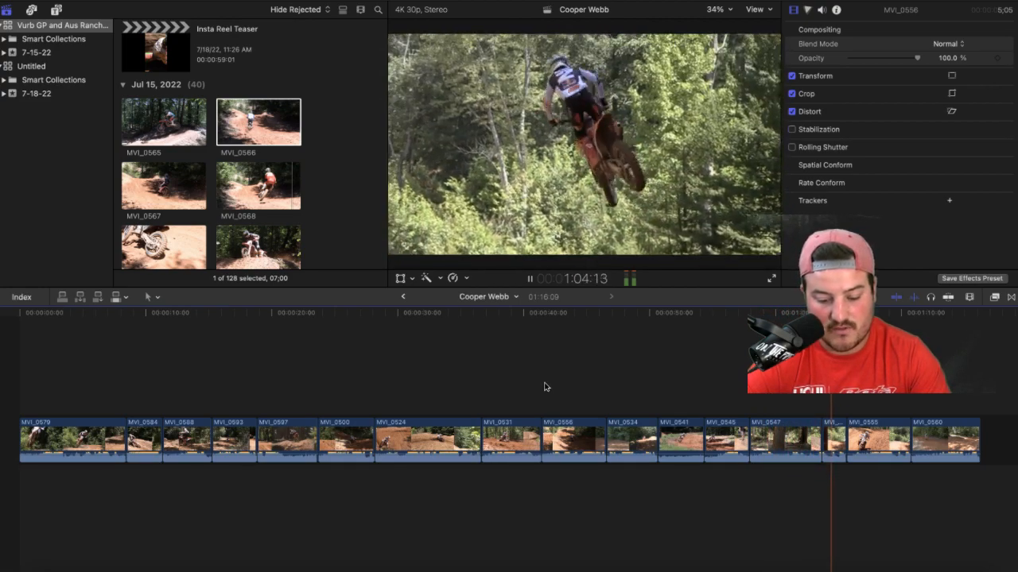
{"action": "key", "text": "space"}
{"action": "scroll", "coordinate": [543, 387], "scroll_direction": "right", "scroll_amount": 5}
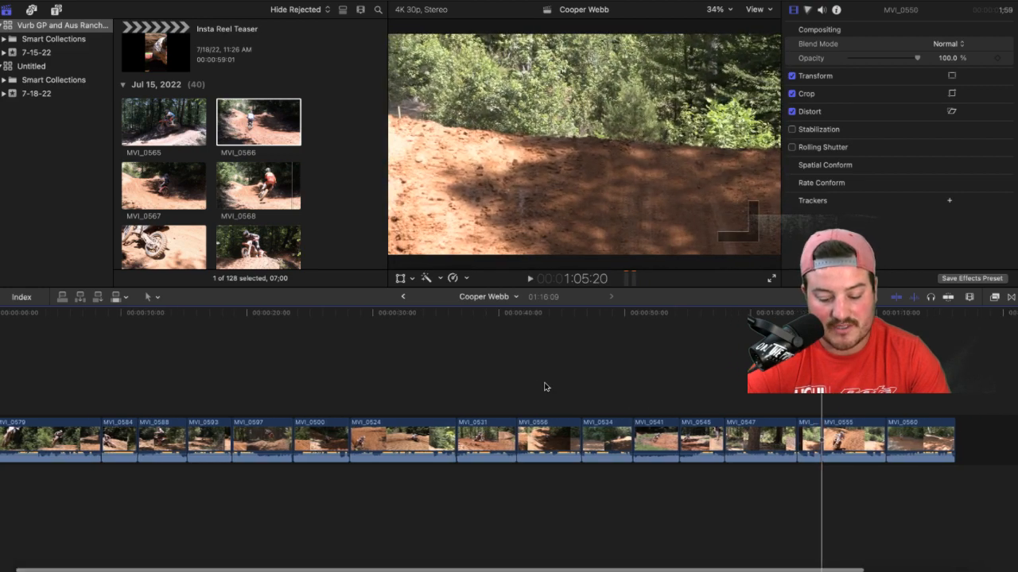
{"action": "key", "text": "space"}
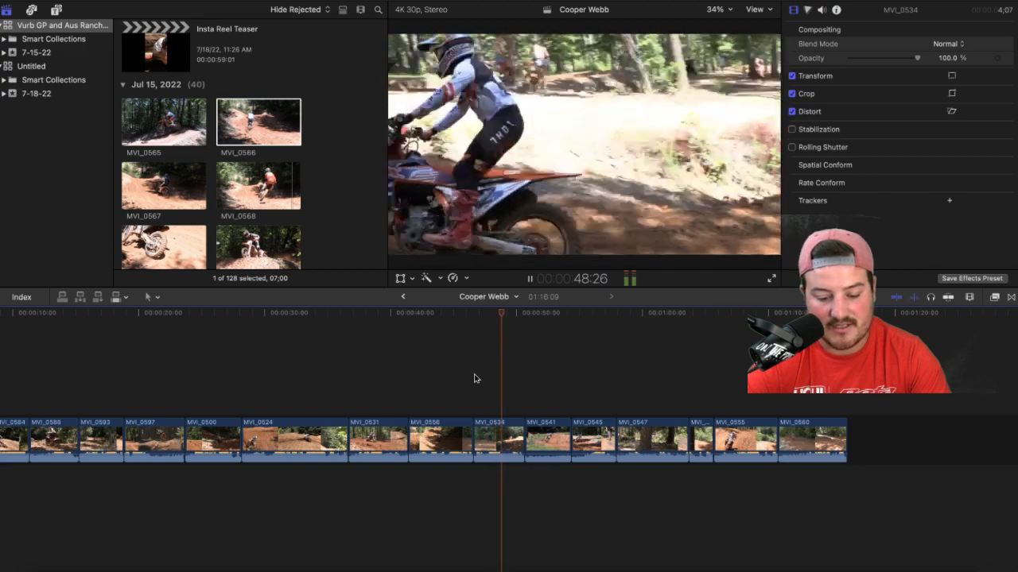
{"action": "scroll", "coordinate": [475, 379], "scroll_direction": "right", "scroll_amount": 3}
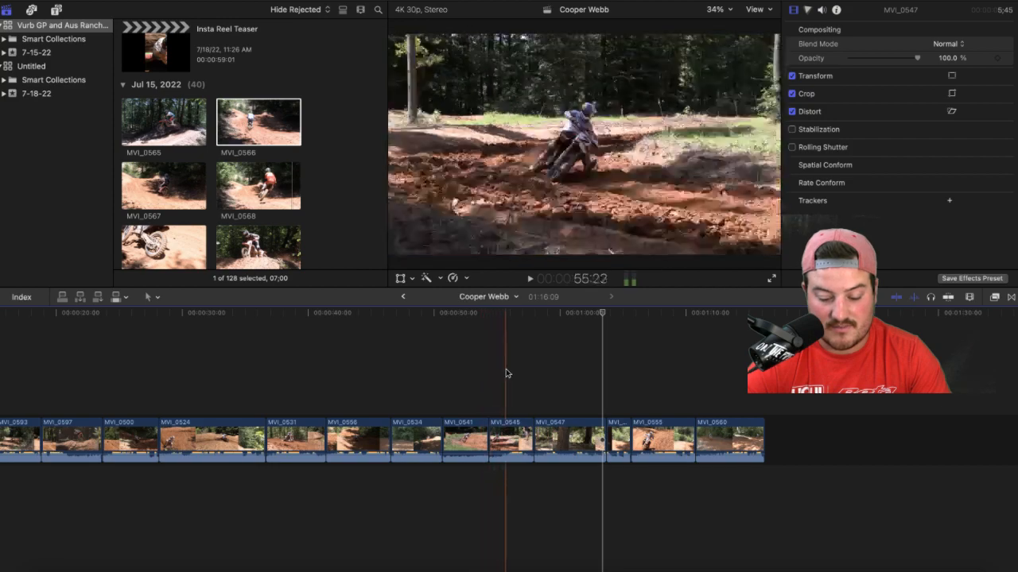
{"action": "key", "text": "space"}
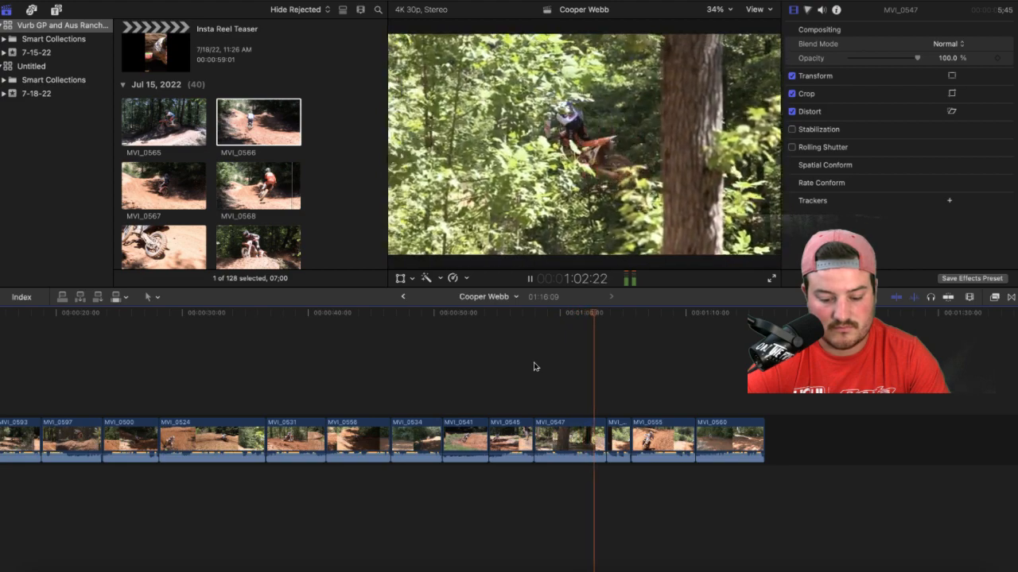
Step: Review clip MVI_0547 and its transition into the following clips, and delete MVI_0547 from the sequence
{"action": "left_click", "coordinate": [562, 442]}
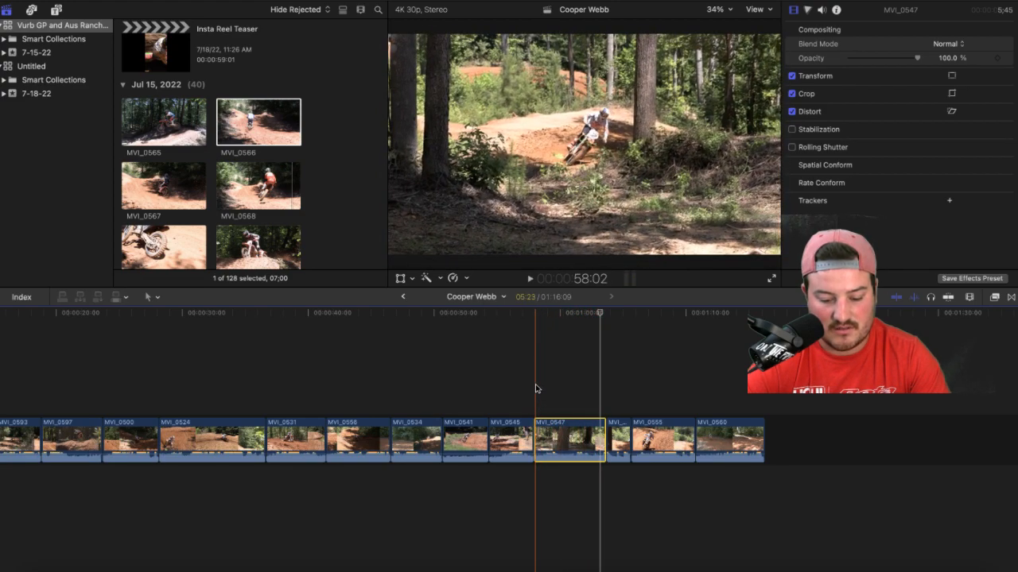
{"action": "key", "text": "space"}
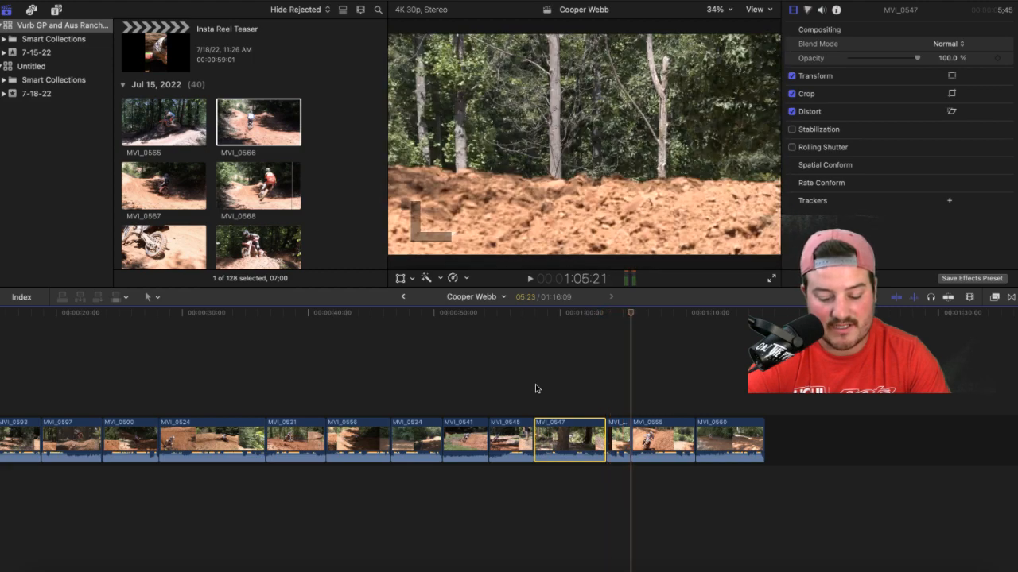
{"action": "key", "text": "space"}
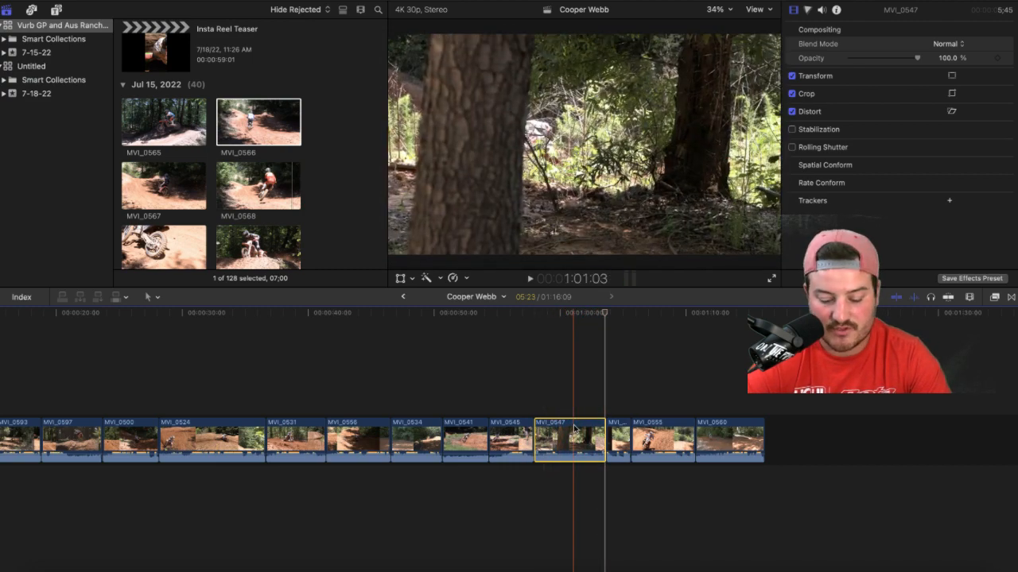
{"action": "key", "text": "Delete"}
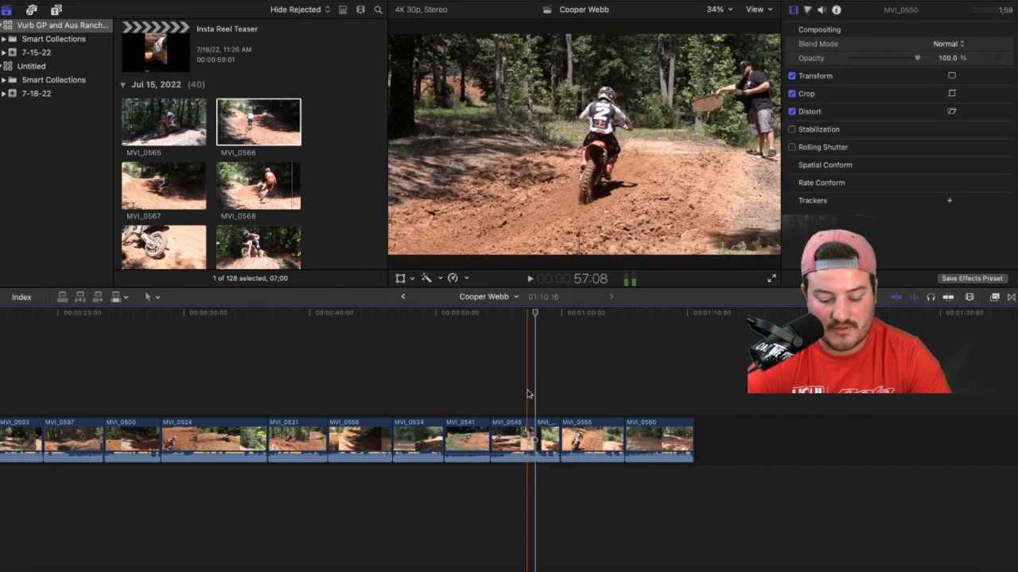
Step: Play back the tightened section from the end of MVI_0545 through MVI_0550 into MVI_0555
{"action": "key", "text": "space"}
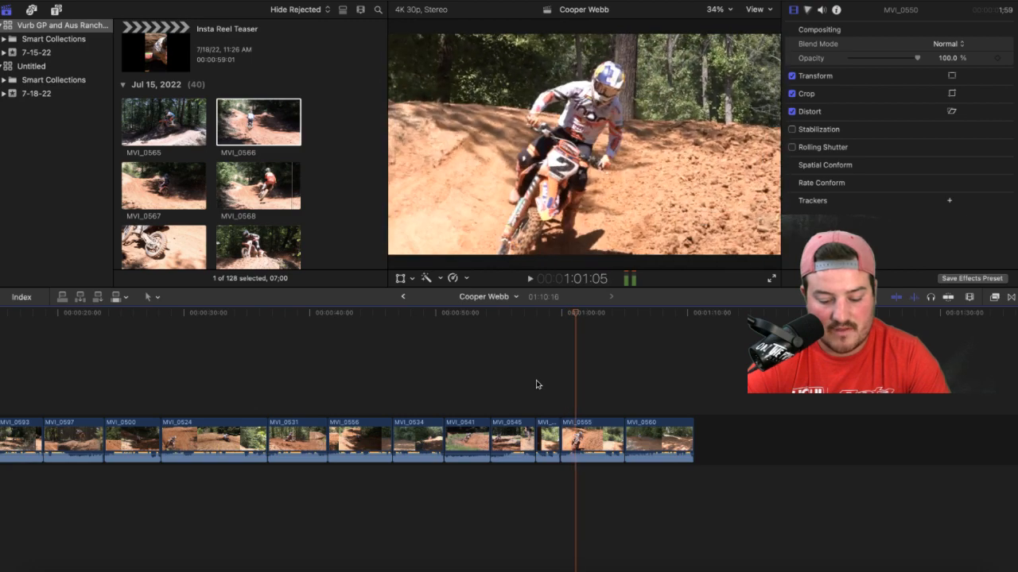
{"action": "key", "text": "space"}
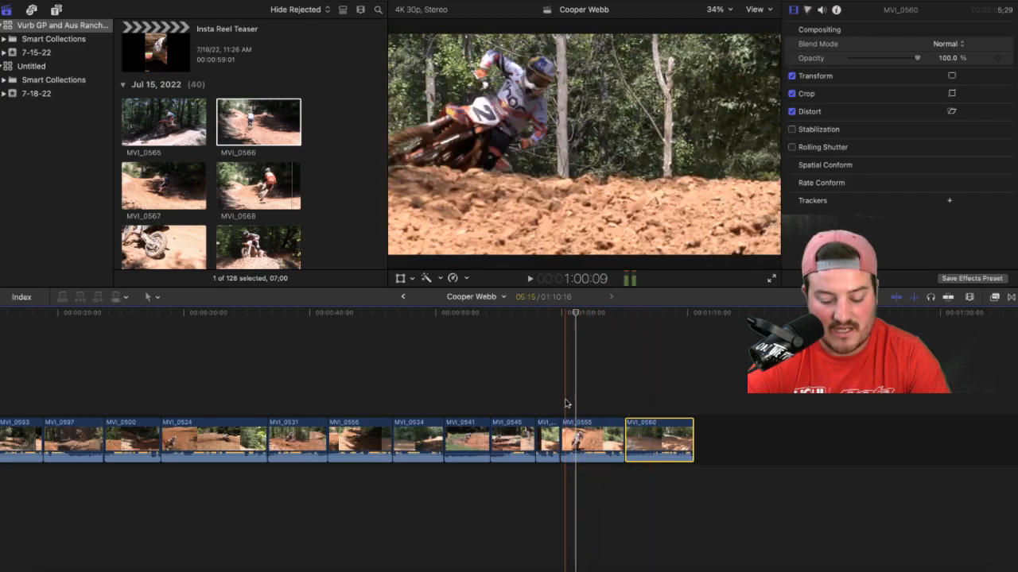
{"action": "key", "text": "space"}
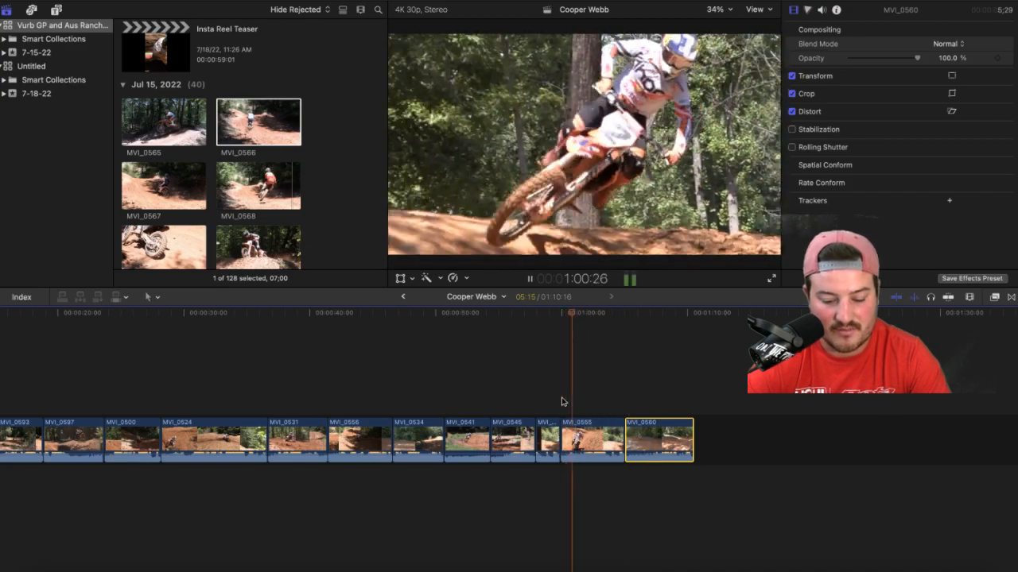
Step: Move clip MVI_0555 to the start of the sequence, and play back the new opening into MVI_0579
{"action": "left_click", "coordinate": [494, 399]}
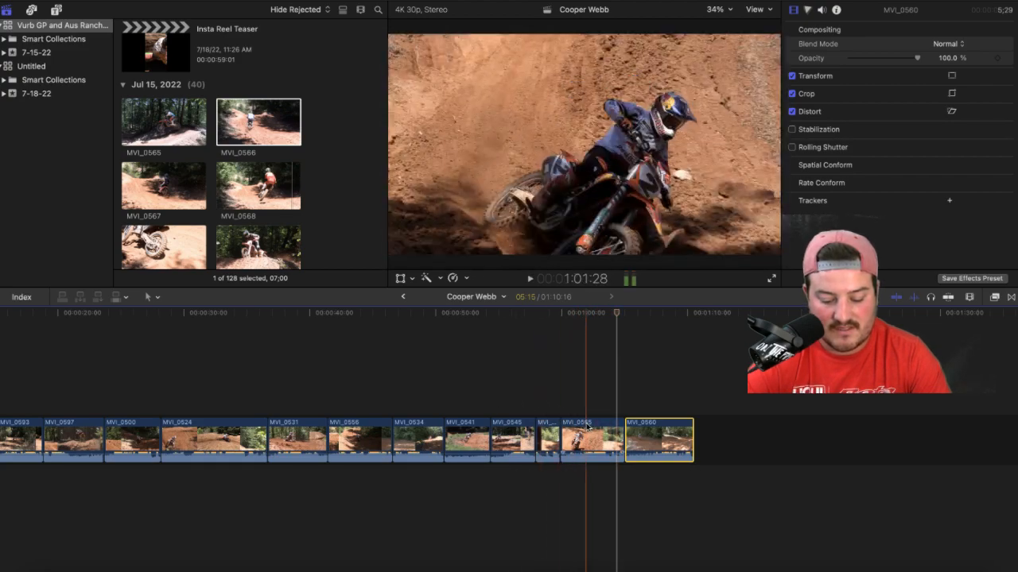
{"action": "left_click_drag", "start_coordinate": [590, 433], "coordinate": [79, 442]}
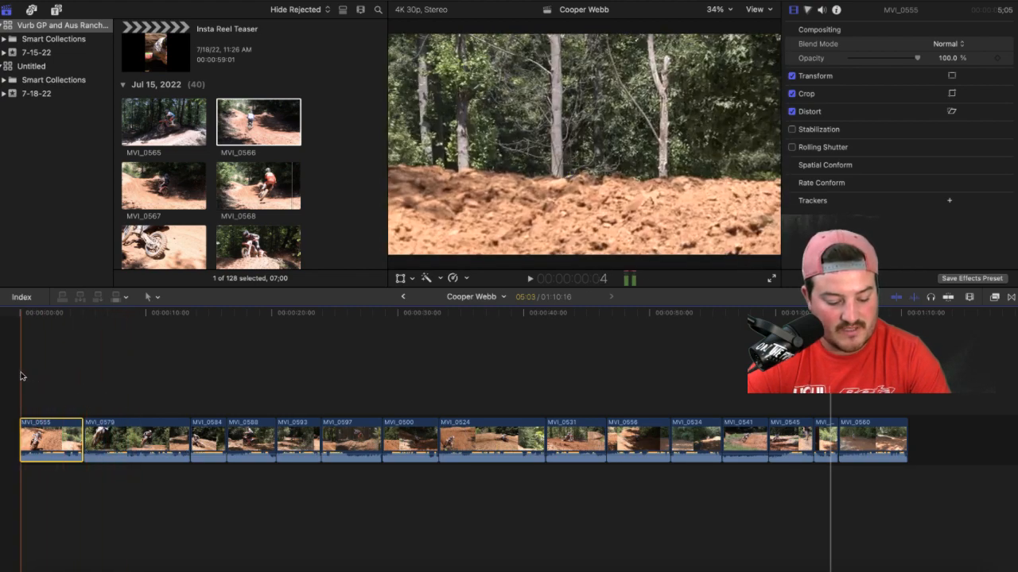
{"action": "key", "text": "space"}
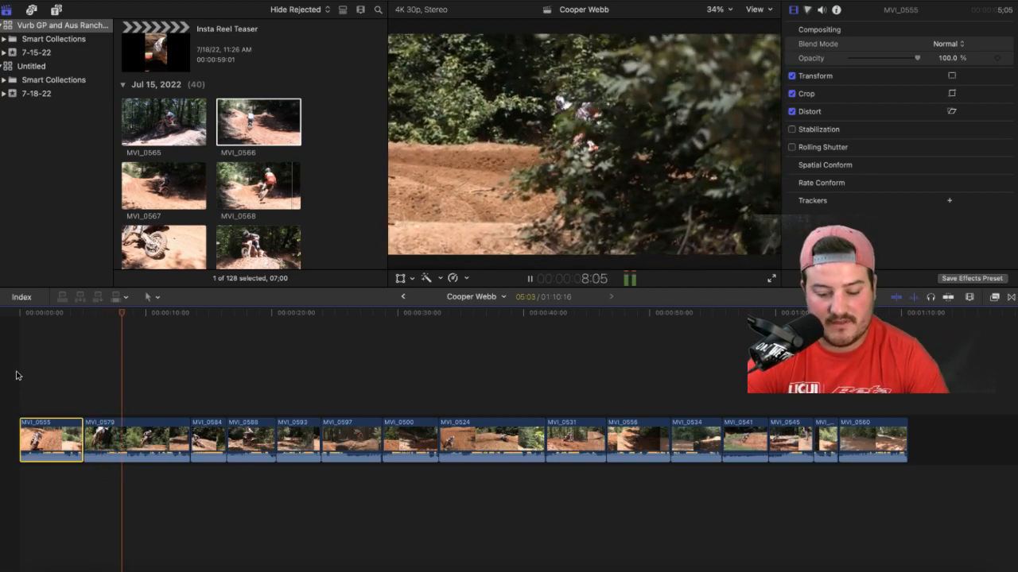
{"action": "key", "text": "space"}
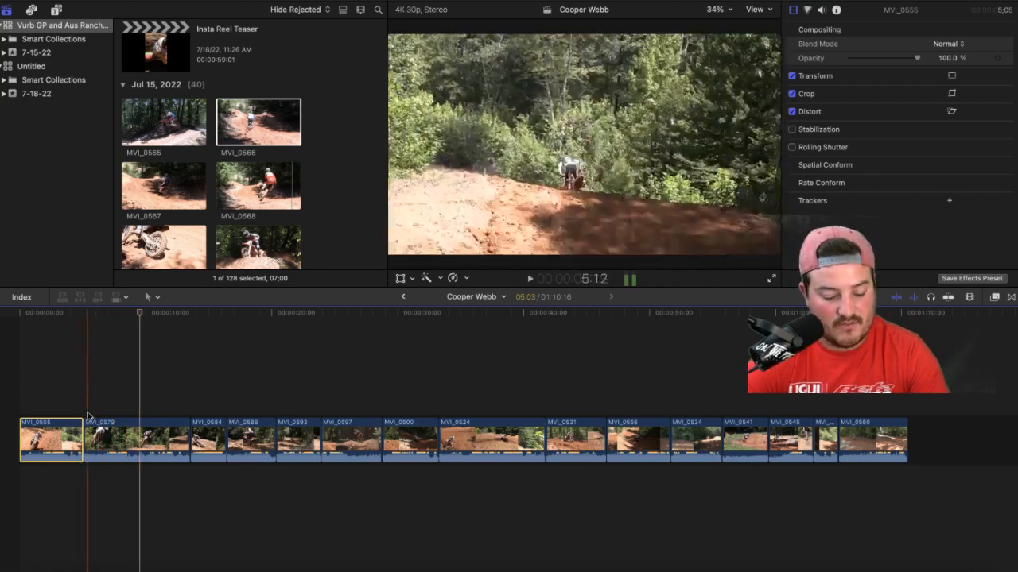
Step: Move clip MVI_0579 between MVI_0524 and MVI_0531, and play back the cut from MVI_0555 into MVI_0584
{"action": "left_click", "coordinate": [127, 438]}
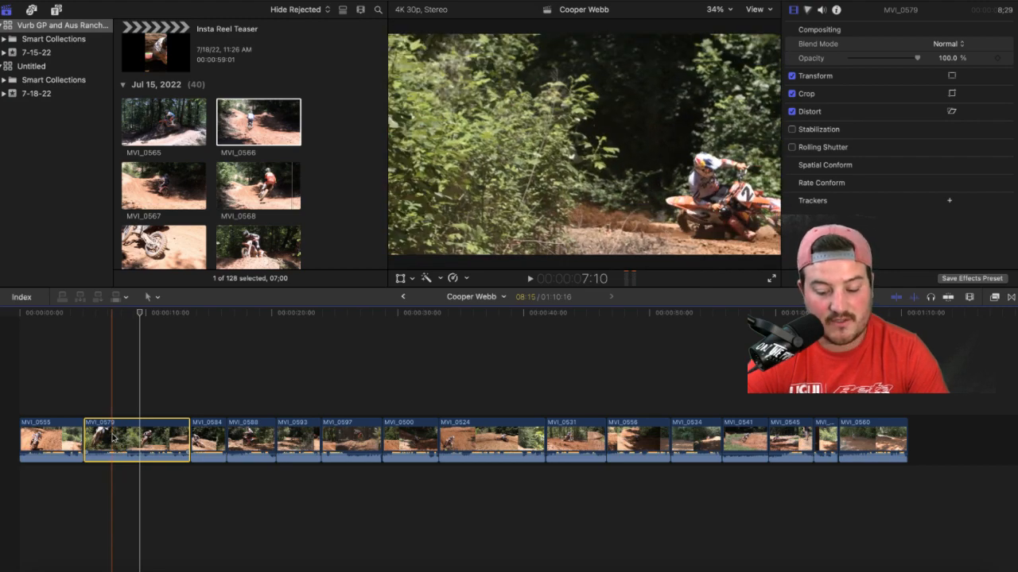
{"action": "key", "text": "space"}
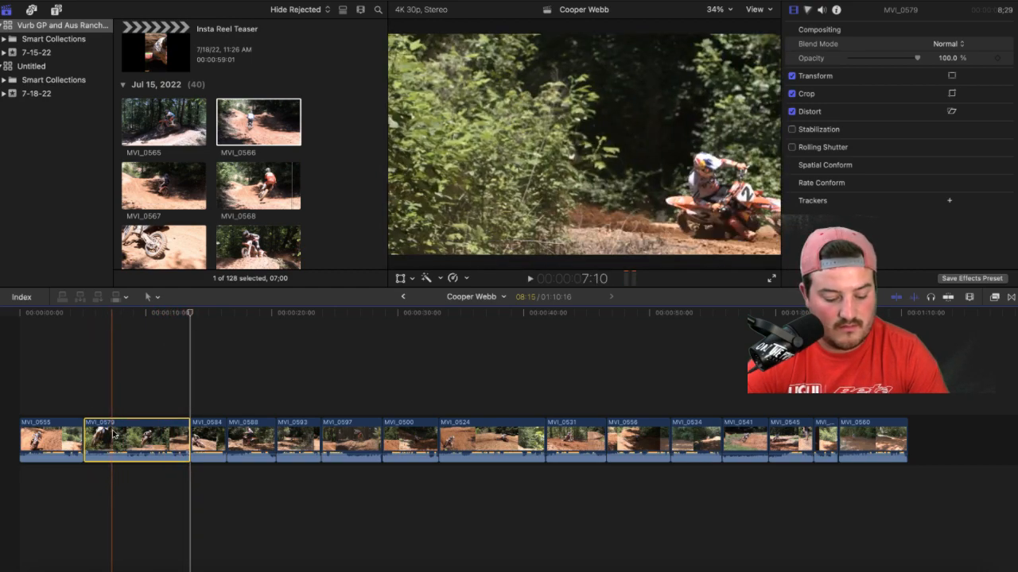
{"action": "left_click_drag", "start_coordinate": [126, 431], "coordinate": [446, 437]}
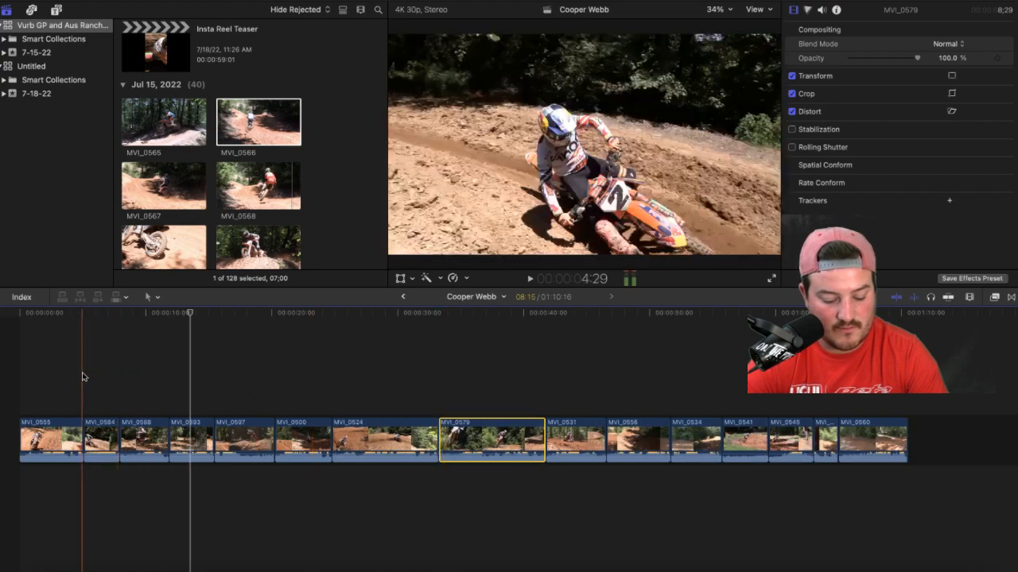
{"action": "key", "text": "space"}
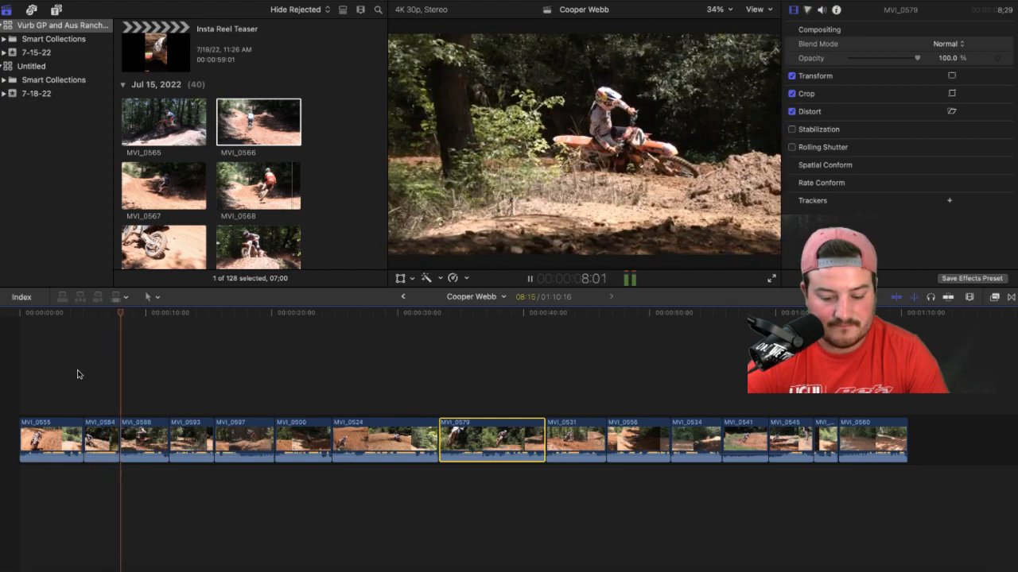
Step: Move clip MVI_0584 between MVI_0597 and MVI_0500, and play back the opening from MVI_0555 through MVI_0597
{"action": "left_click_drag", "start_coordinate": [105, 438], "coordinate": [256, 442]}
{"action": "key", "text": "space"}
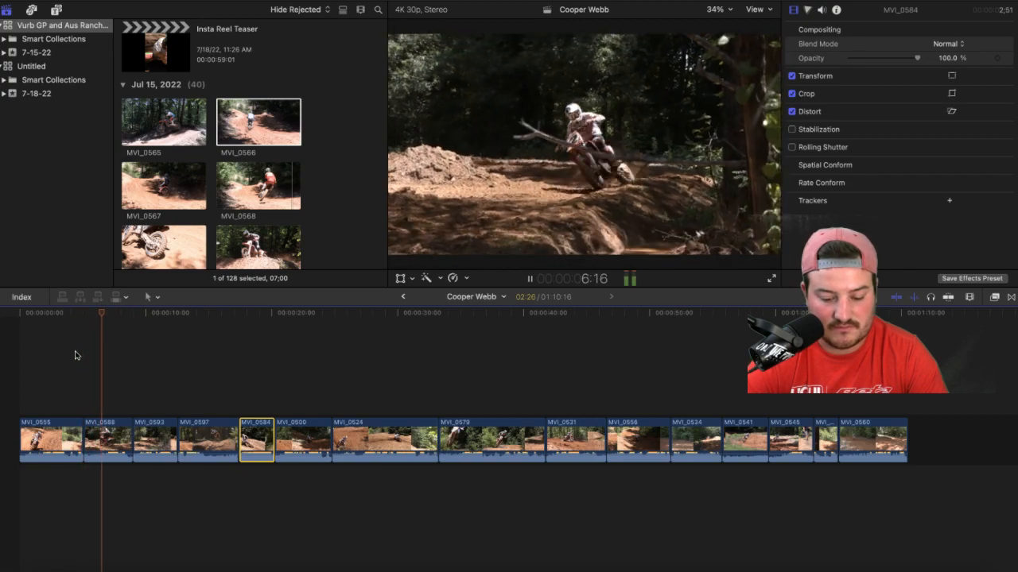
{"action": "key", "text": "space"}
{"action": "key", "text": "space"}
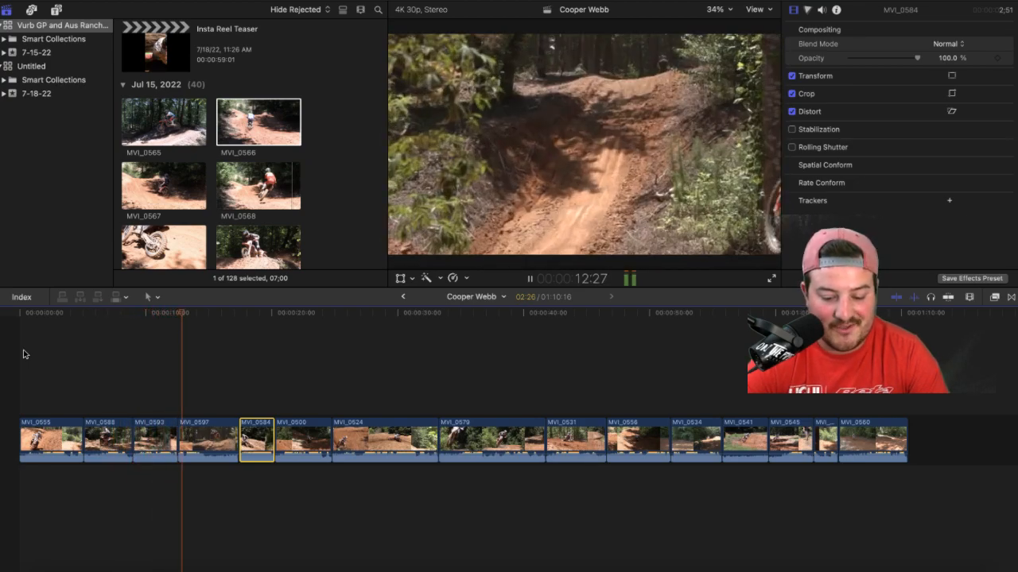
{"action": "key", "text": "space"}
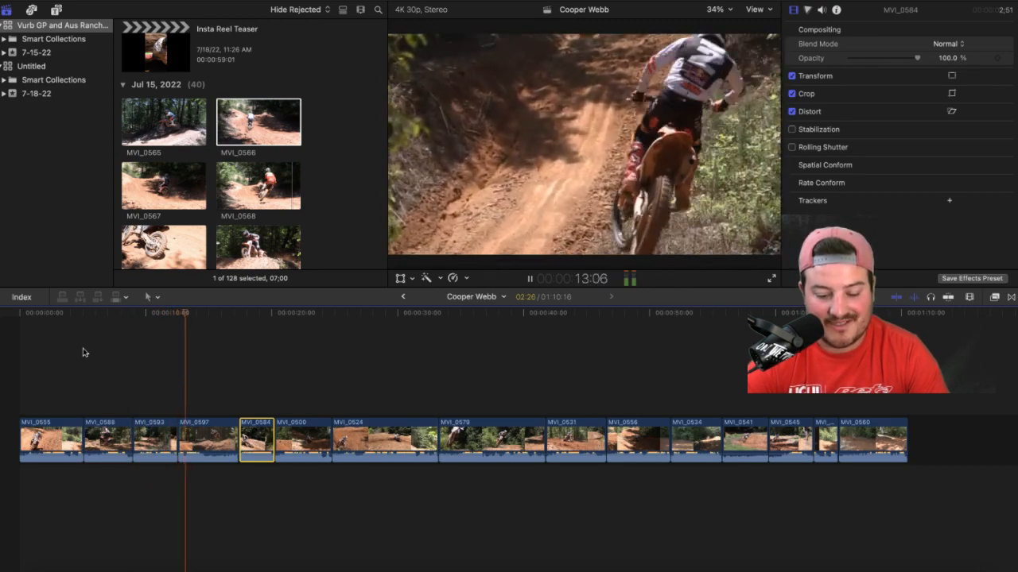
{"action": "key", "text": "space"}
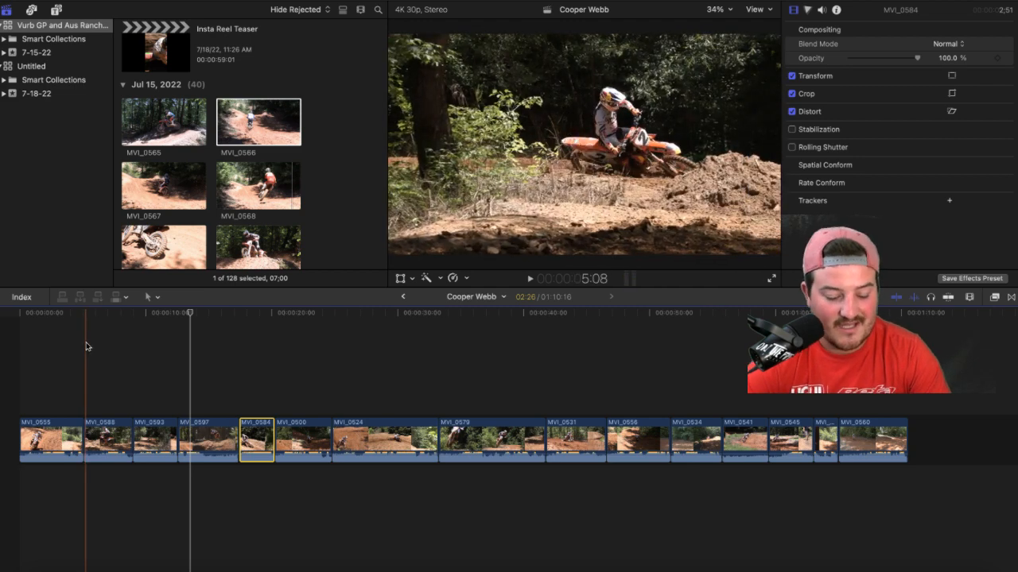
{"action": "key", "text": "space"}
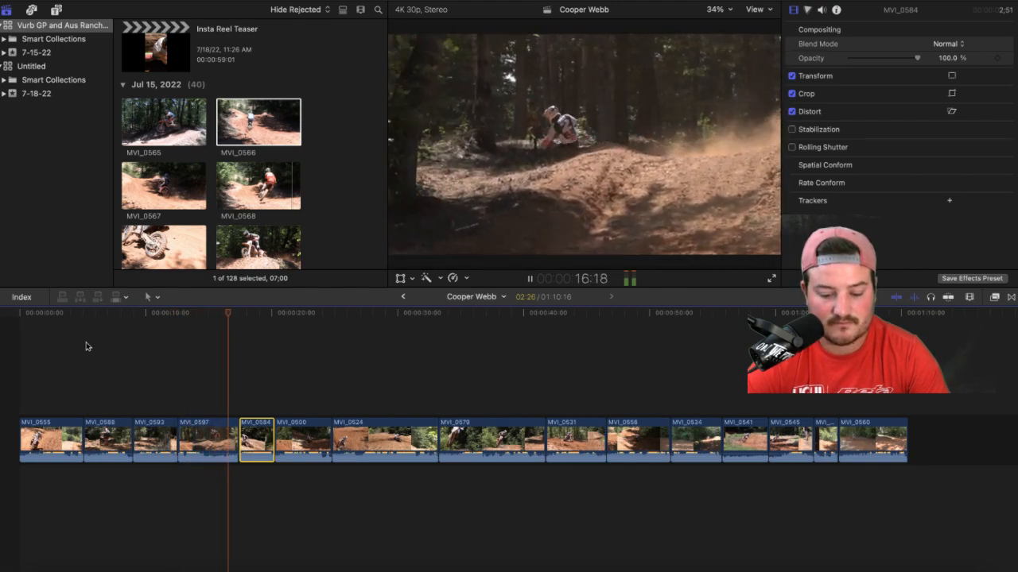
{"action": "key", "text": "space"}
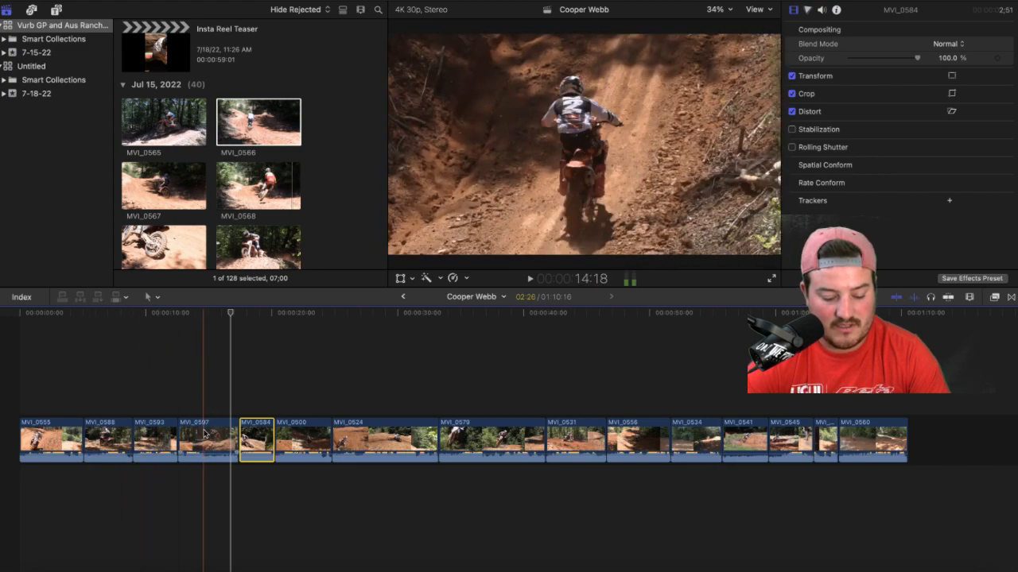
Step: Move clip MVI_0597 directly after MVI_0555, and play back the cut between them
{"action": "left_click_drag", "start_coordinate": [205, 439], "coordinate": [103, 436]}
{"action": "key", "text": "space"}
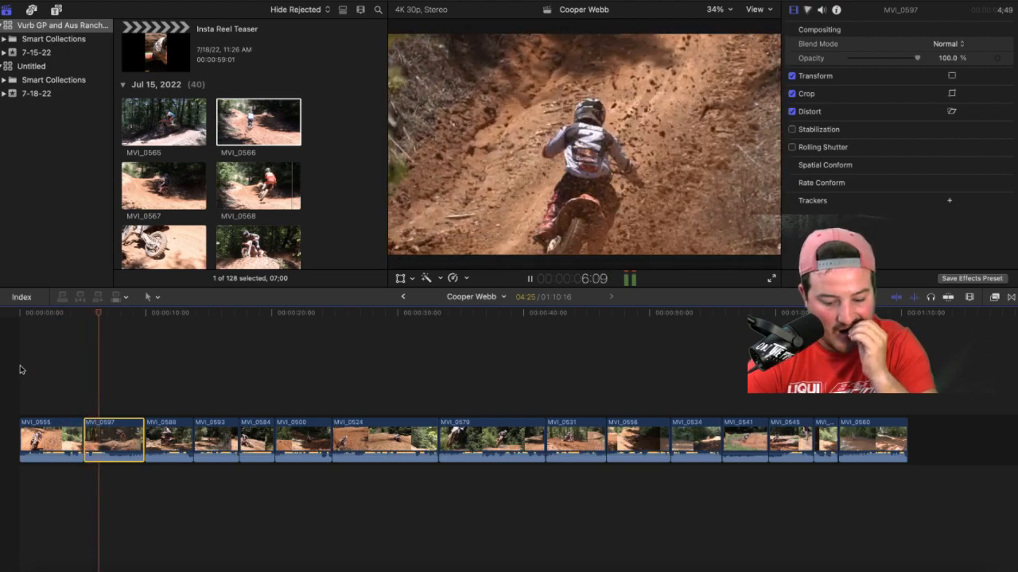
{"action": "key", "text": "space"}
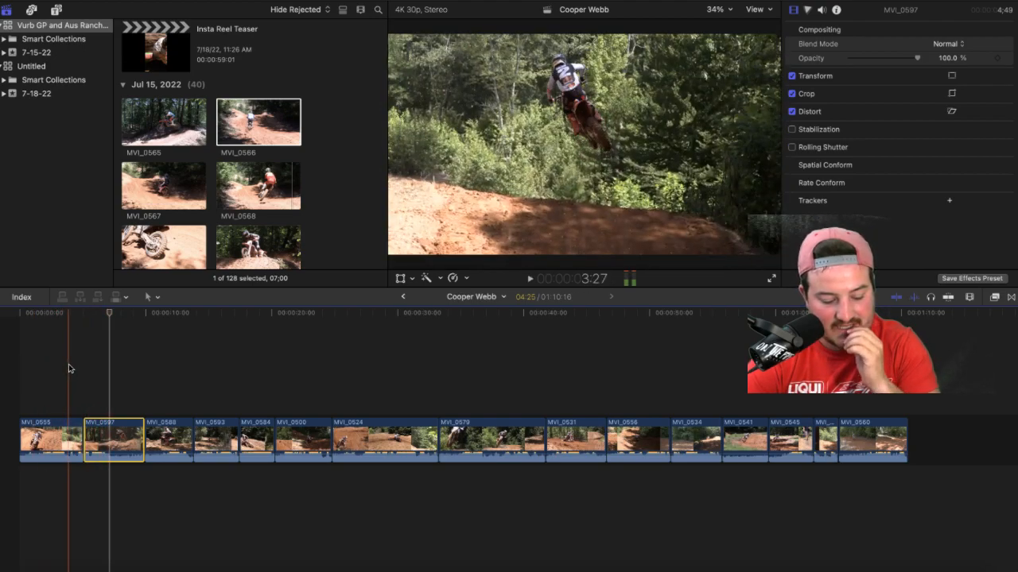
{"action": "key", "text": "space"}
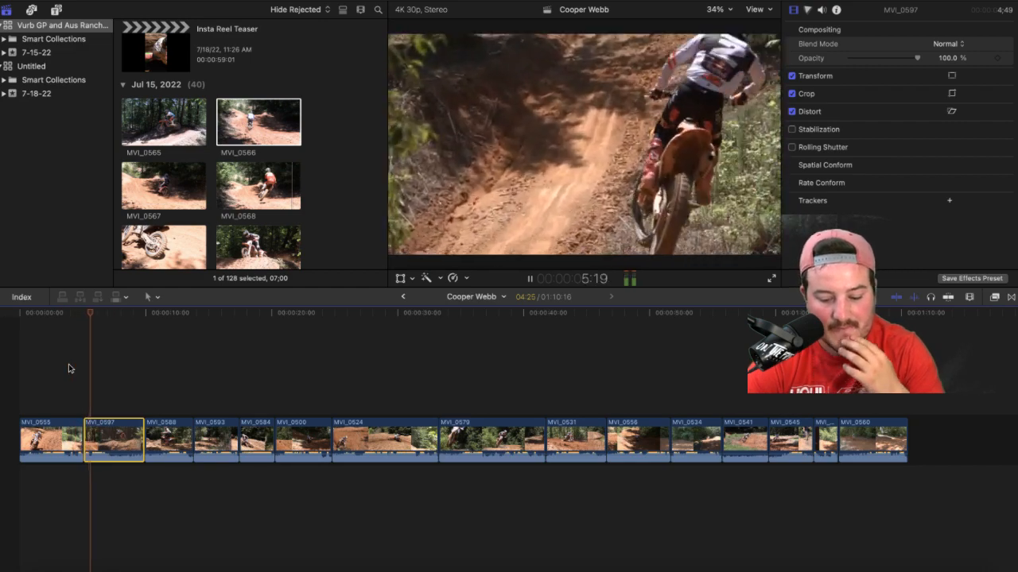
{"action": "key", "text": "space"}
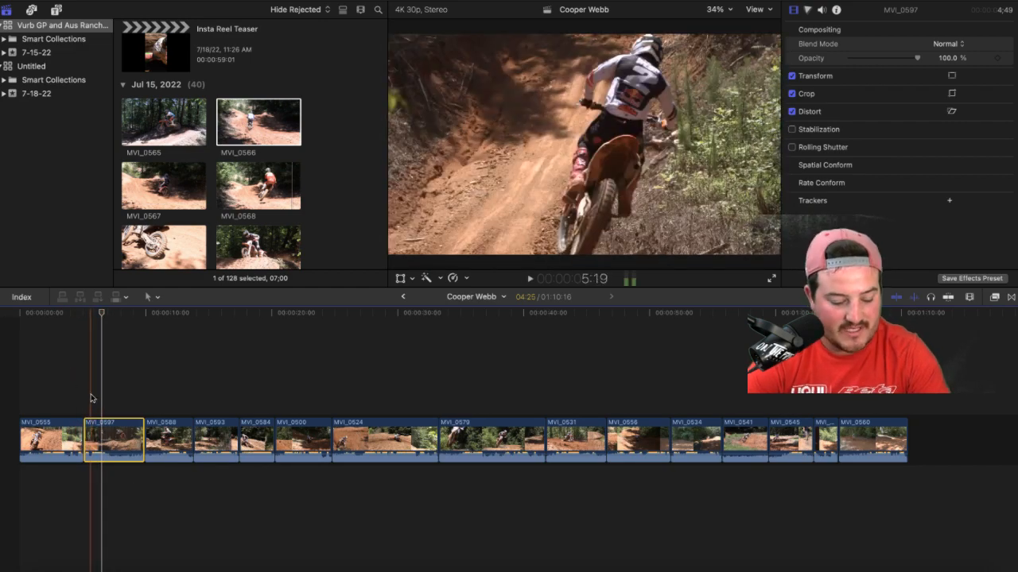
Step: Trim the start of MVI_0597 and the end of MVI_0555 slightly, and play back the tightened cut
{"action": "left_click", "coordinate": [88, 442]}
{"action": "mouse_move", "coordinate": [89, 442]}
{"action": "left_mouse_down"}
{"action": "mouse_move", "coordinate": [92, 434]}
{"action": "mouse_move", "coordinate": [82, 439]}
{"action": "left_mouse_up"}
{"action": "left_click", "coordinate": [66, 437]}
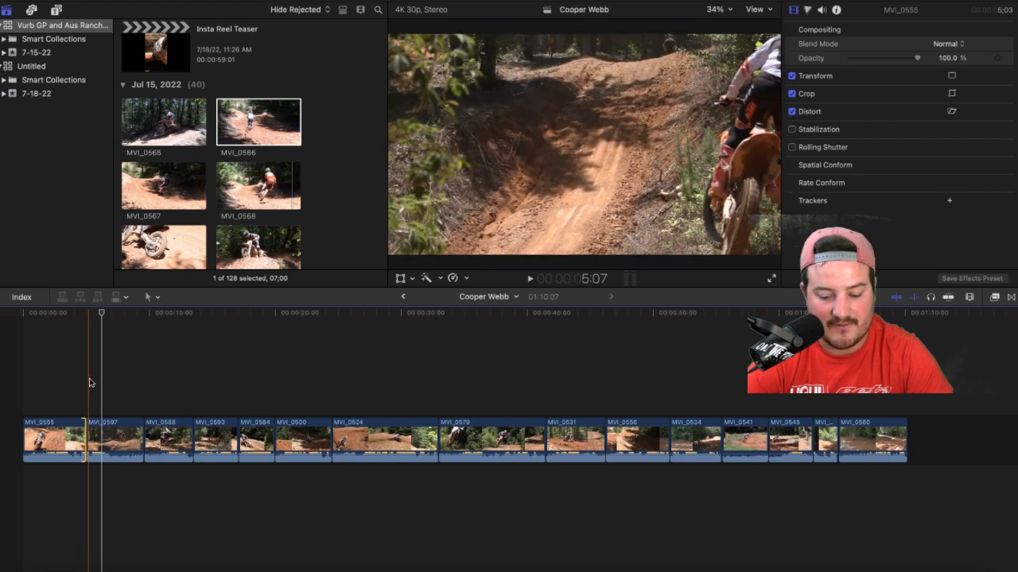
{"action": "key", "text": "space"}
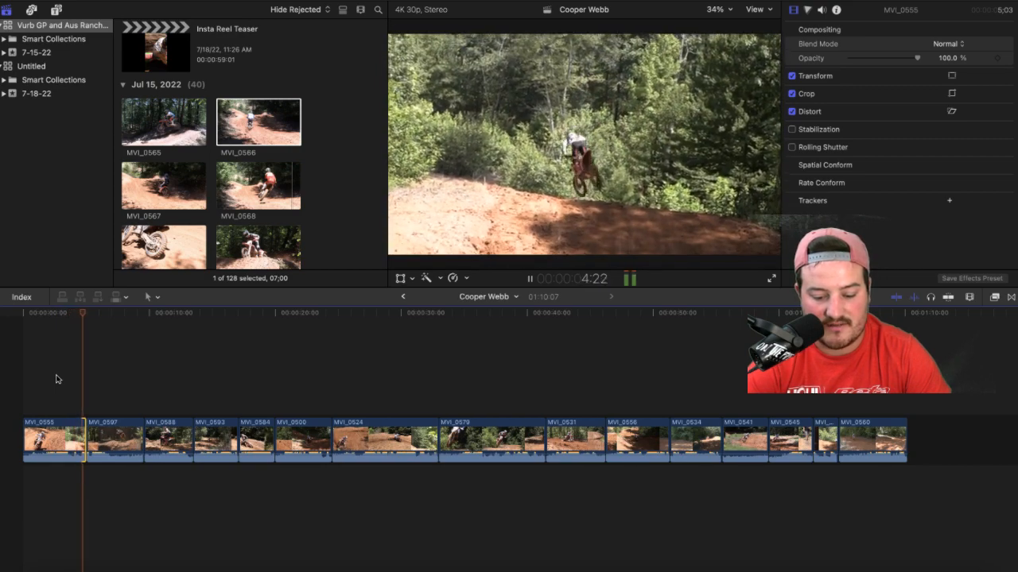
{"action": "key", "text": "space"}
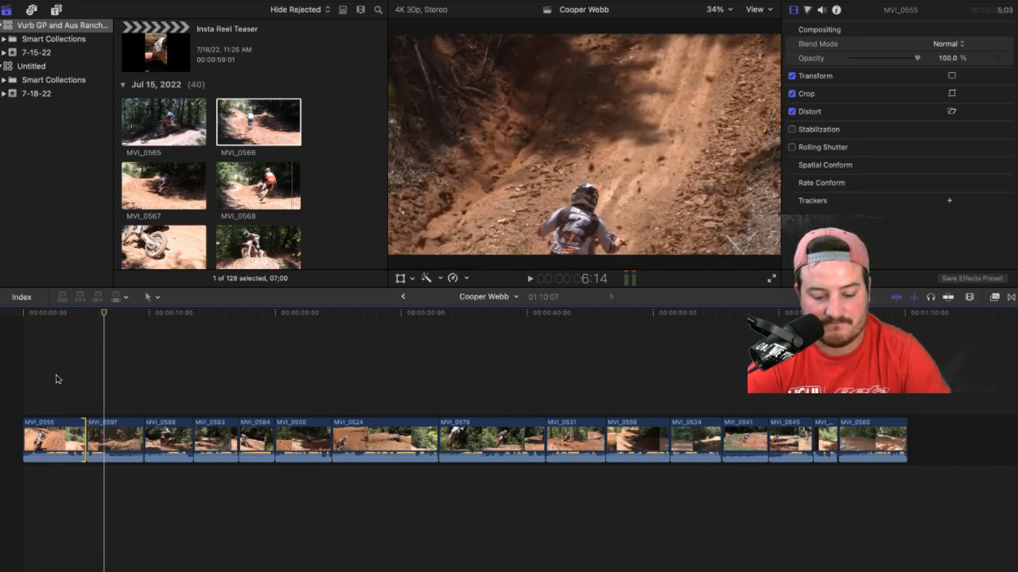
Step: Review the section from MVI_0597 through MVI_0584, and delete clip MVI_0588 from the sequence
{"action": "key", "text": "space"}
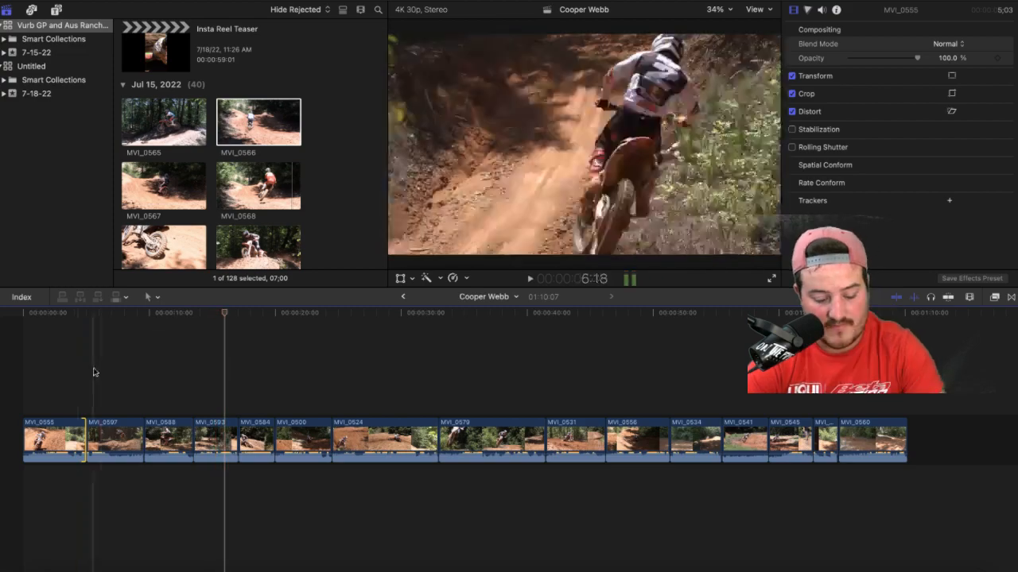
{"action": "left_click", "coordinate": [140, 363]}
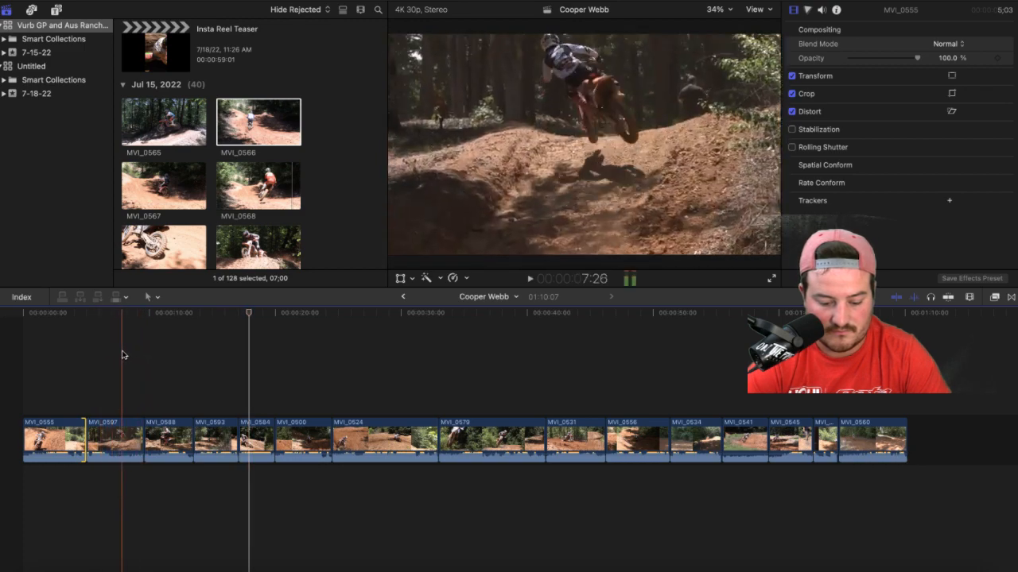
{"action": "key", "text": "space"}
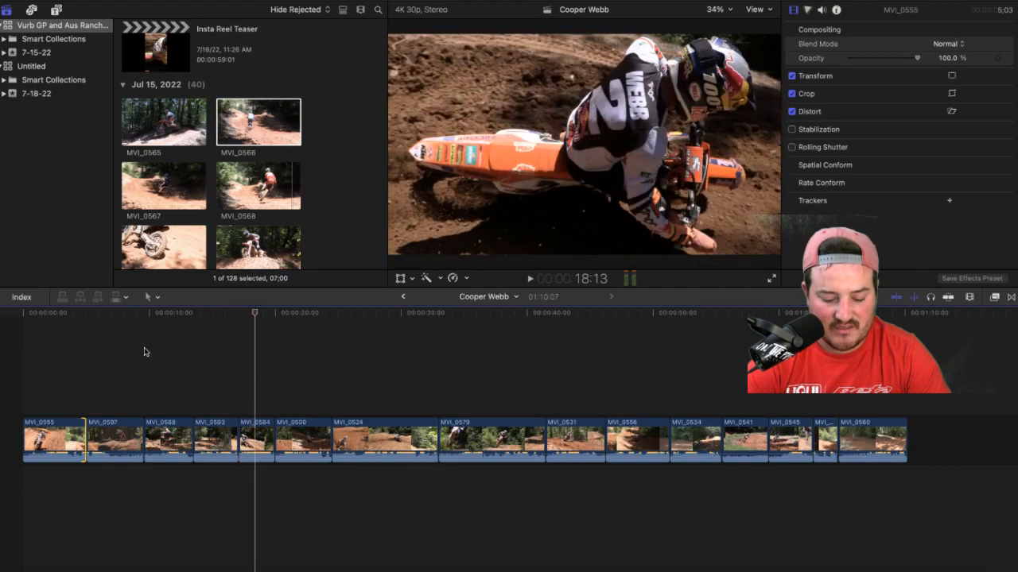
{"action": "key", "text": "space"}
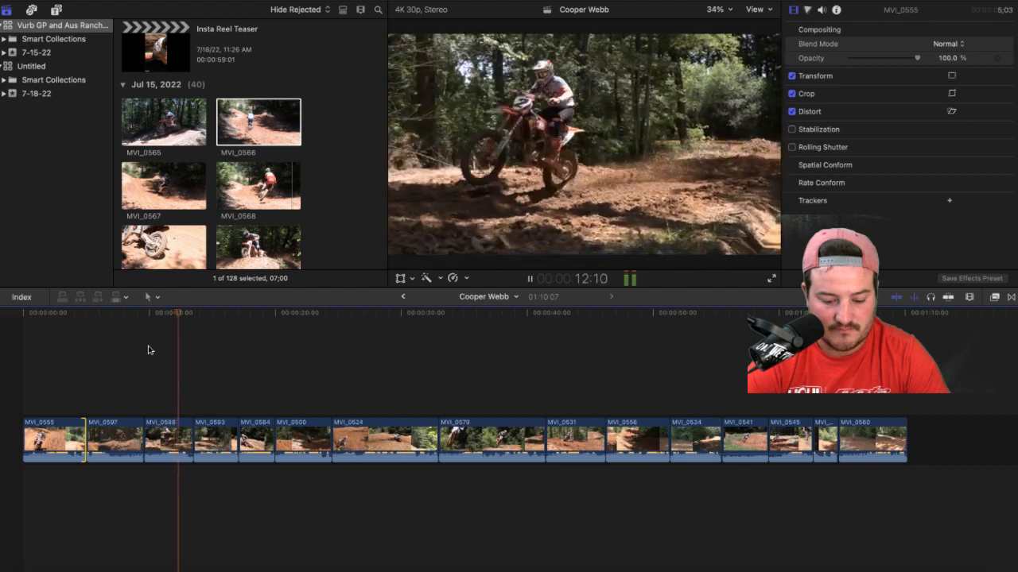
{"action": "key", "text": "space"}
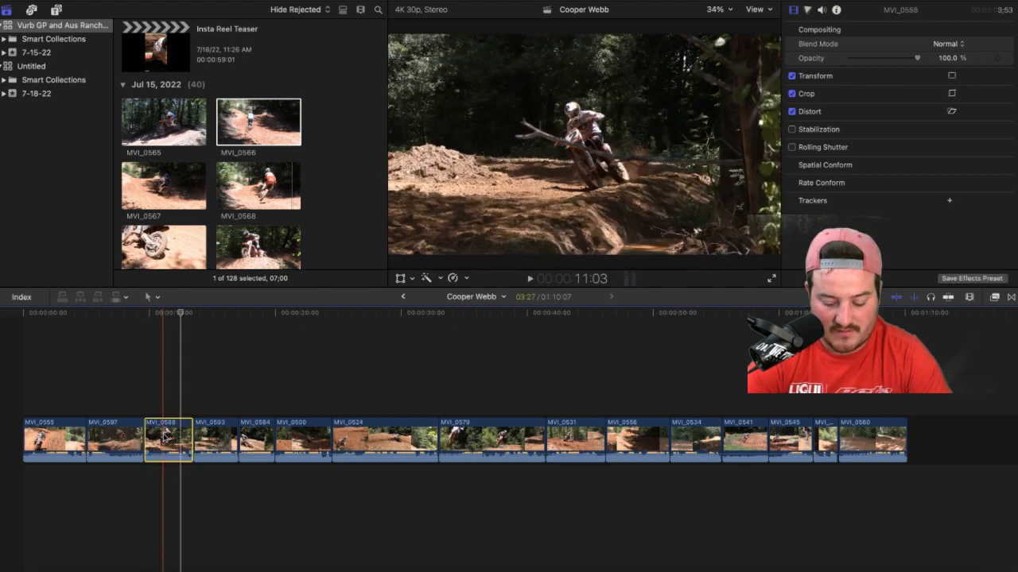
{"action": "key", "text": "space"}
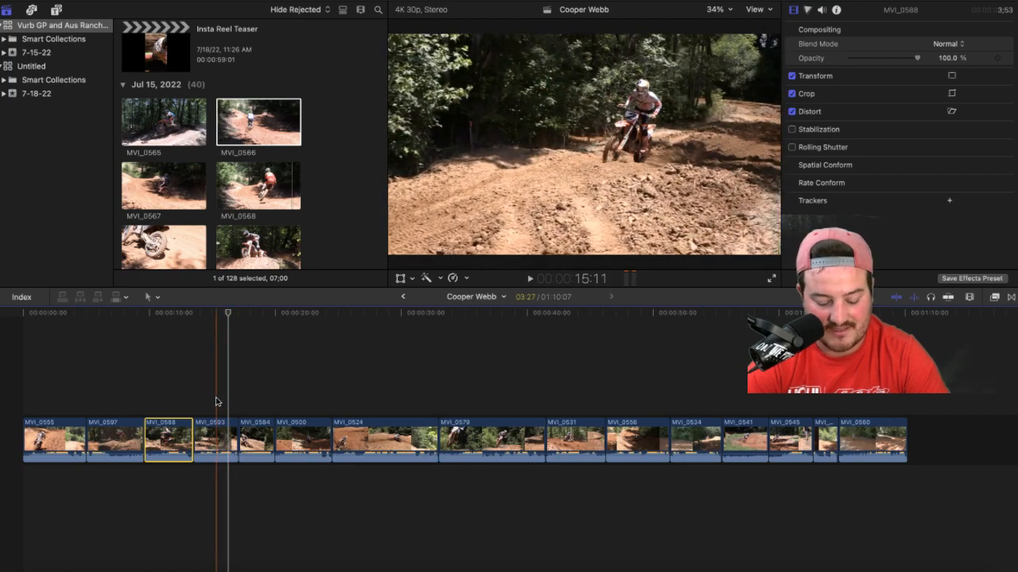
{"action": "key", "text": "space"}
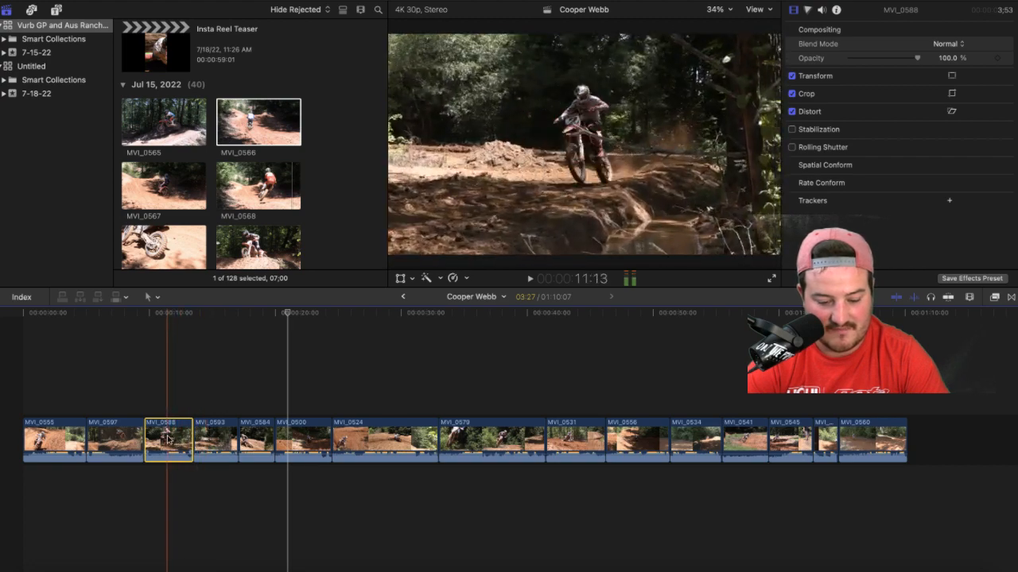
{"action": "key", "text": "Delete"}
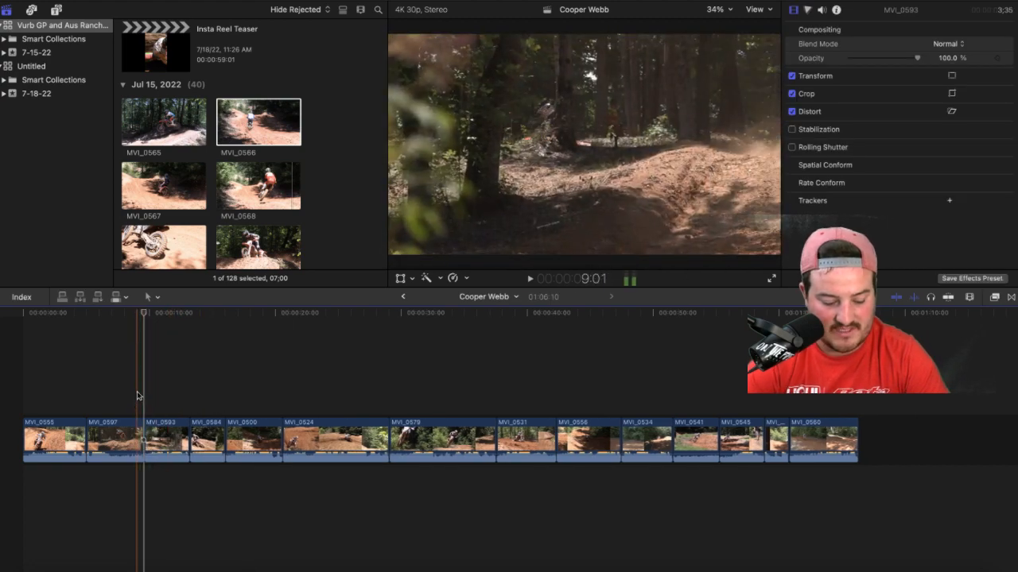
Step: Play back the cut from MVI_0597 into MVI_0593, and trim a few frames off the start of MVI_0593
{"action": "key", "text": "space"}
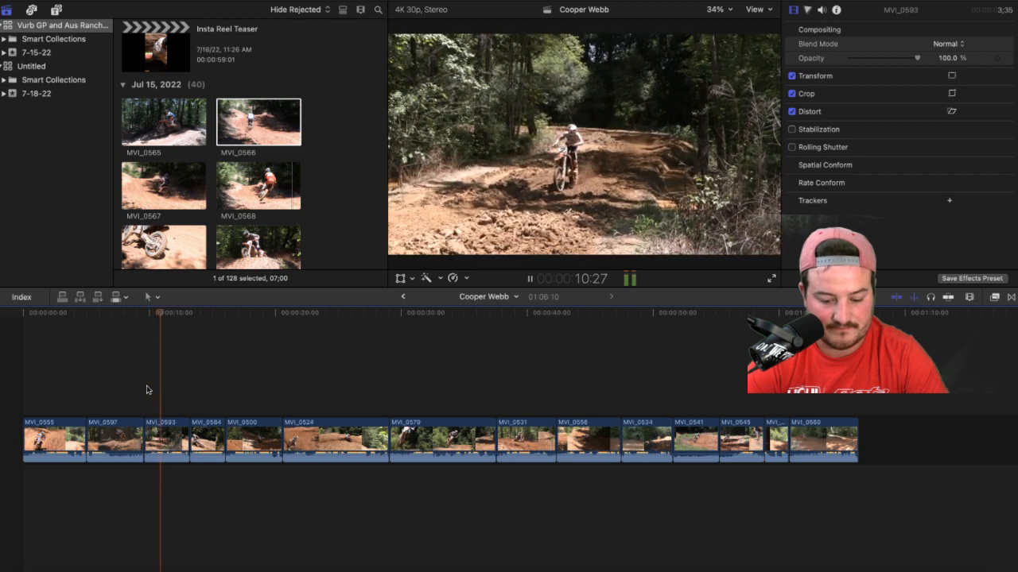
{"action": "key", "text": "space"}
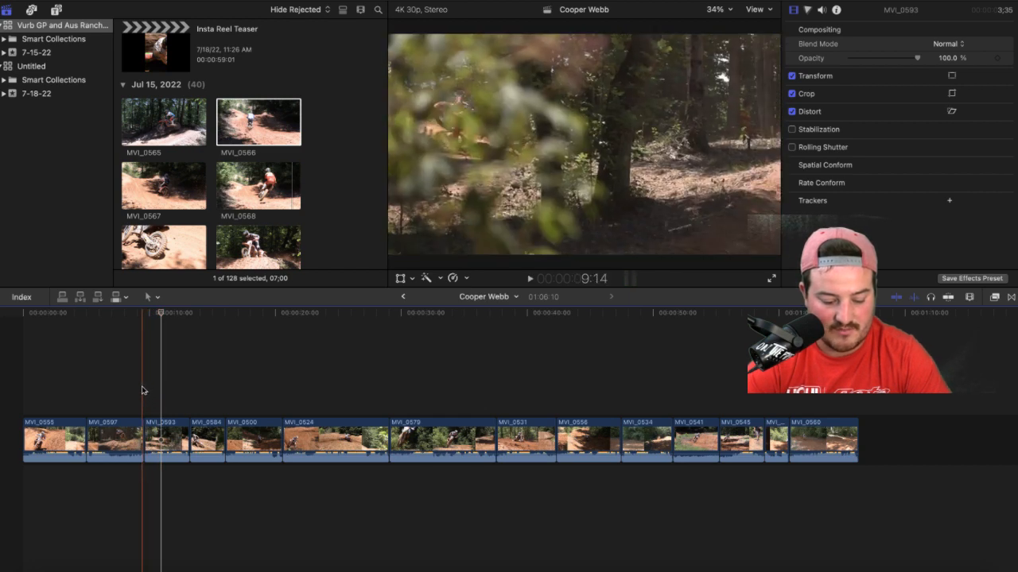
{"action": "key", "text": "super+equal"}
{"action": "key", "text": "super+equal"}
{"action": "key", "text": "super+equal"}
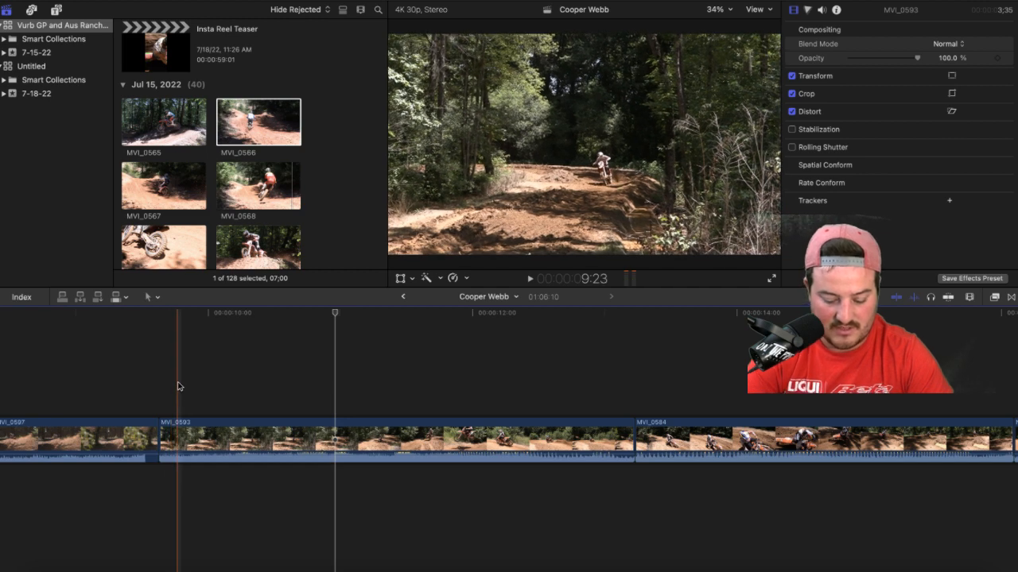
{"action": "key", "text": "space"}
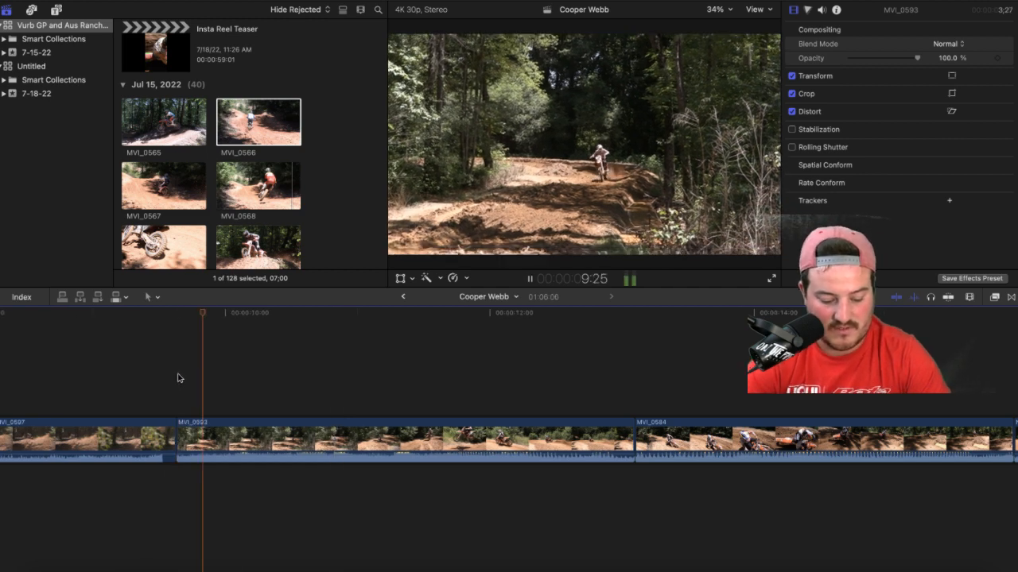
Step: Play back the sequence from the trimmed start of MVI_0593 into MVI_0584 to check the flow
{"action": "key", "text": "super+minus"}
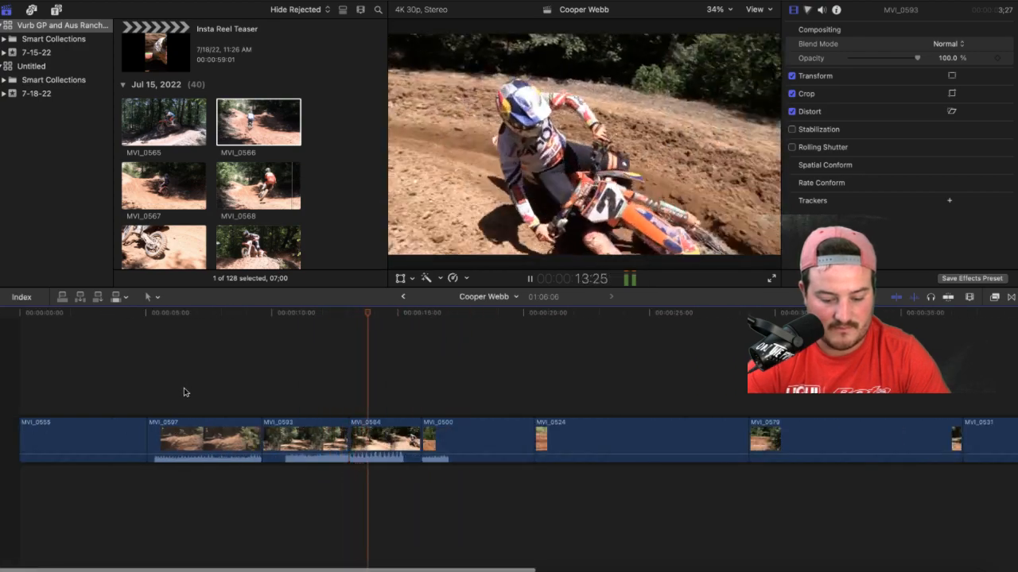
{"action": "key", "text": "super+equal"}
{"action": "key", "text": "space"}
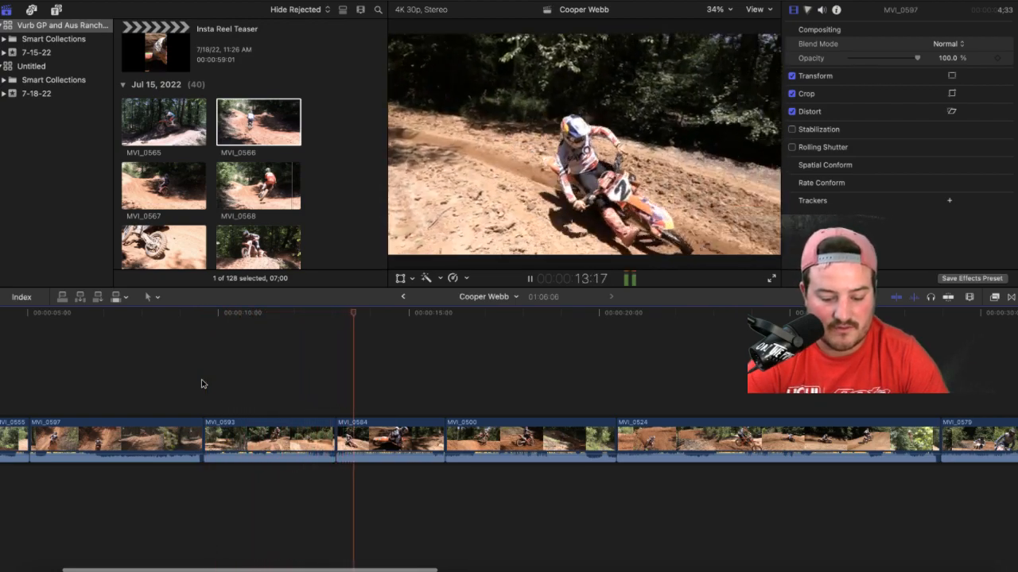
Step: Trim a few frames off the end of MVI_0593 and play back the cut into MVI_0584
{"action": "key", "text": "space"}
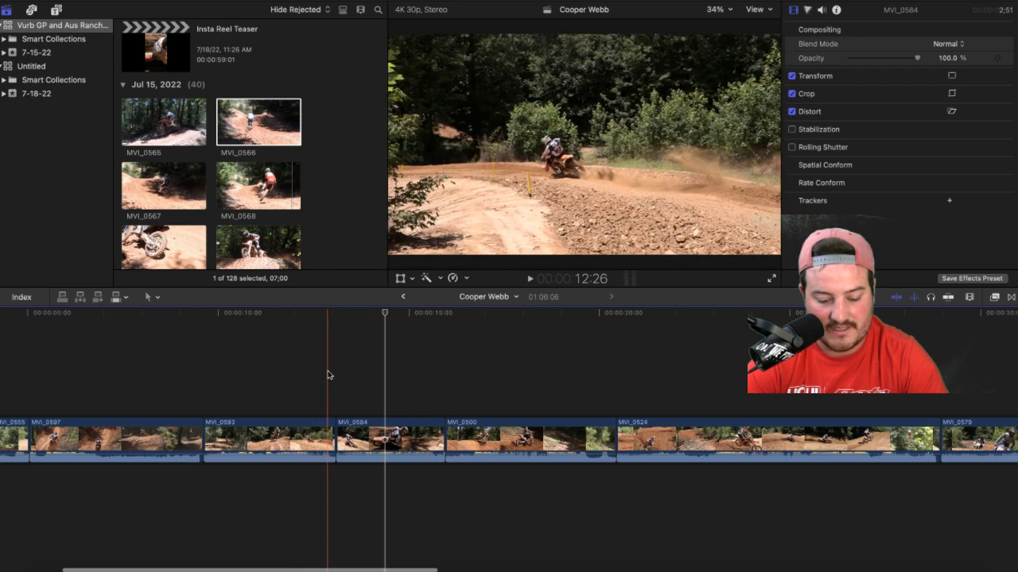
{"action": "left_click", "coordinate": [327, 375]}
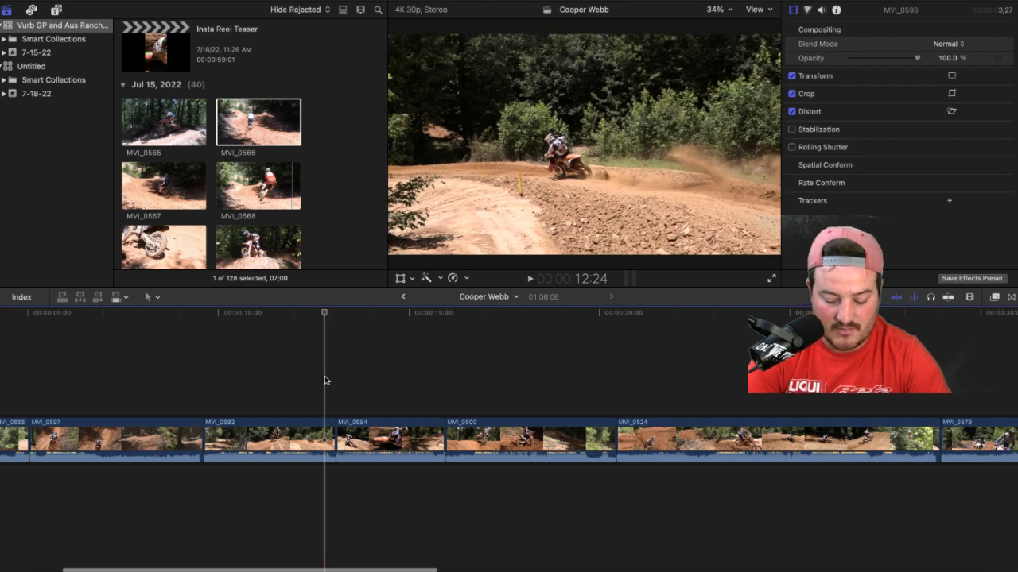
{"action": "key", "text": "alt+bracketright"}
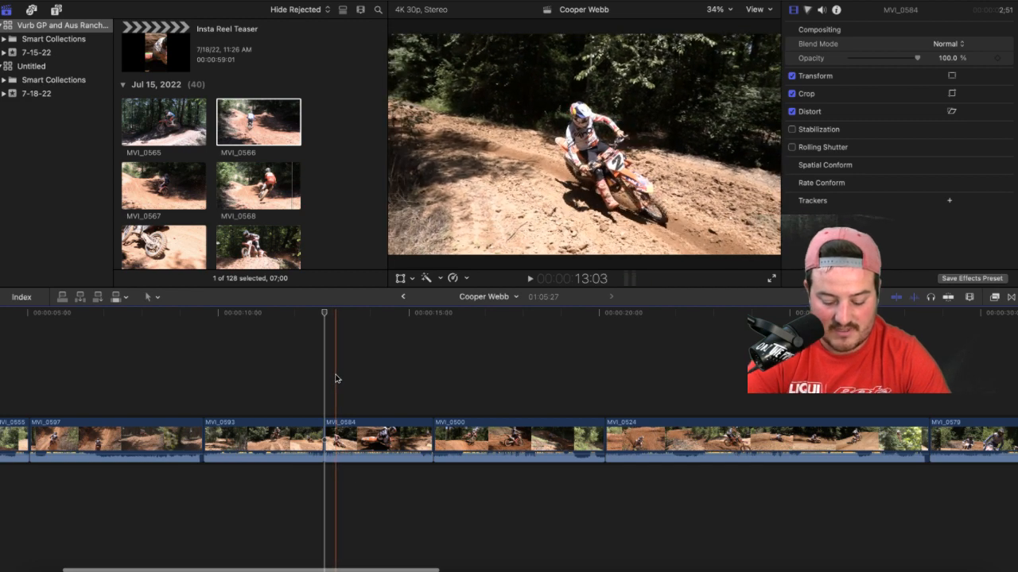
{"action": "scroll", "coordinate": [336, 378], "scroll_direction": "left", "scroll_amount": 1}
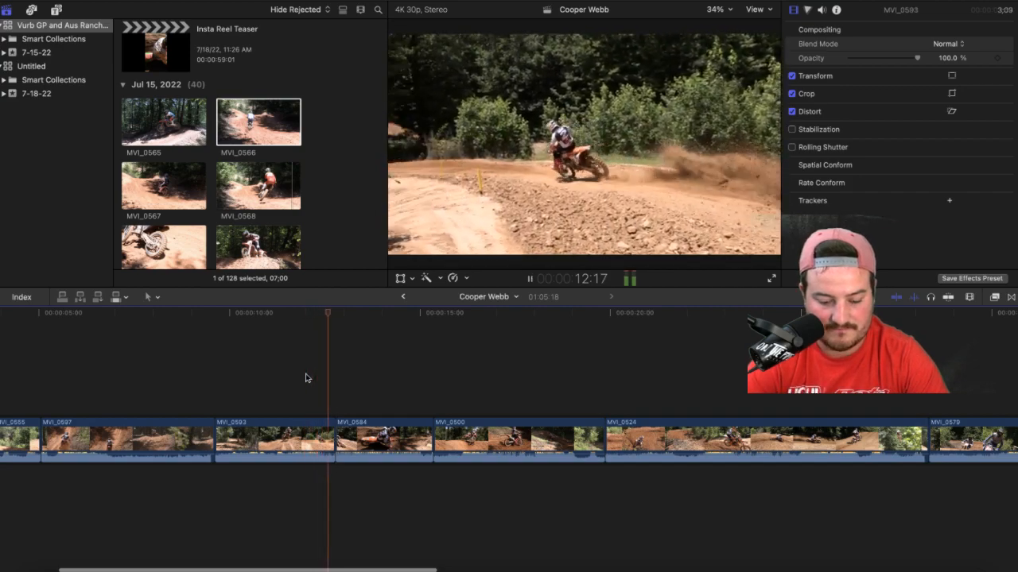
{"action": "key", "text": "space"}
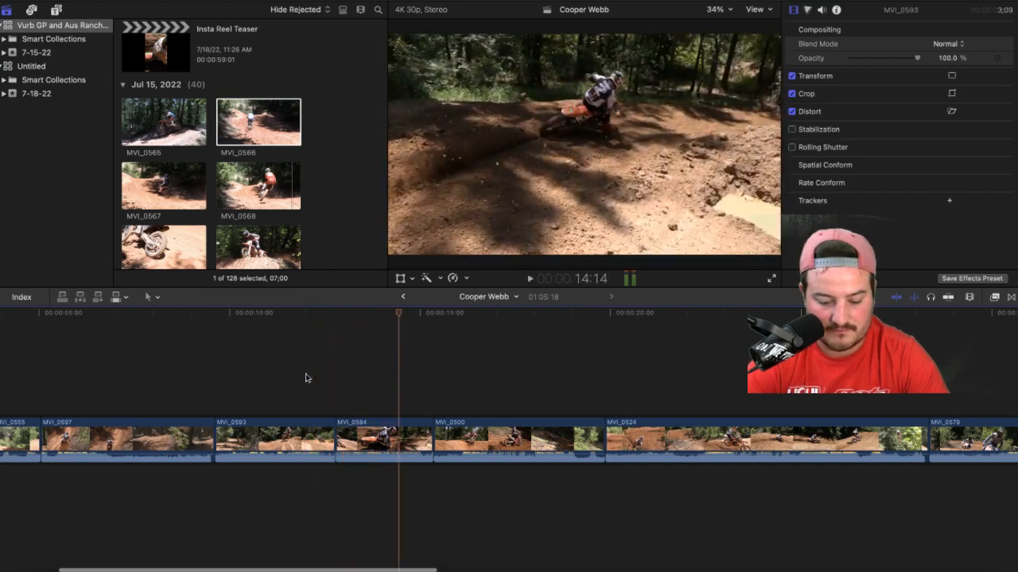
{"action": "key", "text": "space"}
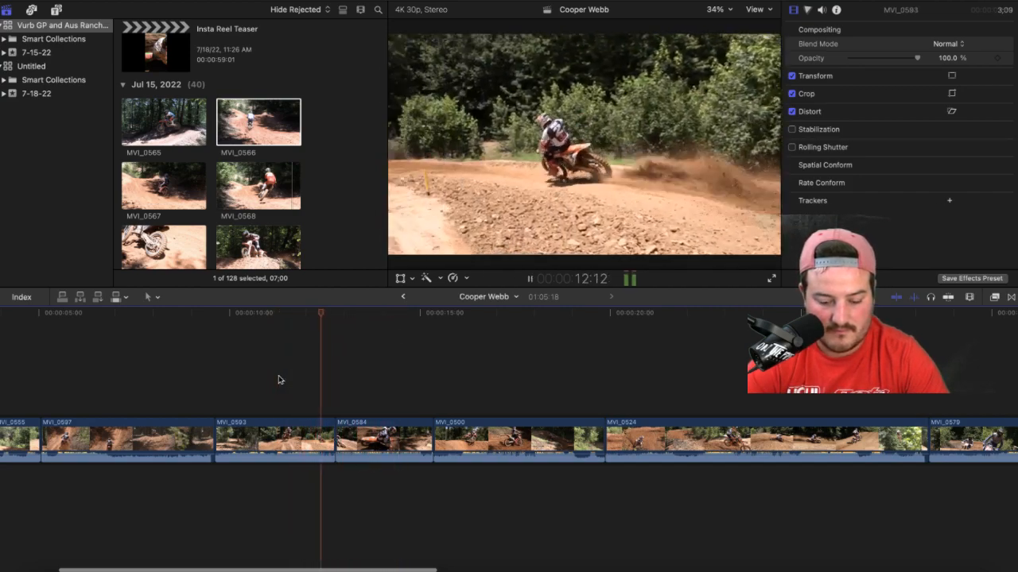
{"action": "key", "text": "space"}
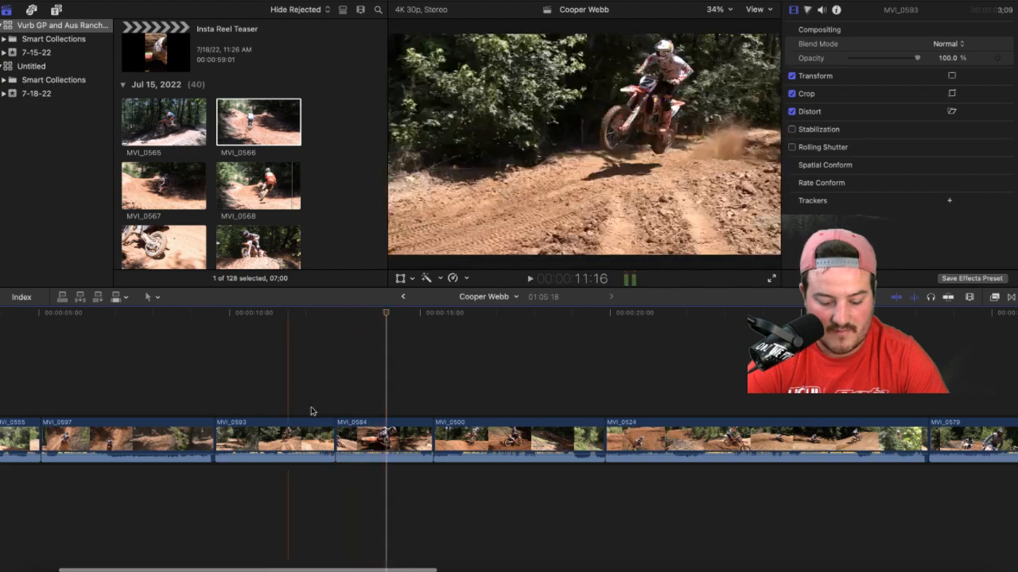
Step: Extend the end of MVI_0593 by about 7 frames and play back the transition into MVI_0584
{"action": "left_click", "coordinate": [318, 436]}
{"action": "left_click_drag", "start_coordinate": [326, 435], "coordinate": [337, 436]}
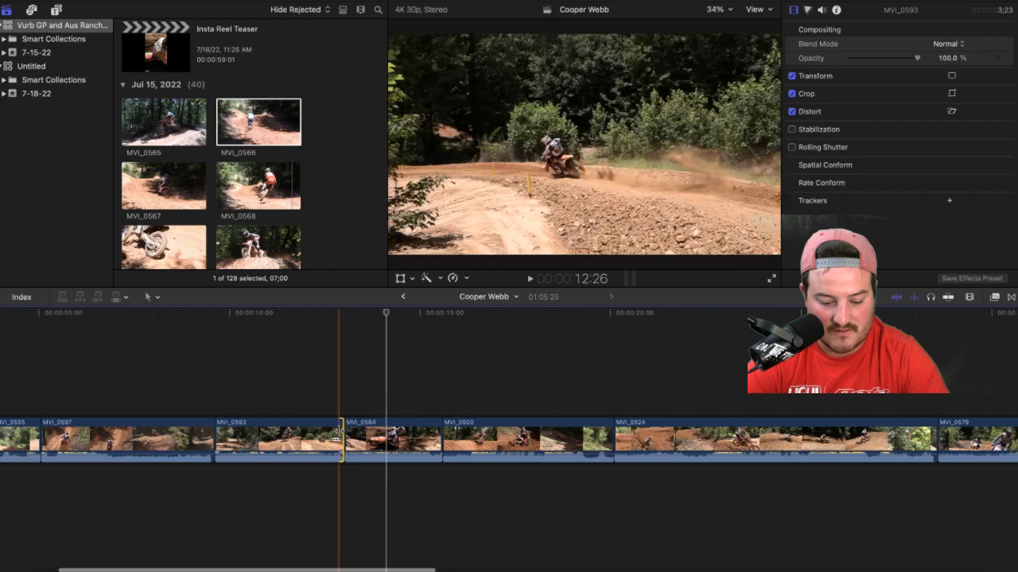
{"action": "key", "text": "space"}
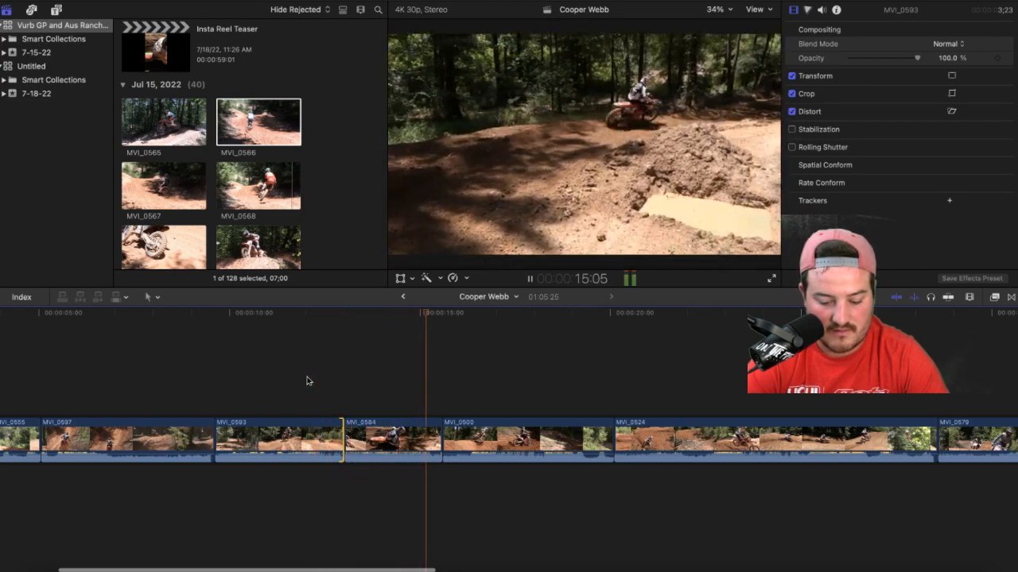
{"action": "key", "text": "space"}
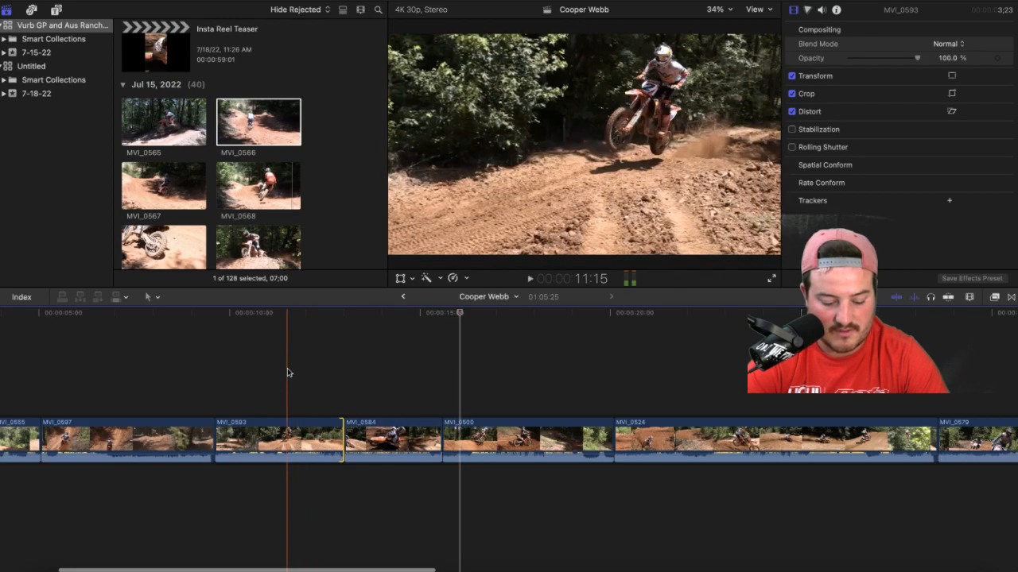
{"action": "left_click", "coordinate": [286, 374]}
{"action": "key", "text": "space"}
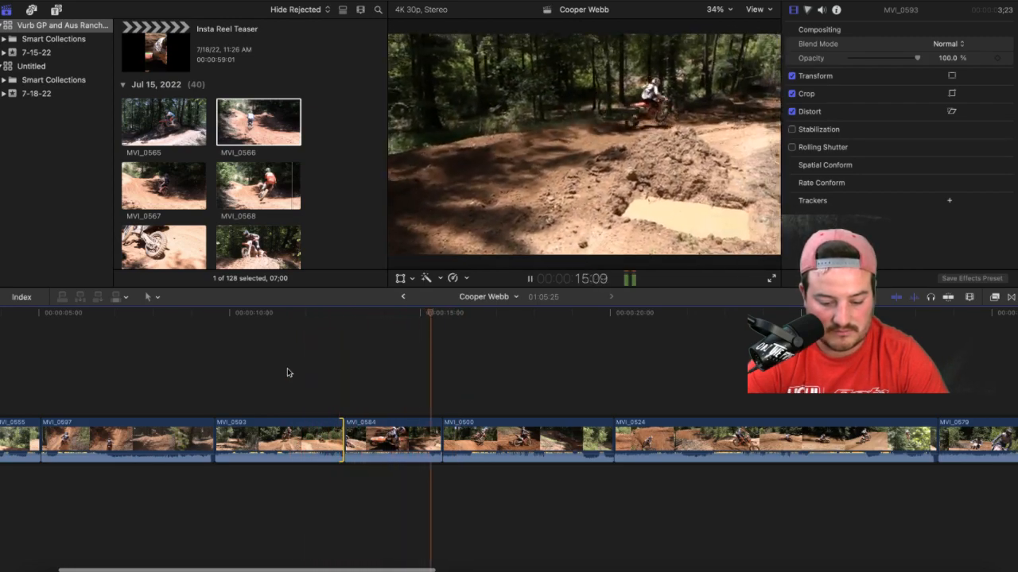
{"action": "key", "text": "space"}
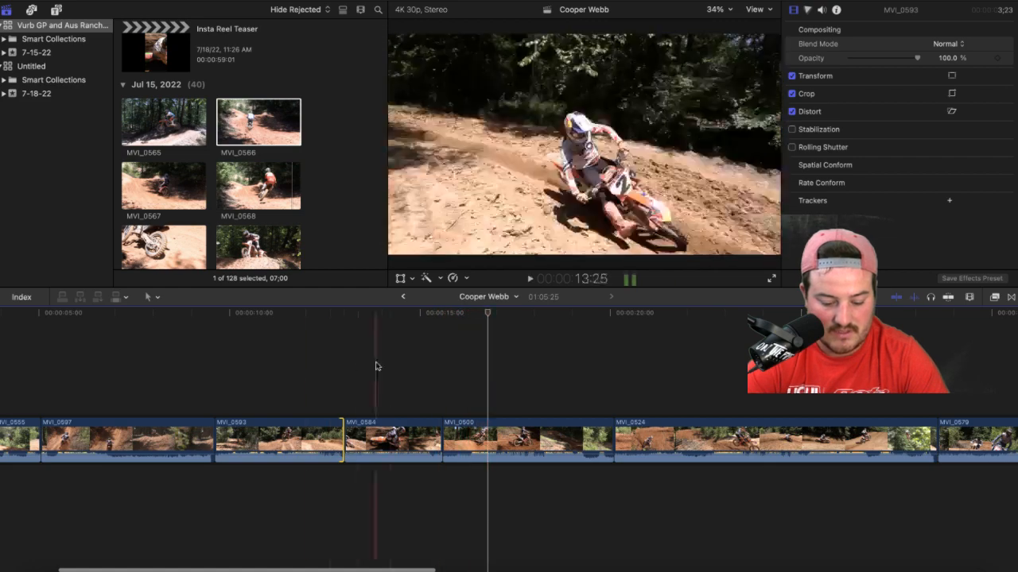
Step: Trim the end of MVI_0584 at 15:09 and play back the cut into MVI_0500
{"action": "key", "text": "space"}
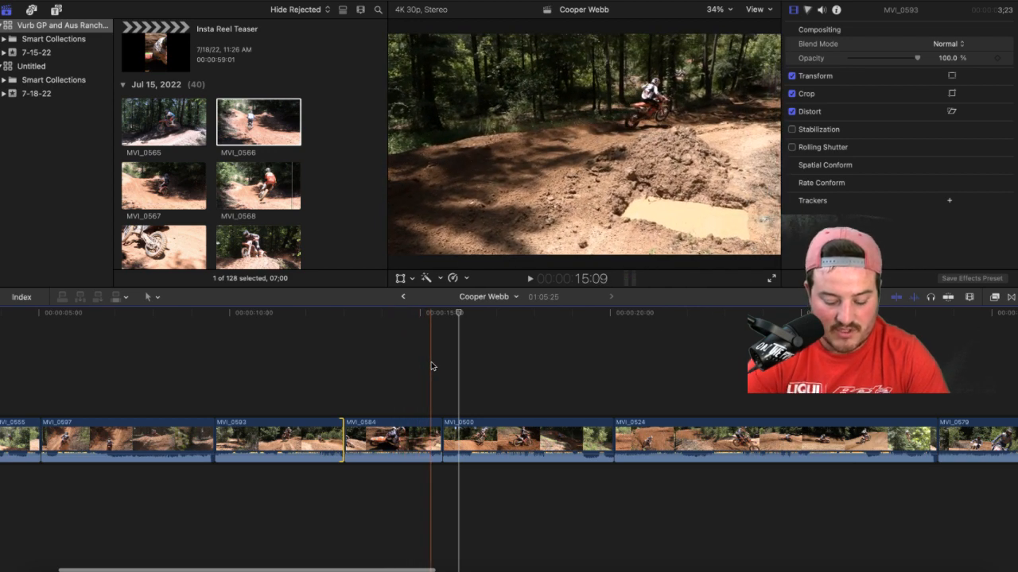
{"action": "key", "text": "alt+bracketright"}
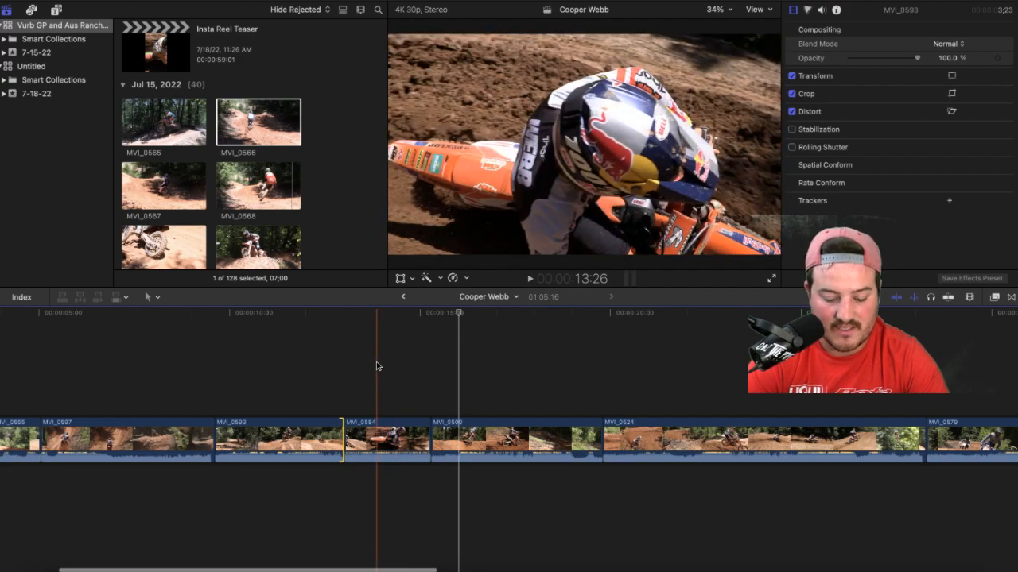
{"action": "key", "text": "space"}
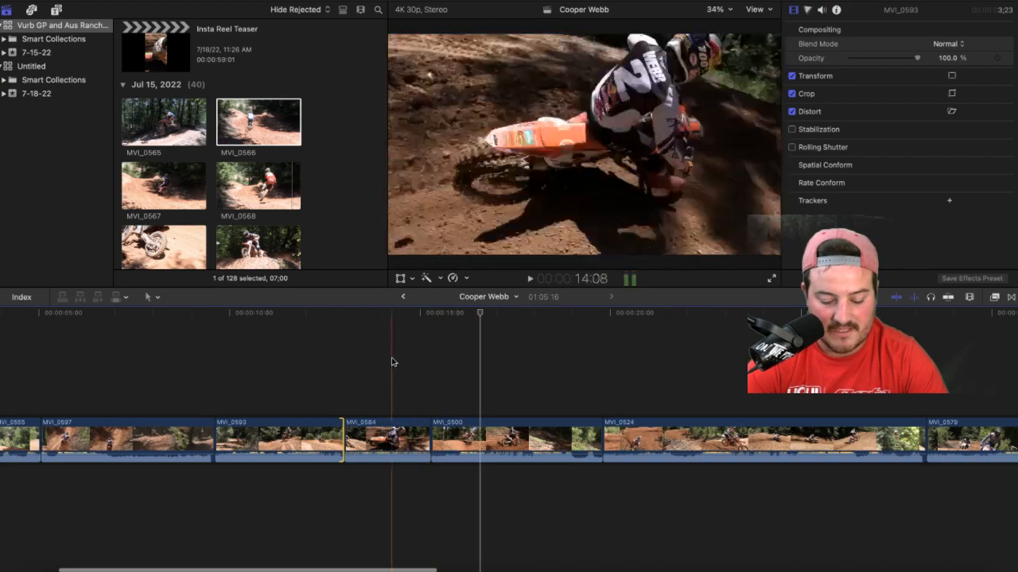
{"action": "key", "text": "space"}
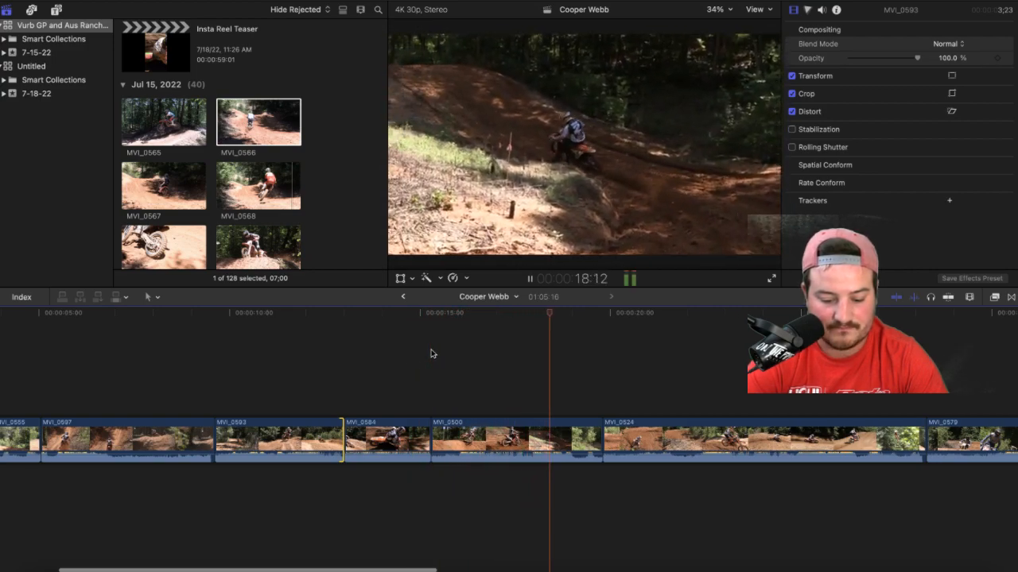
Step: Play back from MVI_0584 through MVI_0500 into the start of MVI_0524 to judge the clip order
{"action": "key", "text": "space"}
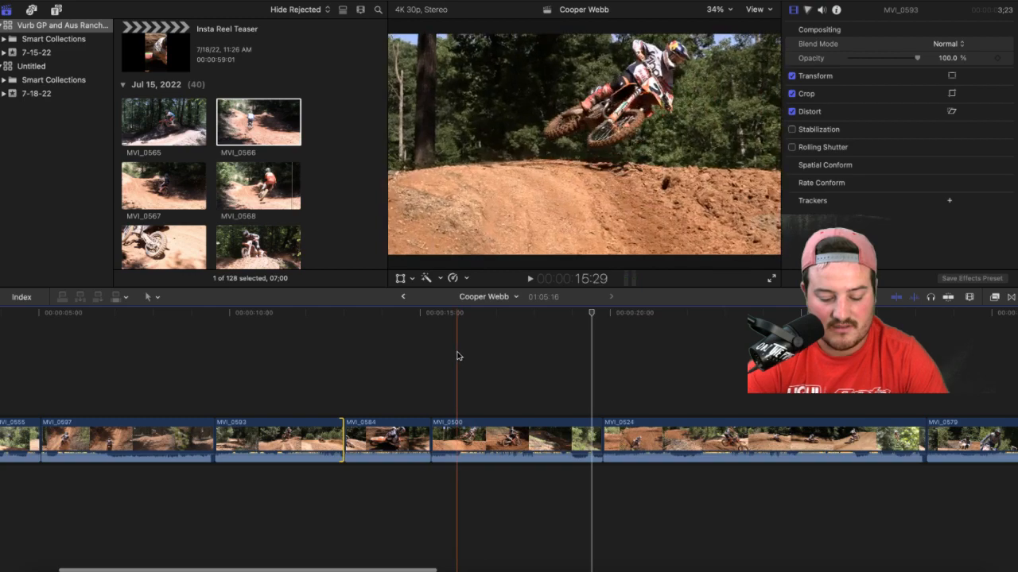
{"action": "key", "text": "space"}
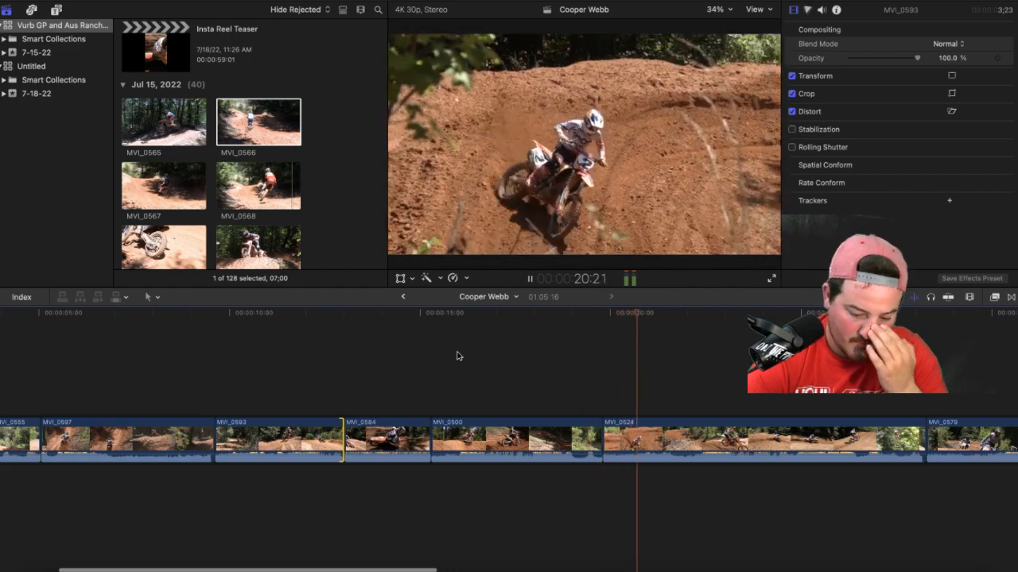
{"action": "key", "text": "space"}
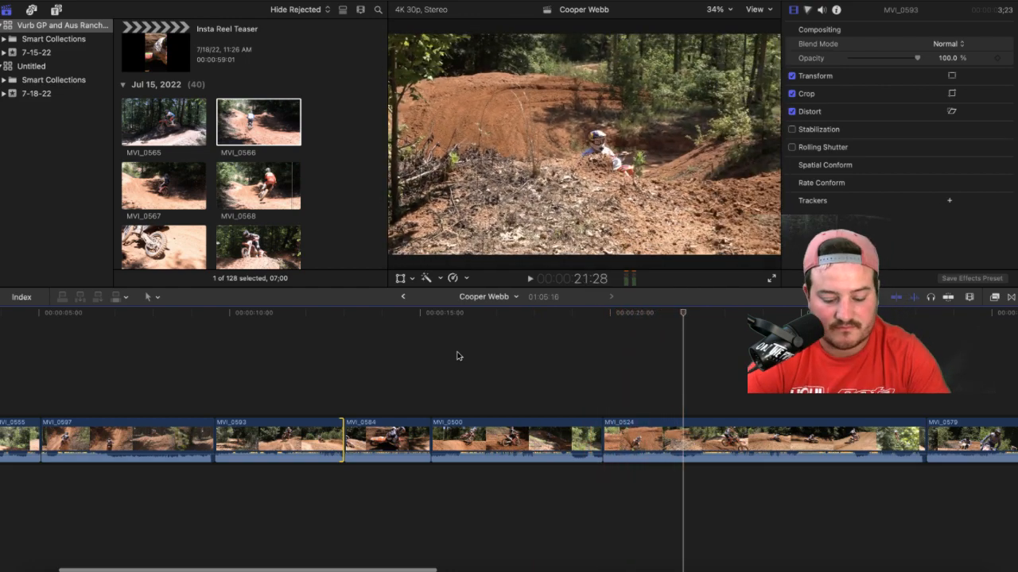
{"action": "scroll", "coordinate": [457, 355], "scroll_direction": "right", "scroll_amount": 2}
{"action": "scroll", "coordinate": [457, 355], "scroll_direction": "right", "scroll_amount": 2}
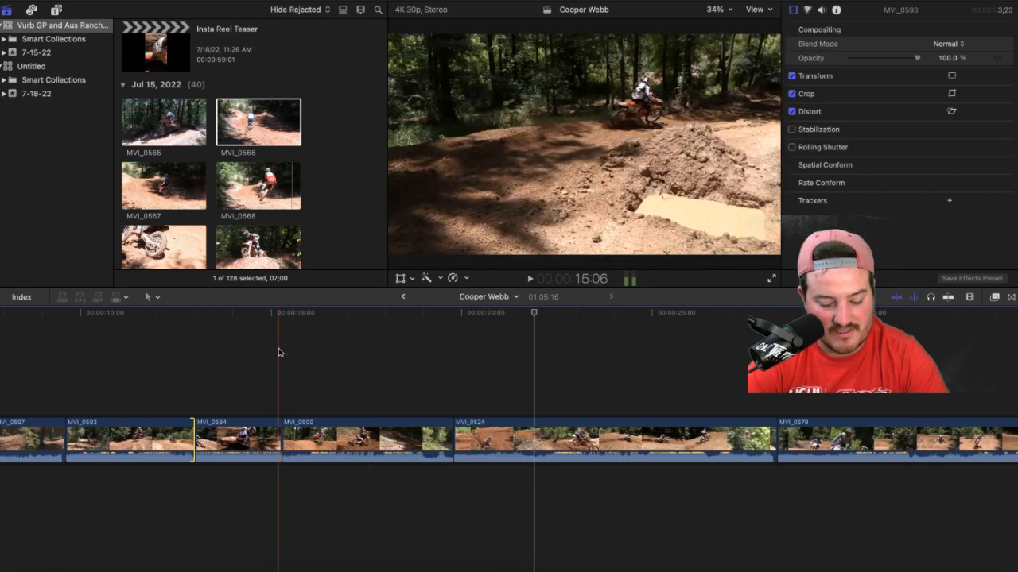
{"action": "key", "text": "space"}
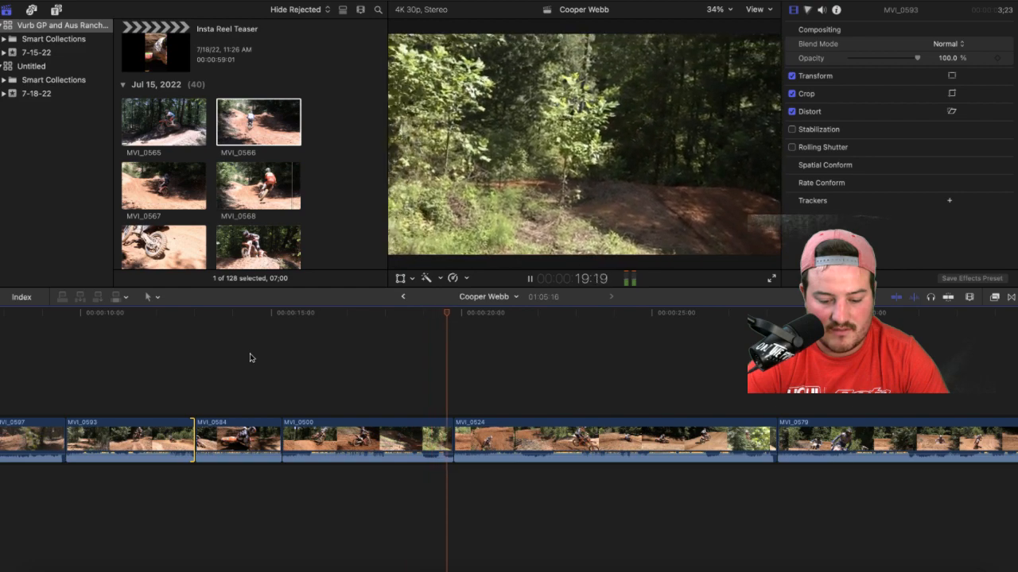
{"action": "key", "text": "space"}
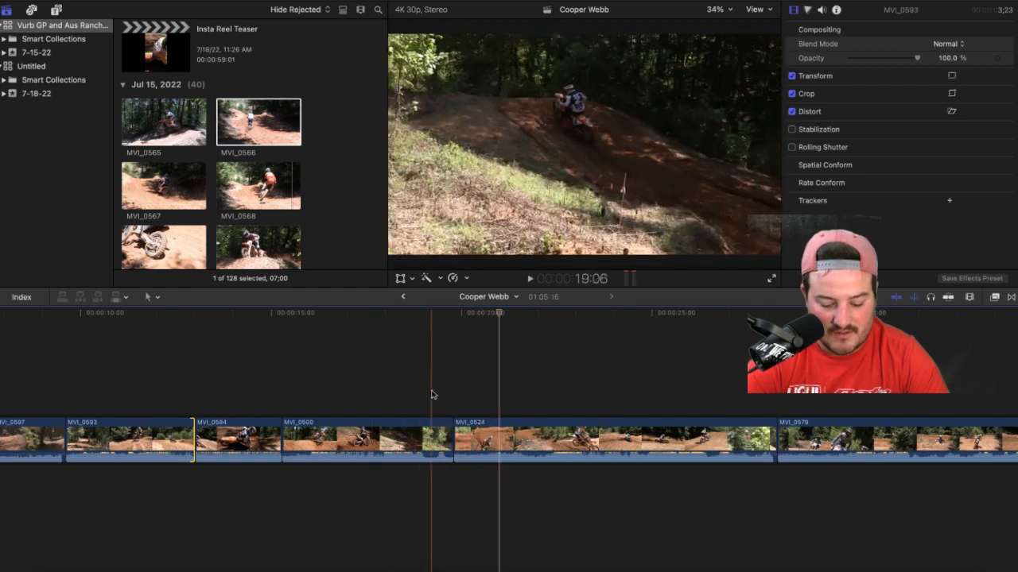
Step: Move MVI_0524 ahead of MVI_0500, directly after MVI_0584, and play back the new cut
{"action": "left_click_drag", "start_coordinate": [498, 422], "coordinate": [311, 411]}
{"action": "key", "text": "space"}
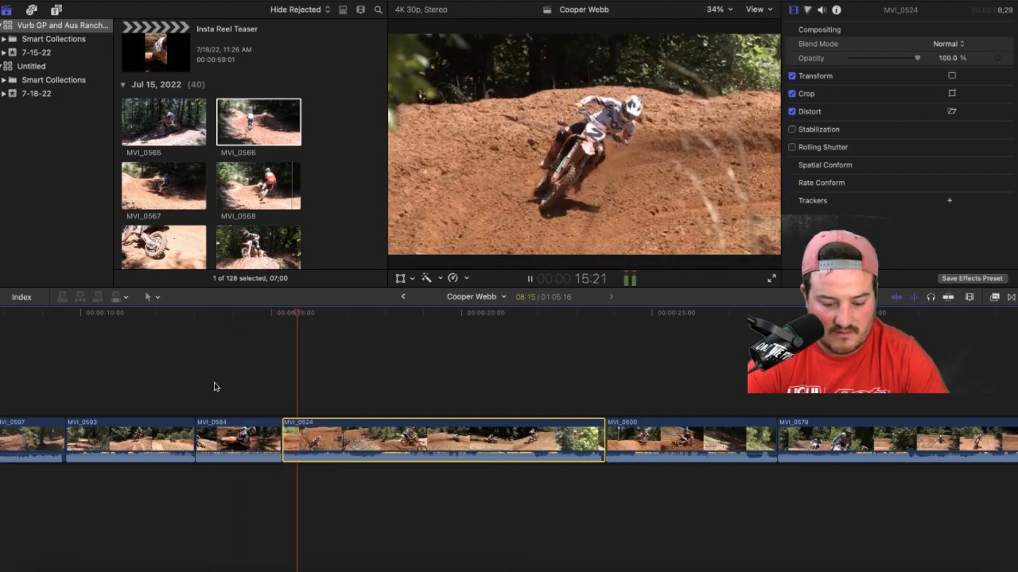
{"action": "key", "text": "space"}
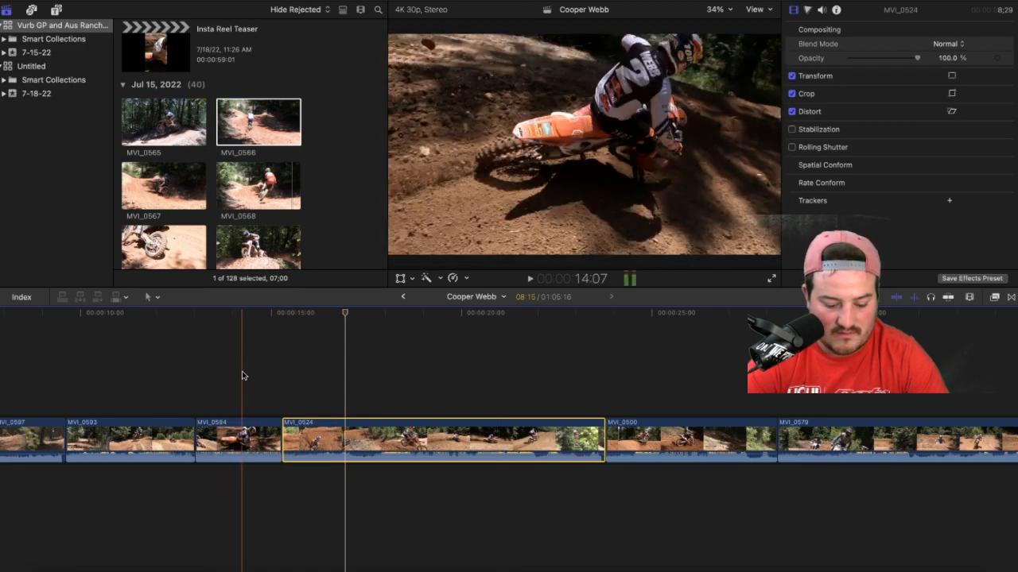
{"action": "key", "text": "space"}
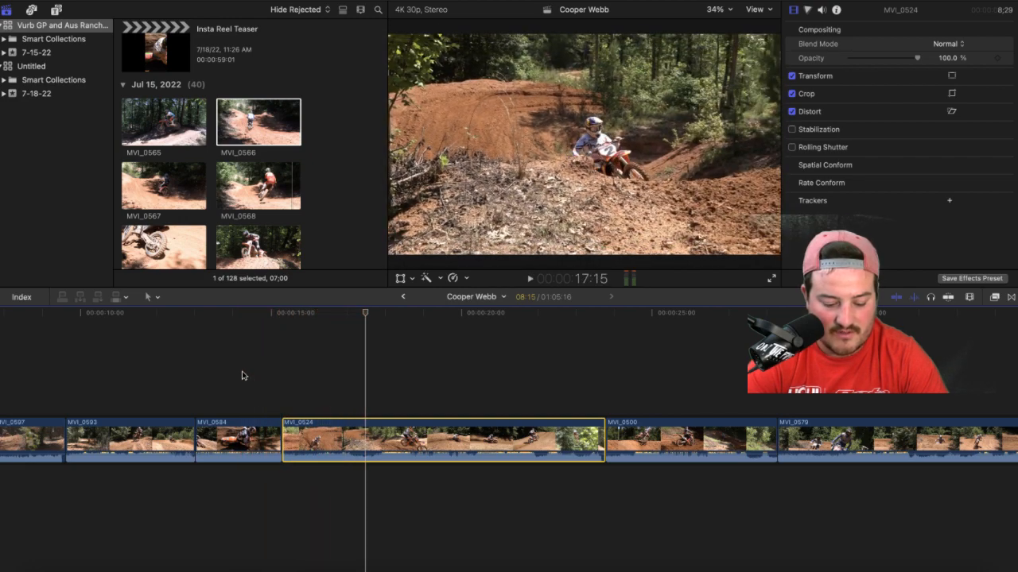
Step: Play back the reordered sequence from the end of MVI_0555 into MVI_0500 to check the flow
{"action": "scroll", "coordinate": [243, 376], "scroll_direction": "left", "scroll_amount": 3}
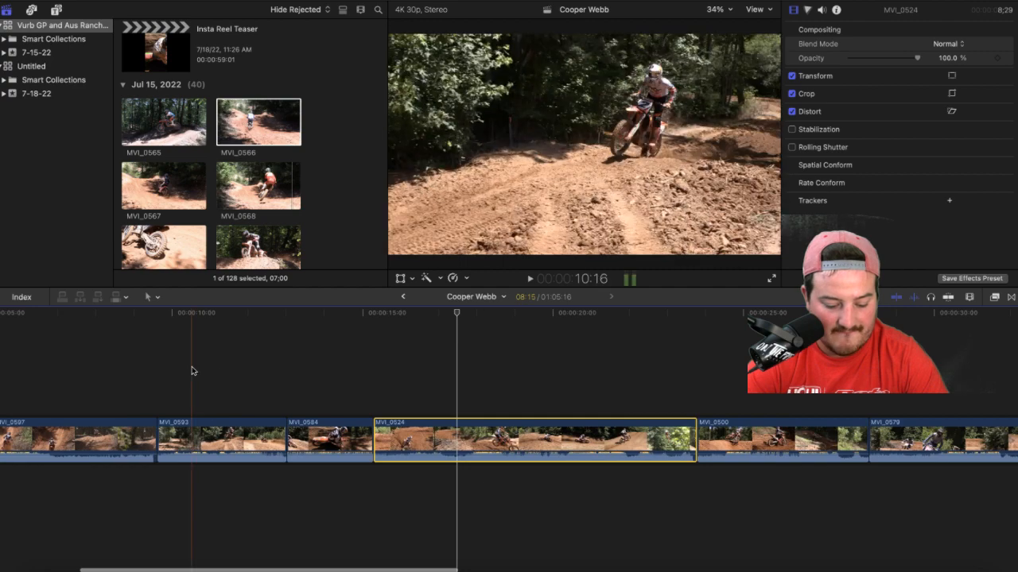
{"action": "scroll", "coordinate": [107, 367], "scroll_direction": "left", "scroll_amount": 2}
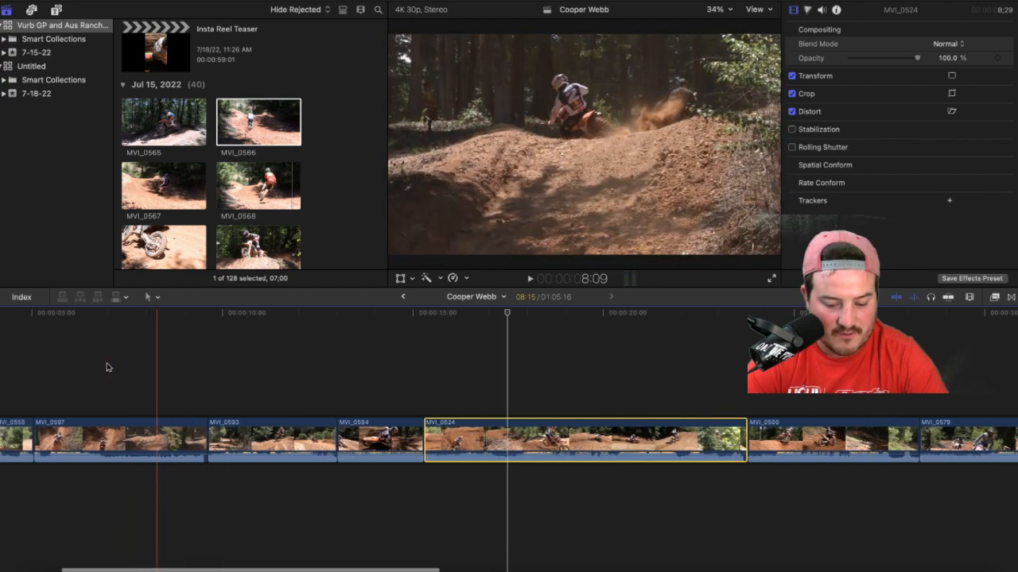
{"action": "scroll", "coordinate": [49, 366], "scroll_direction": "left", "scroll_amount": 1}
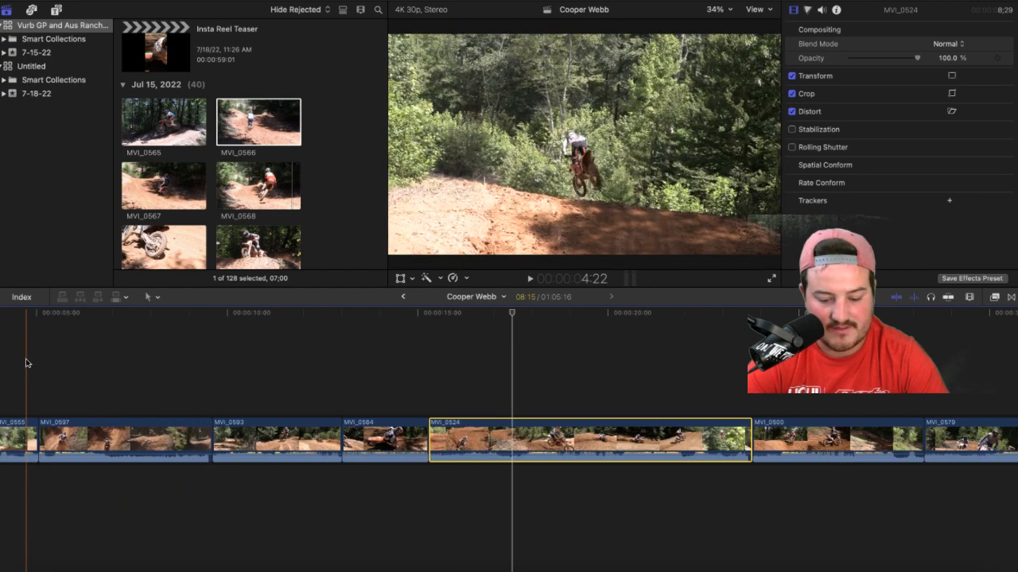
{"action": "key", "text": "space"}
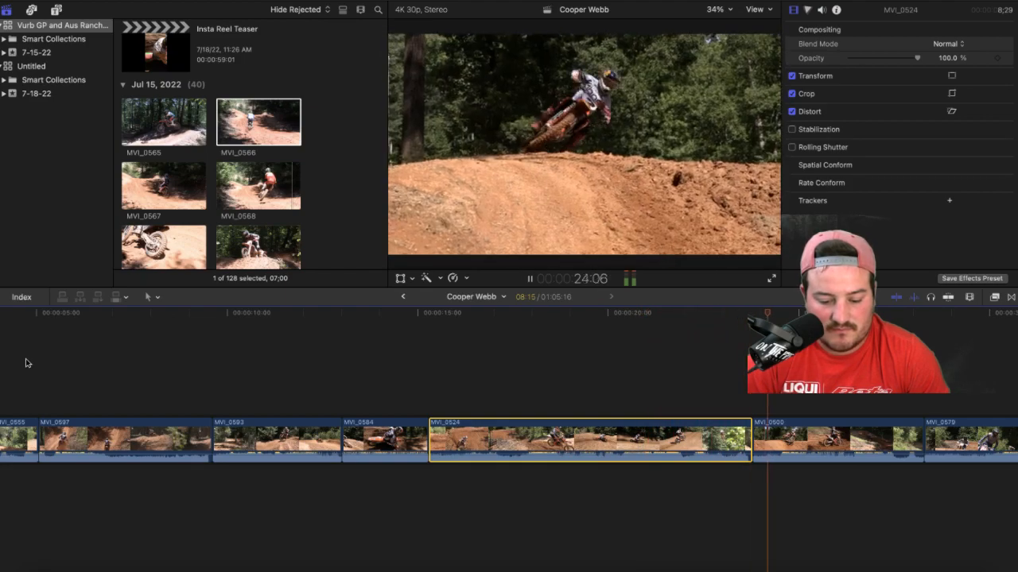
{"action": "key", "text": "space"}
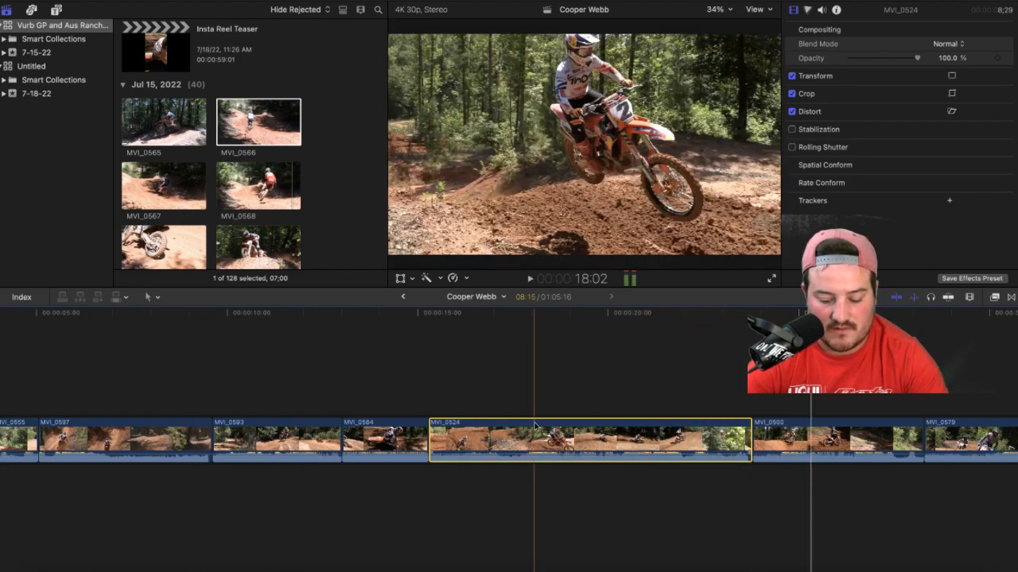
Step: Trim the end of MVI_0524 at 23:05, where foliage covers the rider, and play on through MVI_0500
{"action": "key", "text": "space"}
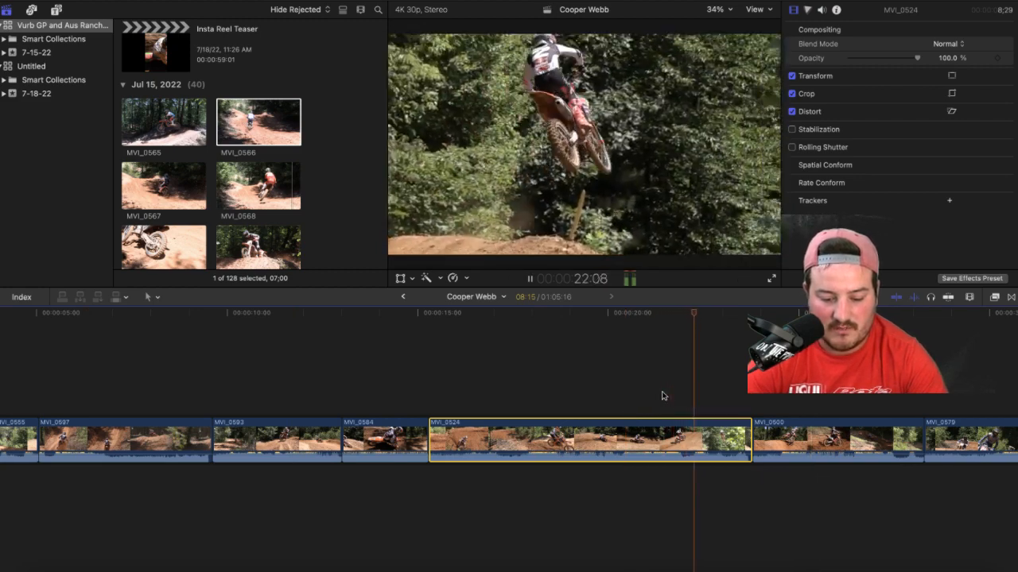
{"action": "key", "text": "space"}
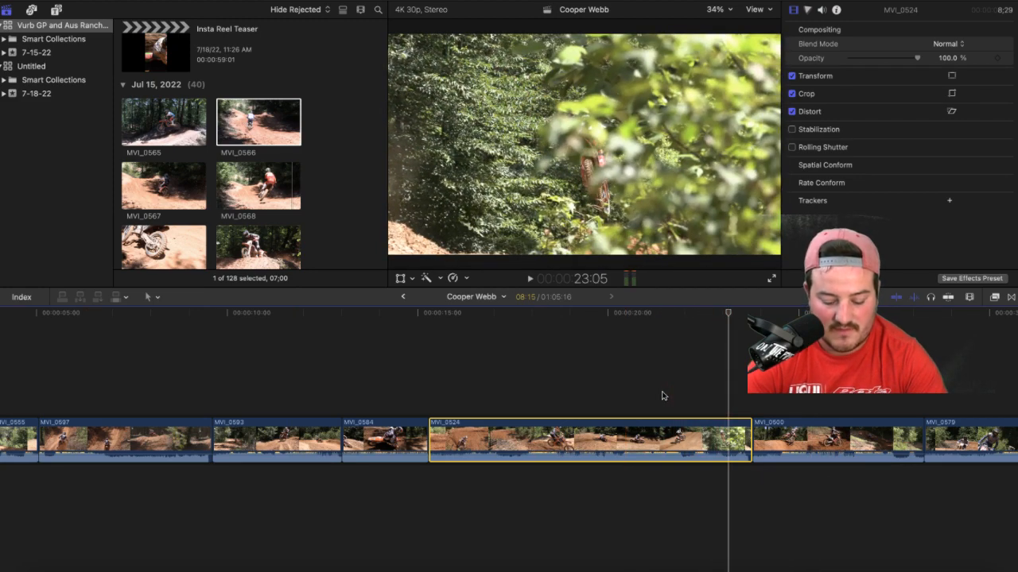
{"action": "key", "text": "alt+bracketright"}
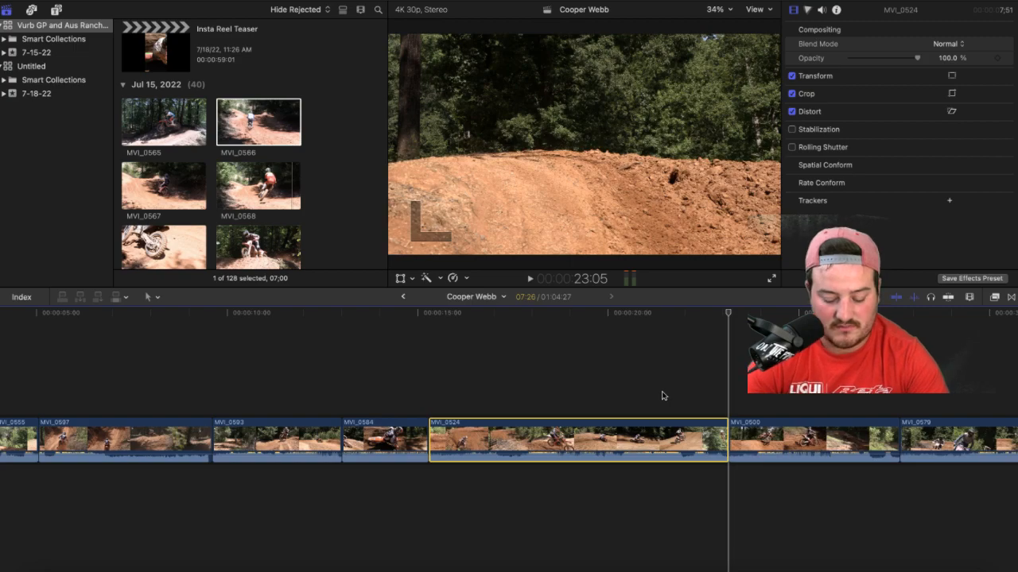
{"action": "key", "text": "space"}
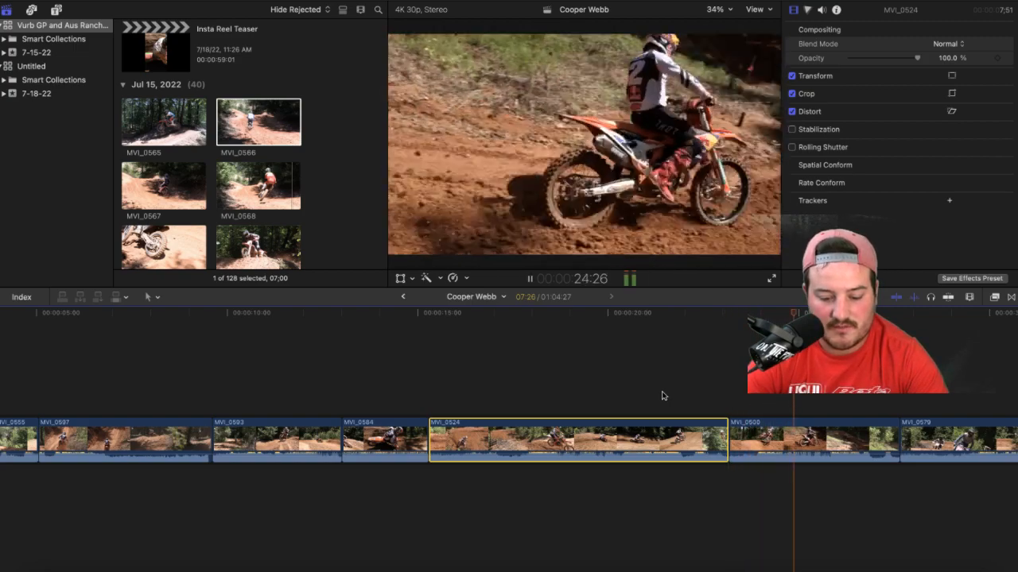
{"action": "scroll", "coordinate": [663, 395], "scroll_direction": "right", "scroll_amount": 3}
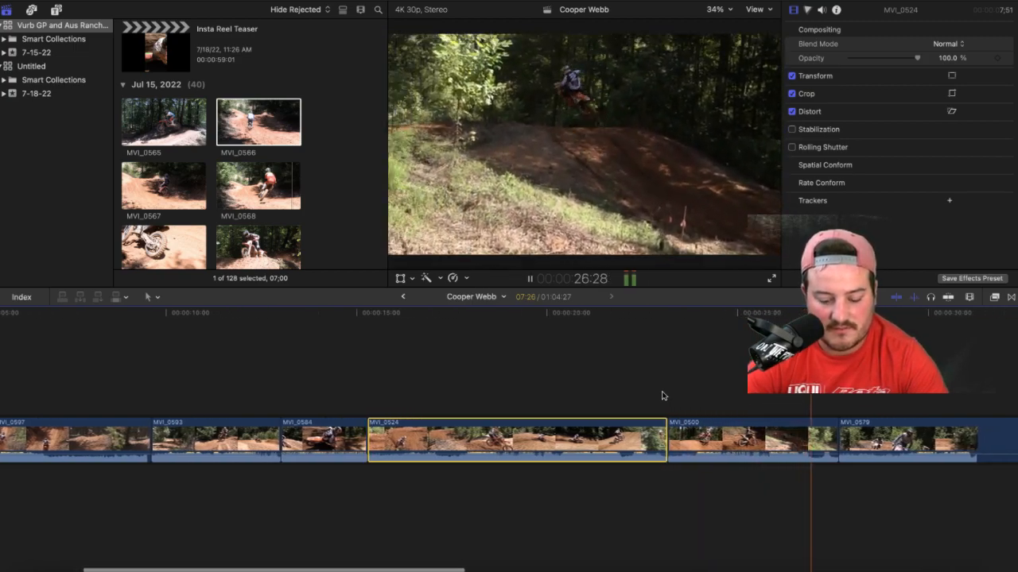
Step: Trim two frames off the start of MVI_0500, before the rider appears, and play back the cut from MVI_0524
{"action": "key", "text": "space"}
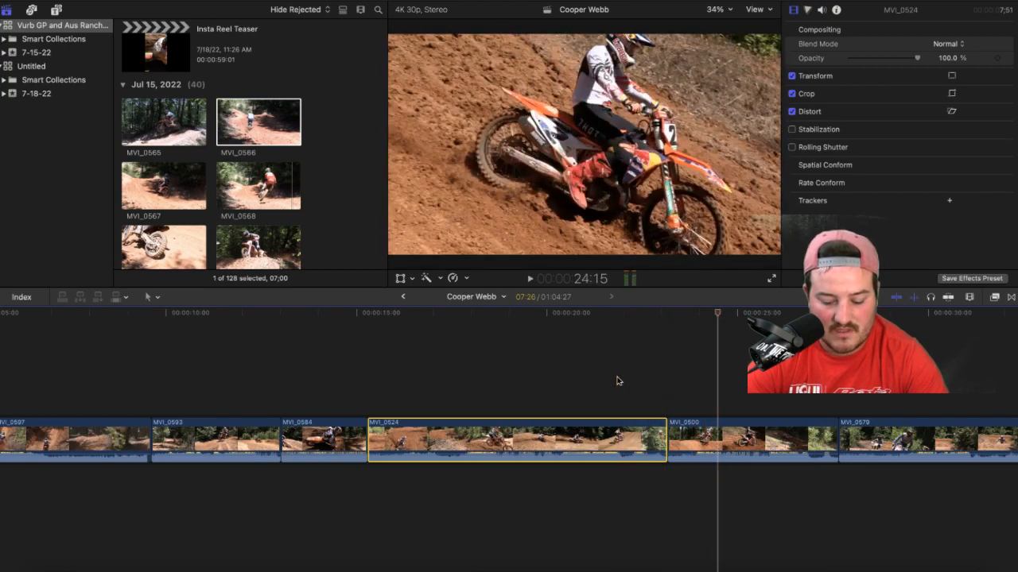
{"action": "key", "text": "space"}
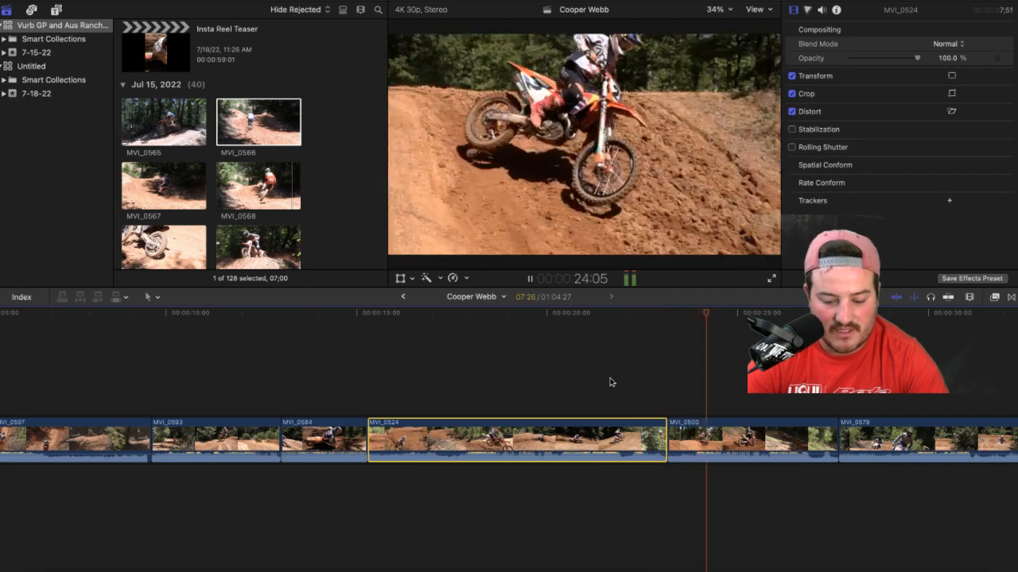
{"action": "key", "text": "space"}
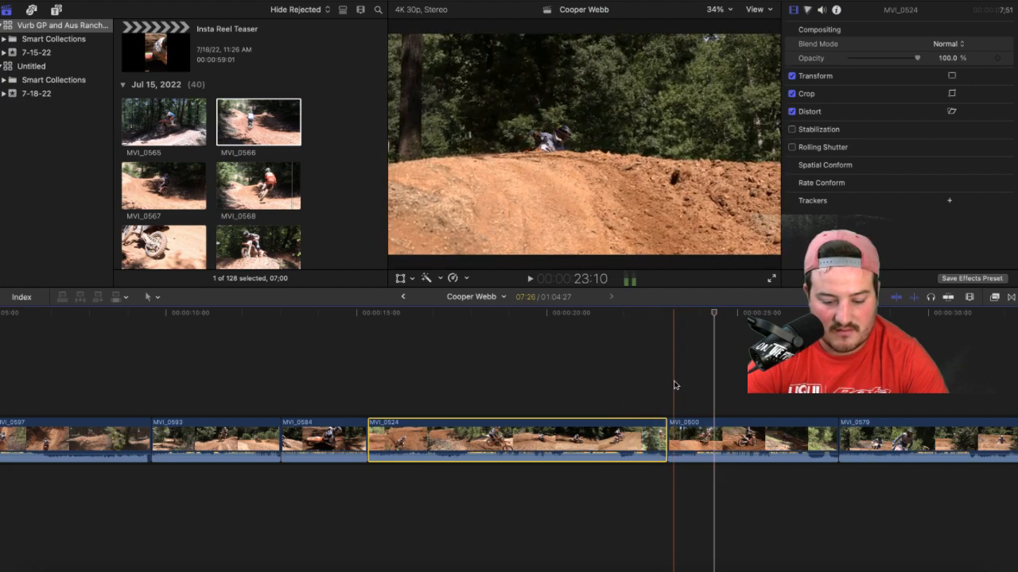
{"action": "left_click", "coordinate": [692, 431]}
{"action": "left_click", "coordinate": [672, 445]}
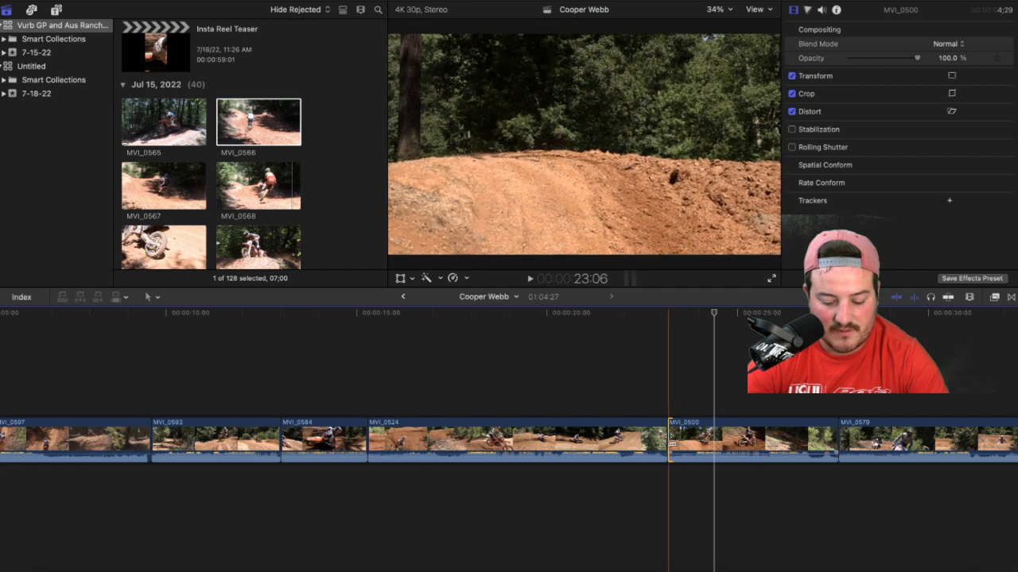
{"action": "left_click_drag", "start_coordinate": [672, 444], "coordinate": [673, 444]}
{"action": "key", "text": "space"}
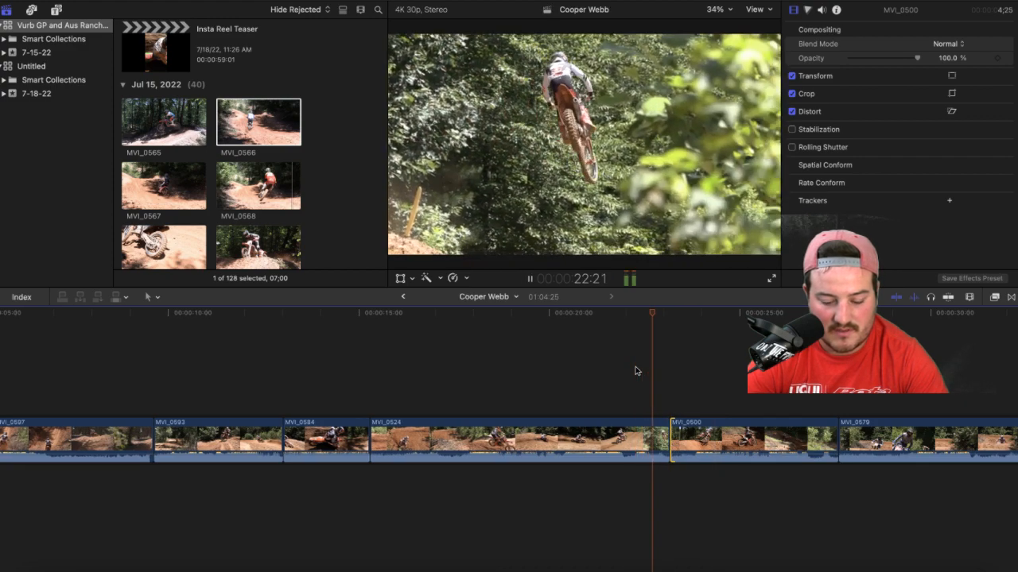
{"action": "key", "text": "space"}
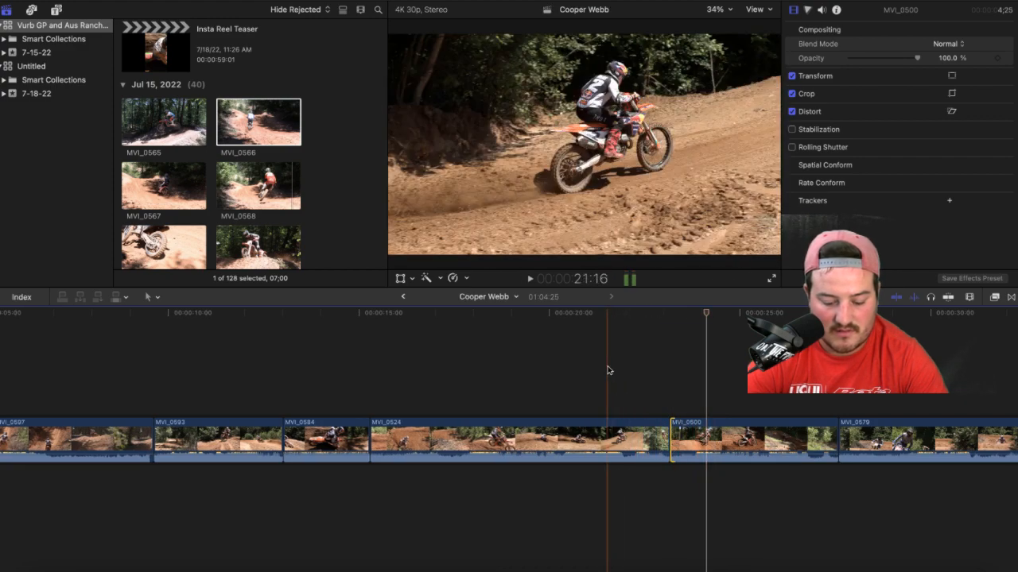
Step: Play back from the end of MVI_0524 through MVI_0500 and MVI_0579 into MVI_0531 to judge the flow
{"action": "key", "text": "space"}
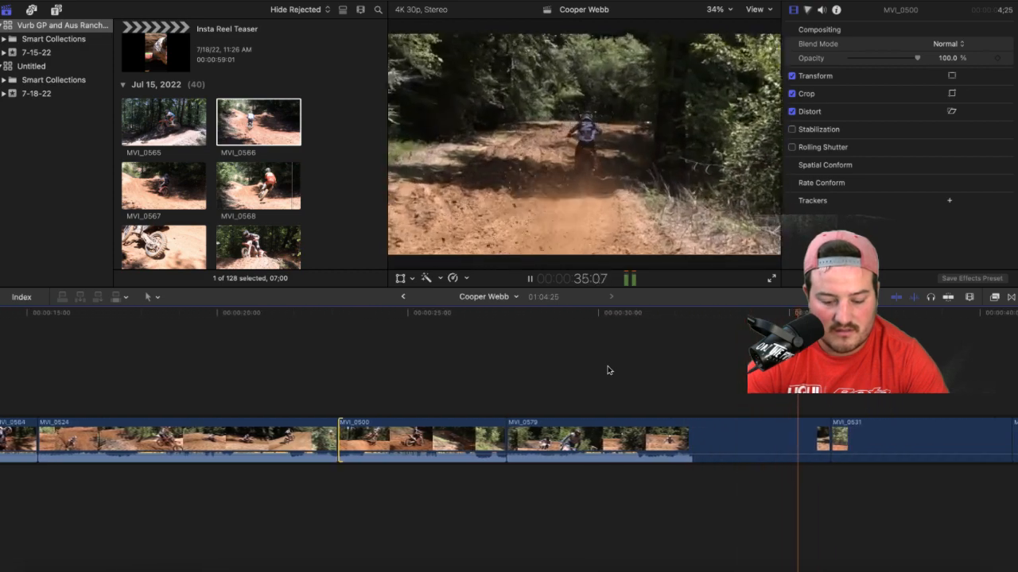
{"action": "key", "text": "space"}
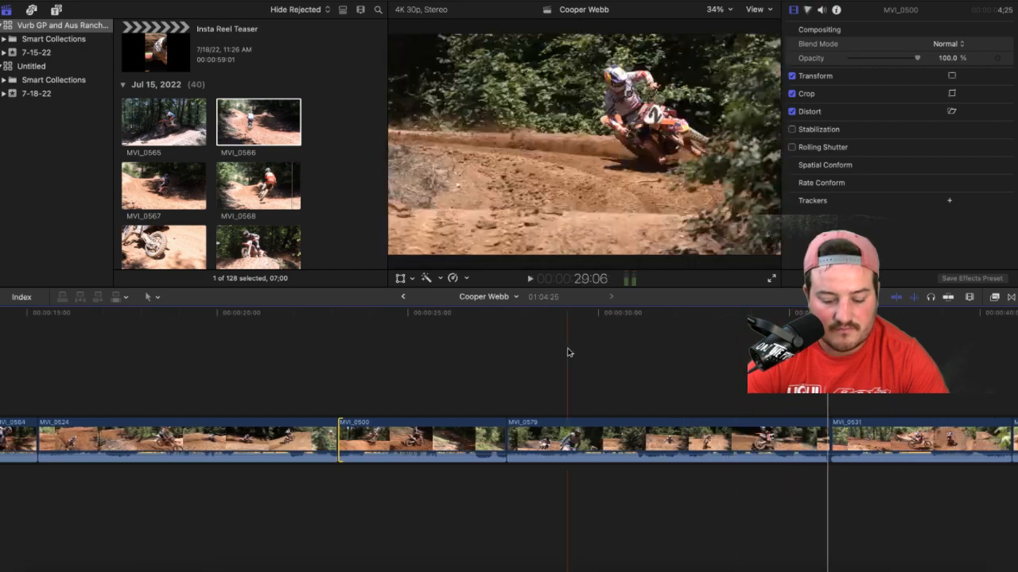
{"action": "scroll", "coordinate": [569, 357], "scroll_direction": "right", "scroll_amount": 5}
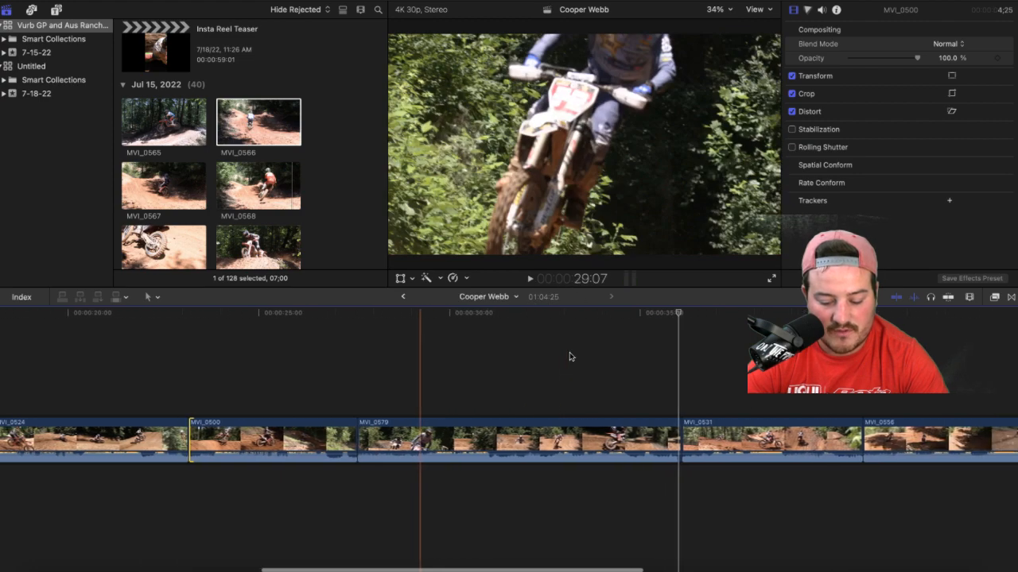
{"action": "key", "text": "space"}
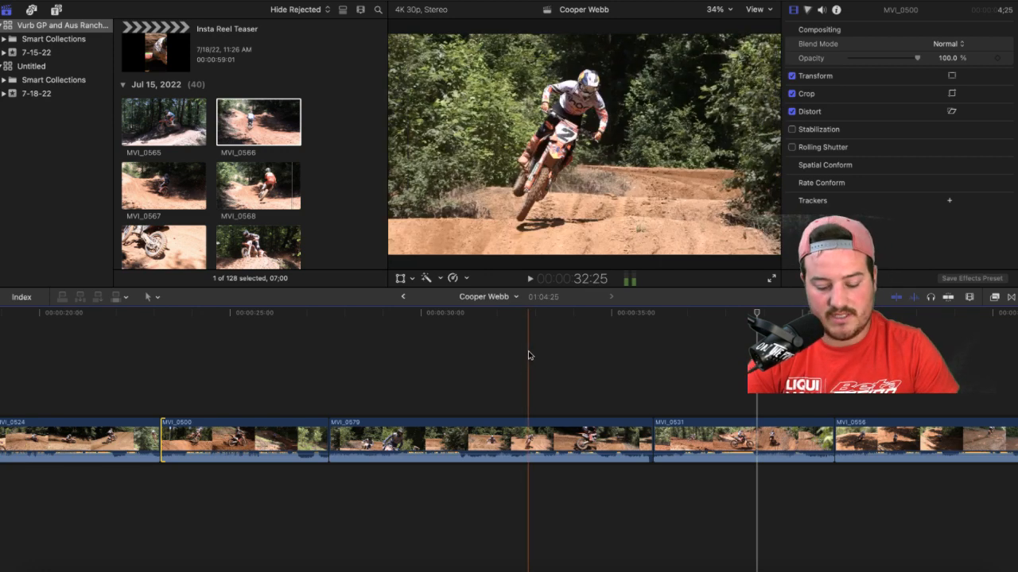
Step: Replay the cut from MVI_0579 into MVI_0531 and trim the end of MVI_0579 at 34:25
{"action": "left_click", "coordinate": [532, 353]}
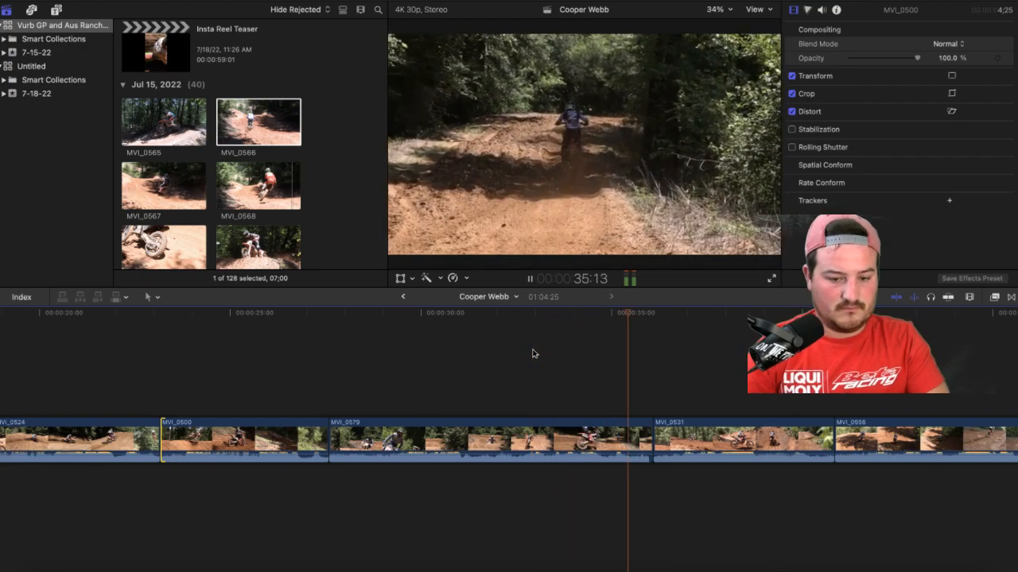
{"action": "key", "text": "space"}
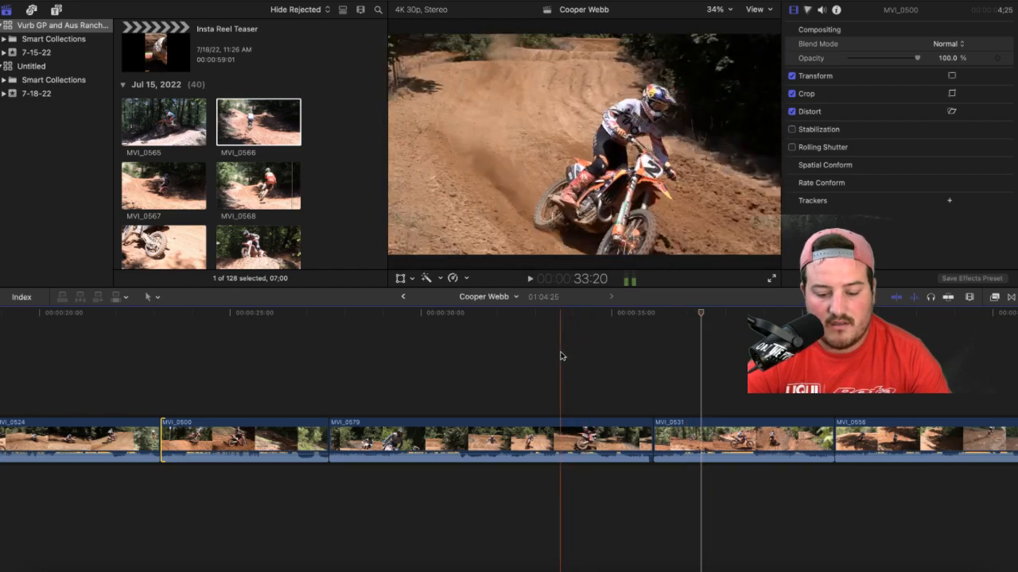
{"action": "key", "text": "space"}
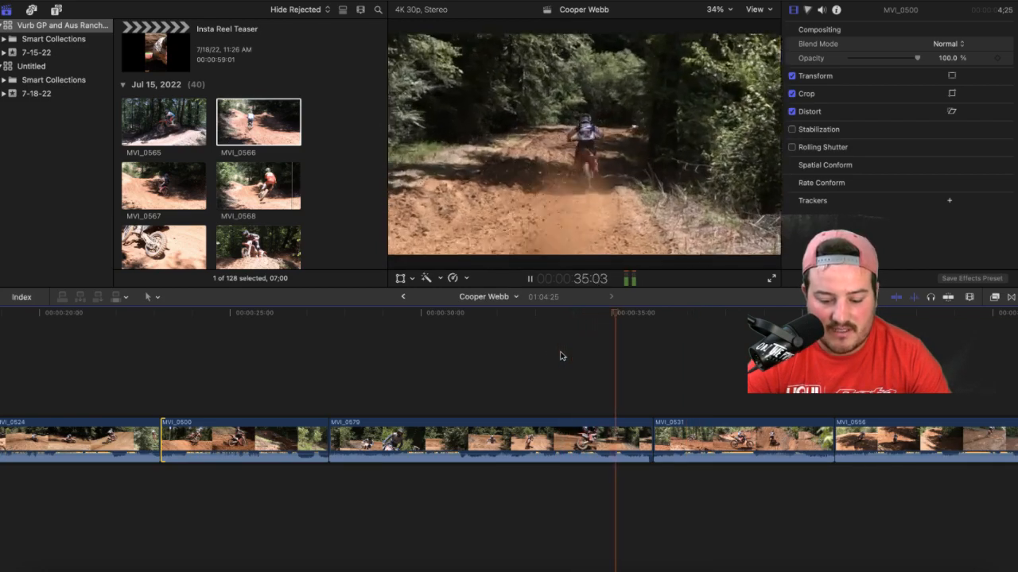
{"action": "key", "text": "space"}
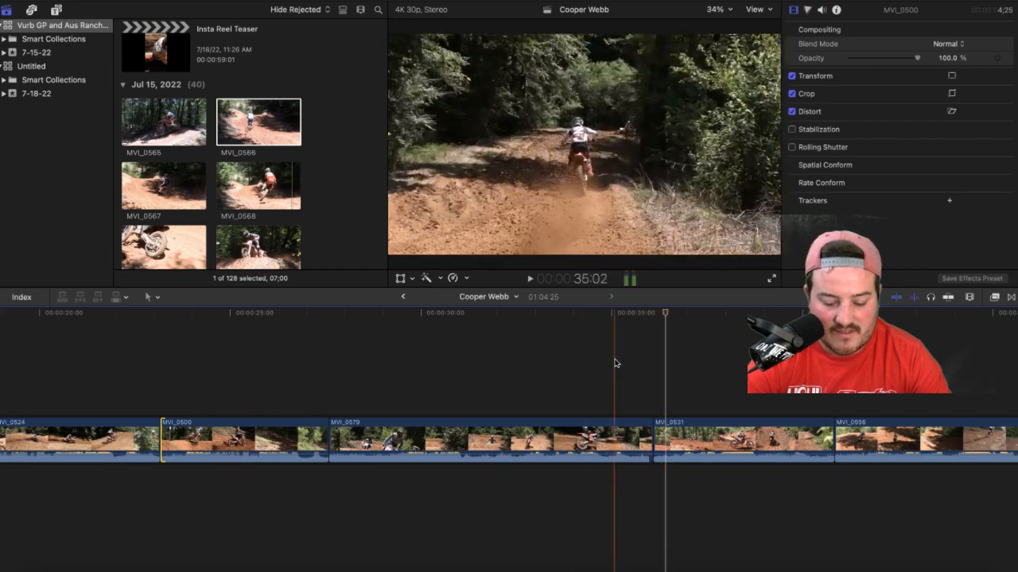
{"action": "key", "text": "space"}
{"action": "key", "text": "space"}
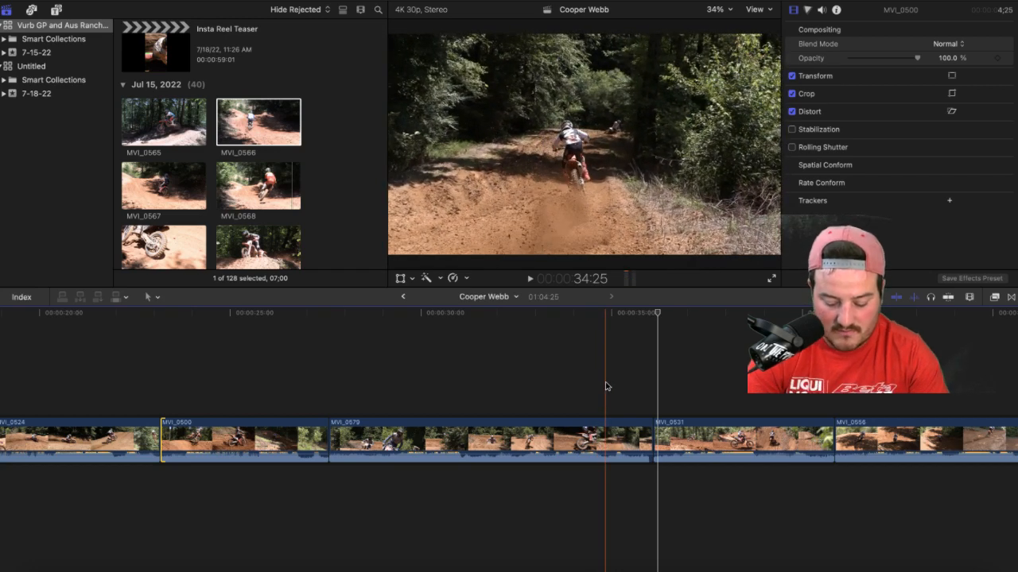
{"action": "key", "text": "alt+bracketright"}
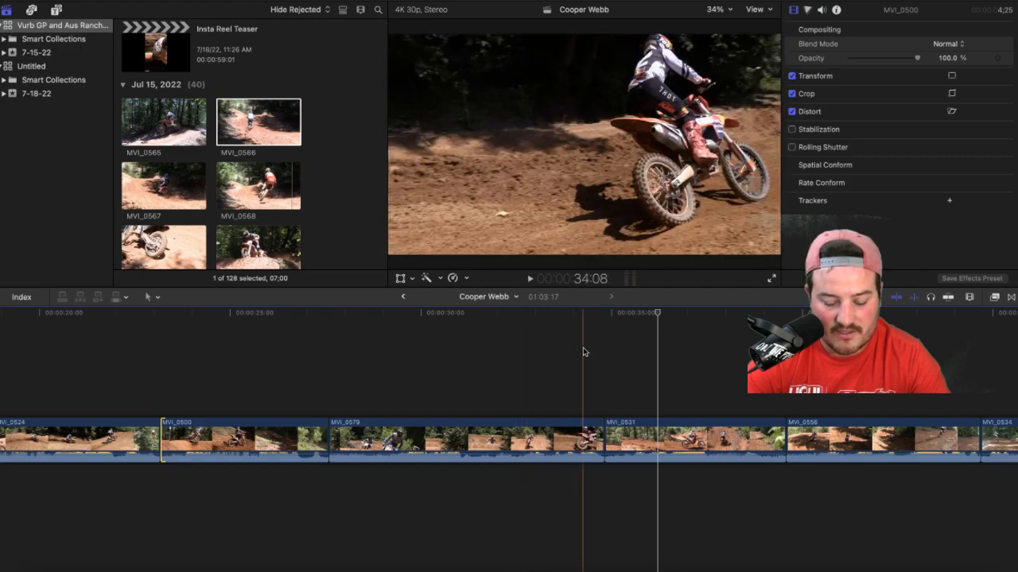
Step: Play back from the end of MVI_0579 through MVI_0531, MVI_0556 and MVI_0534 into MVI_0541
{"action": "key", "text": "space"}
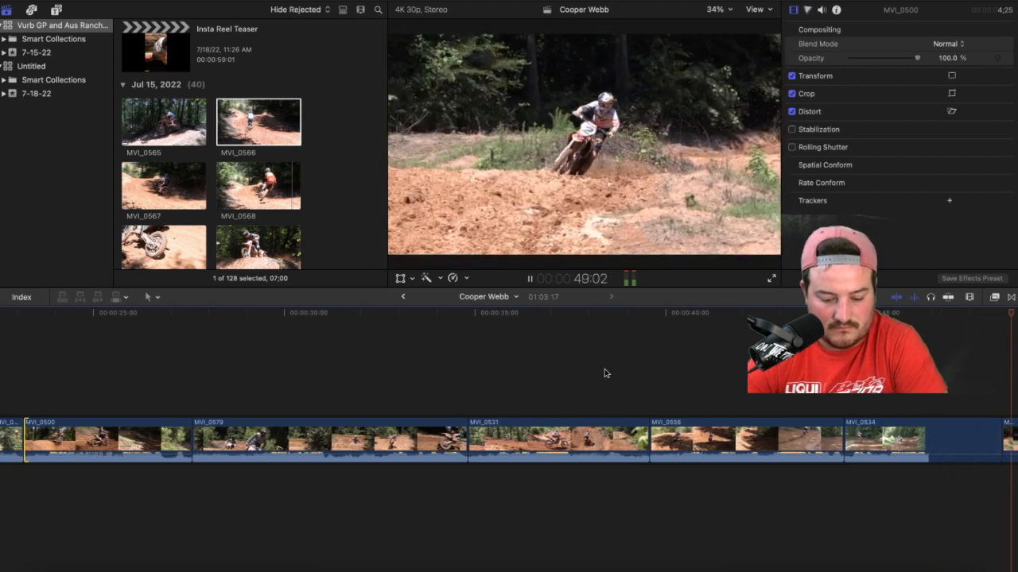
{"action": "key", "text": "space"}
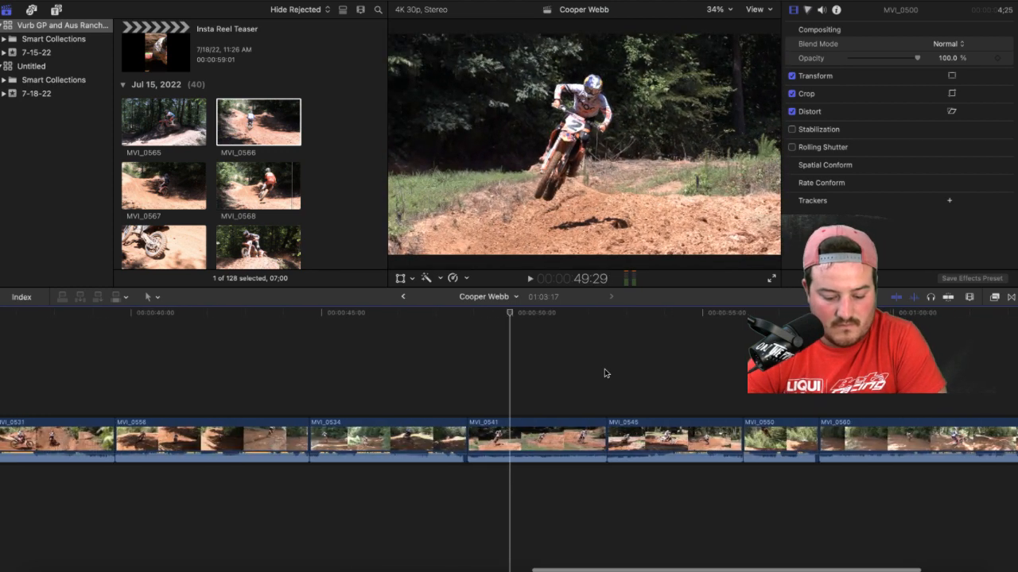
{"action": "scroll", "coordinate": [605, 372], "scroll_direction": "left", "scroll_amount": 2}
{"action": "scroll", "coordinate": [604, 373], "scroll_direction": "left", "scroll_amount": 2}
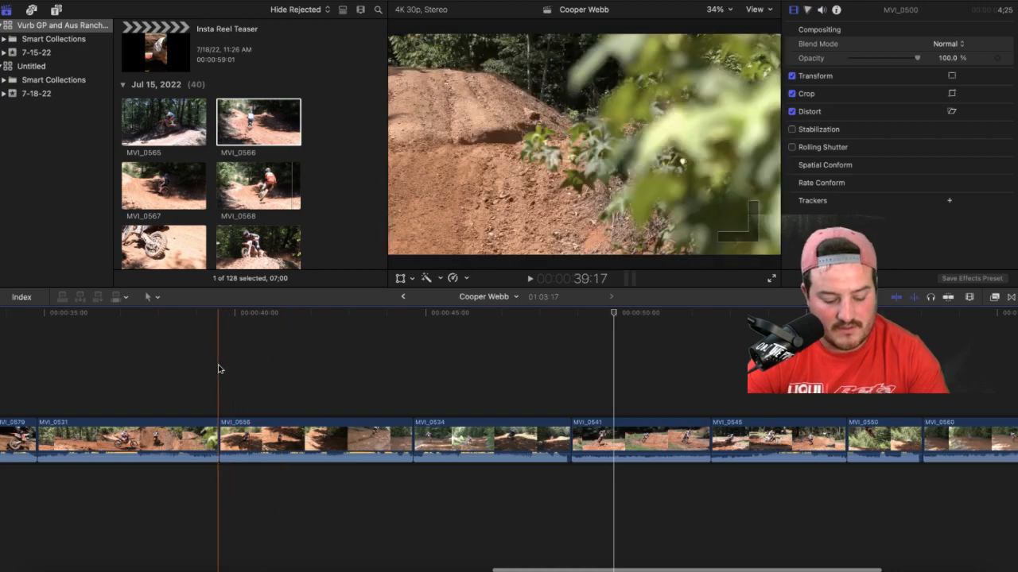
Step: Replay the cut from MVI_0531 into MVI_0556 and trim the end of MVI_0531 at 39:04, where foliage covers the rider
{"action": "left_click", "coordinate": [218, 368]}
{"action": "key", "text": "space"}
{"action": "key", "text": "space"}
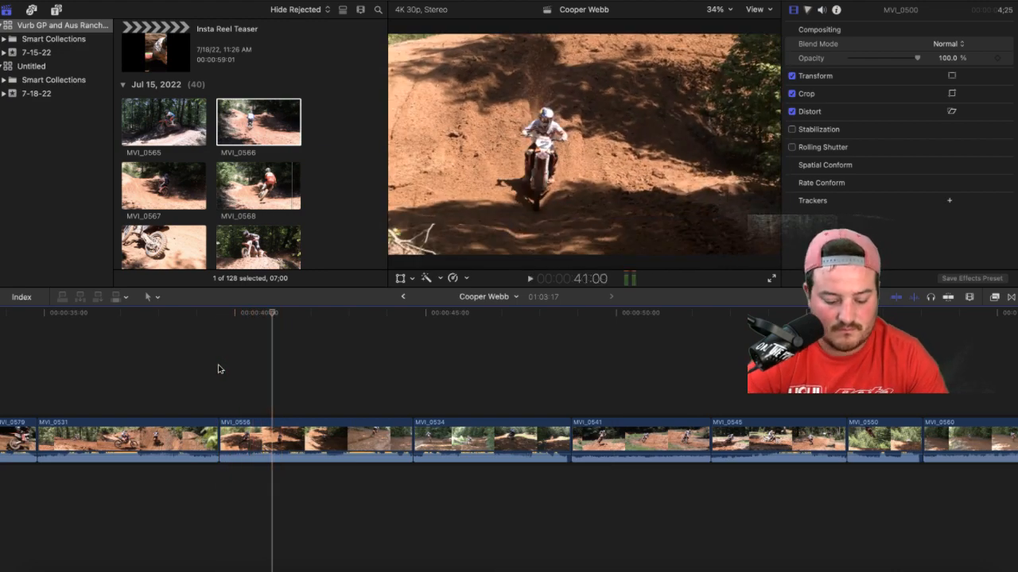
{"action": "left_click", "coordinate": [165, 366]}
{"action": "key", "text": "space"}
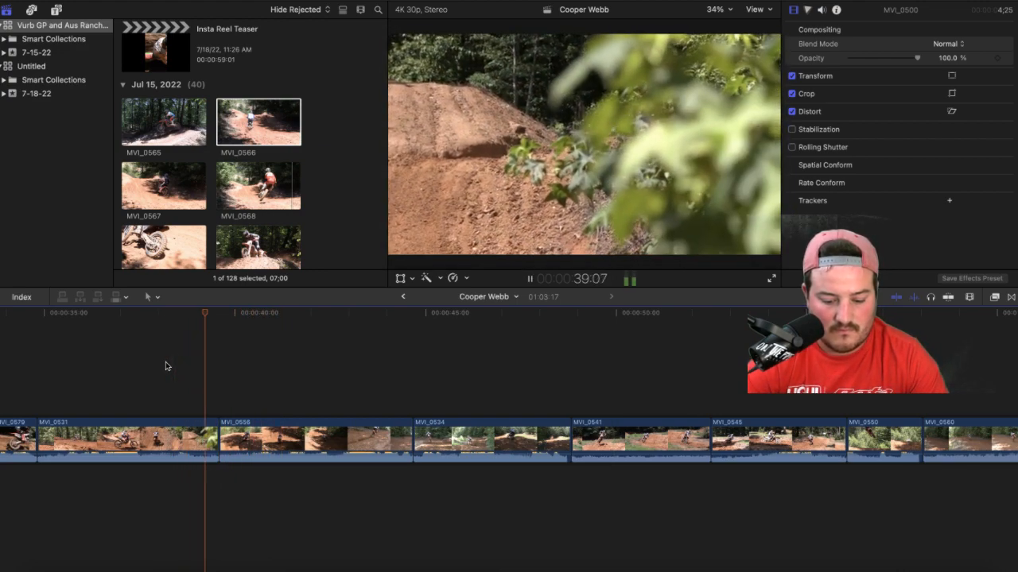
{"action": "key", "text": "space"}
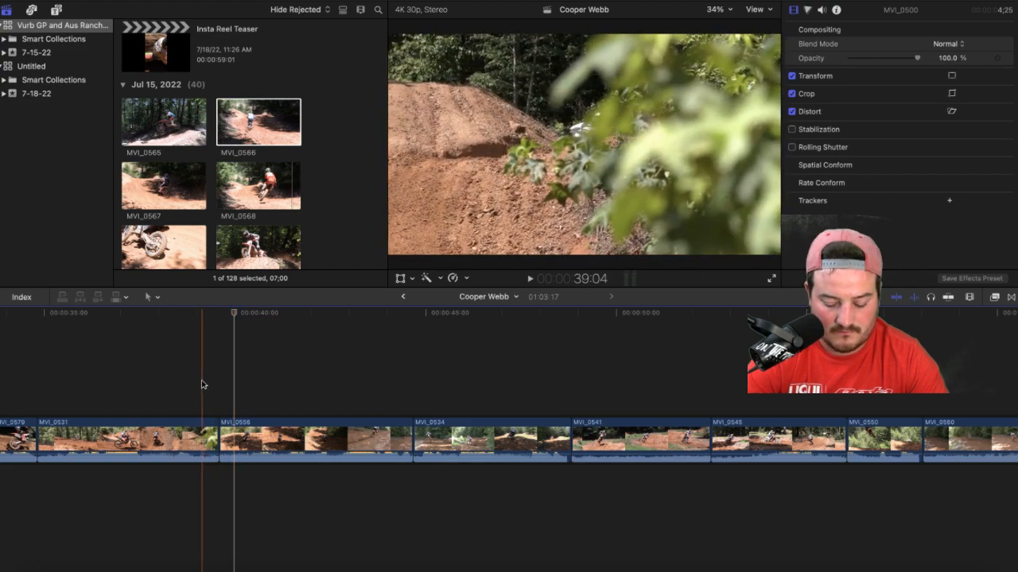
{"action": "key", "text": "alt+]"}
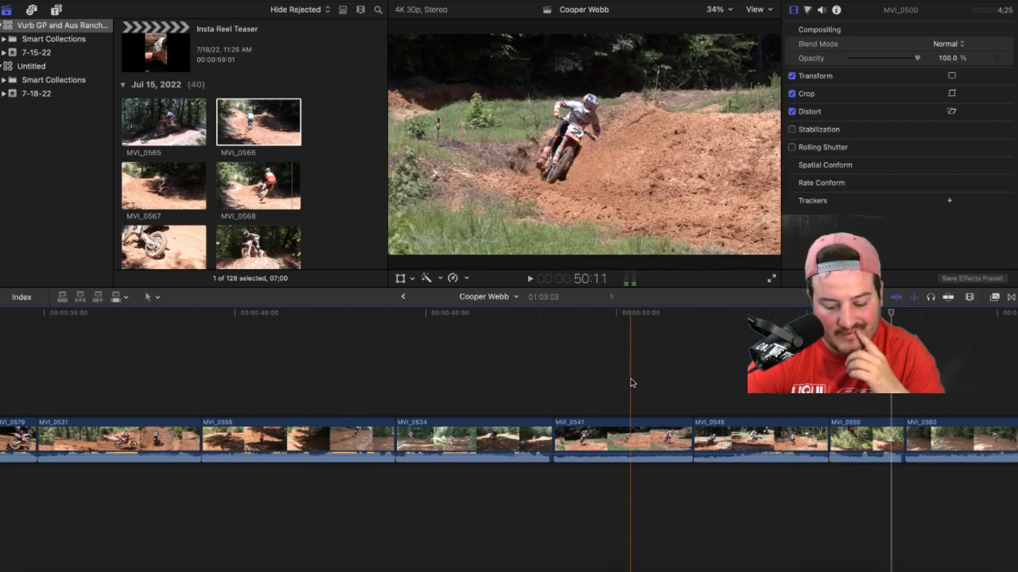
Step: Move MVI_0541 and MVI_0545 together to the opening section, between MVI_0597 and MVI_0593
{"action": "left_click_drag", "start_coordinate": [631, 382], "coordinate": [785, 449]}
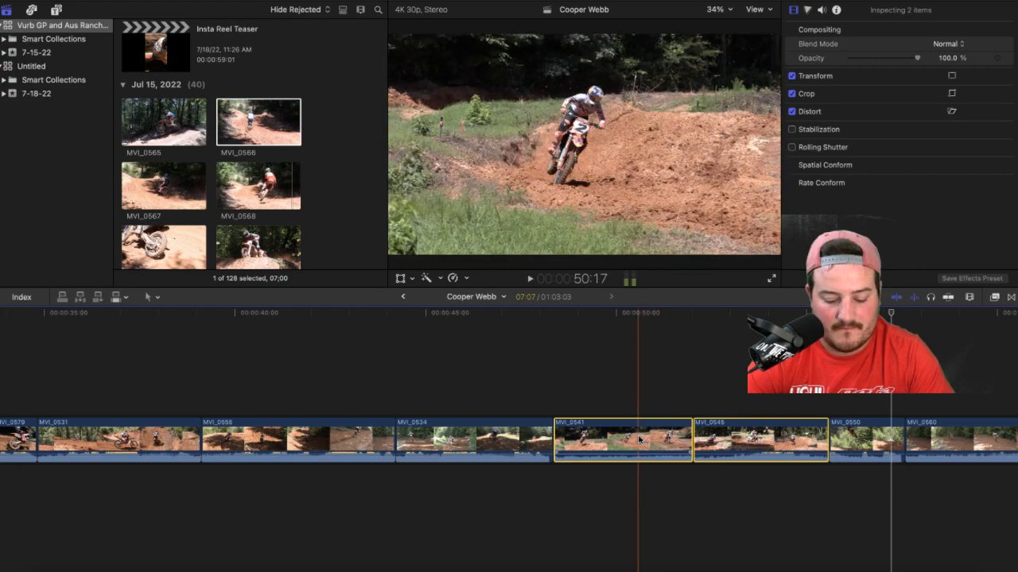
{"action": "left_click_drag", "start_coordinate": [639, 439], "coordinate": [108, 430]}
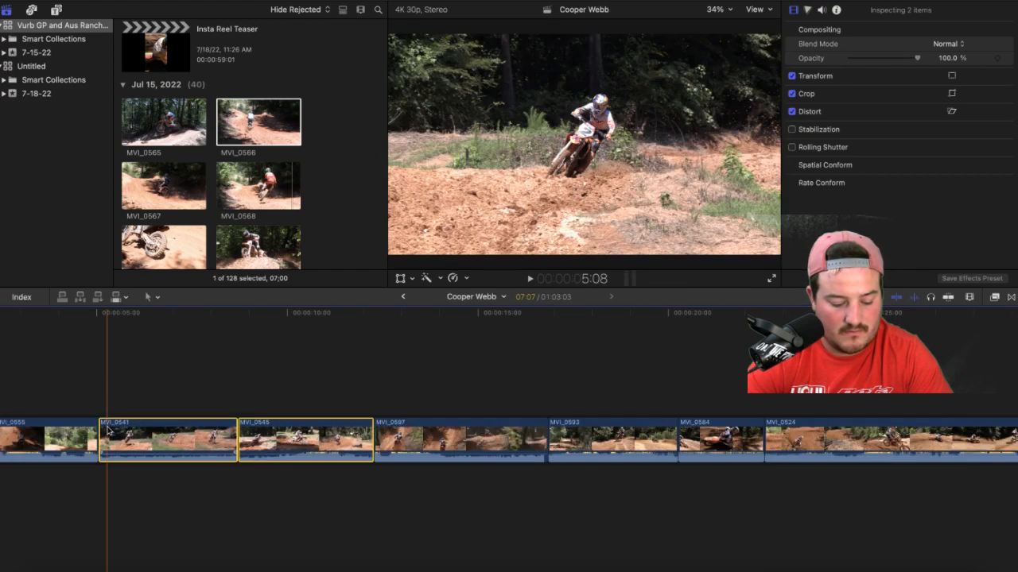
{"action": "scroll", "coordinate": [225, 388], "scroll_direction": "right", "scroll_amount": 2}
{"action": "scroll", "coordinate": [226, 388], "scroll_direction": "left", "scroll_amount": 5}
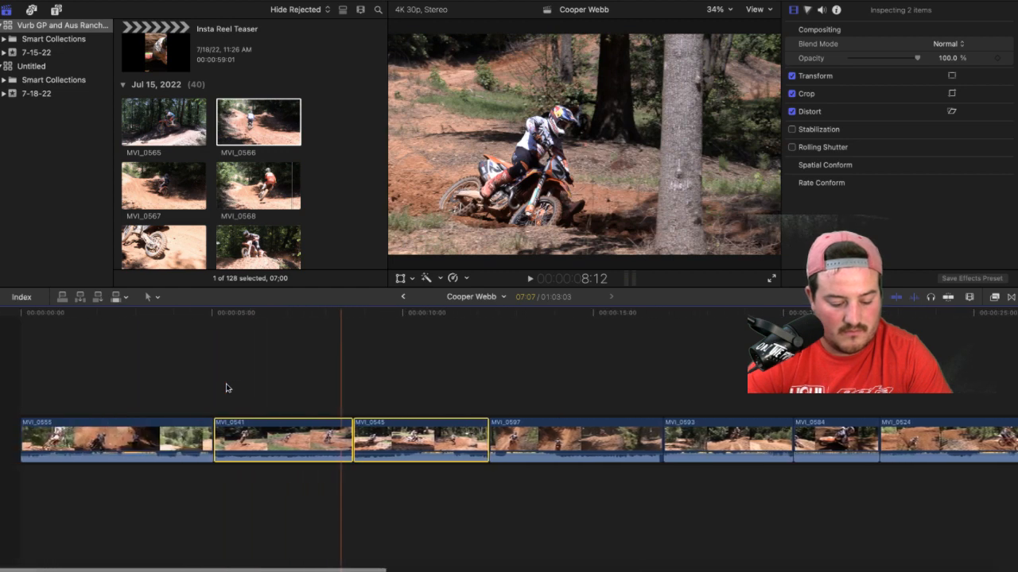
{"action": "left_click_drag", "start_coordinate": [262, 435], "coordinate": [411, 447]}
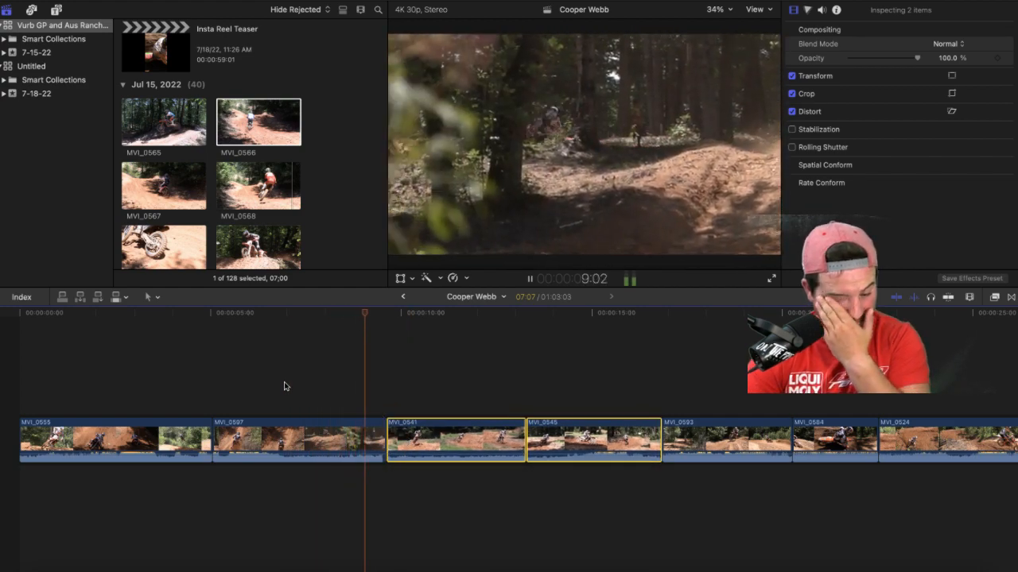
Step: Trim the end of MVI_0597 at 9:04 and play on through MVI_0541 and MVI_0545 into MVI_0593
{"action": "key", "text": "space"}
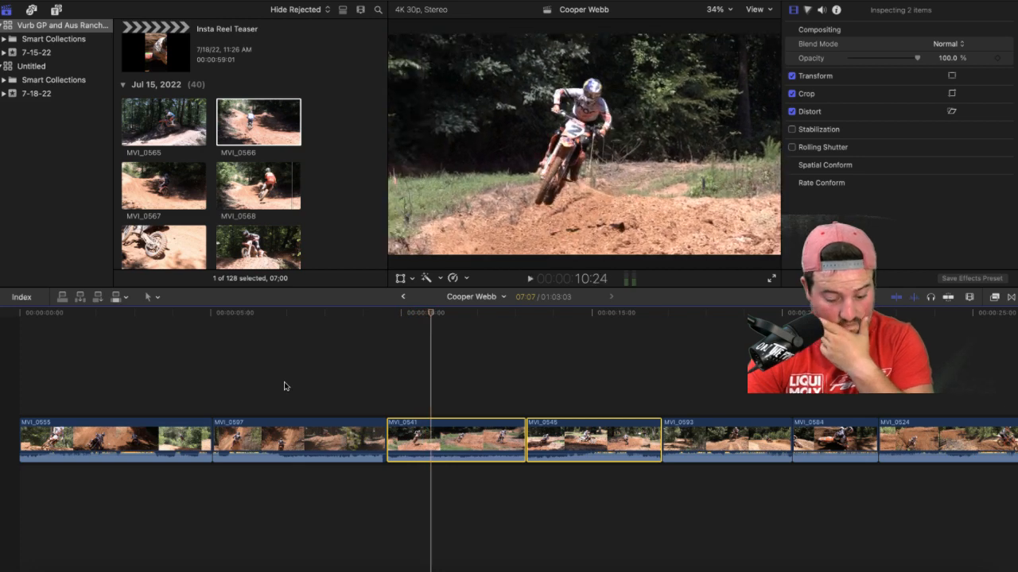
{"action": "key", "text": "space"}
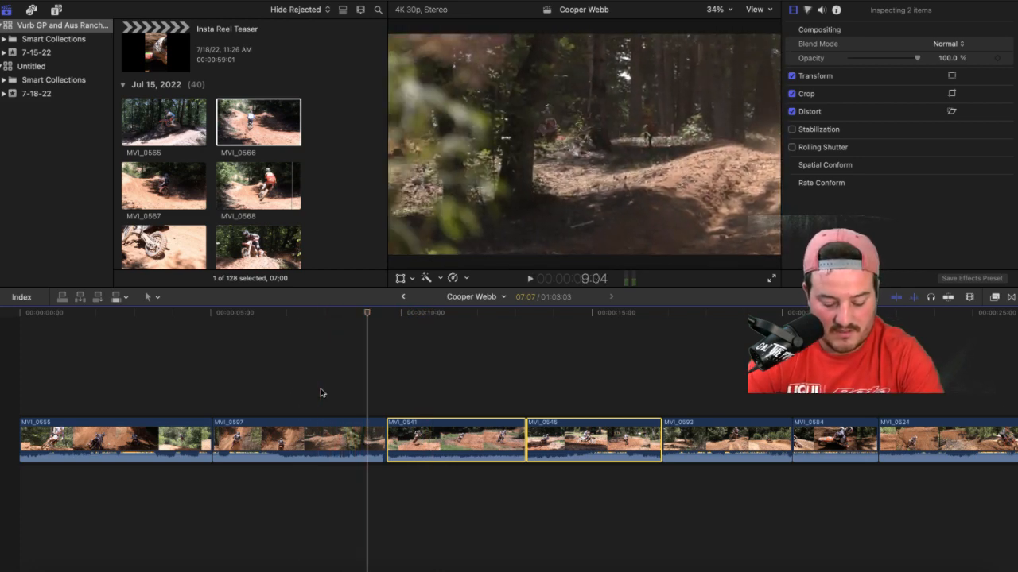
{"action": "key", "text": "alt+bracketright"}
{"action": "key", "text": "space"}
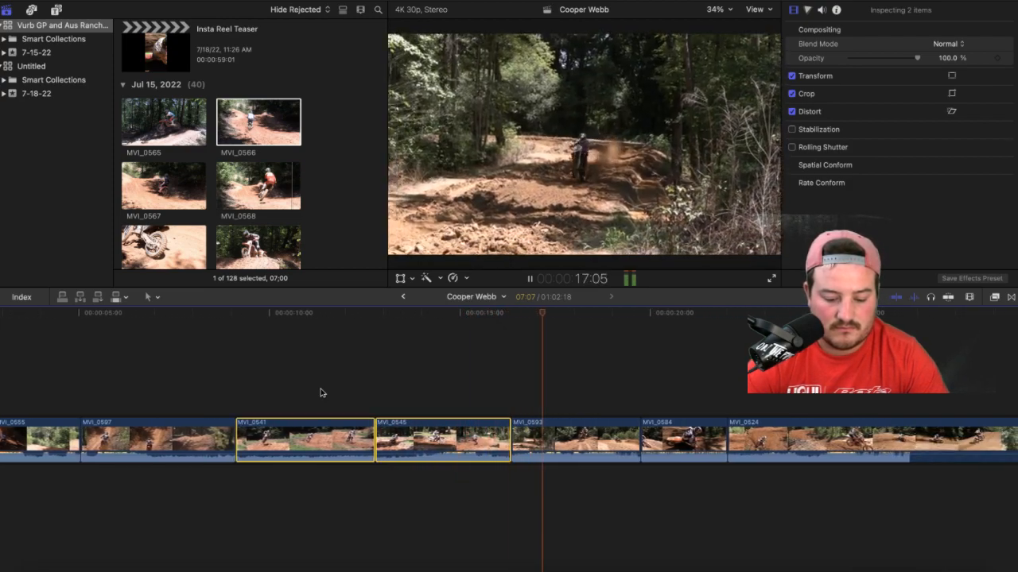
Step: Extend the end of MVI_0545 by 11 frames and the start of MVI_0593 by two frames, and play back the cut
{"action": "key", "text": "space"}
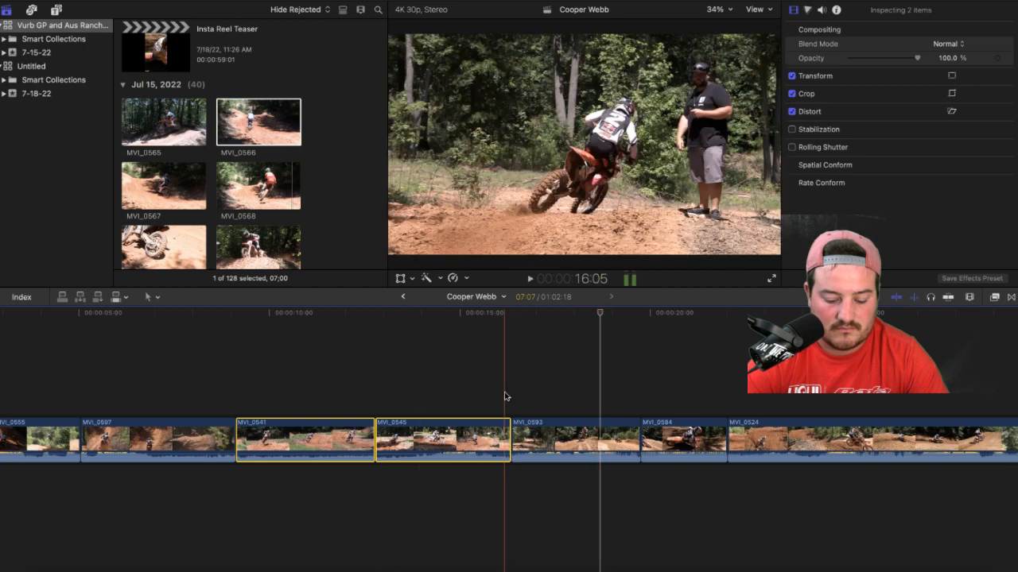
{"action": "key", "text": "space"}
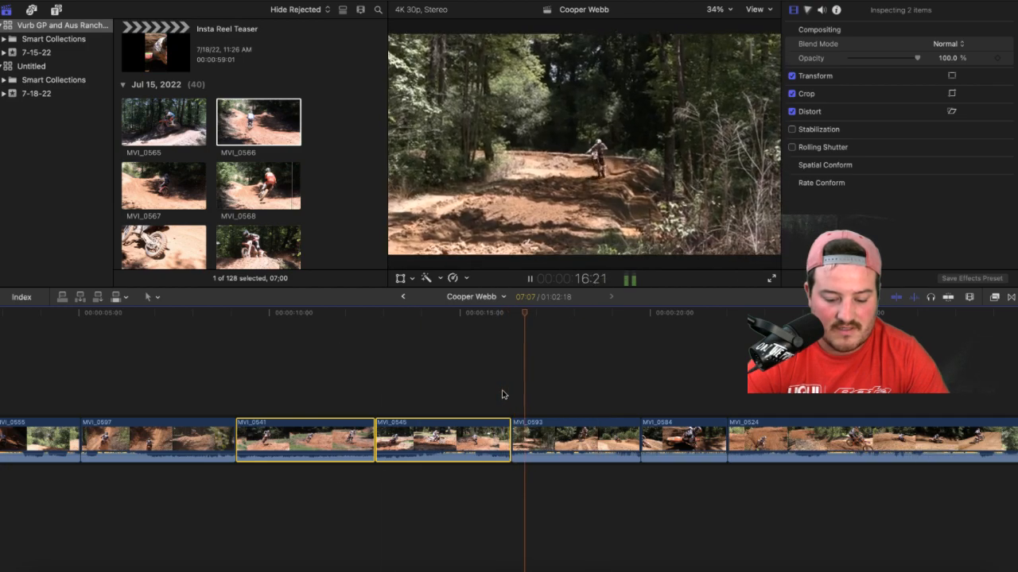
{"action": "left_click", "coordinate": [505, 442]}
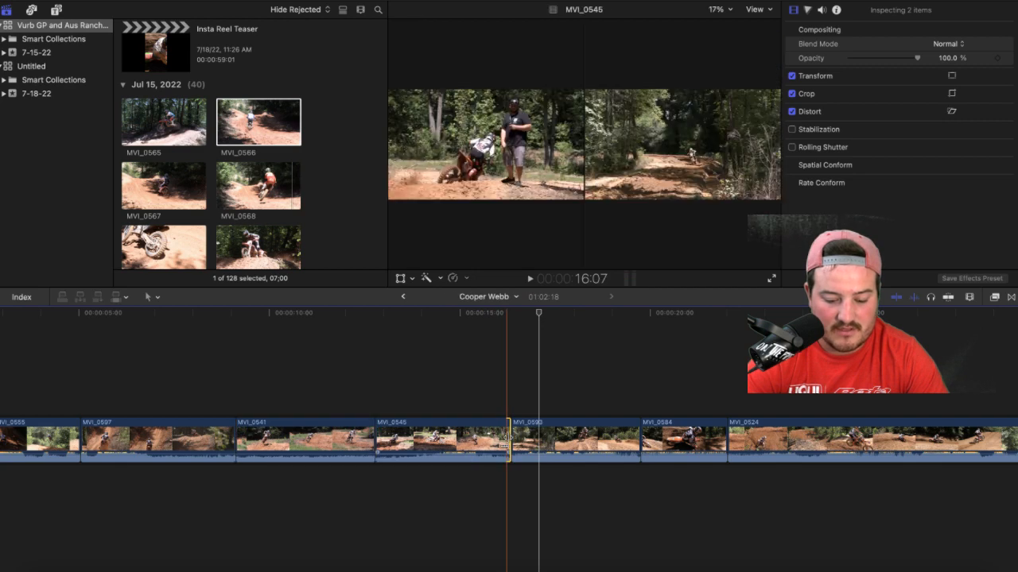
{"action": "left_click_drag", "start_coordinate": [505, 444], "coordinate": [522, 442]}
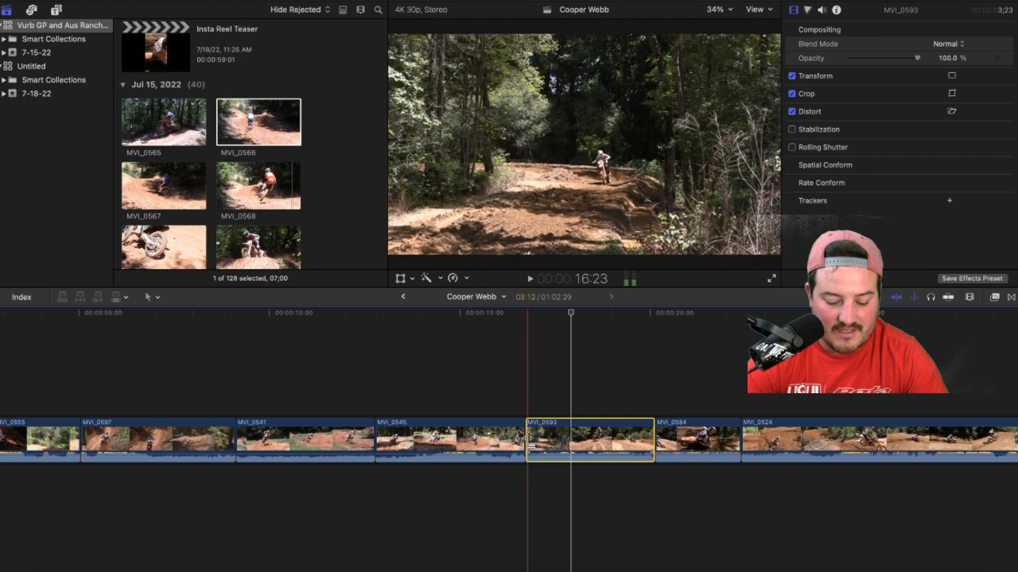
{"action": "left_click_drag", "start_coordinate": [528, 439], "coordinate": [524, 439]}
{"action": "key", "text": "space"}
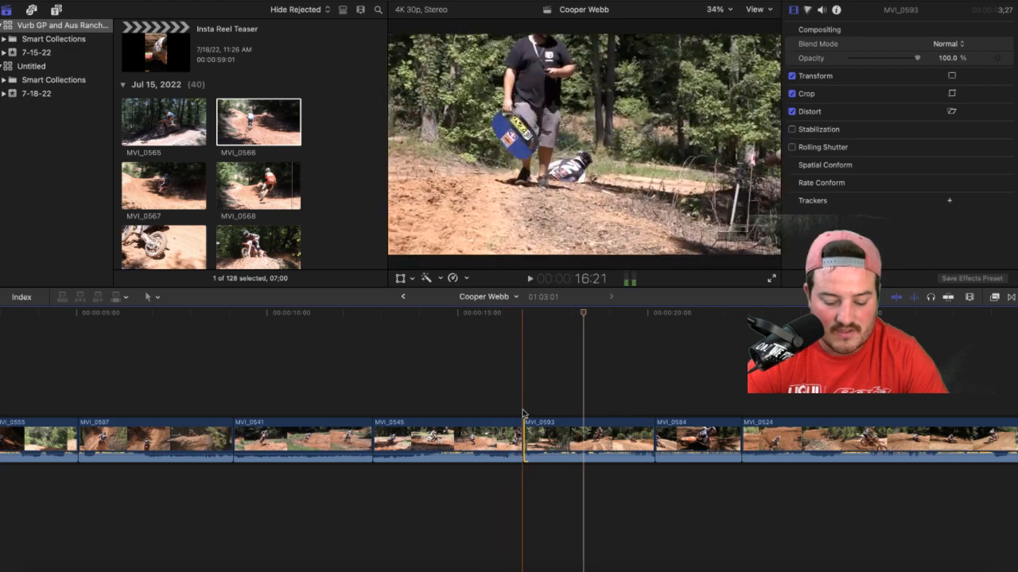
Step: Play on through MVI_0593 and MVI_0584 into MVI_0524, and move MVI_0524 to the opening section, between MVI_0597 and MVI_0541
{"action": "key", "text": "space"}
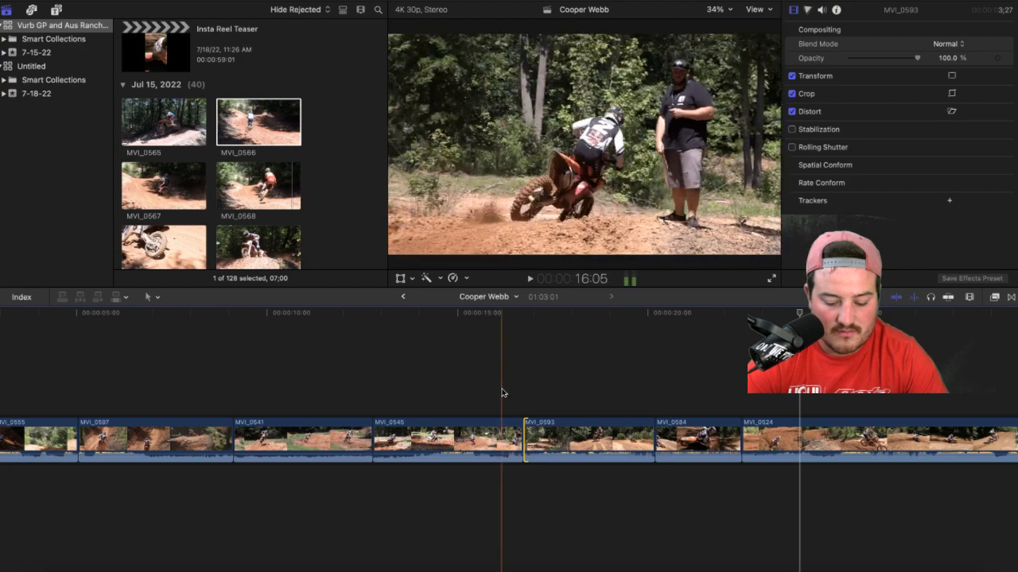
{"action": "key", "text": "space"}
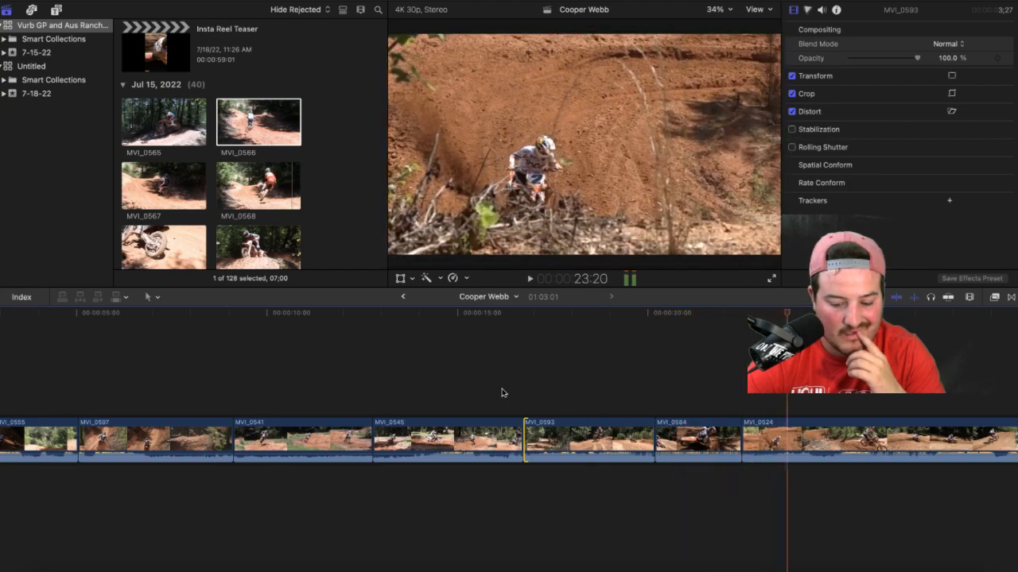
{"action": "left_click_drag", "start_coordinate": [779, 439], "coordinate": [257, 450]}
{"action": "scroll", "coordinate": [153, 404], "scroll_direction": "left", "scroll_amount": 5}
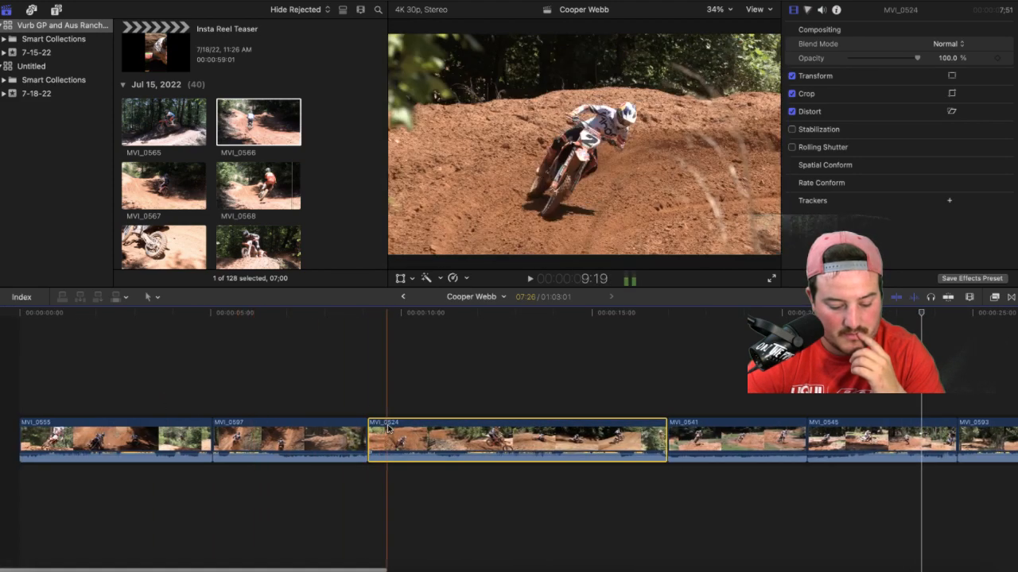
{"action": "left_click_drag", "start_coordinate": [383, 431], "coordinate": [198, 424]}
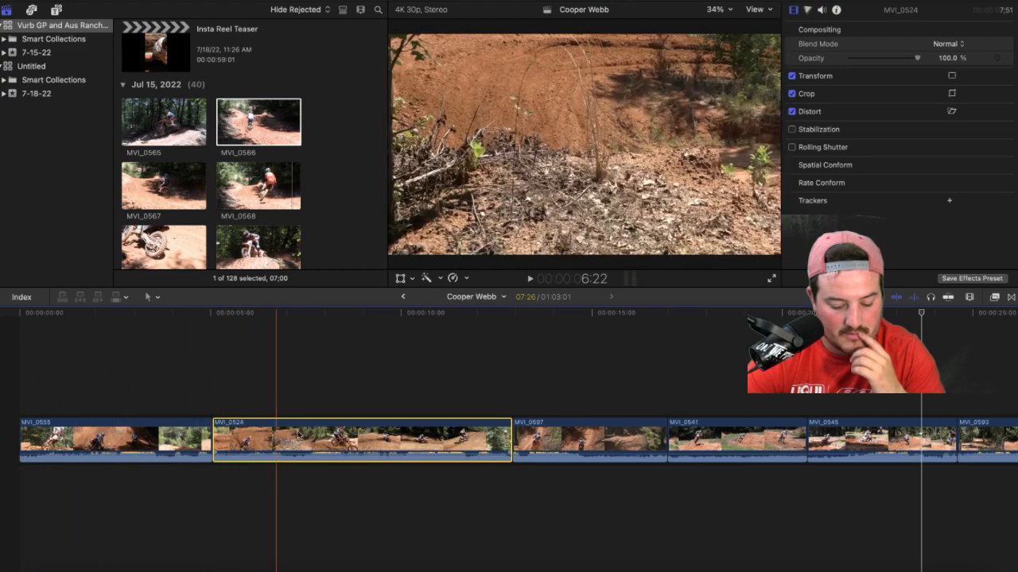
{"action": "left_click_drag", "start_coordinate": [276, 442], "coordinate": [492, 442]}
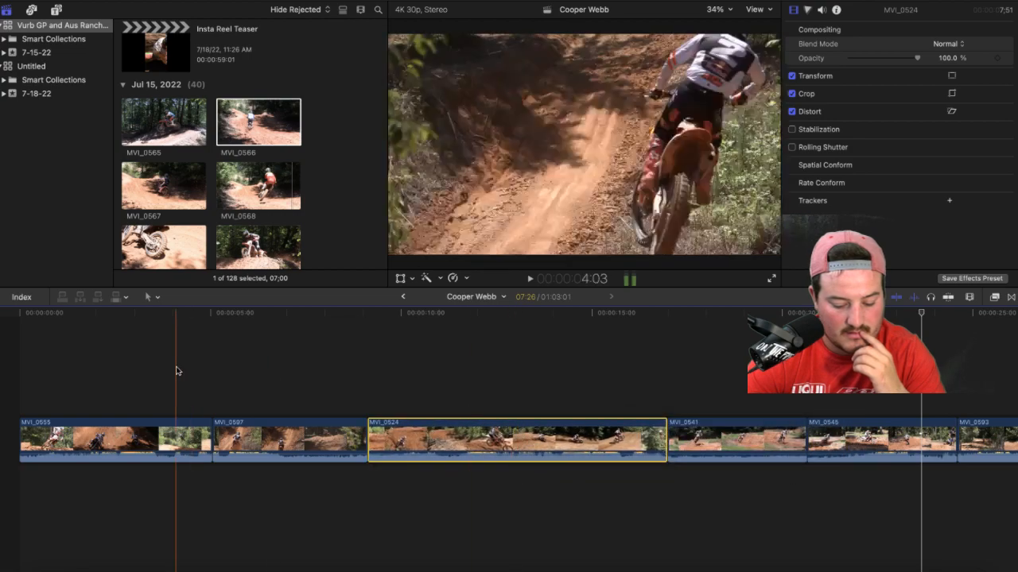
Step: Play the opening from the start through MVI_0524 and replay the cut from MVI_0597 into MVI_0524
{"action": "key", "text": "Home"}
{"action": "key", "text": "space"}
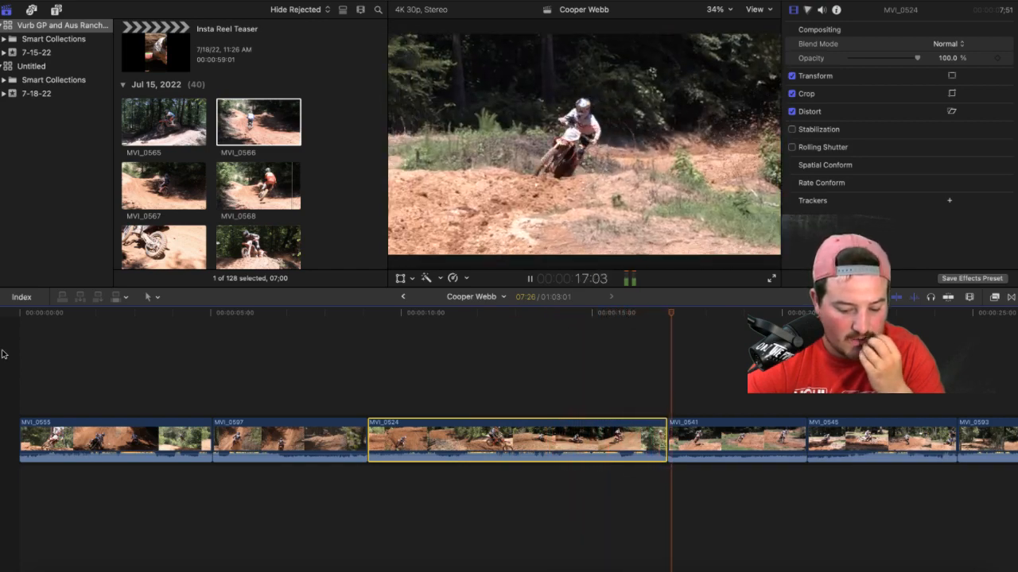
{"action": "key", "text": "Home"}
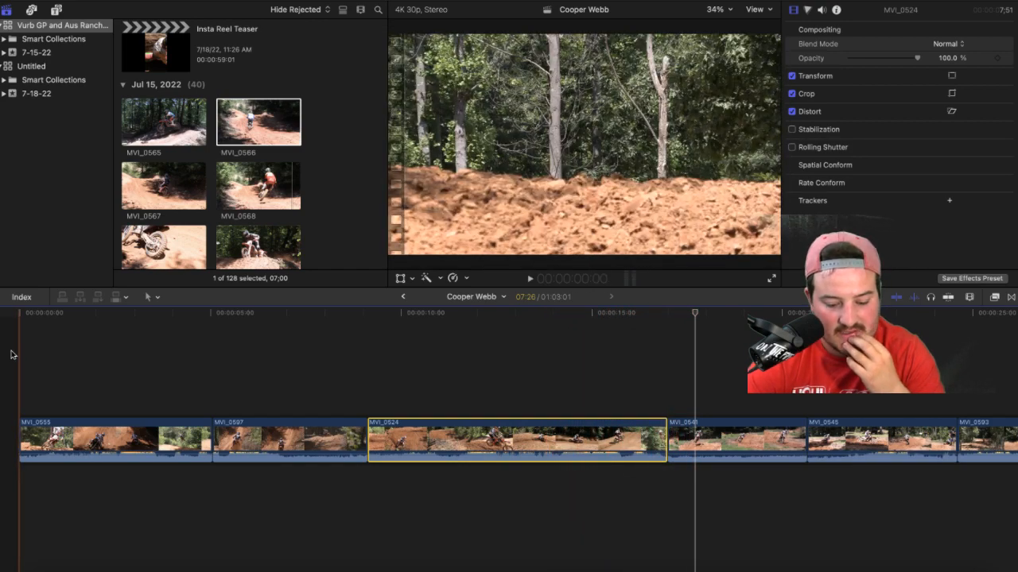
{"action": "key", "text": "space"}
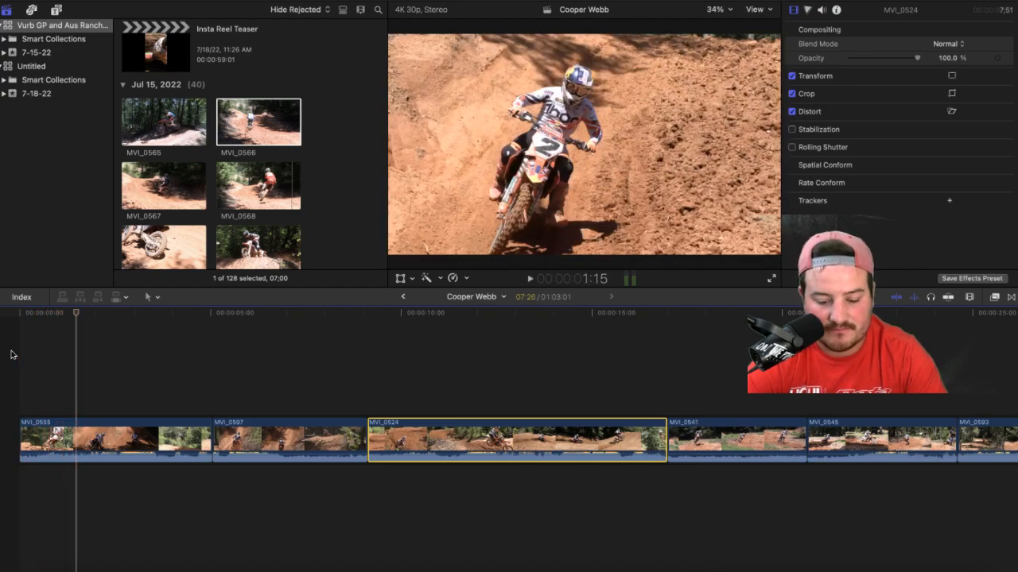
{"action": "key", "text": "space"}
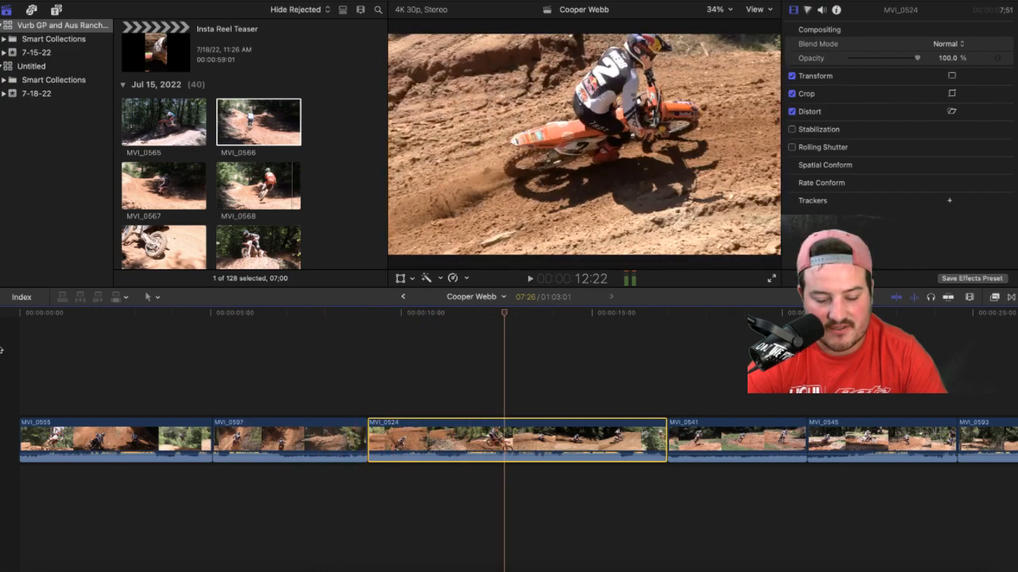
{"action": "key", "text": "space"}
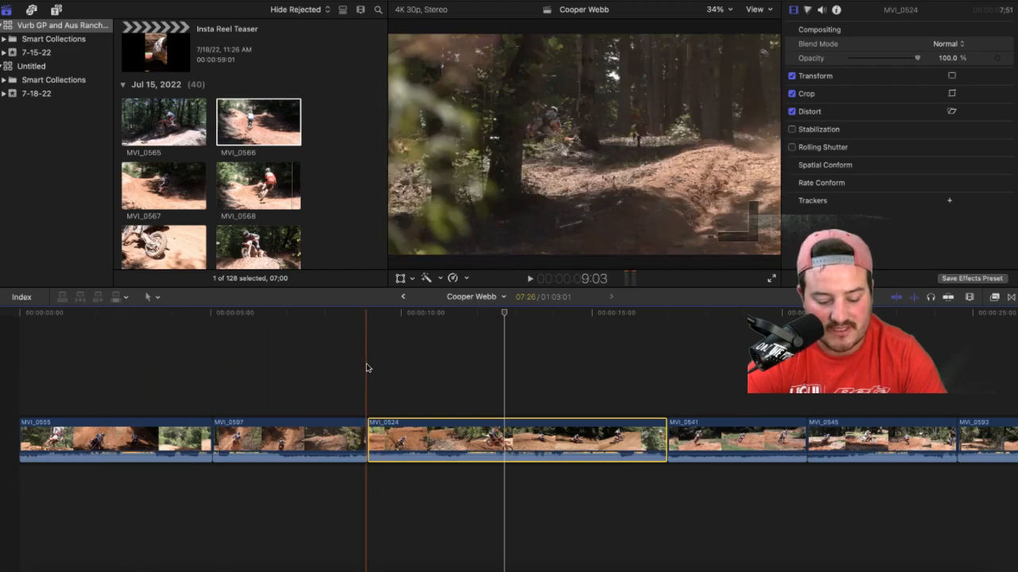
{"action": "key", "text": "space"}
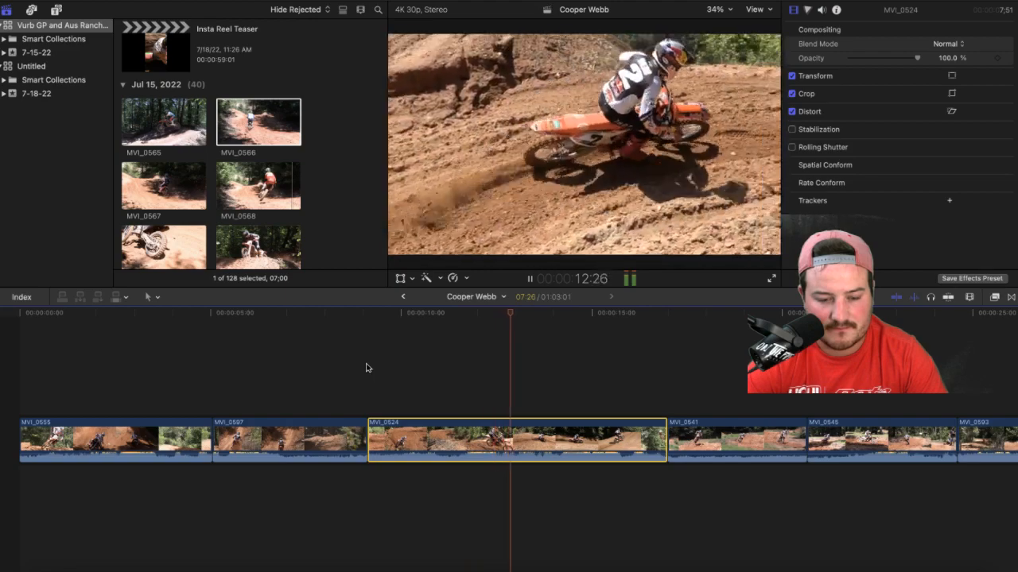
{"action": "key", "text": "space"}
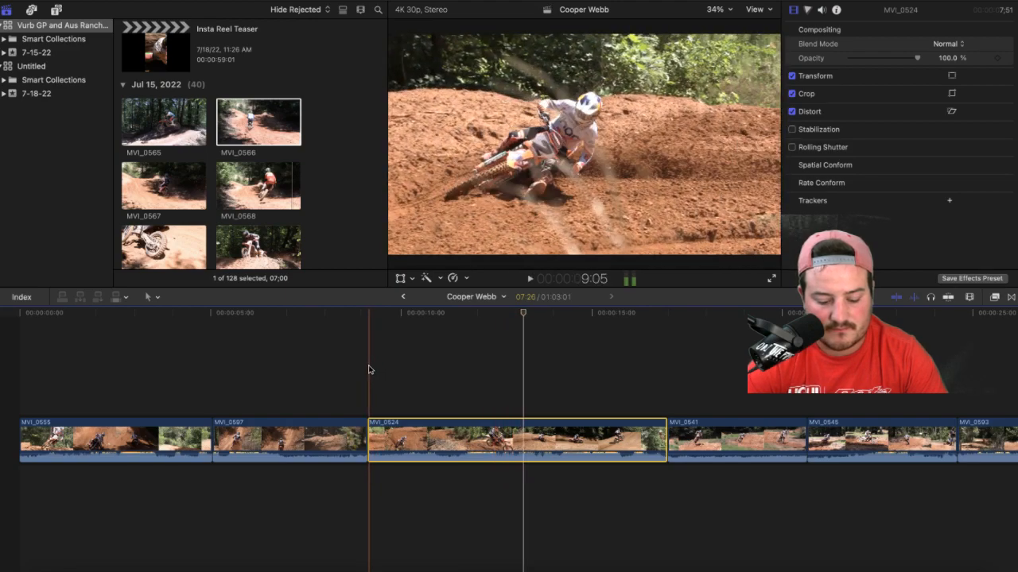
{"action": "key", "text": "space"}
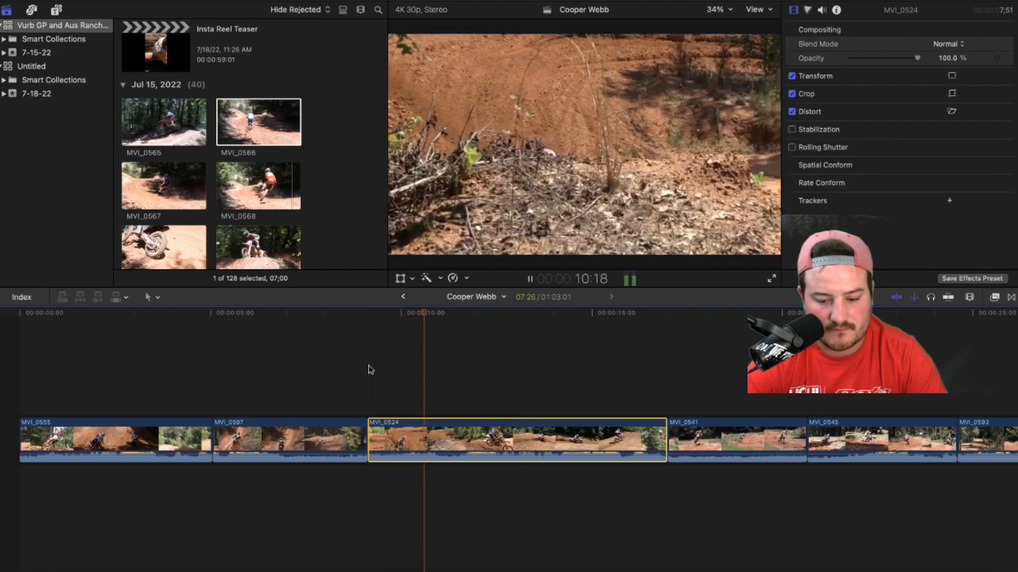
{"action": "key", "text": "space"}
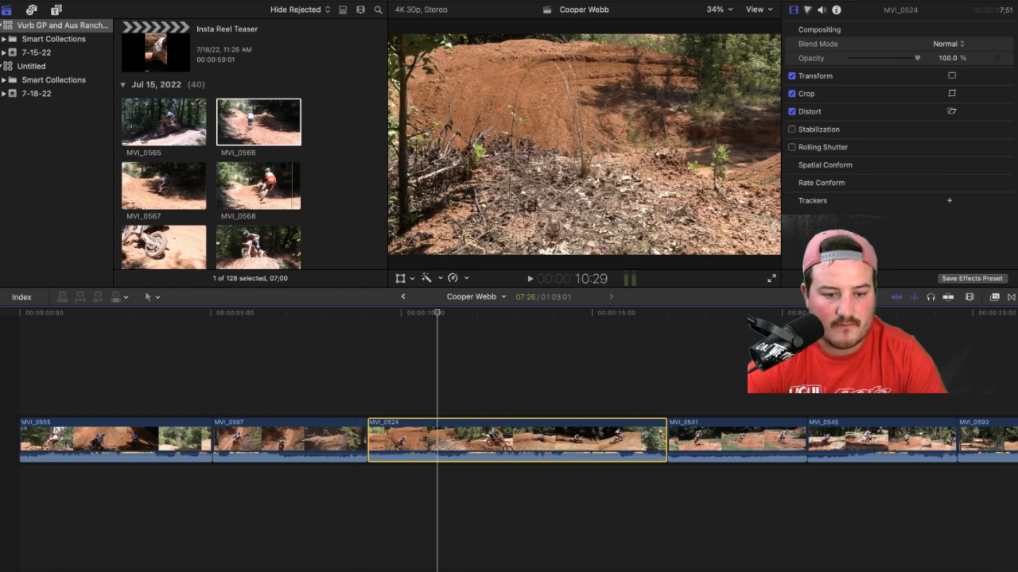
Step: Play on through MVI_0524 and replay its cut into MVI_0541
{"action": "key", "text": "super+Tab"}
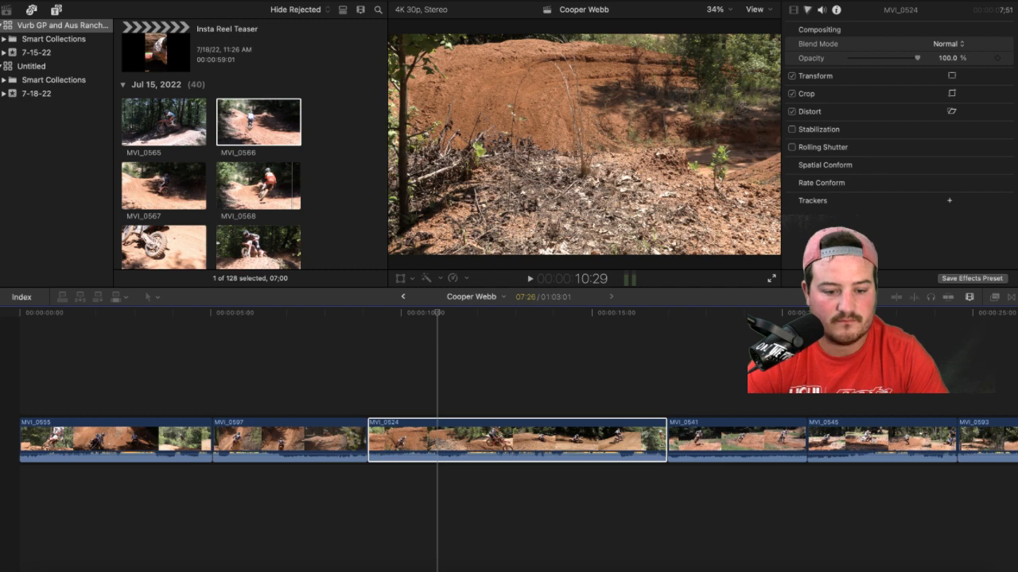
{"action": "left_click", "coordinate": [353, 365]}
{"action": "key", "text": "space"}
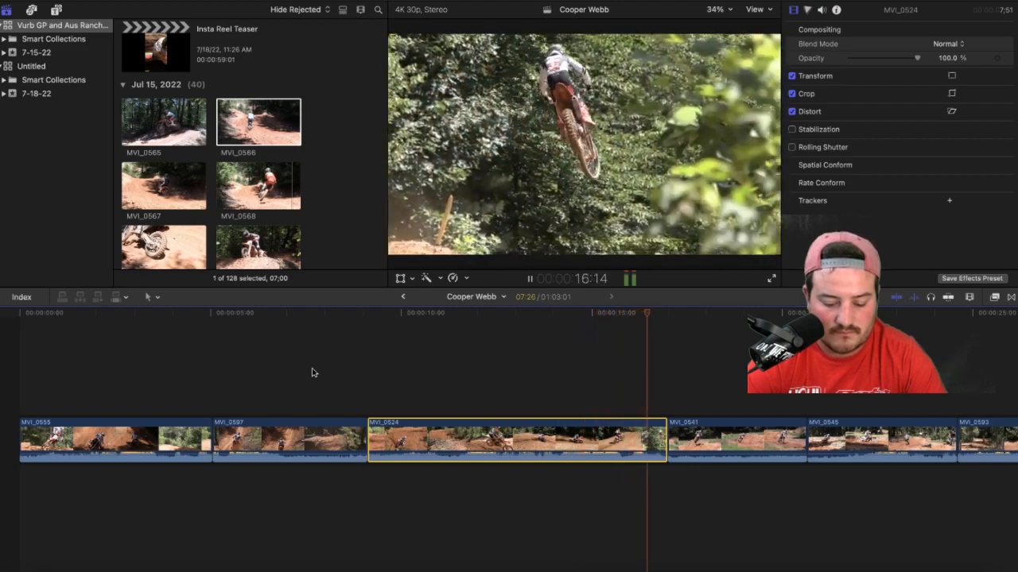
{"action": "key", "text": "space"}
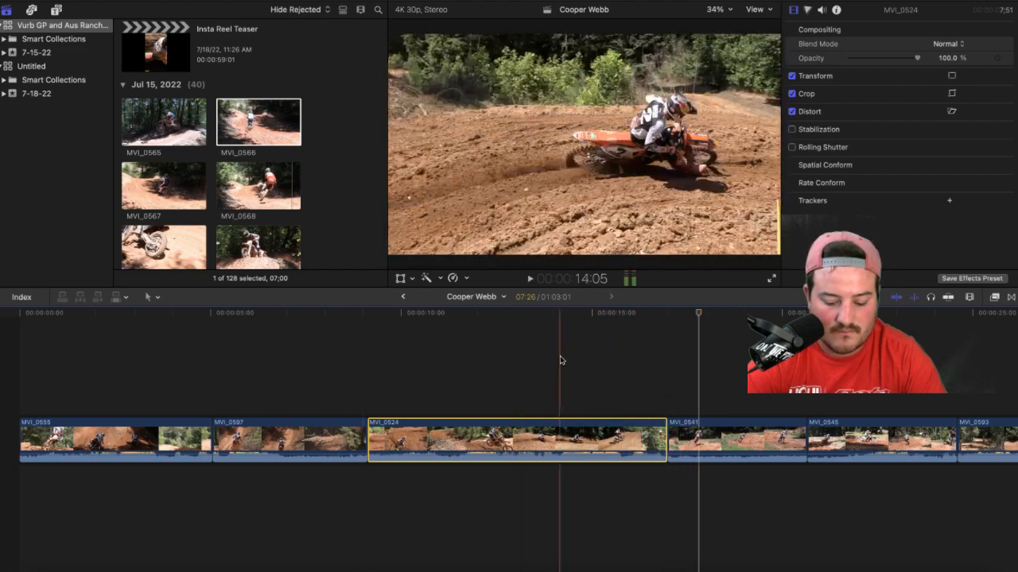
{"action": "key", "text": "space"}
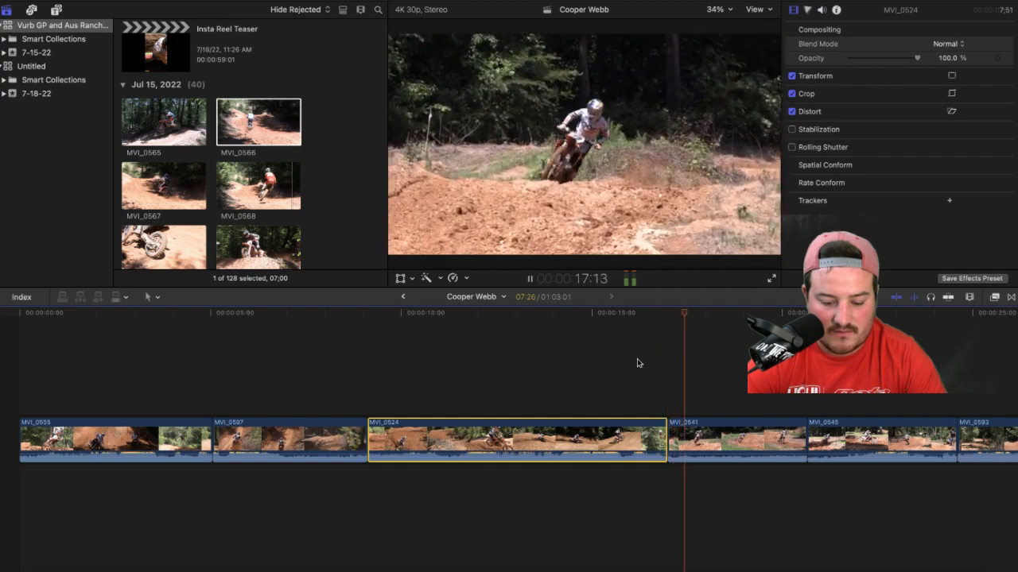
{"action": "key", "text": "space"}
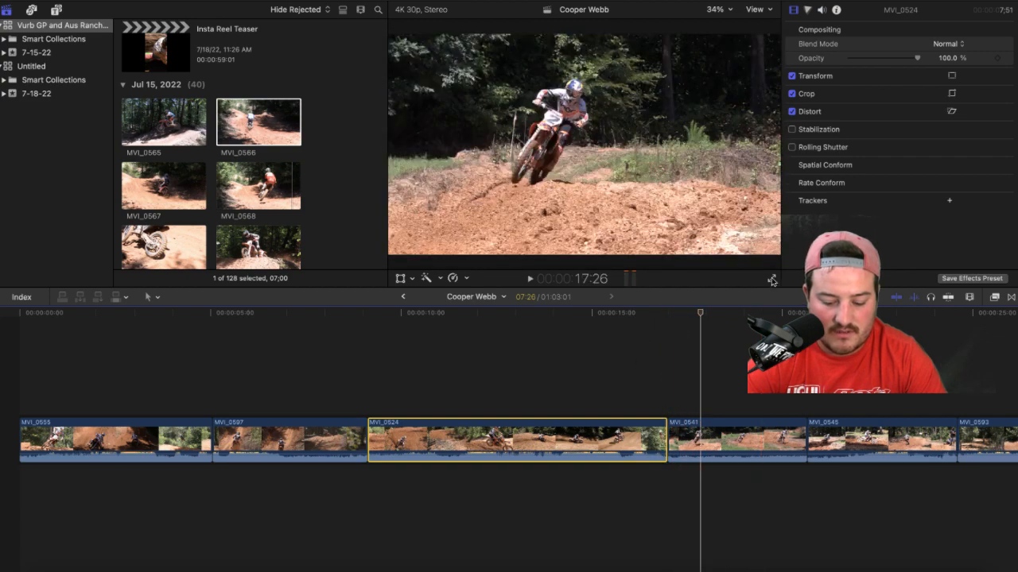
Step: Play the project full screen from the beginning to review the new clip order
{"action": "left_click", "coordinate": [771, 280]}
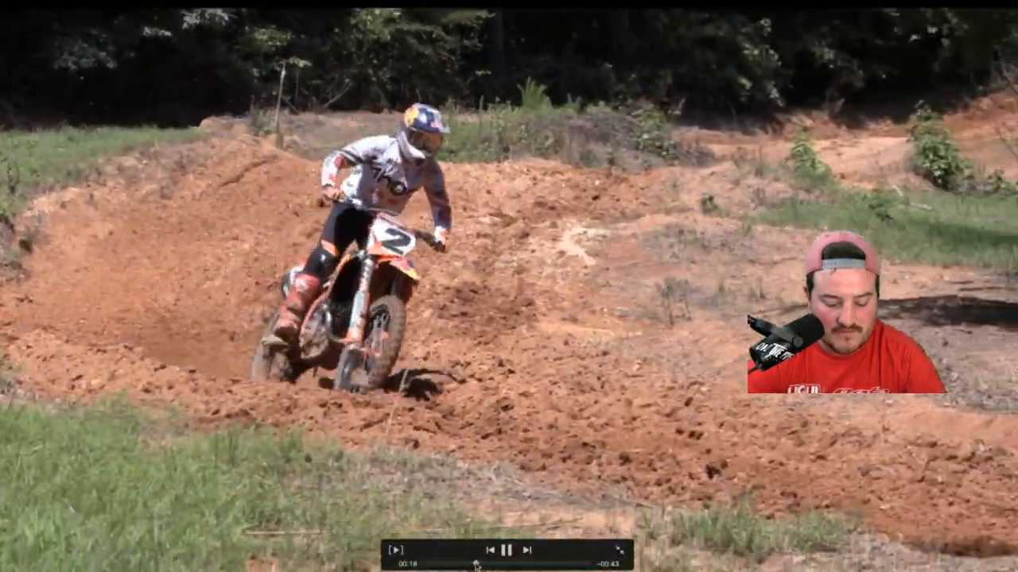
{"action": "left_click_drag", "start_coordinate": [475, 565], "coordinate": [407, 565]}
{"action": "left_click", "coordinate": [506, 551]}
{"action": "left_click", "coordinate": [506, 551]}
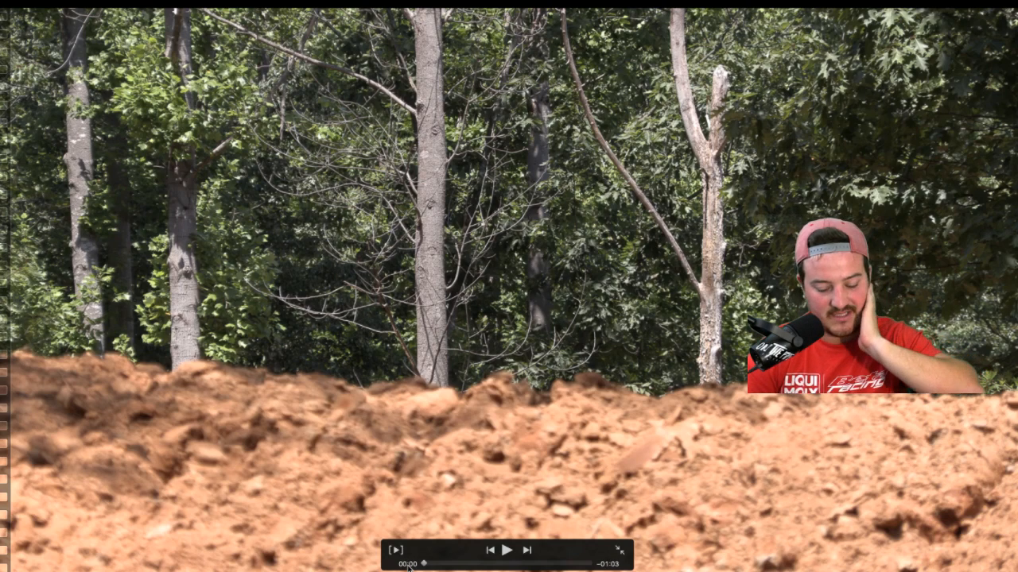
{"action": "left_click", "coordinate": [506, 552]}
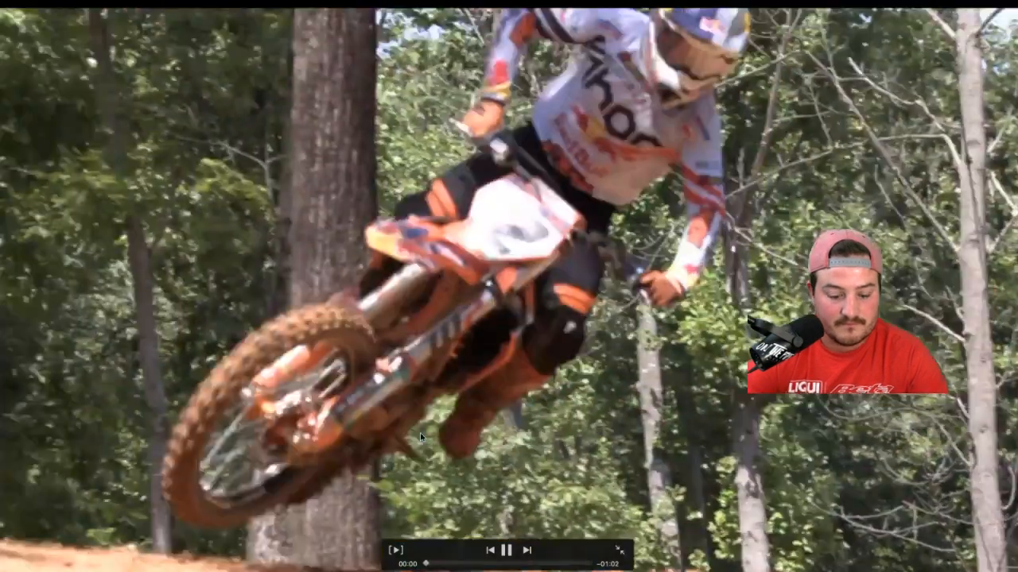
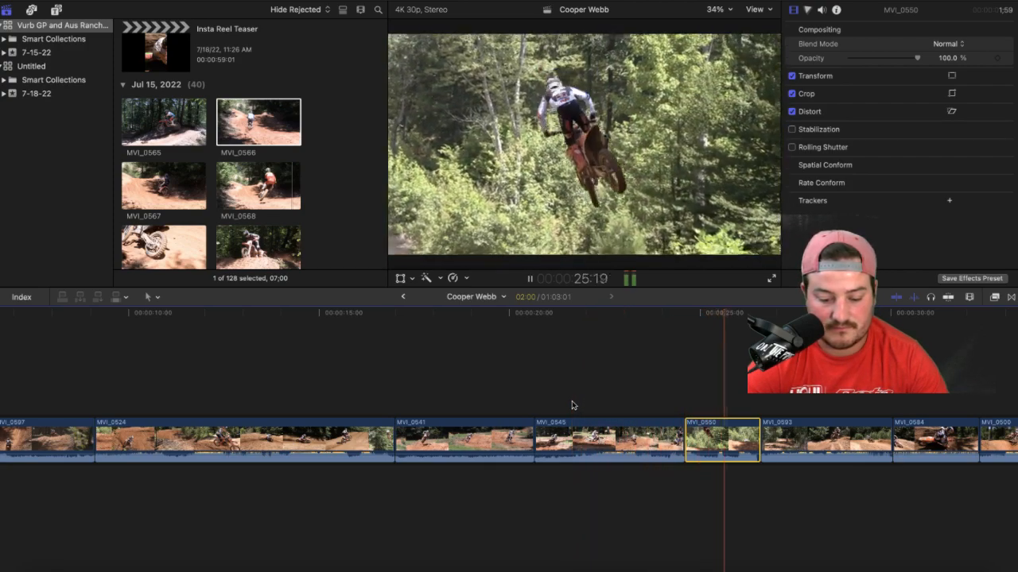
Step: Replay the cuts around MVI_0550 and trim six frames off the end of MVI_0545
{"action": "key", "text": "space"}
{"action": "left_click", "coordinate": [676, 439]}
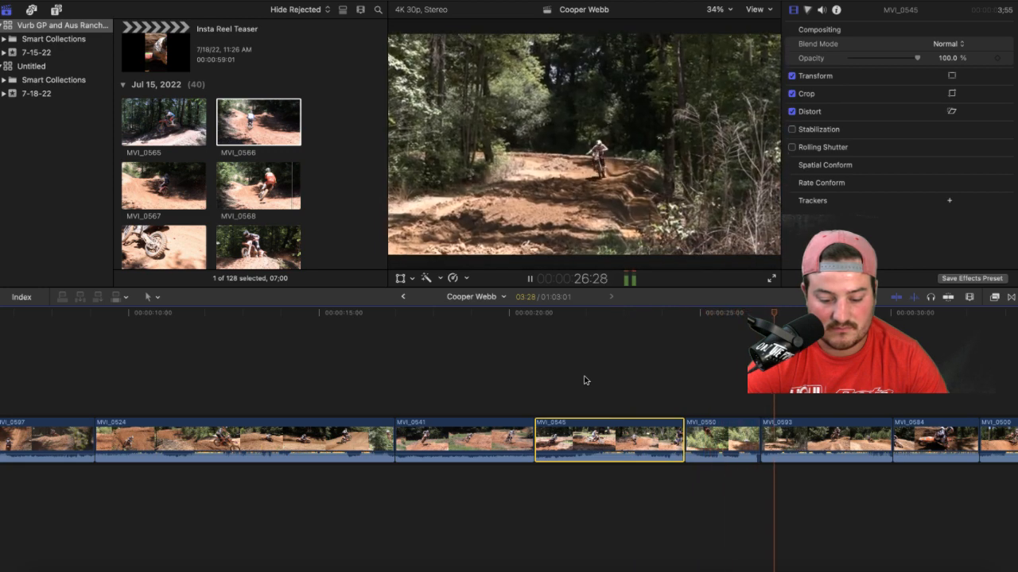
{"action": "key", "text": "space"}
{"action": "scroll", "coordinate": [585, 380], "scroll_direction": "right", "scroll_amount": 10}
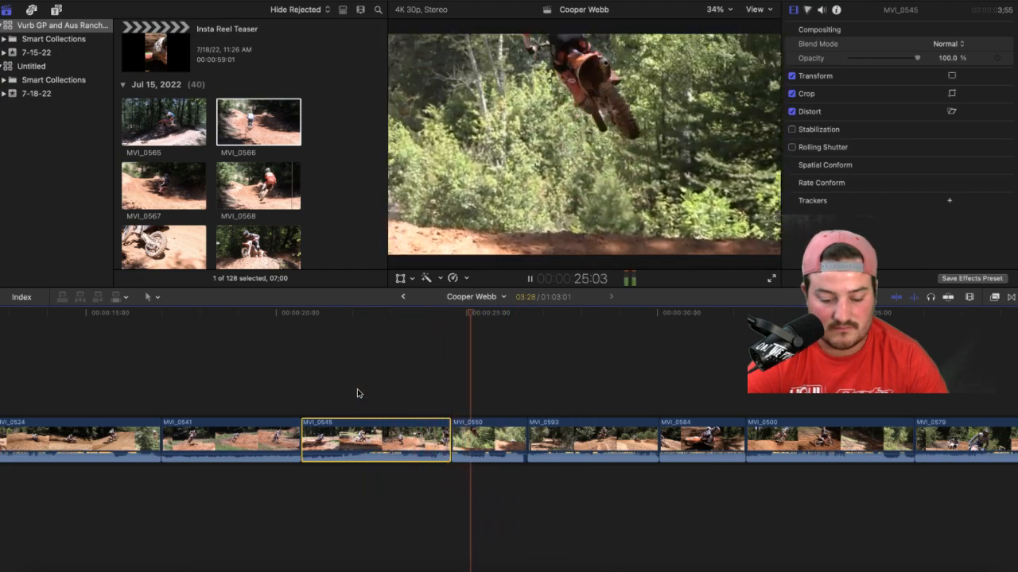
{"action": "key", "text": "space"}
{"action": "left_click", "coordinate": [449, 435]}
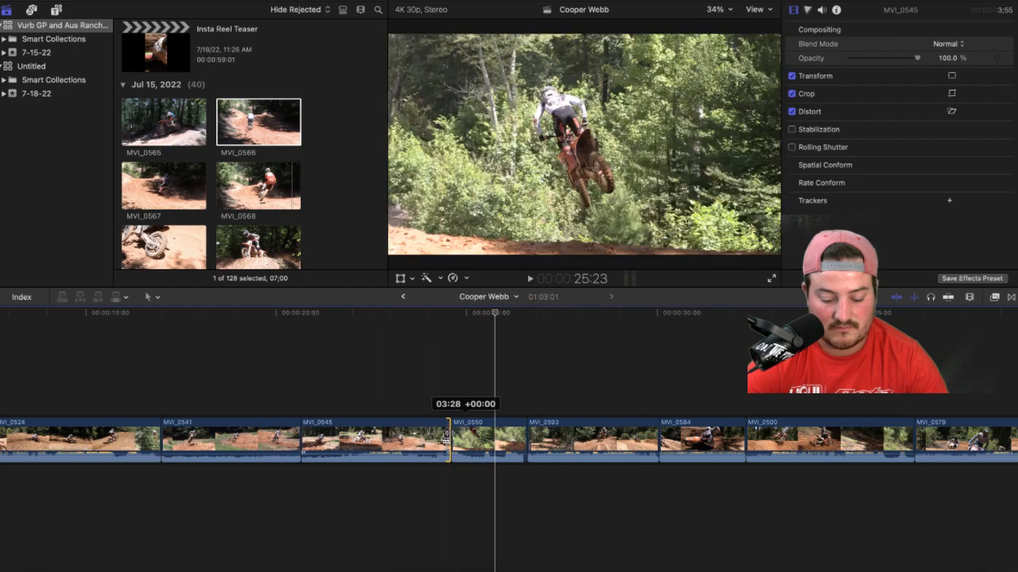
{"action": "left_click_drag", "start_coordinate": [448, 435], "coordinate": [441, 441]}
Step: Move MVI_0550 from between MVI_0545 and MVI_0593 to the opening section, ahead of MVI_0597
{"action": "left_click", "coordinate": [466, 440]}
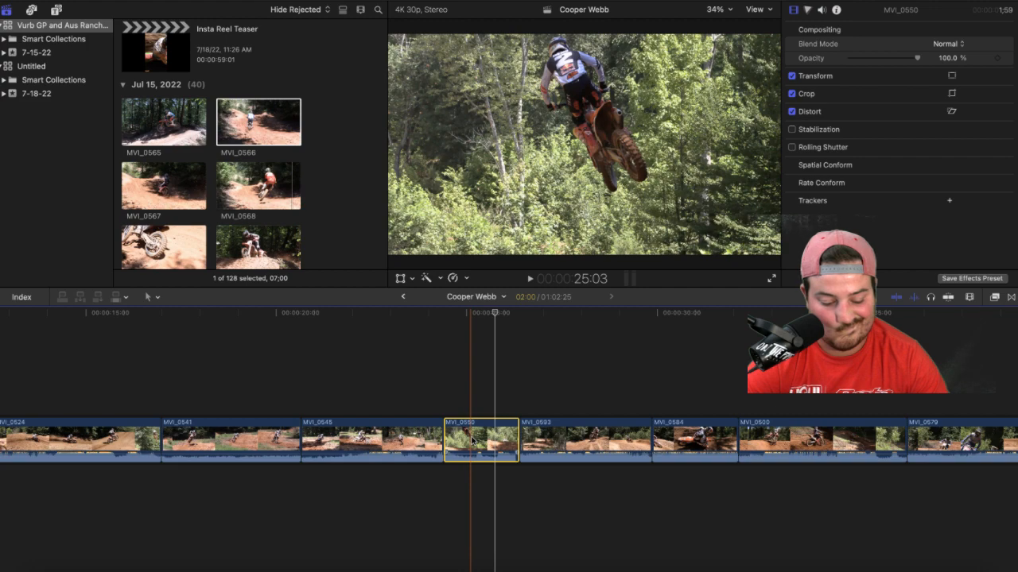
{"action": "left_click_drag", "start_coordinate": [472, 440], "coordinate": [28, 450]}
{"action": "scroll", "coordinate": [311, 405], "scroll_direction": "right", "scroll_amount": 5}
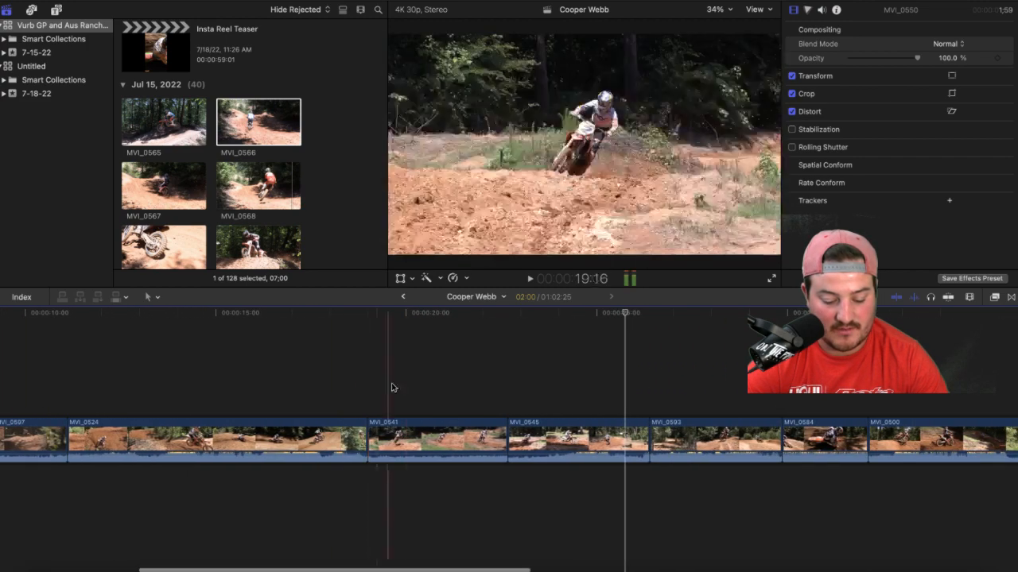
Step: Extend the start of MVI_0593 by two frames and replay the cut from MVI_0545 into MVI_0593
{"action": "scroll", "coordinate": [414, 385], "scroll_direction": "right", "scroll_amount": 4}
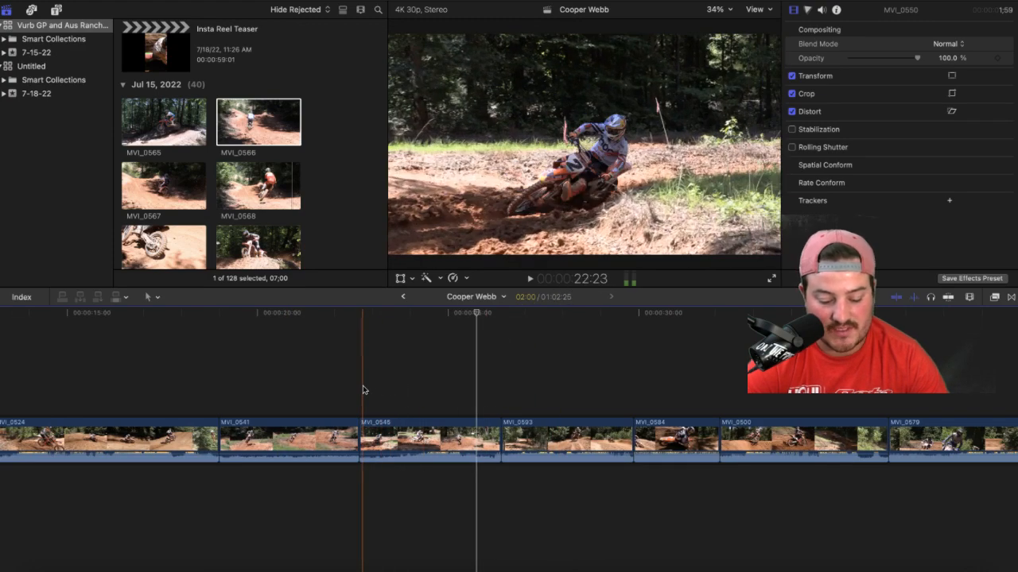
{"action": "key", "text": "space"}
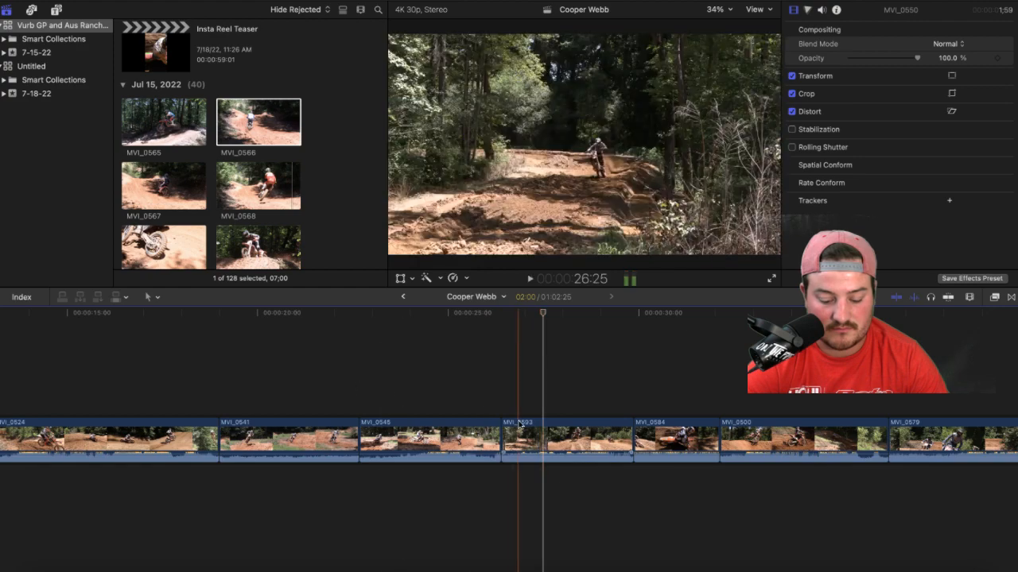
{"action": "left_click_drag", "start_coordinate": [504, 437], "coordinate": [481, 442]}
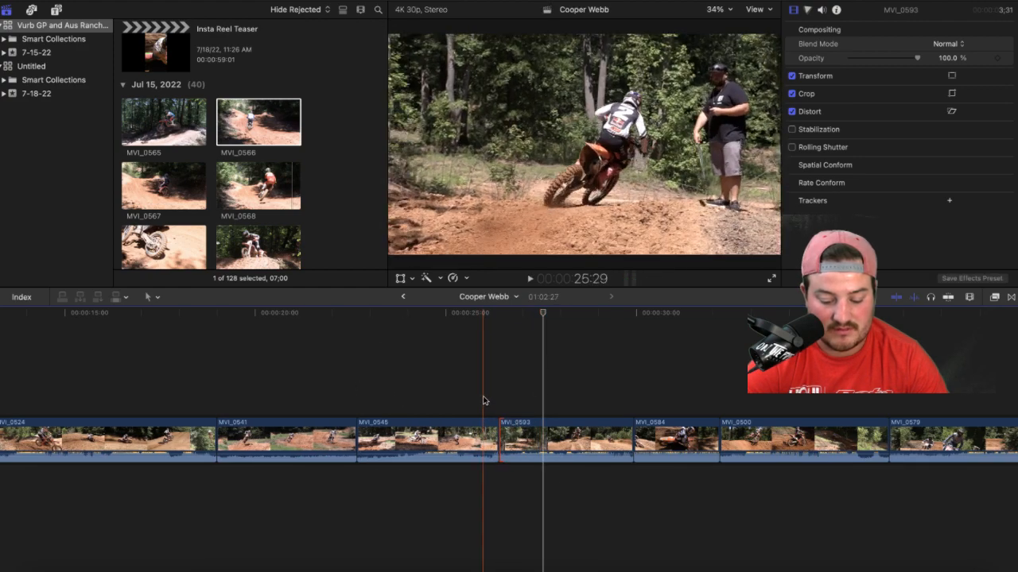
{"action": "key", "text": "space"}
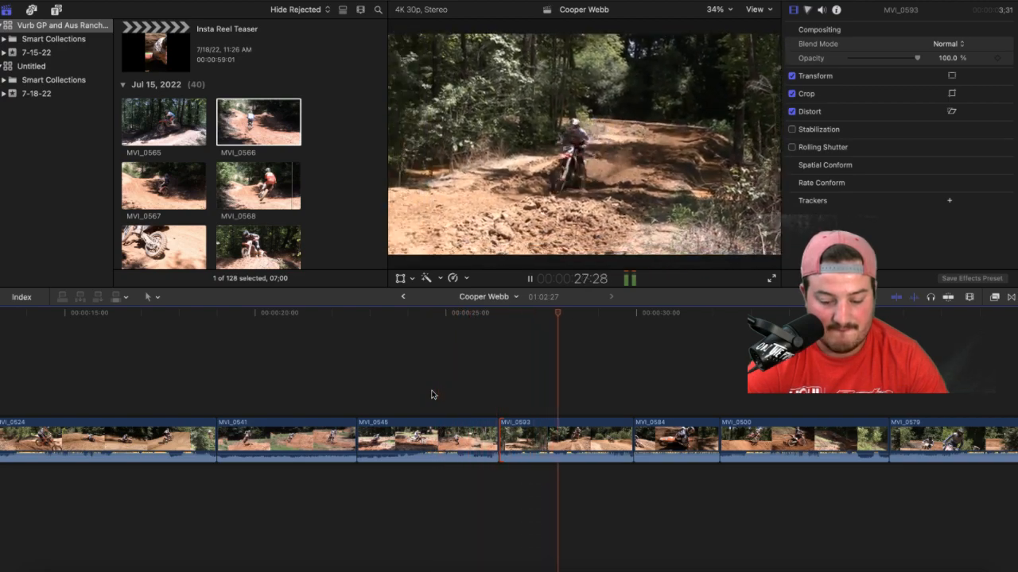
{"action": "key", "text": "space"}
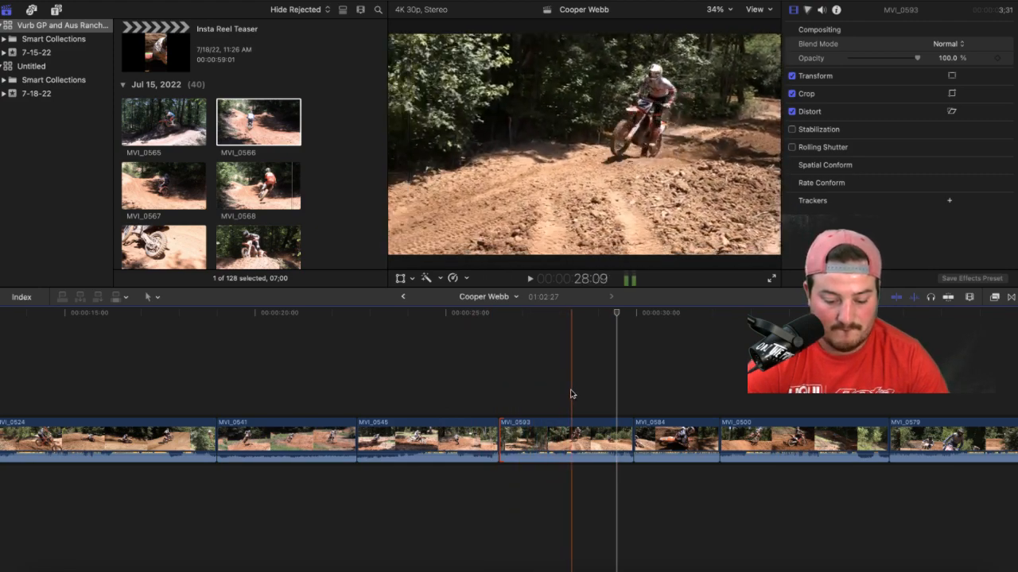
{"action": "key", "text": "space"}
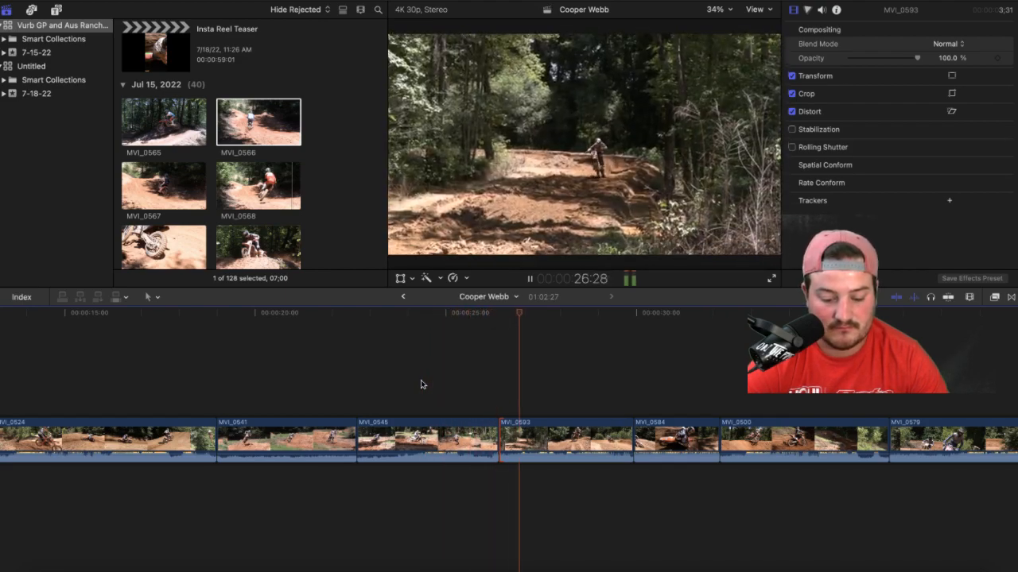
{"action": "key", "text": "space"}
{"action": "scroll", "coordinate": [422, 385], "scroll_direction": "right", "scroll_amount": 5}
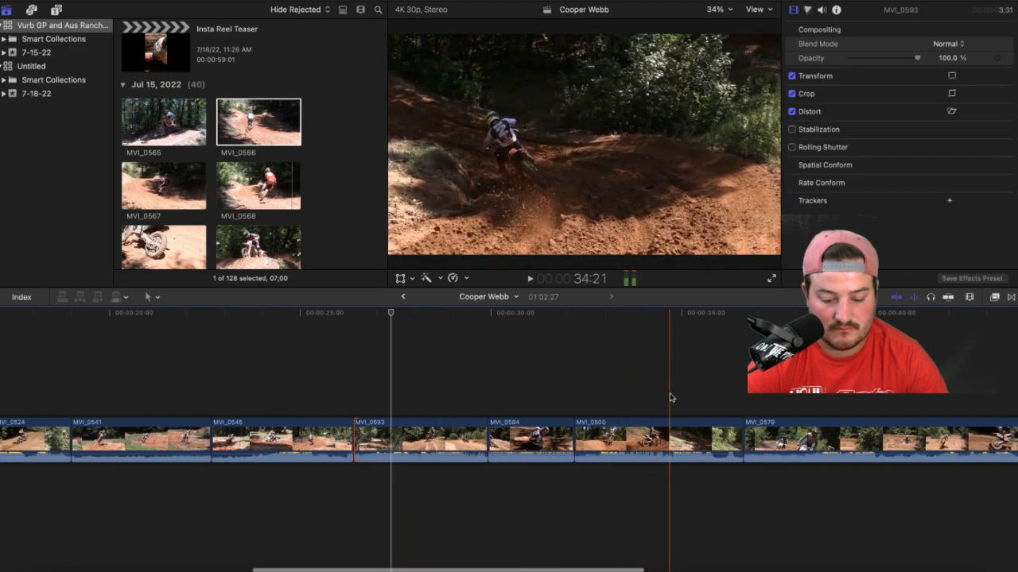
Step: Move MVI_0500 ahead of MVI_0593, directly after MVI_0545, and play through the rearranged clips
{"action": "left_click_drag", "start_coordinate": [666, 442], "coordinate": [395, 442]}
{"action": "key", "text": "space"}
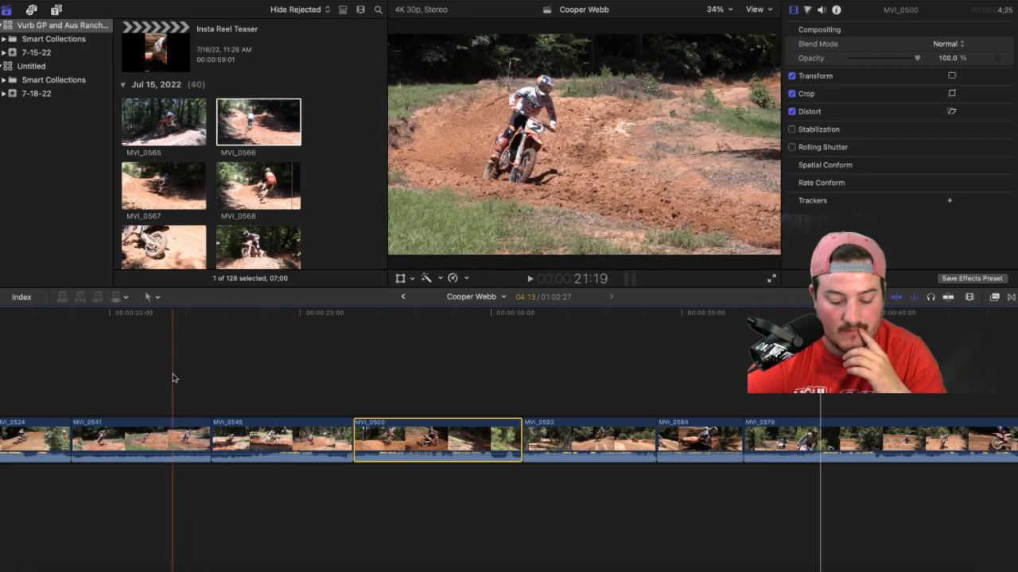
{"action": "key", "text": "space"}
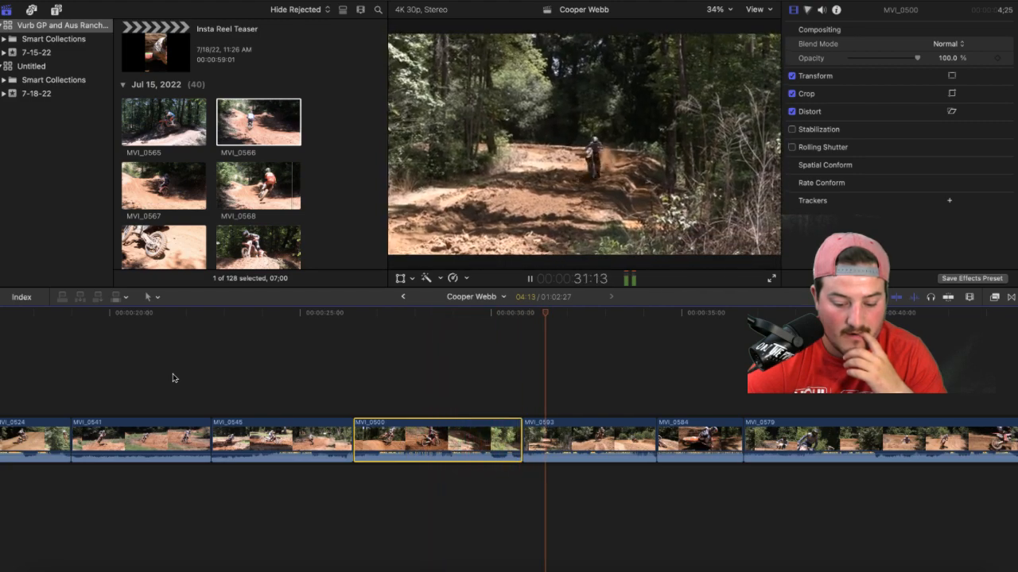
{"action": "key", "text": "space"}
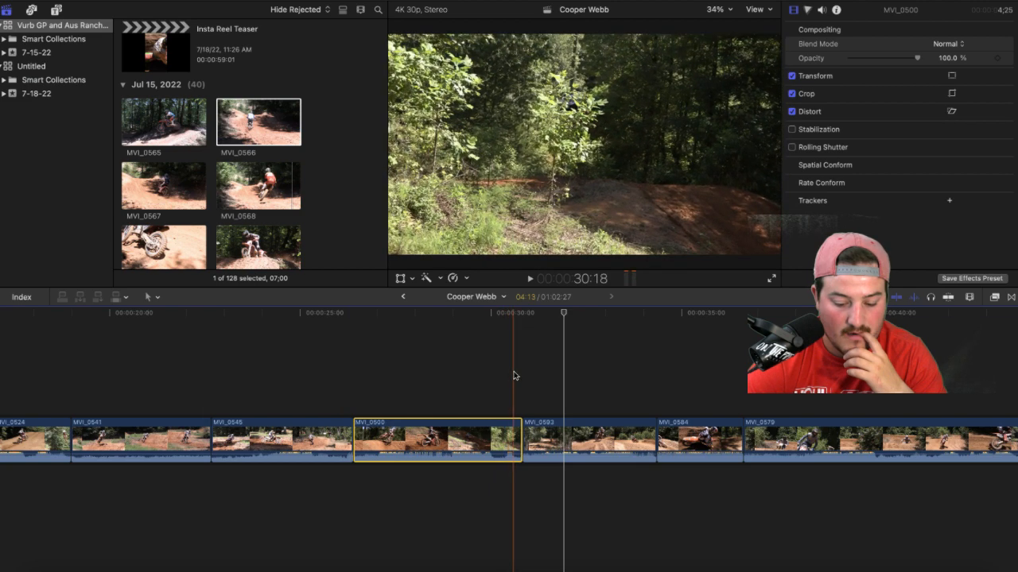
Step: Trim seven frames off the end of MVI_0500 and replay the cuts from there through MVI_0593 and MVI_0584 into MVI_0579
{"action": "key", "text": "alt+bracketright"}
{"action": "key", "text": "space"}
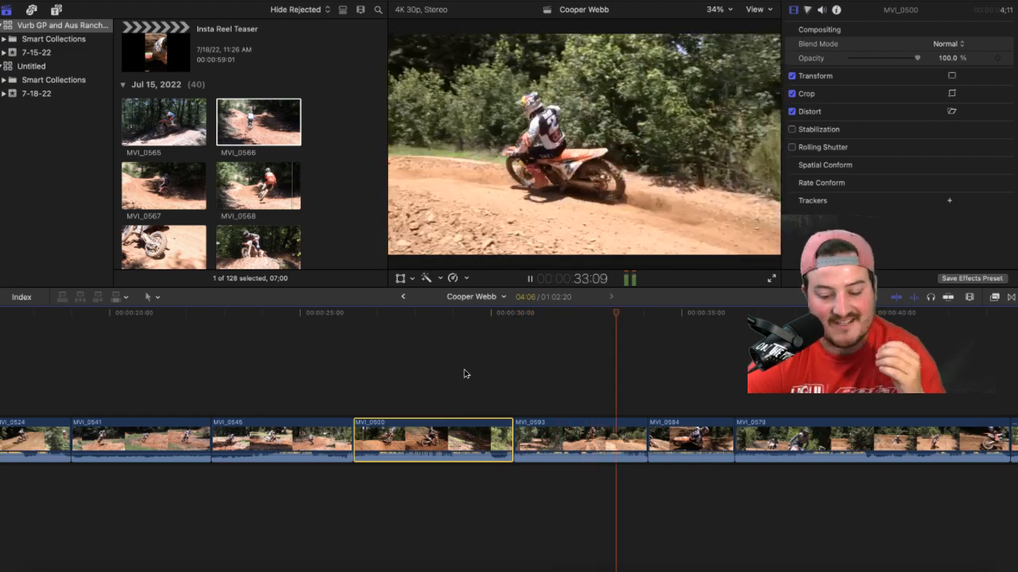
{"action": "key", "text": "space"}
{"action": "key", "text": "space"}
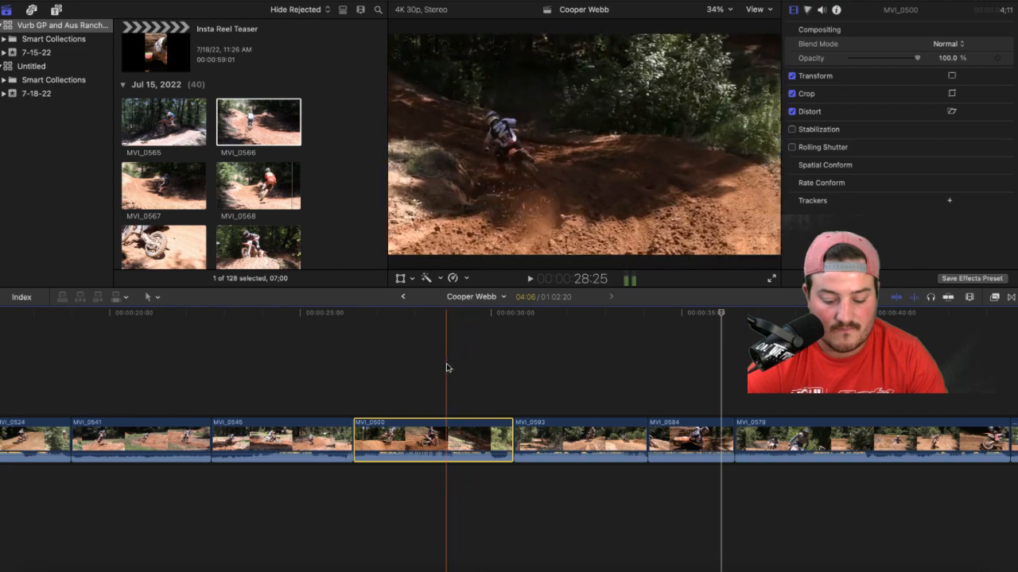
{"action": "key", "text": "space"}
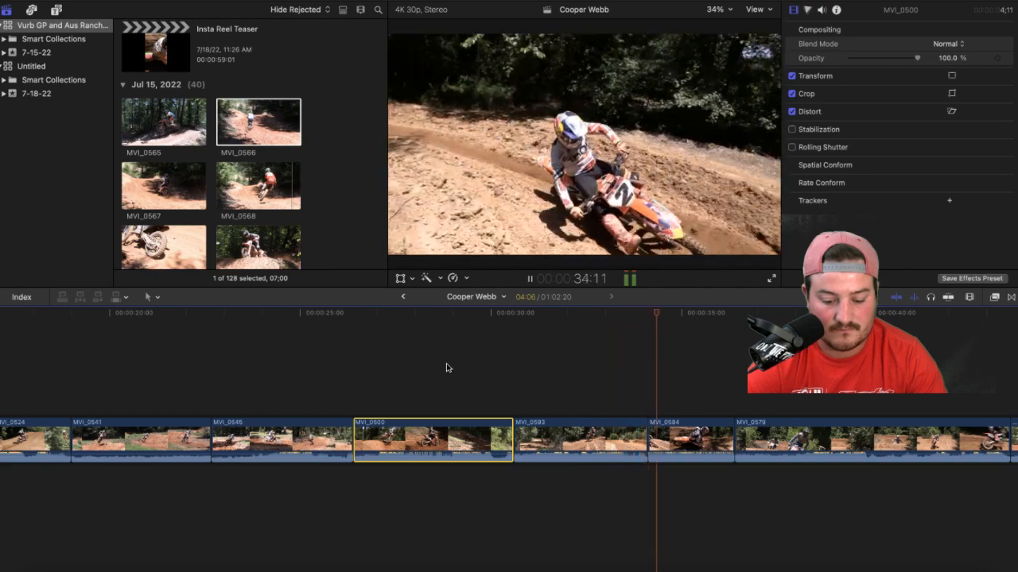
{"action": "key", "text": "space"}
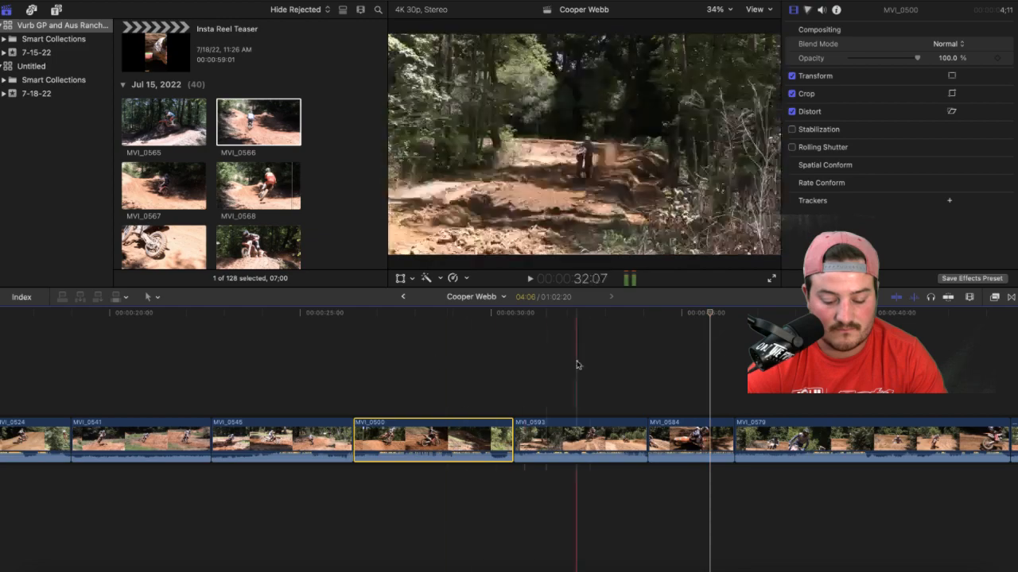
{"action": "key", "text": "space"}
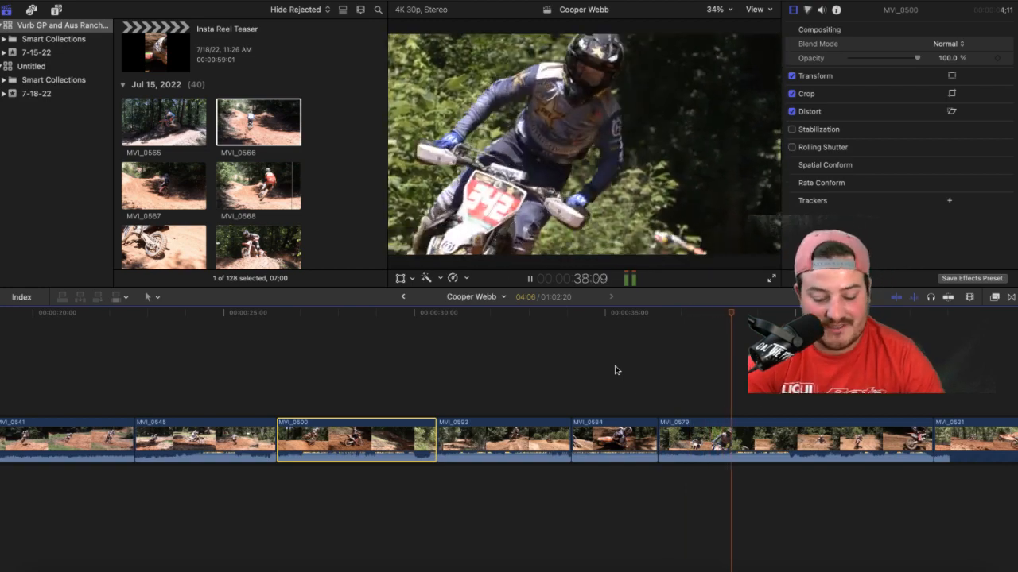
{"action": "key", "text": "space"}
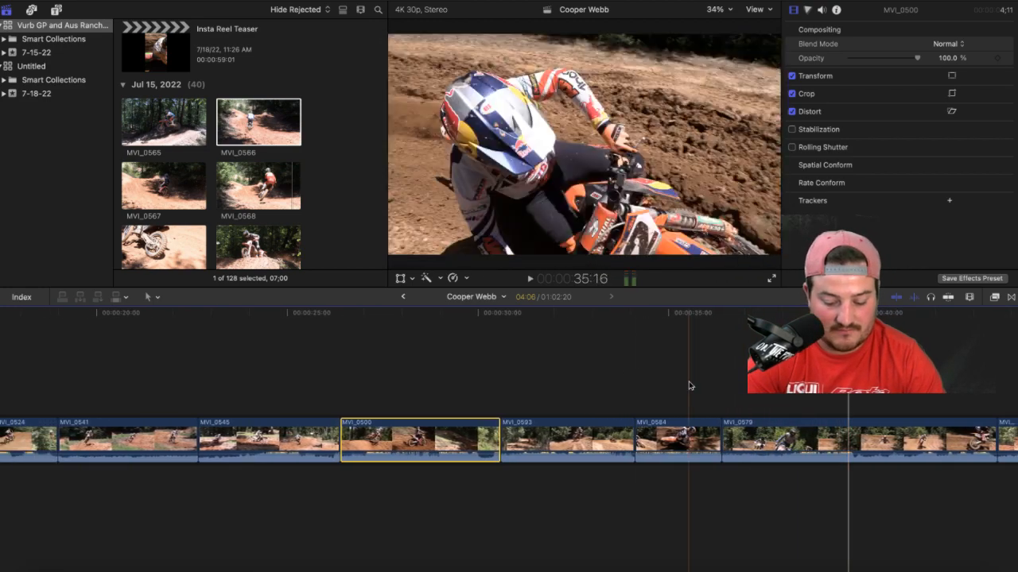
Step: Move MVI_0579 between MVI_0545 and MVI_0500 and replay the cut from MVI_0545 into it
{"action": "left_click_drag", "start_coordinate": [812, 433], "coordinate": [370, 430]}
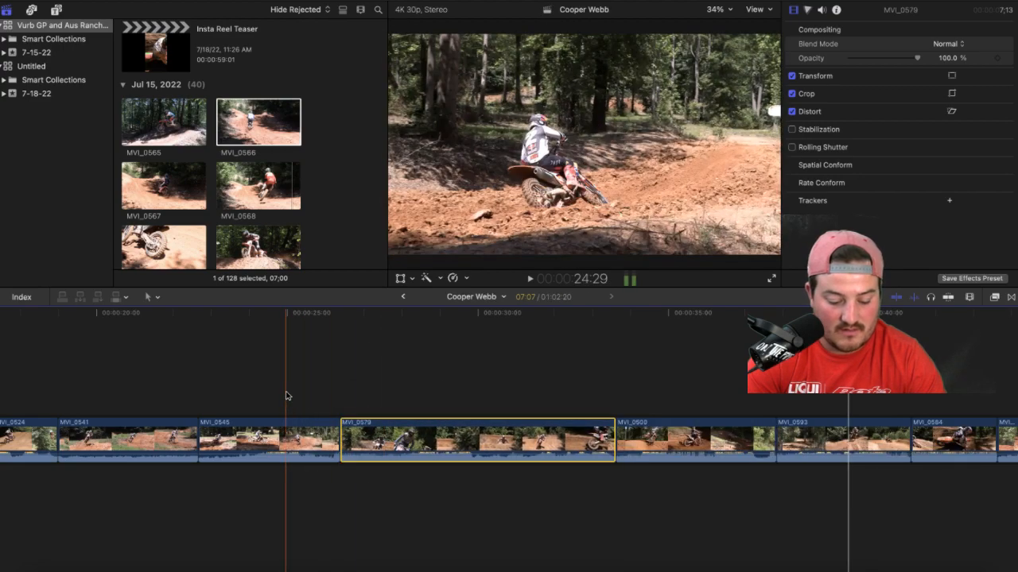
{"action": "key", "text": "space"}
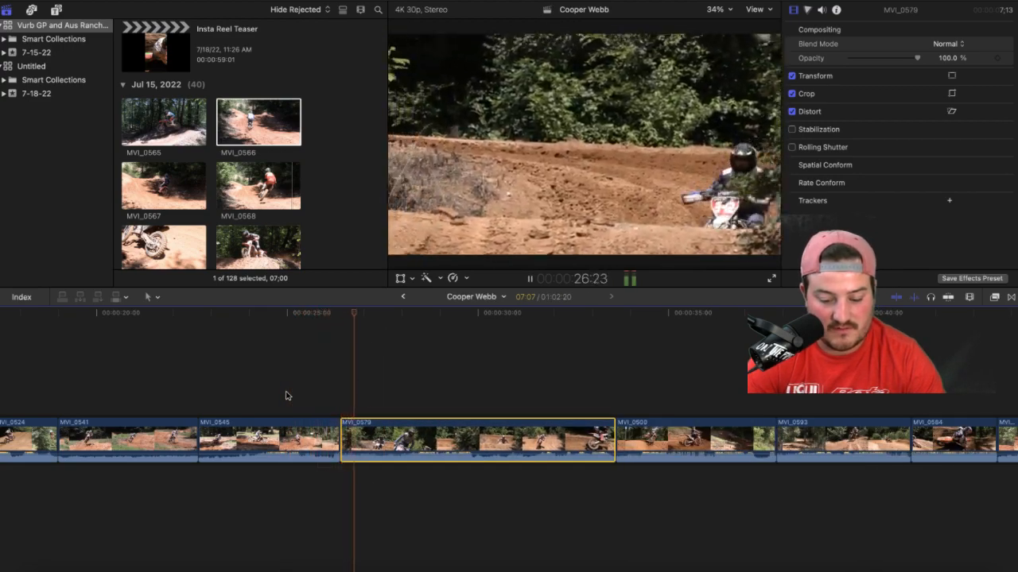
{"action": "key", "text": "space"}
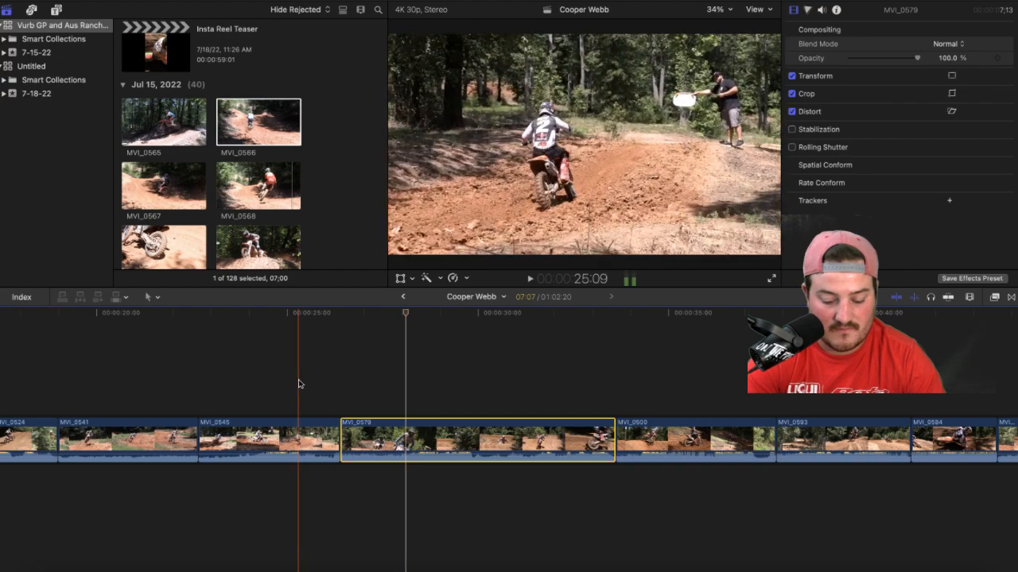
{"action": "key", "text": "space"}
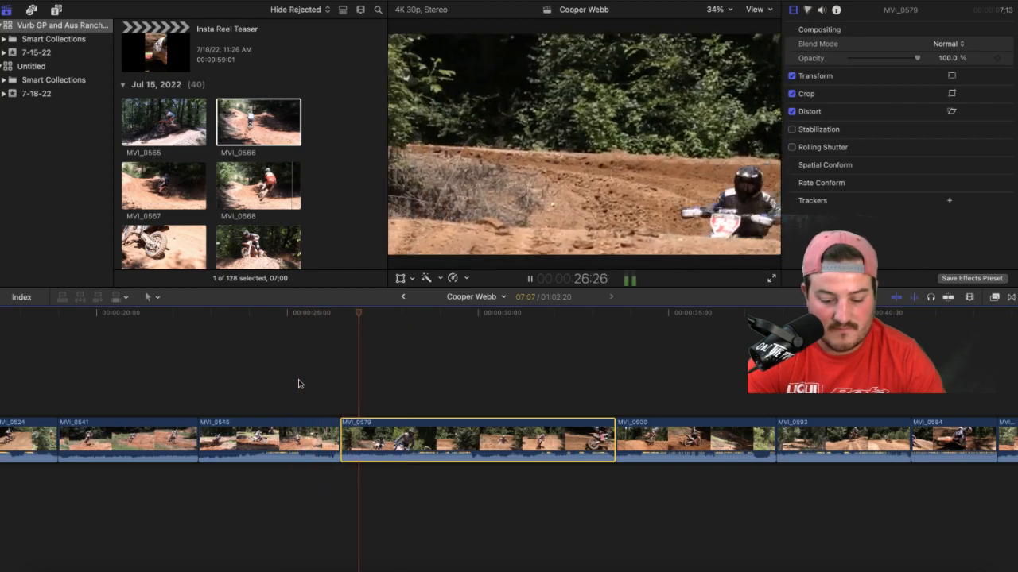
{"action": "key", "text": "space"}
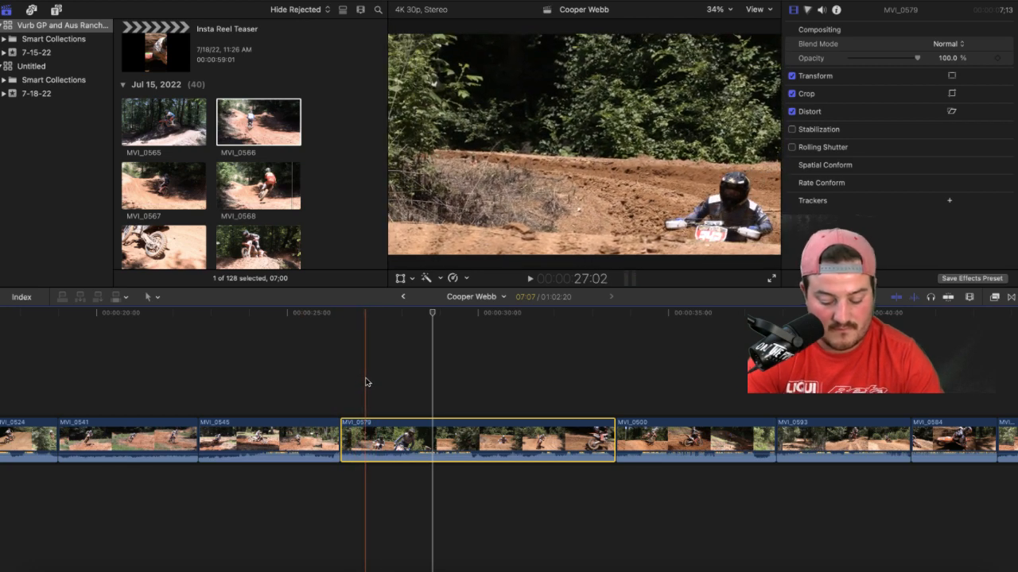
Step: Trim 20 frames off the start of MVI_0579, so it opens with the rider rising over the jump, and replay the cut
{"action": "key", "text": "alt+bracketleft"}
{"action": "key", "text": "space"}
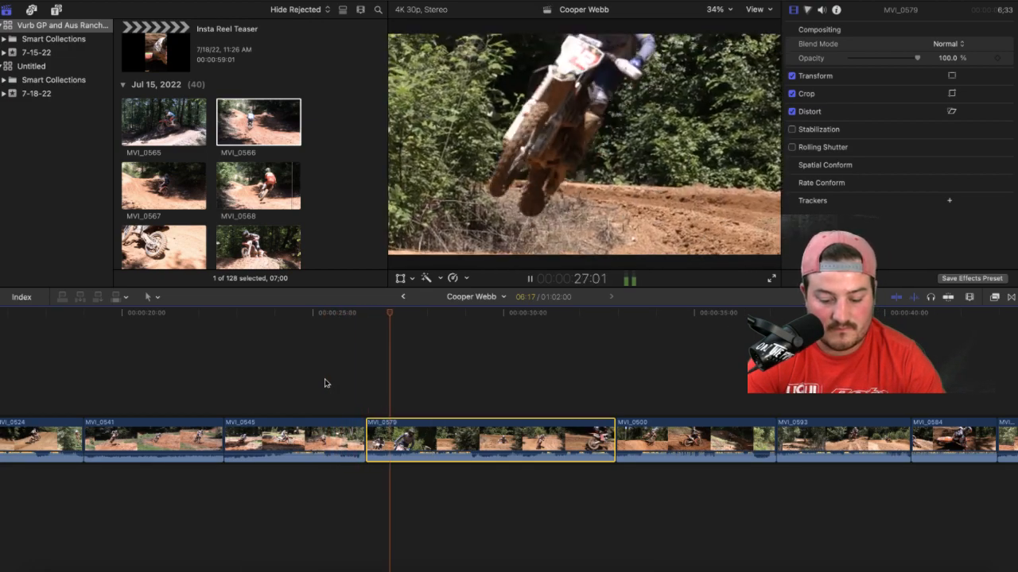
{"action": "key", "text": "space"}
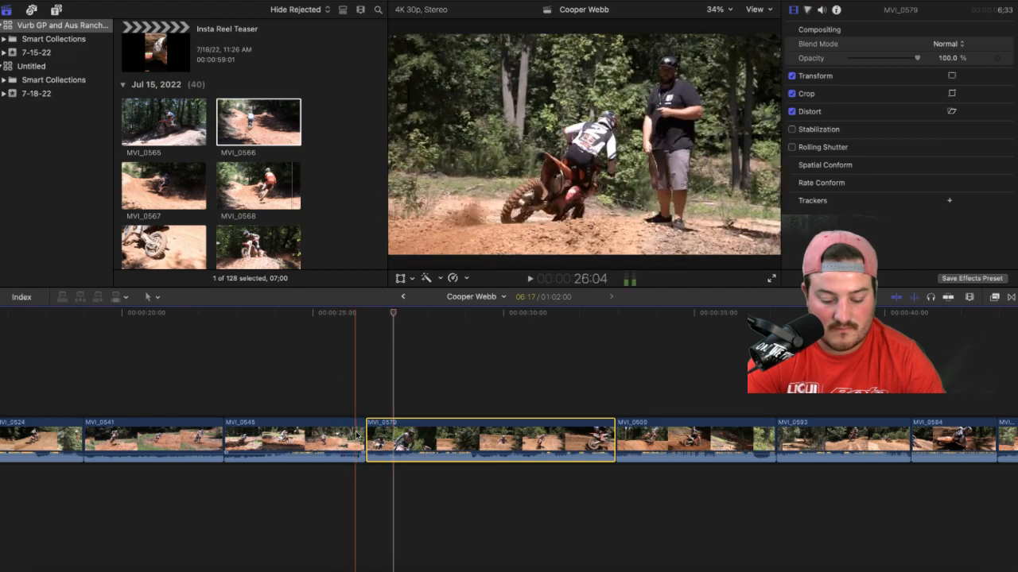
Step: Trim 13 frames off the end of MVI_0545 and replay its cut into MVI_0579
{"action": "left_click_drag", "start_coordinate": [363, 441], "coordinate": [343, 440]}
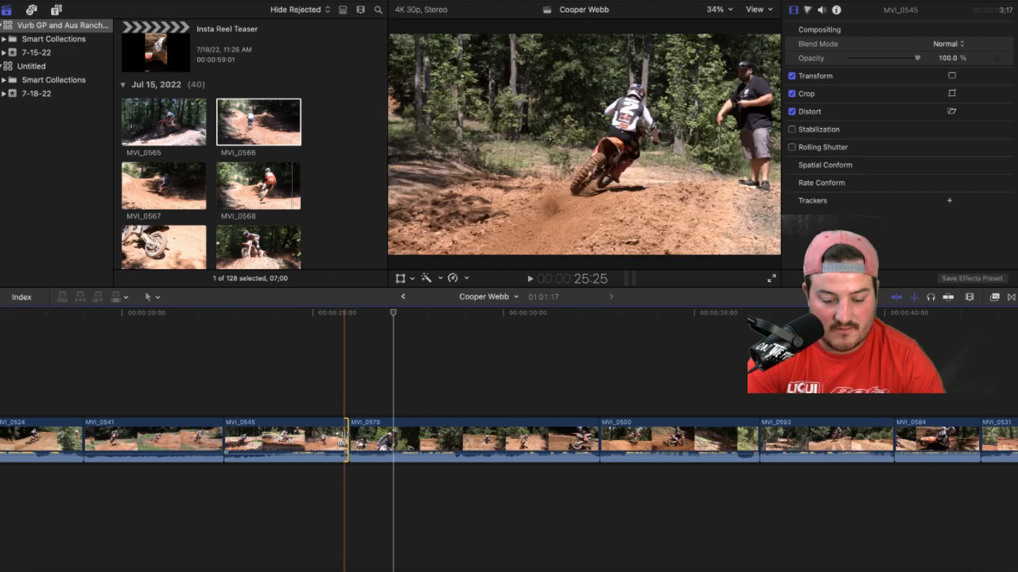
{"action": "key", "text": "space"}
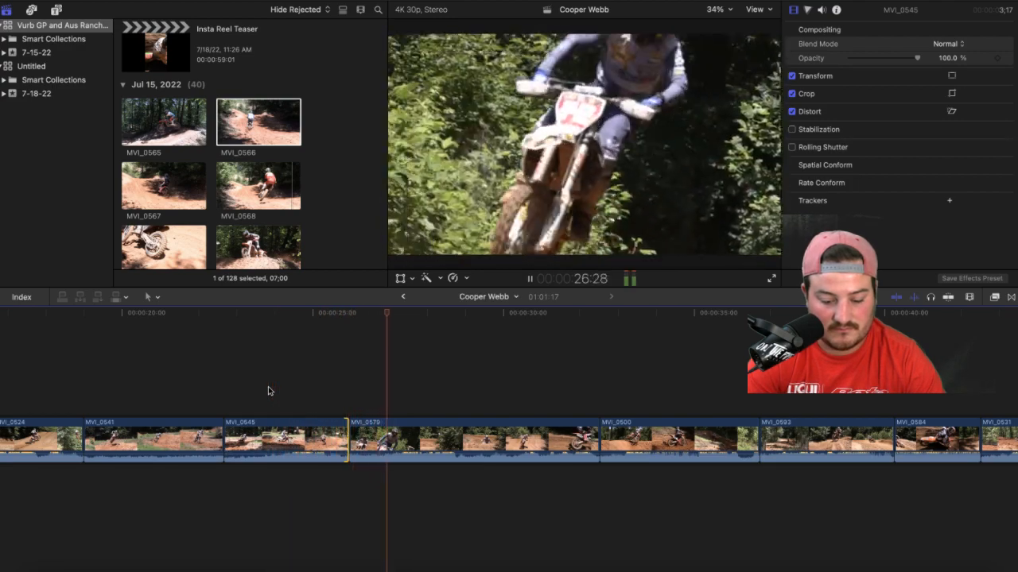
{"action": "key", "text": "space"}
{"action": "key", "text": "space"}
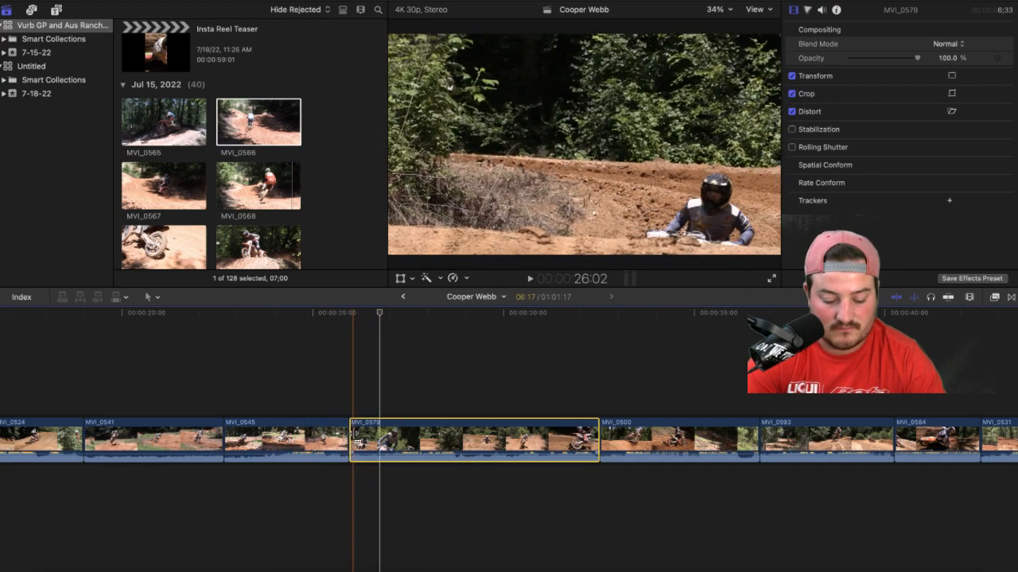
Step: Extend the start of MVI_0579 by four frames and replay the transition from MVI_0545
{"action": "left_click_drag", "start_coordinate": [350, 434], "coordinate": [349, 434]}
{"action": "left_click_drag", "start_coordinate": [351, 434], "coordinate": [350, 433]}
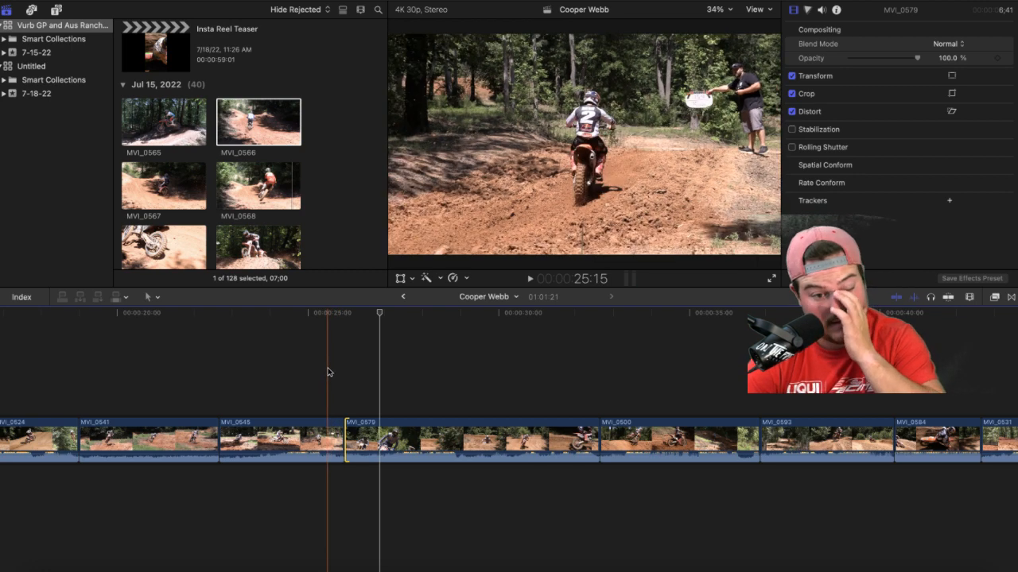
{"action": "key", "text": "space"}
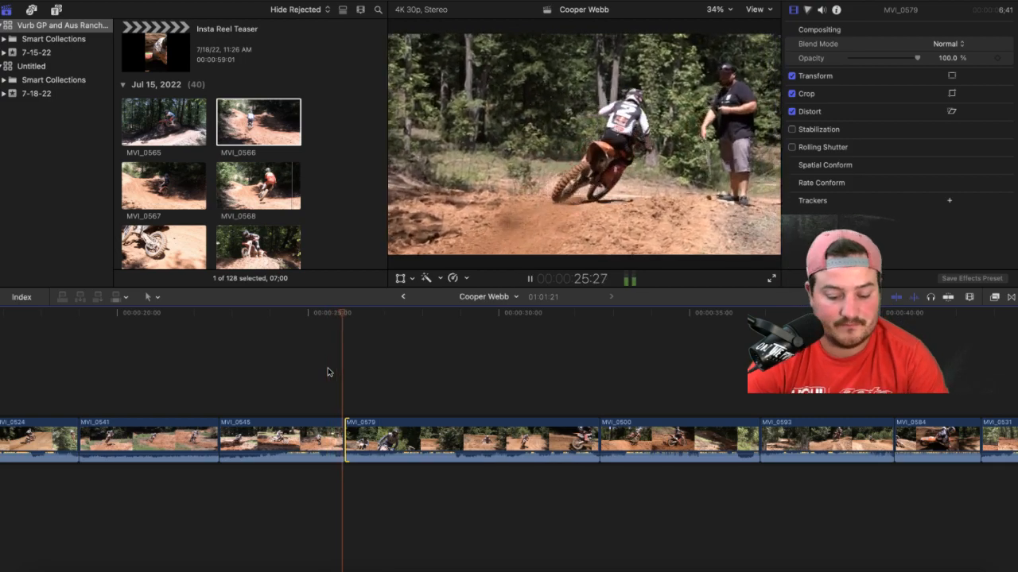
{"action": "key", "text": "space"}
Step: Review the cut from MVI_0579 into MVI_0500, trim 20 frames off the end of MVI_0579, and replay it
{"action": "key", "text": "space"}
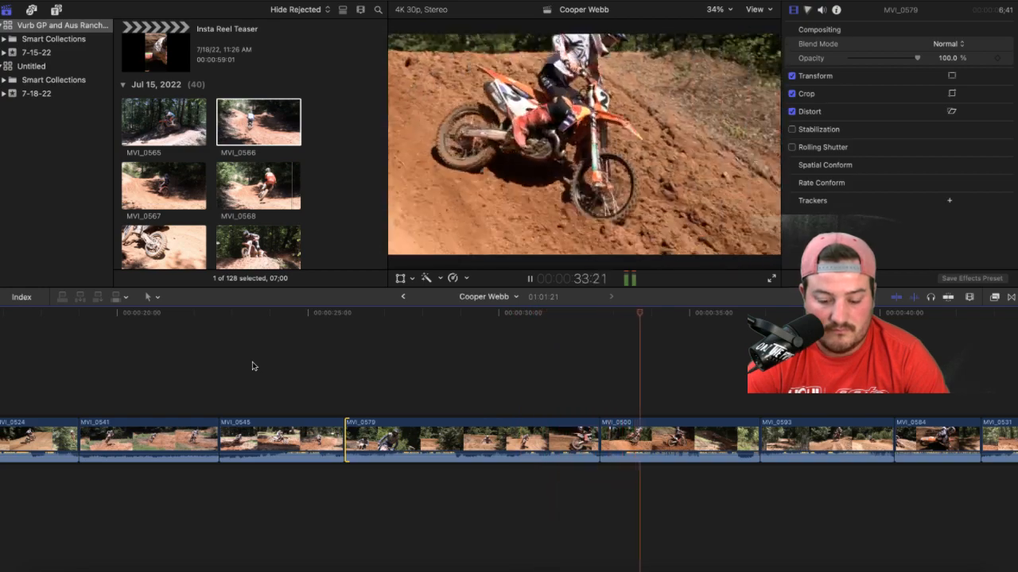
{"action": "key", "text": "space"}
{"action": "key", "text": "space"}
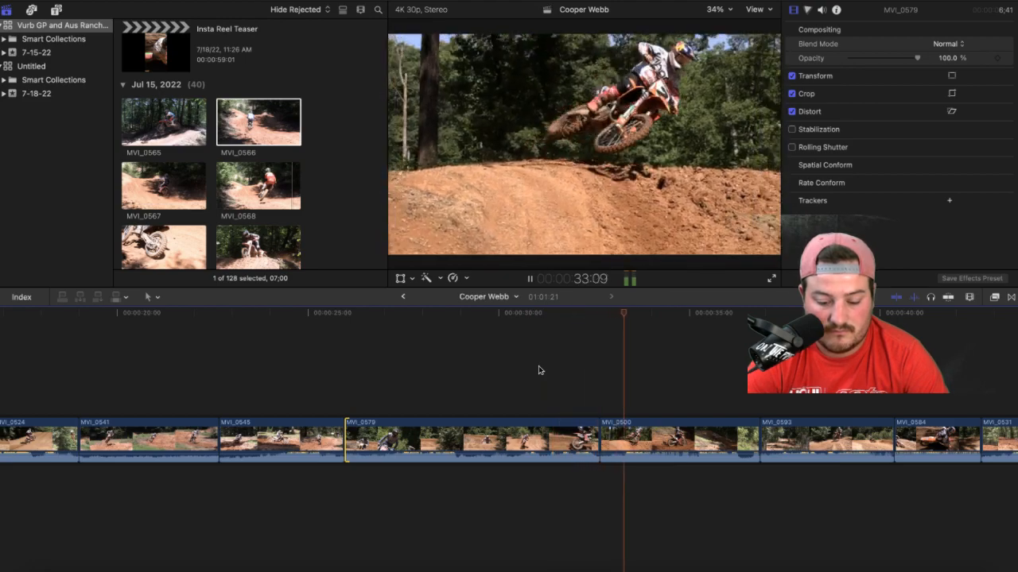
{"action": "key", "text": "space"}
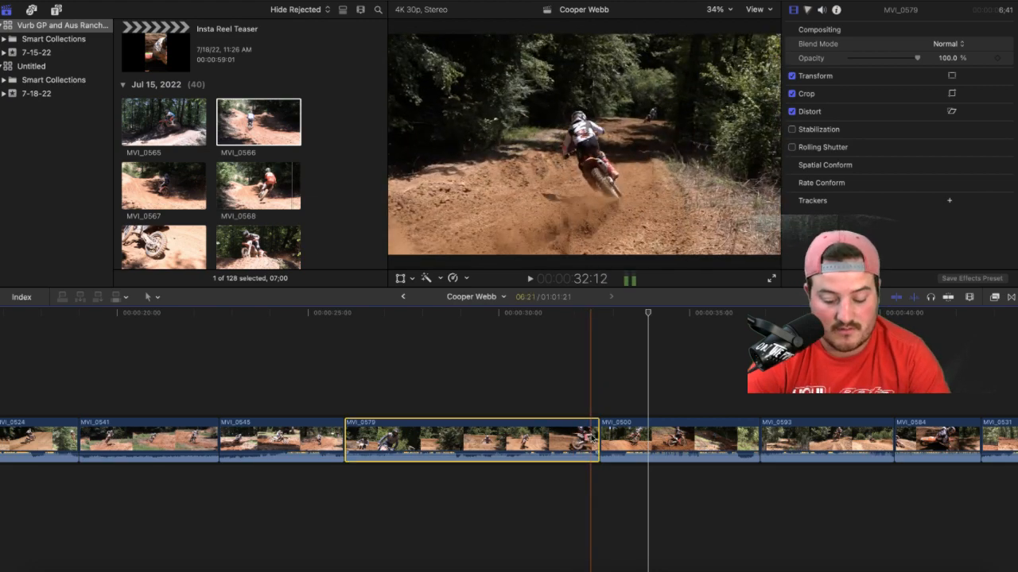
{"action": "left_click_drag", "start_coordinate": [598, 439], "coordinate": [569, 435]}
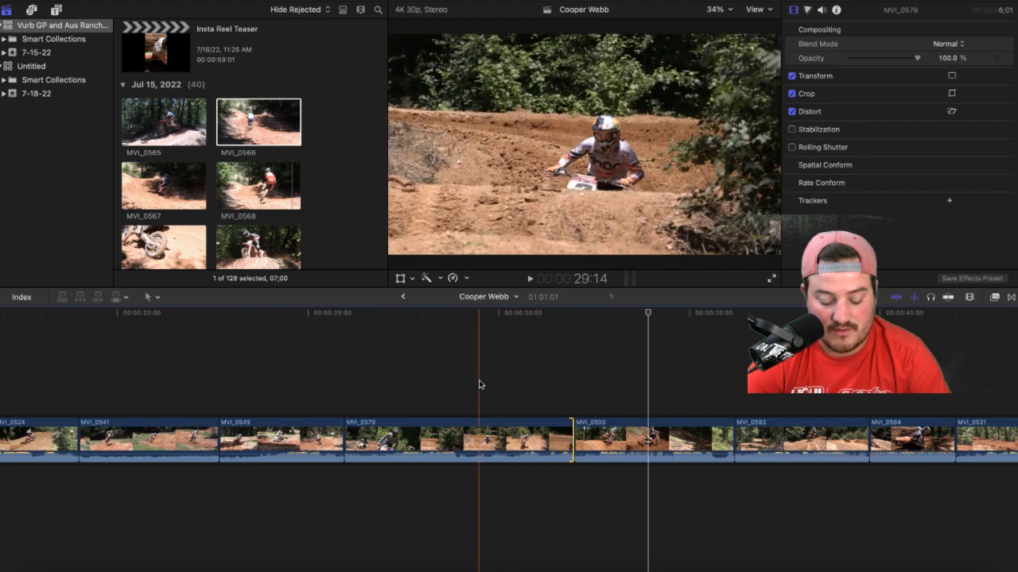
{"action": "key", "text": "space"}
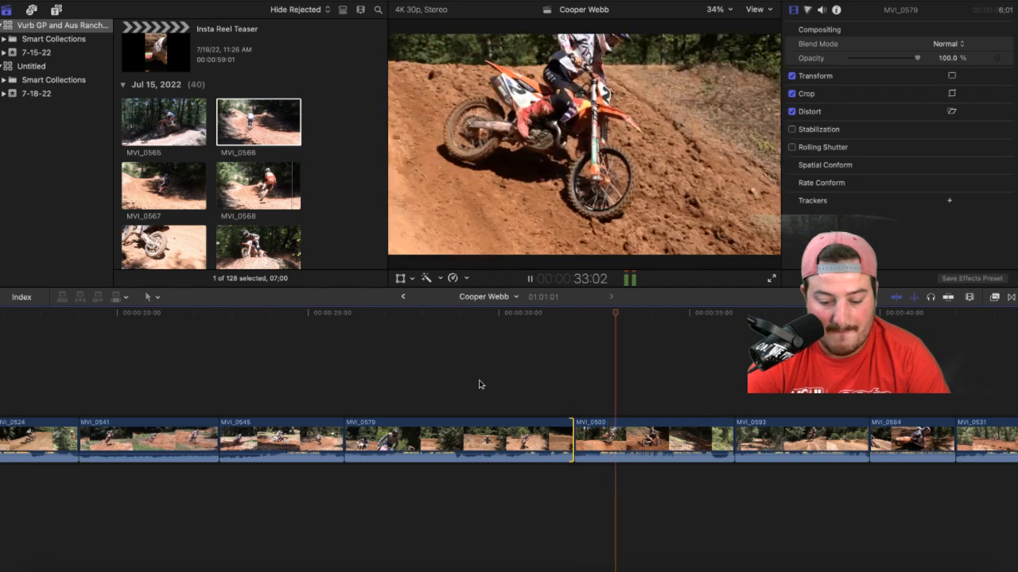
{"action": "key", "text": "space"}
{"action": "key", "text": "space"}
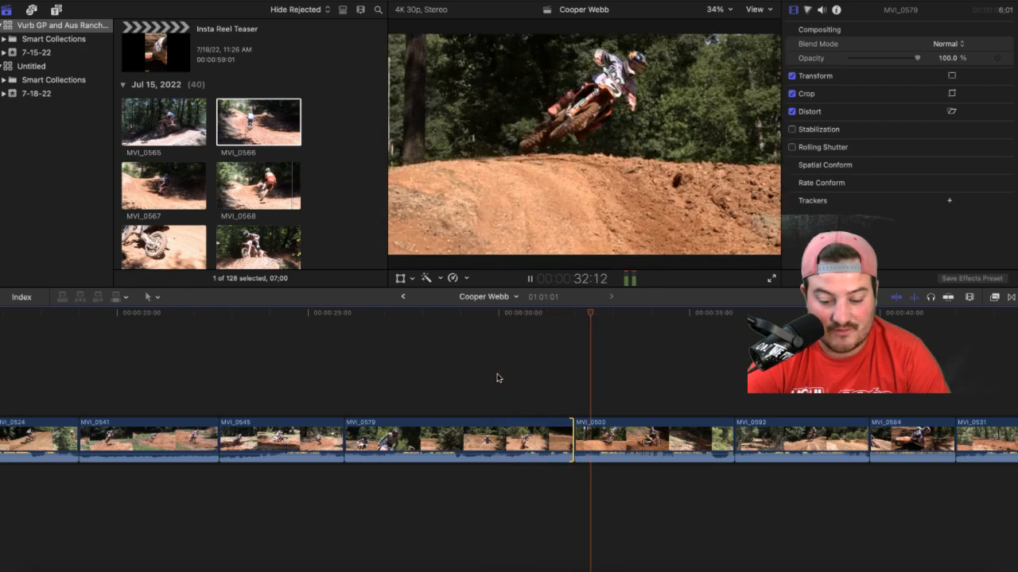
Step: Extend the end of MVI_0579 by five frames and replay the cut into MVI_0500
{"action": "key", "text": "space"}
{"action": "left_click_drag", "start_coordinate": [568, 442], "coordinate": [576, 441]}
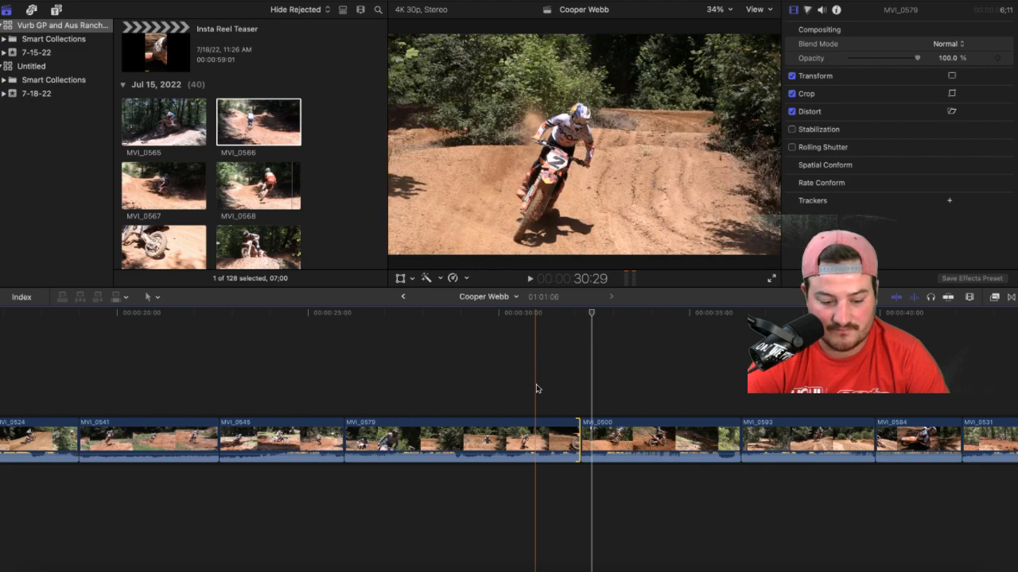
{"action": "key", "text": "space"}
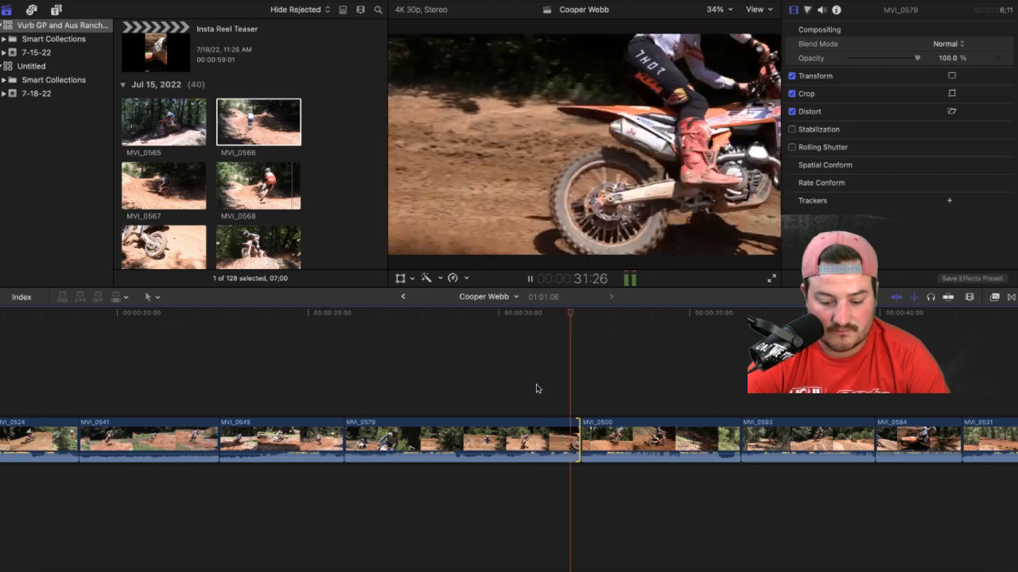
{"action": "key", "text": "space"}
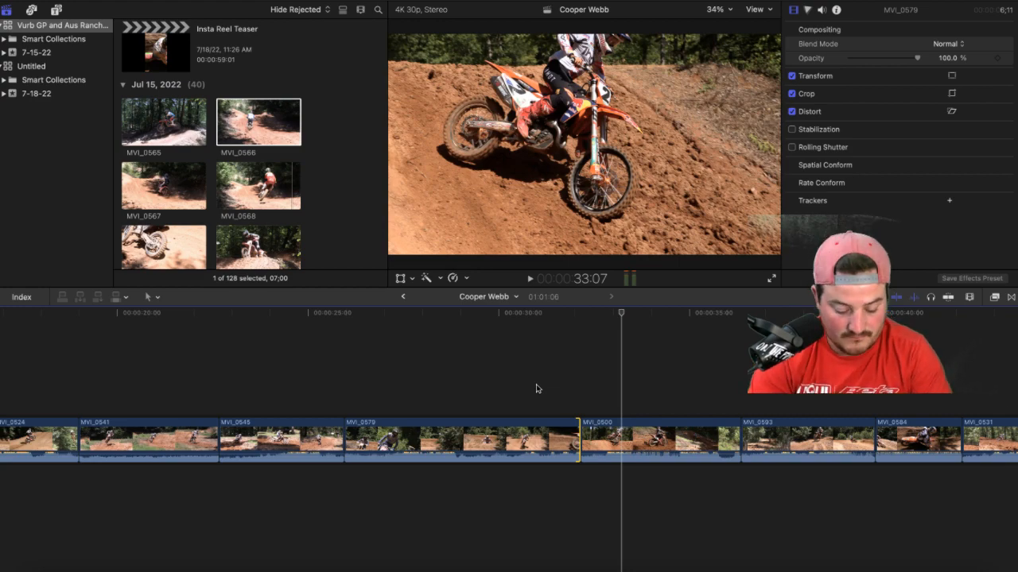
Step: Play the rest of the project to its end, then review the closing clips around the cut from MVI_0534 into MVI_0560
{"action": "key", "text": "space"}
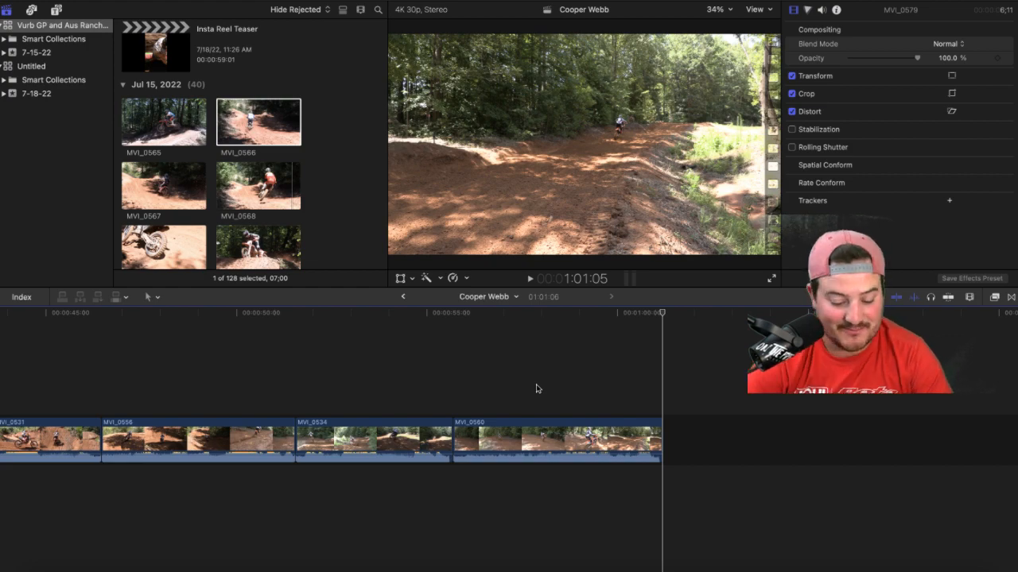
{"action": "scroll", "coordinate": [535, 389], "scroll_direction": "left", "scroll_amount": 5}
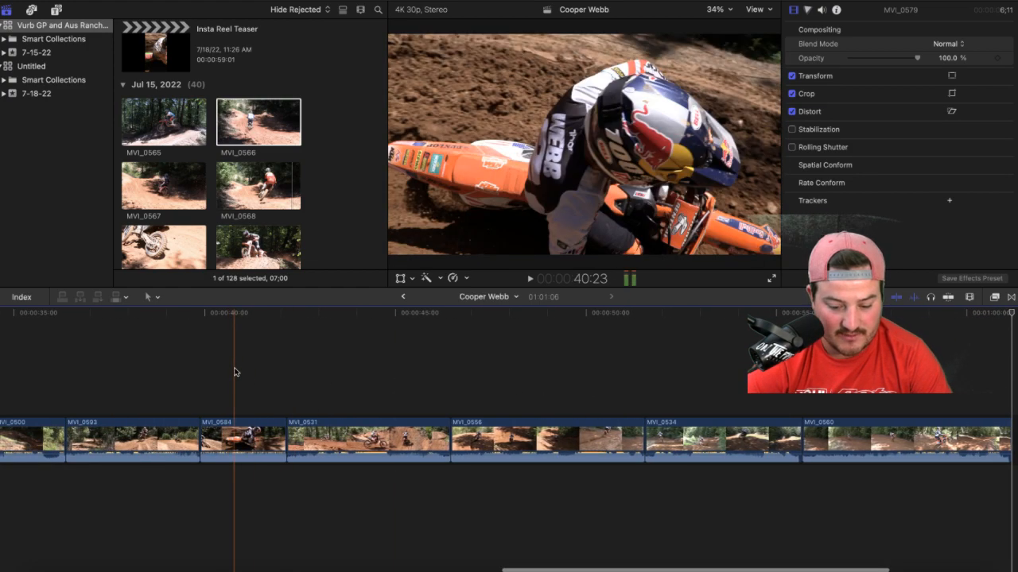
{"action": "key", "text": "space"}
{"action": "scroll", "coordinate": [252, 370], "scroll_direction": "right", "scroll_amount": 2}
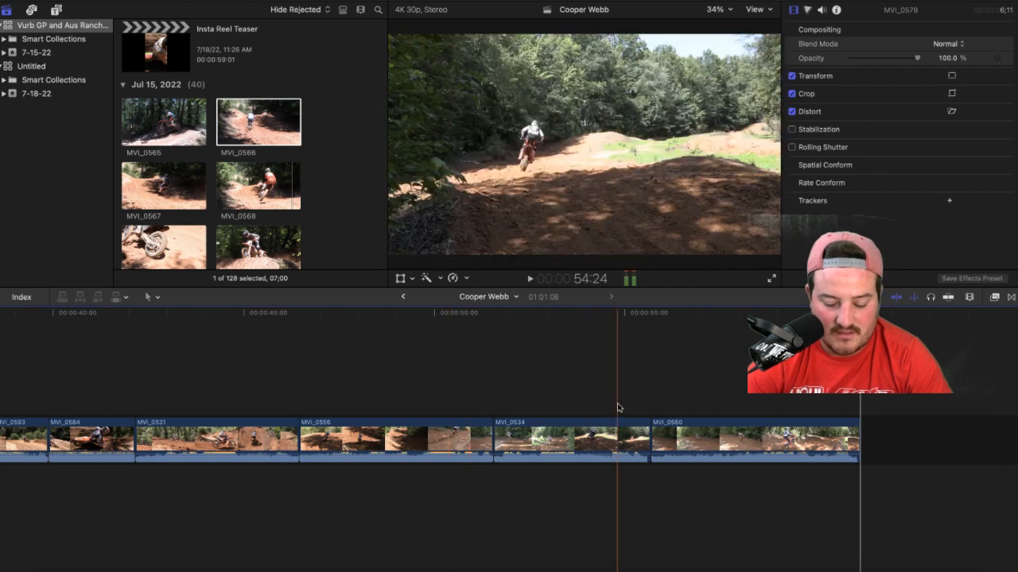
{"action": "left_click", "coordinate": [644, 387]}
{"action": "key", "text": "space"}
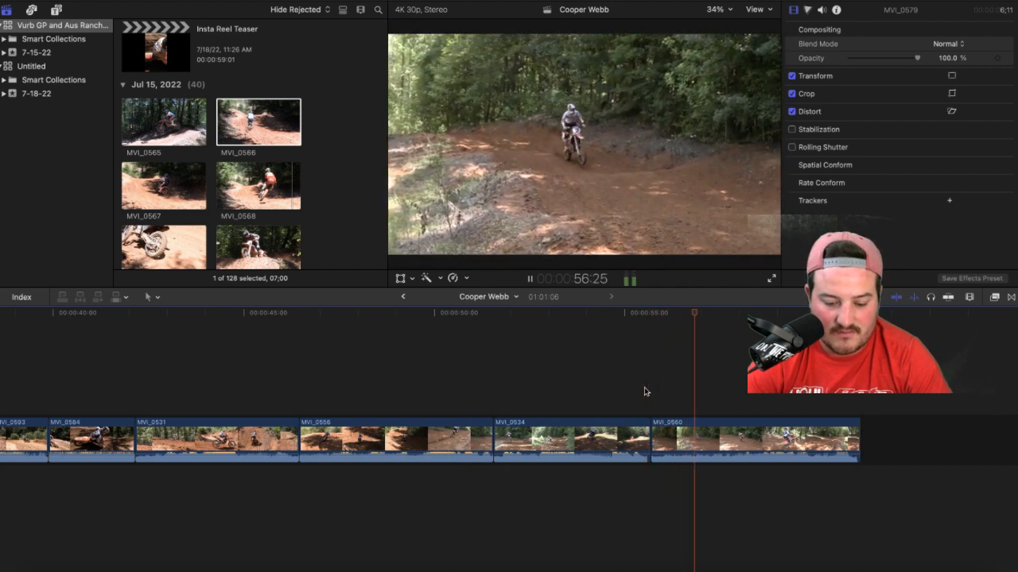
{"action": "key", "text": "space"}
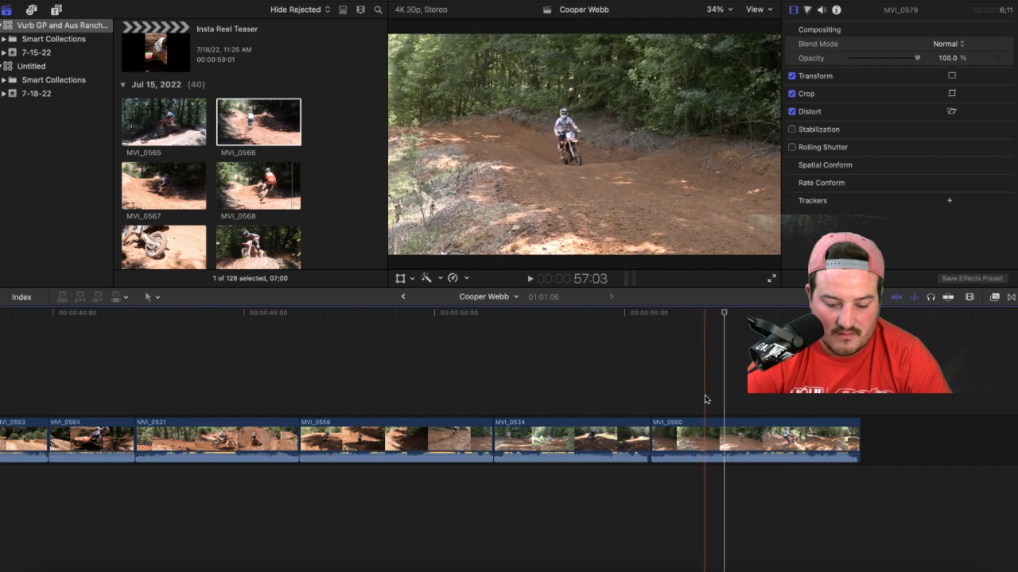
Step: Trim the start of MVI_0560 up to the frame at 57:03 and shorten its end to about 3 seconds of footage
{"action": "key", "text": "alt+bracketleft"}
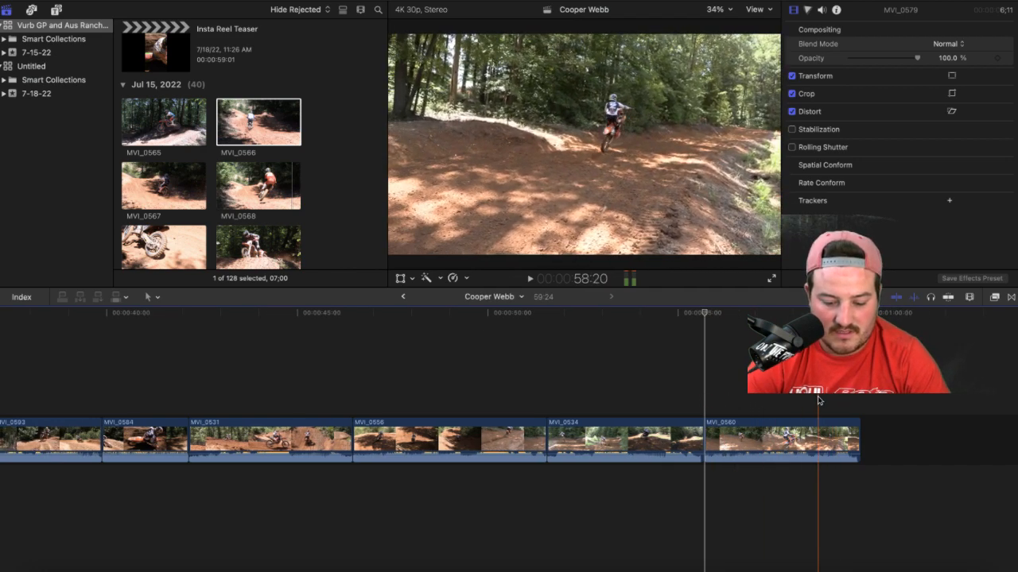
{"action": "key", "text": "alt+bracketright"}
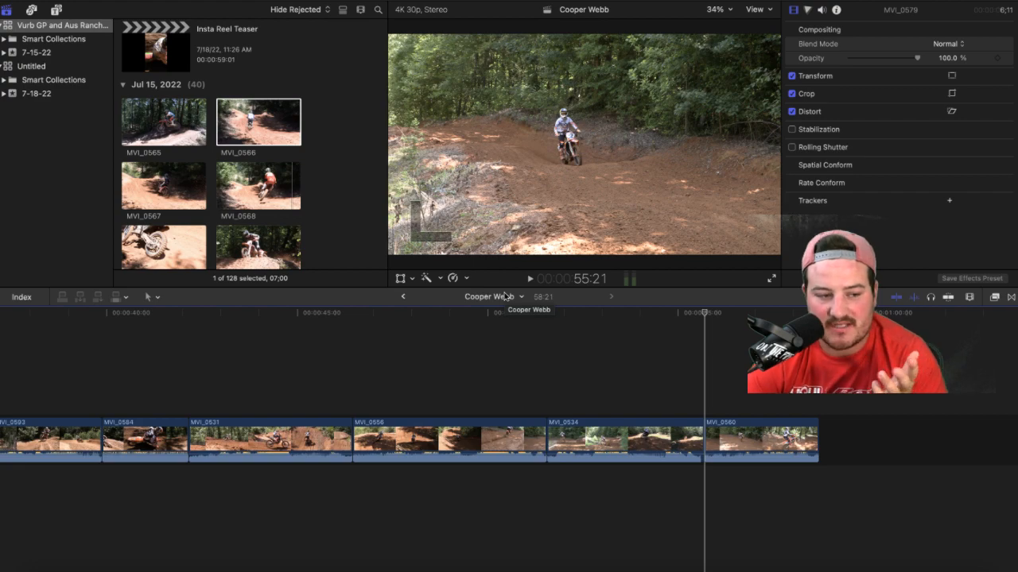
Step: Review the cut from MVI_0579 into MVI_0500, extend the end of MVI_0579 by four frames, and replay it
{"action": "scroll", "coordinate": [488, 345], "scroll_direction": "left", "scroll_amount": 5}
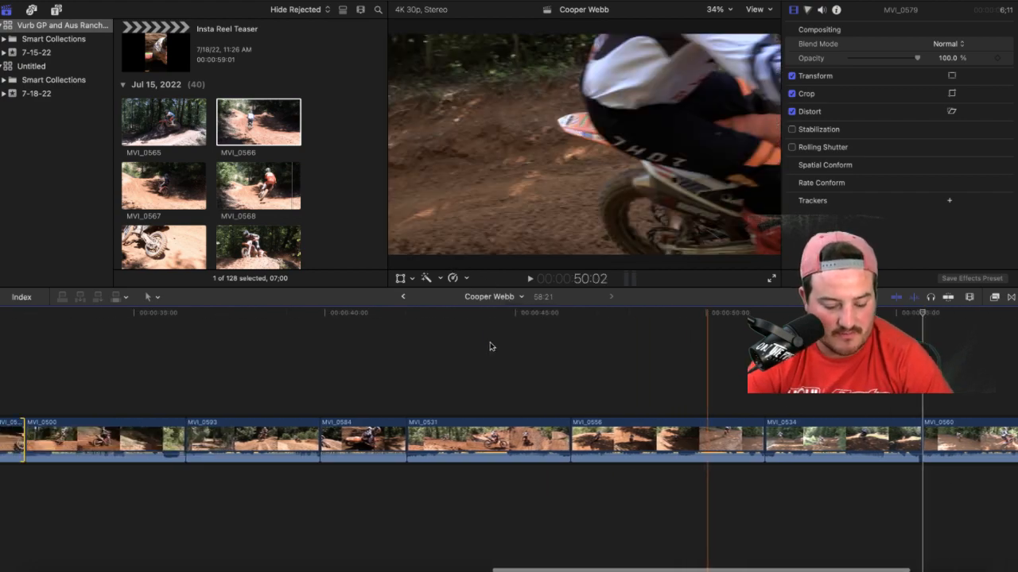
{"action": "scroll", "coordinate": [137, 382], "scroll_direction": "left", "scroll_amount": 4}
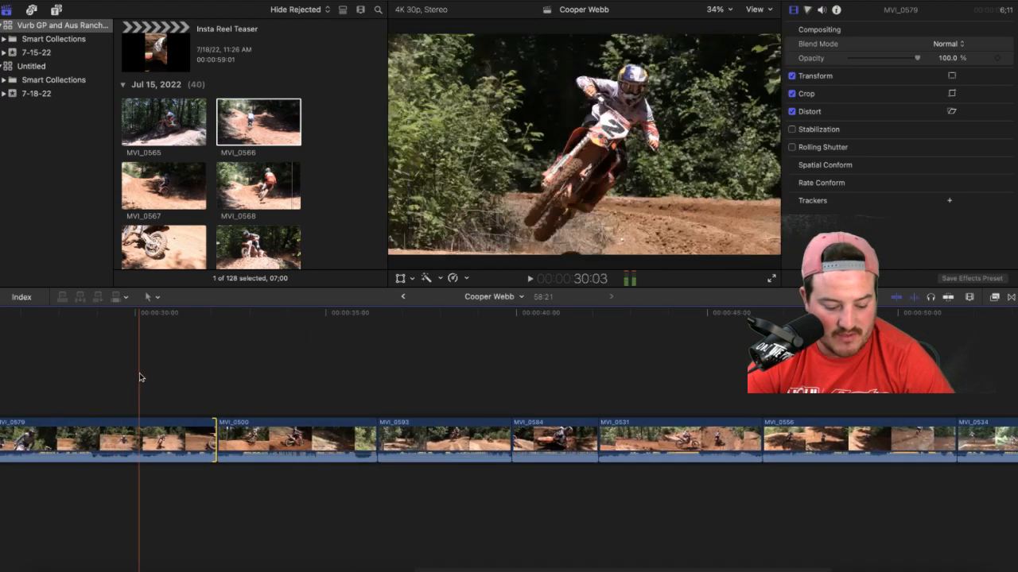
{"action": "key", "text": "space"}
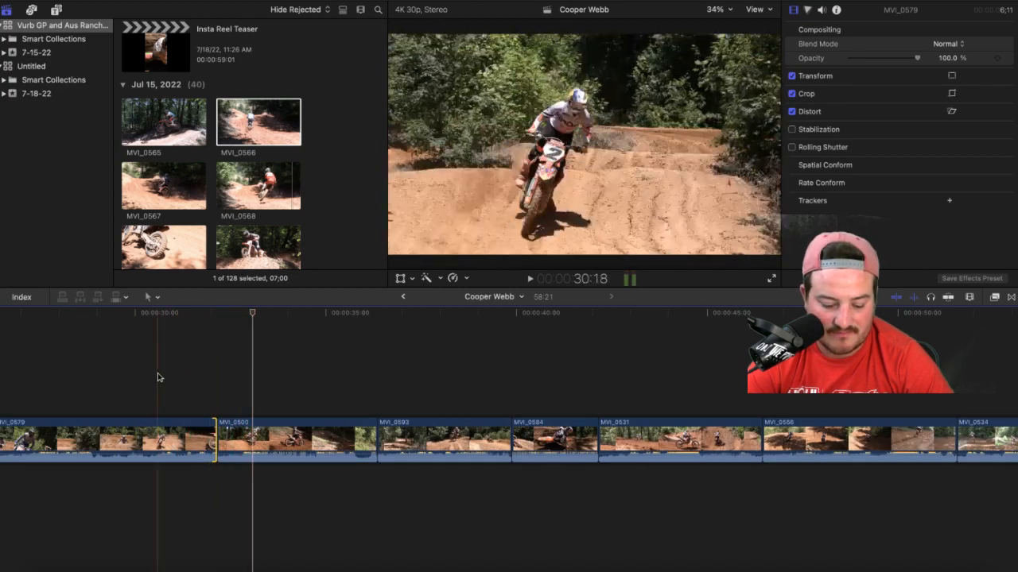
{"action": "left_click", "coordinate": [143, 377]}
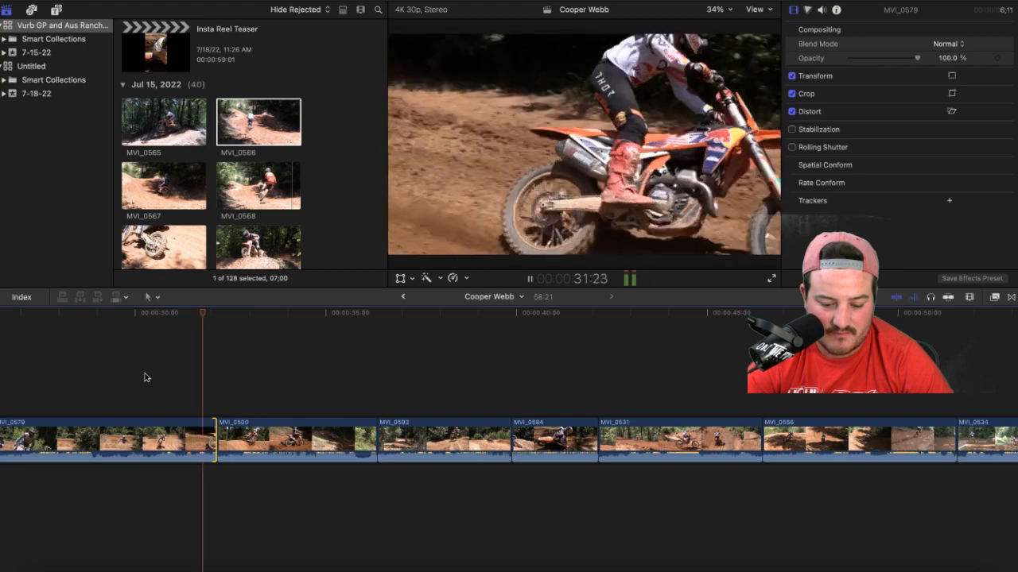
{"action": "key", "text": "space"}
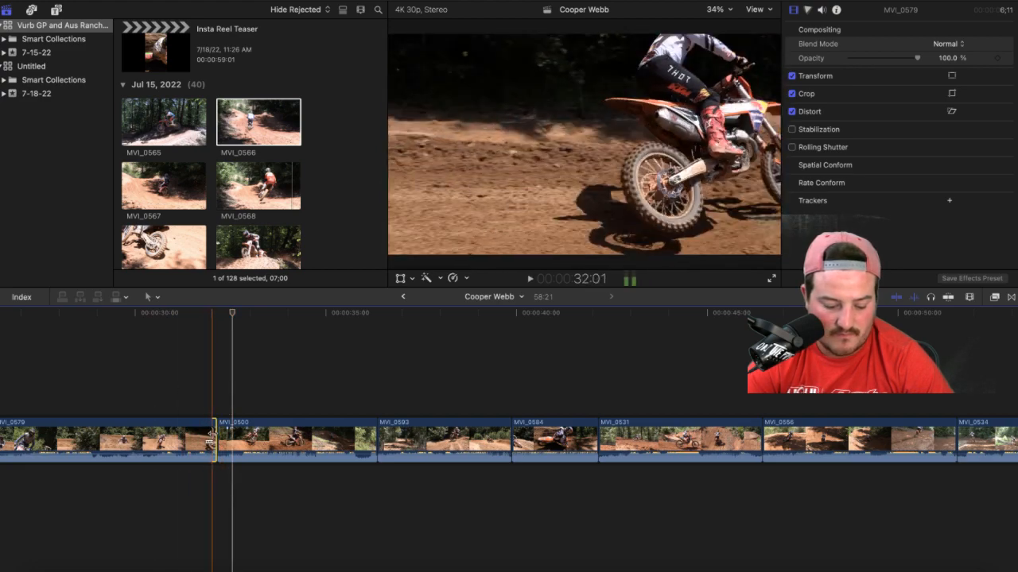
{"action": "left_click_drag", "start_coordinate": [211, 440], "coordinate": [221, 439]}
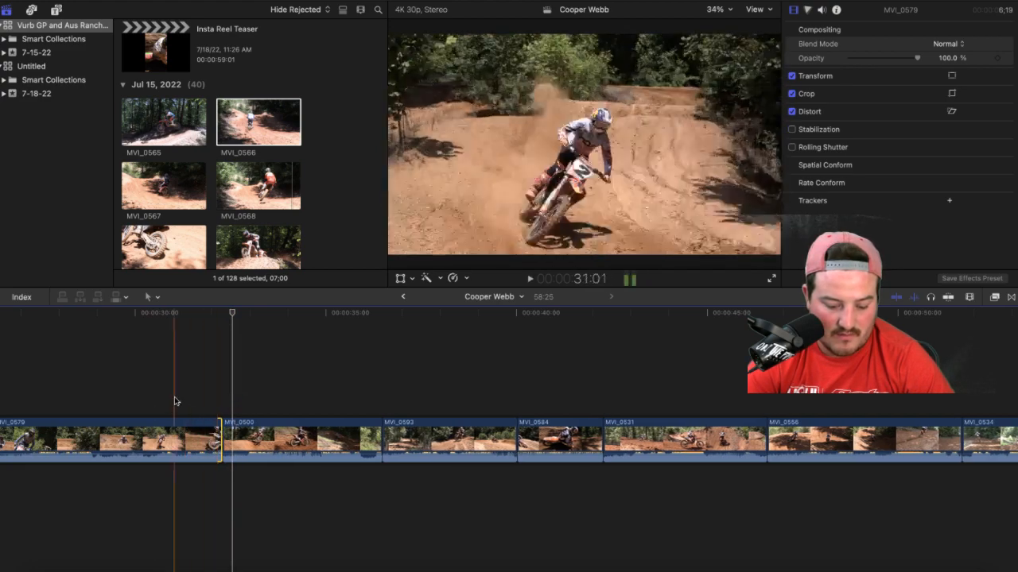
{"action": "key", "text": "space"}
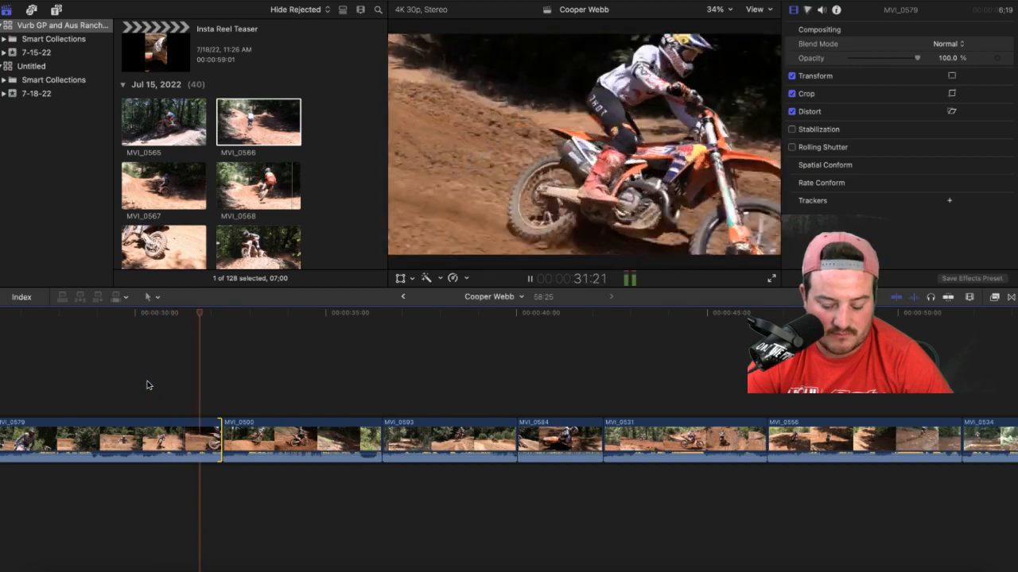
{"action": "key", "text": "space"}
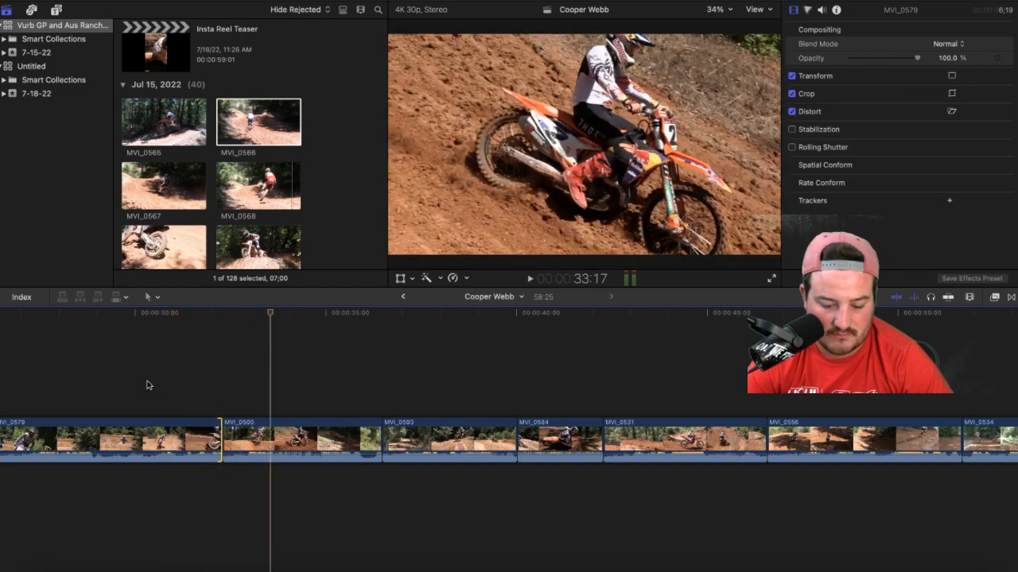
{"action": "key", "text": "space"}
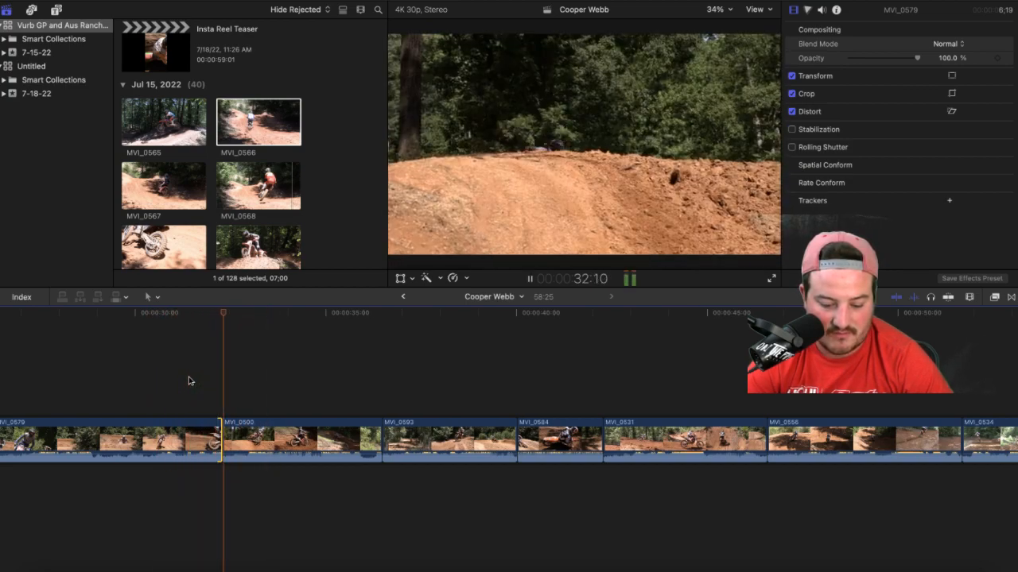
{"action": "key", "text": "space"}
Step: Trim 19 frames off the end of MVI_0579 and replay the cut into MVI_0500
{"action": "left_click_drag", "start_coordinate": [220, 439], "coordinate": [194, 441]}
{"action": "key", "text": "space"}
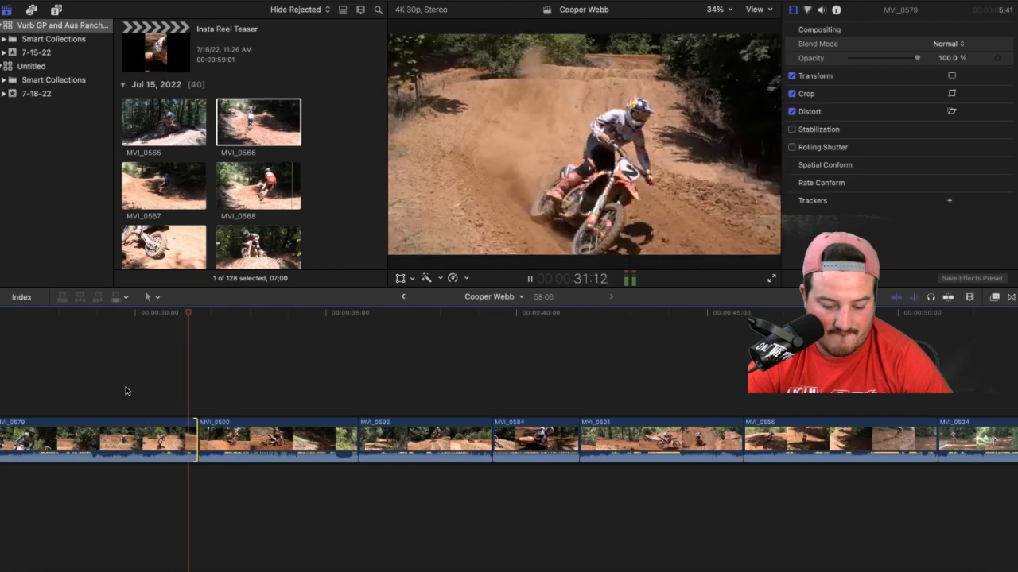
{"action": "key", "text": "space"}
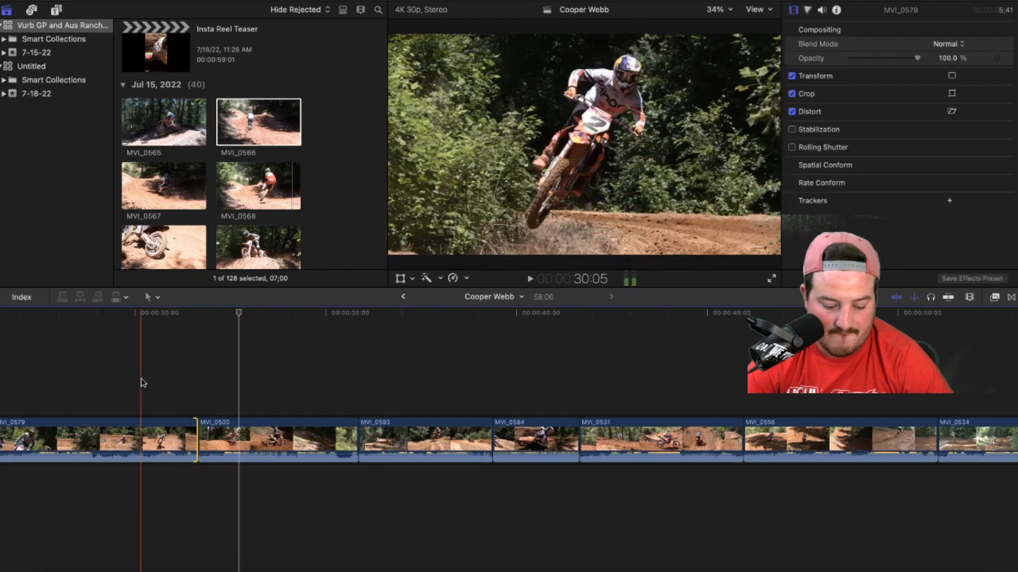
{"action": "key", "text": "space"}
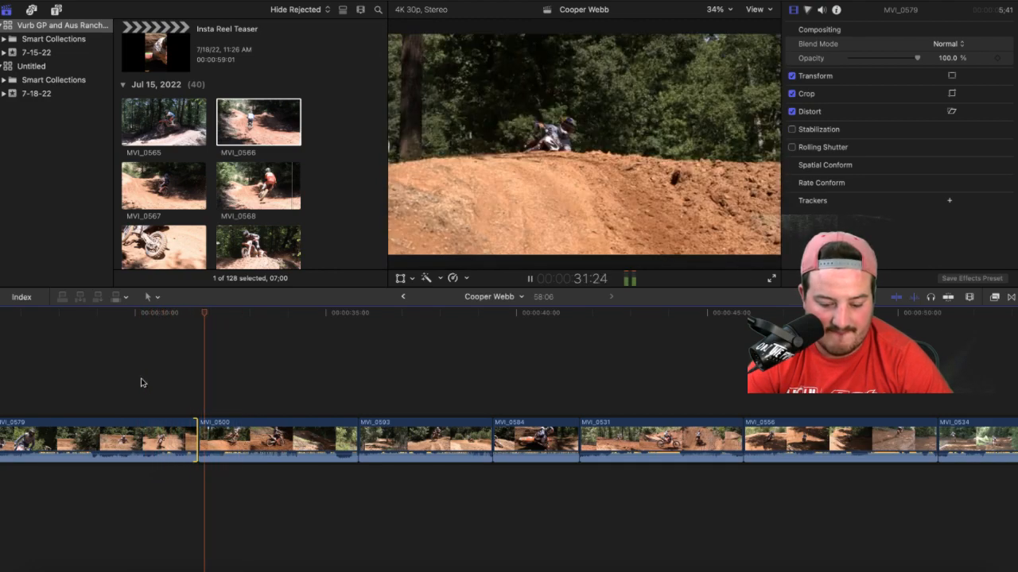
Step: Extend the end of MVI_0579 by three frames and replay the cut into MVI_0500
{"action": "left_click_drag", "start_coordinate": [192, 436], "coordinate": [196, 437]}
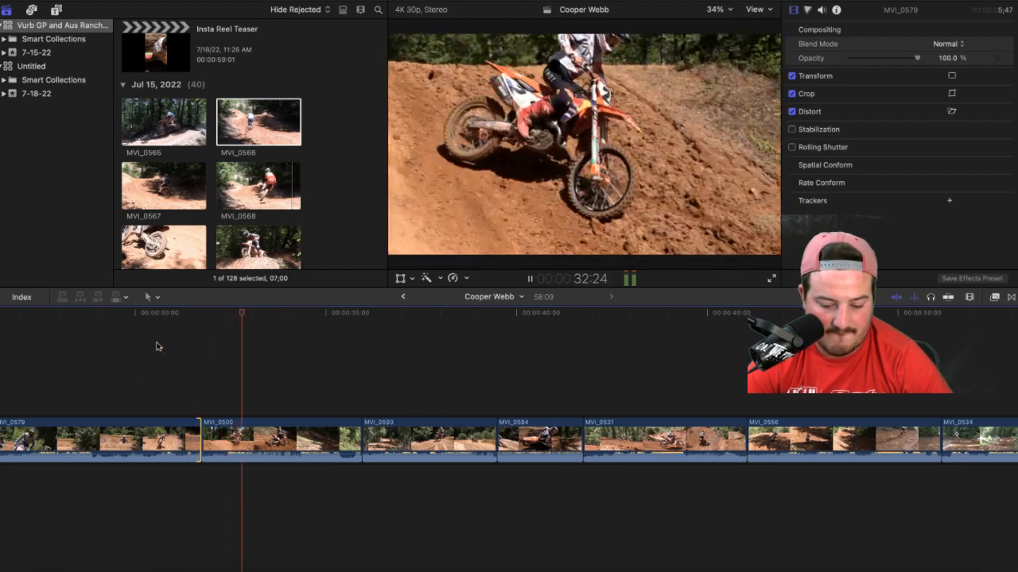
{"action": "key", "text": "space"}
{"action": "key", "text": "space"}
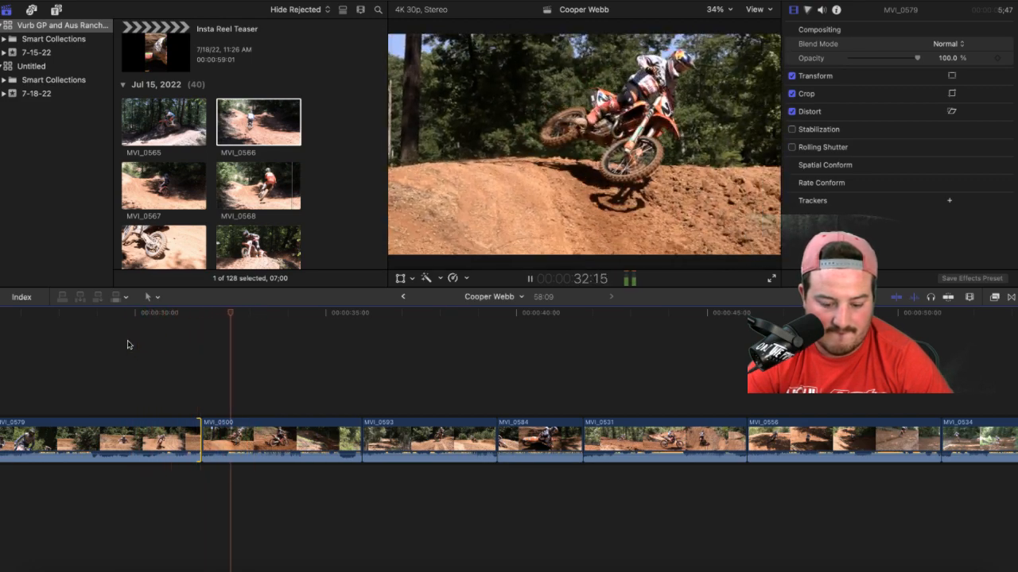
{"action": "left_click", "coordinate": [81, 344]}
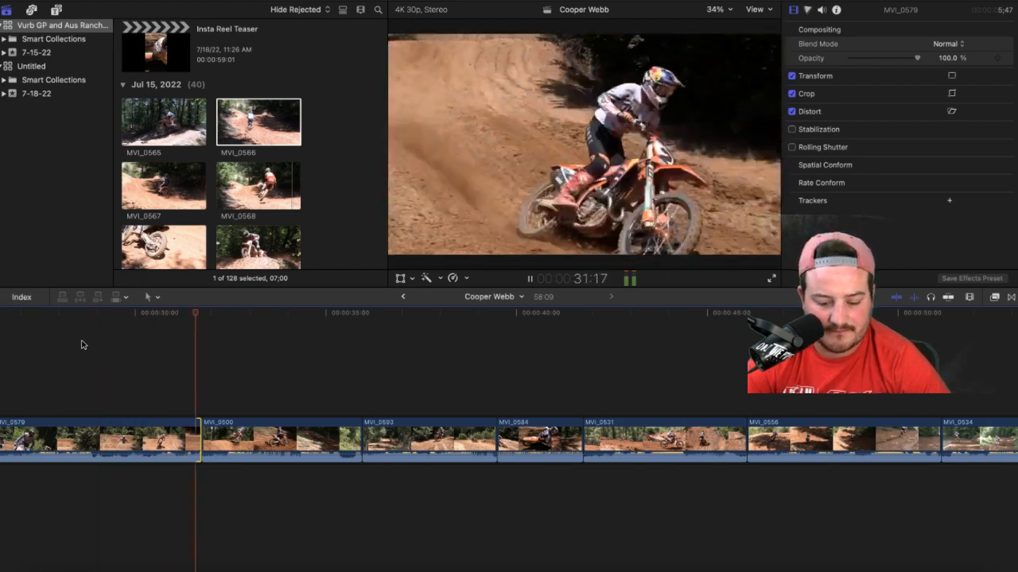
{"action": "key", "text": "space"}
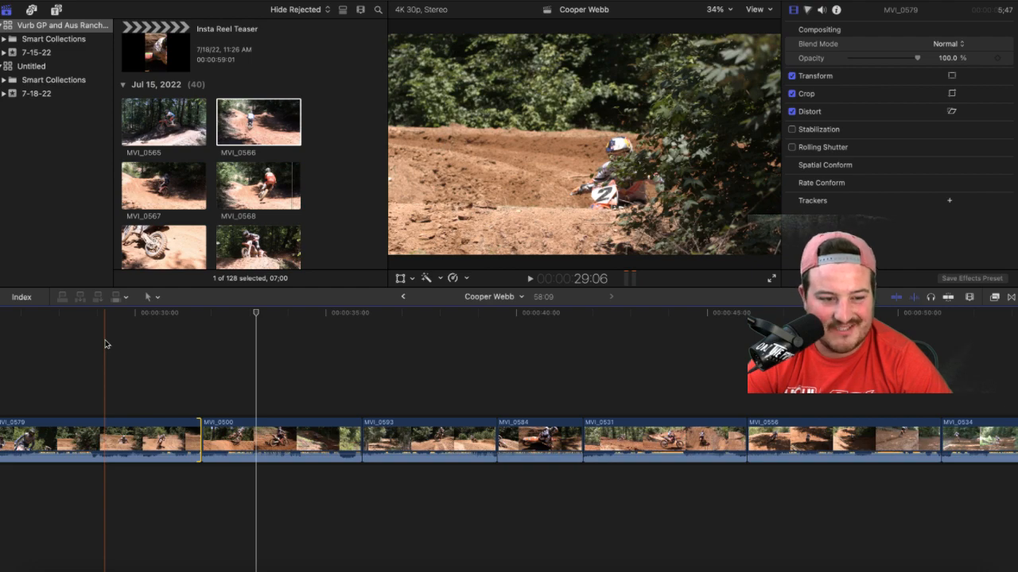
{"action": "key", "text": "space"}
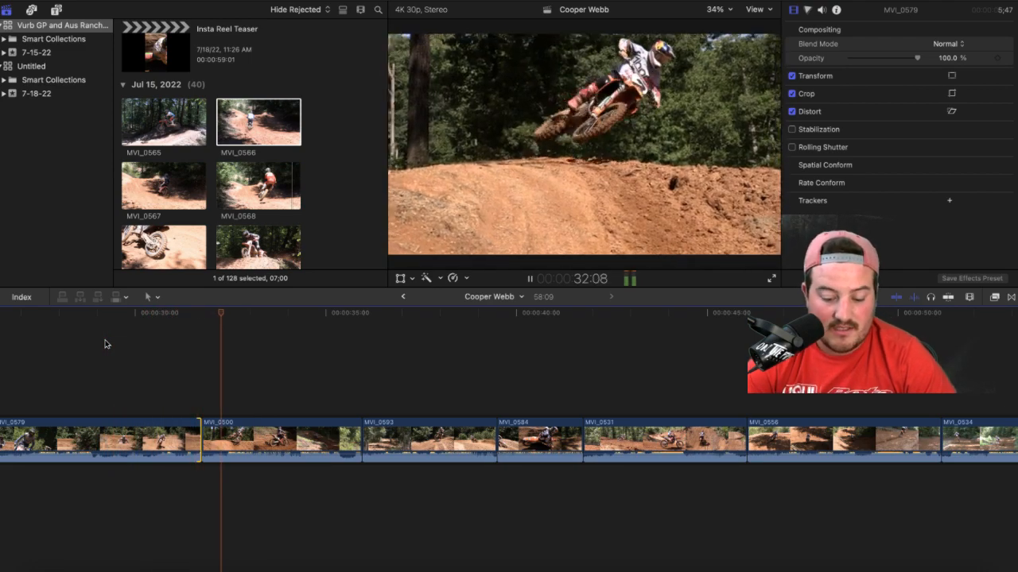
{"action": "key", "text": "space"}
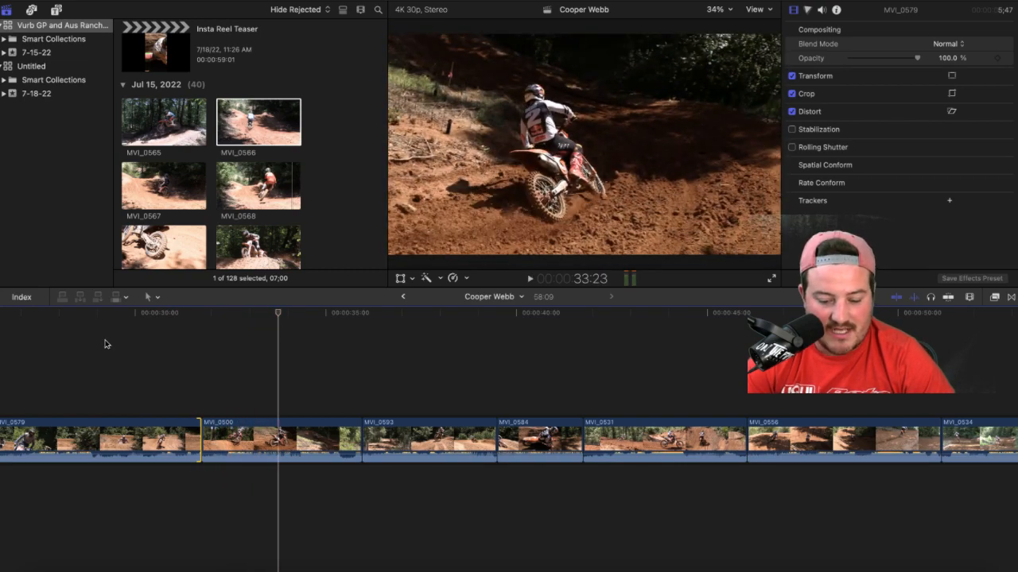
Step: Play the whole Cooper Webb project full screen from its beginning to review the rough cut
{"action": "scroll", "coordinate": [105, 344], "scroll_direction": "left", "scroll_amount": 15}
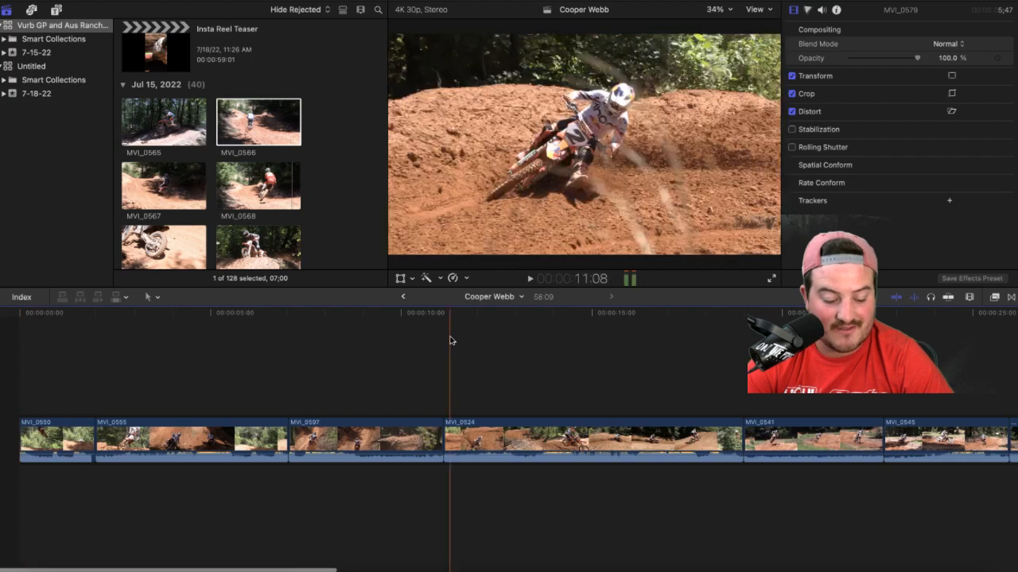
{"action": "key", "text": "Home"}
{"action": "key", "text": "space"}
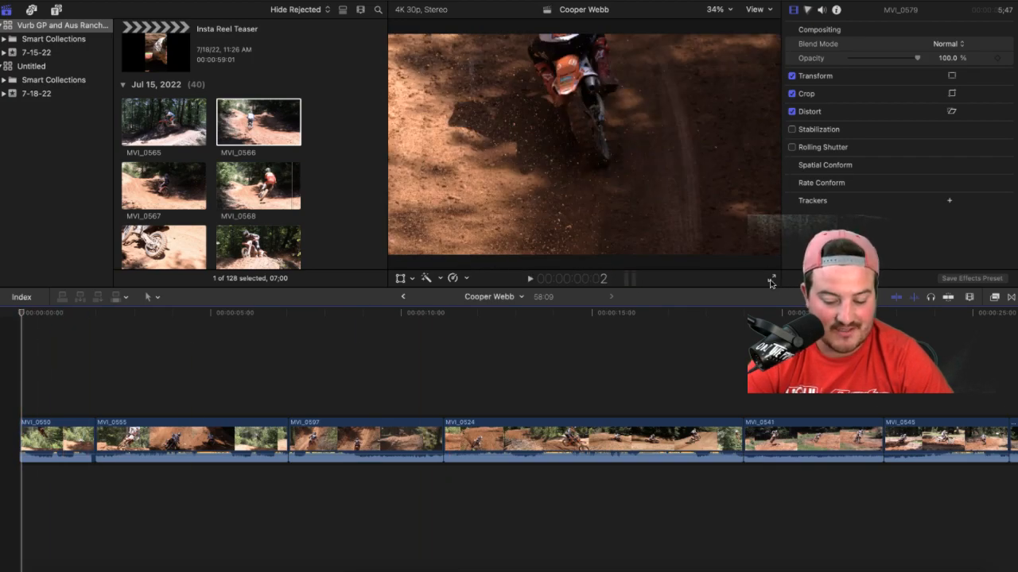
{"action": "left_click", "coordinate": [771, 281]}
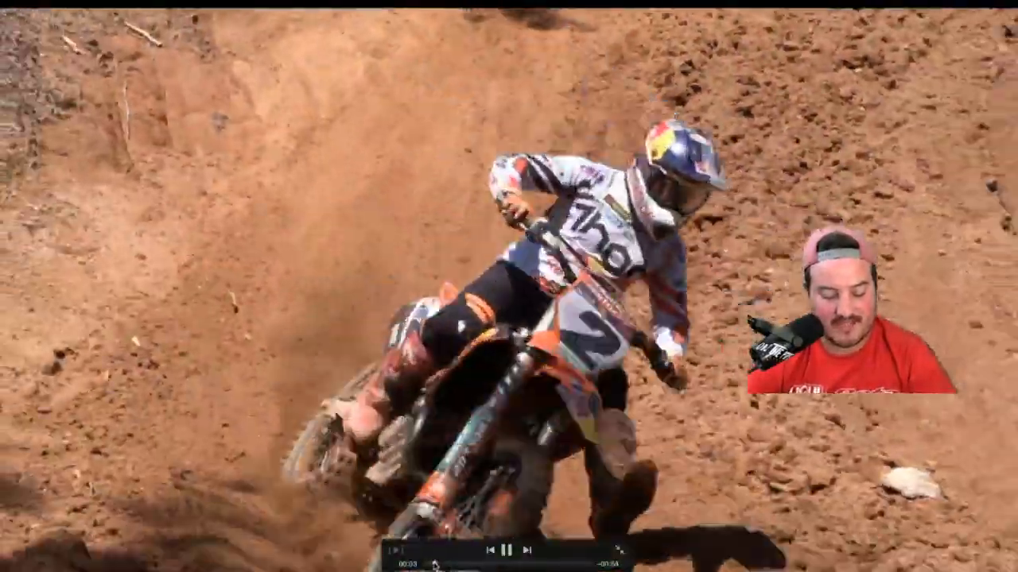
{"action": "left_click_drag", "start_coordinate": [433, 565], "coordinate": [402, 563]}
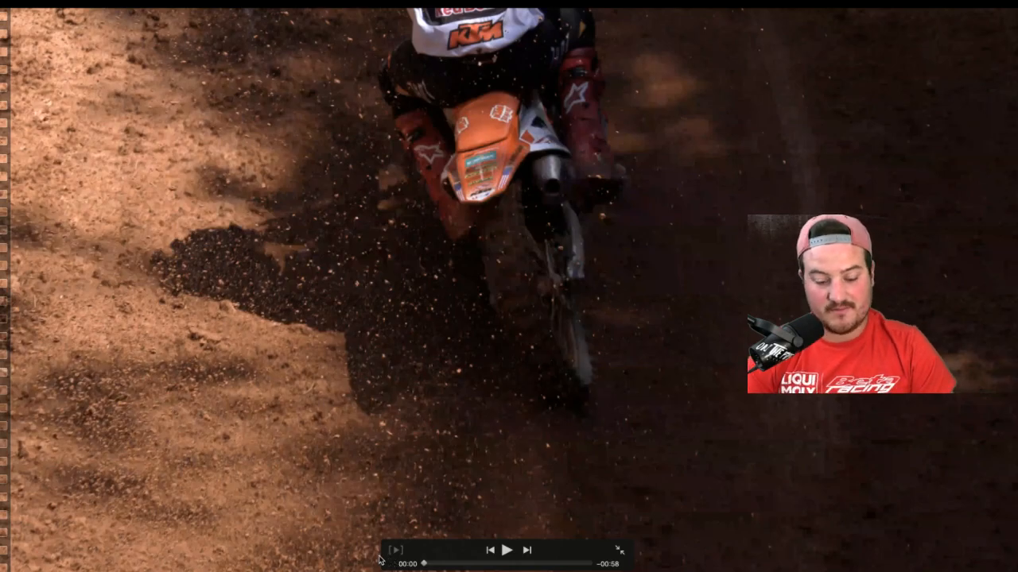
{"action": "key", "text": "space"}
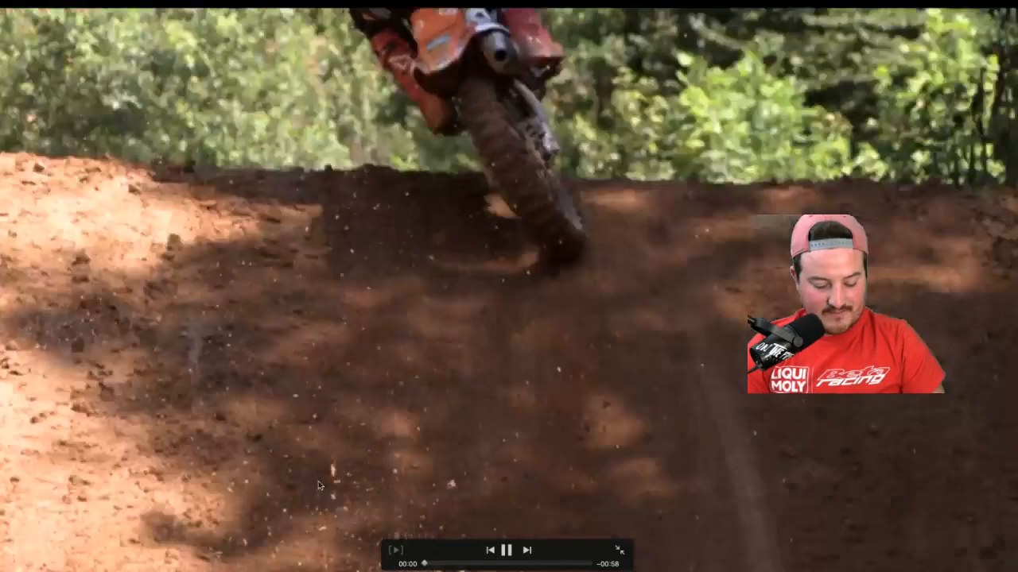
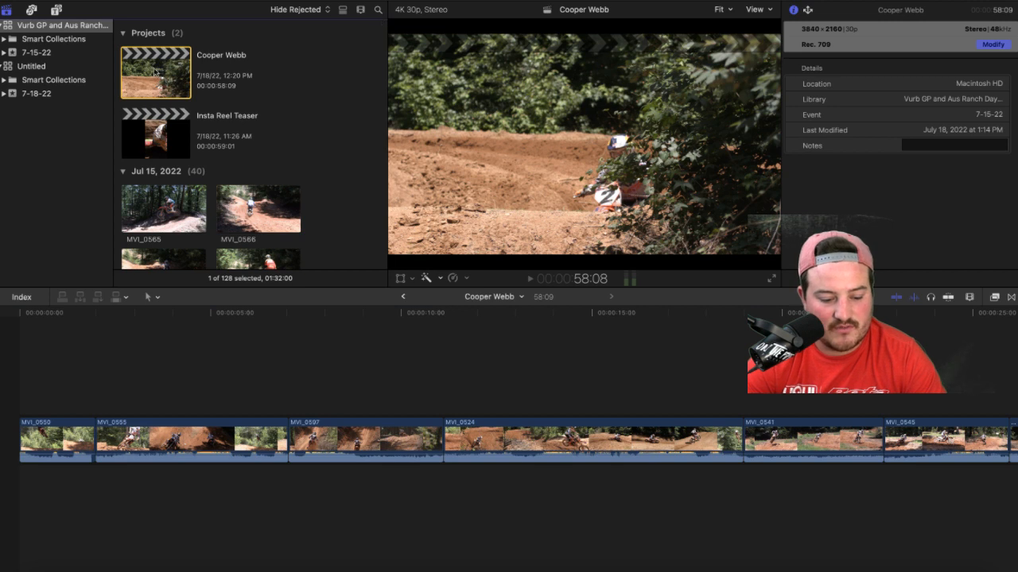
Step: Duplicate the Cooper Webb project with custom settings, choosing the Vertical video format at 2160x3840 resolution
{"action": "right_click", "coordinate": [160, 70]}
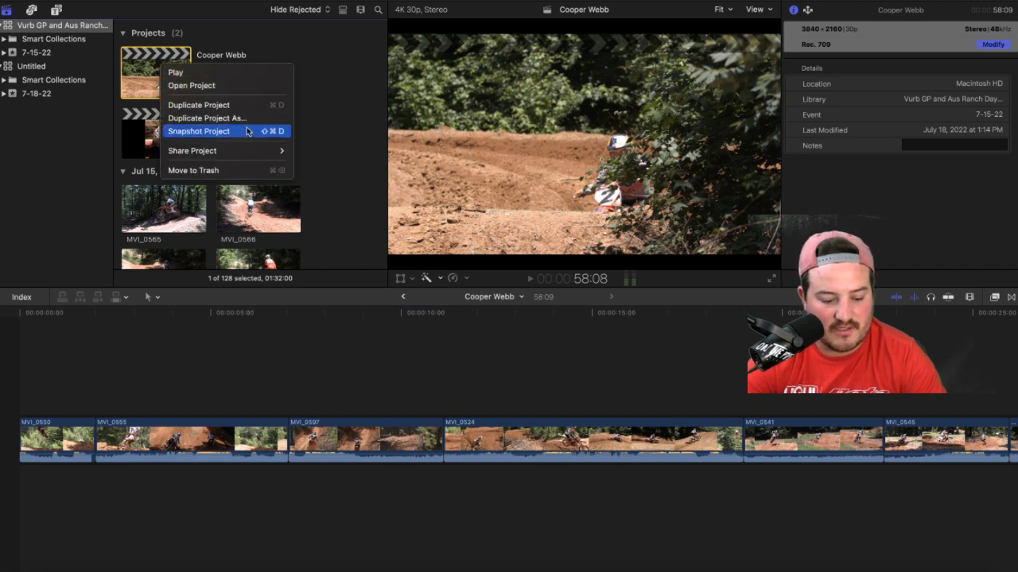
{"action": "mouse_move", "coordinate": [244, 153]}
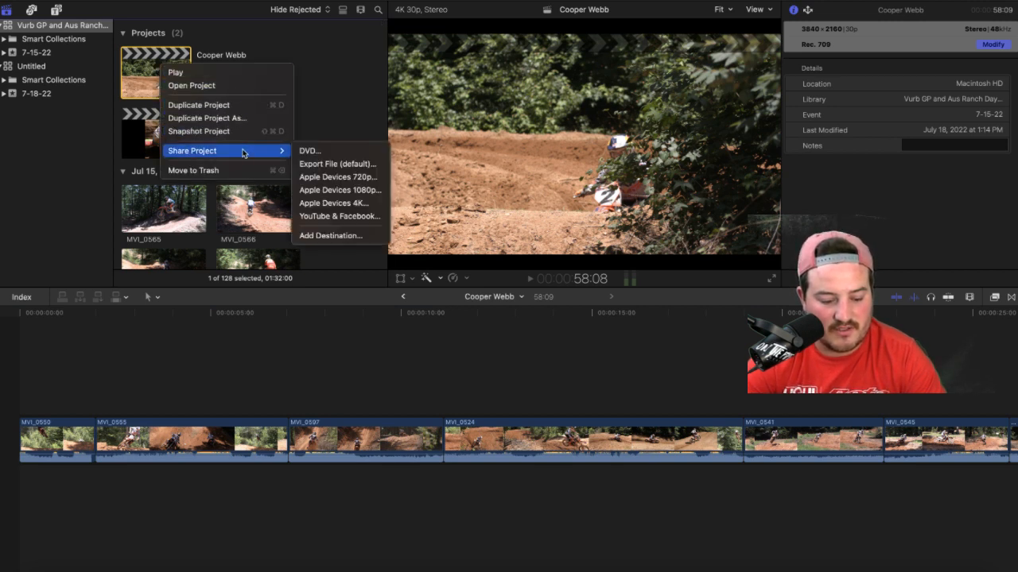
{"action": "left_click", "coordinate": [214, 118]}
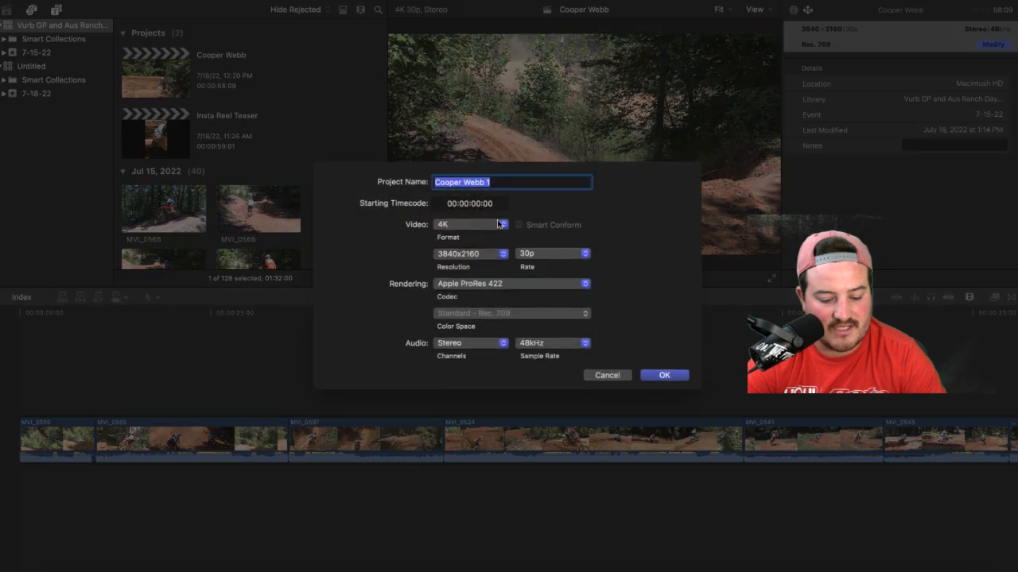
{"action": "left_click", "coordinate": [499, 228]}
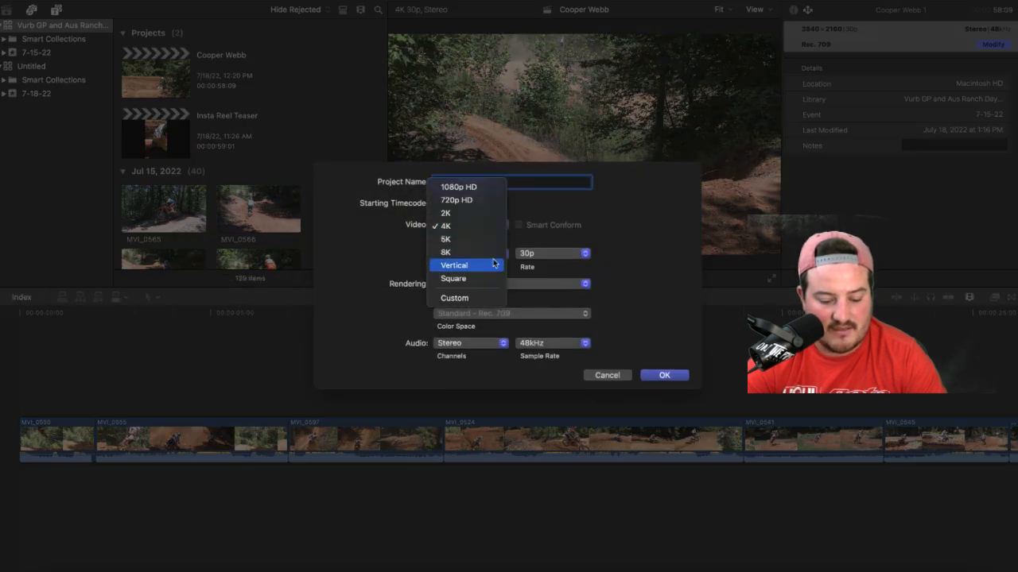
{"action": "left_click", "coordinate": [489, 267]}
{"action": "left_click", "coordinate": [496, 254]}
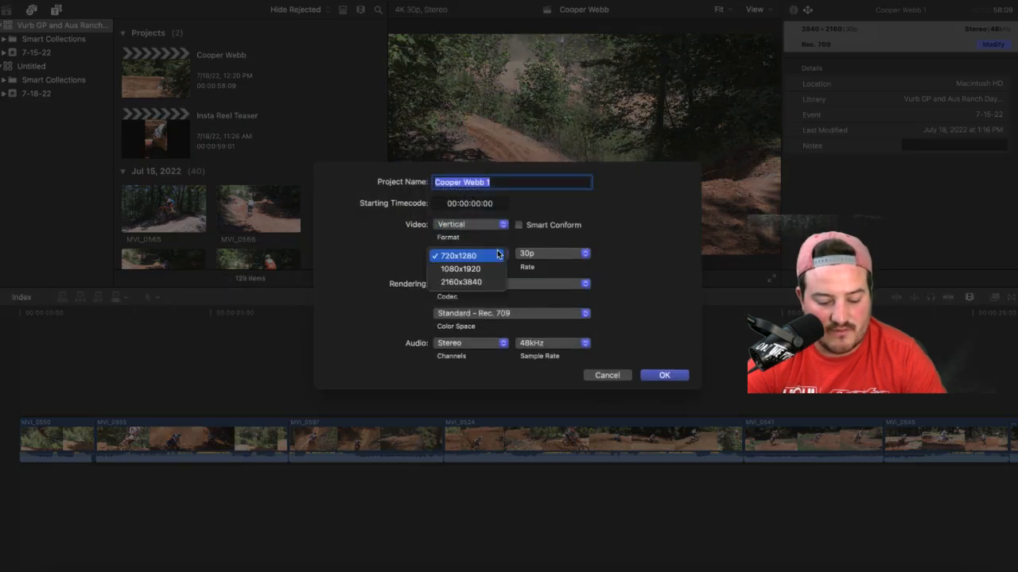
{"action": "left_click", "coordinate": [468, 282]}
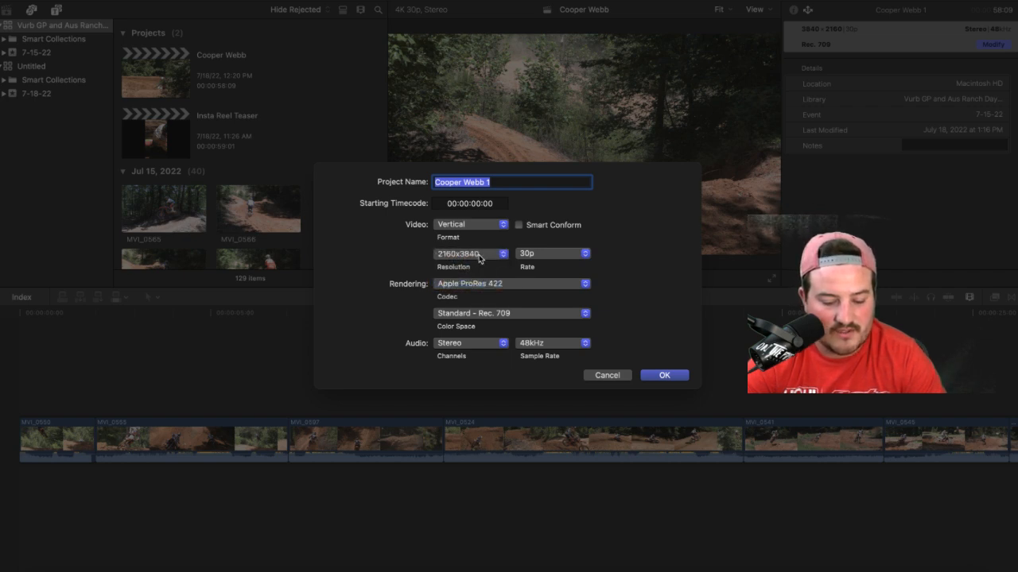
{"action": "left_click", "coordinate": [479, 256]}
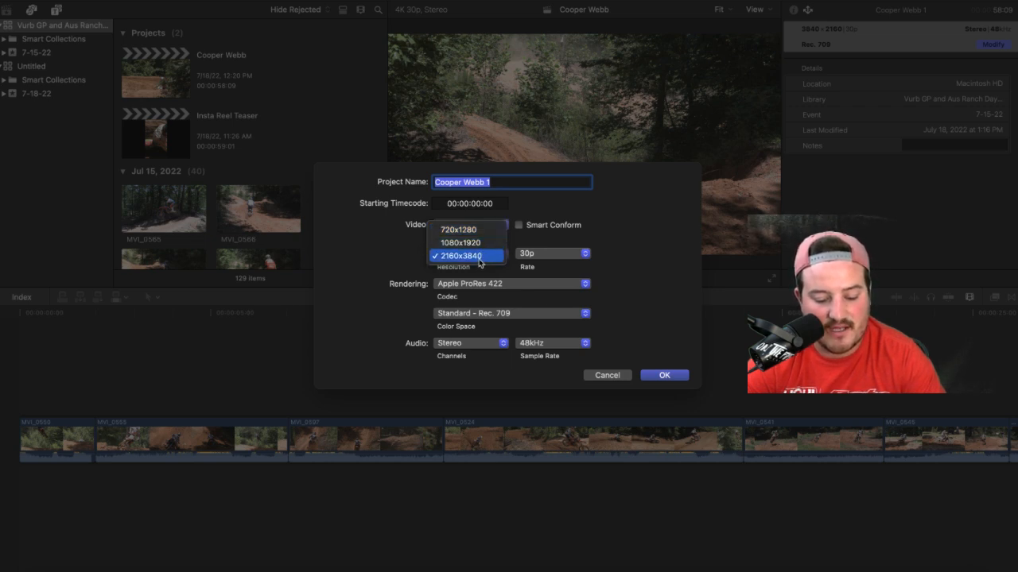
{"action": "left_click", "coordinate": [479, 256]}
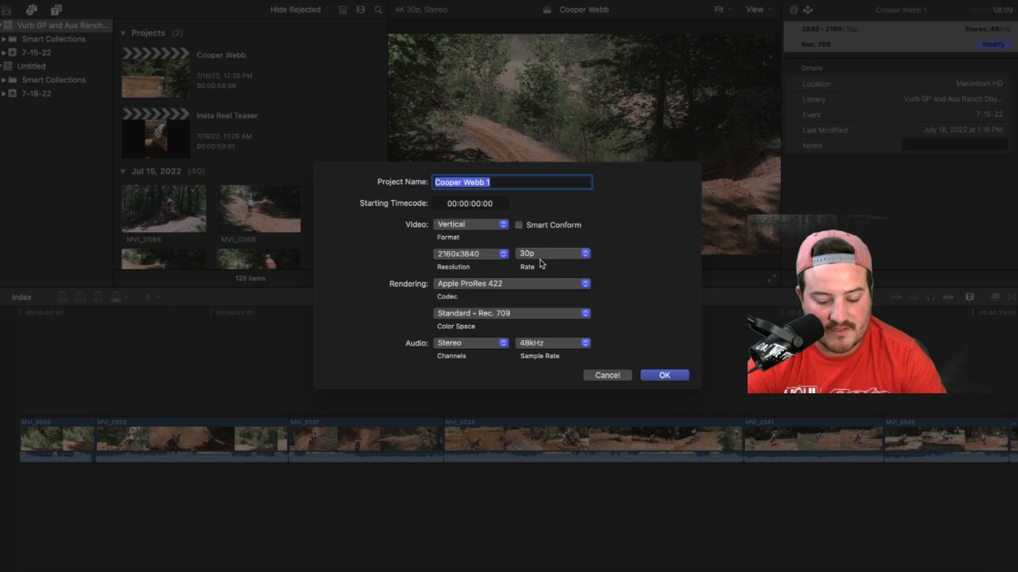
Step: Name the duplicate project Cooper Webb Vert and create it without Smart Conform
{"action": "left_click", "coordinate": [520, 183]}
{"action": "key", "text": "BackSpace"}
{"action": "key", "text": "BackSpace"}
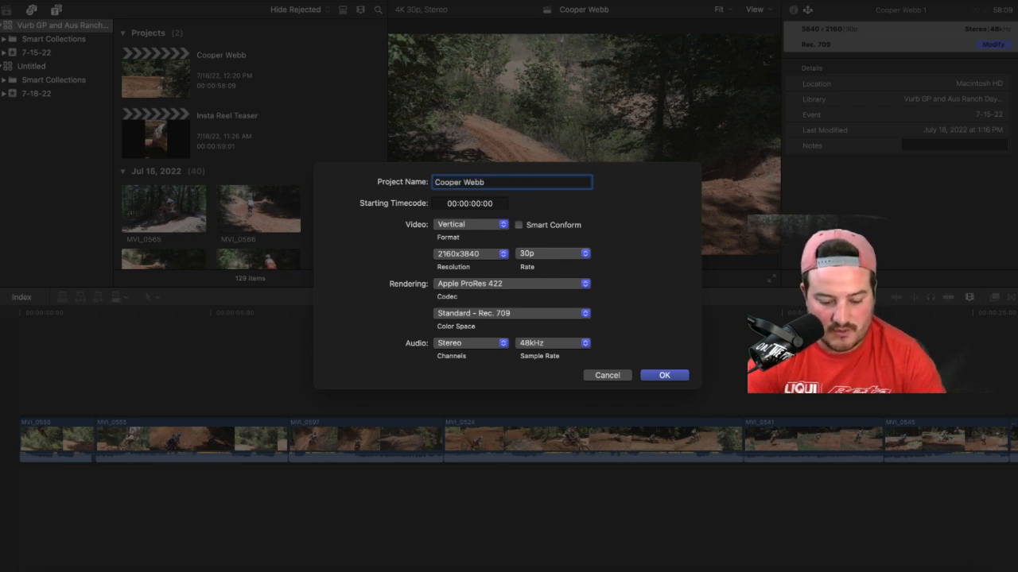
{"action": "type", "text": "Vert"}
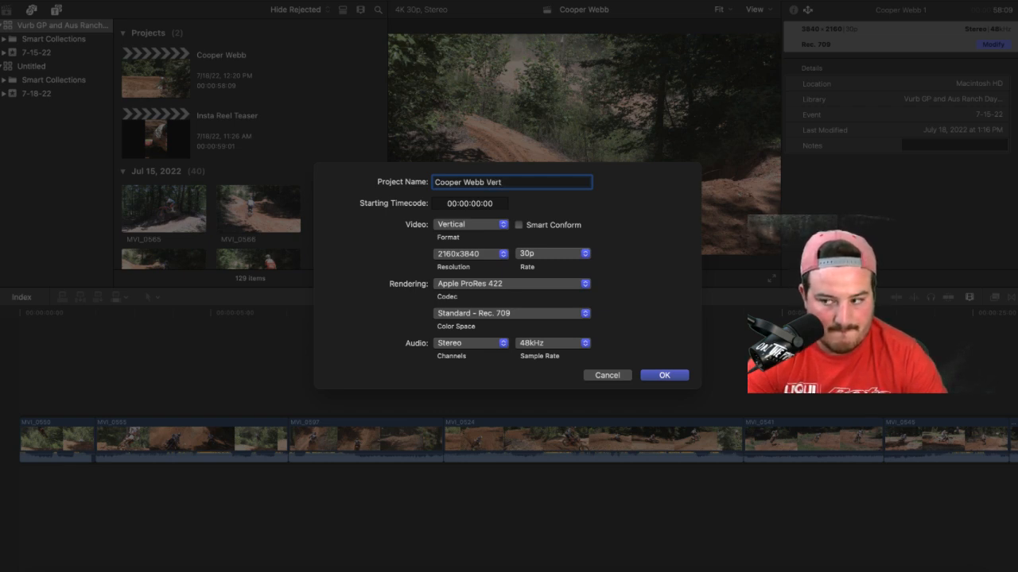
{"action": "left_click", "coordinate": [665, 376]}
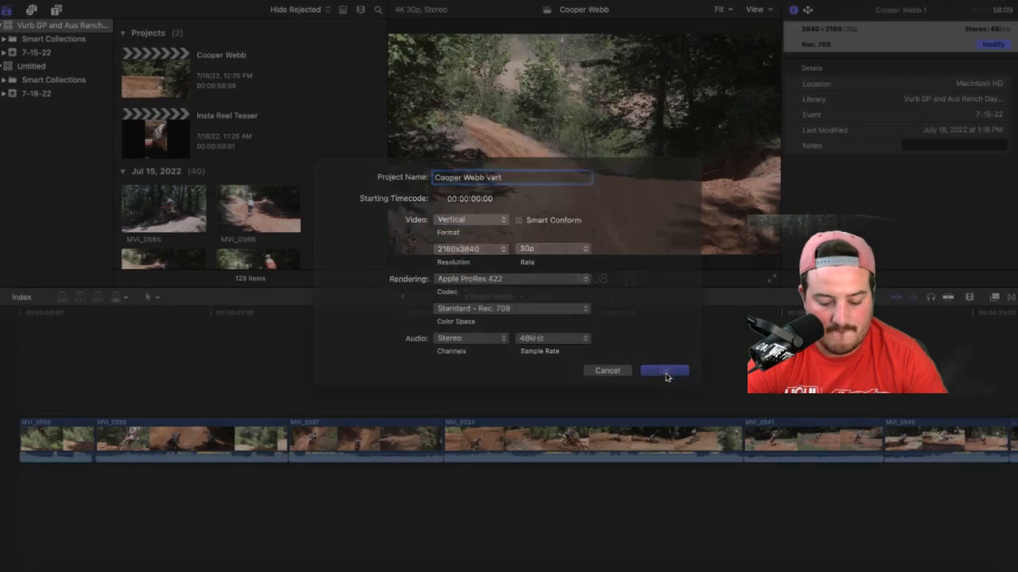
Step: Open the Cooper Webb Vert project to check its framing, and move that project to the trash
{"action": "scroll", "coordinate": [235, 191], "scroll_direction": "down", "scroll_amount": 10}
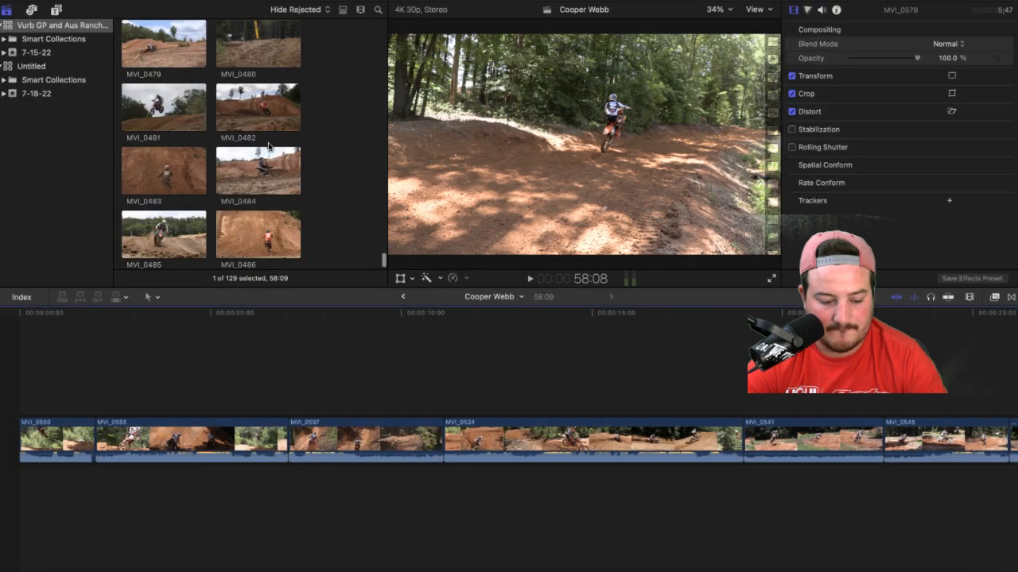
{"action": "scroll", "coordinate": [234, 191], "scroll_direction": "up", "scroll_amount": 10}
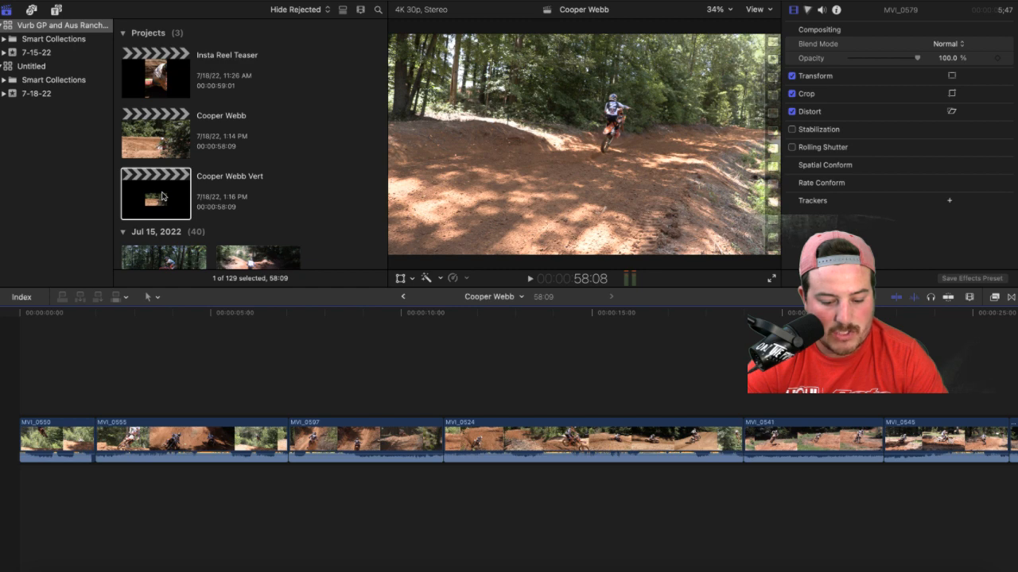
{"action": "double_click", "coordinate": [161, 196]}
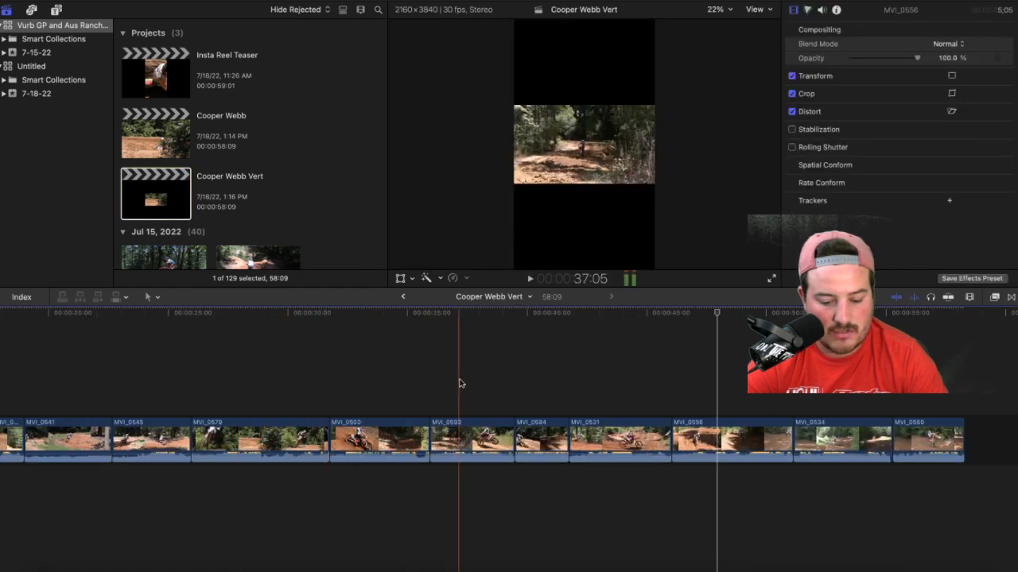
{"action": "right_click", "coordinate": [170, 203]}
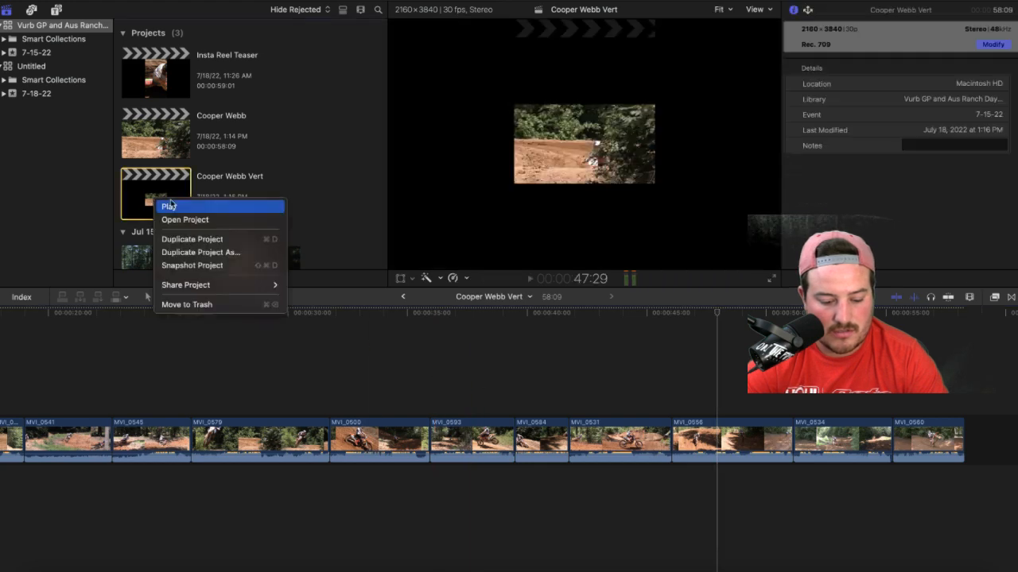
{"action": "left_click", "coordinate": [227, 307]}
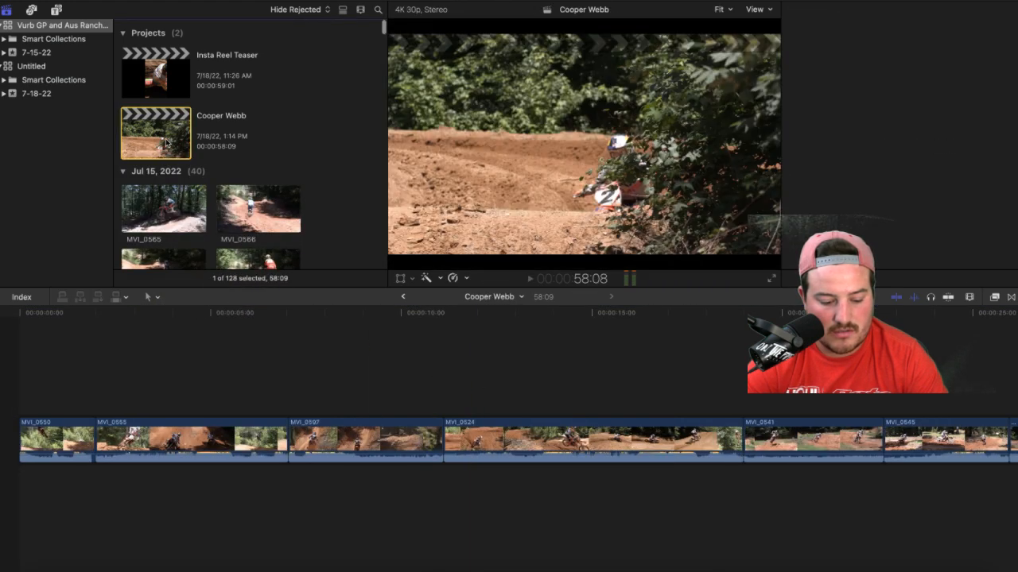
{"action": "right_click", "coordinate": [166, 143]}
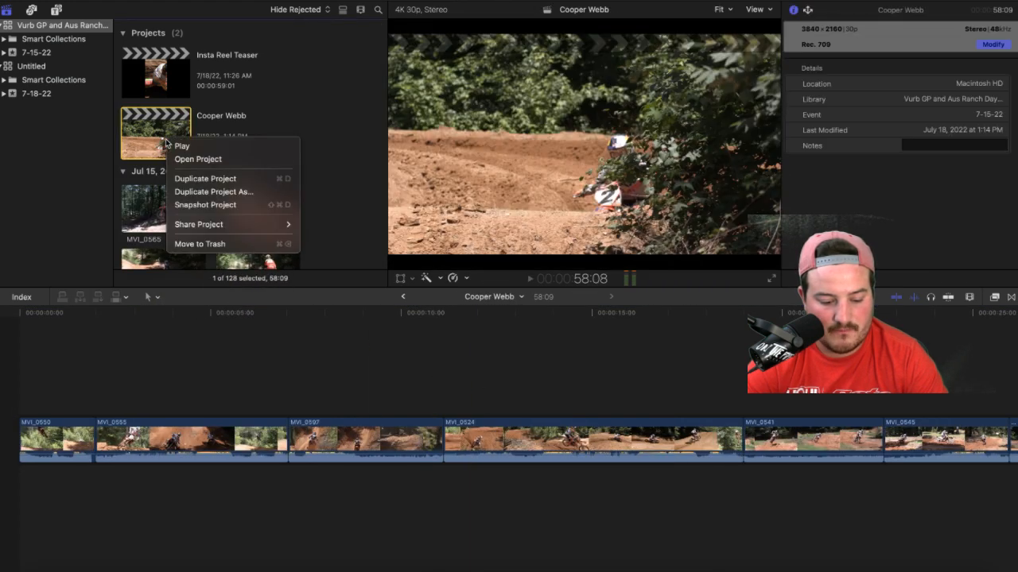
{"action": "left_click", "coordinate": [332, 381]}
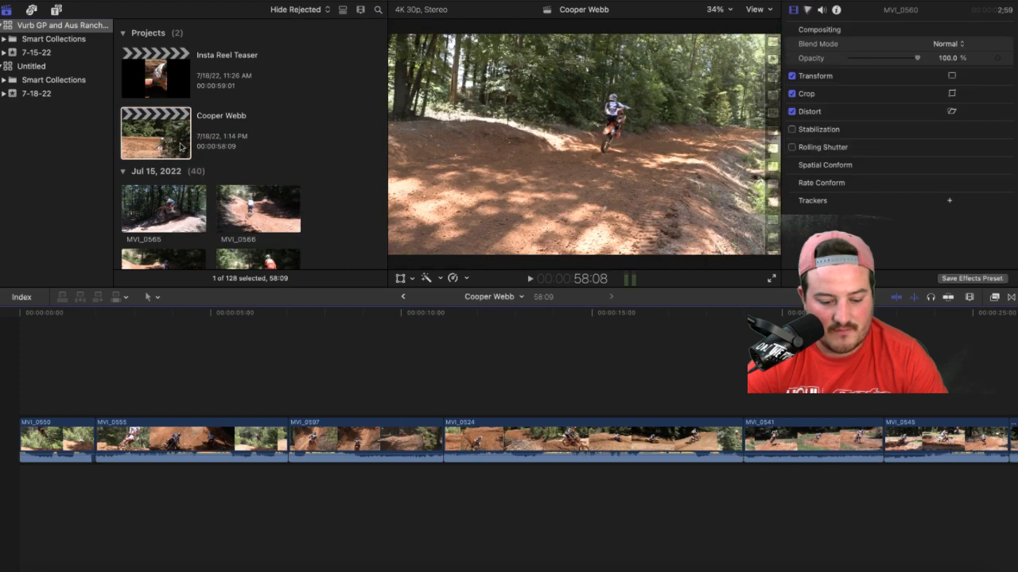
{"action": "left_click", "coordinate": [157, 145]}
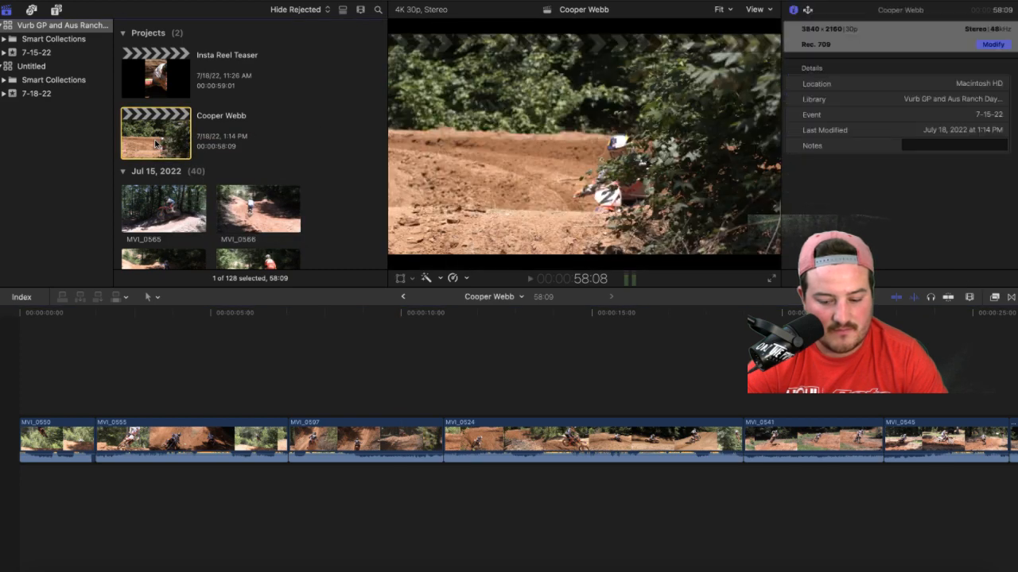
{"action": "left_click", "coordinate": [994, 45]}
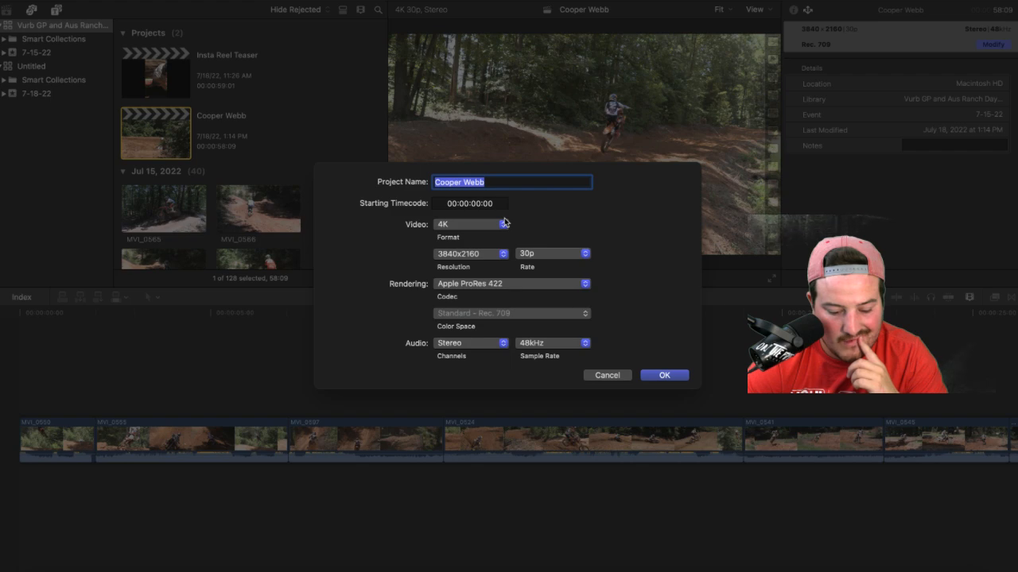
{"action": "left_click", "coordinate": [614, 375]}
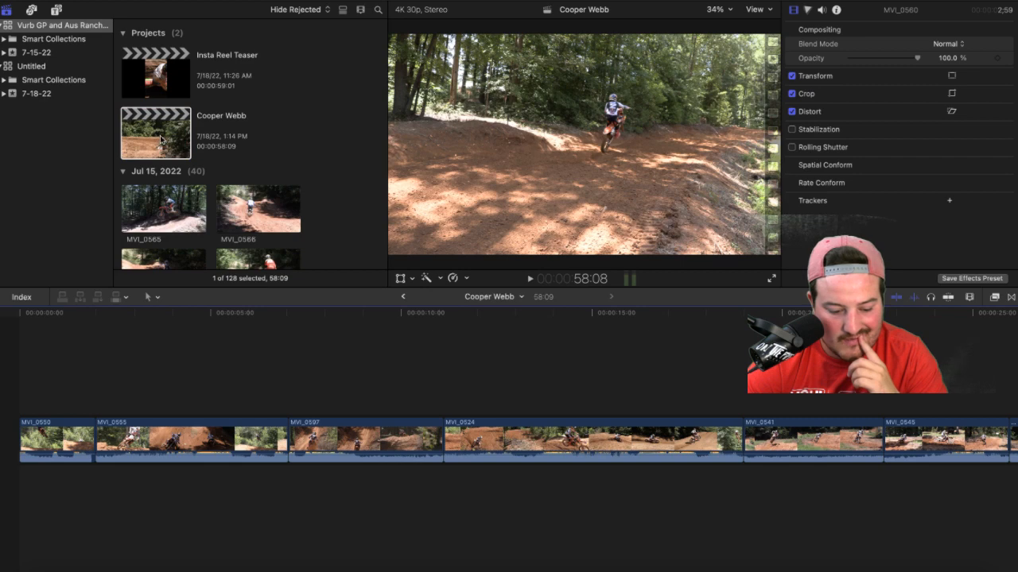
Step: Duplicate the Cooper Webb project with custom settings, using the Vertical format at 2160x3840 with Smart Conform enabled
{"action": "right_click", "coordinate": [163, 137]}
{"action": "left_click", "coordinate": [200, 176]}
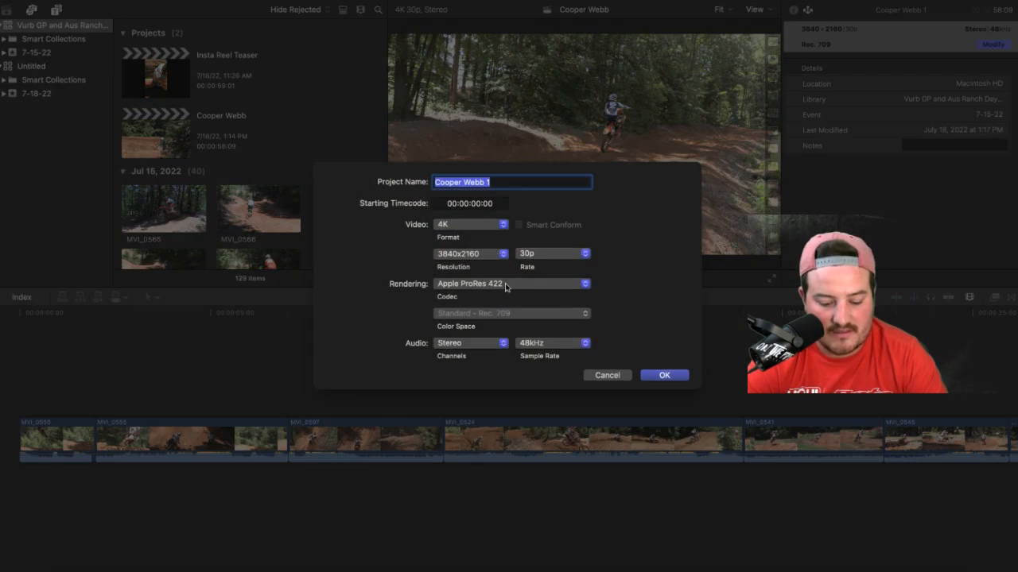
{"action": "left_click", "coordinate": [499, 232]}
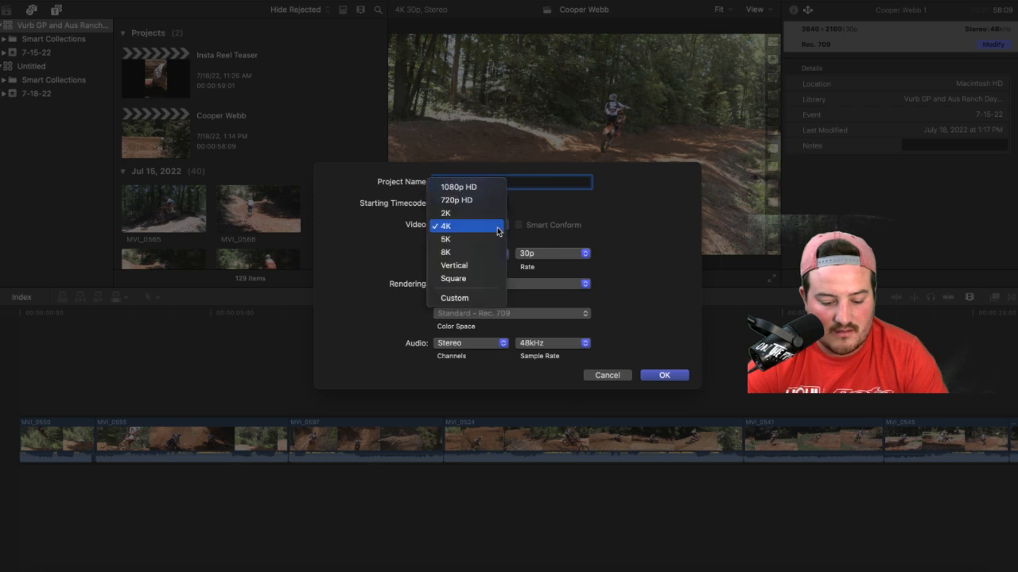
{"action": "left_click", "coordinate": [483, 265]}
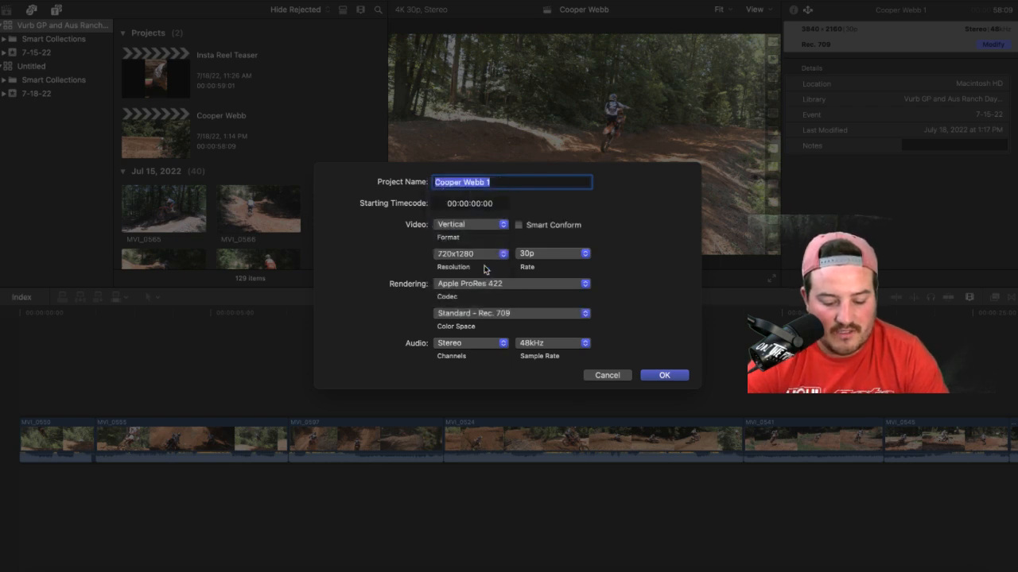
{"action": "left_click", "coordinate": [505, 257]}
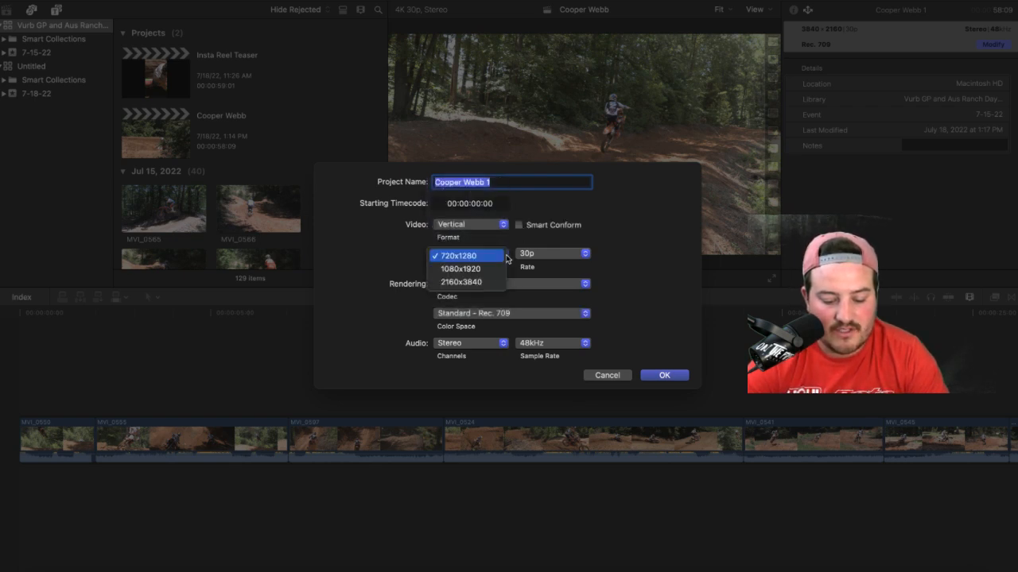
{"action": "left_click", "coordinate": [465, 283]}
{"action": "left_click", "coordinate": [518, 225]}
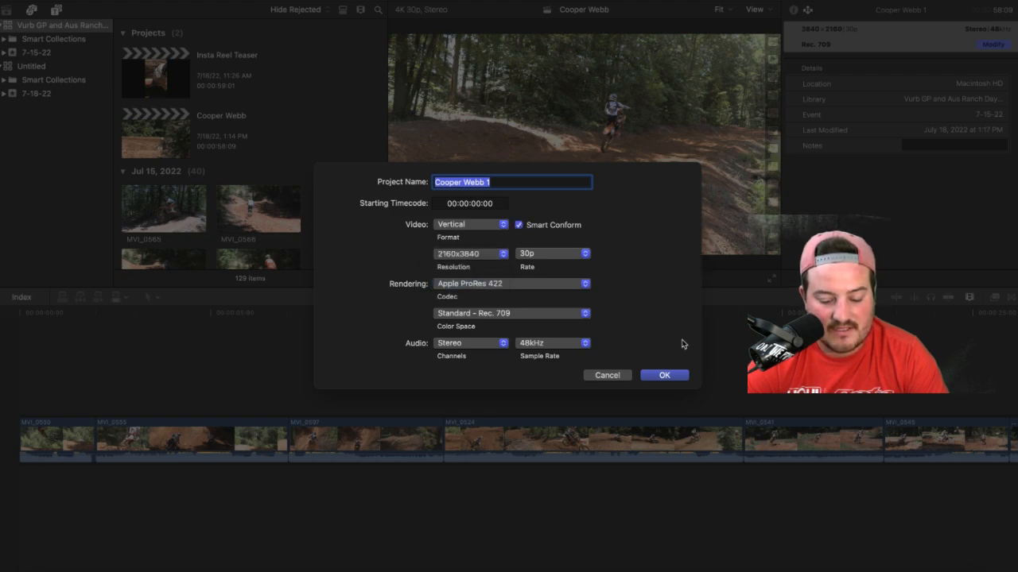
{"action": "left_click", "coordinate": [682, 375]}
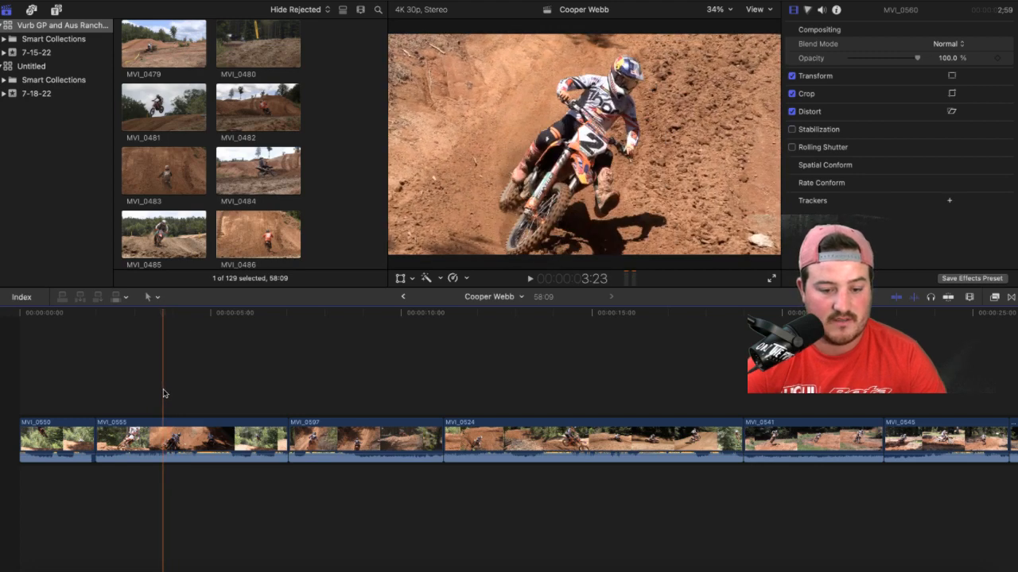
Step: Open the vertical Cooper Webb 1 project and review its reframed clips full screen
{"action": "left_click", "coordinate": [164, 390]}
{"action": "left_click", "coordinate": [169, 446]}
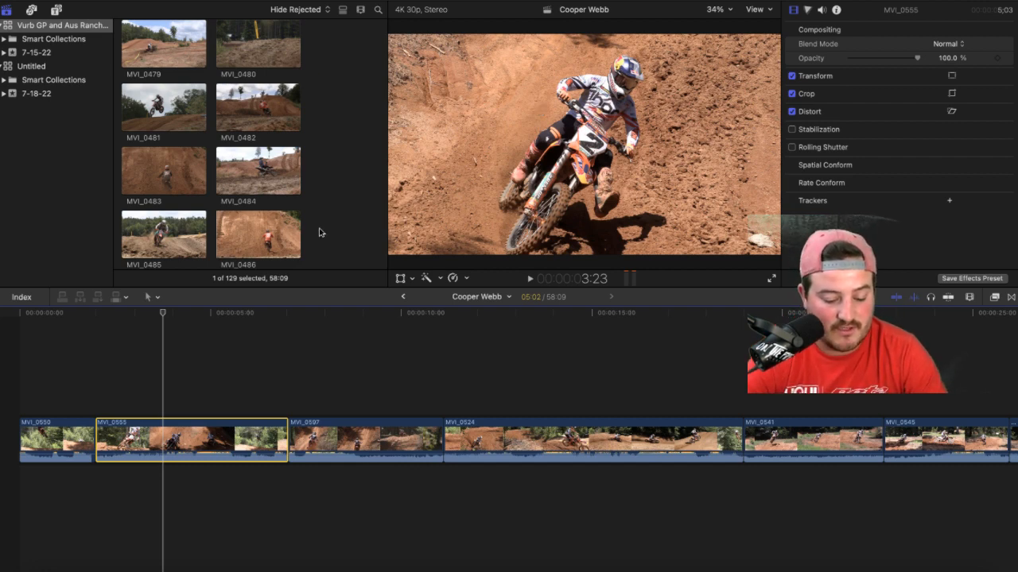
{"action": "scroll", "coordinate": [256, 199], "scroll_direction": "up", "scroll_amount": 15}
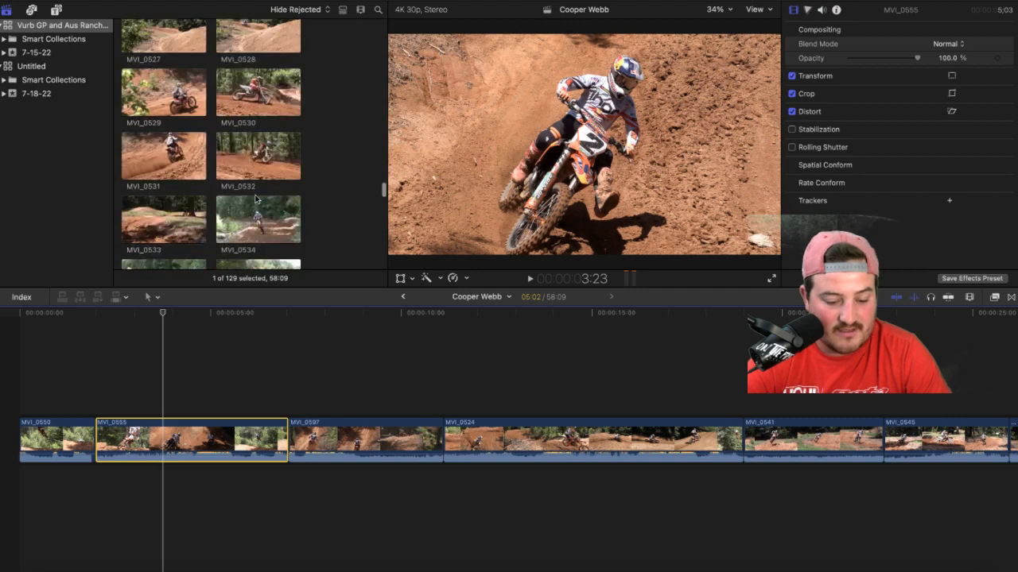
{"action": "scroll", "coordinate": [255, 199], "scroll_direction": "down", "scroll_amount": 1}
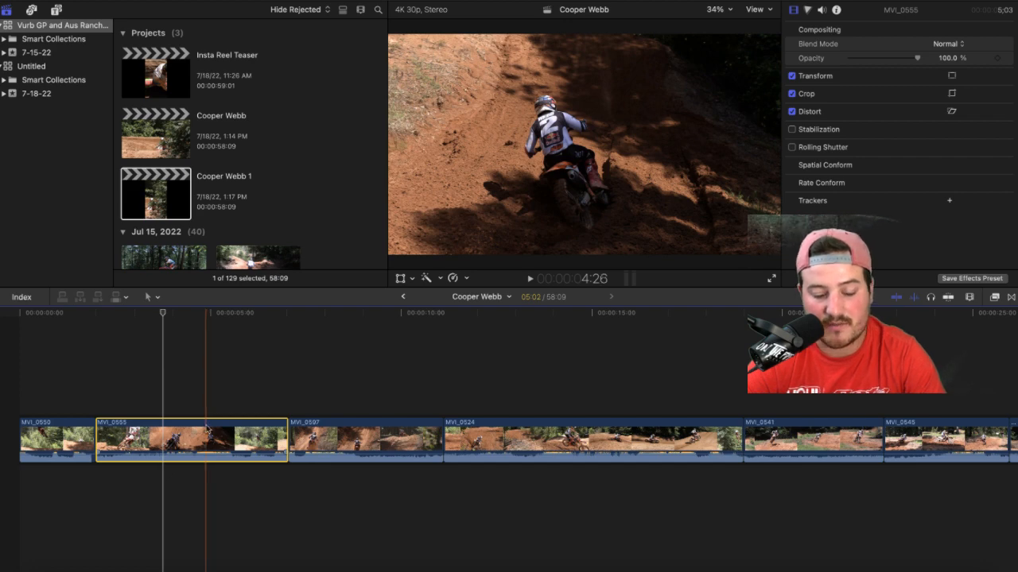
{"action": "left_click", "coordinate": [158, 202]}
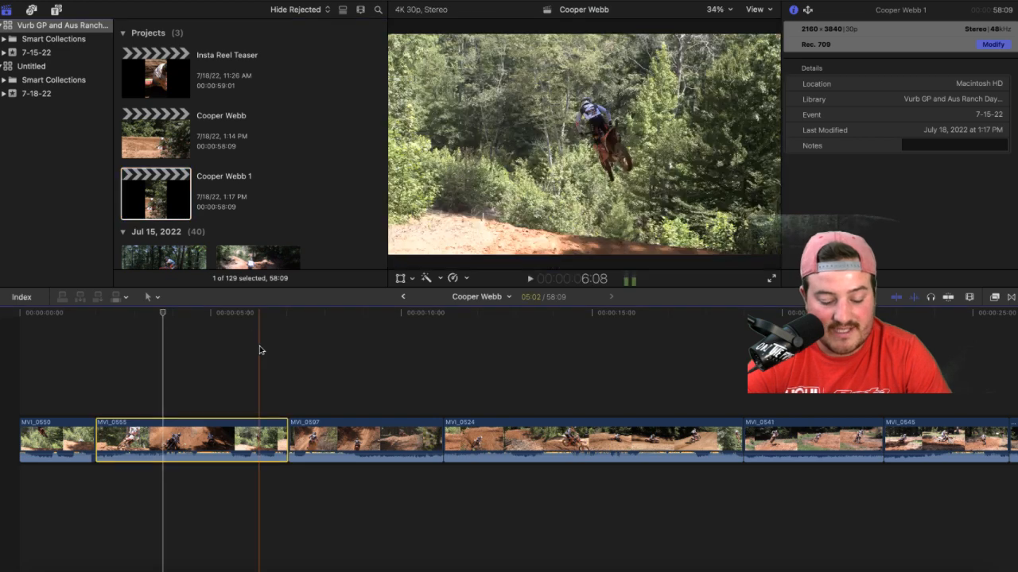
{"action": "scroll", "coordinate": [260, 350], "scroll_direction": "left", "scroll_amount": 2}
{"action": "double_click", "coordinate": [166, 187]}
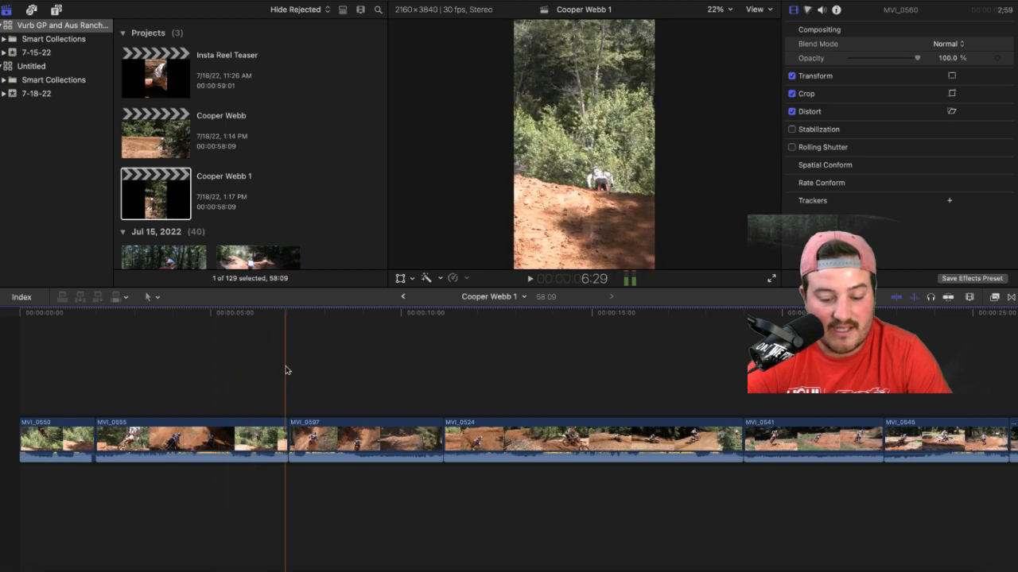
{"action": "left_click", "coordinate": [772, 283]}
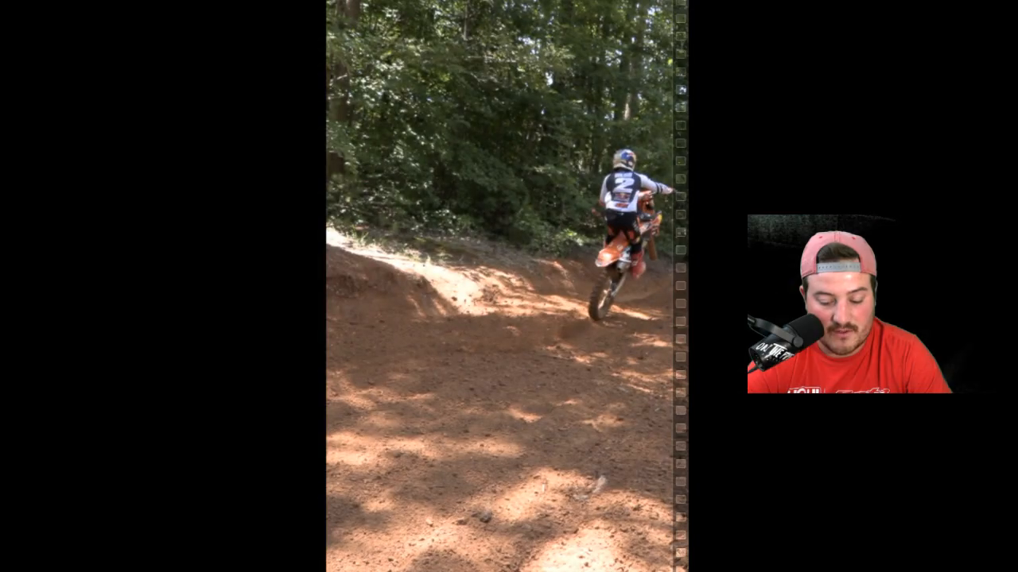
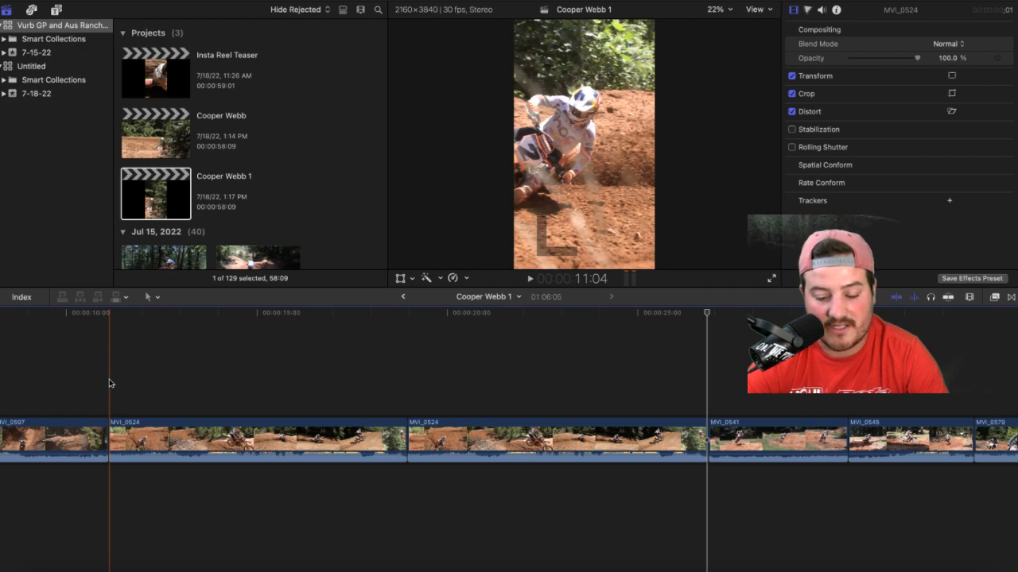
Step: Play the two adjacent MVI_0524 clips to compare their vertical framing, and delete the first one
{"action": "key", "text": "space"}
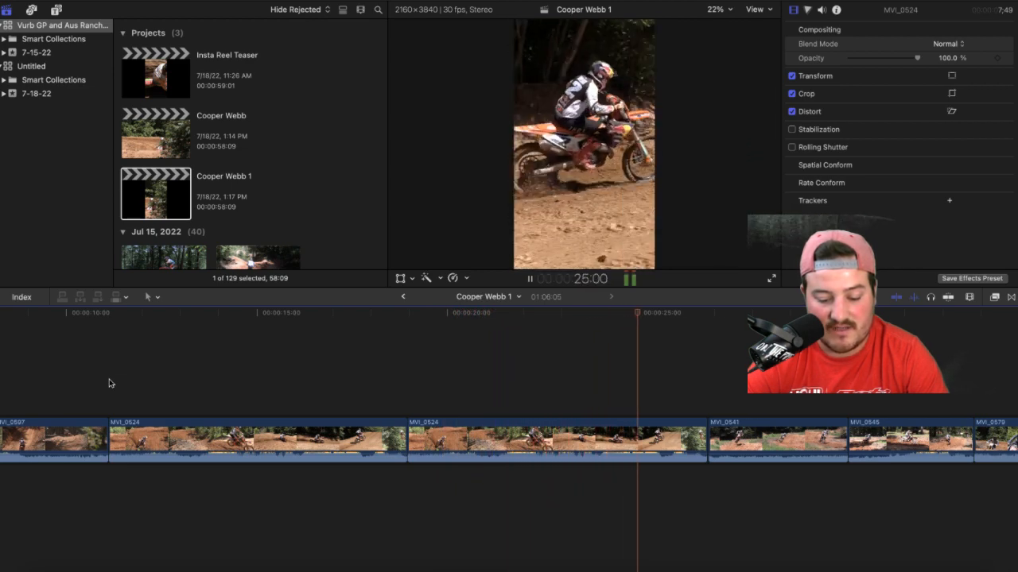
{"action": "key", "text": "space"}
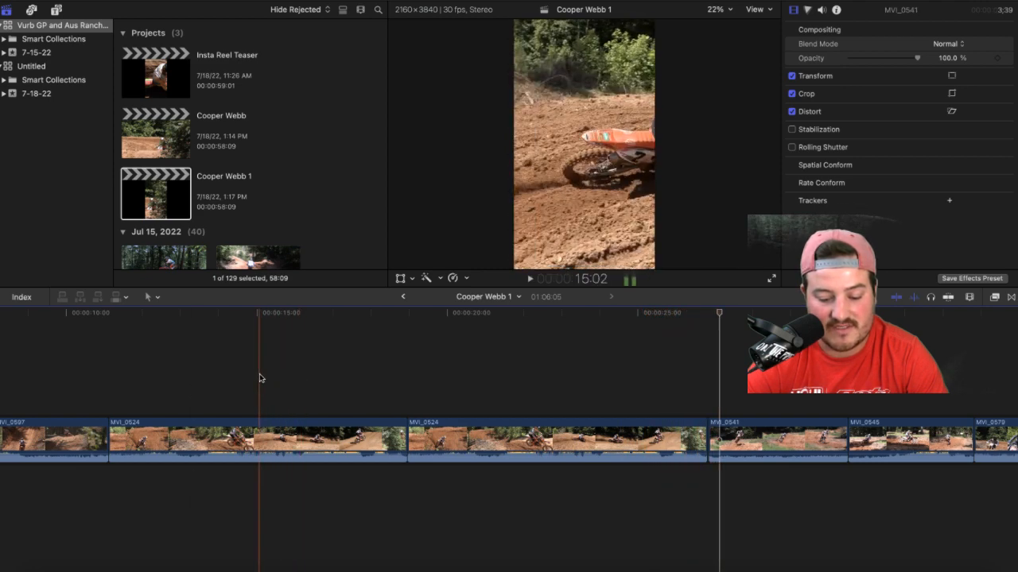
{"action": "key", "text": "space"}
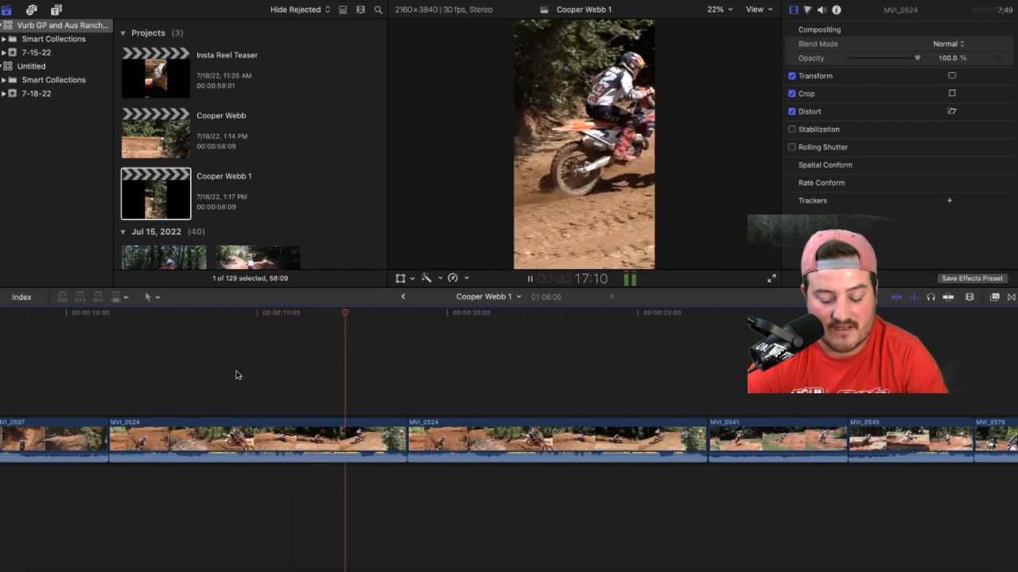
{"action": "key", "text": "space"}
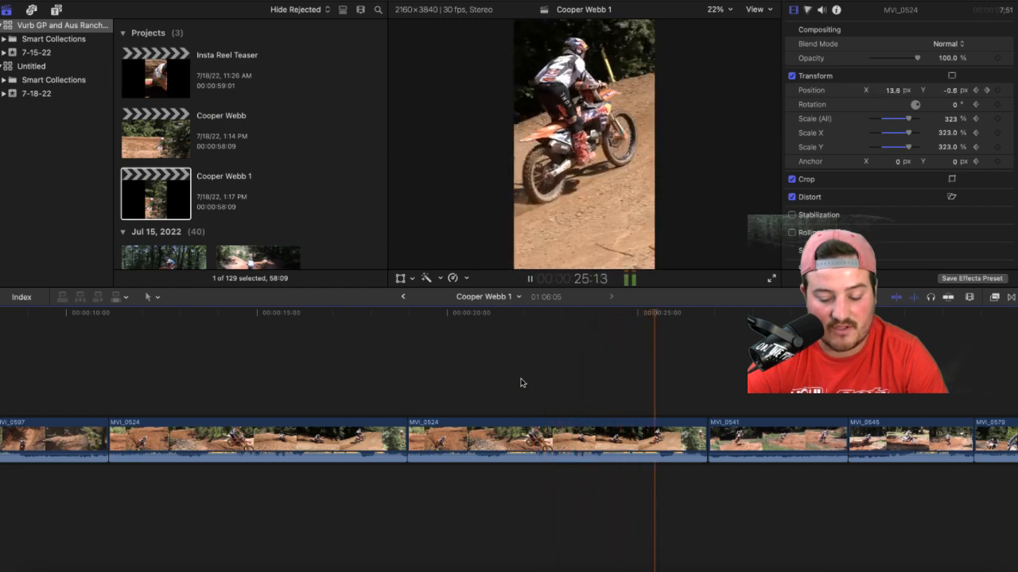
{"action": "key", "text": "space"}
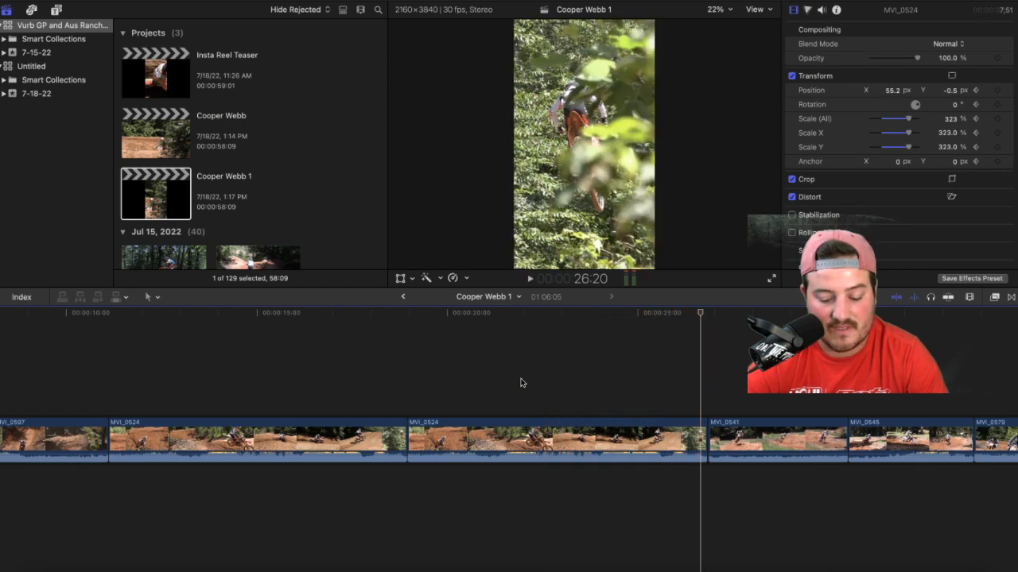
{"action": "left_click", "coordinate": [289, 429]}
{"action": "key", "text": "Delete"}
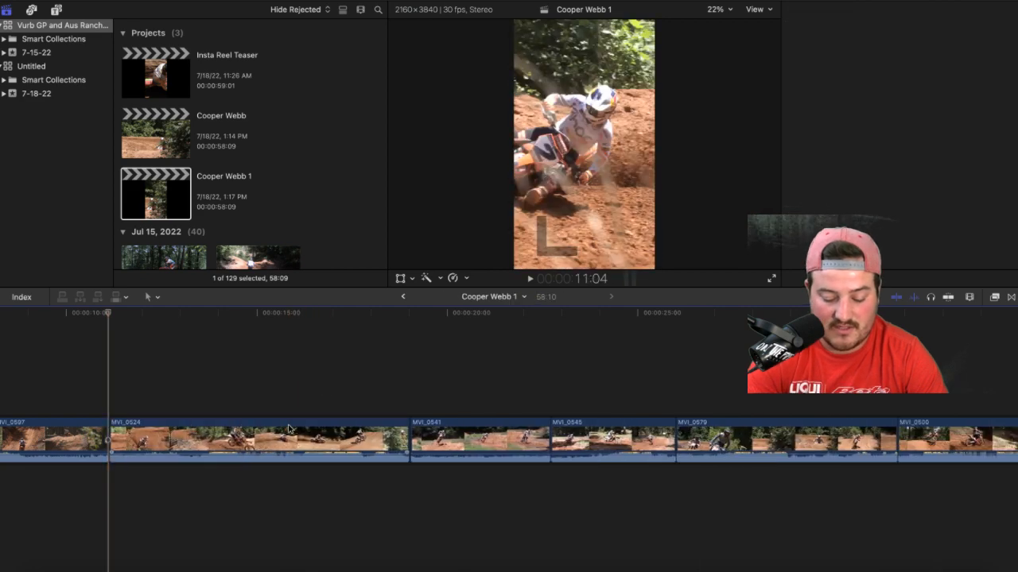
{"action": "scroll", "coordinate": [189, 387], "scroll_direction": "left", "scroll_amount": 5}
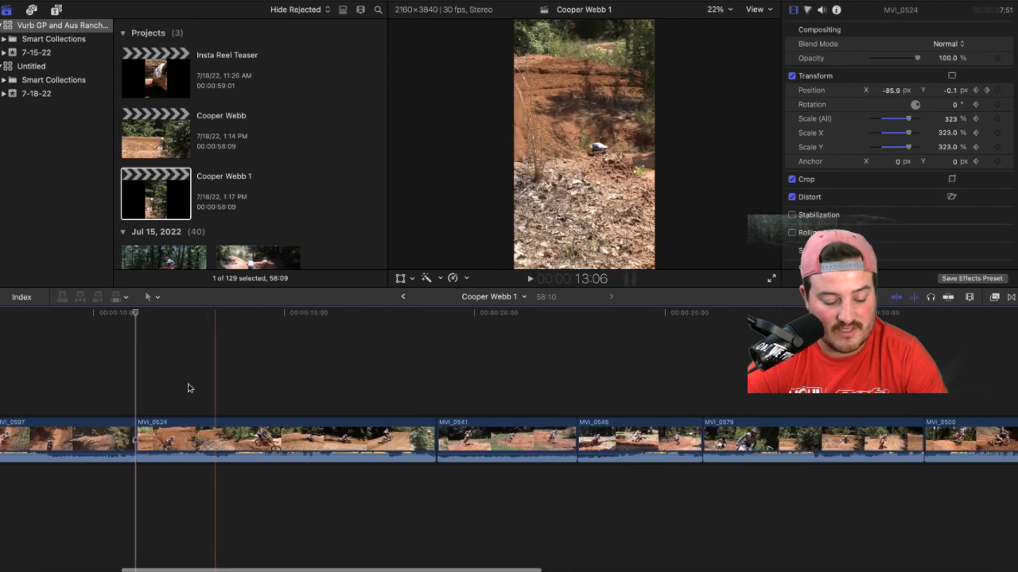
Step: Open the Insta Reel Teaser project, find the MVI_0597 clip between MVI_0586 and MVI_0488, and copy it
{"action": "double_click", "coordinate": [168, 82]}
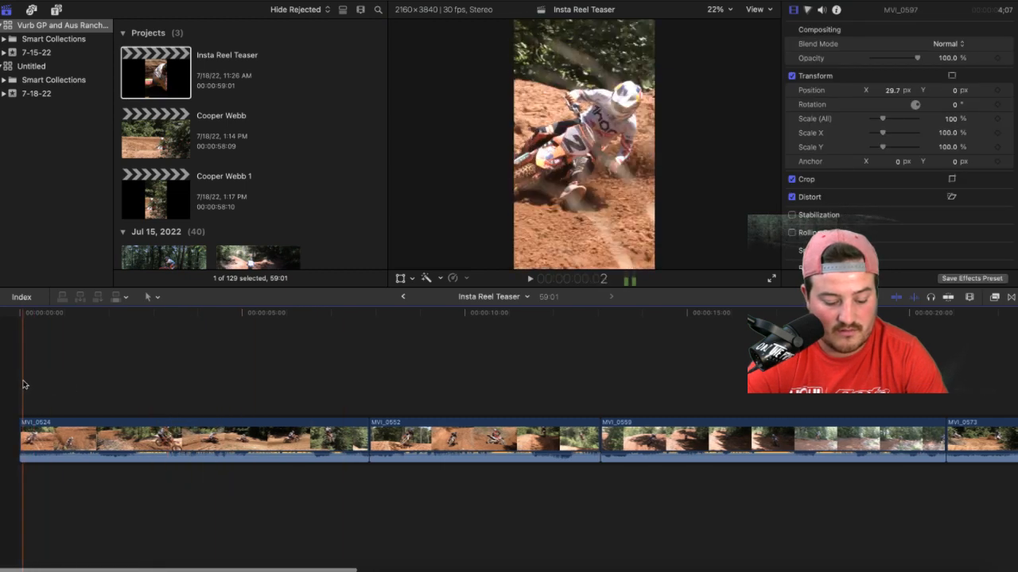
{"action": "scroll", "coordinate": [215, 385], "scroll_direction": "right", "scroll_amount": 3}
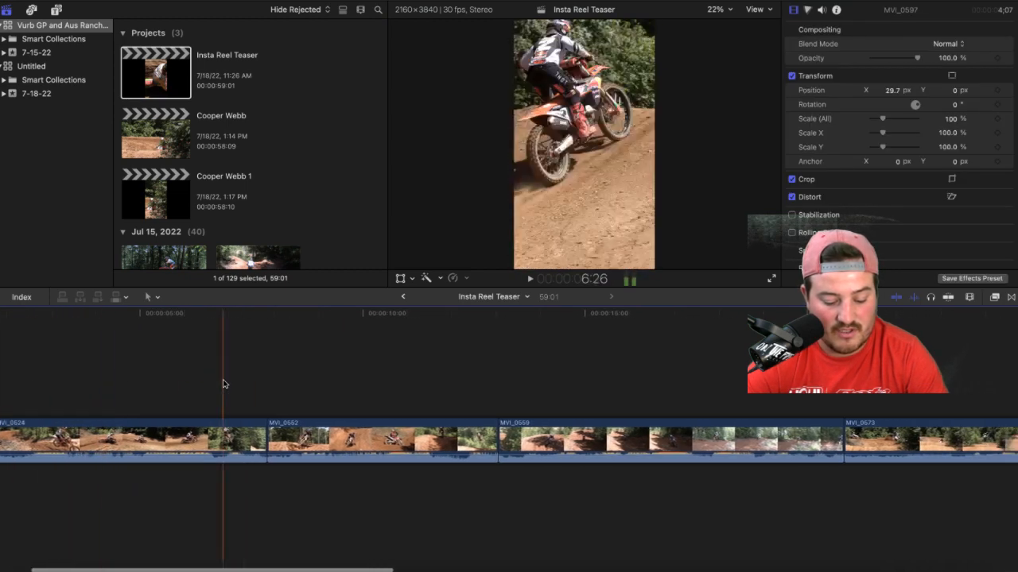
{"action": "scroll", "coordinate": [306, 374], "scroll_direction": "right", "scroll_amount": 6}
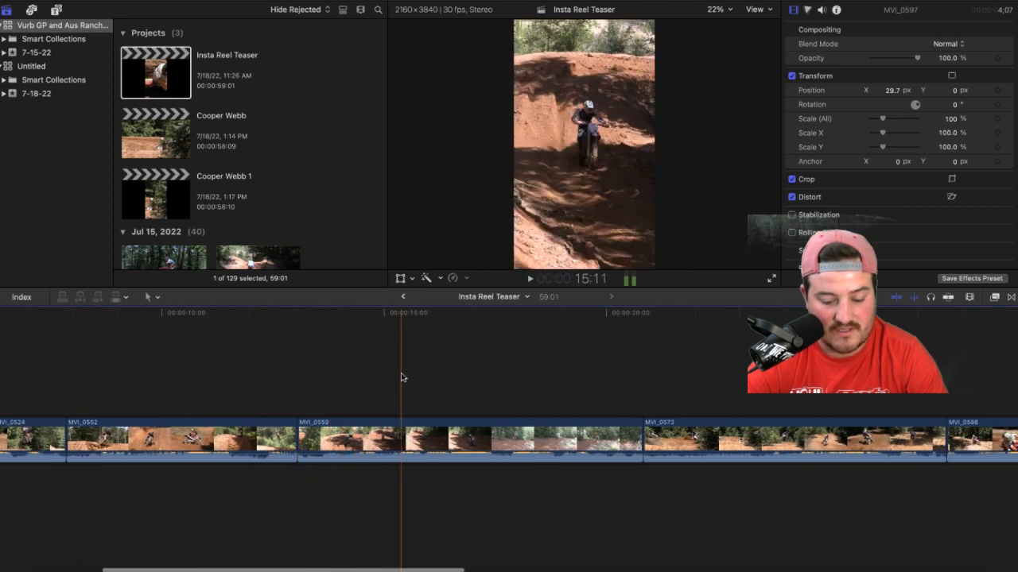
{"action": "scroll", "coordinate": [427, 373], "scroll_direction": "right", "scroll_amount": 6}
{"action": "scroll", "coordinate": [477, 374], "scroll_direction": "right", "scroll_amount": 13}
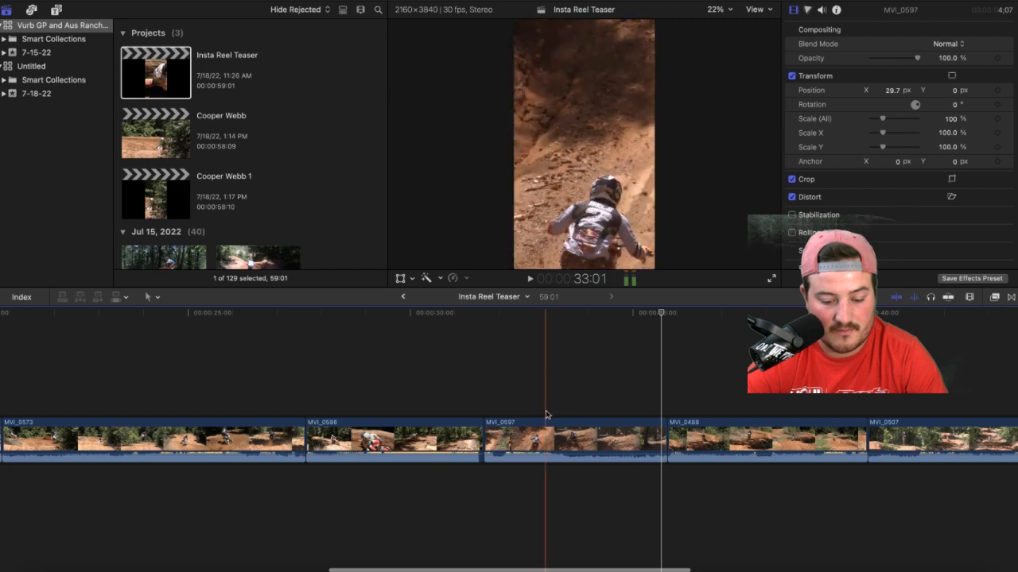
{"action": "left_click", "coordinate": [541, 436]}
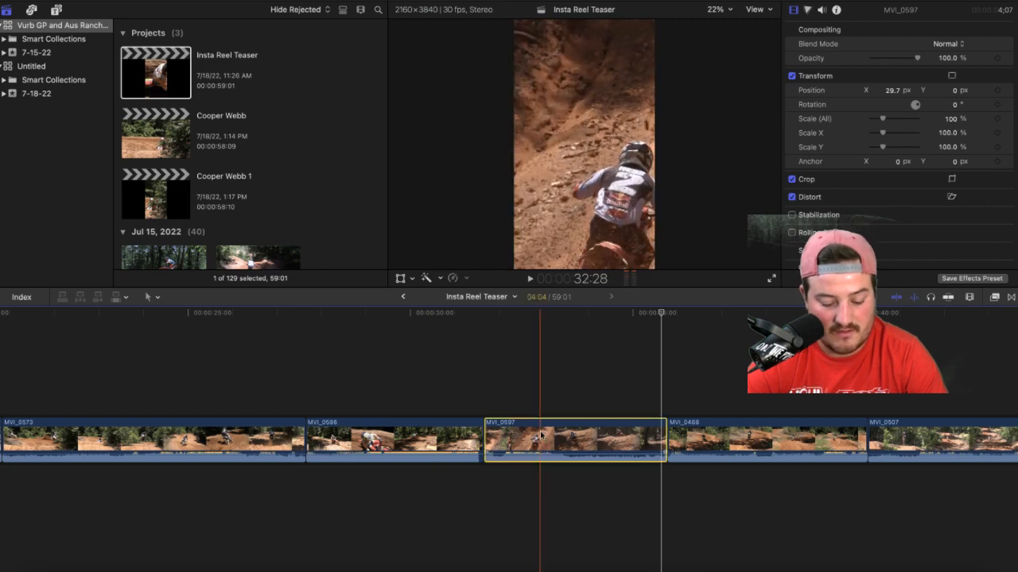
Step: Paste the copied clip into the Cooper Webb 1 project between its own MVI_0597 and MVI_0524 clips
{"action": "double_click", "coordinate": [214, 180]}
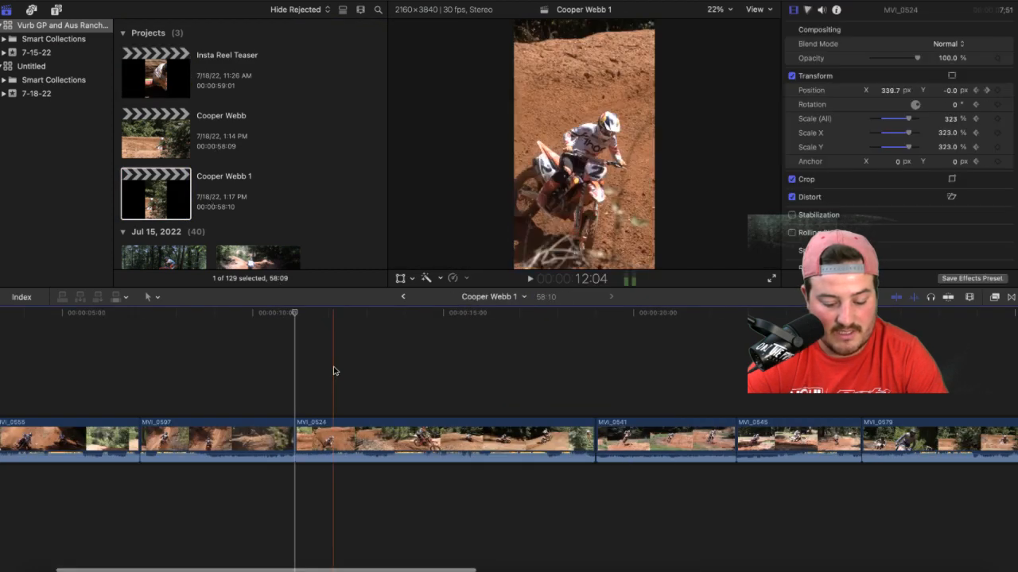
{"action": "scroll", "coordinate": [155, 365], "scroll_direction": "left", "scroll_amount": 1}
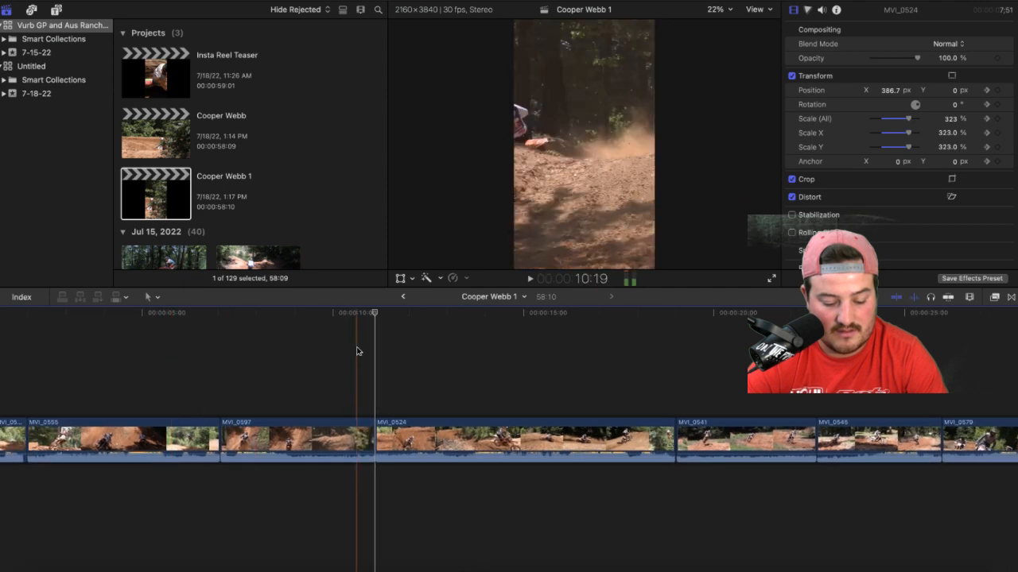
{"action": "key", "text": "super+v"}
Step: Play the two adjacent MVI_0597 clips to compare their vertical framing, and delete the first one
{"action": "key", "text": "space"}
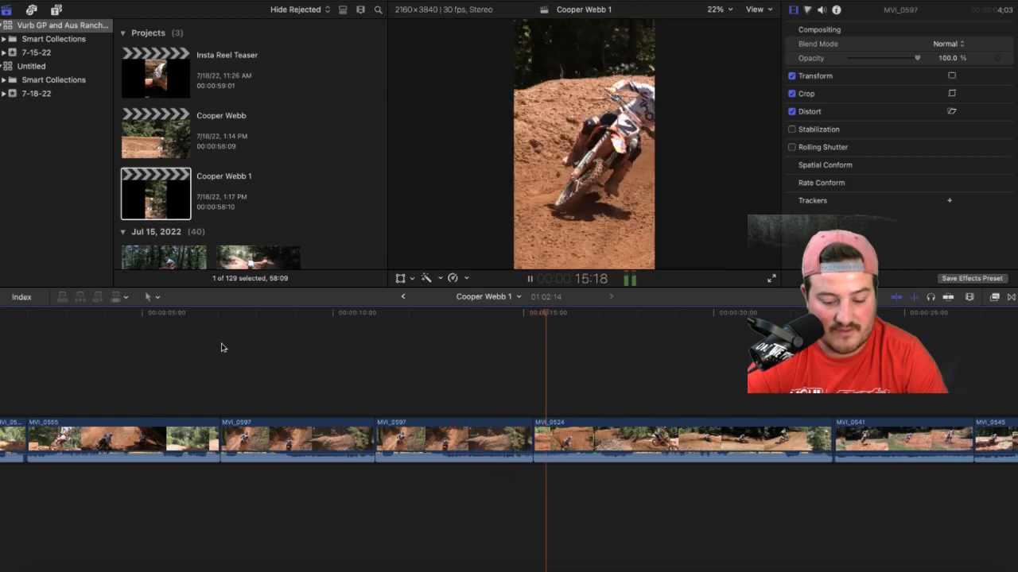
{"action": "key", "text": "space"}
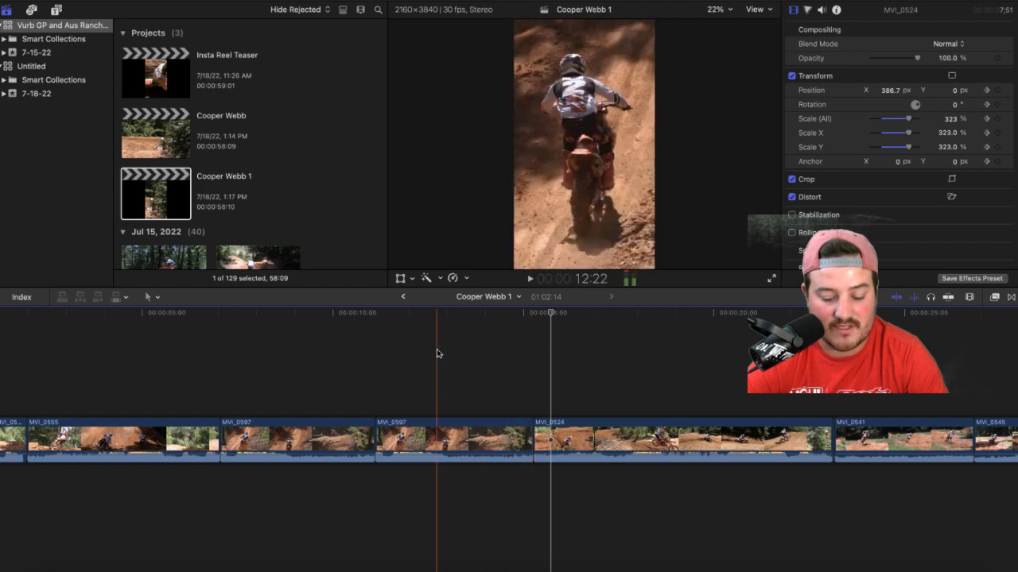
{"action": "key", "text": "space"}
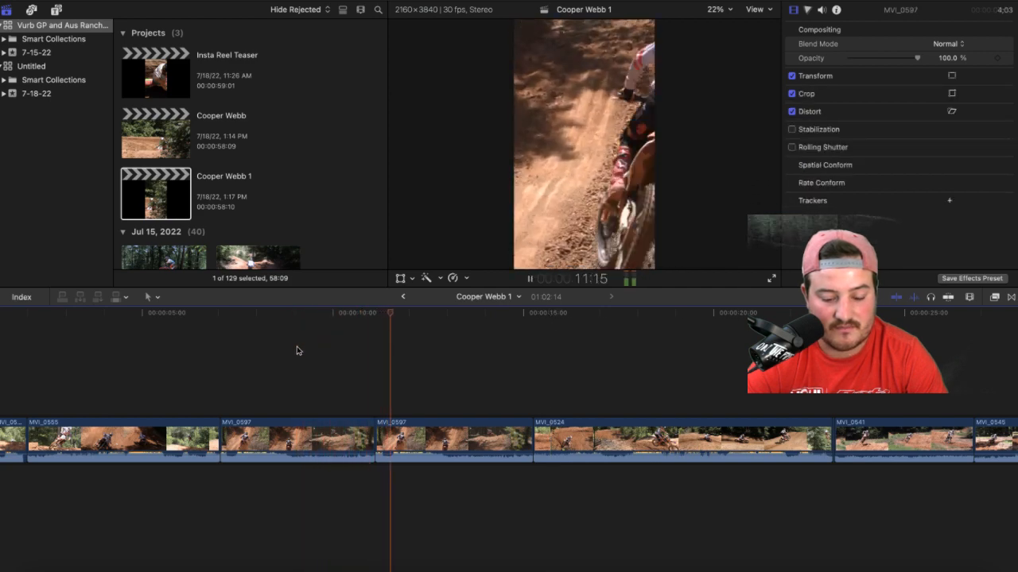
{"action": "key", "text": "space"}
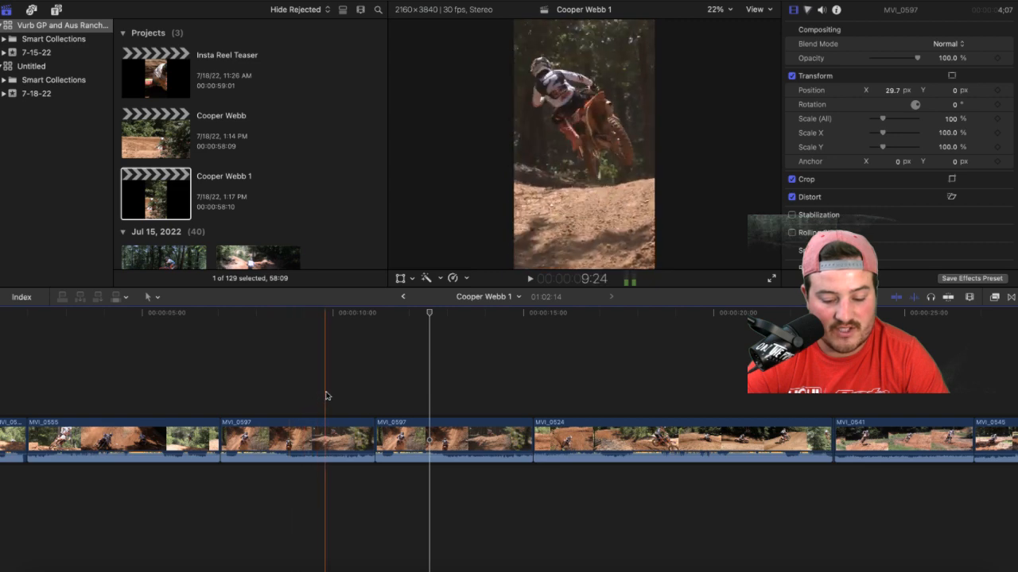
{"action": "left_click", "coordinate": [314, 431]}
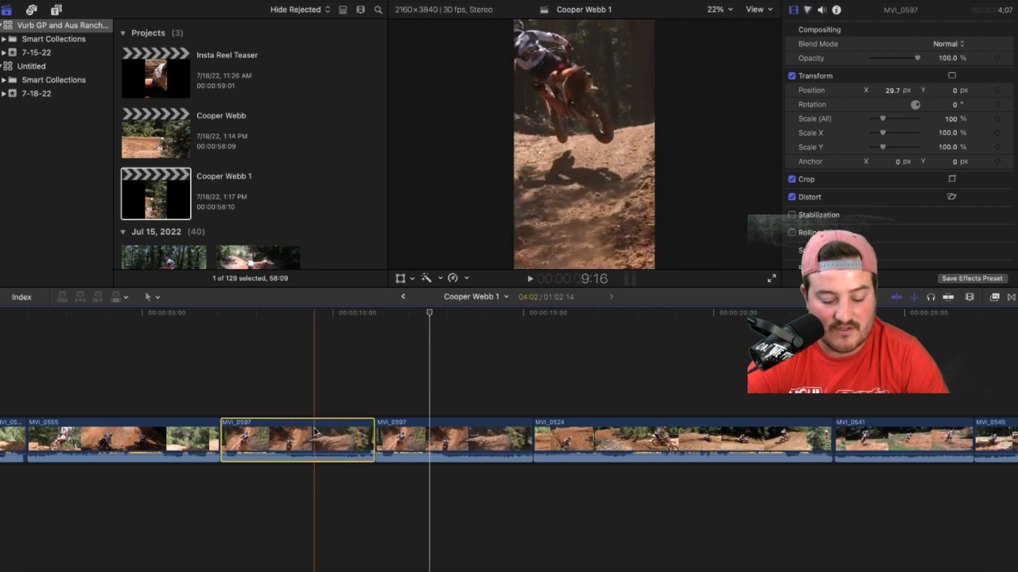
{"action": "key", "text": "Delete"}
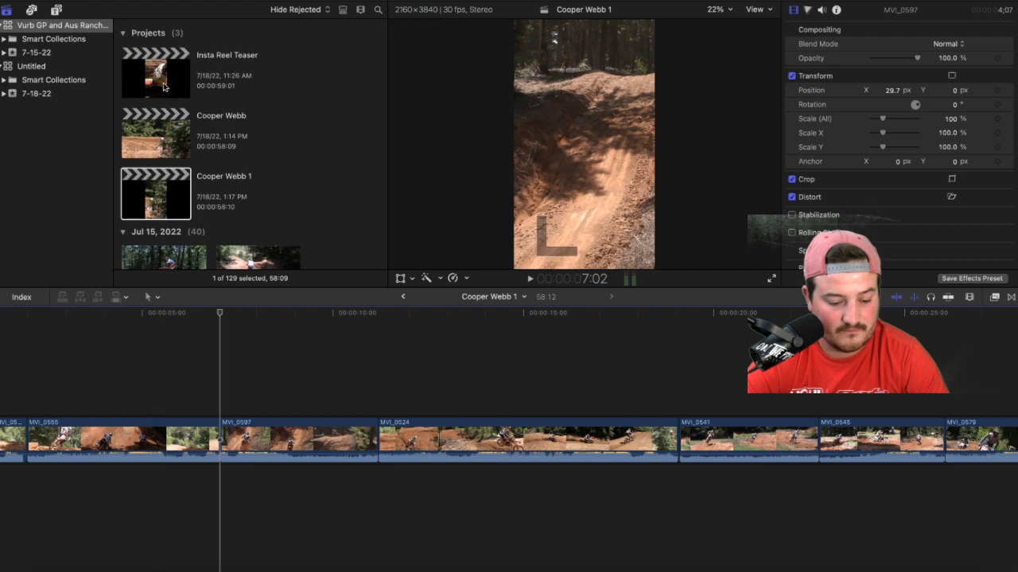
Step: Look through the remaining Insta Reel Teaser clips and copy MVI_0560 at the end of the project
{"action": "double_click", "coordinate": [165, 88]}
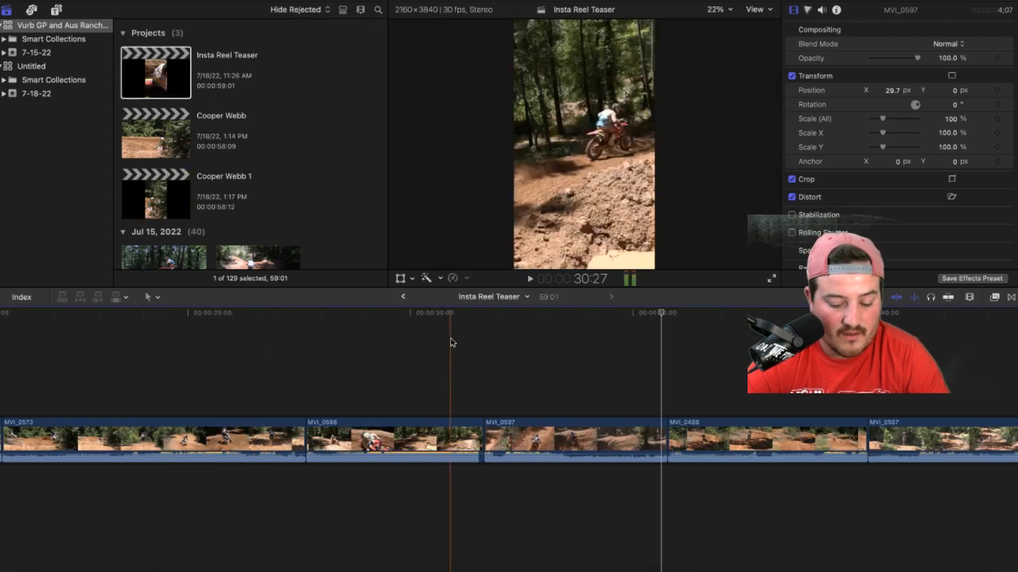
{"action": "scroll", "coordinate": [439, 345], "scroll_direction": "right", "scroll_amount": 5}
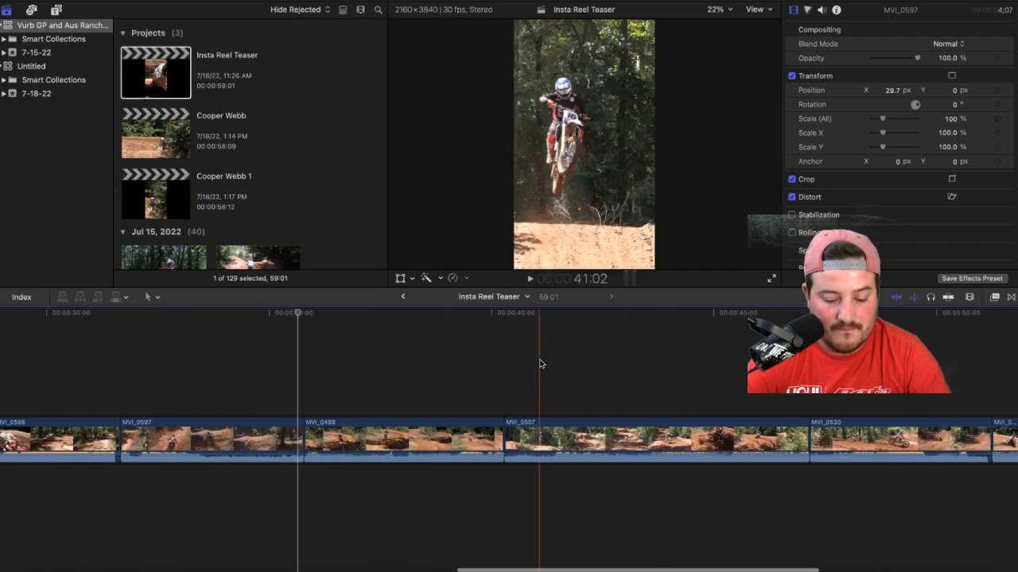
{"action": "scroll", "coordinate": [604, 368], "scroll_direction": "right", "scroll_amount": 4}
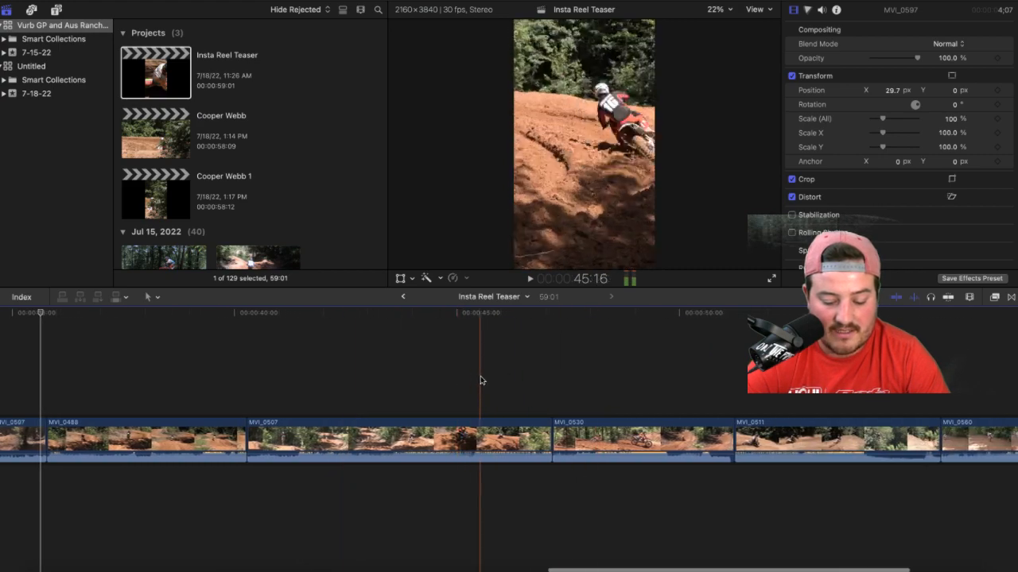
{"action": "key", "text": "space"}
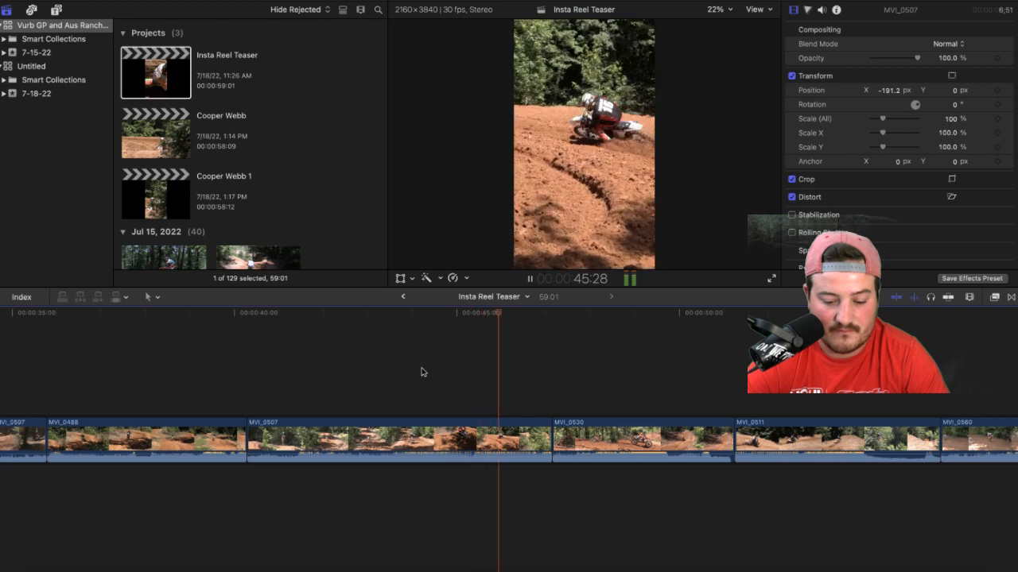
{"action": "key", "text": "space"}
{"action": "scroll", "coordinate": [421, 371], "scroll_direction": "right", "scroll_amount": 3}
{"action": "scroll", "coordinate": [445, 371], "scroll_direction": "right", "scroll_amount": 2}
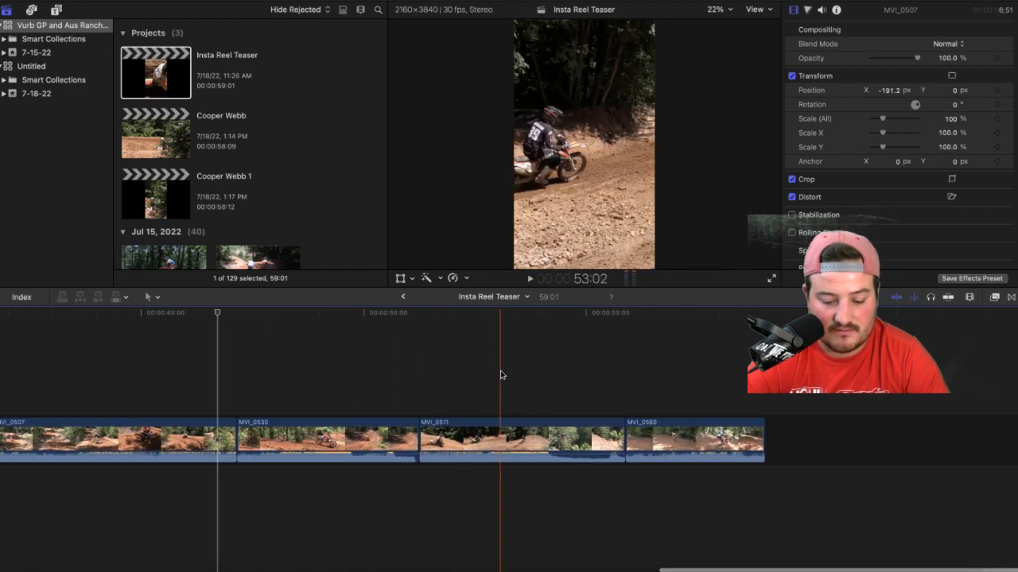
{"action": "left_click", "coordinate": [683, 434]}
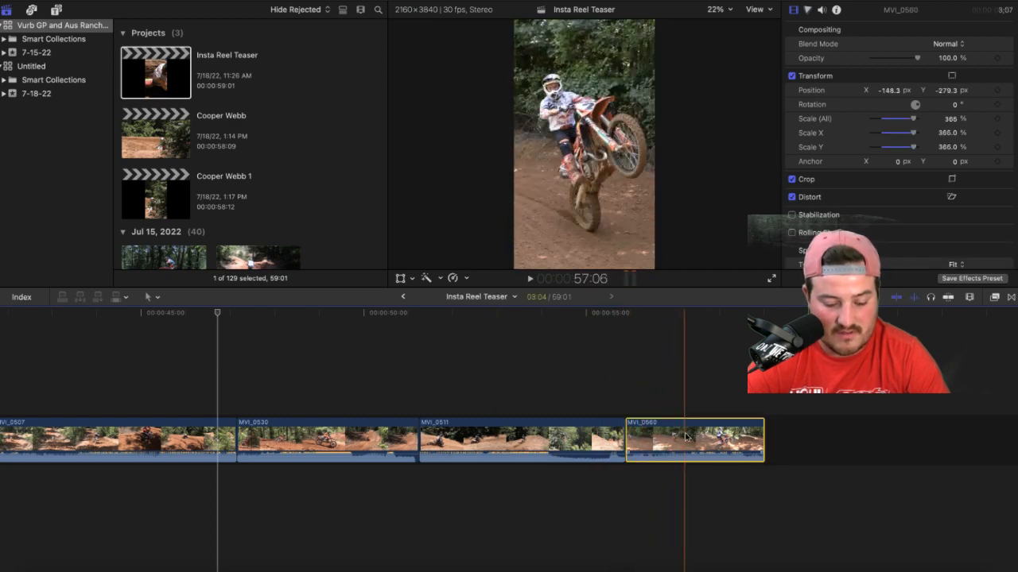
Step: Paste the copied MVI_0560 clip at the end of the Cooper Webb 1 project, after its existing MVI_0560
{"action": "double_click", "coordinate": [155, 201]}
{"action": "scroll", "coordinate": [409, 437], "scroll_direction": "right", "scroll_amount": 2}
{"action": "scroll", "coordinate": [409, 439], "scroll_direction": "right", "scroll_amount": 10}
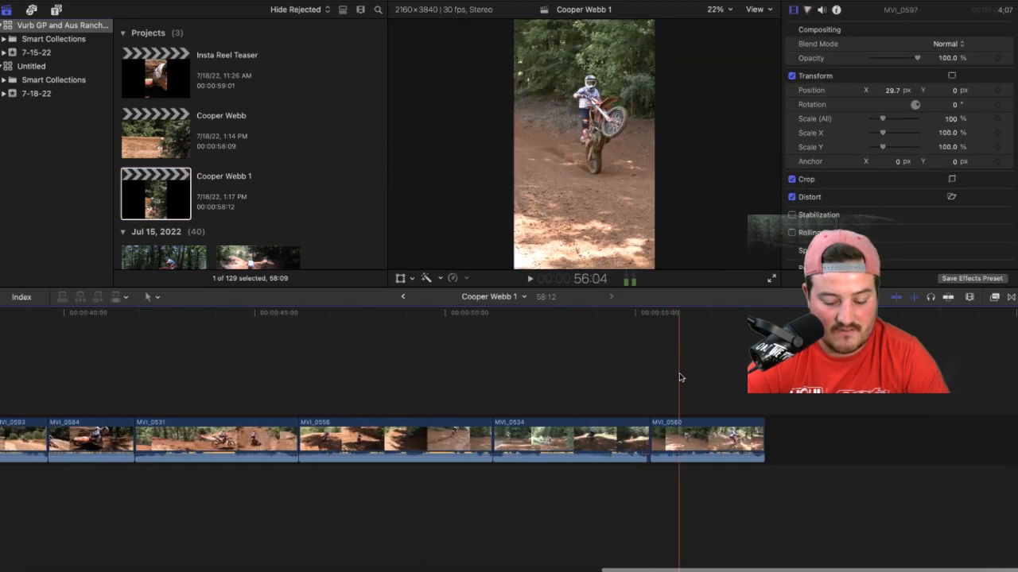
{"action": "left_click", "coordinate": [693, 436]}
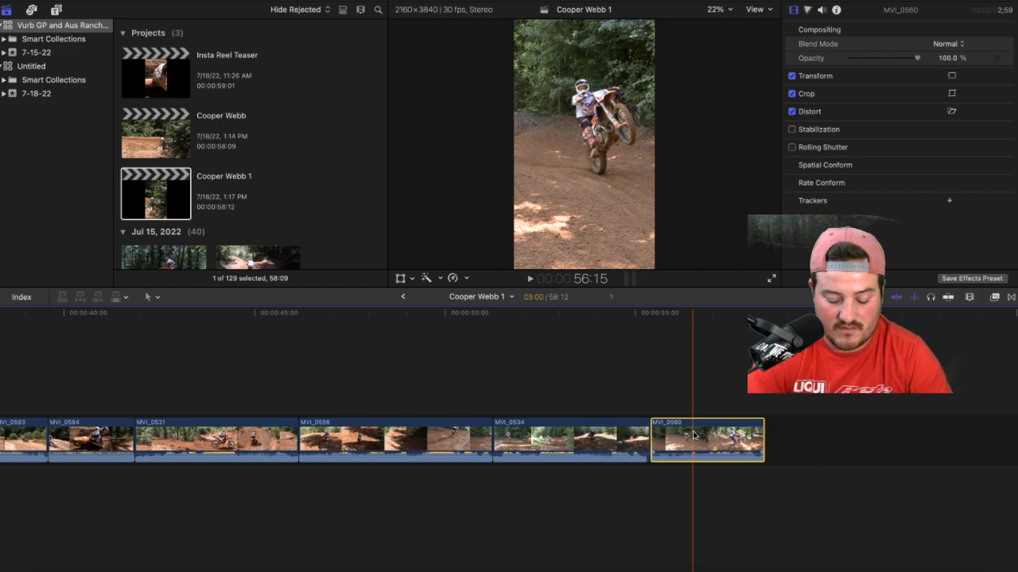
{"action": "key", "text": "super+v"}
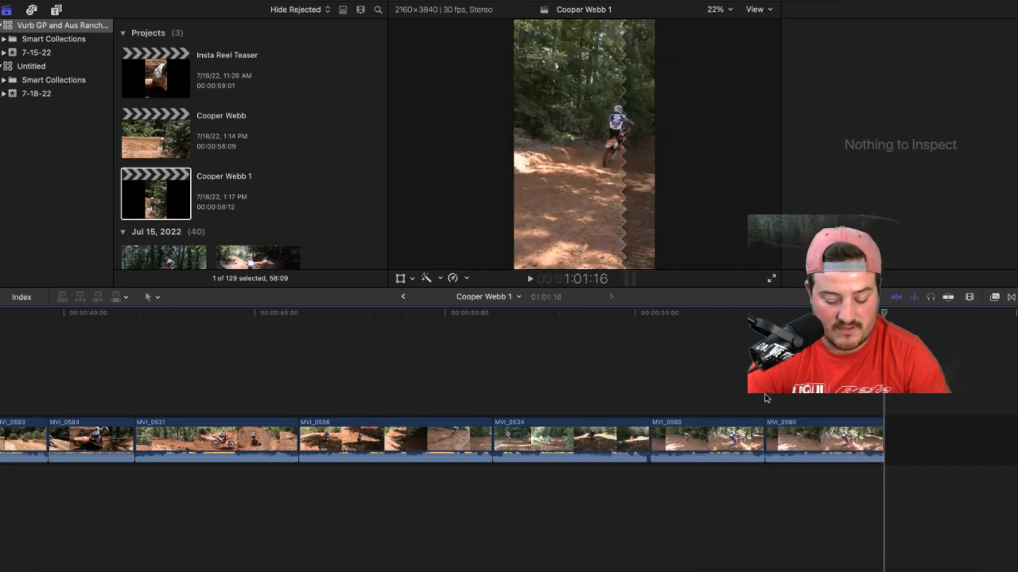
Step: Play the two adjacent MVI_0560 clips at the end of Cooper Webb 1 to compare their vertical framing
{"action": "key", "text": "space"}
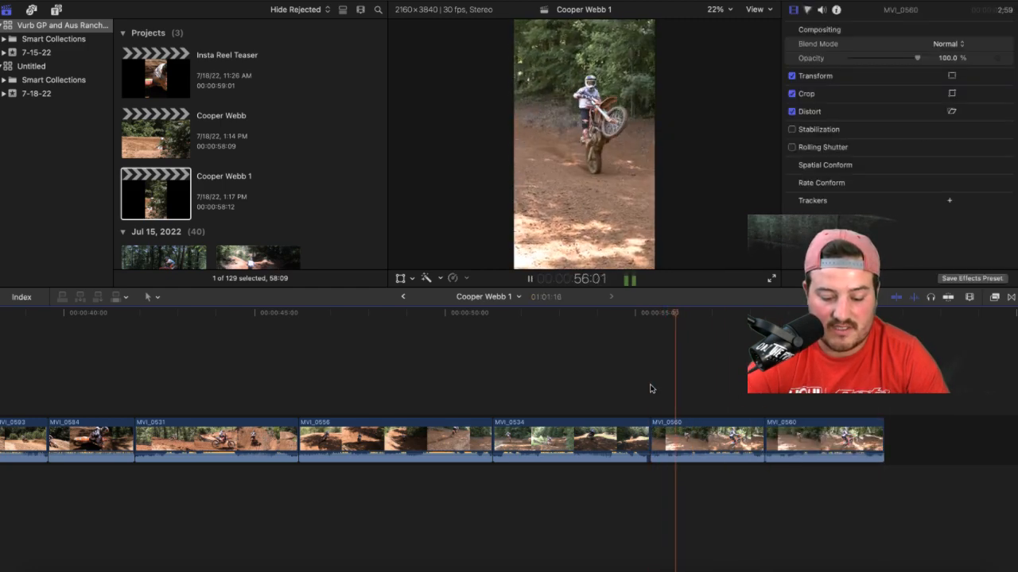
{"action": "key", "text": "space"}
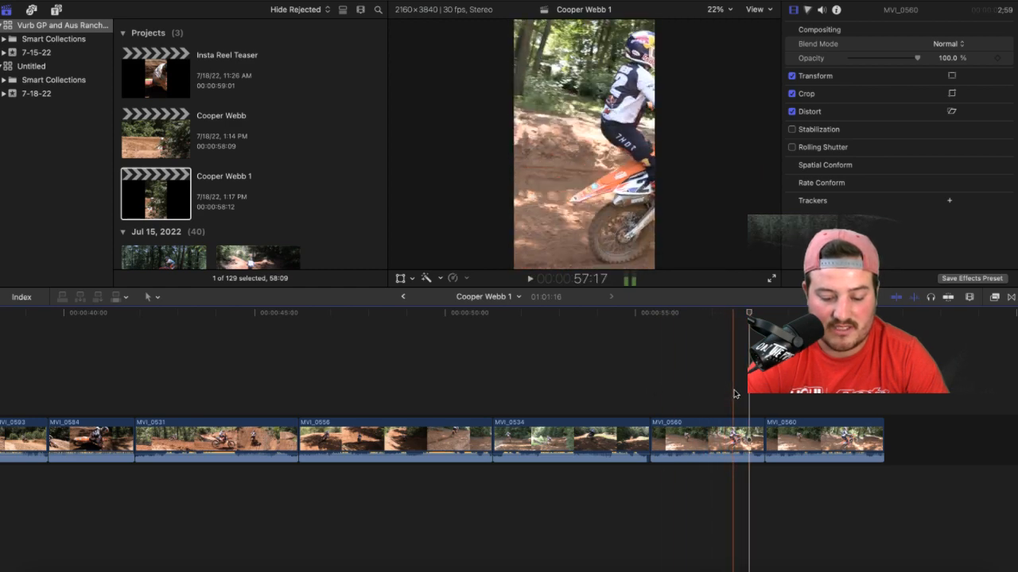
{"action": "key", "text": "space"}
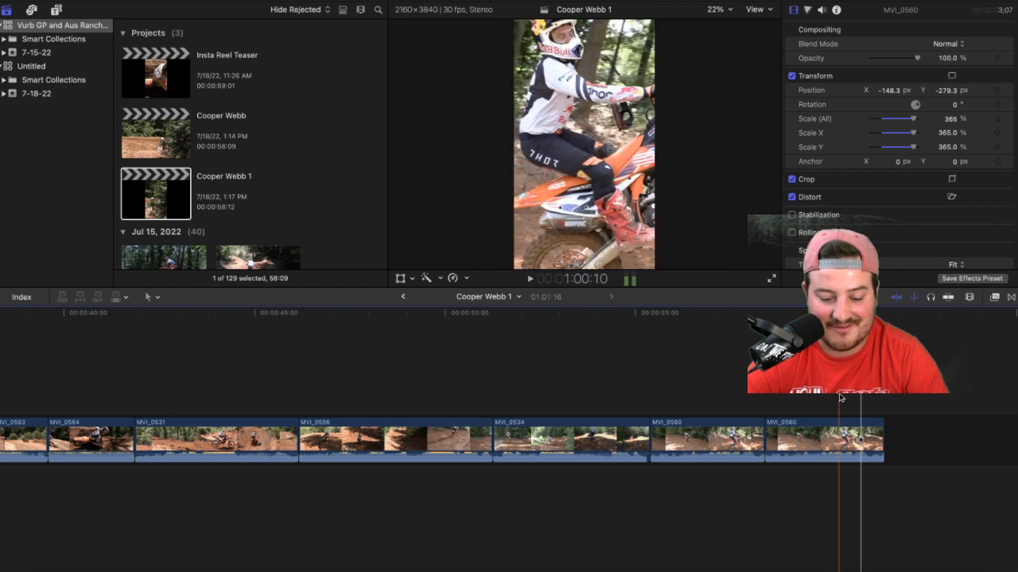
{"action": "key", "text": "space"}
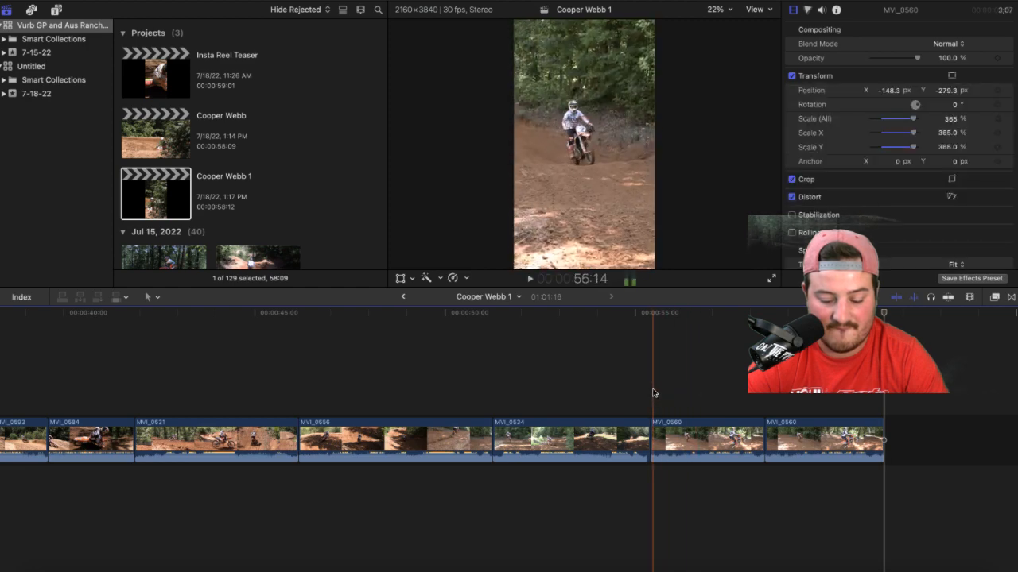
{"action": "key", "text": "space"}
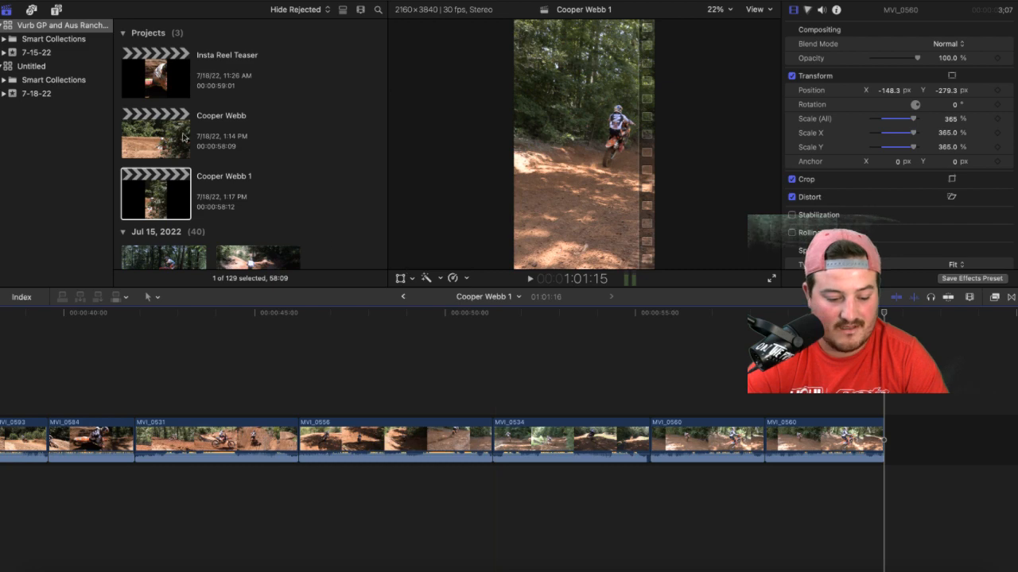
Step: Play the MVI_0560 clip in the Insta Reel Teaser project to check its framing, and return to Cooper Webb 1
{"action": "double_click", "coordinate": [159, 91]}
{"action": "key", "text": "space"}
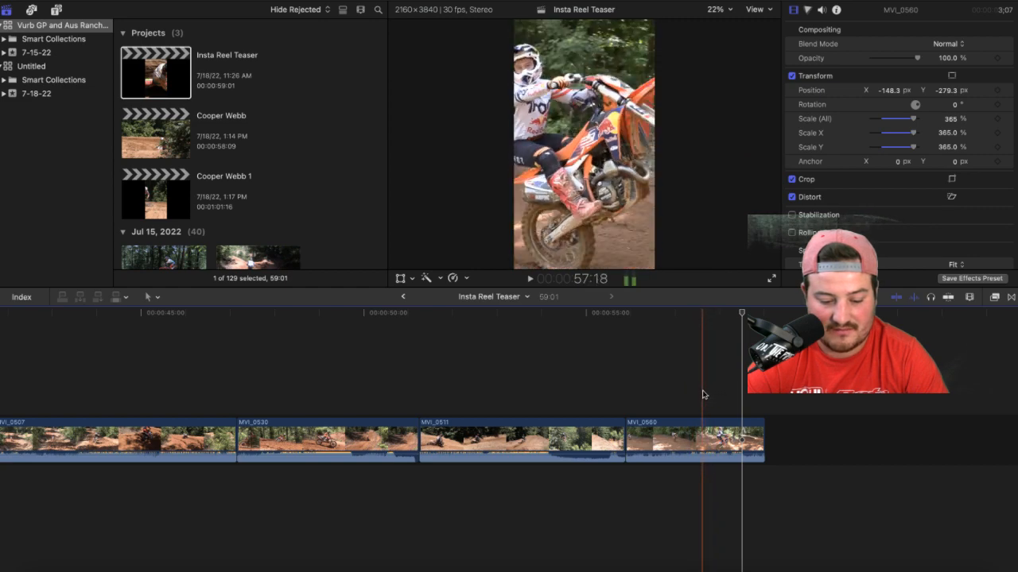
{"action": "double_click", "coordinate": [181, 213]}
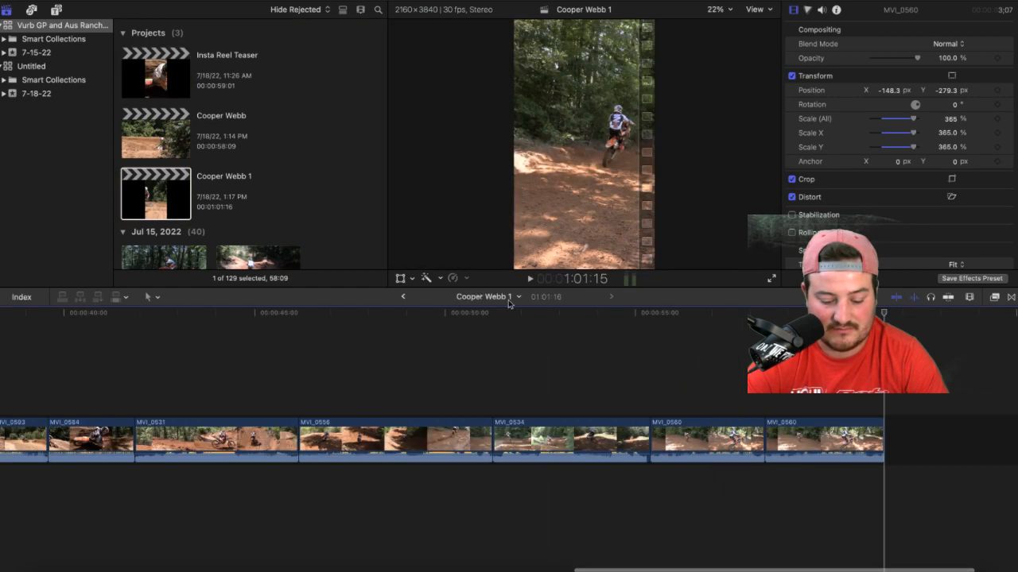
Step: Replay the Smart Conform and manually framed versions of MVI_0560 in Cooper Webb 1 to judge how each follows the rider
{"action": "key", "text": "space"}
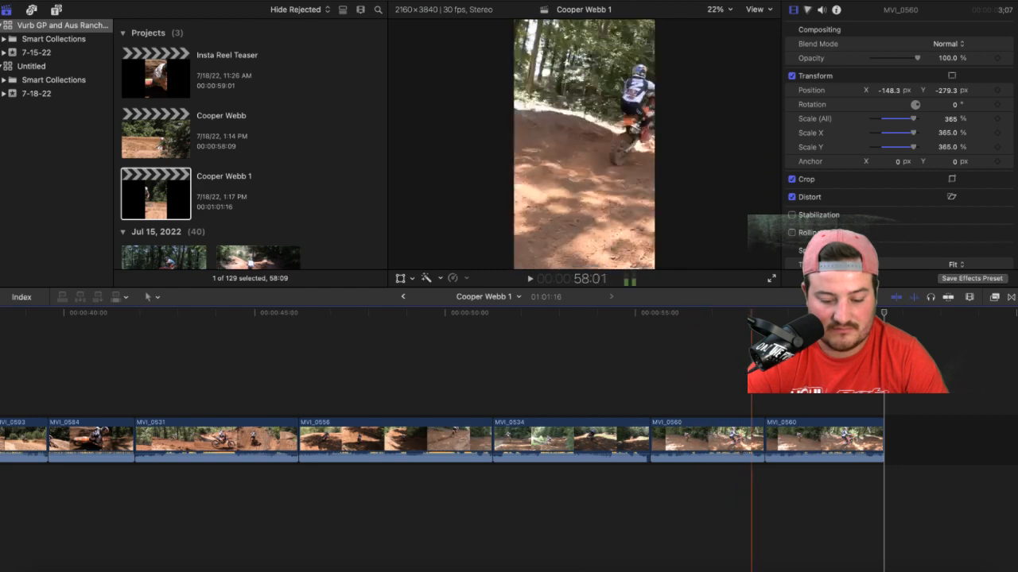
{"action": "key", "text": "space"}
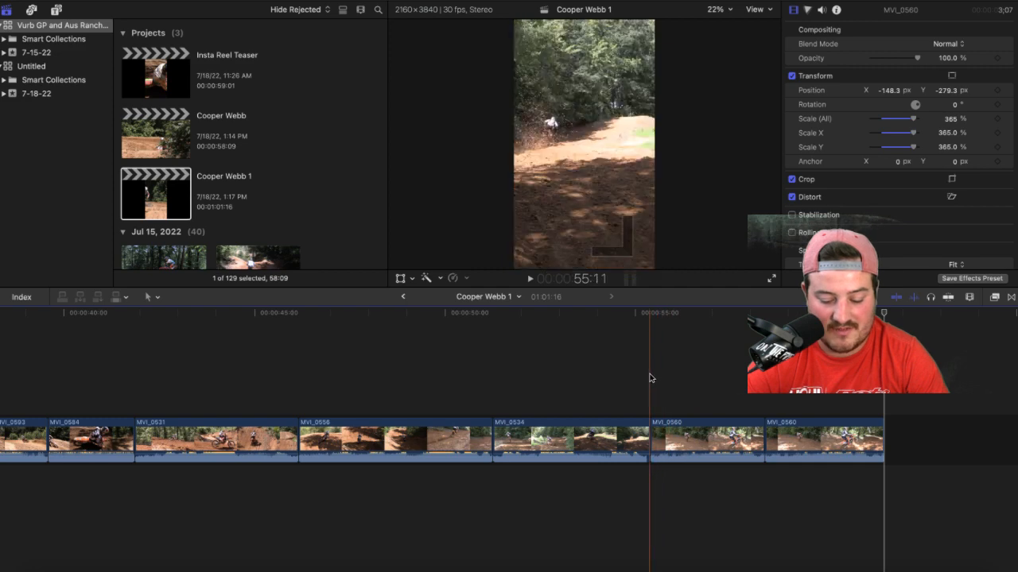
{"action": "key", "text": "space"}
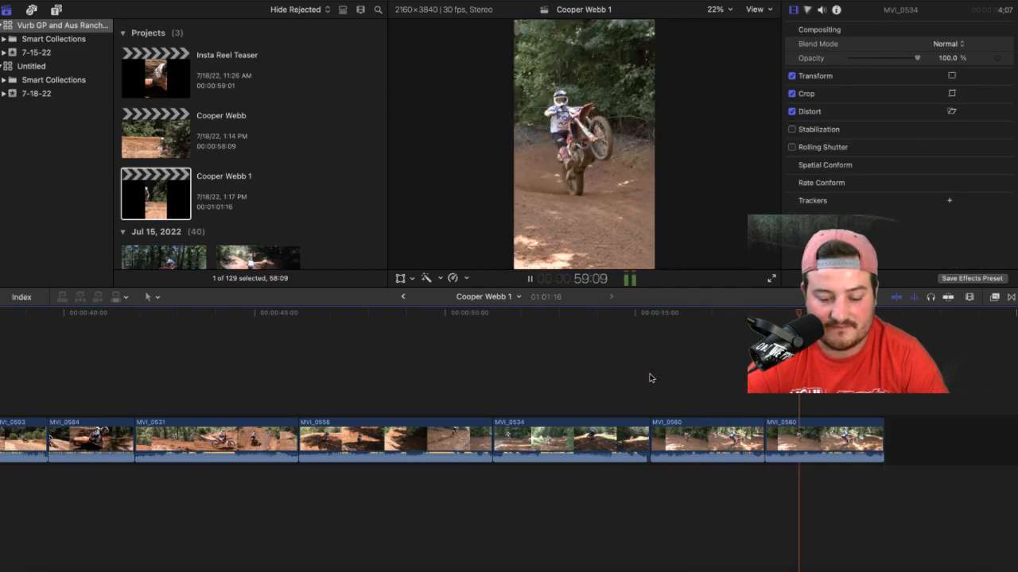
{"action": "key", "text": "space"}
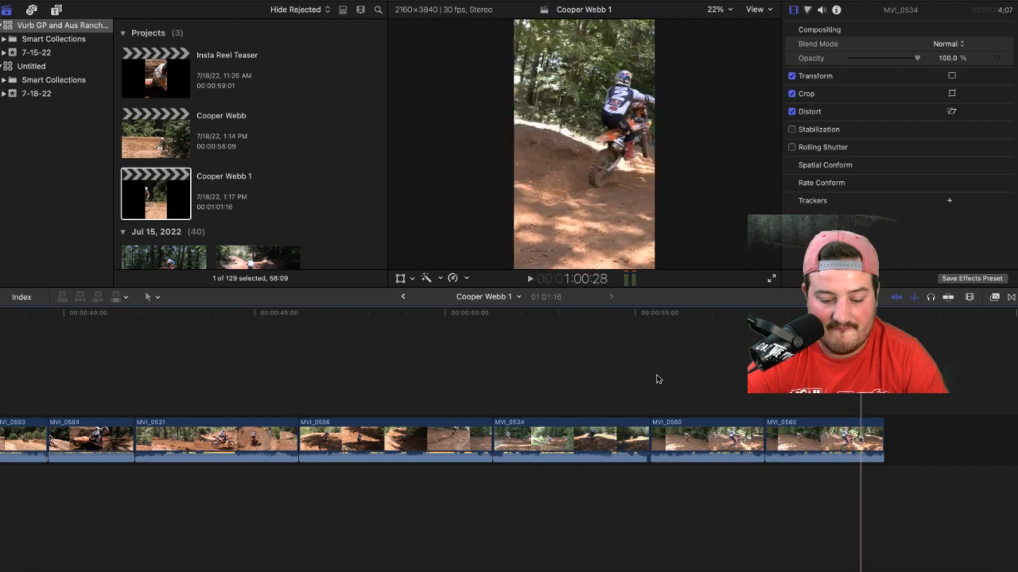
{"action": "key", "text": "space"}
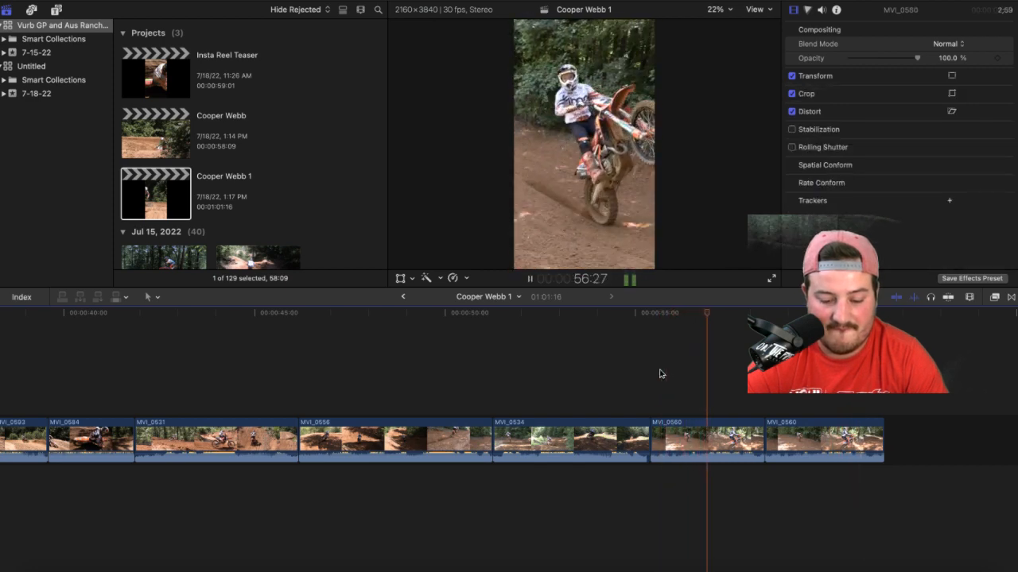
{"action": "key", "text": "space"}
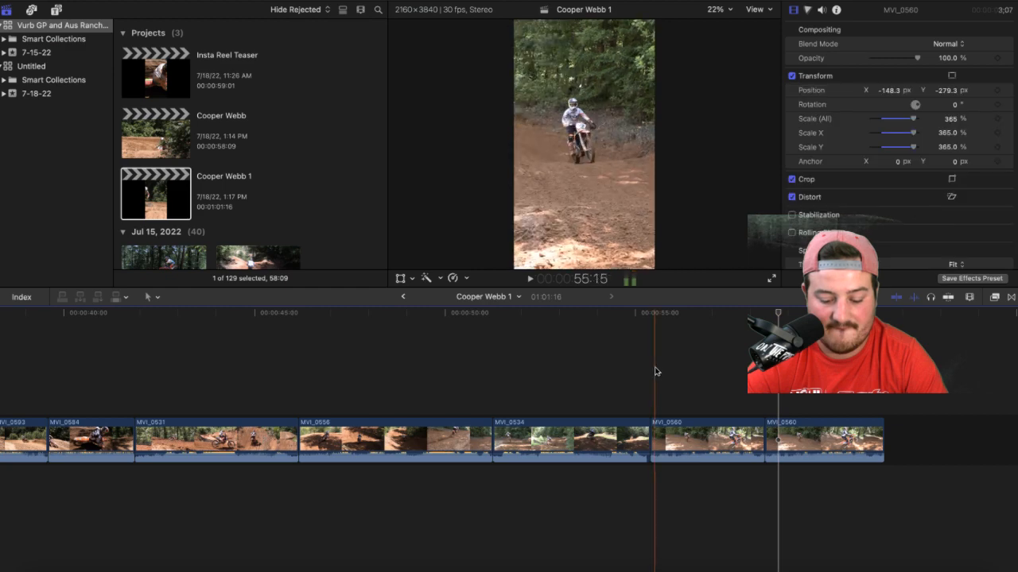
Step: Replay both MVI_0560 versions at the end of Cooper Webb 1, and delete the pasted, manually framed copy
{"action": "key", "text": "space"}
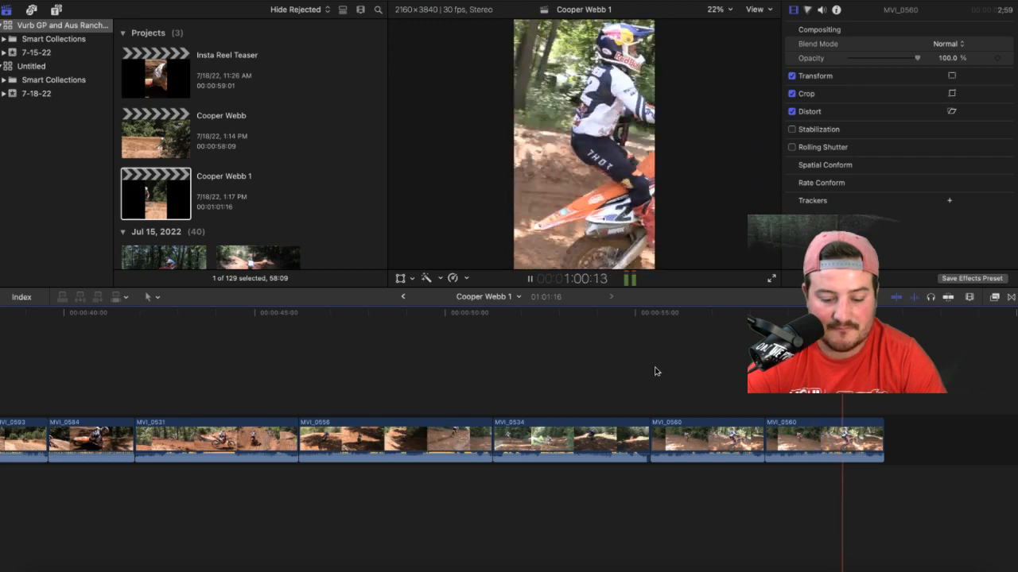
{"action": "key", "text": "space"}
{"action": "key", "text": "space"}
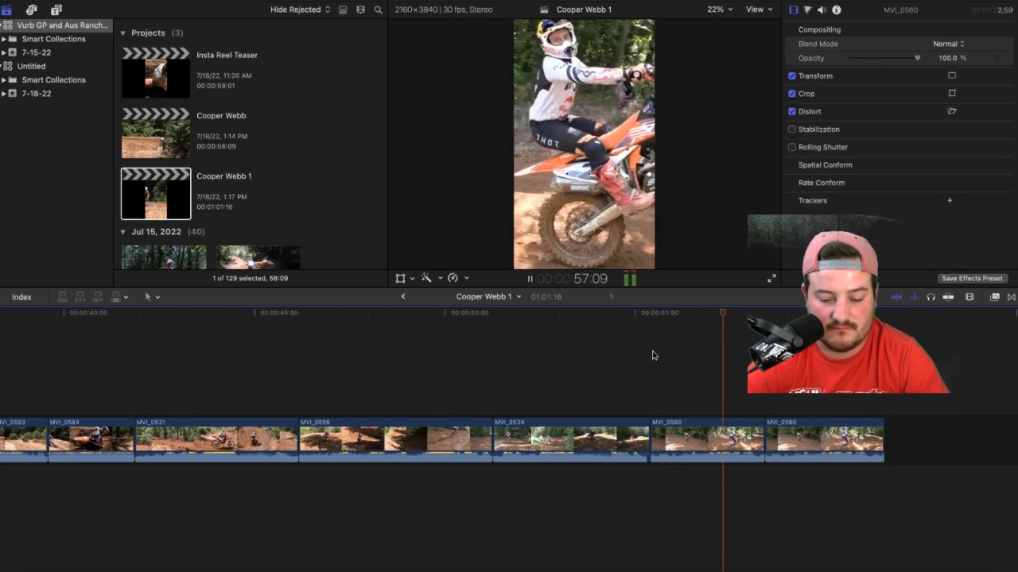
{"action": "key", "text": "space"}
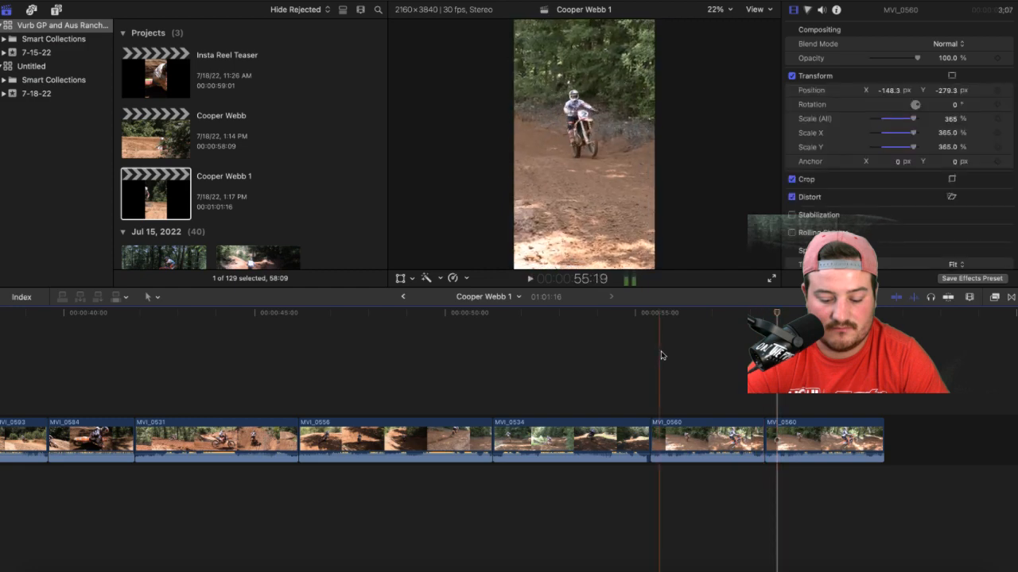
{"action": "left_click", "coordinate": [819, 434]}
{"action": "key", "text": "Delete"}
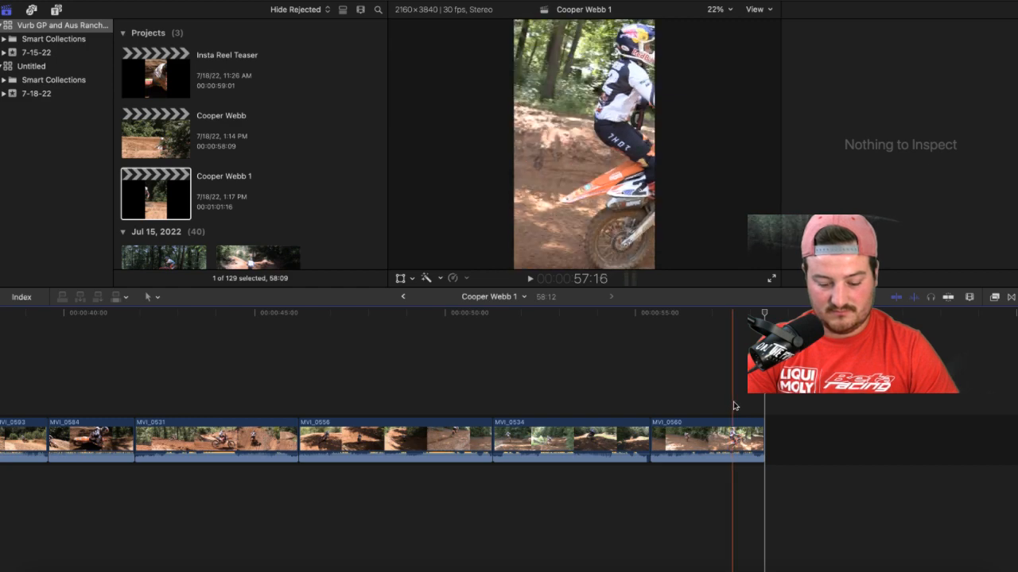
Step: Transform the remaining MVI_0560 clip at 57:15, shifting its frame to about X -50 px, Y -6 px
{"action": "left_click", "coordinate": [728, 437]}
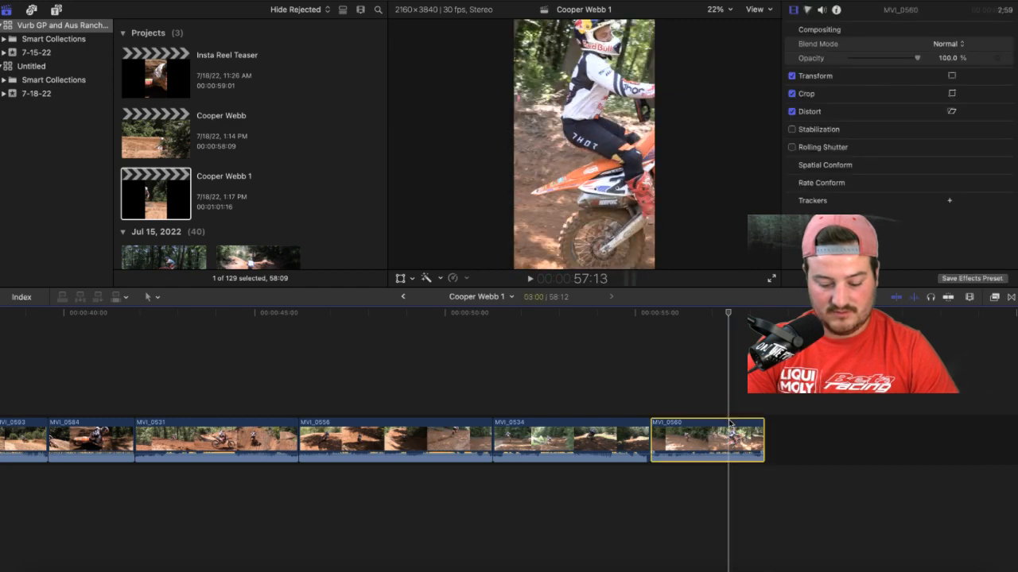
{"action": "left_click", "coordinate": [400, 279]}
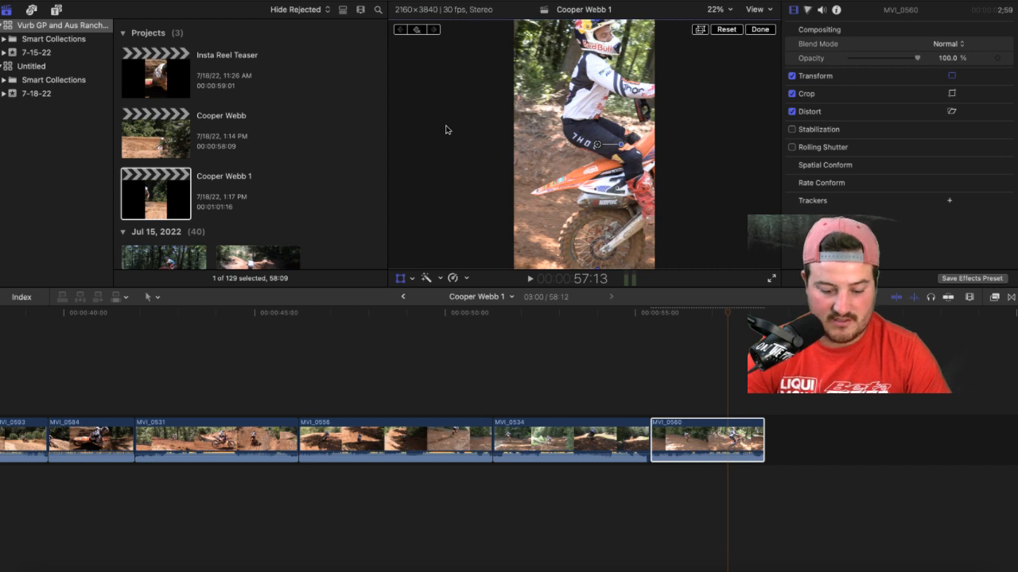
{"action": "key", "text": "Right"}
{"action": "key", "text": "Right"}
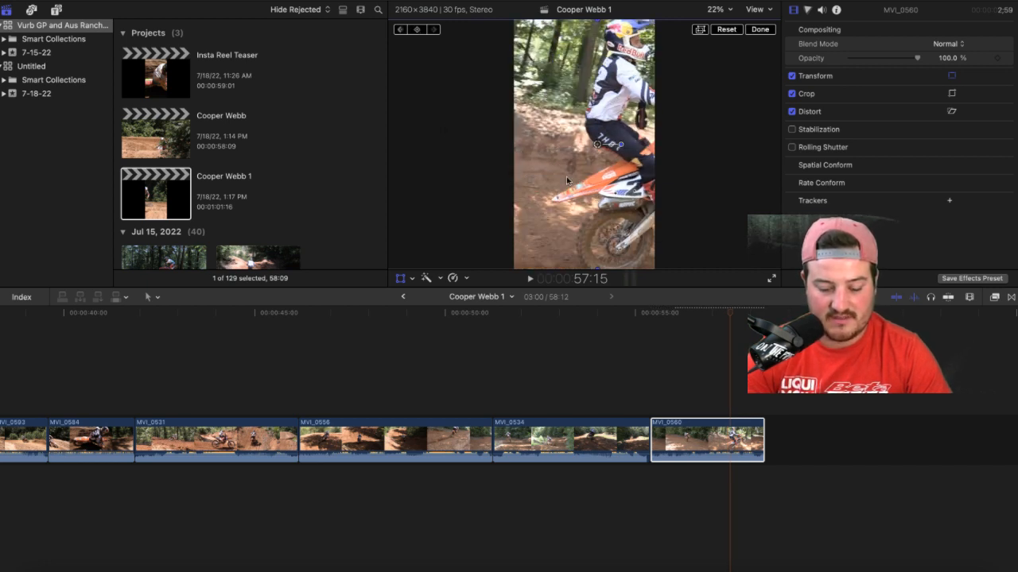
{"action": "left_click_drag", "start_coordinate": [566, 181], "coordinate": [550, 181]}
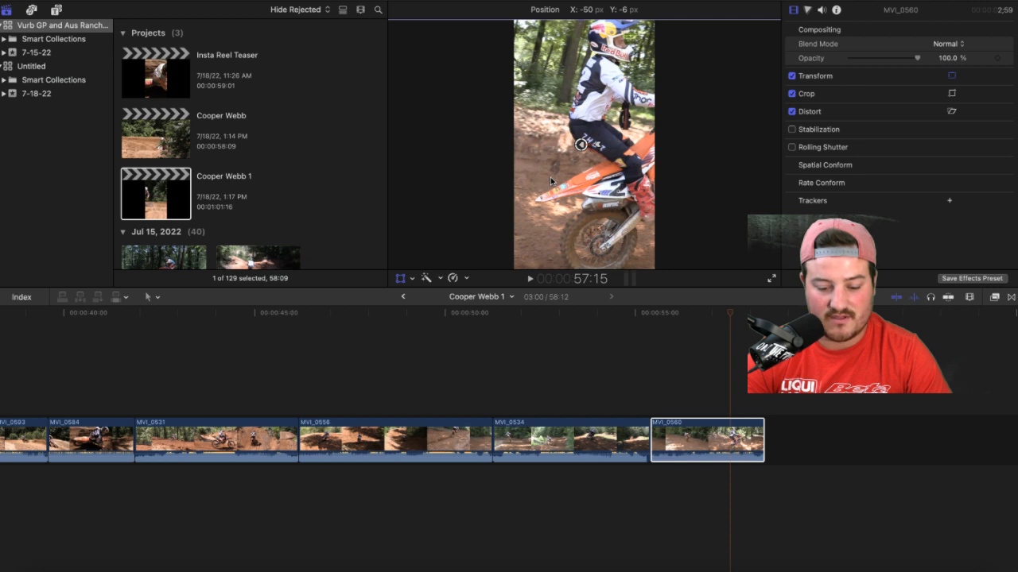
{"action": "left_click_drag", "start_coordinate": [550, 180], "coordinate": [550, 181]}
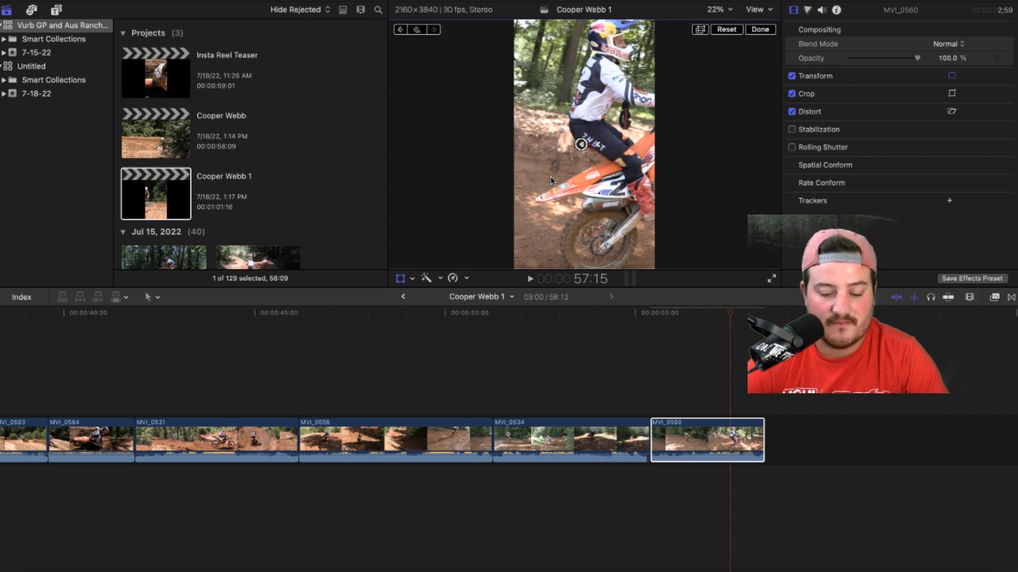
Step: Reposition the MVI_0560 frame at 57:17 to about X -371 px, Y -2 px, and finish the transform
{"action": "key", "text": "Right"}
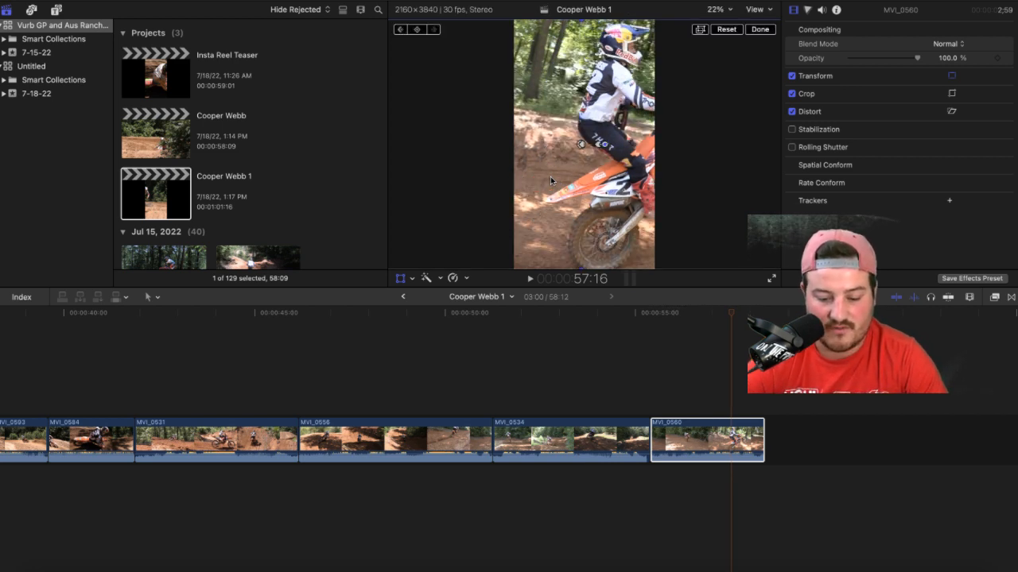
{"action": "key", "text": "Right"}
{"action": "left_click_drag", "start_coordinate": [598, 179], "coordinate": [581, 180]}
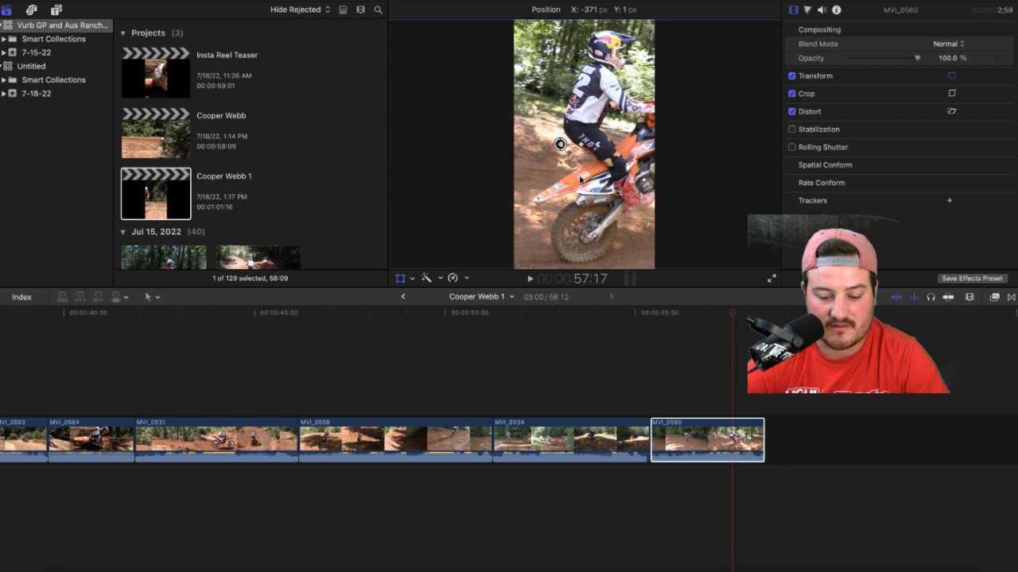
{"action": "left_click_drag", "start_coordinate": [580, 179], "coordinate": [580, 180]}
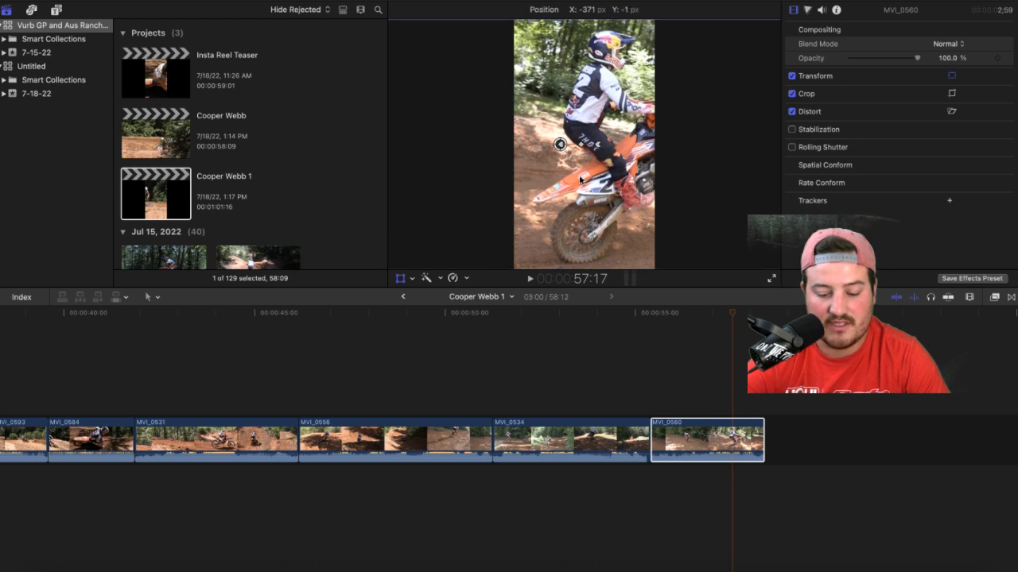
{"action": "left_click_drag", "start_coordinate": [580, 180], "coordinate": [580, 181]}
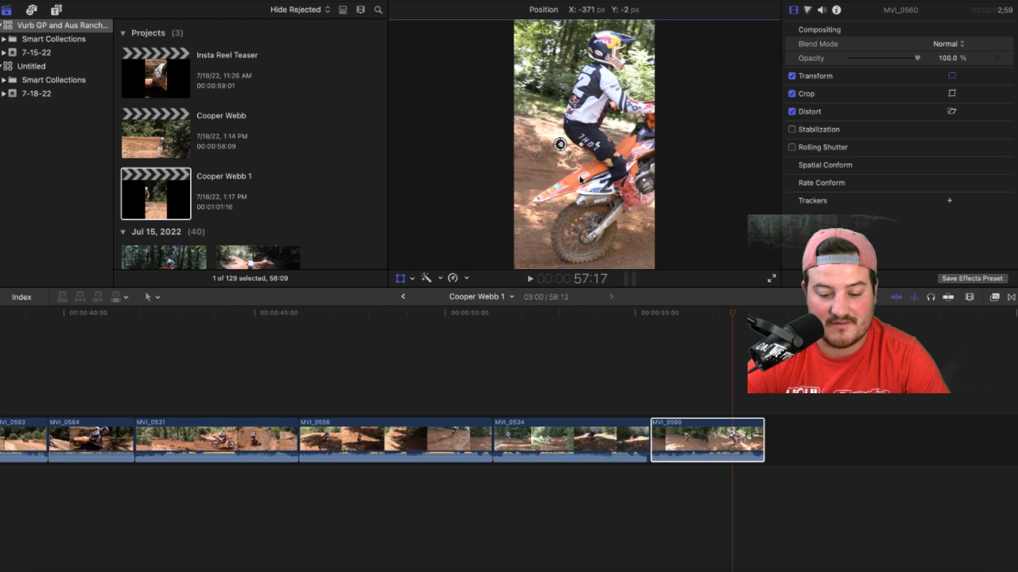
{"action": "left_click_drag", "start_coordinate": [581, 180], "coordinate": [580, 181]}
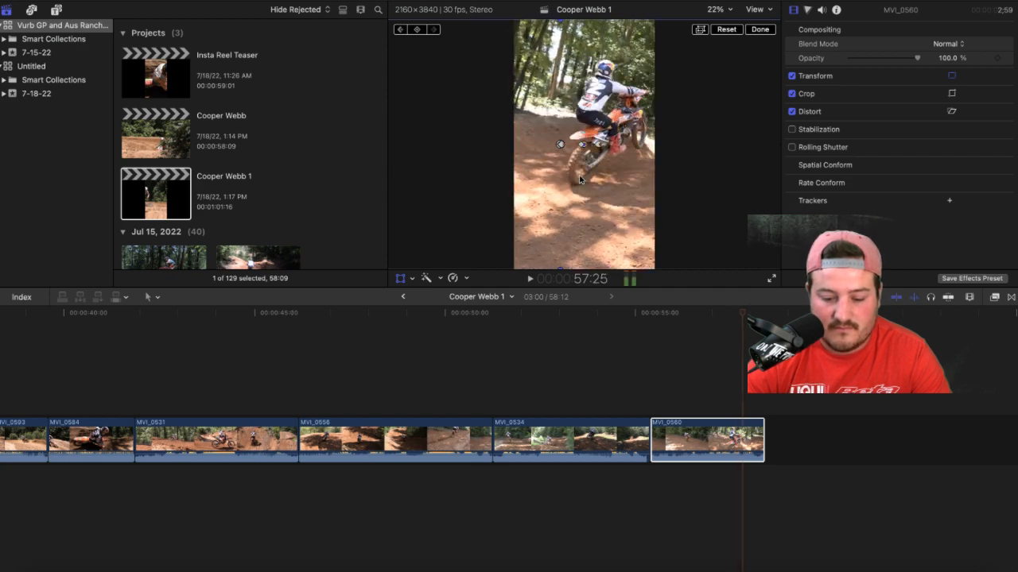
{"action": "left_click", "coordinate": [765, 32]}
Step: Replay MVI_0560 several times to check how the adjusted framing follows the rider
{"action": "left_click", "coordinate": [651, 370]}
{"action": "key", "text": "space"}
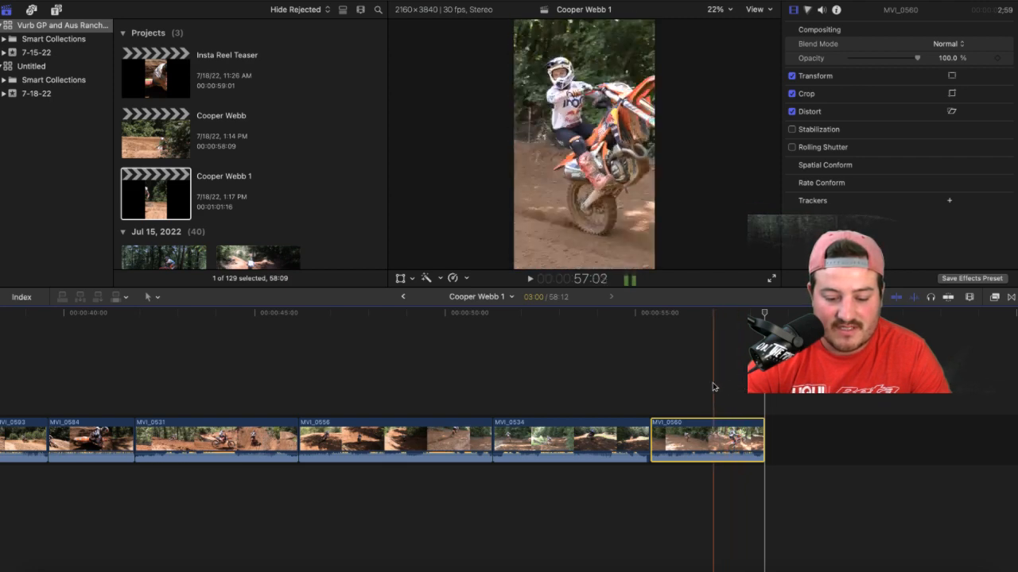
{"action": "key", "text": "space"}
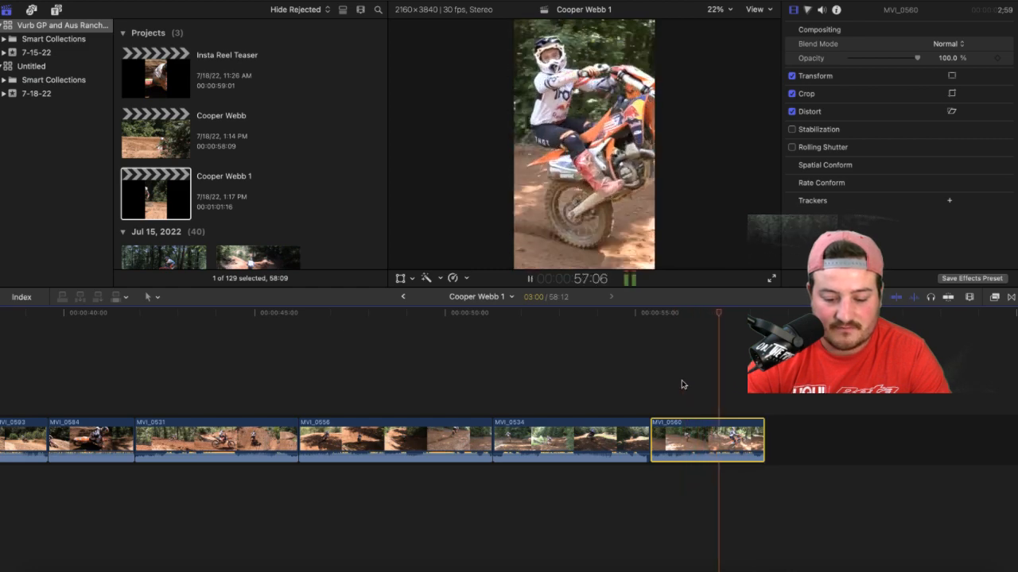
{"action": "key", "text": "space"}
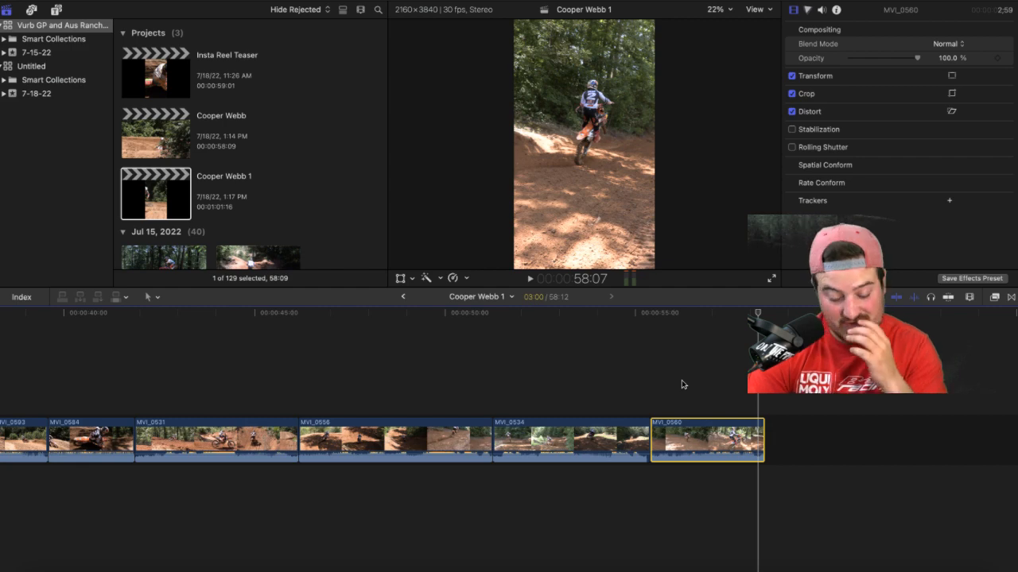
{"action": "left_click", "coordinate": [682, 382]}
{"action": "key", "text": "space"}
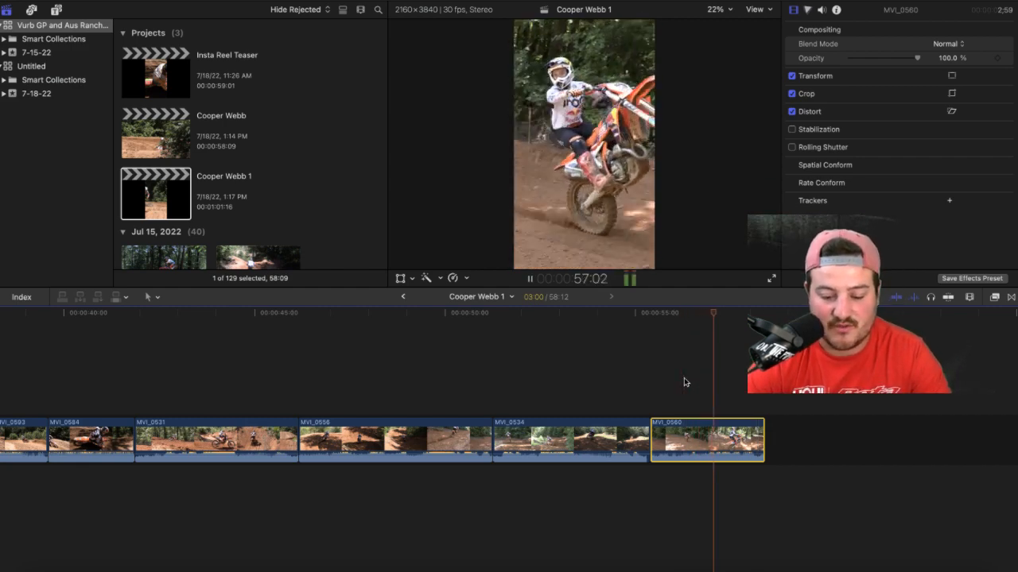
{"action": "key", "text": "space"}
{"action": "left_click", "coordinate": [687, 384]}
{"action": "key", "text": "space"}
{"action": "left_click", "coordinate": [685, 384]}
{"action": "key", "text": "space"}
Step: Delete the first clip of the Cooper Webb 1 timeline and play the start of MVI_0555
{"action": "scroll", "coordinate": [686, 384], "scroll_direction": "left", "scroll_amount": 15}
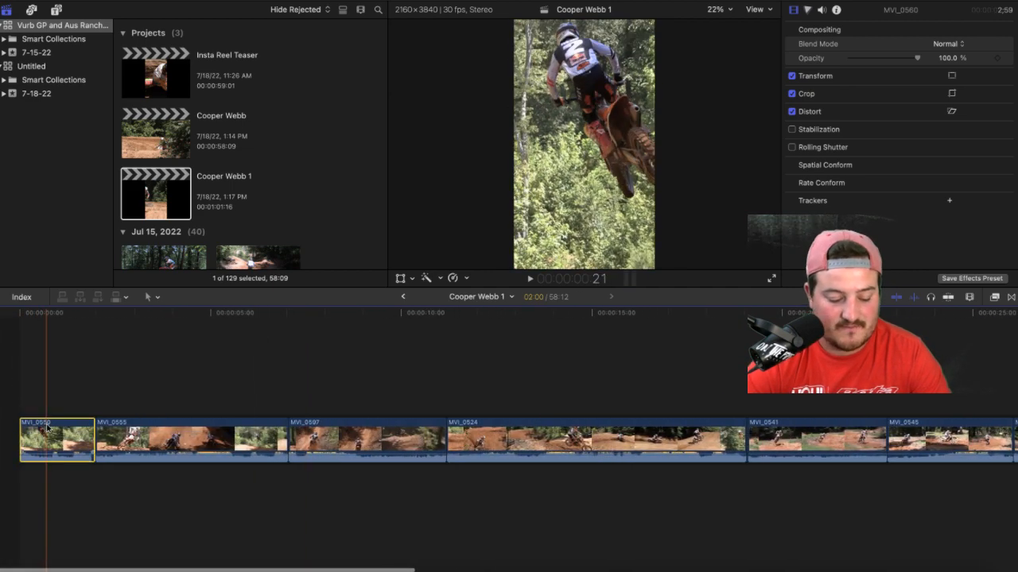
{"action": "key", "text": "Delete"}
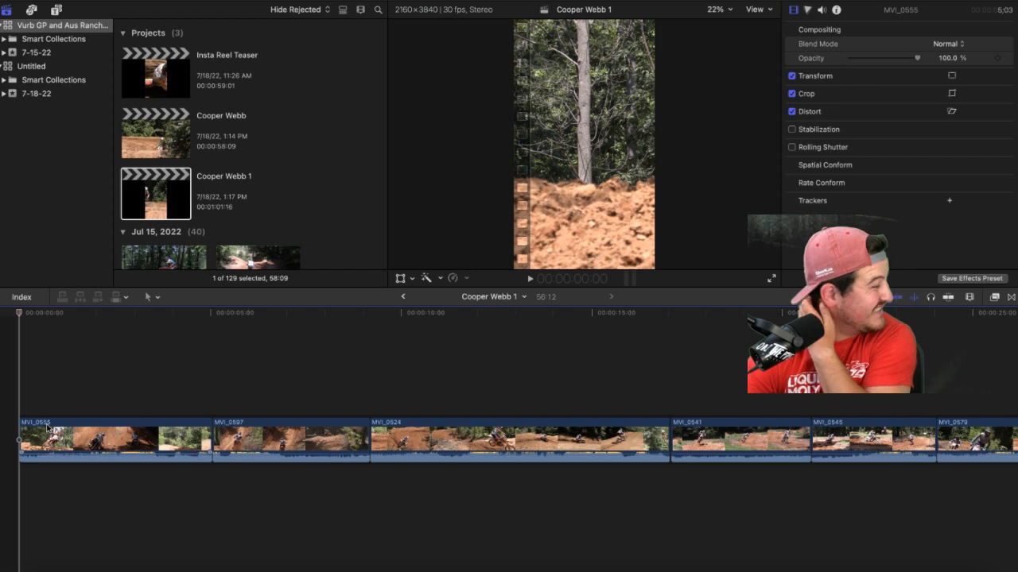
{"action": "key", "text": "space"}
{"action": "key", "text": "space"}
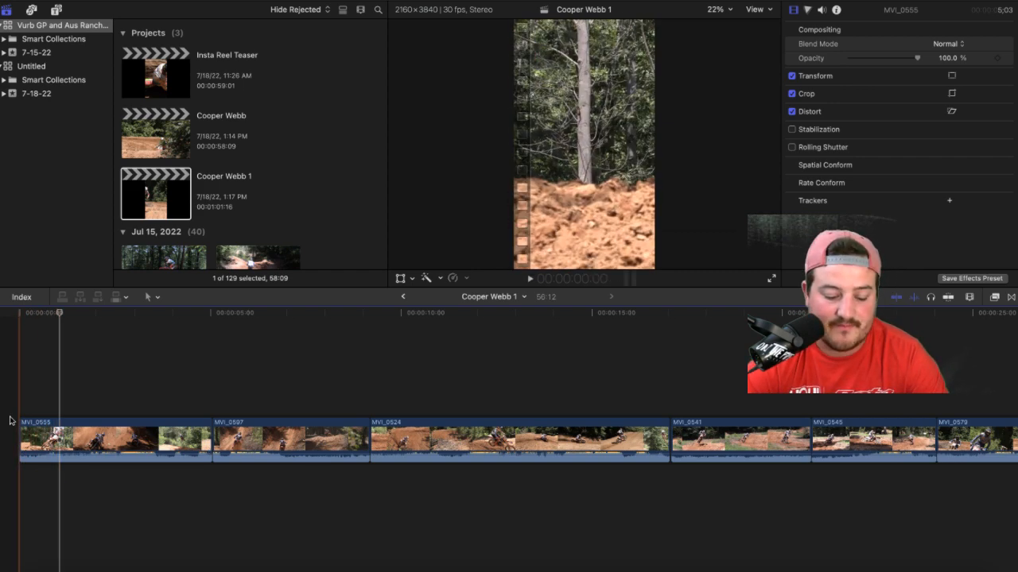
Step: Turn on the Transform controls for the opening clip MVI_0555, advance to frame 9, and show its Transform parameters
{"action": "left_click", "coordinate": [24, 370]}
{"action": "left_click", "coordinate": [30, 435]}
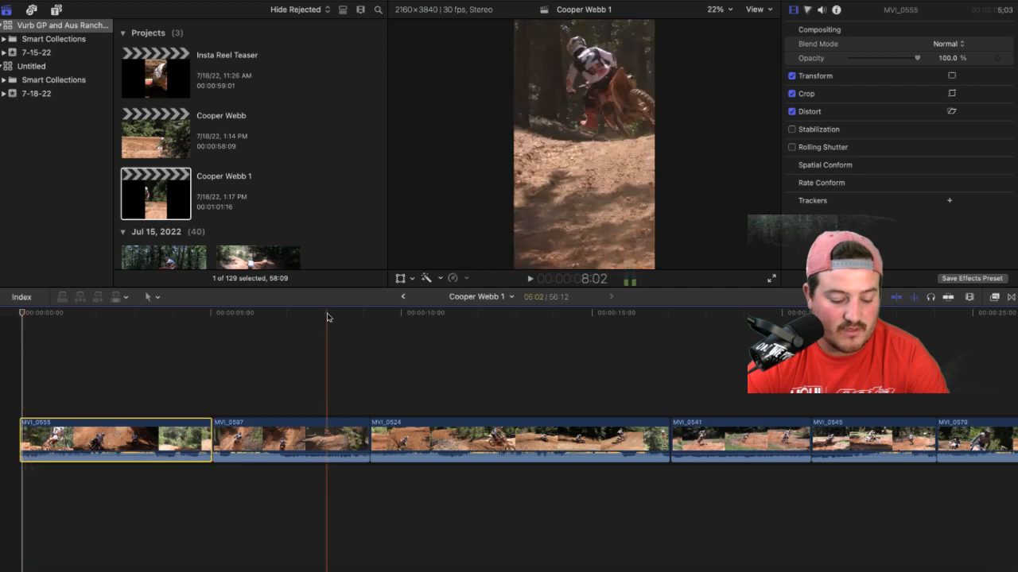
{"action": "left_click", "coordinate": [400, 279]}
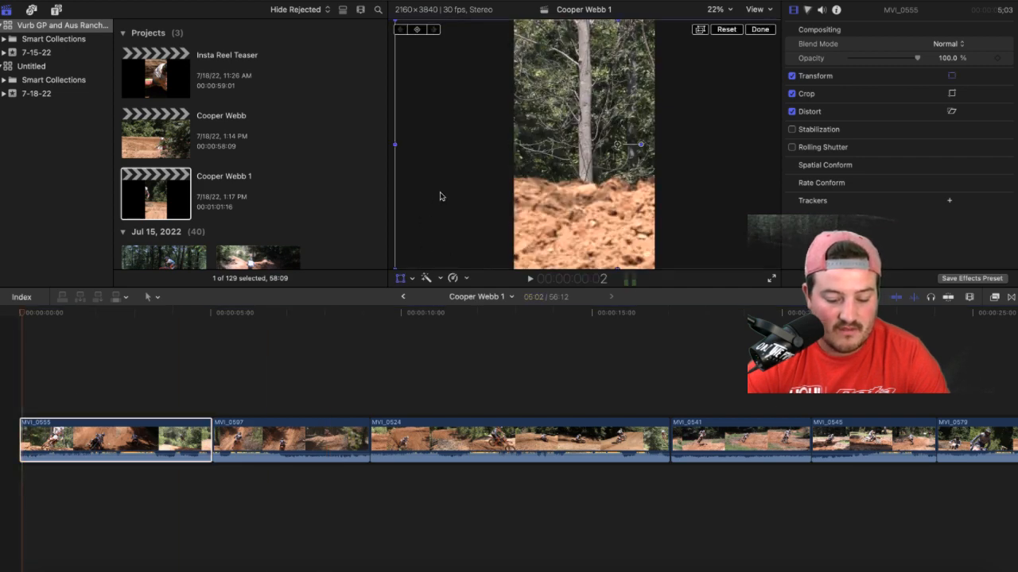
{"action": "key", "text": "Right"}
{"action": "key", "text": "Right"}
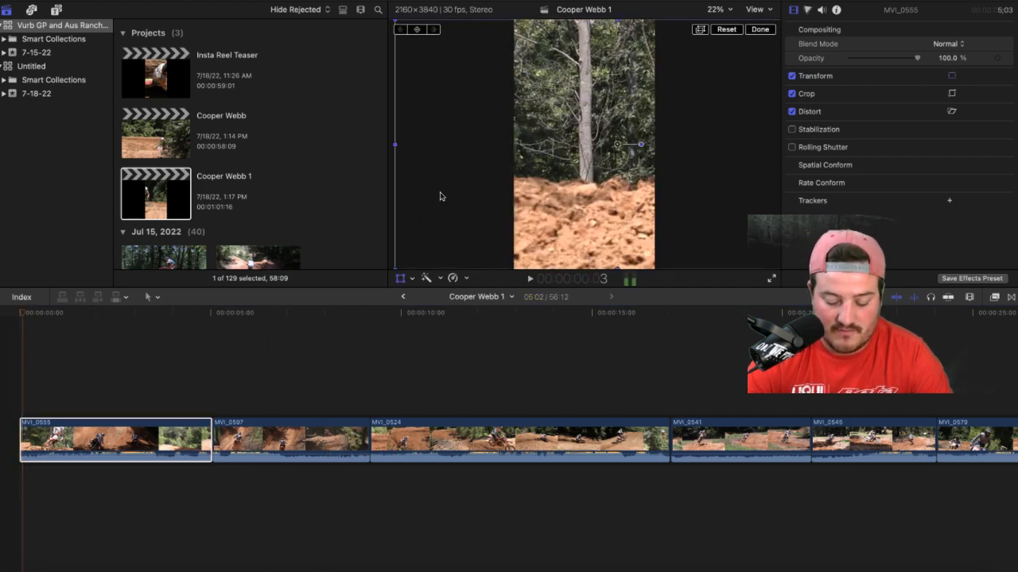
{"action": "key", "text": "Right"}
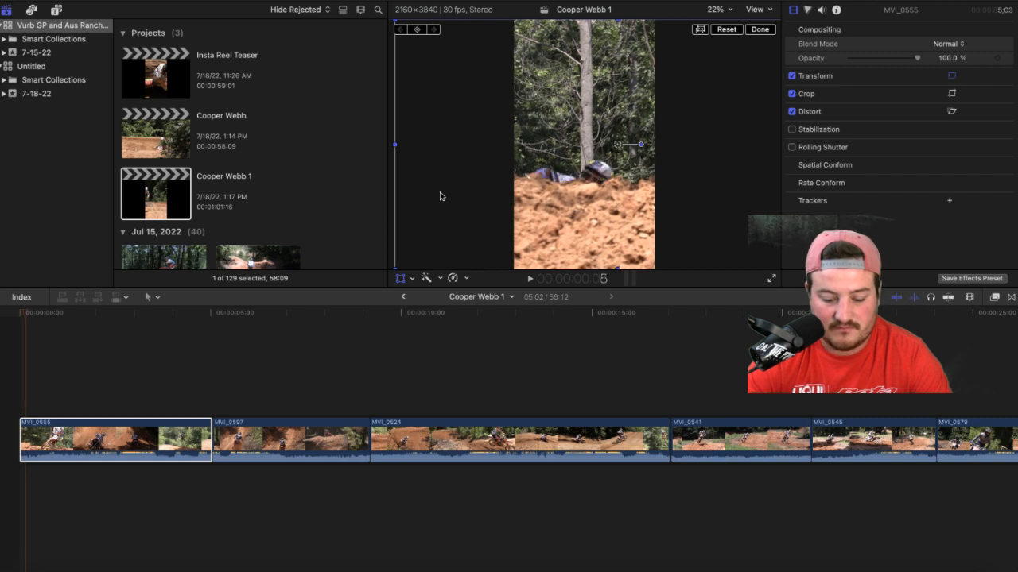
{"action": "key", "text": "Right"}
{"action": "key", "text": "Right"}
{"action": "key", "text": "Right"}
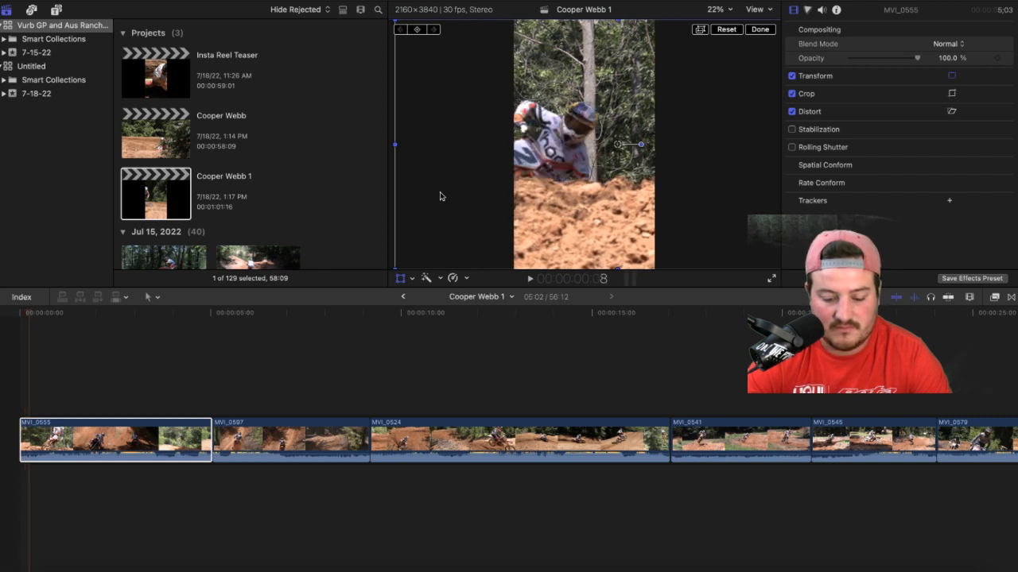
{"action": "key", "text": "Right"}
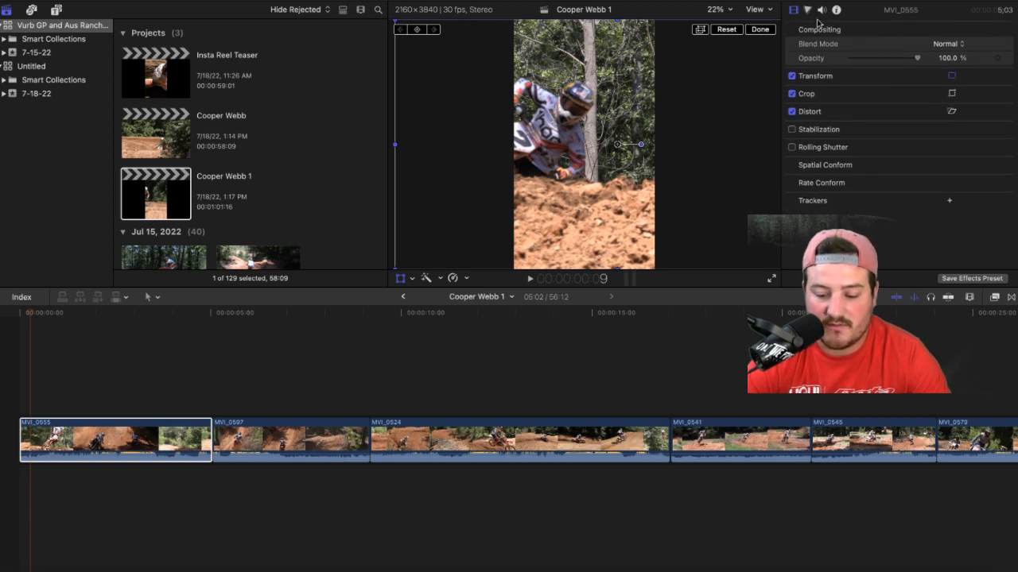
{"action": "left_click", "coordinate": [791, 13]}
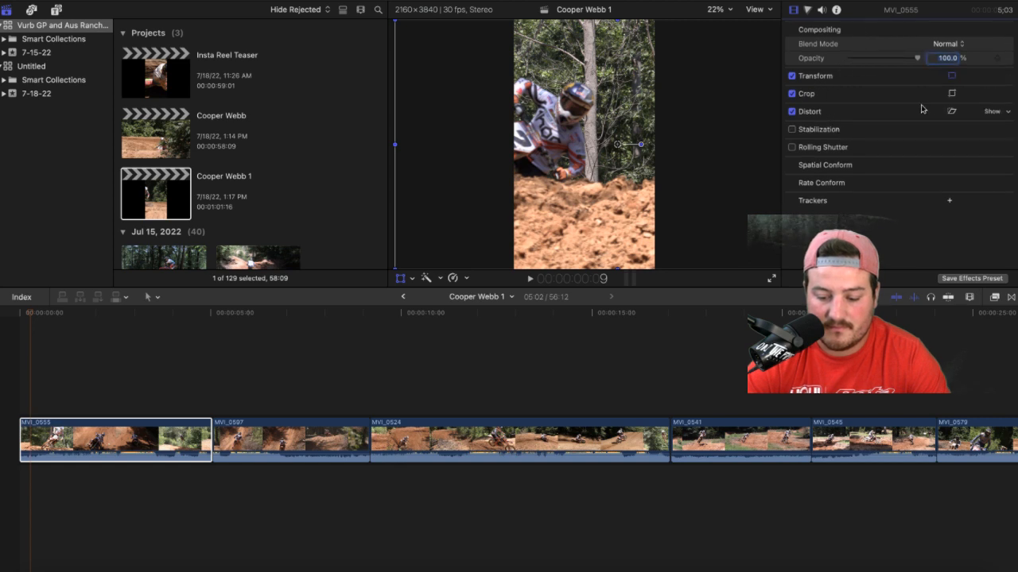
{"action": "left_click", "coordinate": [992, 75]}
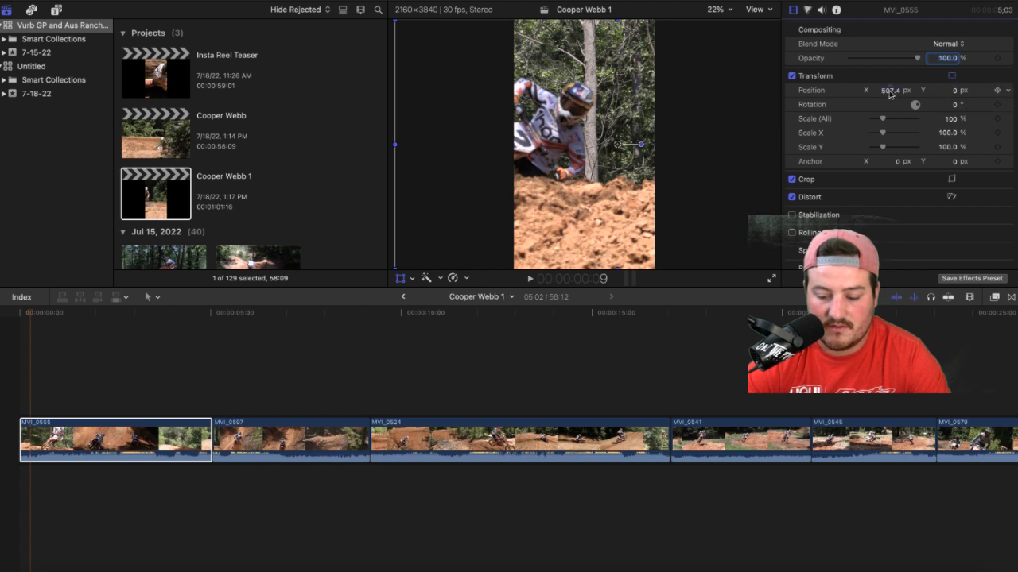
Step: Try a Position X of 1370.4 px on MVI_0555 and return to the start of the timeline
{"action": "left_click_drag", "start_coordinate": [889, 90], "coordinate": [898, 94]}
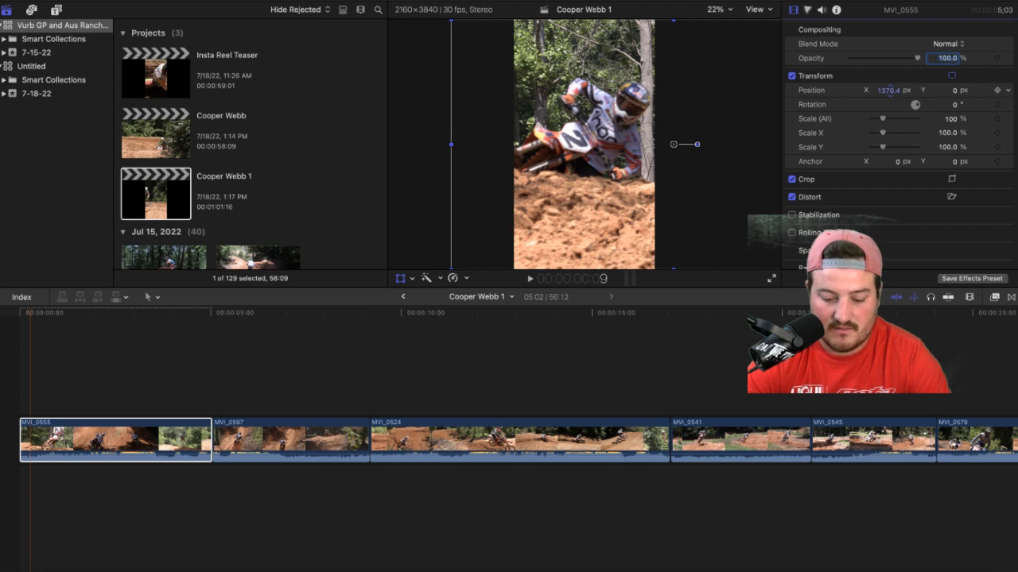
{"action": "left_click", "coordinate": [543, 364]}
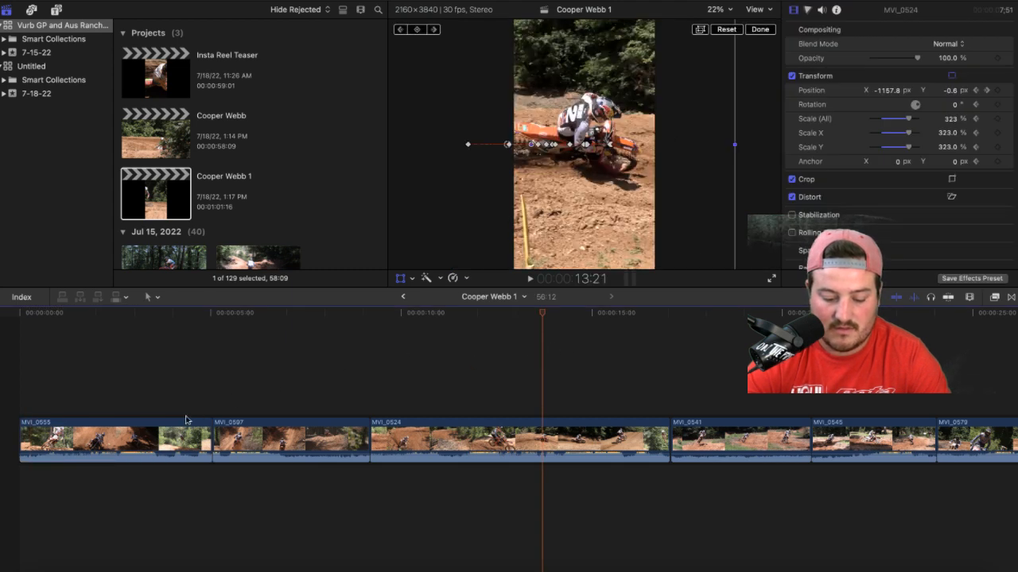
{"action": "left_click", "coordinate": [80, 432]}
{"action": "left_click", "coordinate": [23, 383]}
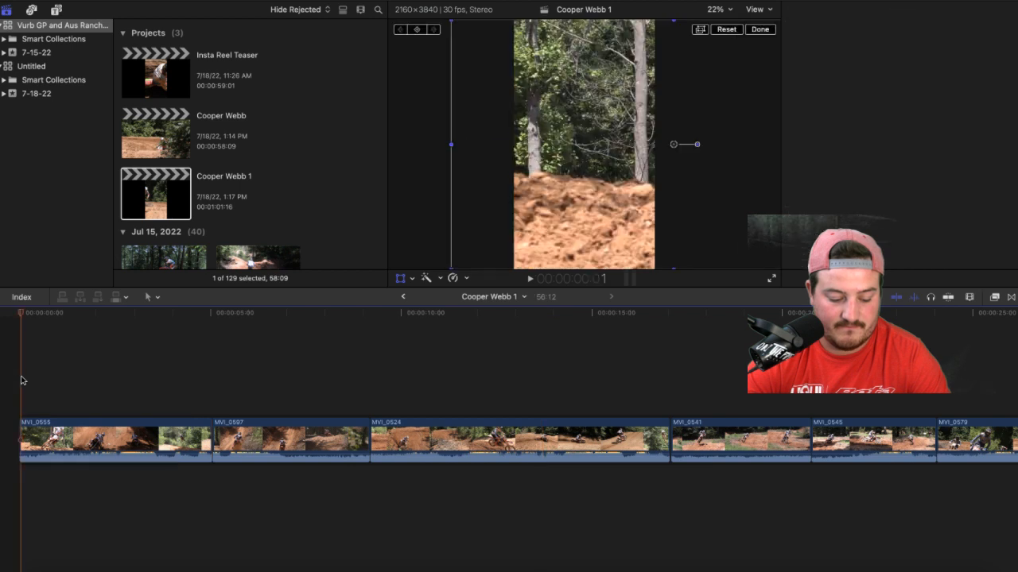
Step: Set the Position X of MVI_0555 to 766.4 px and finish the transform after a short playback
{"action": "left_click", "coordinate": [40, 434]}
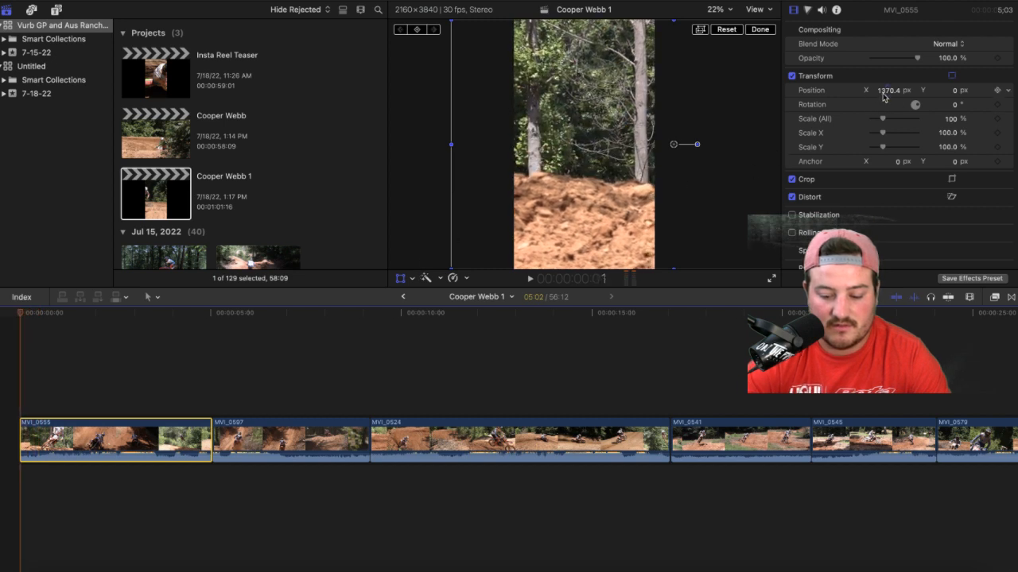
{"action": "mouse_move", "coordinate": [888, 97]}
{"action": "left_mouse_down"}
{"action": "mouse_move", "coordinate": [861, 96]}
{"action": "mouse_move", "coordinate": [885, 90]}
{"action": "left_mouse_up"}
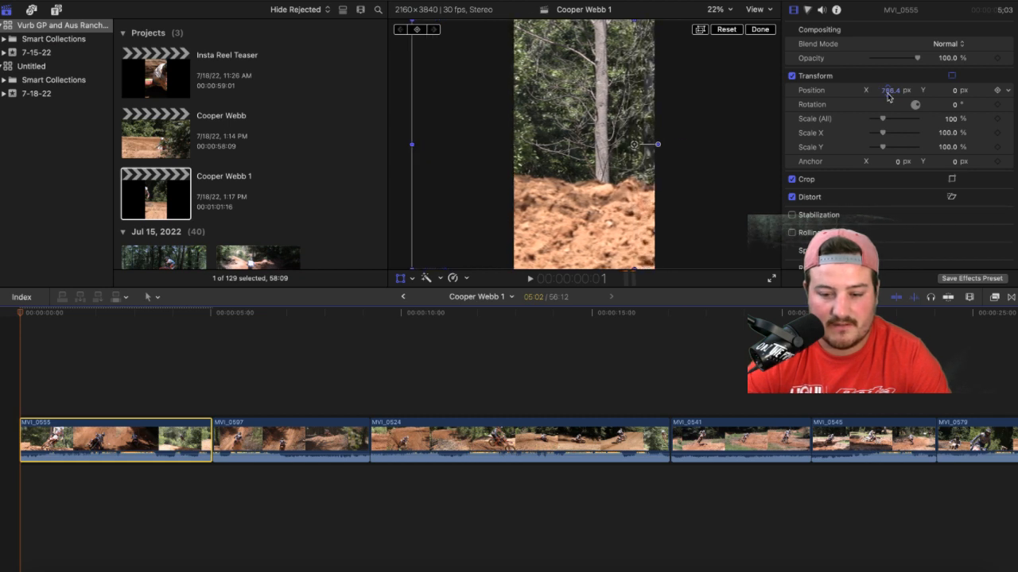
{"action": "key", "text": "space"}
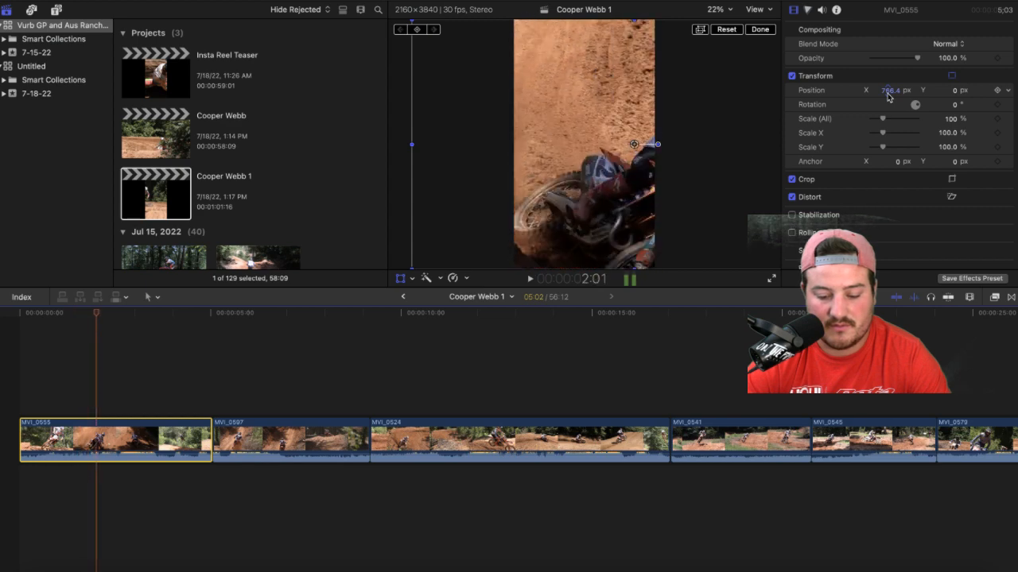
{"action": "left_click", "coordinate": [771, 35]}
Step: Play MVI_0555 from the start several times to check how the rider stays within the vertical frame
{"action": "key", "text": "Home"}
{"action": "key", "text": "space"}
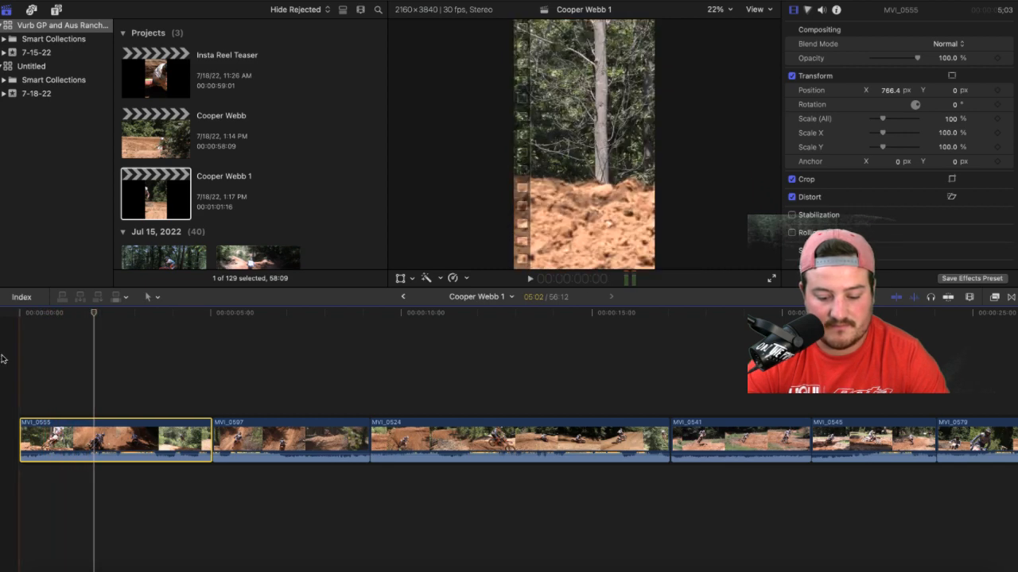
{"action": "key", "text": "space"}
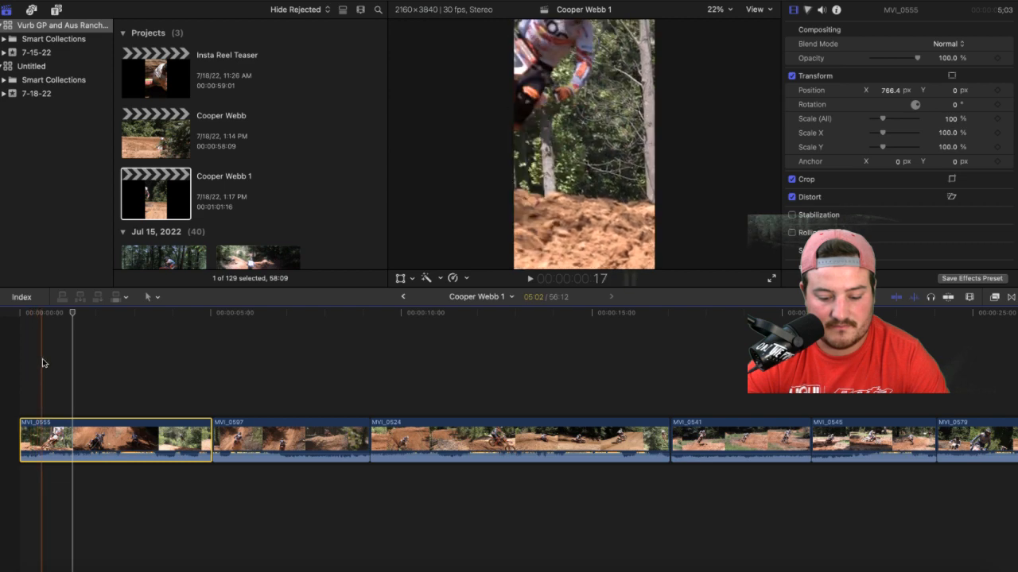
{"action": "key", "text": "space"}
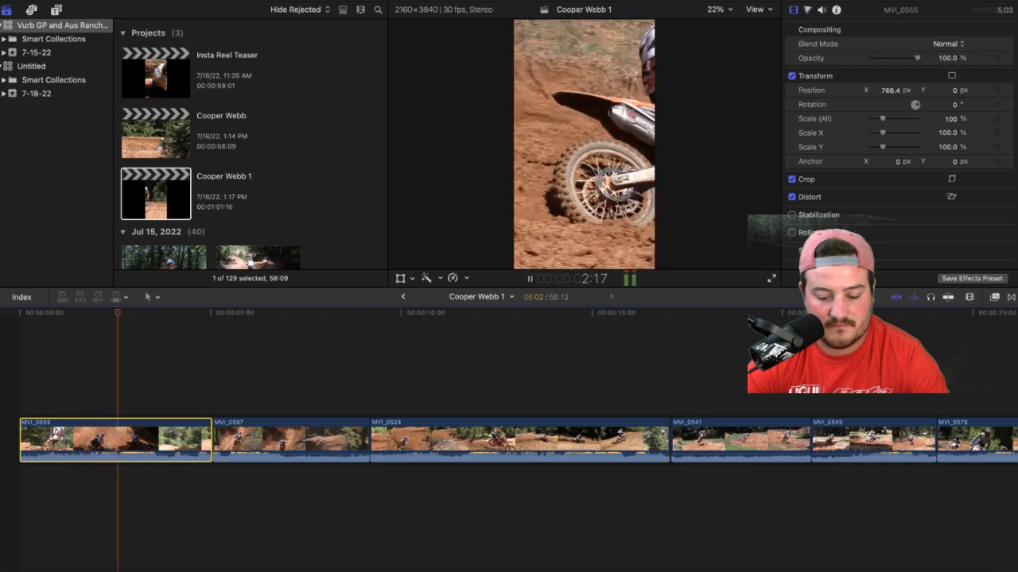
{"action": "key", "text": "space"}
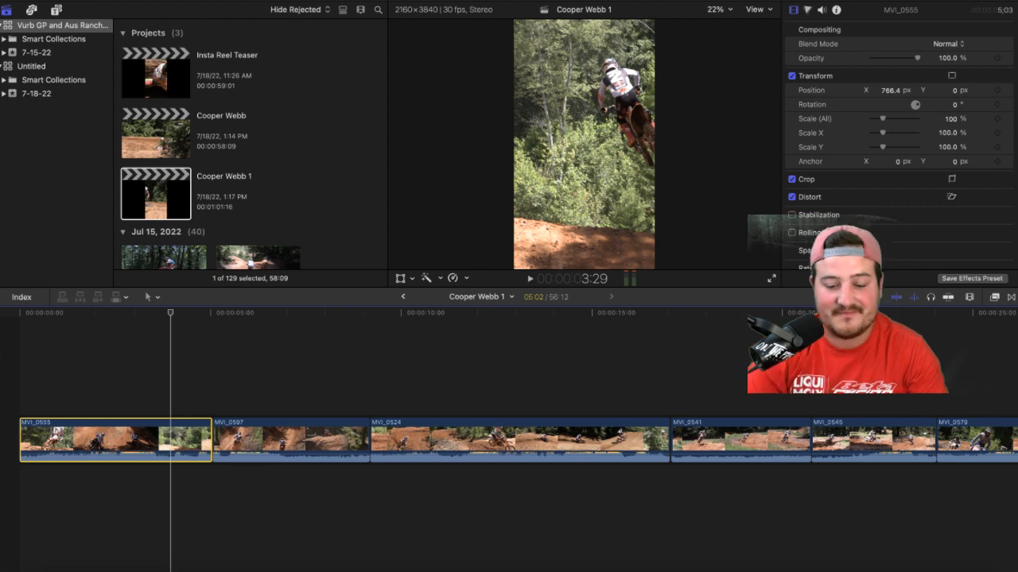
{"action": "key", "text": "space"}
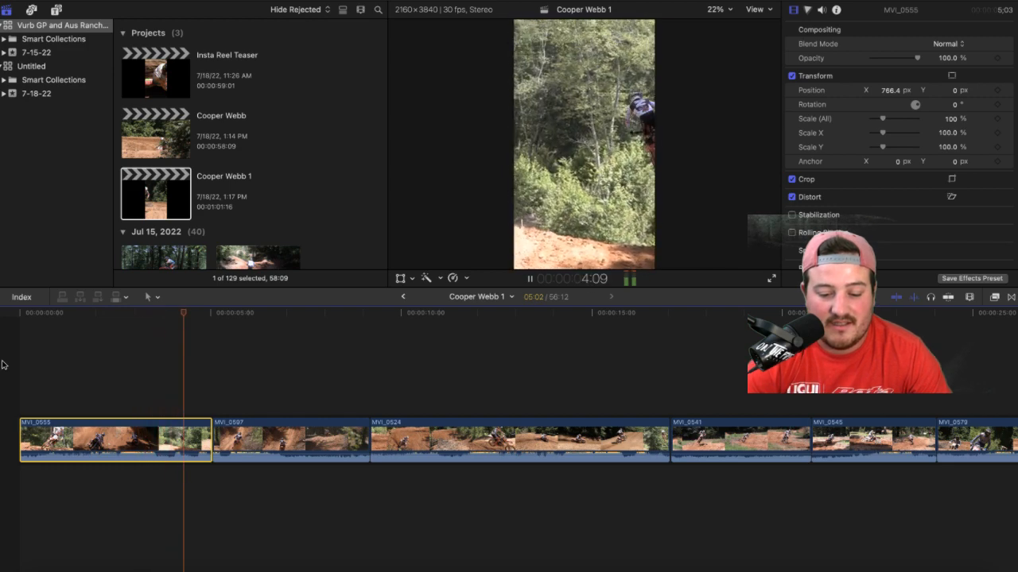
{"action": "key", "text": "space"}
{"action": "key", "text": "space"}
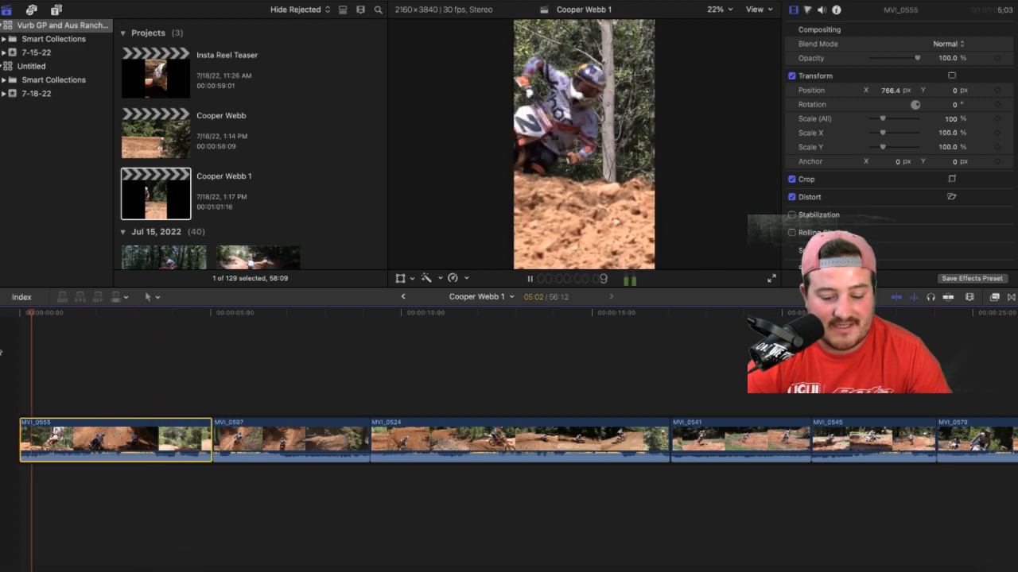
{"action": "key", "text": "space"}
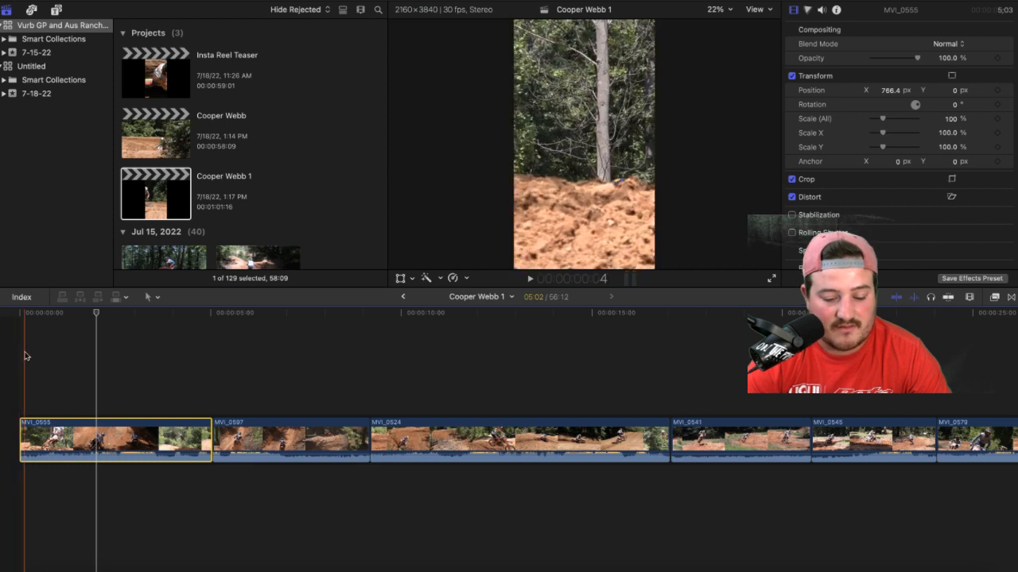
Step: Add a Transform keyframe to MVI_0555 at frame 8, as the rider comes over the dirt mound
{"action": "left_click", "coordinate": [26, 356]}
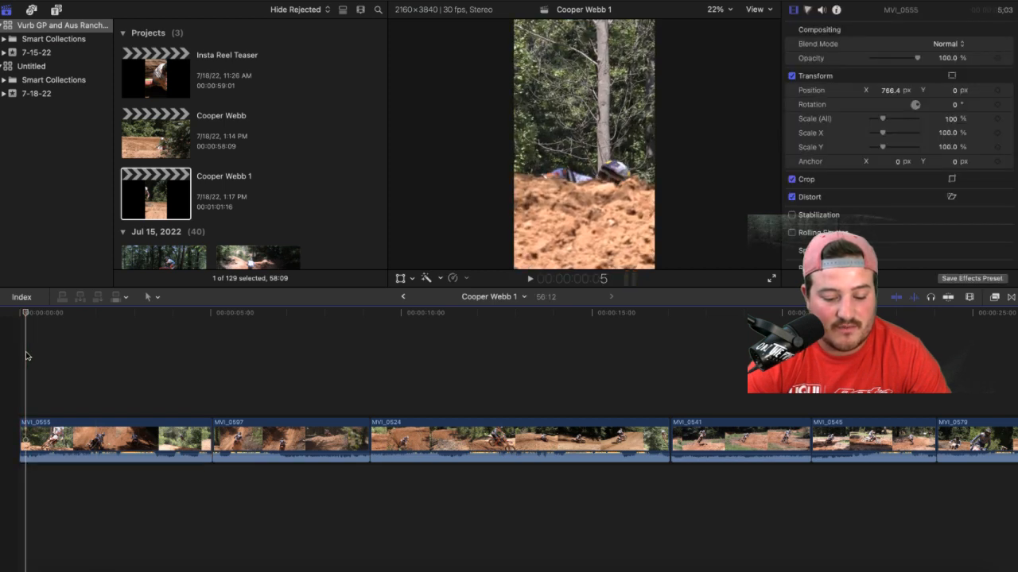
{"action": "left_click", "coordinate": [25, 425]}
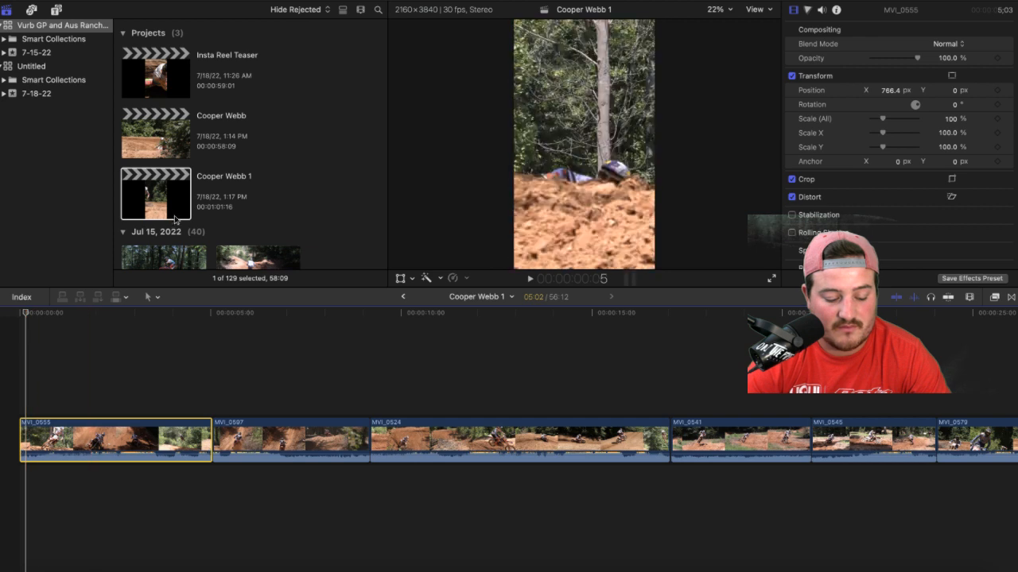
{"action": "left_click", "coordinate": [400, 279]}
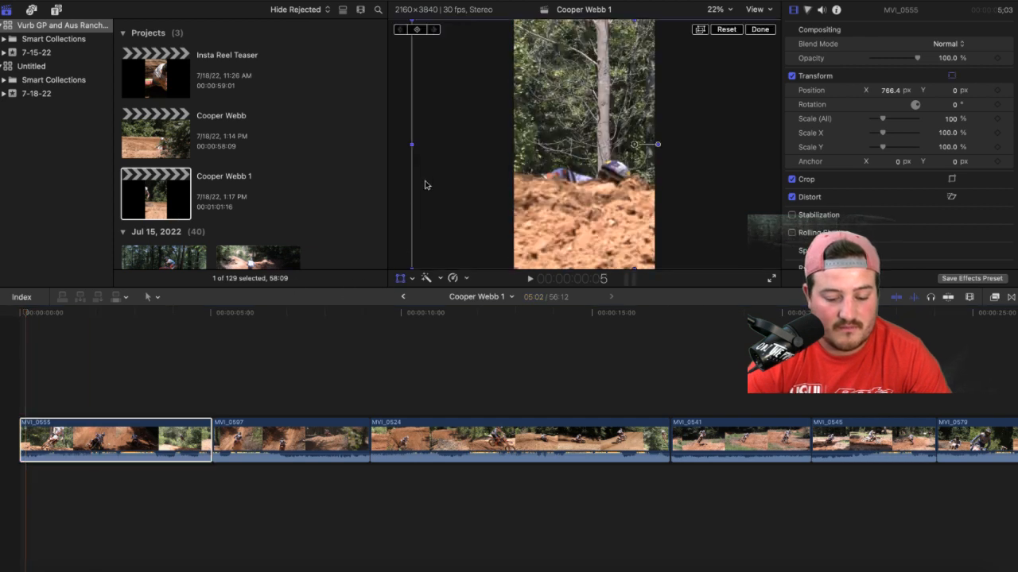
{"action": "key", "text": "Right"}
{"action": "key", "text": "Right"}
{"action": "key", "text": "Right"}
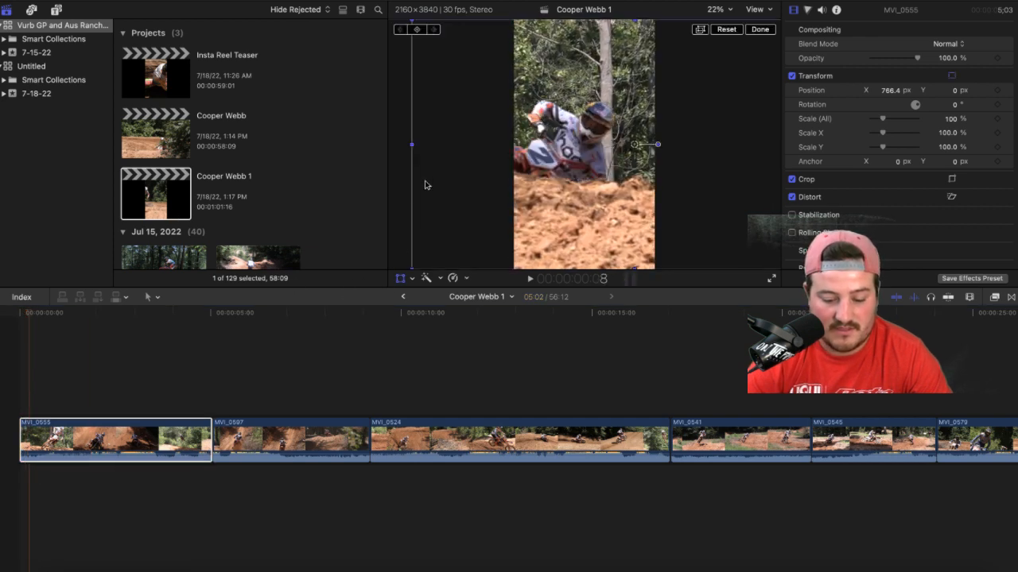
{"action": "left_click", "coordinate": [417, 30]}
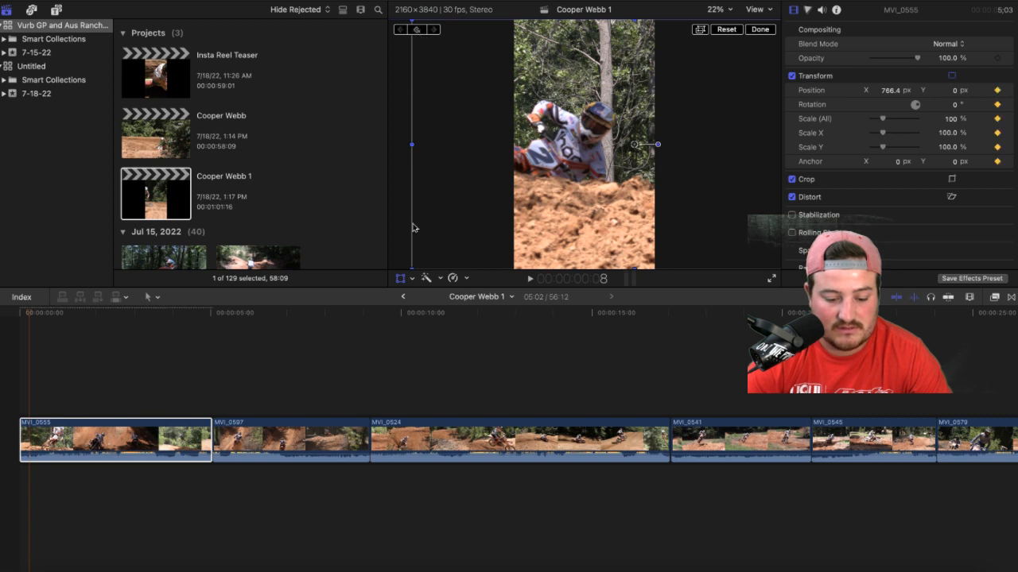
Step: Shift the clip horizontally at frame 10 to keyframe its Position X at about 1054 px
{"action": "key", "text": "Right"}
{"action": "key", "text": "Right"}
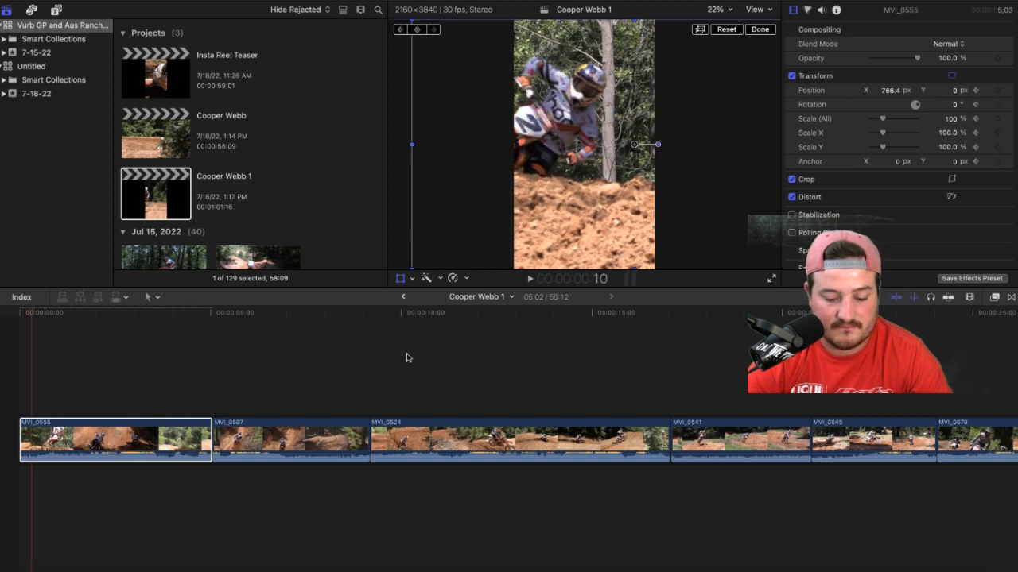
{"action": "left_click_drag", "start_coordinate": [555, 207], "coordinate": [575, 207]}
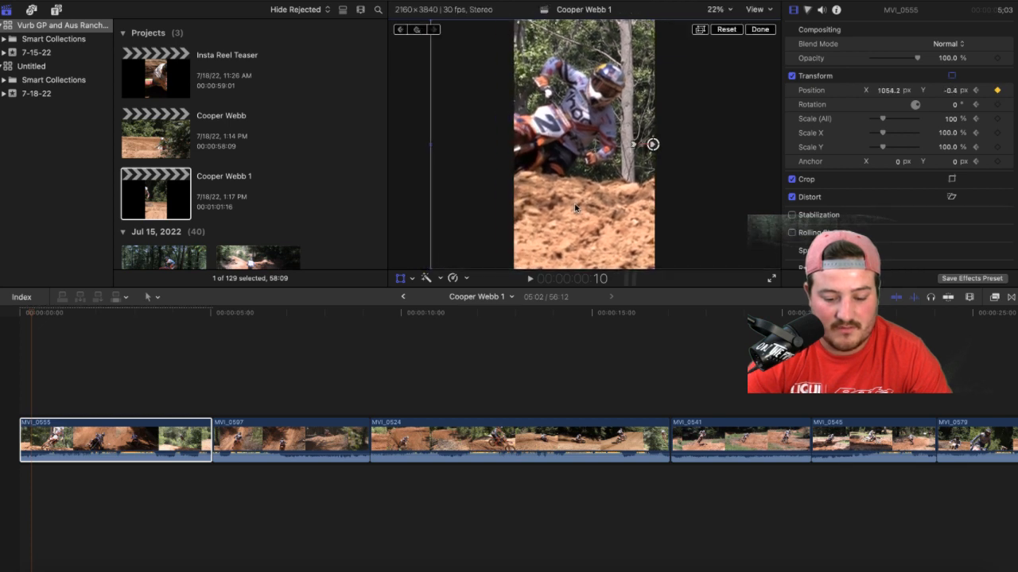
Step: Advance past the jump to where the rider drifts out of frame and keyframe Position X at about -610 px
{"action": "key", "text": "Right"}
{"action": "key", "text": "Right"}
{"action": "key", "text": "Right"}
{"action": "key", "text": "Right"}
{"action": "key", "text": "Right"}
{"action": "key", "text": "Right"}
{"action": "key", "text": "Right"}
{"action": "key", "text": "Right"}
{"action": "key", "text": "Right"}
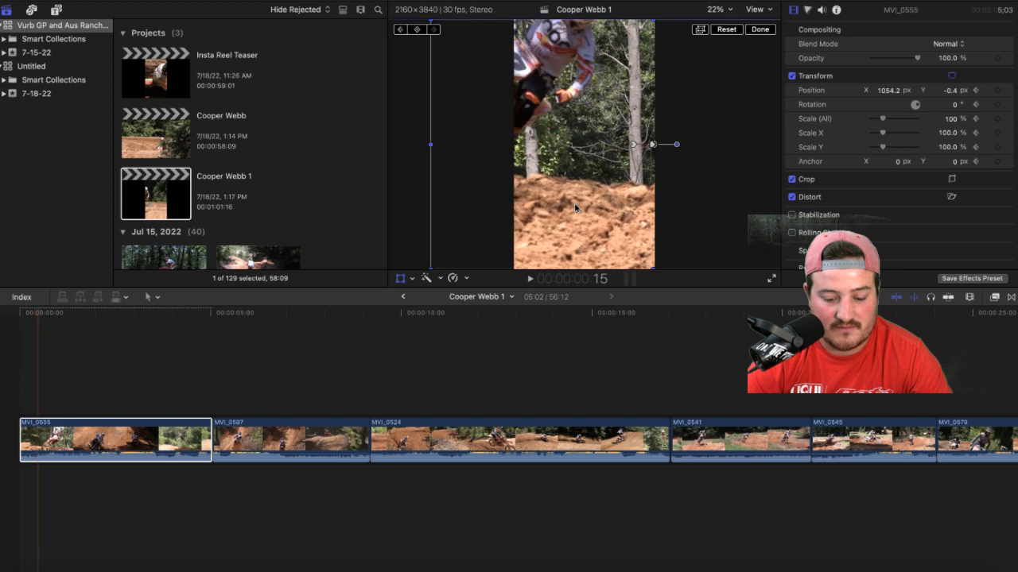
{"action": "key", "text": "Right"}
{"action": "key", "text": "Right"}
{"action": "key", "text": "Right"}
{"action": "key", "text": "Right"}
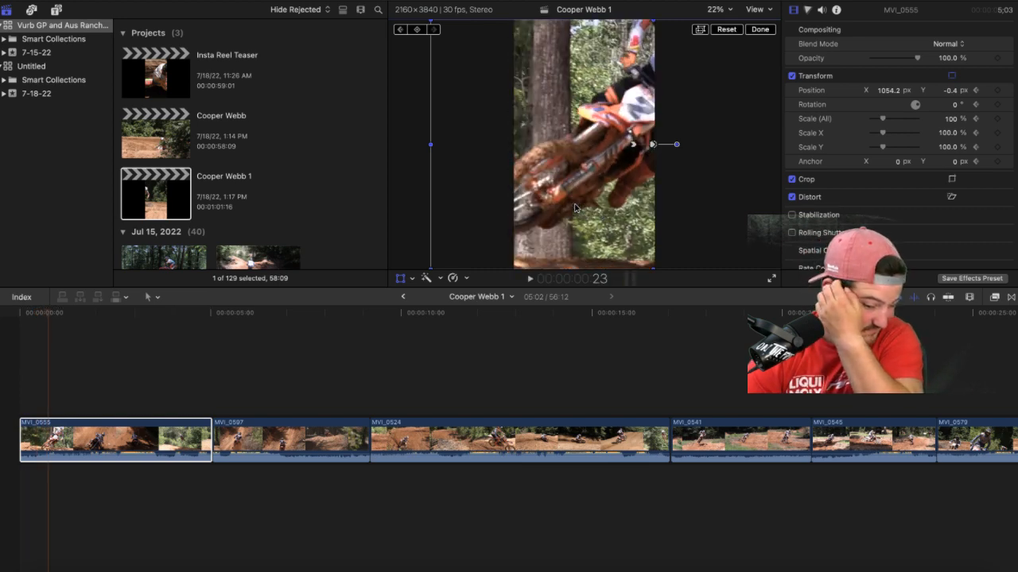
{"action": "key", "text": "Right"}
{"action": "key", "text": "Right"}
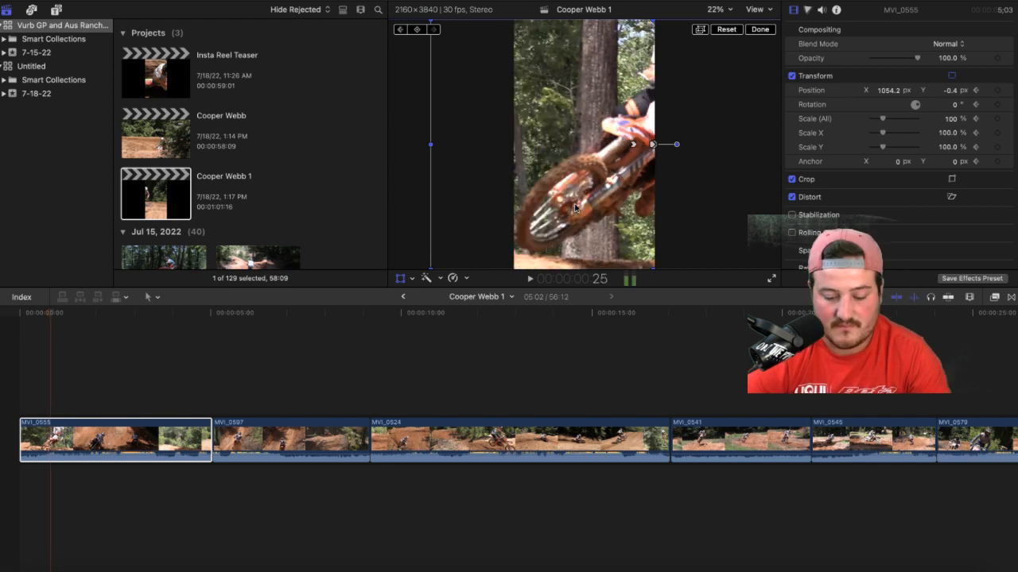
{"action": "left_click_drag", "start_coordinate": [575, 209], "coordinate": [467, 208]}
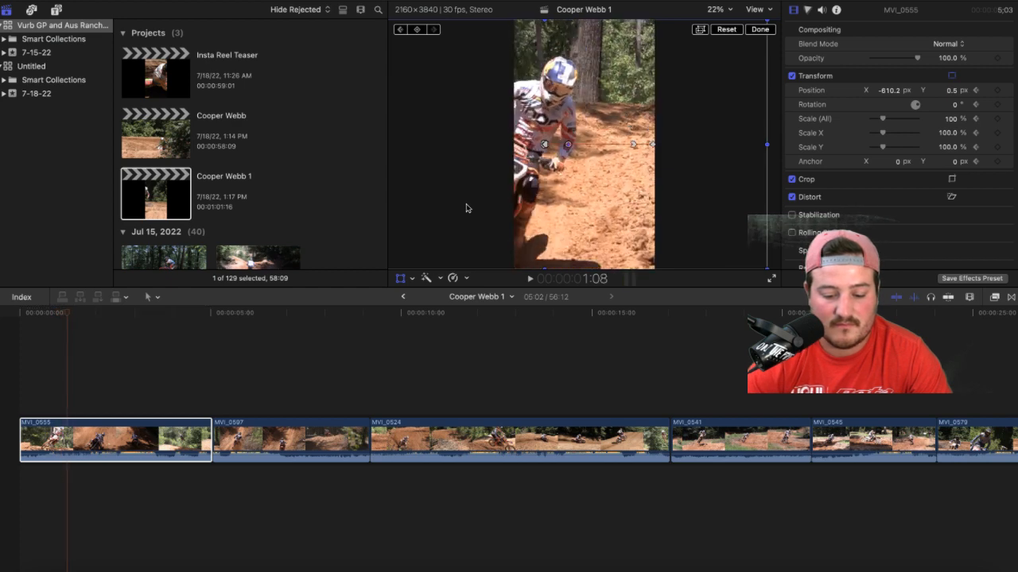
Step: Recenter the rider around 1:08 by shifting the clip to a keyframed Position X of about 83 px
{"action": "left_click_drag", "start_coordinate": [559, 208], "coordinate": [604, 209]}
{"action": "key", "text": "Right"}
{"action": "key", "text": "Right"}
{"action": "key", "text": "Right"}
{"action": "key", "text": "Right"}
{"action": "key", "text": "Right"}
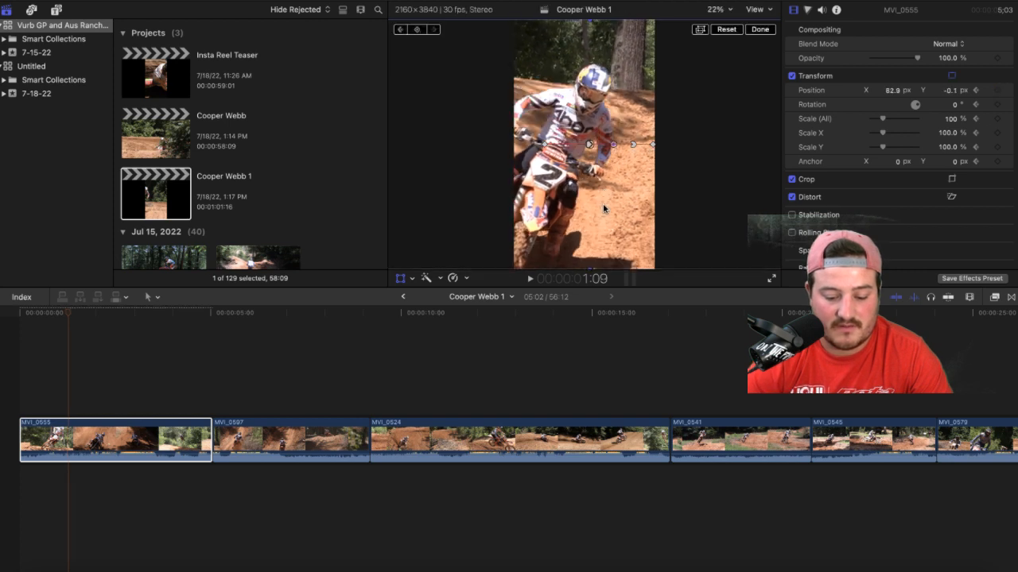
Step: Advance to 2:02, as the rider leans into the turn, and keyframe the clip's Position X at about -443 px
{"action": "key", "text": "Right"}
{"action": "key", "text": "Right"}
{"action": "key", "text": "Right"}
{"action": "key", "text": "Right"}
{"action": "key", "text": "Right"}
{"action": "key", "text": "Right"}
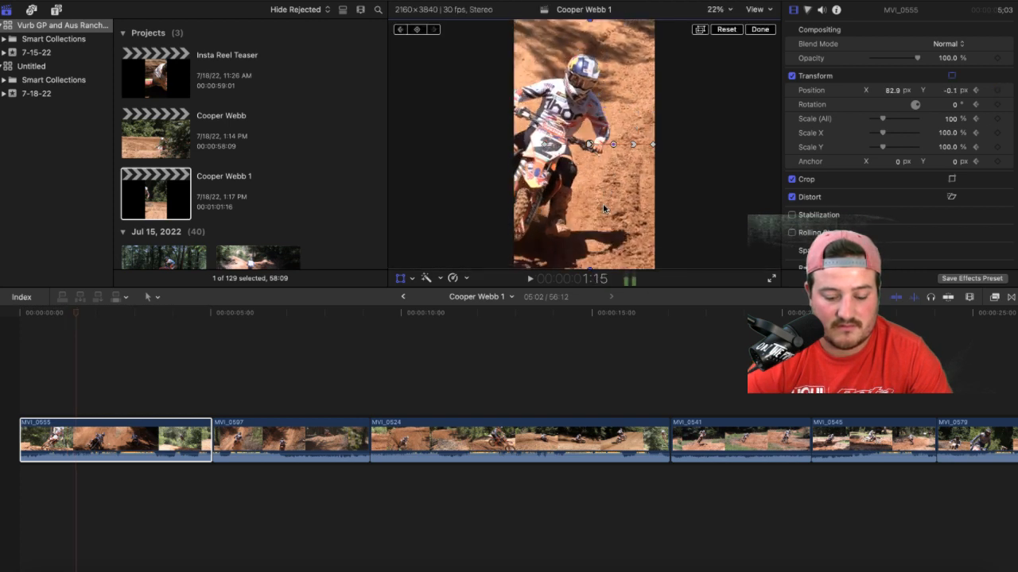
{"action": "key", "text": "Right"}
{"action": "key", "text": "Right"}
{"action": "key", "text": "Right"}
{"action": "key", "text": "Right"}
{"action": "key", "text": "Right"}
{"action": "key", "text": "Right"}
{"action": "key", "text": "Right"}
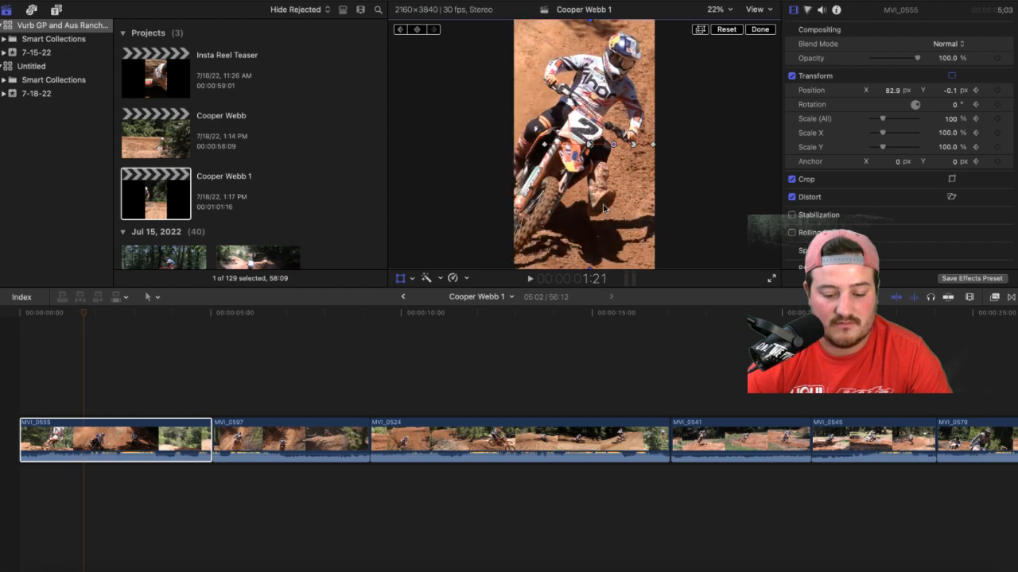
{"action": "key", "text": "Right"}
{"action": "key", "text": "Right"}
{"action": "key", "text": "Right"}
{"action": "key", "text": "Right"}
{"action": "key", "text": "Right"}
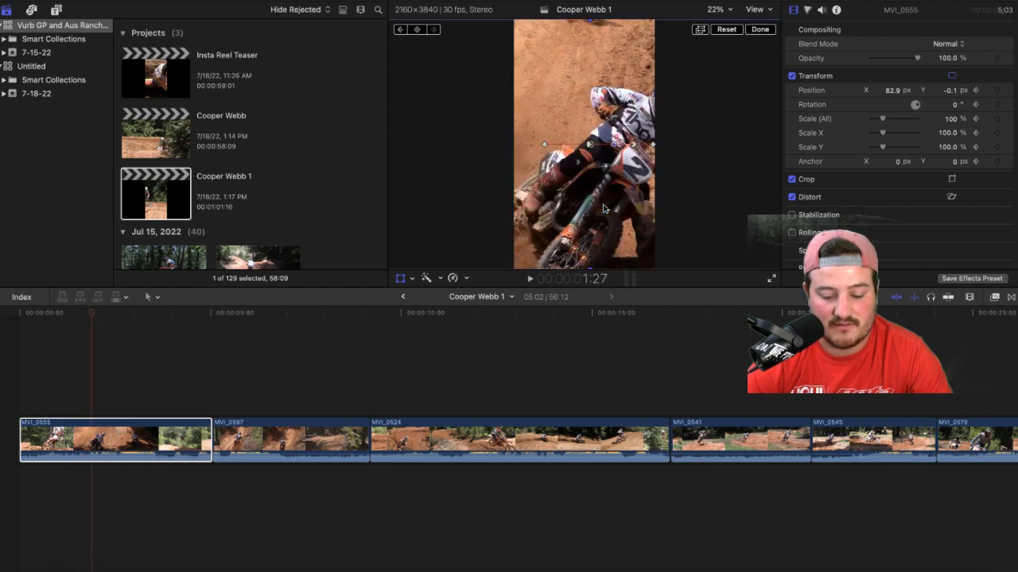
{"action": "key", "text": "Right"}
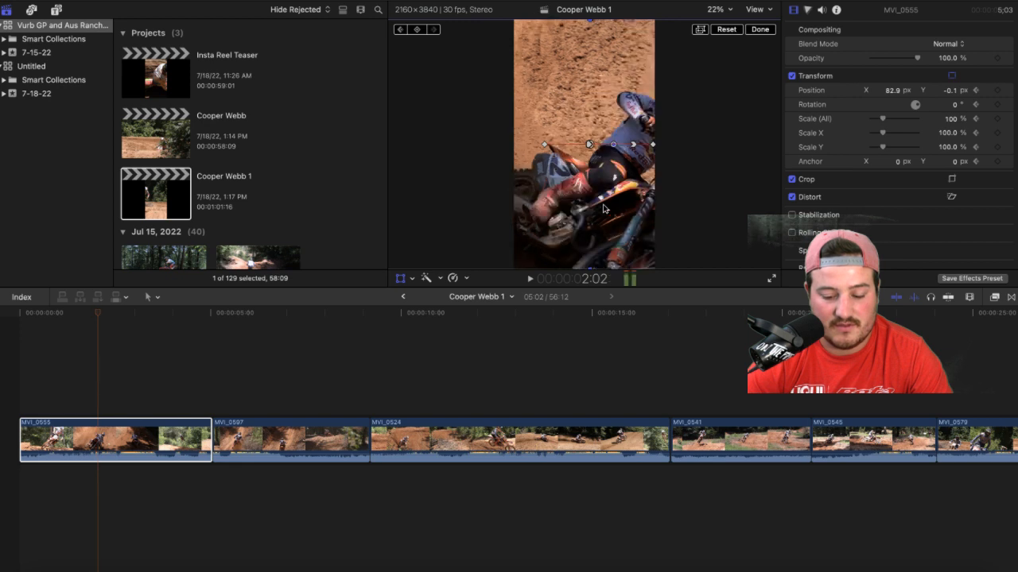
{"action": "left_click_drag", "start_coordinate": [603, 208], "coordinate": [569, 209]}
Step: Shift the clip further at 2:04 to recenter the rider, keyframing Position X at about -1112 px
{"action": "key", "text": "Right"}
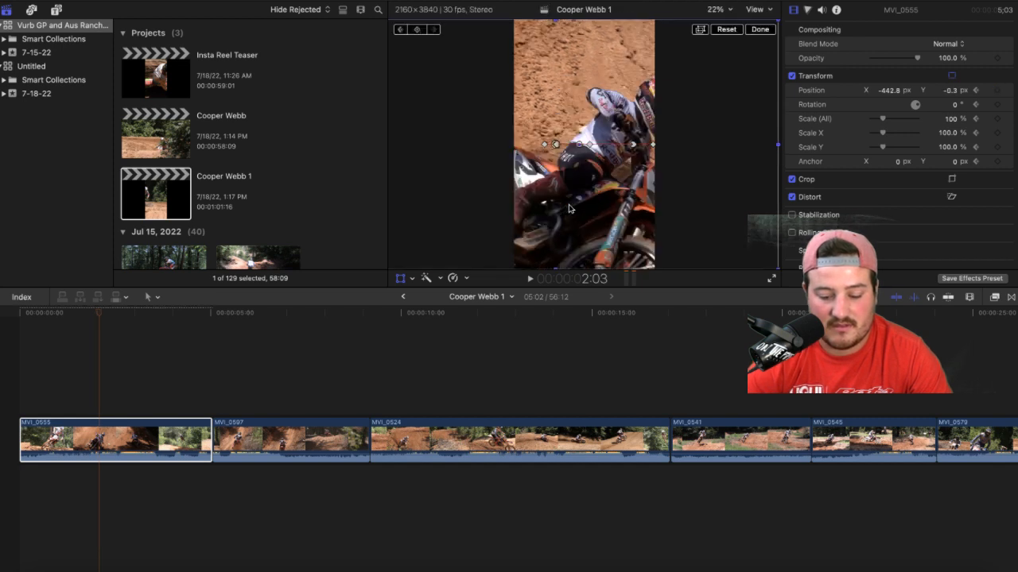
{"action": "key", "text": "Right"}
{"action": "left_click_drag", "start_coordinate": [570, 209], "coordinate": [526, 208]}
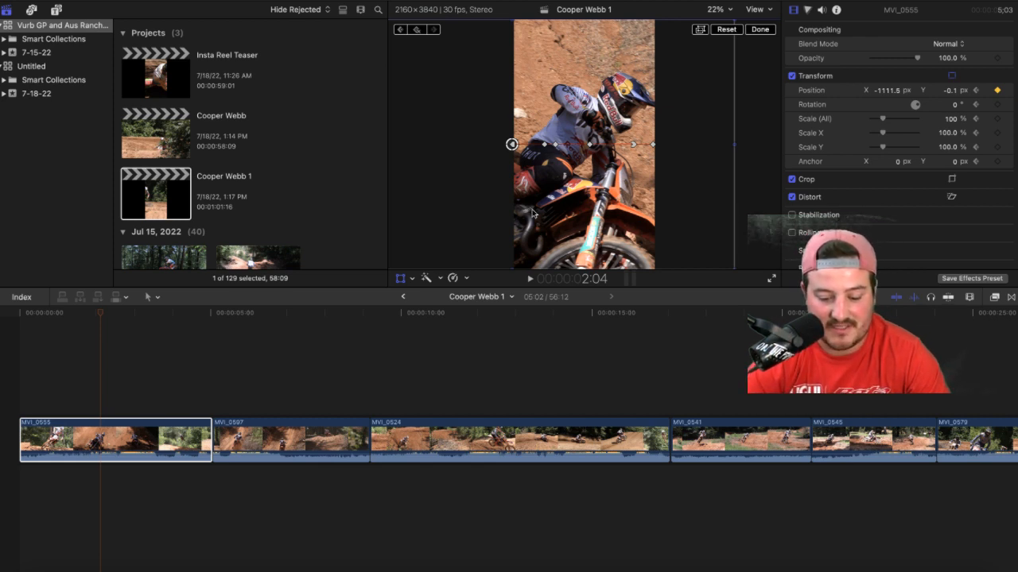
Step: Follow the rider to about 2:08 and keyframe Position X at about -1735 px
{"action": "key", "text": "Right"}
{"action": "key", "text": "Right"}
{"action": "key", "text": "Right"}
{"action": "key", "text": "Right"}
{"action": "key", "text": "Right"}
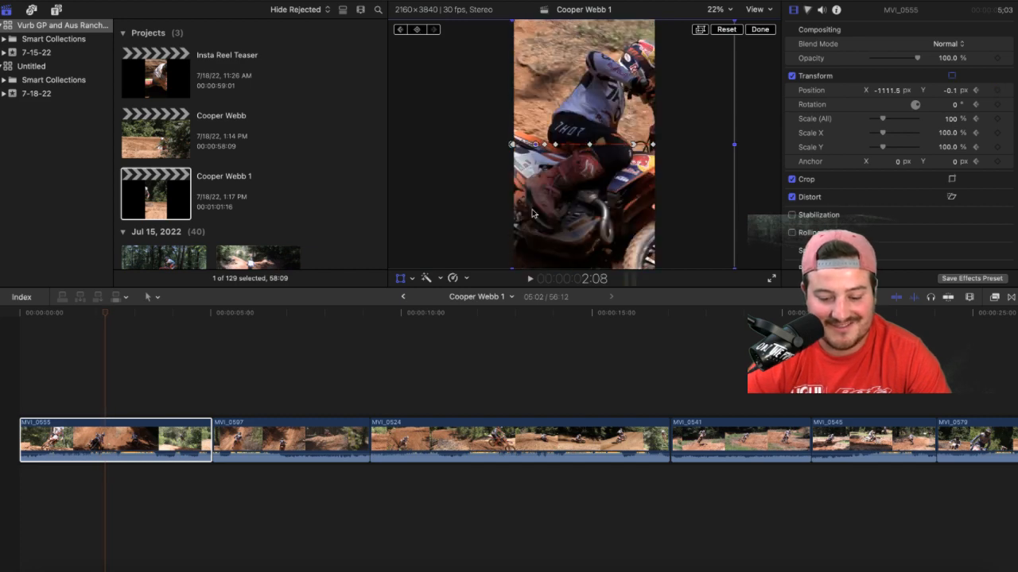
{"action": "left_click_drag", "start_coordinate": [579, 213], "coordinate": [539, 215]}
Step: Advance to about 2:17, where the rider slips out of frame, and keyframe Position X at about -369 px
{"action": "key", "text": "Right"}
{"action": "key", "text": "Right"}
{"action": "key", "text": "Right"}
{"action": "key", "text": "Right"}
{"action": "key", "text": "Right"}
{"action": "key", "text": "Right"}
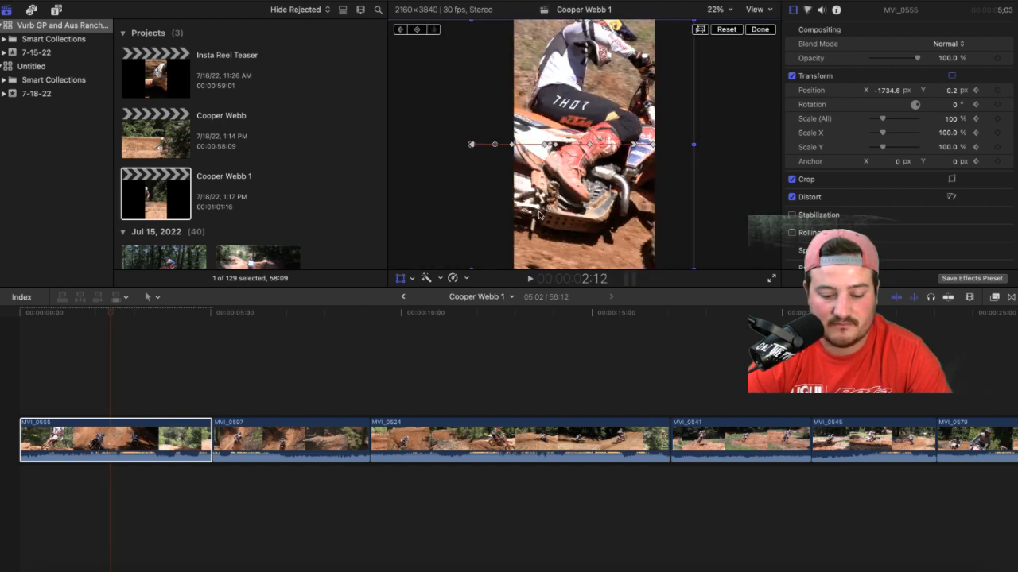
{"action": "key", "text": "Right"}
{"action": "key", "text": "Right"}
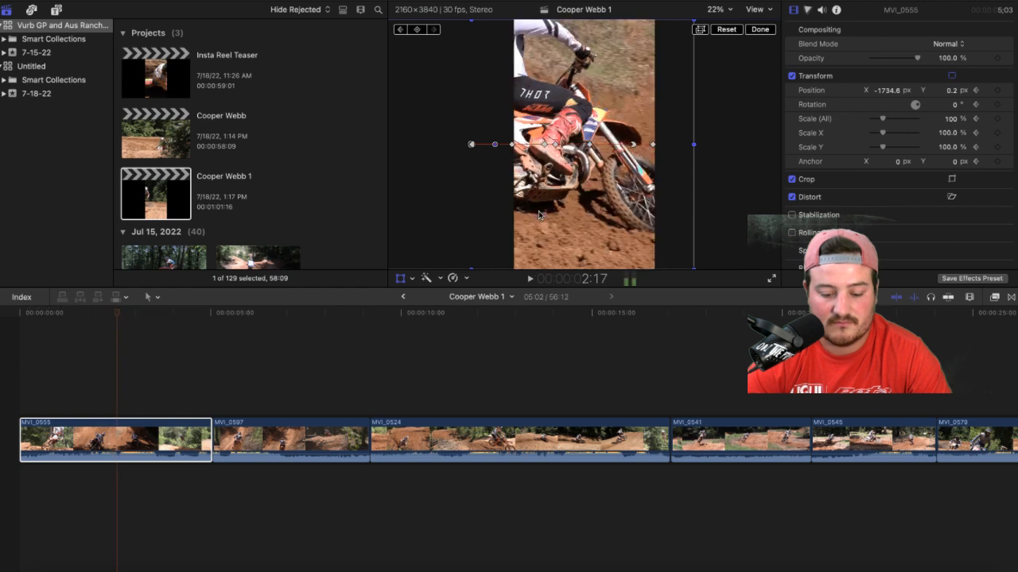
{"action": "left_click_drag", "start_coordinate": [582, 224], "coordinate": [671, 223]}
Step: Recenter the rider at about 2:21 with a keyframed Position X of about 26 px
{"action": "key", "text": "Right"}
{"action": "key", "text": "Right"}
{"action": "key", "text": "Right"}
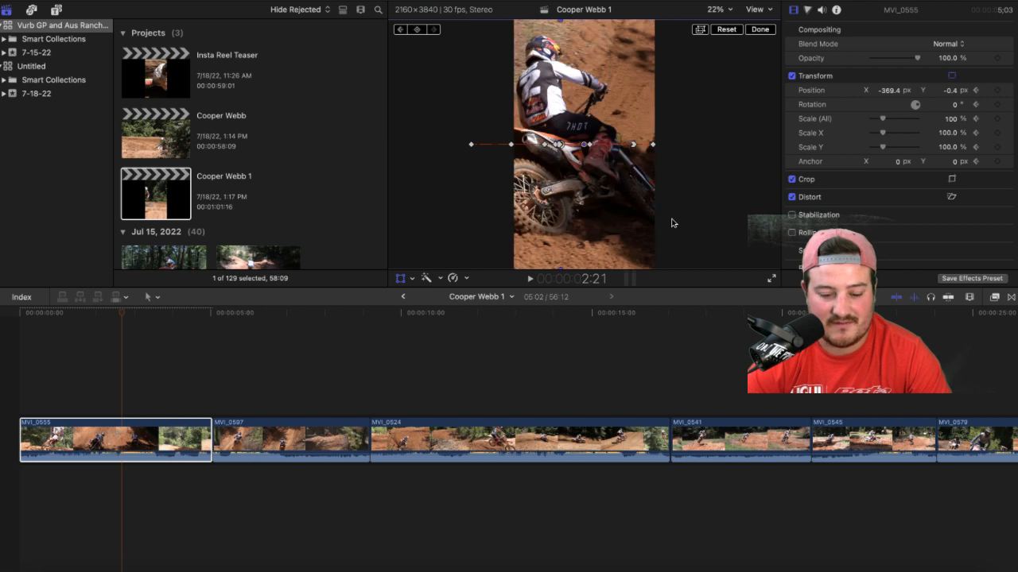
{"action": "left_click_drag", "start_coordinate": [671, 223], "coordinate": [697, 223]}
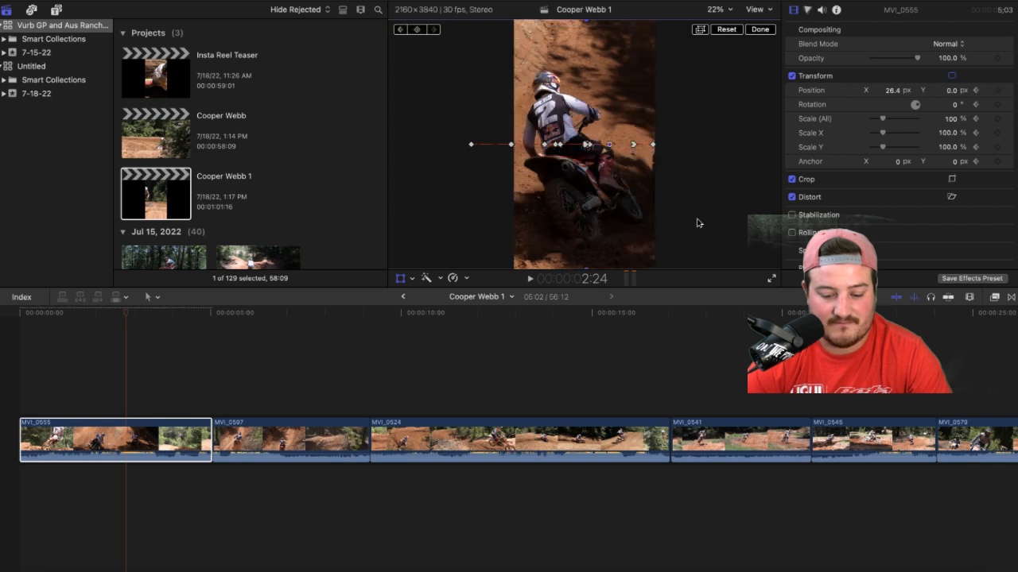
Step: Keyframe Position X at about -243 px at 4:10, with the rider airborne before the trees, and finish the transform
{"action": "key", "text": "Right"}
{"action": "key", "text": "Right"}
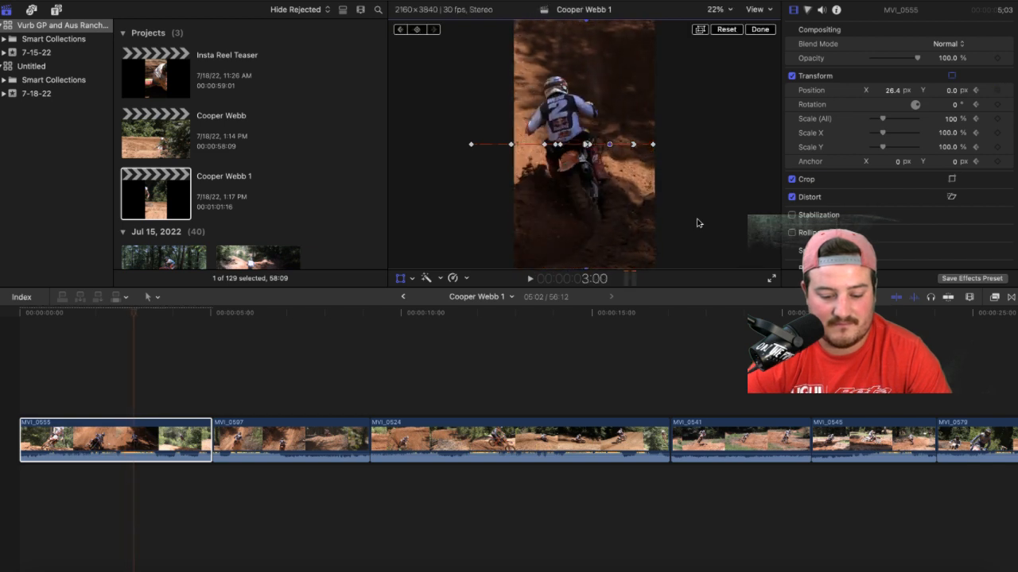
{"action": "key", "text": "Right"}
{"action": "key", "text": "Right"}
{"action": "key", "text": "Right"}
{"action": "key", "text": "Right"}
{"action": "key", "text": "Right"}
{"action": "key", "text": "Right"}
{"action": "key", "text": "Right"}
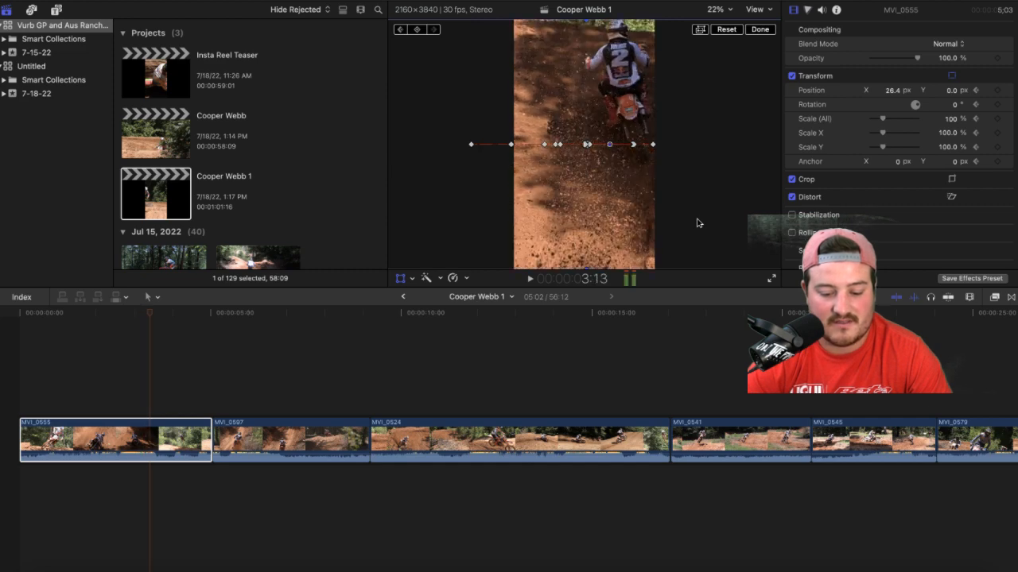
{"action": "key", "text": "Right"}
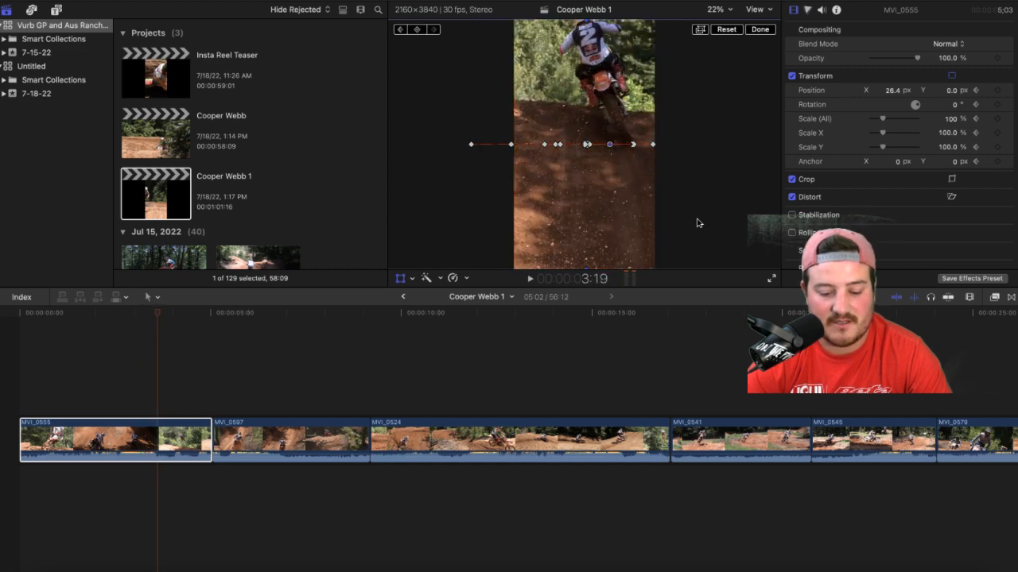
{"action": "key", "text": "Right"}
{"action": "key", "text": "Right"}
{"action": "key", "text": "Right"}
{"action": "key", "text": "Right"}
{"action": "key", "text": "Right"}
{"action": "key", "text": "Right"}
{"action": "key", "text": "Right"}
{"action": "key", "text": "Right"}
{"action": "key", "text": "Right"}
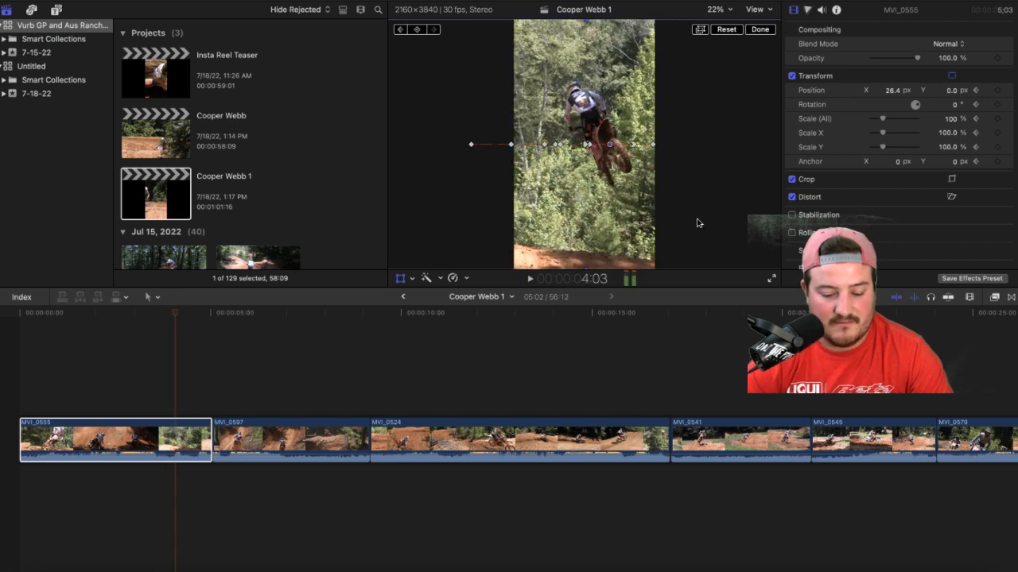
{"action": "key", "text": "Right"}
{"action": "key", "text": "Right"}
{"action": "key", "text": "Right"}
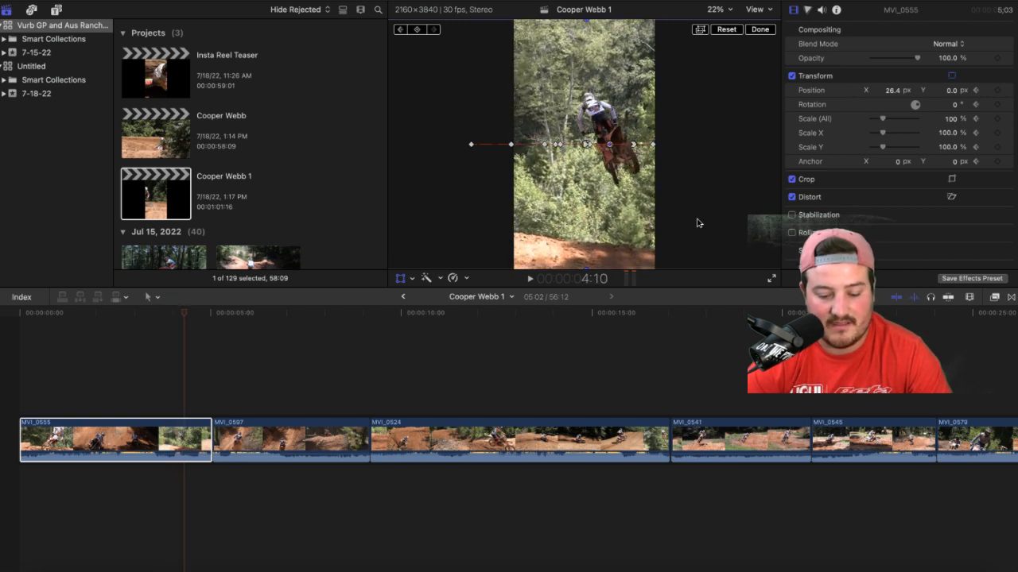
{"action": "left_click_drag", "start_coordinate": [617, 221], "coordinate": [600, 221]}
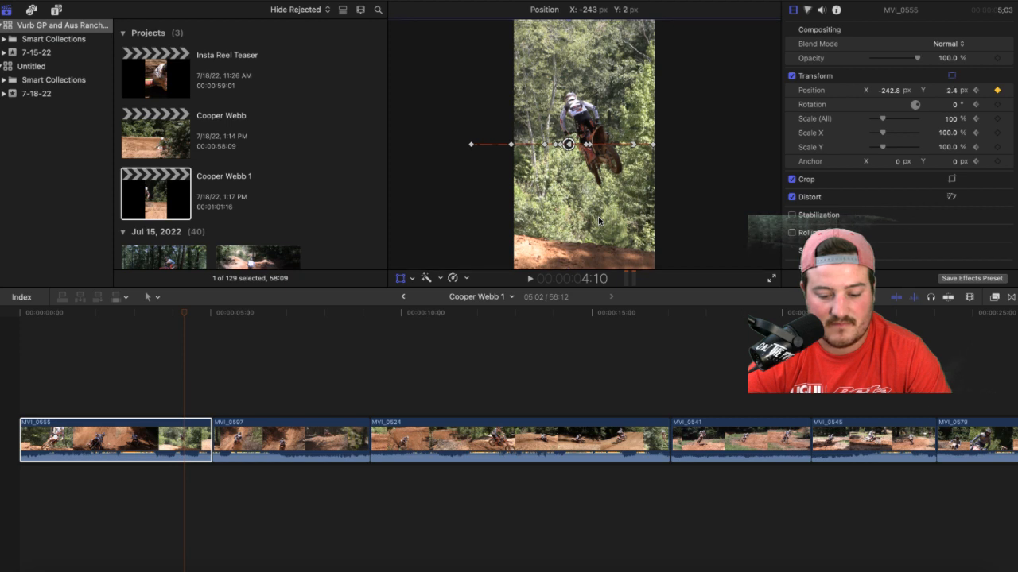
{"action": "left_click_drag", "start_coordinate": [599, 221], "coordinate": [600, 220]}
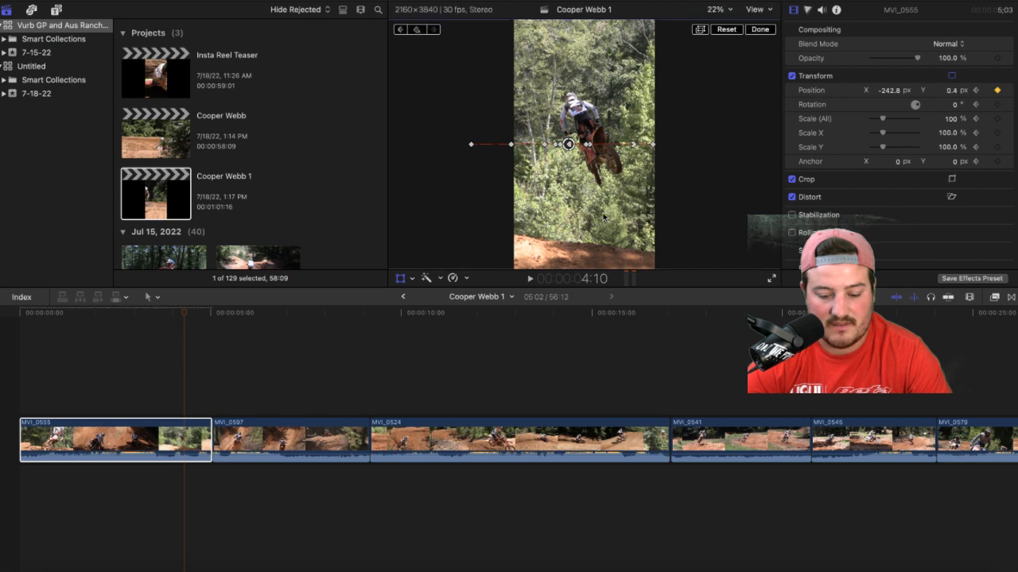
{"action": "left_click", "coordinate": [762, 30]}
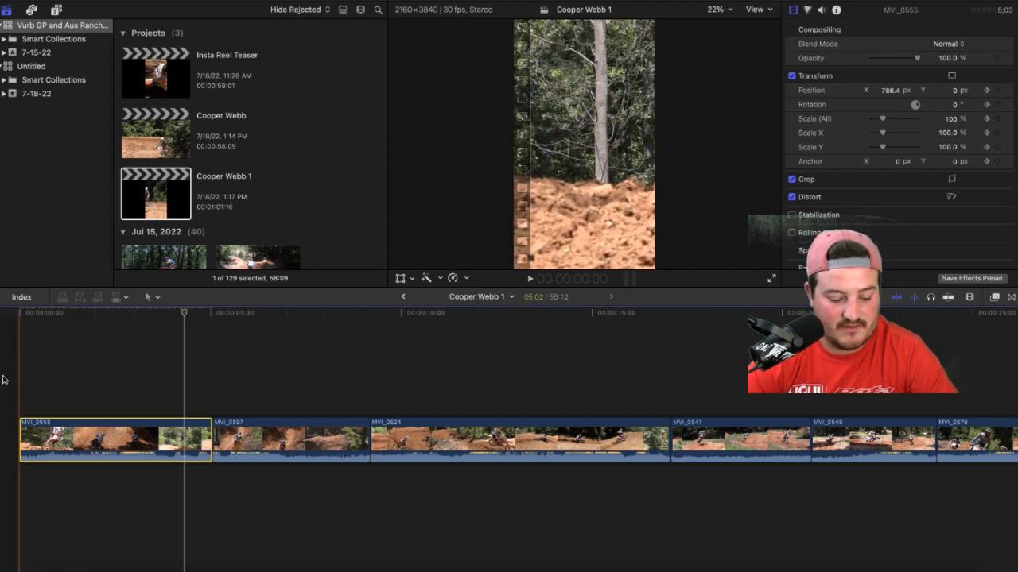
Step: Play MVI_0555 back from its start several times to check how the keyframed reframing follows the rider
{"action": "key", "text": "space"}
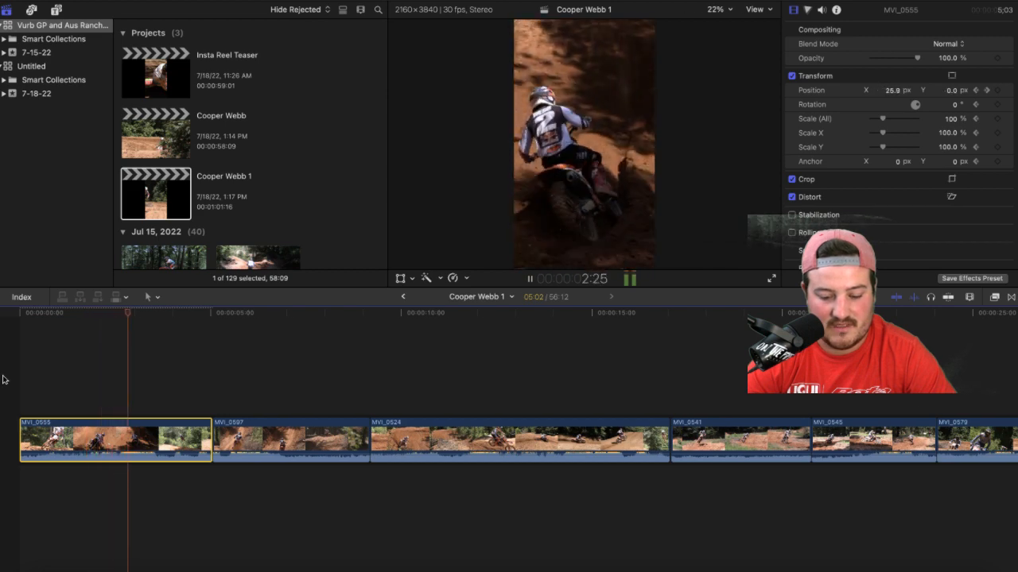
{"action": "key", "text": "space"}
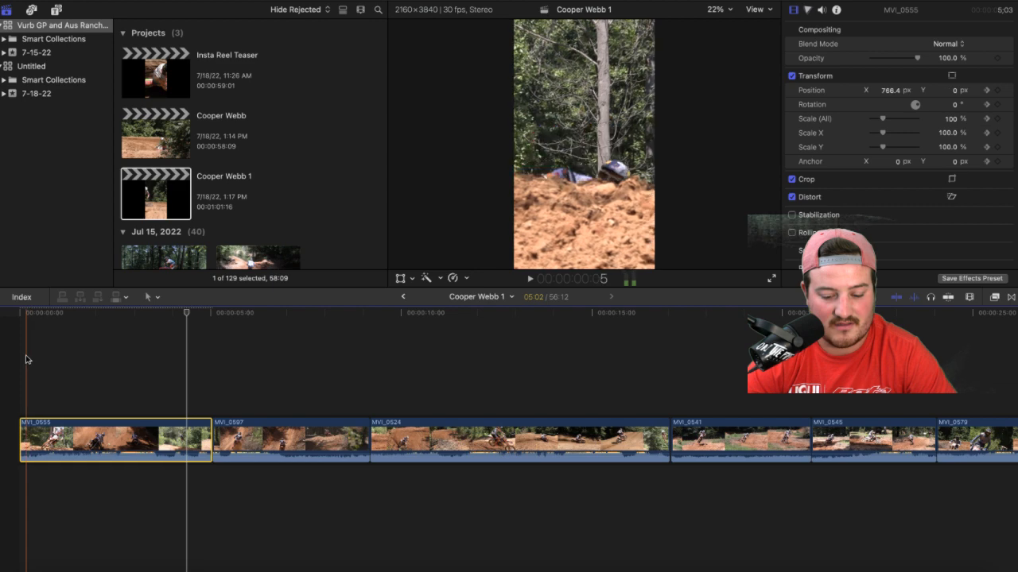
{"action": "key", "text": "space"}
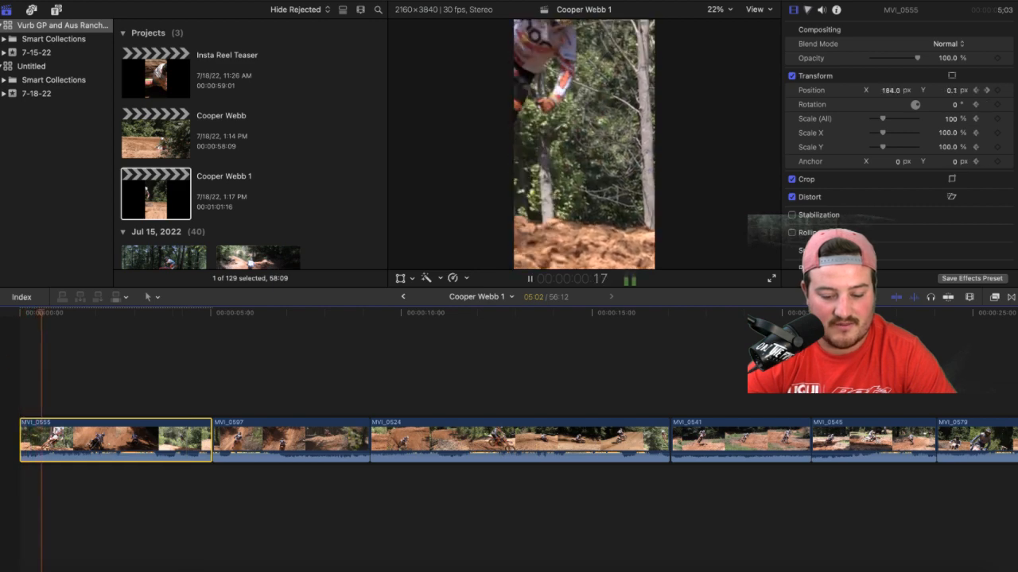
{"action": "key", "text": "space"}
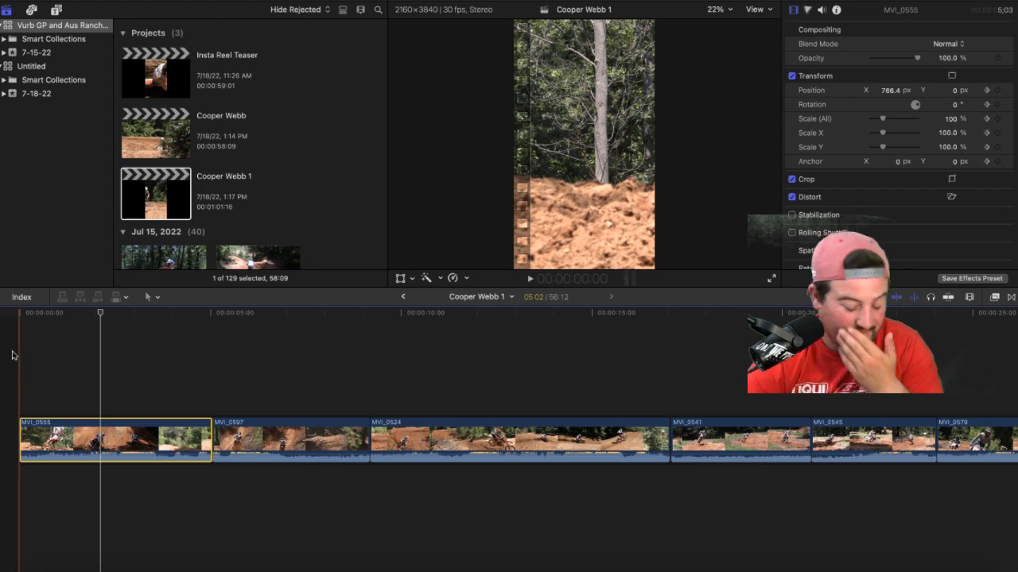
{"action": "key", "text": "space"}
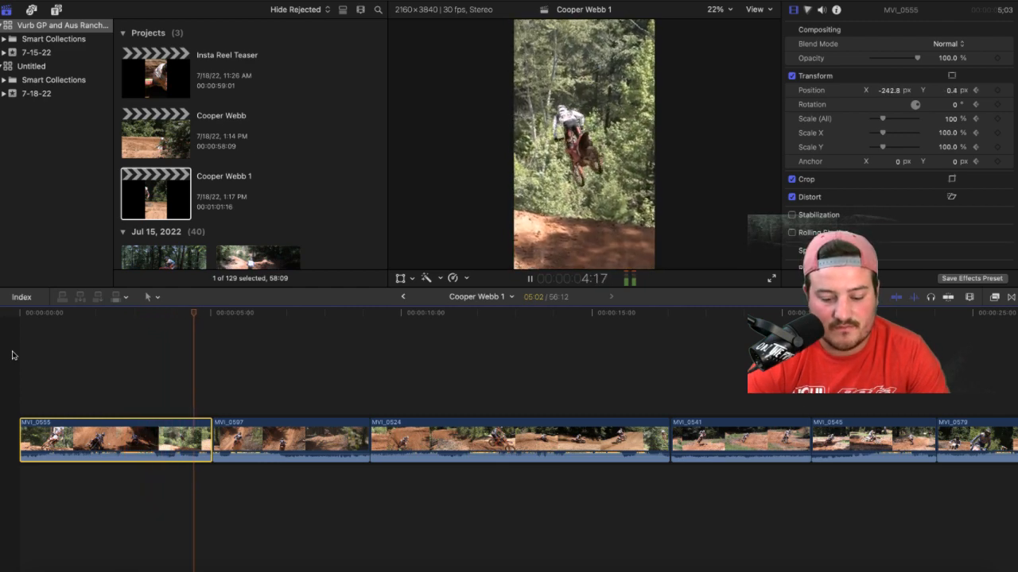
{"action": "key", "text": "space"}
{"action": "key", "text": "space"}
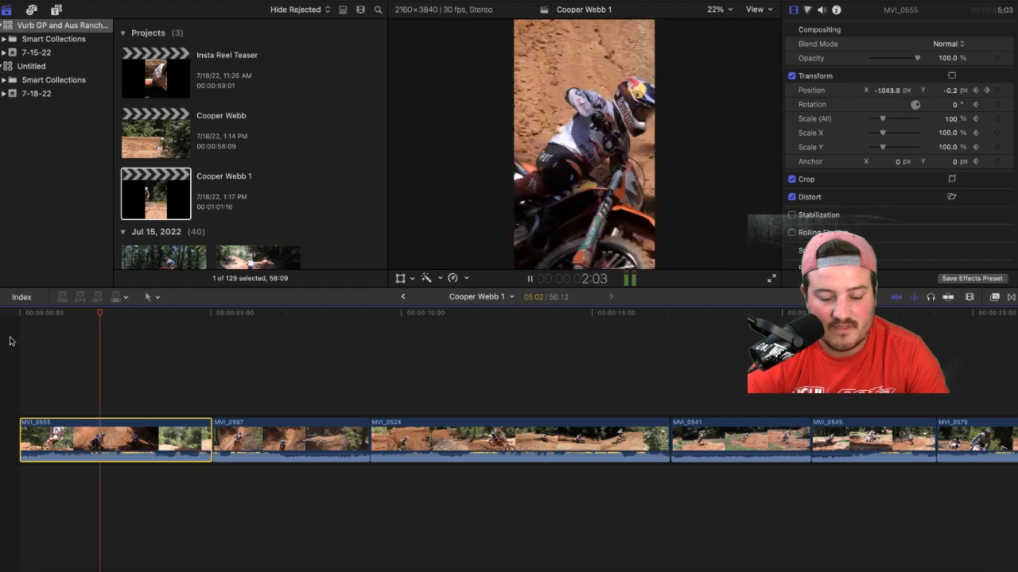
{"action": "key", "text": "space"}
Step: Play the timeline from the beginning through to MVI_0545 to check the rider's framing in the following clips
{"action": "key", "text": "space"}
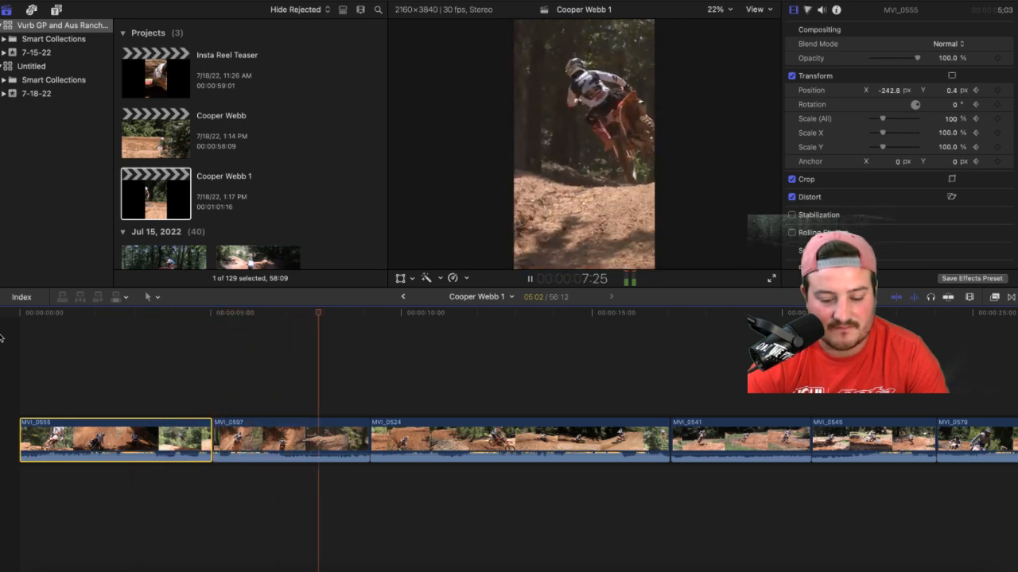
{"action": "scroll", "coordinate": [45, 311], "scroll_direction": "right", "scroll_amount": 3}
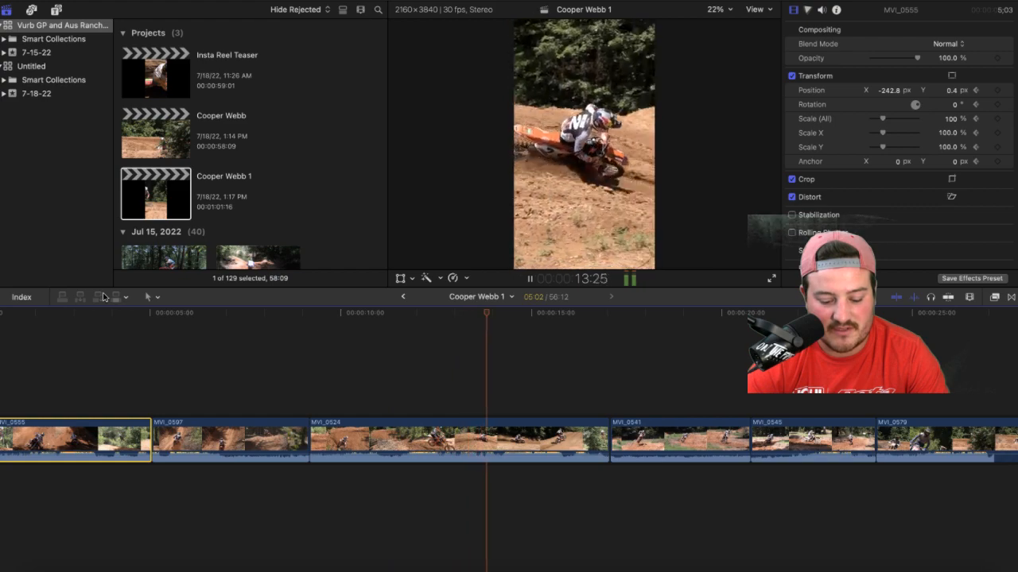
{"action": "scroll", "coordinate": [313, 400], "scroll_direction": "right", "scroll_amount": 10}
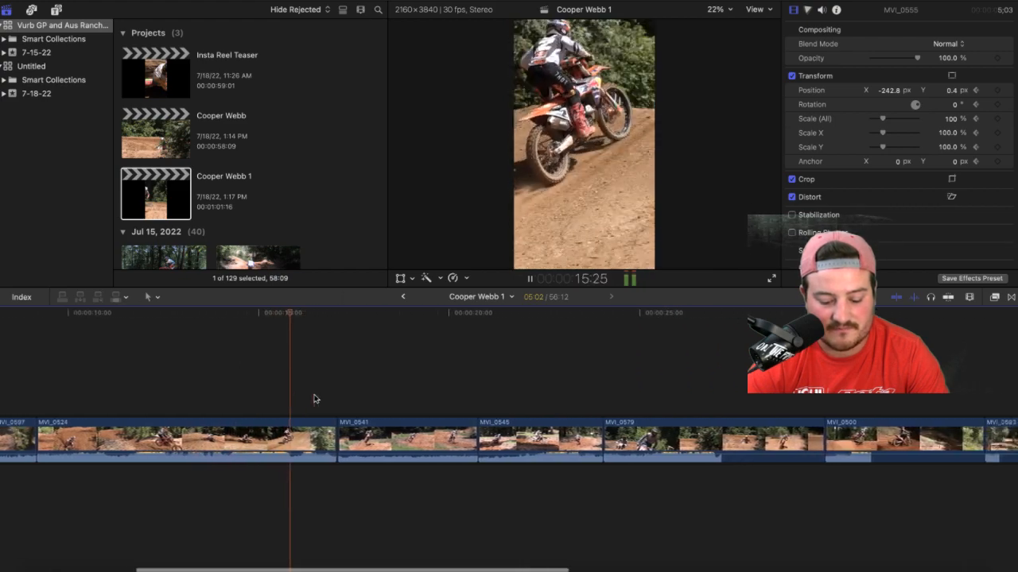
{"action": "scroll", "coordinate": [314, 399], "scroll_direction": "right", "scroll_amount": 3}
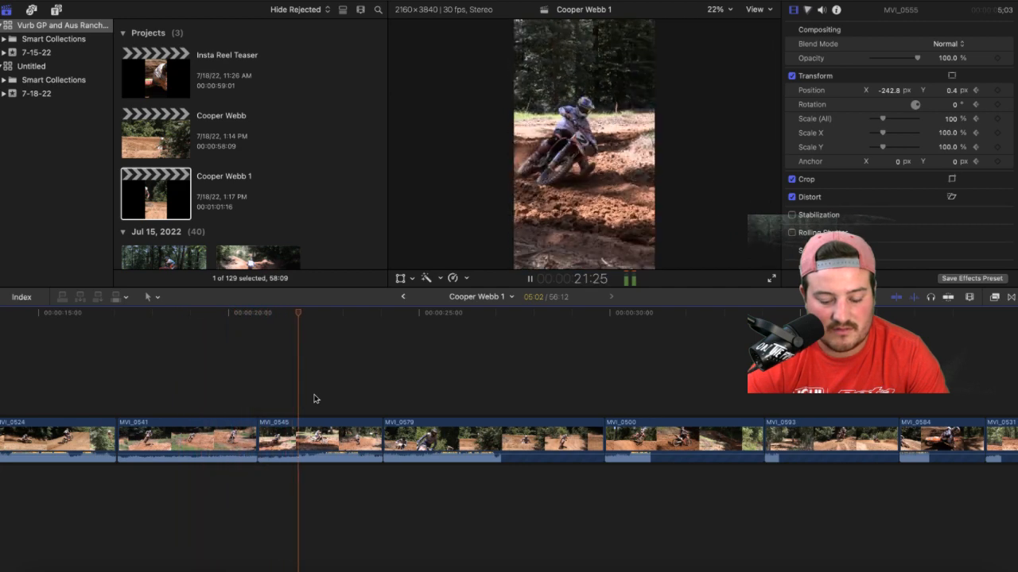
{"action": "key", "text": "space"}
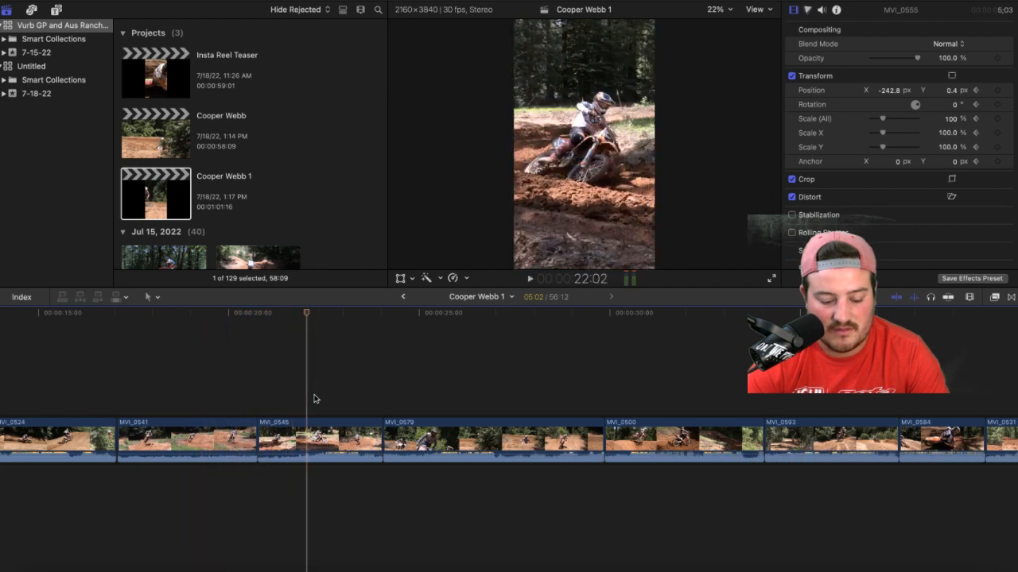
Step: Add a Transform keyframe to MVI_0541 at 18:13, as the rider is in the air over the jump
{"action": "left_click", "coordinate": [169, 390]}
{"action": "key", "text": "c"}
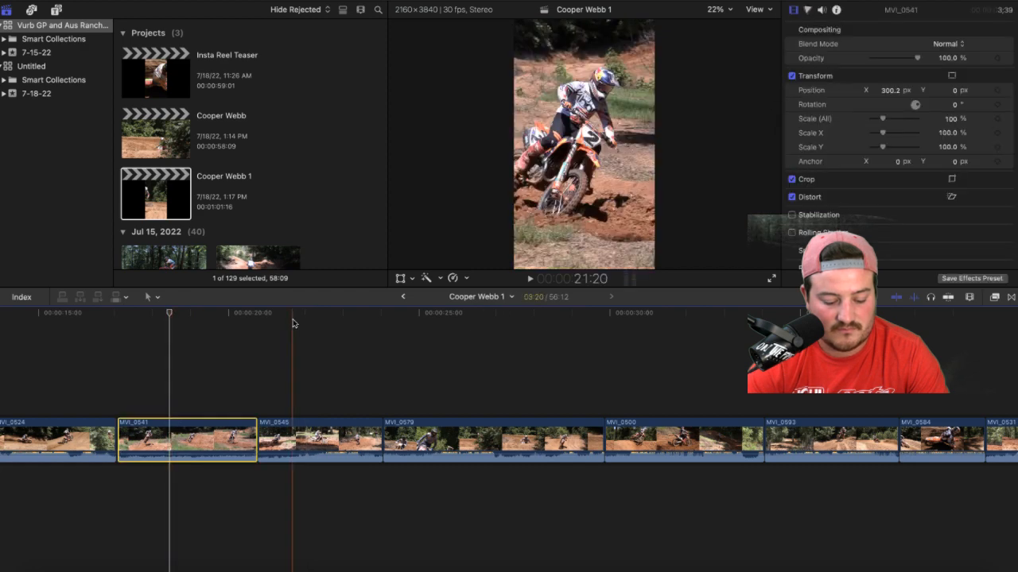
{"action": "left_click", "coordinate": [401, 283]}
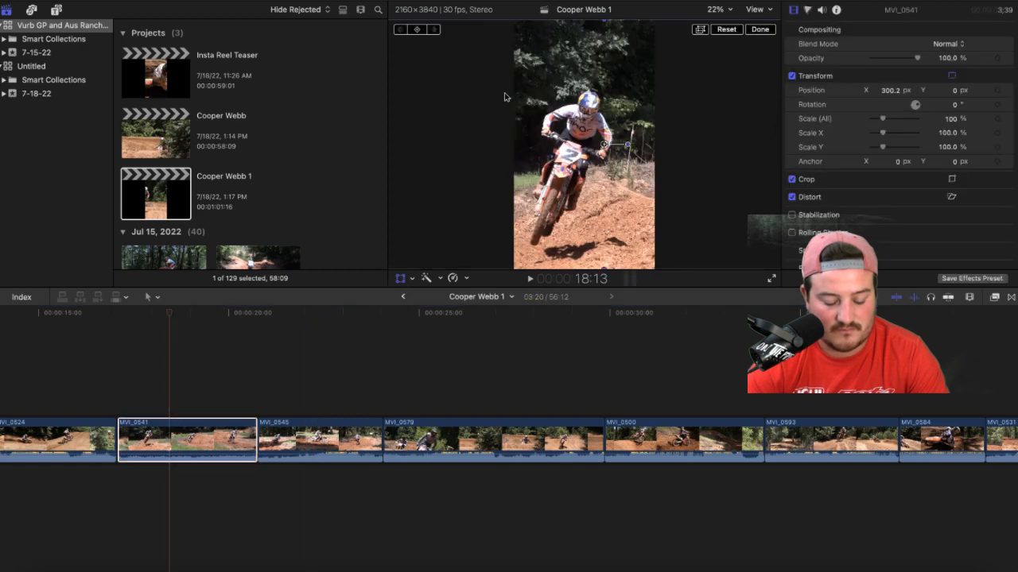
{"action": "left_click", "coordinate": [417, 30]}
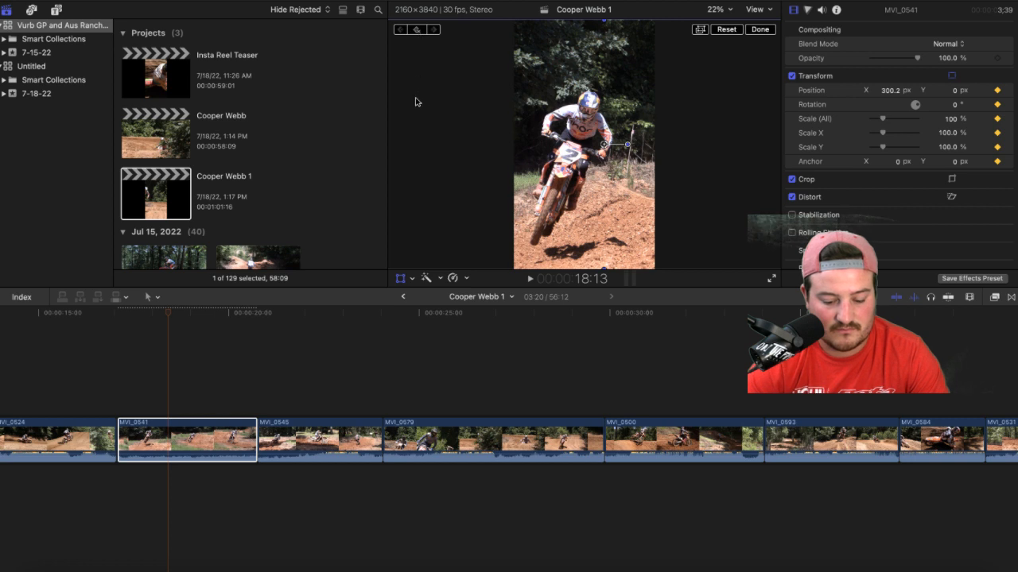
Step: Recenter the rider at 18:22 in MVI_0541 by keyframing Position X at about 939 px
{"action": "key", "text": "Right"}
{"action": "key", "text": "Right"}
{"action": "key", "text": "Right"}
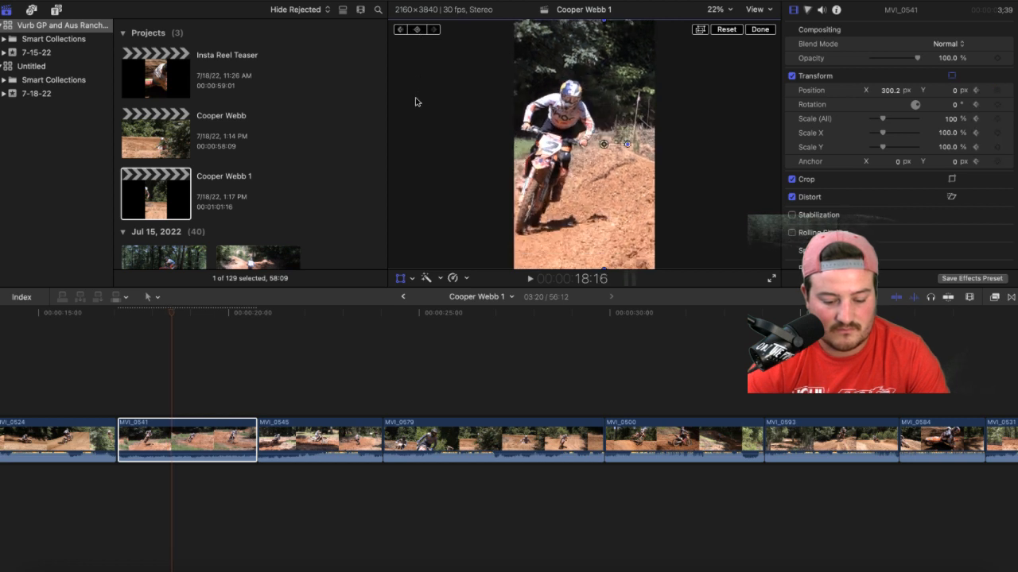
{"action": "key", "text": "Right"}
{"action": "key", "text": "Right"}
{"action": "key", "text": "Right"}
{"action": "key", "text": "Right"}
{"action": "key", "text": "Right"}
{"action": "key", "text": "Right"}
{"action": "key", "text": "Right"}
{"action": "key", "text": "Right"}
{"action": "key", "text": "Left"}
{"action": "key", "text": "Left"}
{"action": "left_click_drag", "start_coordinate": [569, 188], "coordinate": [607, 186]}
{"action": "left_click_drag", "start_coordinate": [607, 186], "coordinate": [608, 182]}
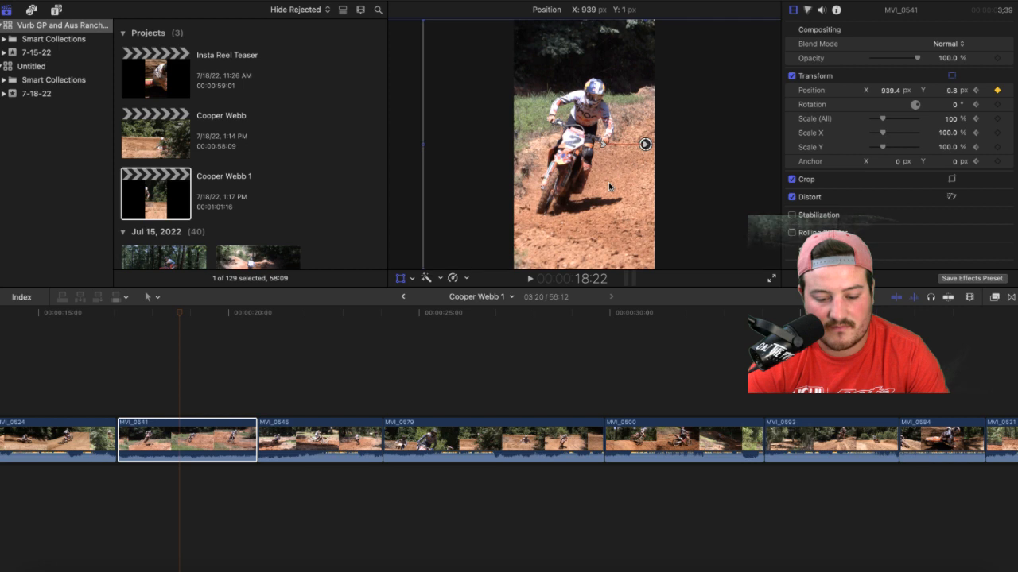
Step: Recenter the rider at 19:09 in MVI_0541 by keyframing Position X at about 534 px
{"action": "left_click_drag", "start_coordinate": [608, 182], "coordinate": [608, 182]}
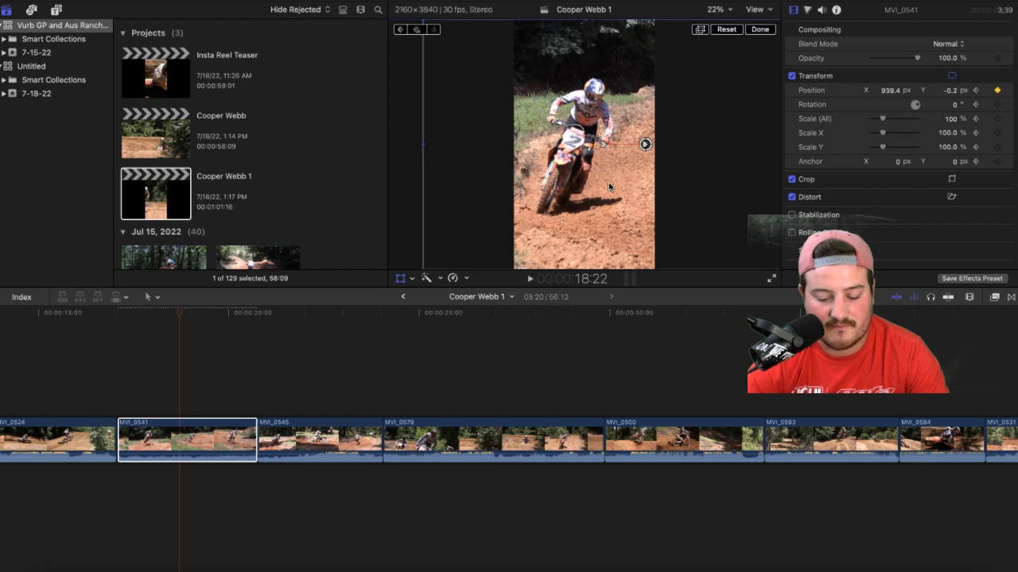
{"action": "key", "text": "space"}
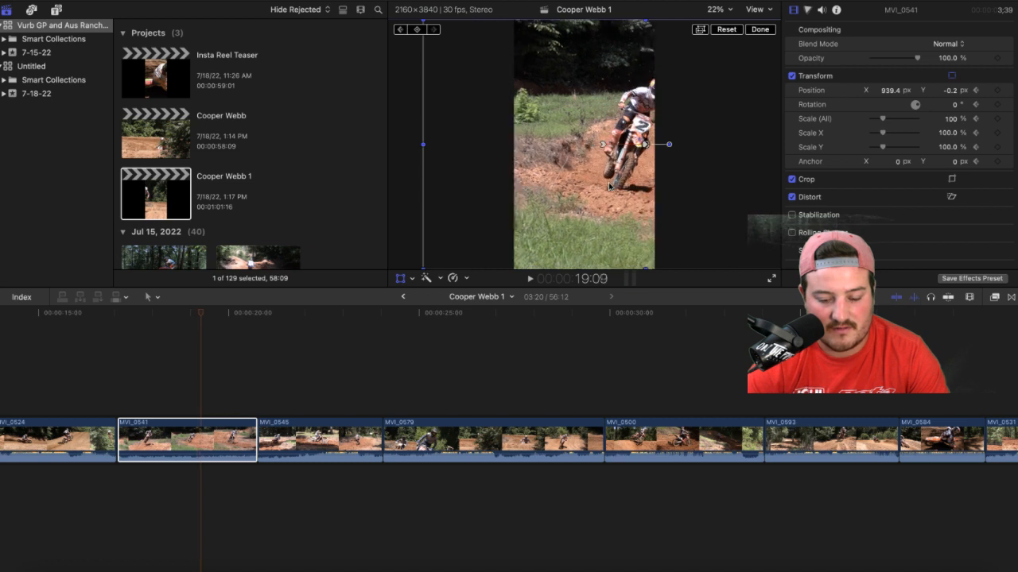
{"action": "left_click_drag", "start_coordinate": [609, 186], "coordinate": [586, 187]}
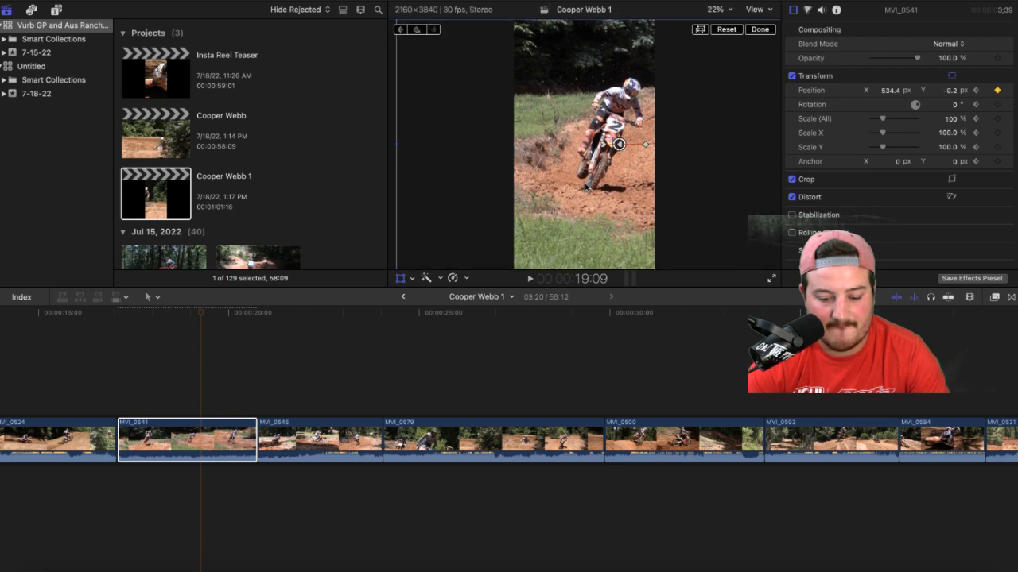
Step: Step frame by frame through the rest of MVI_0541 from 19:09 to check the rider's framing, and finish the transform editing
{"action": "key", "text": "Right"}
{"action": "key", "text": "Right"}
{"action": "key", "text": "Right"}
{"action": "key", "text": "Right"}
{"action": "key", "text": "Right"}
{"action": "key", "text": "Right"}
{"action": "key", "text": "Right"}
{"action": "key", "text": "Right"}
{"action": "key", "text": "Right"}
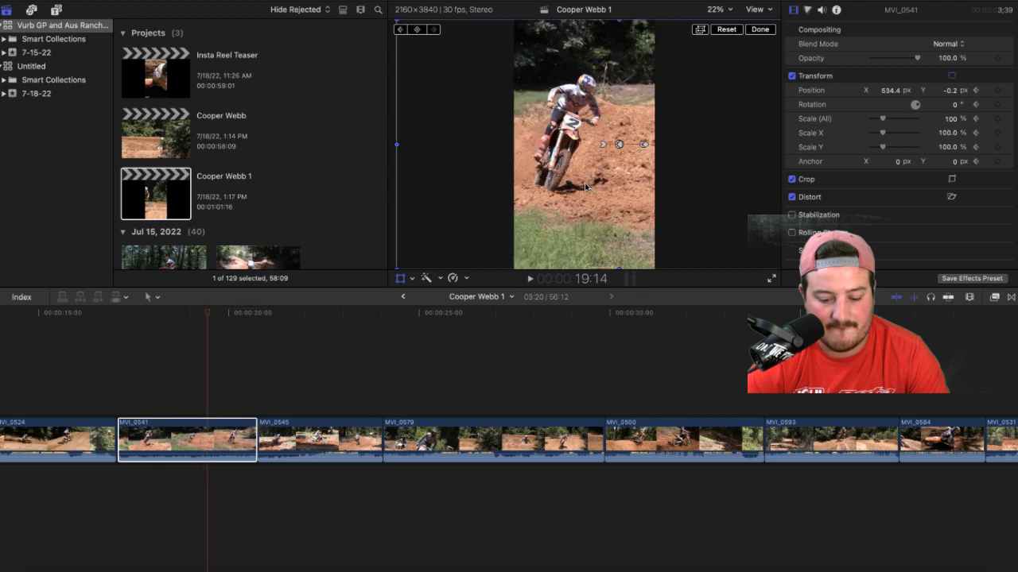
{"action": "key", "text": "Right"}
{"action": "key", "text": "Right"}
{"action": "key", "text": "Right"}
{"action": "key", "text": "Right"}
{"action": "key", "text": "Right"}
{"action": "key", "text": "Right"}
{"action": "key", "text": "Right"}
{"action": "key", "text": "Right"}
{"action": "key", "text": "Right"}
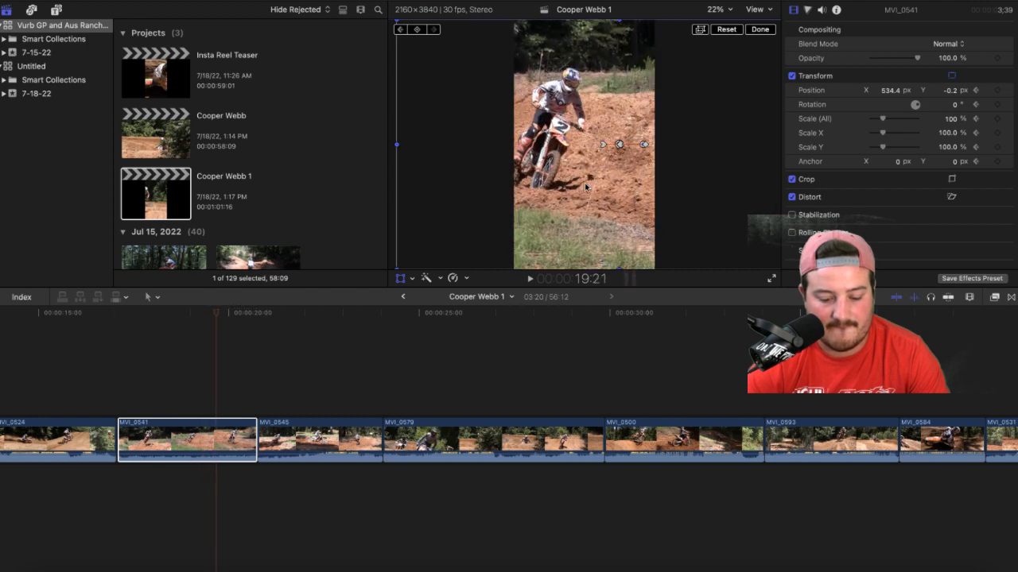
{"action": "key", "text": "Right"}
{"action": "key", "text": "Right"}
{"action": "key", "text": "Right"}
{"action": "key", "text": "Right"}
{"action": "key", "text": "Right"}
{"action": "key", "text": "Right"}
{"action": "key", "text": "Right"}
{"action": "key", "text": "Right"}
{"action": "key", "text": "Right"}
{"action": "key", "text": "Right"}
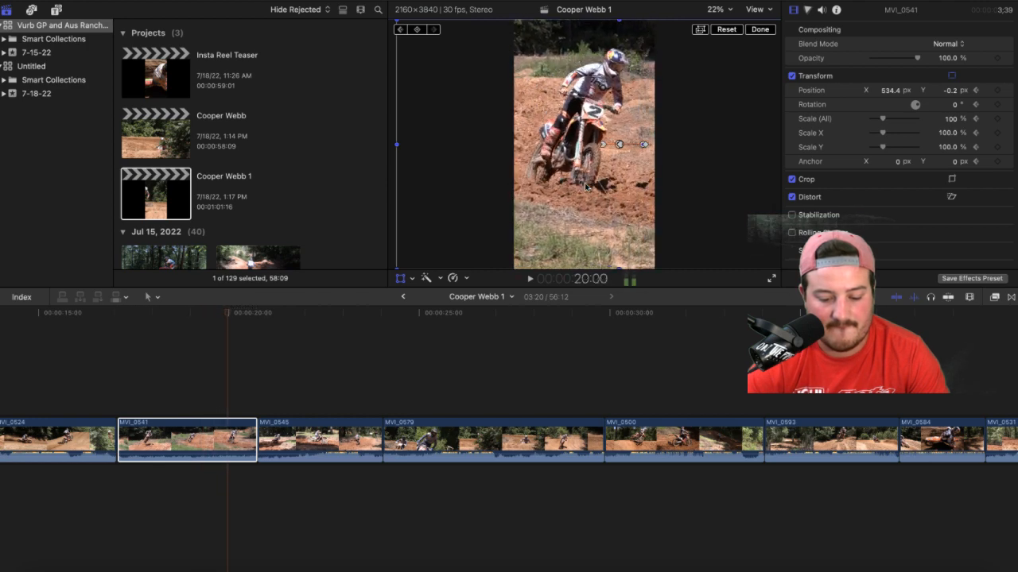
{"action": "key", "text": "Right"}
{"action": "key", "text": "Right"}
{"action": "key", "text": "Right"}
{"action": "key", "text": "Right"}
{"action": "key", "text": "Right"}
{"action": "key", "text": "Right"}
{"action": "key", "text": "Right"}
{"action": "key", "text": "Right"}
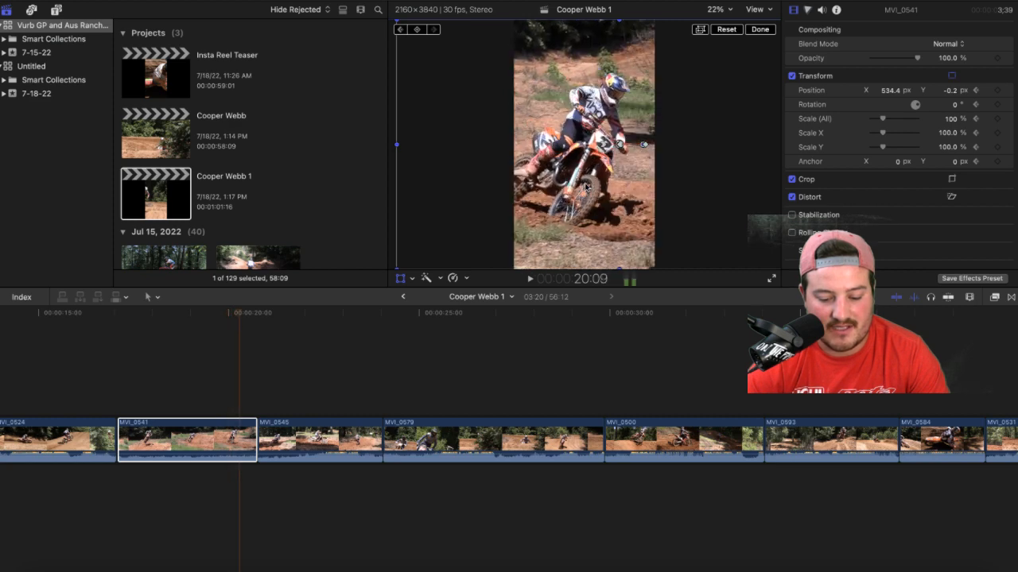
{"action": "key", "text": "Right"}
{"action": "key", "text": "Right"}
{"action": "key", "text": "Right"}
{"action": "key", "text": "Right"}
{"action": "key", "text": "Right"}
{"action": "key", "text": "Right"}
{"action": "key", "text": "Right"}
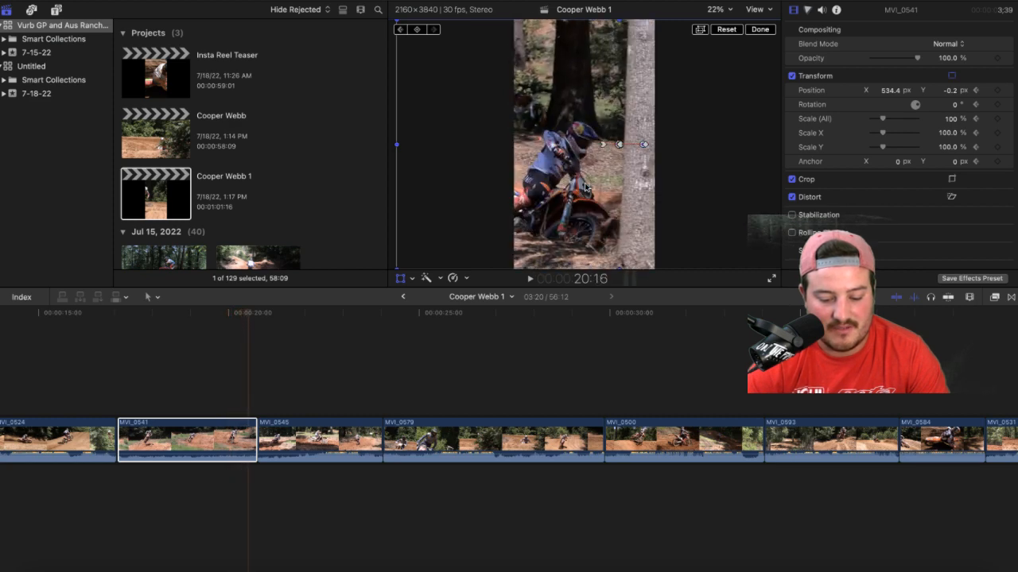
{"action": "key", "text": "Right"}
{"action": "key", "text": "Right"}
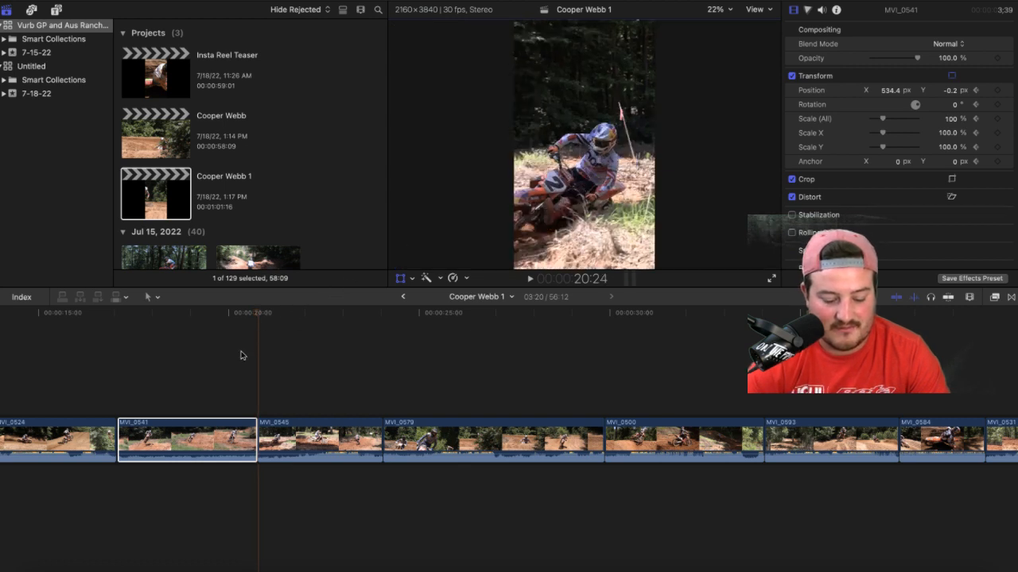
{"action": "key", "text": "Left"}
{"action": "key", "text": "Left"}
{"action": "key", "text": "Left"}
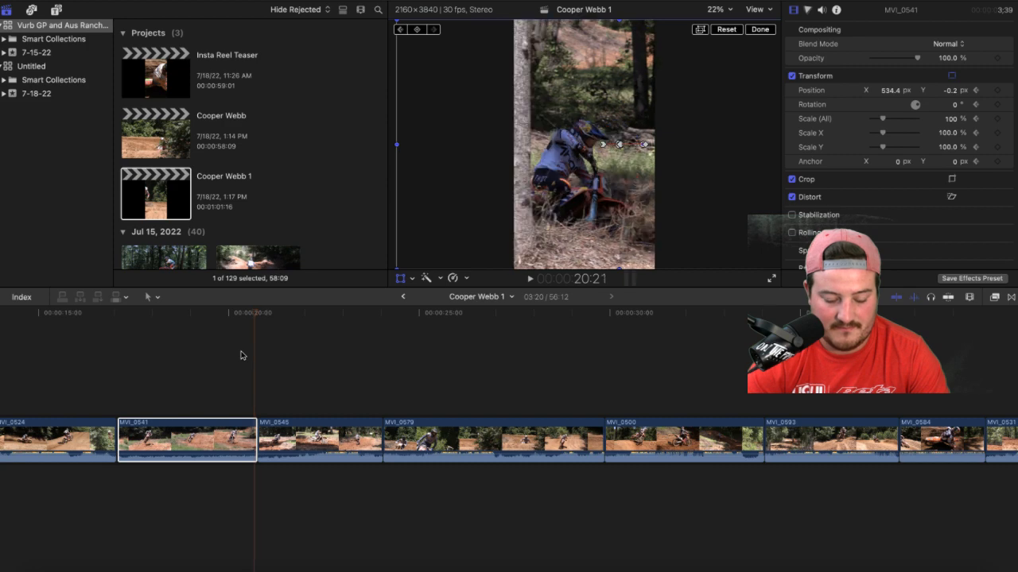
{"action": "left_click", "coordinate": [761, 30]}
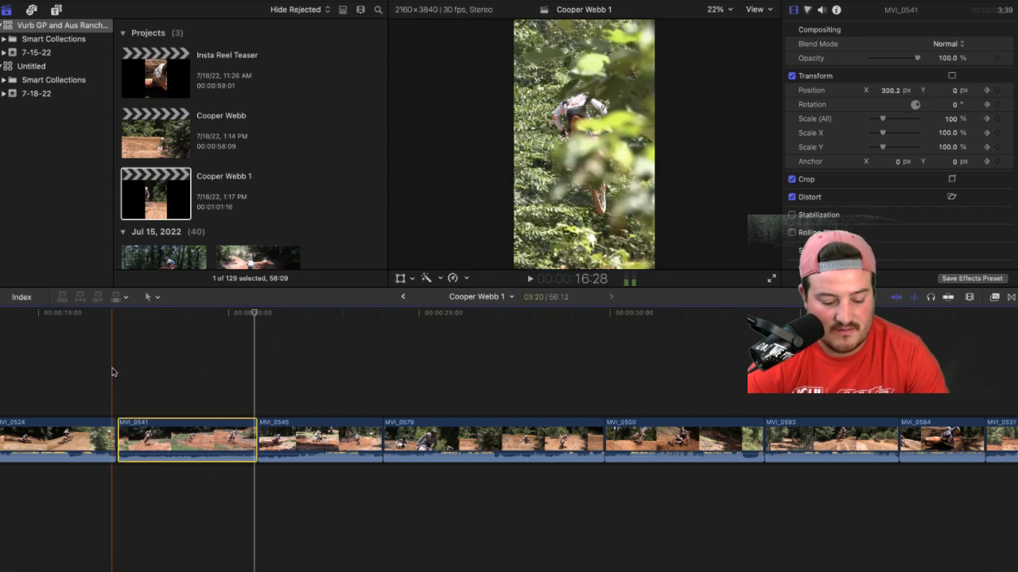
Step: Play MVI_0541 back from just before its start to check how the keyframed reframing follows the rider
{"action": "key", "text": "space"}
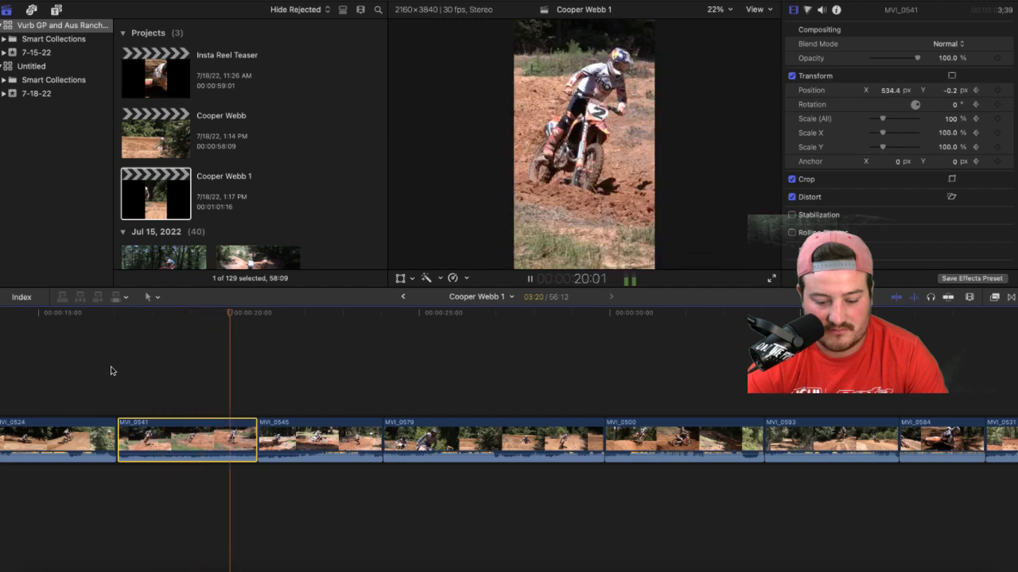
{"action": "key", "text": "space"}
{"action": "key", "text": "space"}
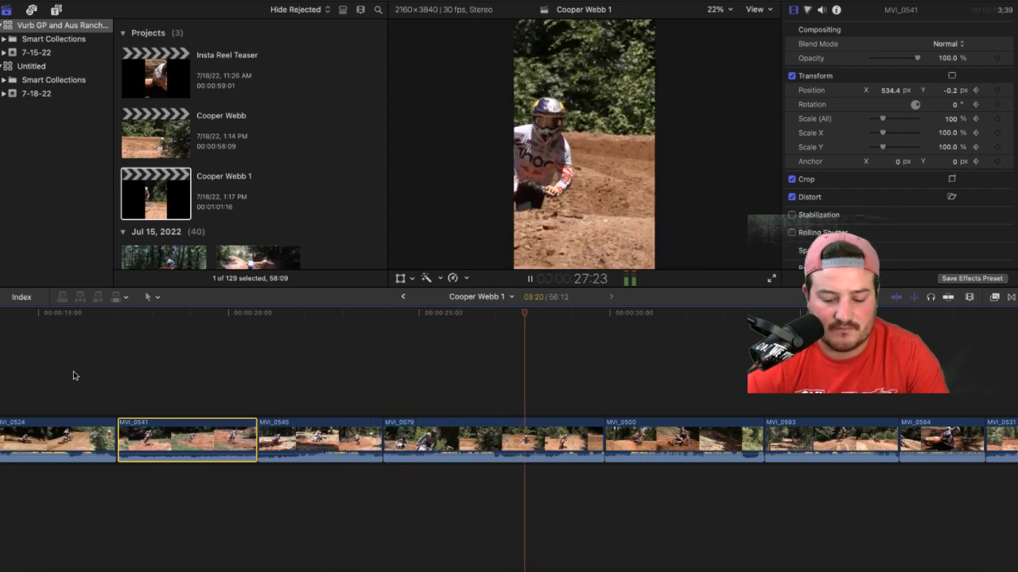
Step: Play MVI_0545 back several times to find where the rider drifts out of frame
{"action": "left_click", "coordinate": [236, 357]}
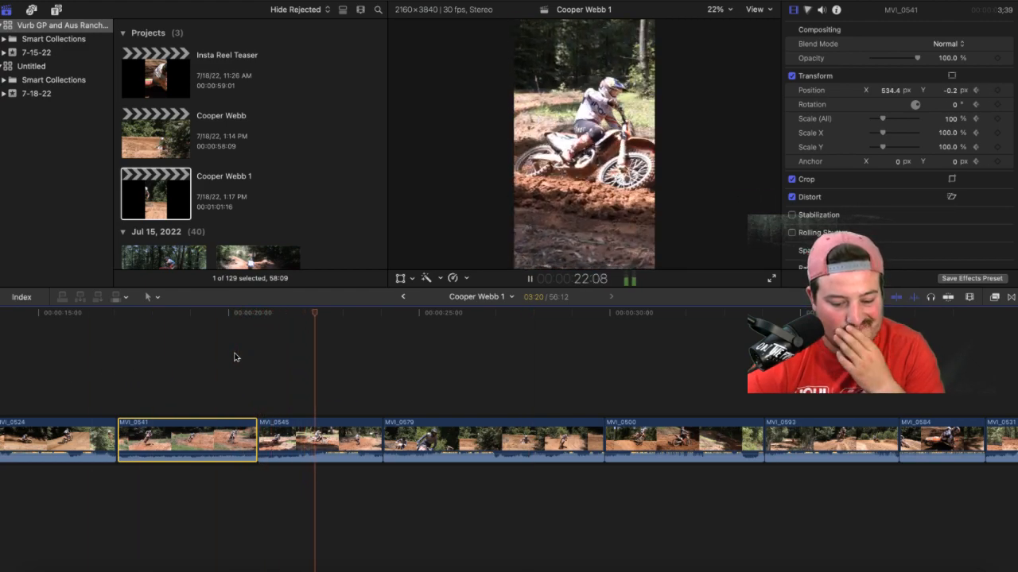
{"action": "key", "text": "space"}
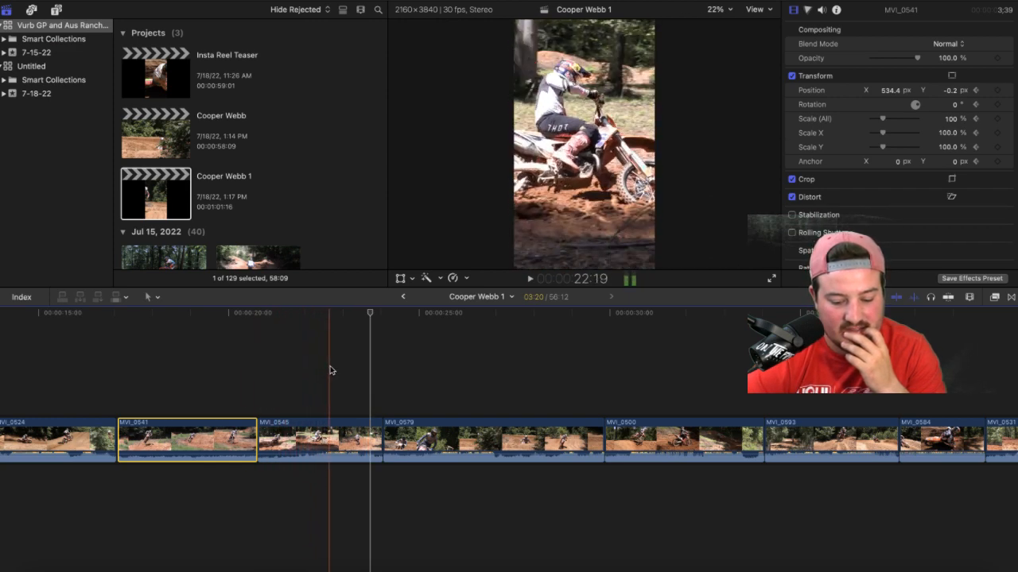
{"action": "left_click", "coordinate": [285, 389]}
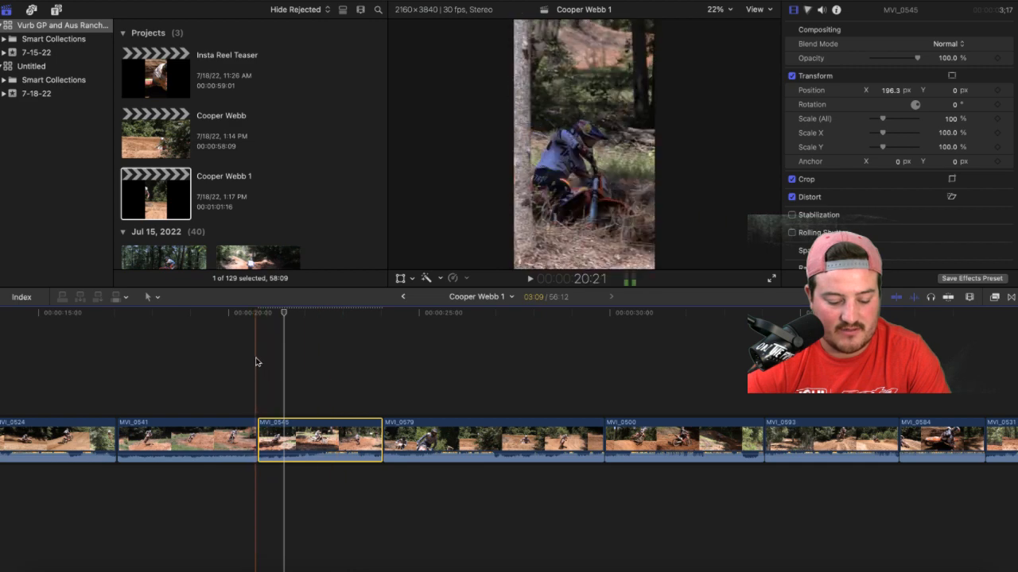
{"action": "key", "text": "space"}
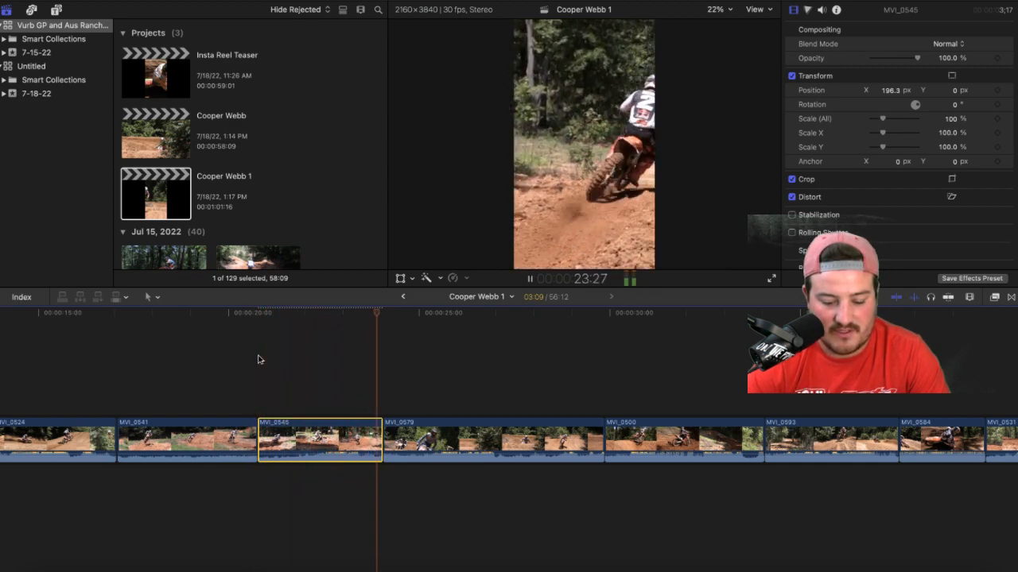
{"action": "key", "text": "space"}
{"action": "key", "text": "space"}
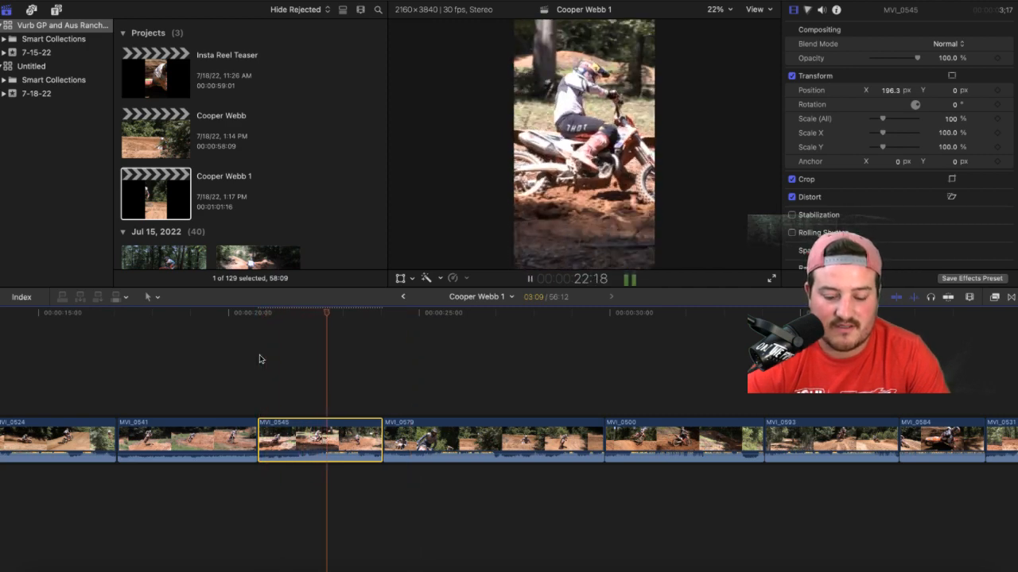
{"action": "key", "text": "space"}
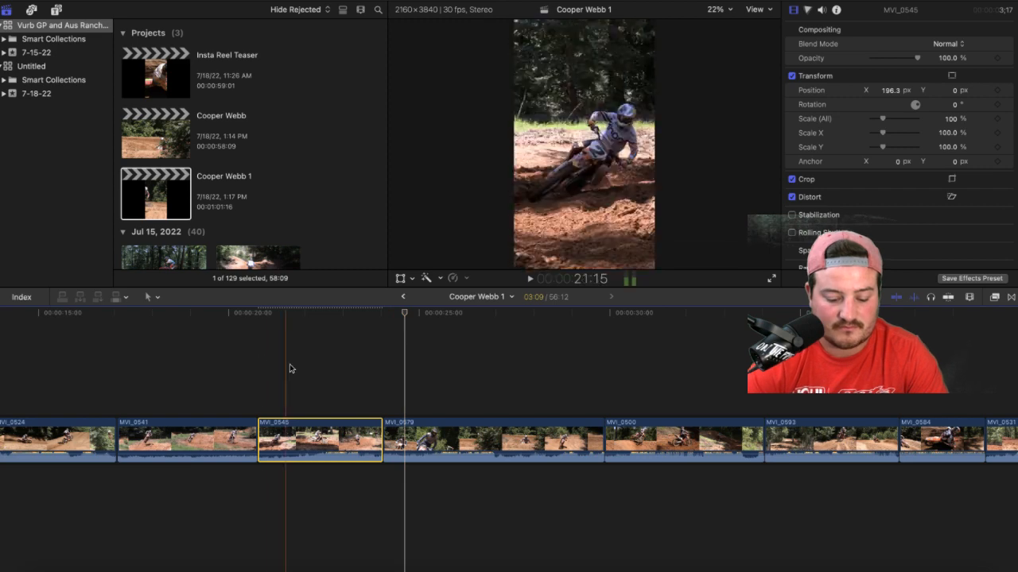
Step: Add a Transform keyframe to MVI_0545 at 23:11, as the rider is seen from behind
{"action": "left_click", "coordinate": [358, 374]}
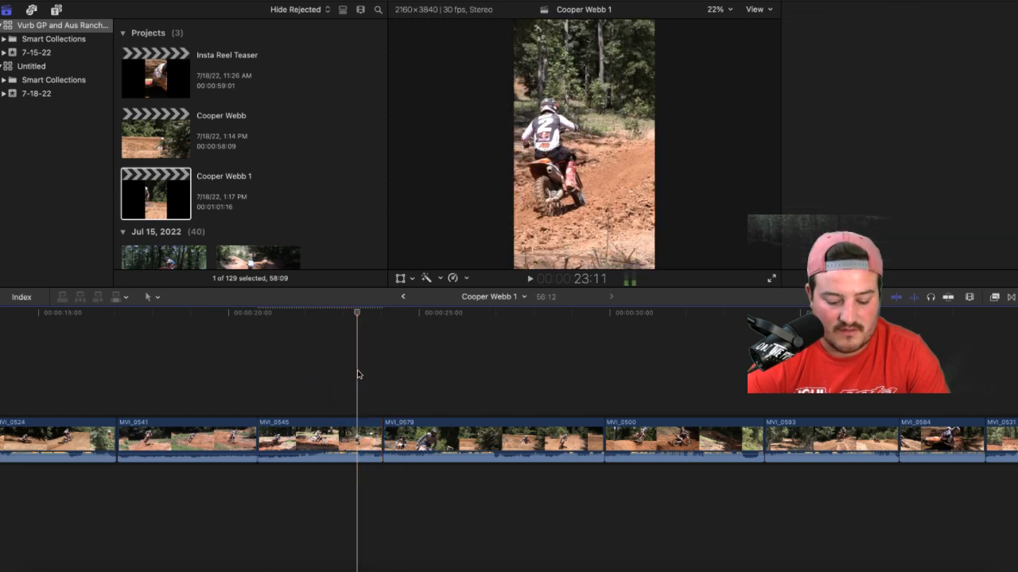
{"action": "left_click", "coordinate": [359, 424]}
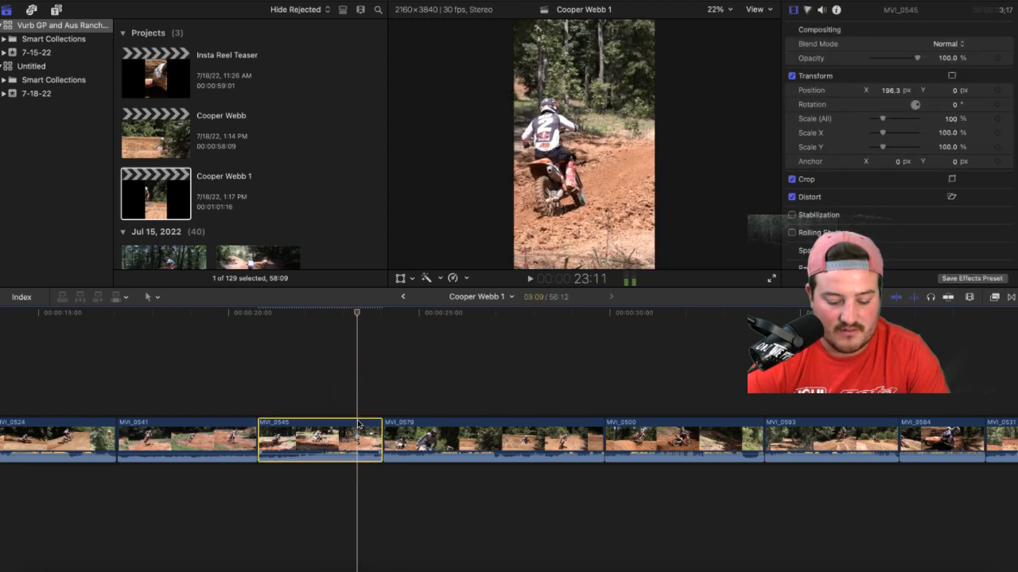
{"action": "left_click", "coordinate": [401, 279]}
{"action": "left_click", "coordinate": [417, 29]}
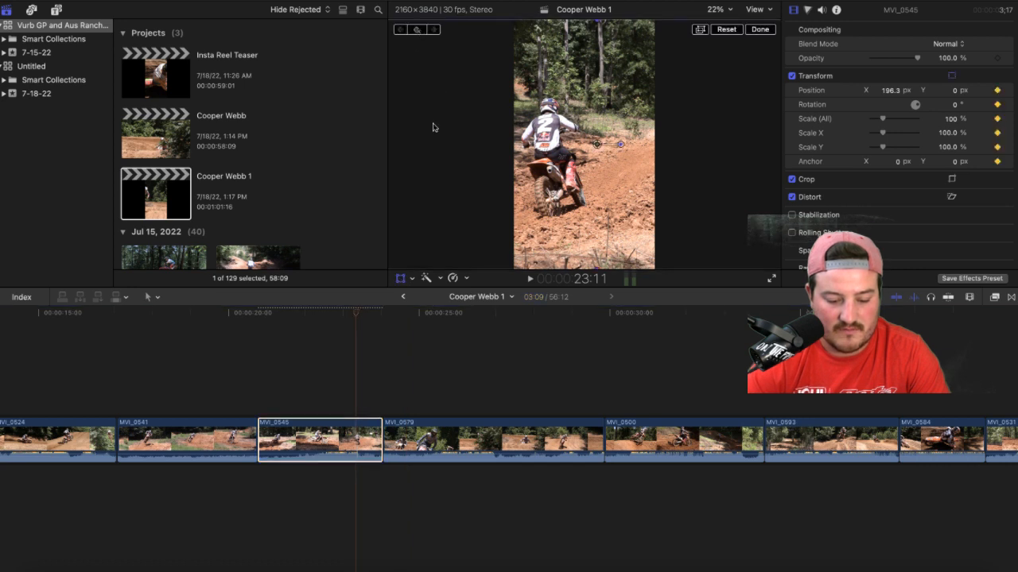
Step: Try to reframe the end of MVI_0545 by keyframing Position X at about -1730 px at 24:01
{"action": "left_click", "coordinate": [380, 371]}
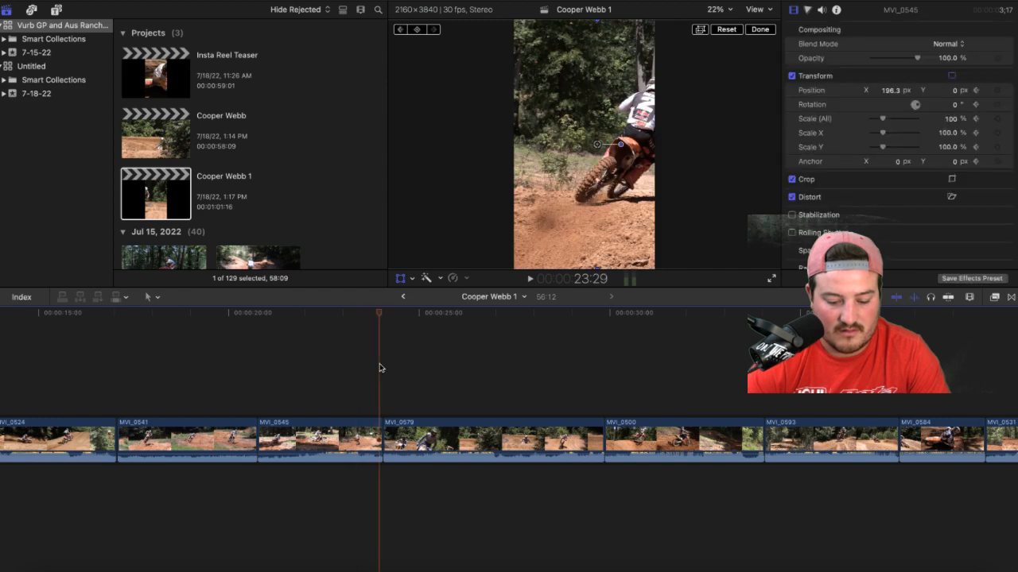
{"action": "left_click", "coordinate": [382, 365]}
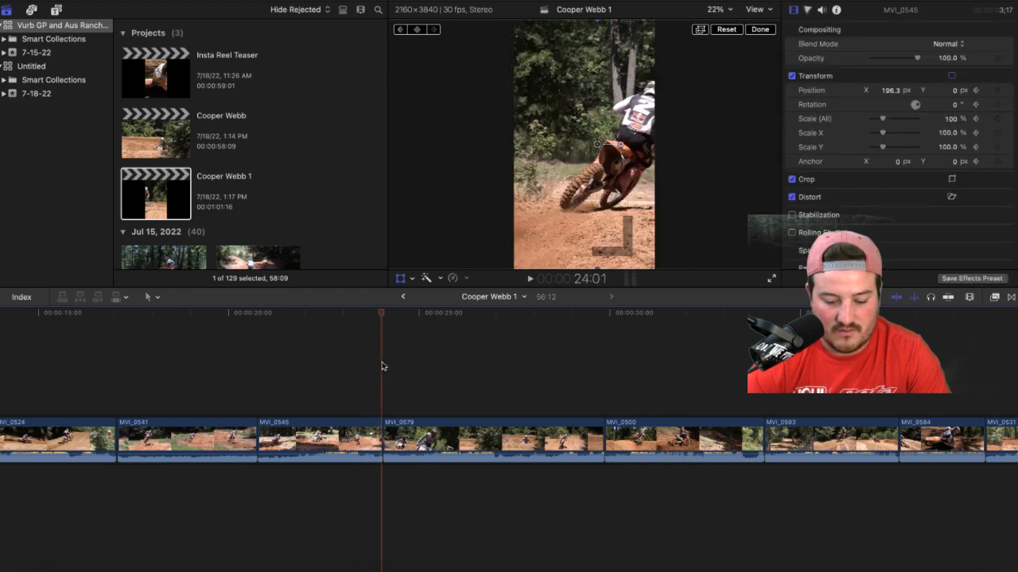
{"action": "key", "text": "Right"}
{"action": "key", "text": "Left"}
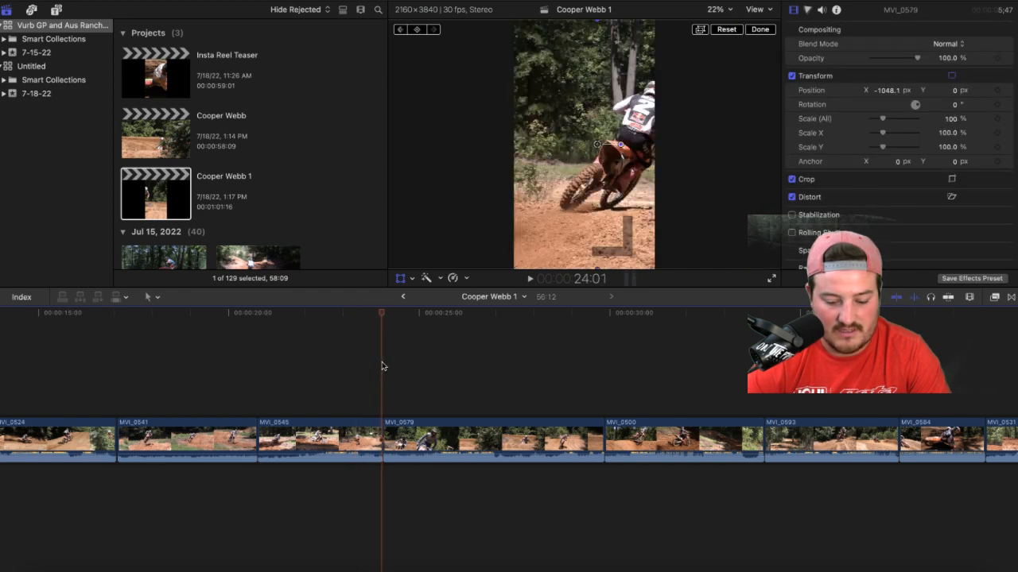
{"action": "left_click_drag", "start_coordinate": [638, 187], "coordinate": [512, 187]}
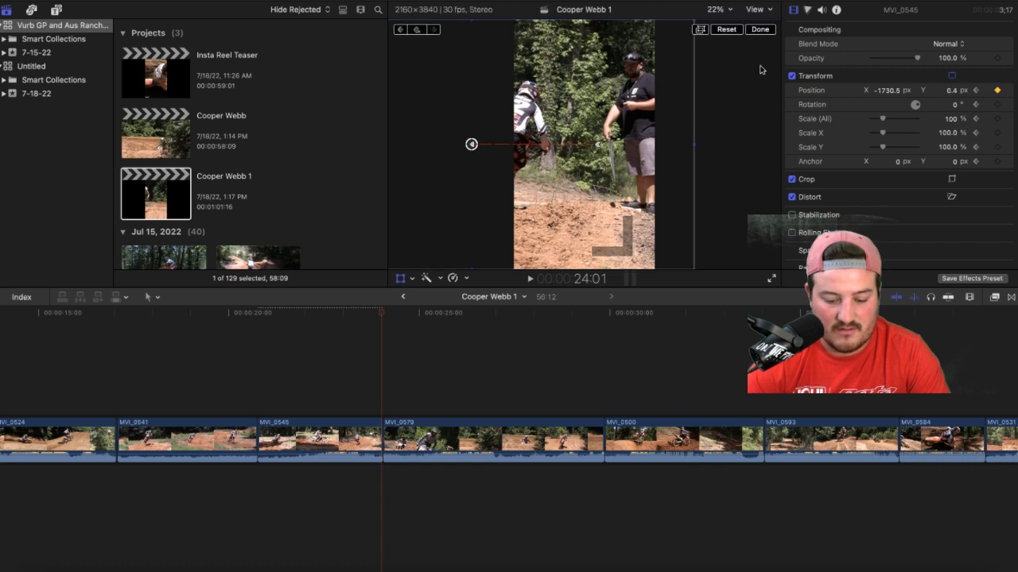
{"action": "left_click", "coordinate": [761, 30]}
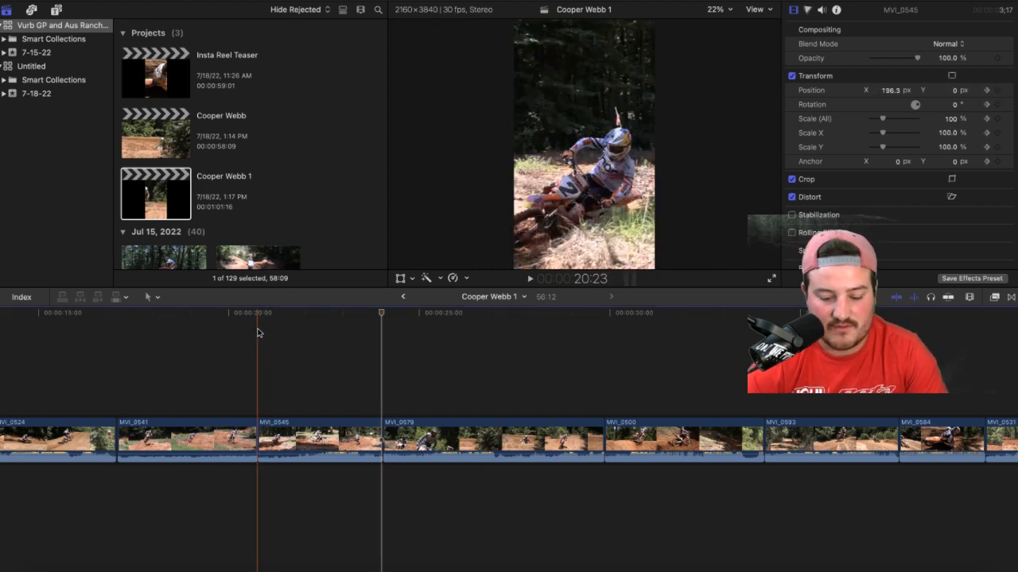
Step: Play MVI_0545 back to check the reframing, and undo its last position change
{"action": "key", "text": "space"}
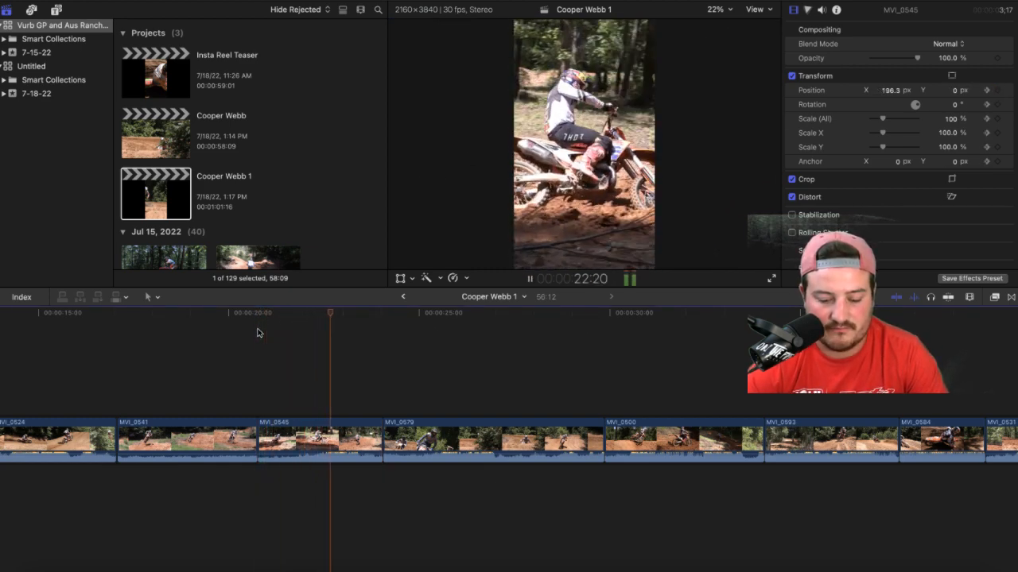
{"action": "key", "text": "space"}
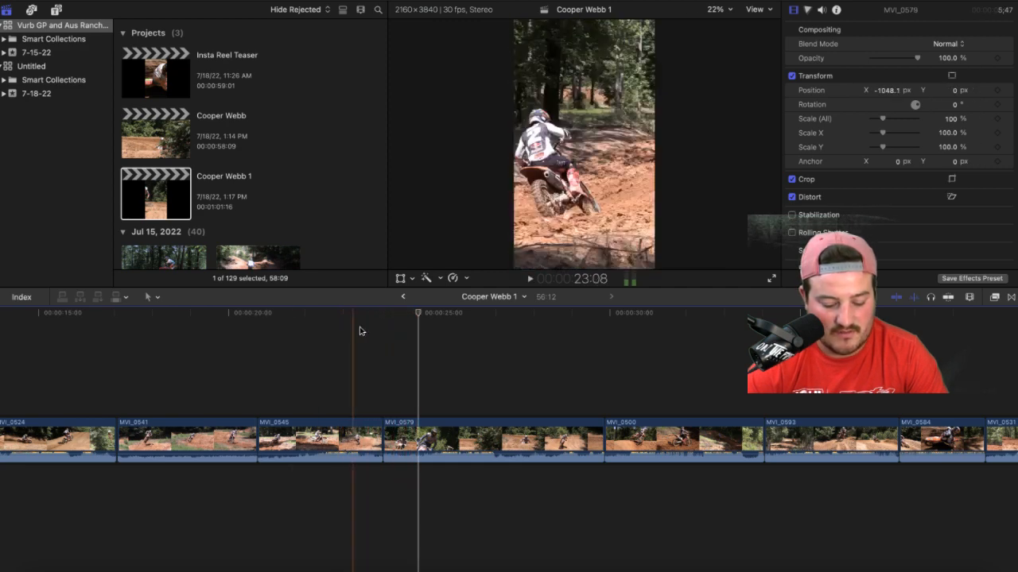
{"action": "key", "text": "space"}
{"action": "key", "text": "space"}
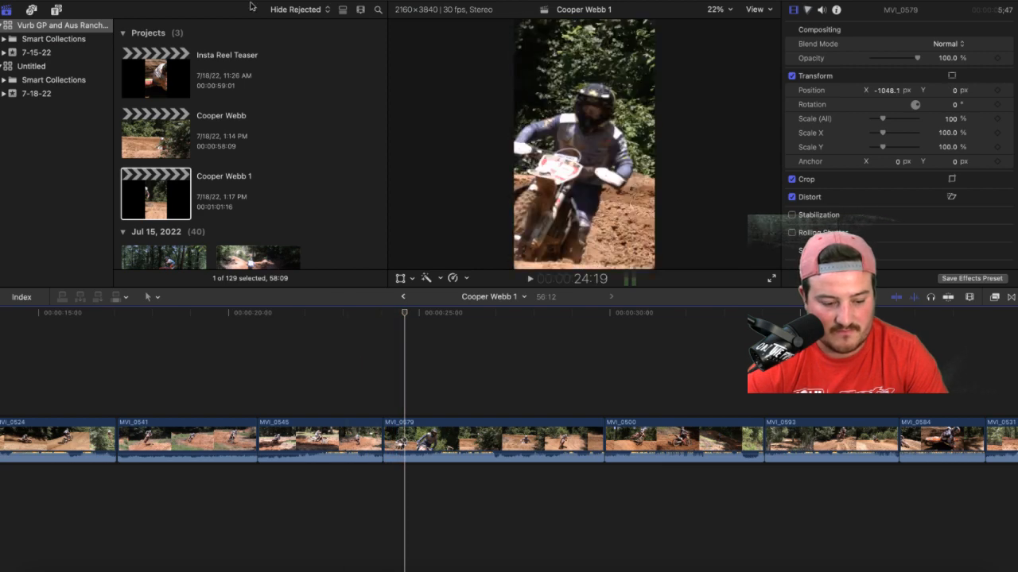
{"action": "left_click", "coordinate": [118, 0]}
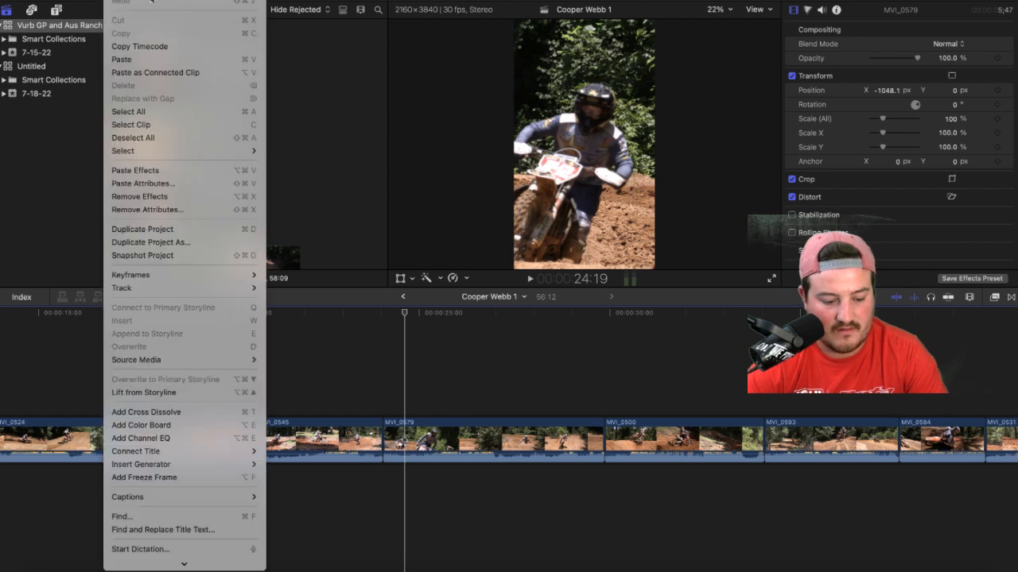
{"action": "left_click", "coordinate": [118, 0]}
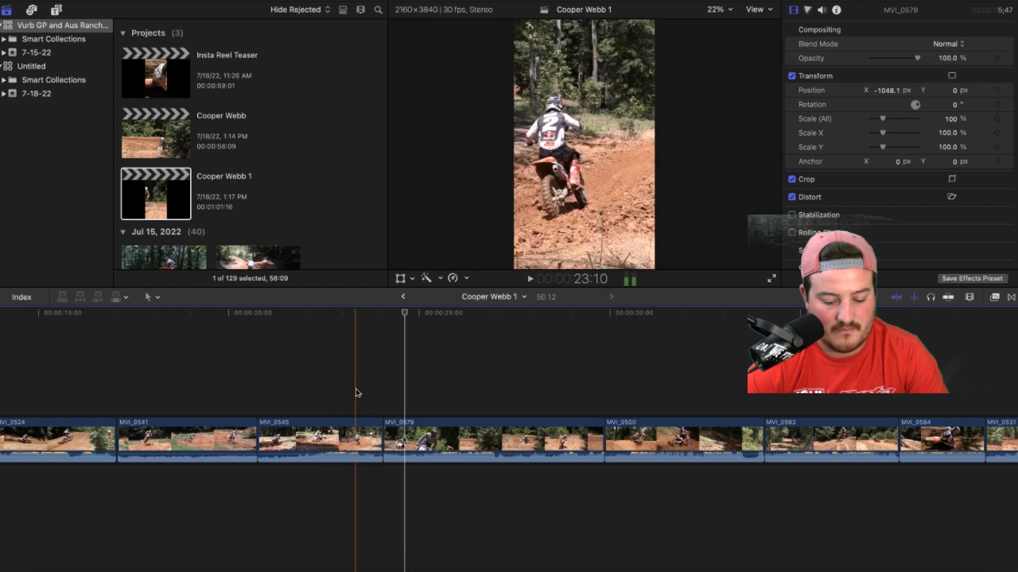
Step: Add a Transform keyframe to MVI_0545 at 23:10
{"action": "key", "text": "c"}
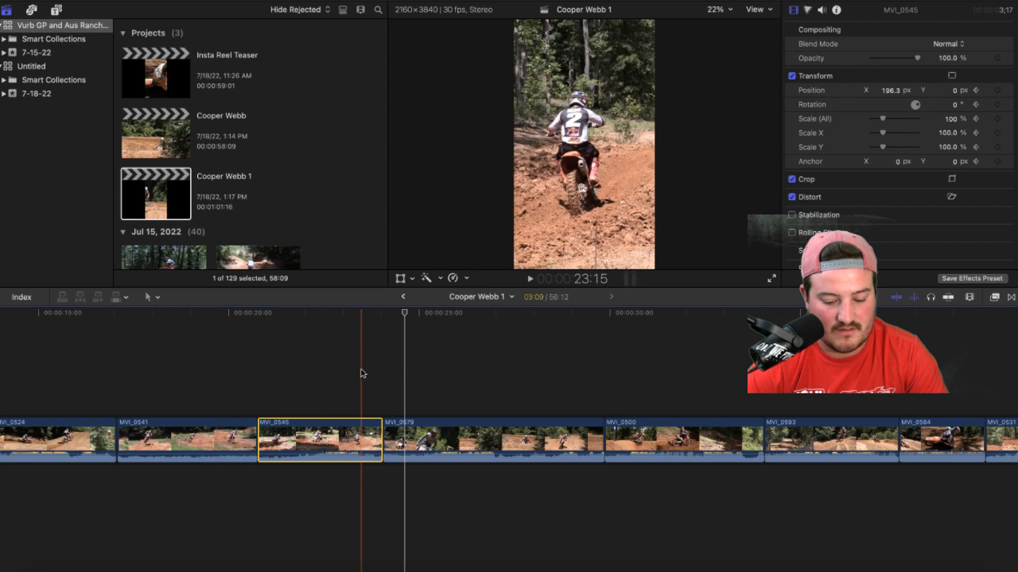
{"action": "left_click", "coordinate": [356, 373]}
{"action": "left_click", "coordinate": [357, 429]}
{"action": "left_click", "coordinate": [400, 278]}
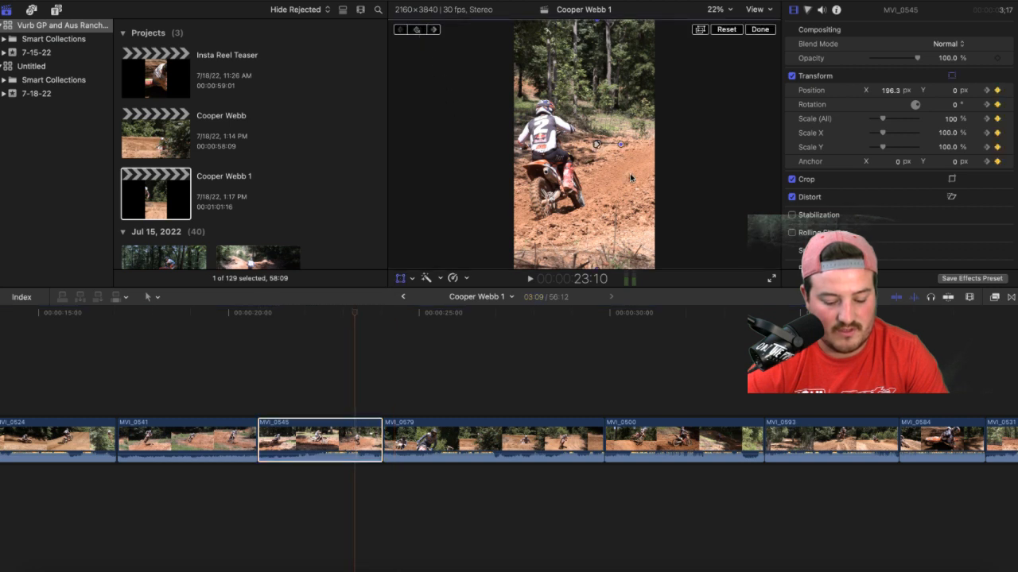
Step: Try to reframe the end of MVI_0545 by keyframing Position X at about -1354 px at 23:29
{"action": "left_click", "coordinate": [379, 369]}
{"action": "left_click_drag", "start_coordinate": [606, 223], "coordinate": [518, 184]}
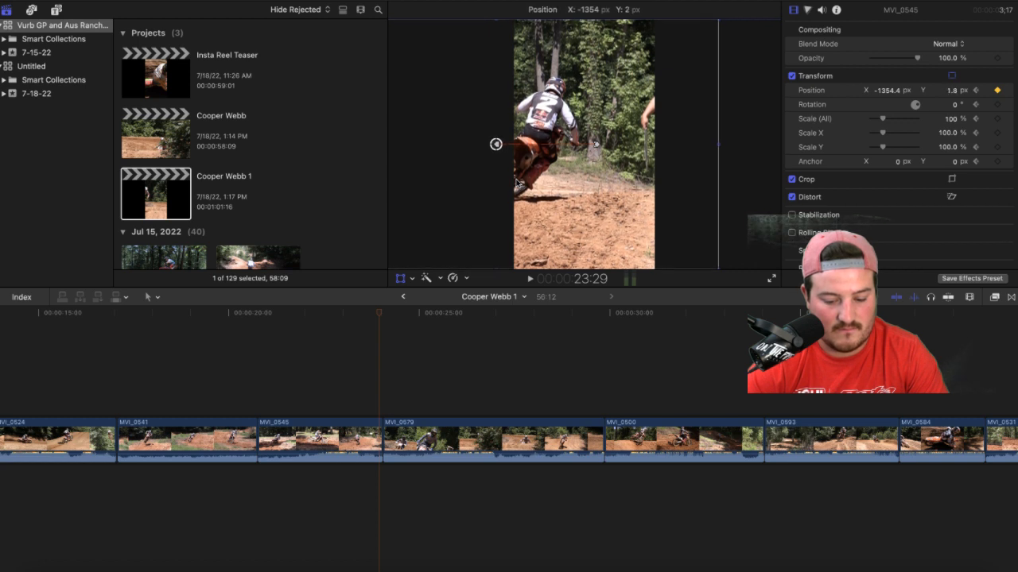
{"action": "left_click_drag", "start_coordinate": [518, 185], "coordinate": [517, 184]}
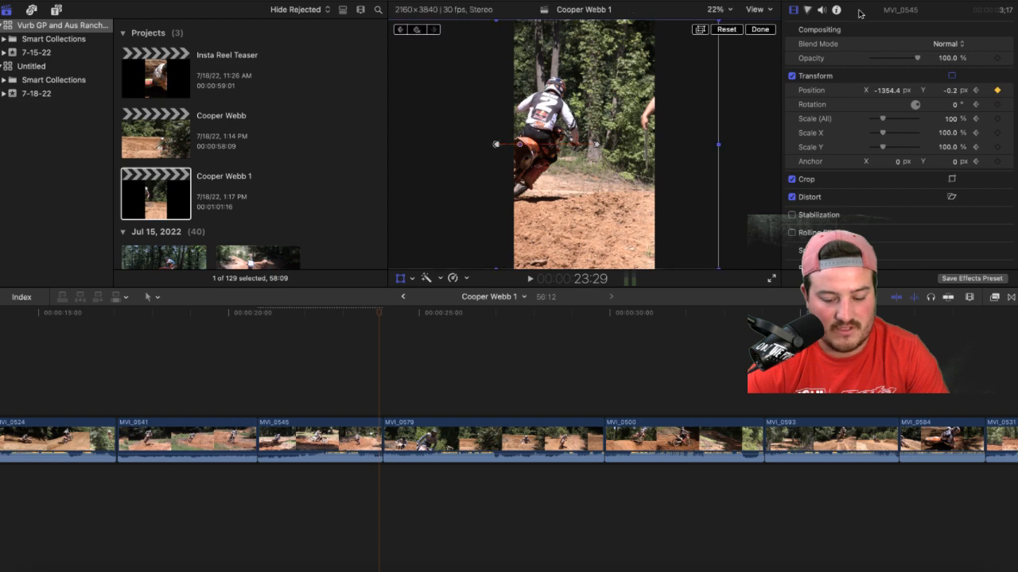
{"action": "left_click", "coordinate": [762, 30]}
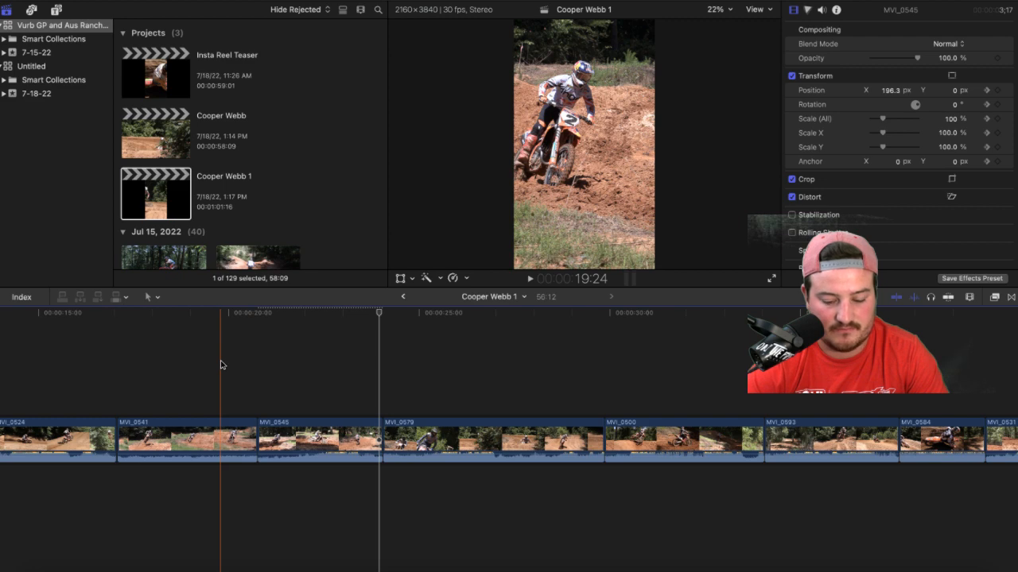
Step: Play MVI_0545 back into the start of MVI_0579 several times to check the new reframing
{"action": "key", "text": "space"}
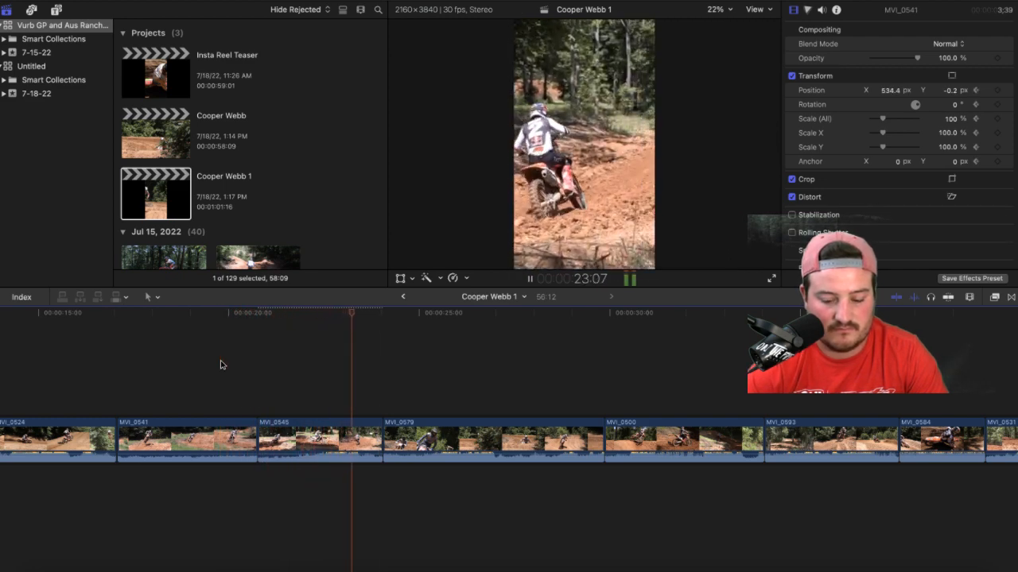
{"action": "key", "text": "space"}
{"action": "key", "text": "space"}
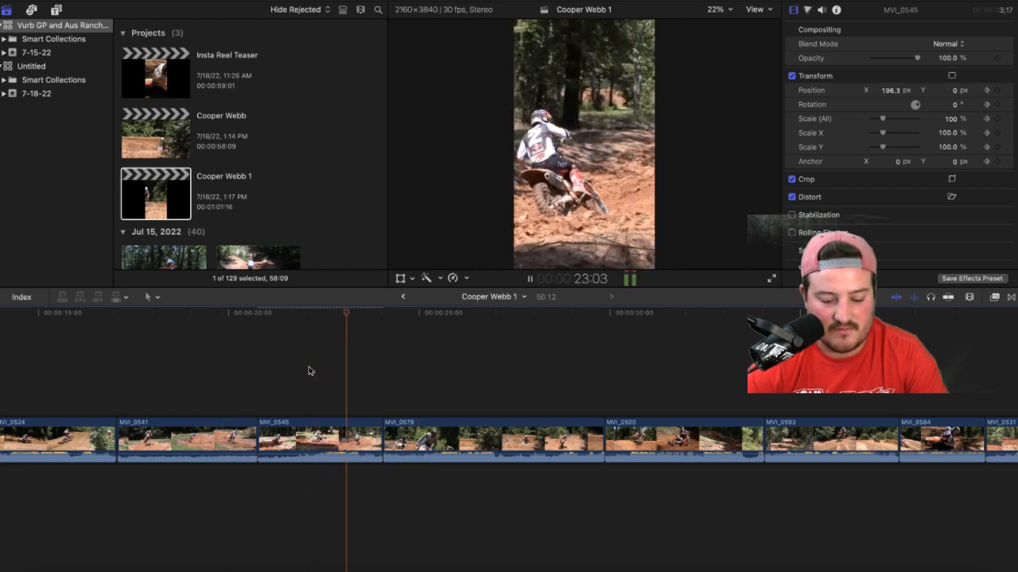
{"action": "left_click", "coordinate": [317, 371]}
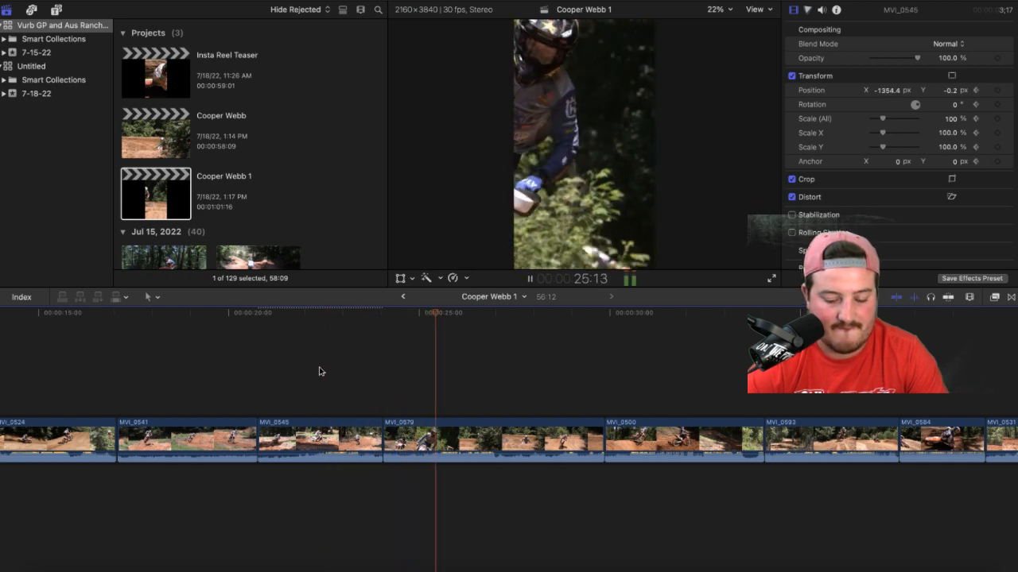
{"action": "key", "text": "space"}
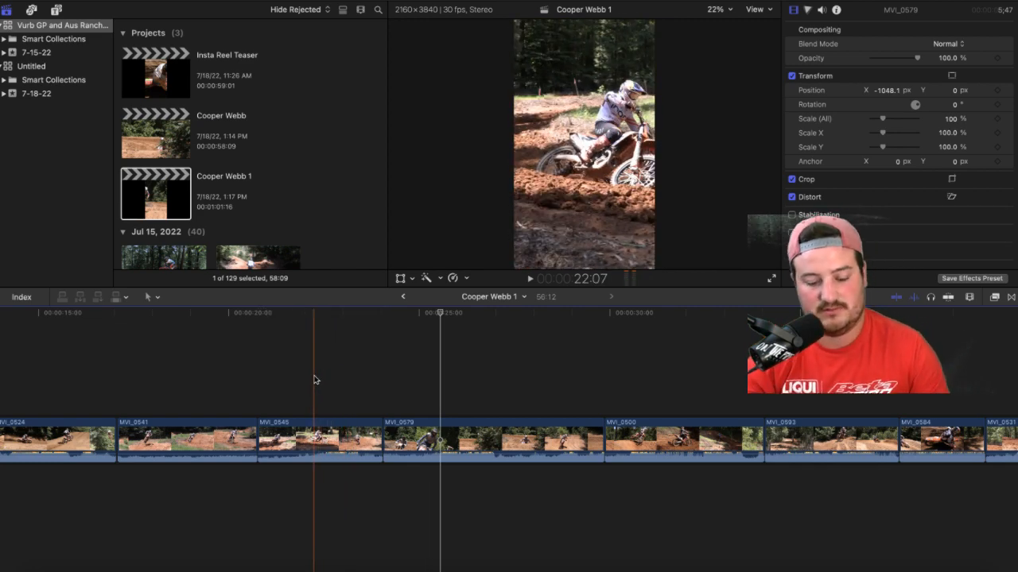
{"action": "key", "text": "space"}
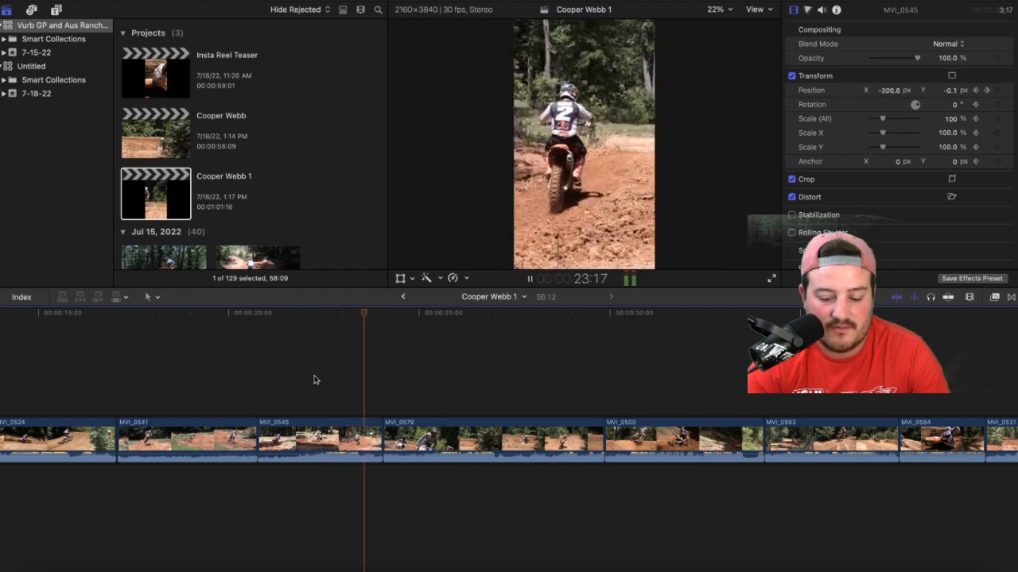
{"action": "key", "text": "space"}
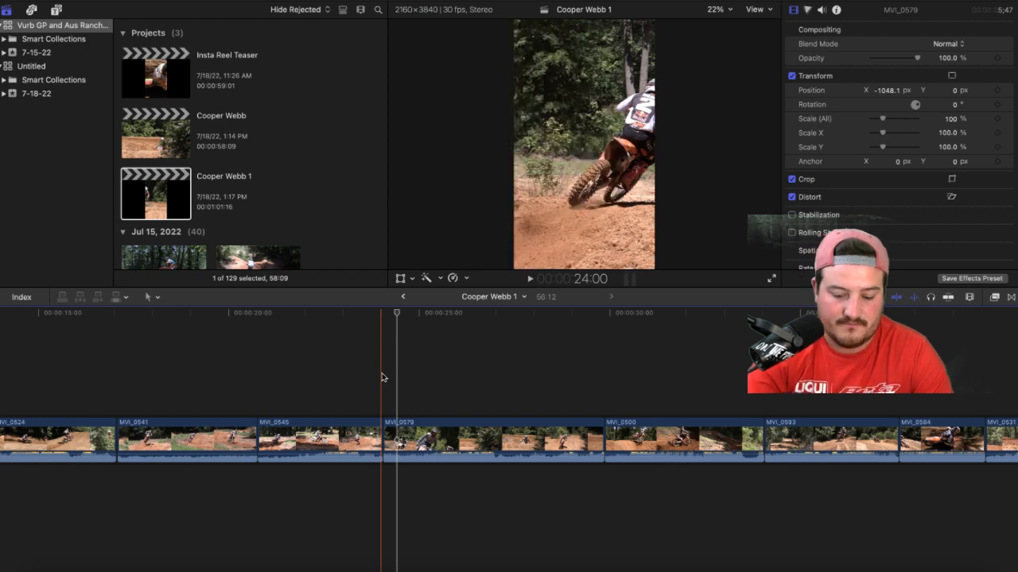
Step: Add a Transform keyframe to MVI_0545 at 23:00
{"action": "left_click", "coordinate": [343, 393]}
{"action": "left_click", "coordinate": [343, 437]}
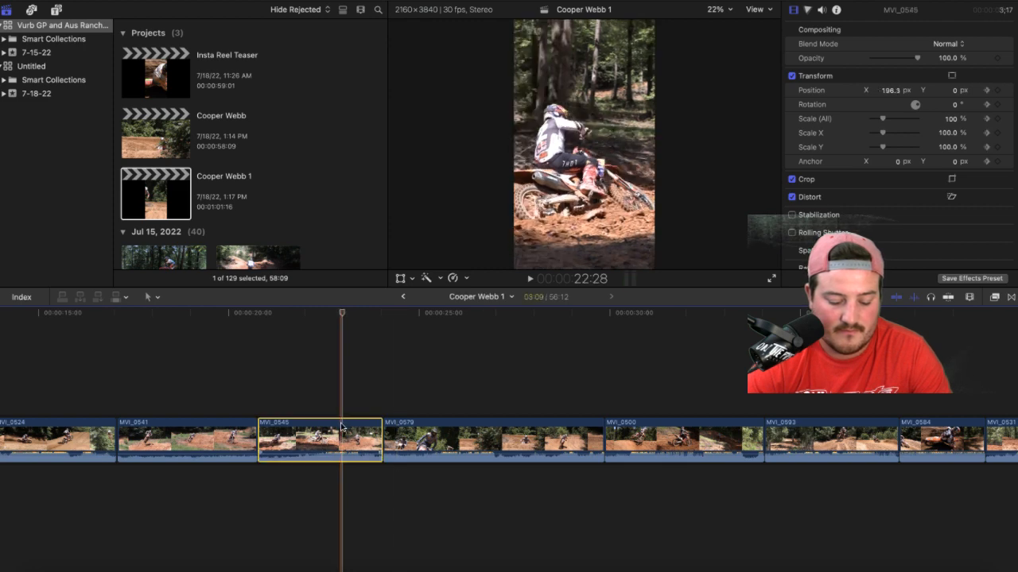
{"action": "left_click", "coordinate": [401, 279]}
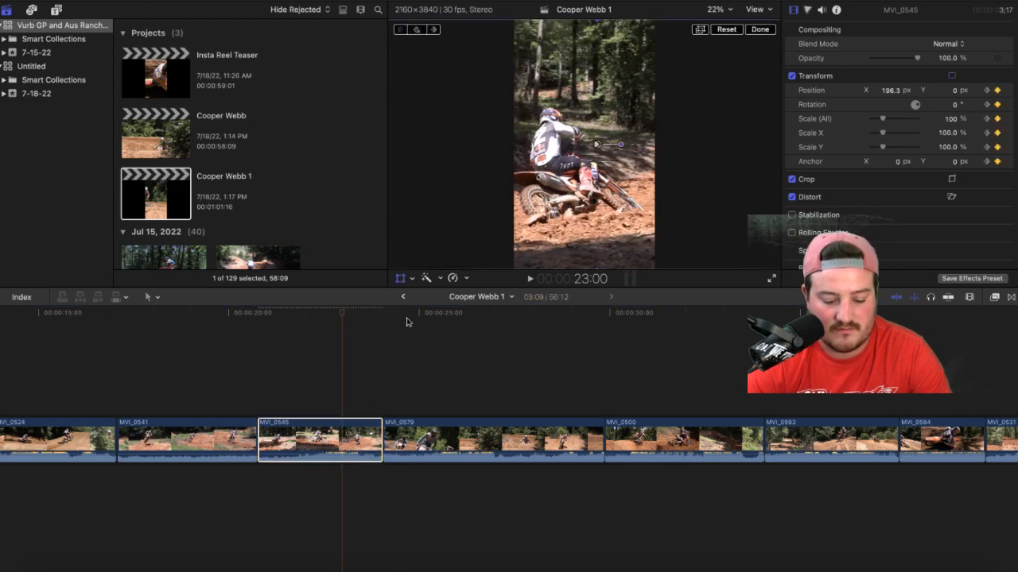
Step: Try to reframe the end of MVI_0545 by keyframing Position X at about -1797 px at 24:01
{"action": "left_click", "coordinate": [379, 364]}
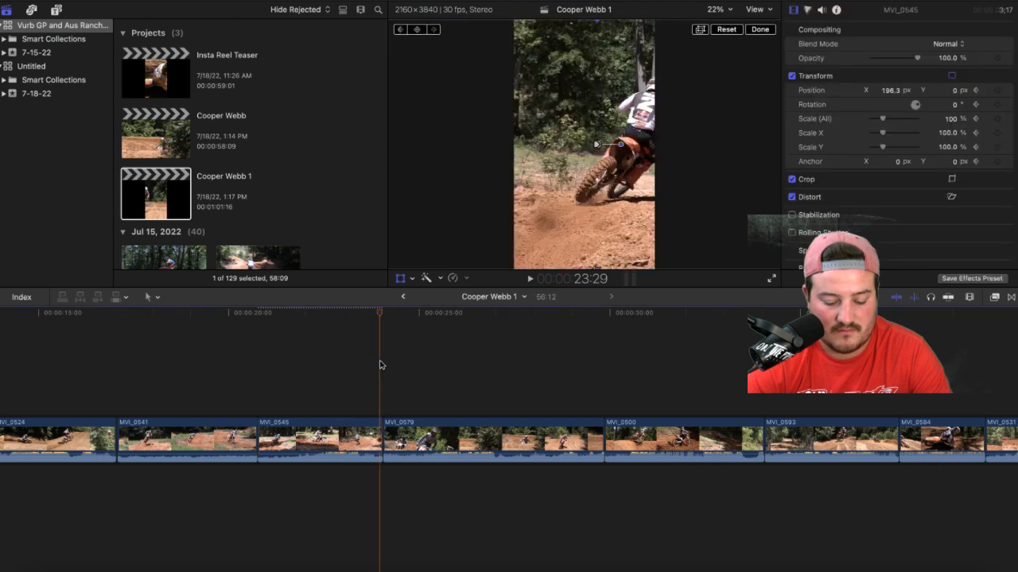
{"action": "key", "text": "Right"}
{"action": "key", "text": "Right"}
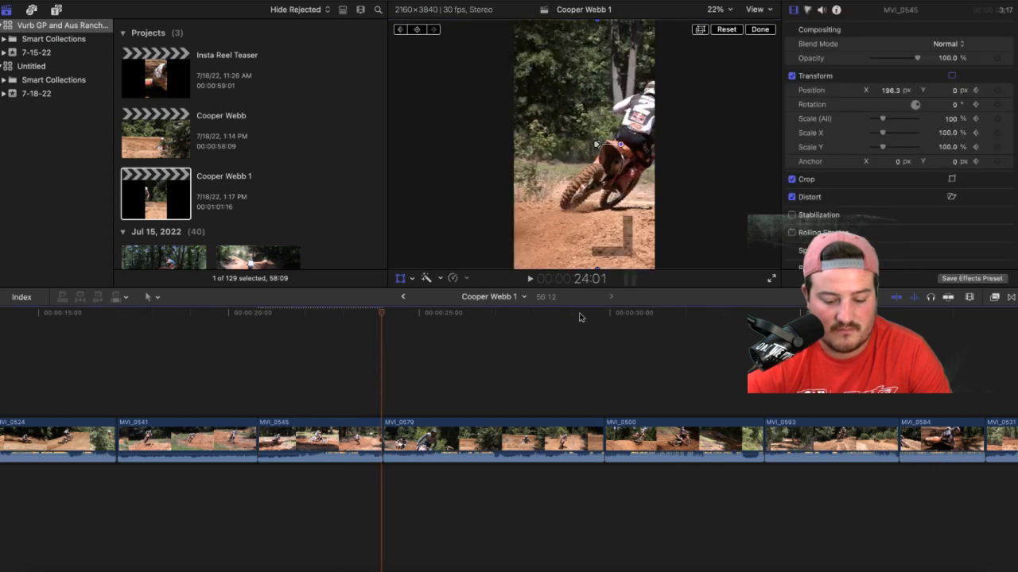
{"action": "left_click_drag", "start_coordinate": [613, 211], "coordinate": [477, 199]}
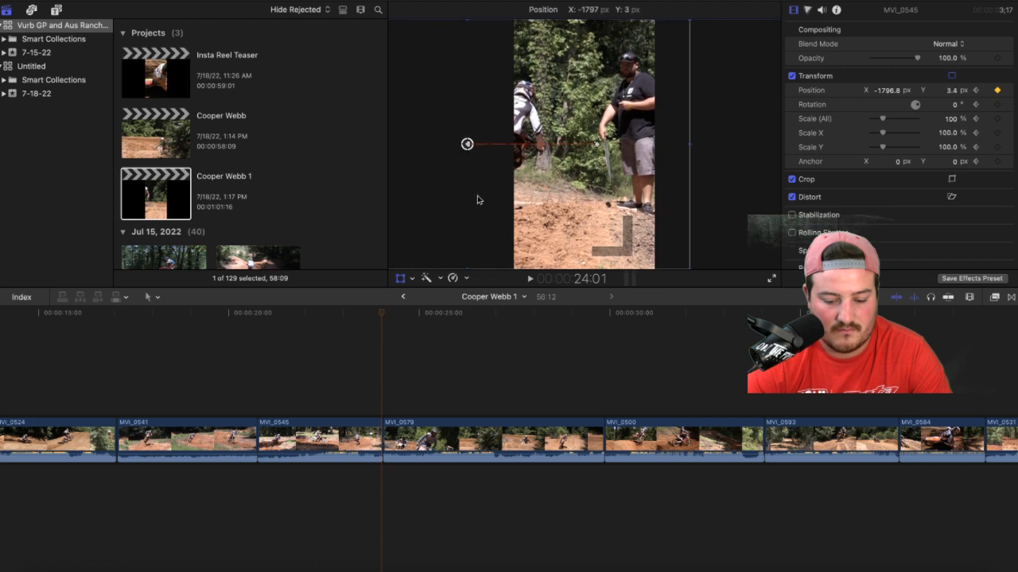
{"action": "left_click_drag", "start_coordinate": [477, 200], "coordinate": [477, 200]}
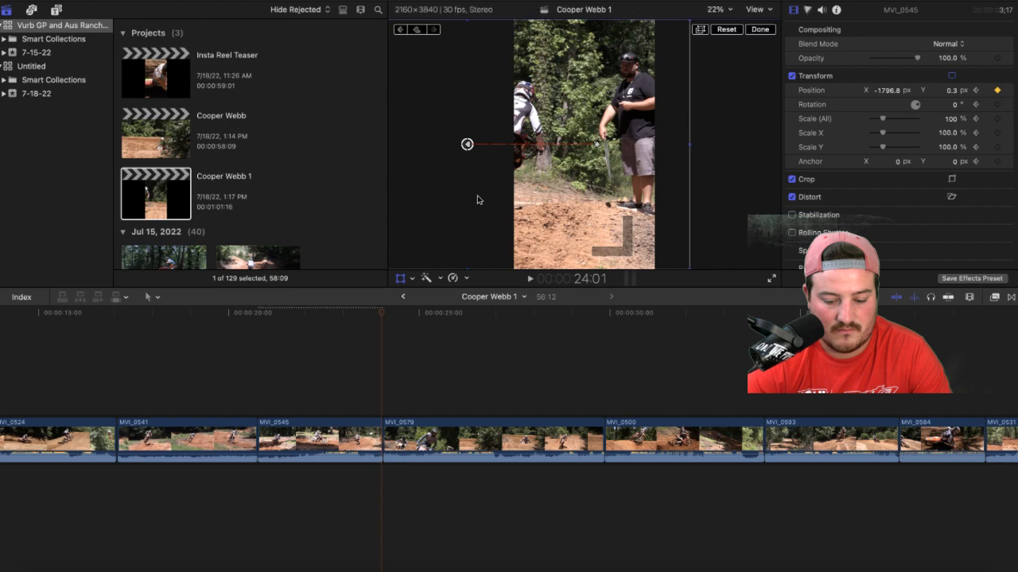
{"action": "left_click", "coordinate": [759, 30]}
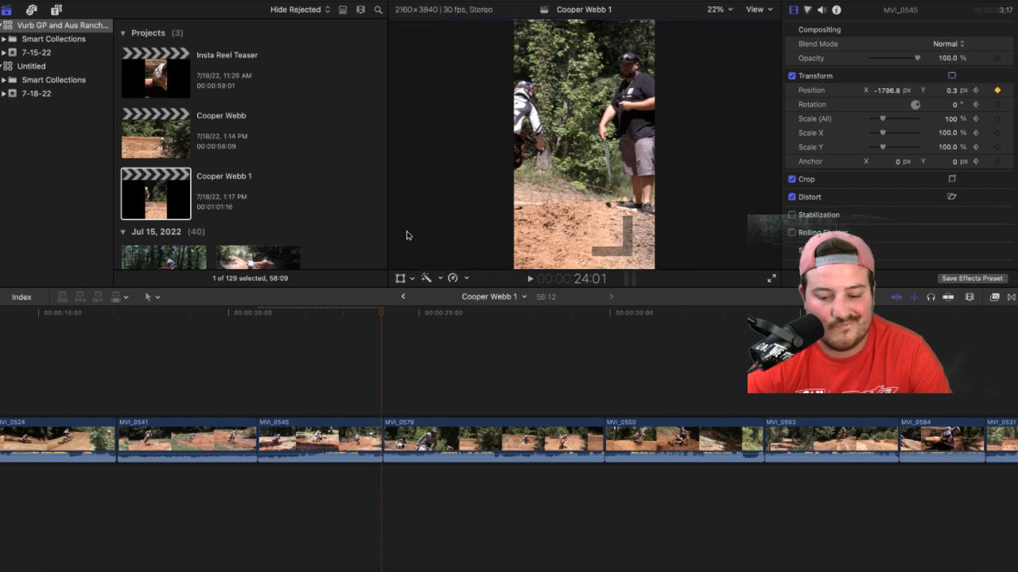
Step: Play MVI_0545 back from its start to check how the rider is framed through the turn
{"action": "left_click", "coordinate": [256, 340]}
{"action": "key", "text": "space"}
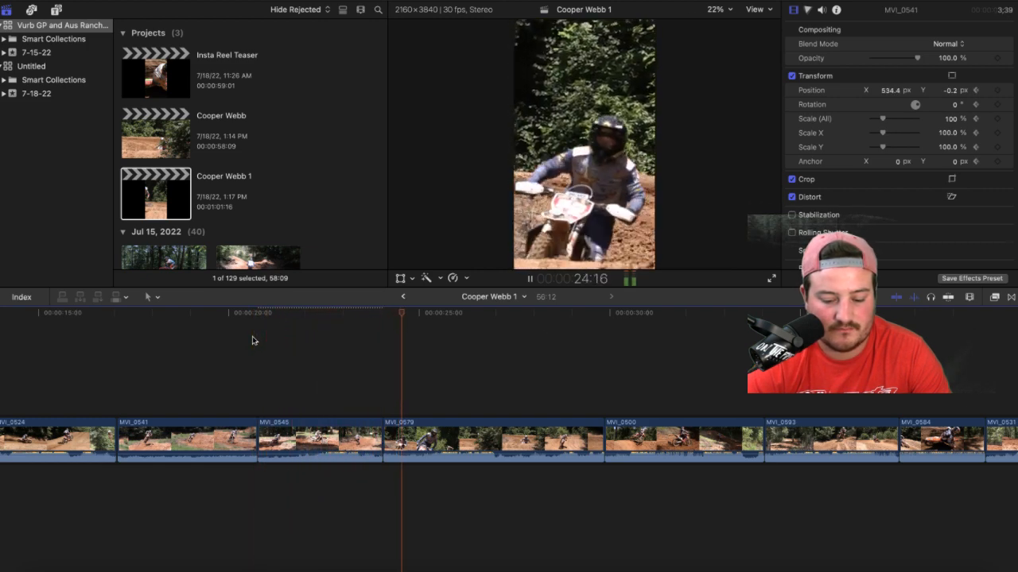
{"action": "key", "text": "space"}
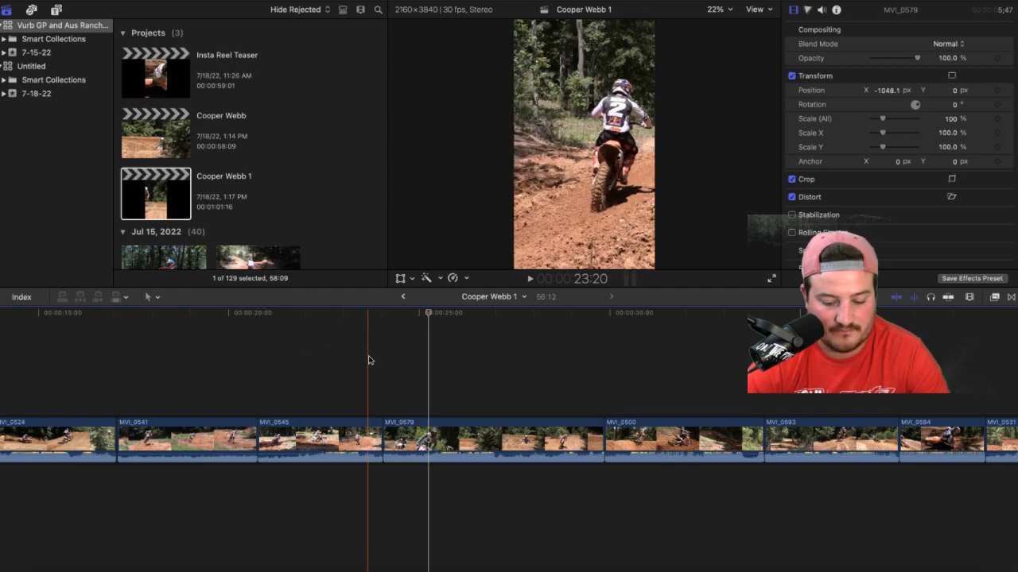
{"action": "key", "text": "space"}
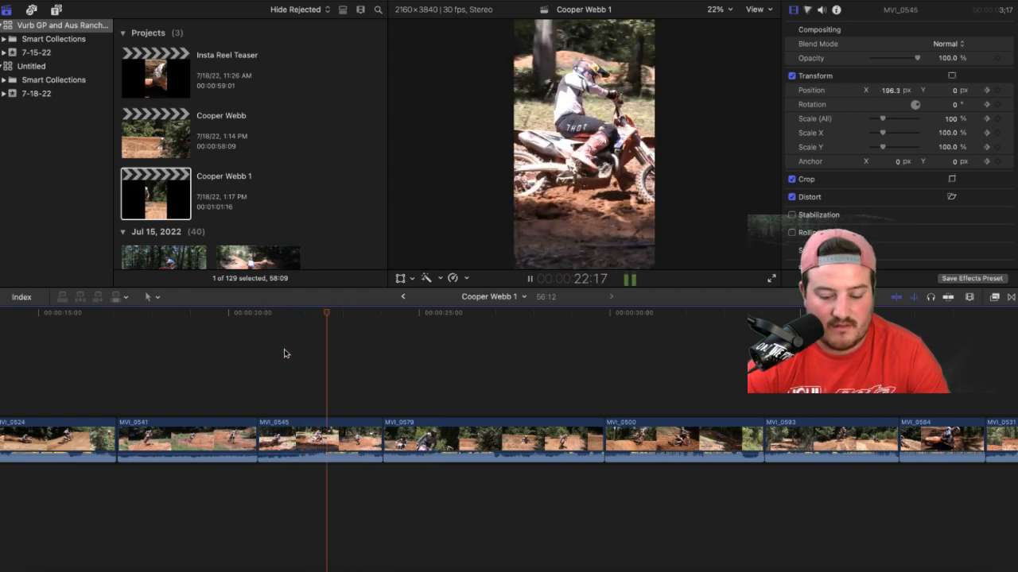
{"action": "key", "text": "space"}
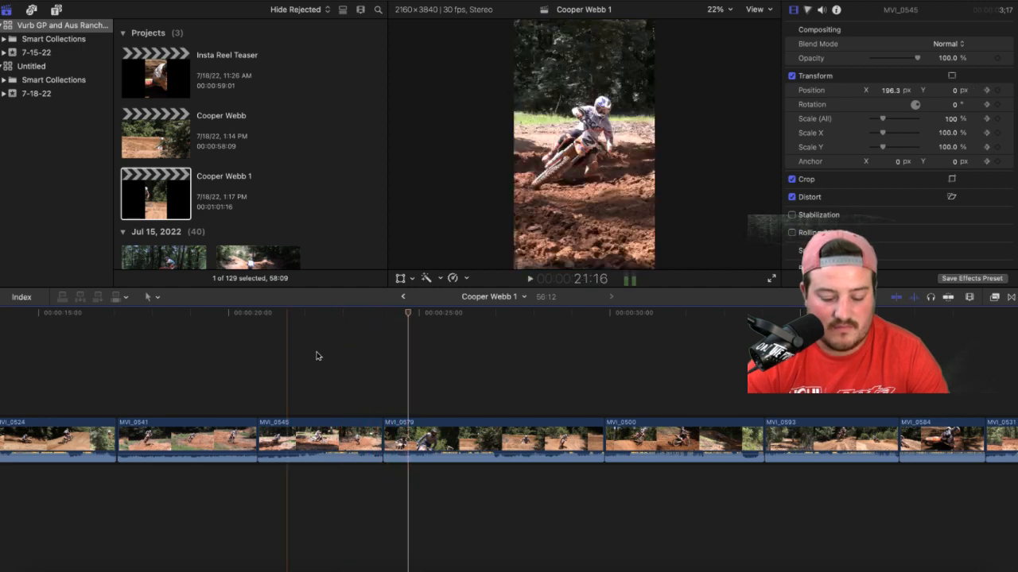
Step: Reframe the end of MVI_0545 by keyframing Position X at about -456 px at 24:01, and play the result back
{"action": "left_click", "coordinate": [357, 375]}
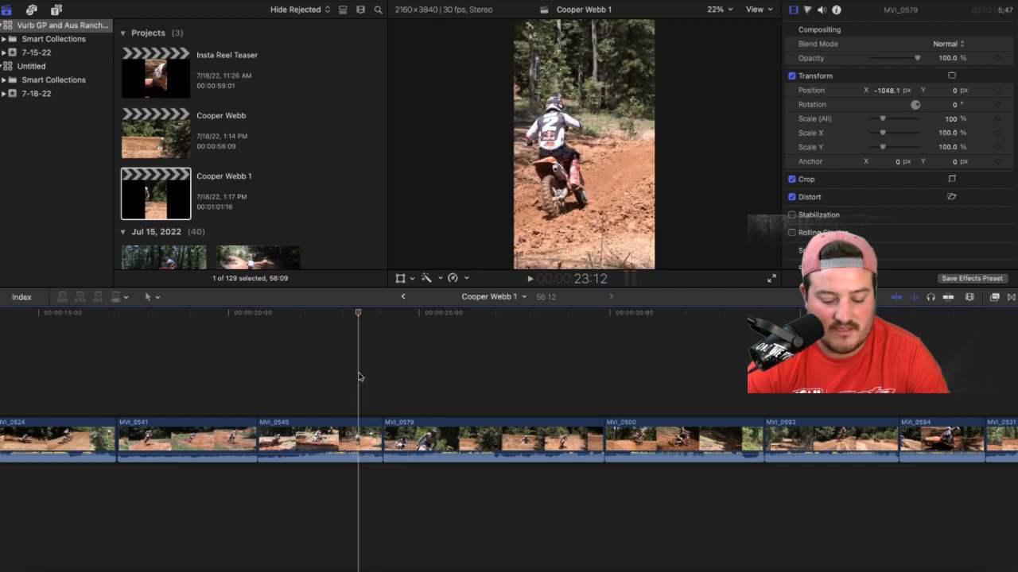
{"action": "left_click", "coordinate": [359, 423]}
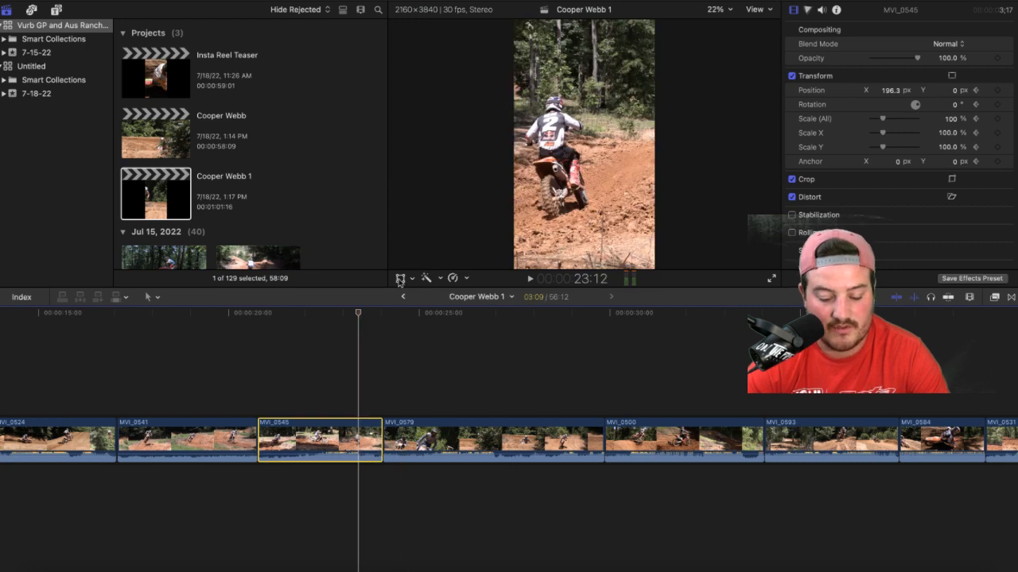
{"action": "left_click", "coordinate": [400, 279]}
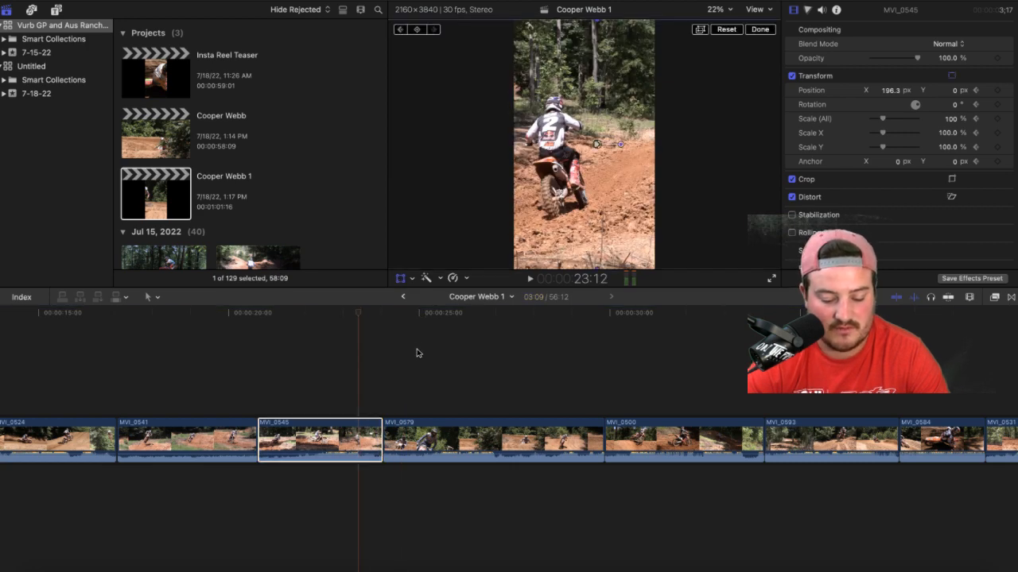
{"action": "key", "text": "space"}
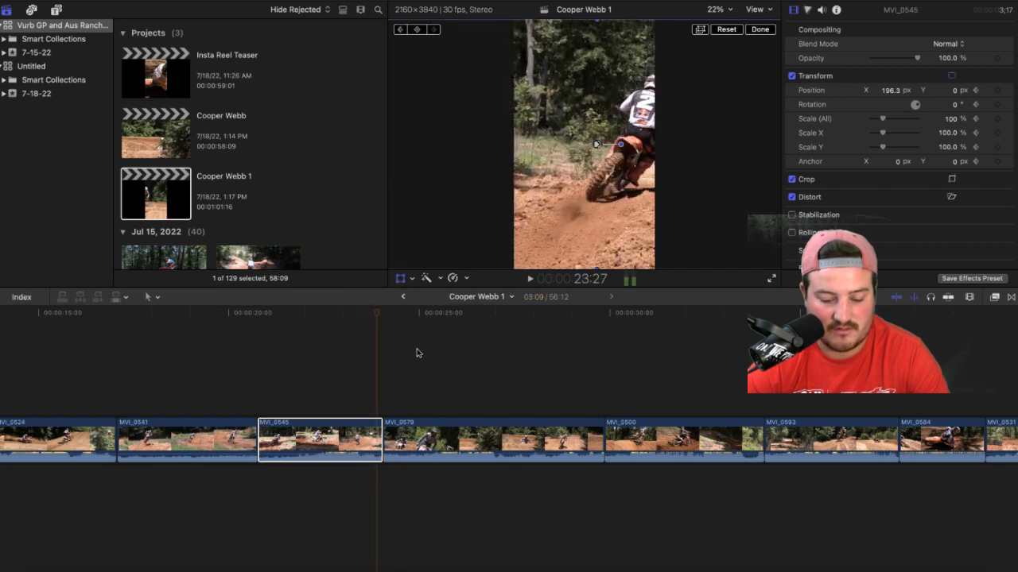
{"action": "key", "text": "Right"}
{"action": "key", "text": "Right"}
{"action": "key", "text": "Right"}
{"action": "key", "text": "Right"}
{"action": "key", "text": "Right"}
{"action": "key", "text": "Right"}
{"action": "key", "text": "Right"}
{"action": "key", "text": "Left"}
{"action": "key", "text": "Left"}
{"action": "key", "text": "Left"}
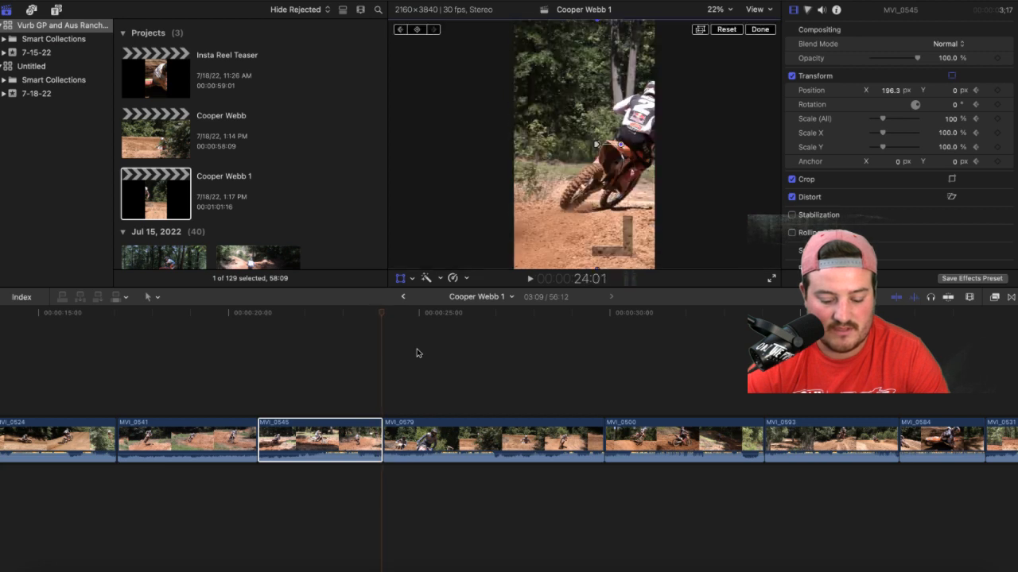
{"action": "left_click_drag", "start_coordinate": [604, 179], "coordinate": [564, 187]}
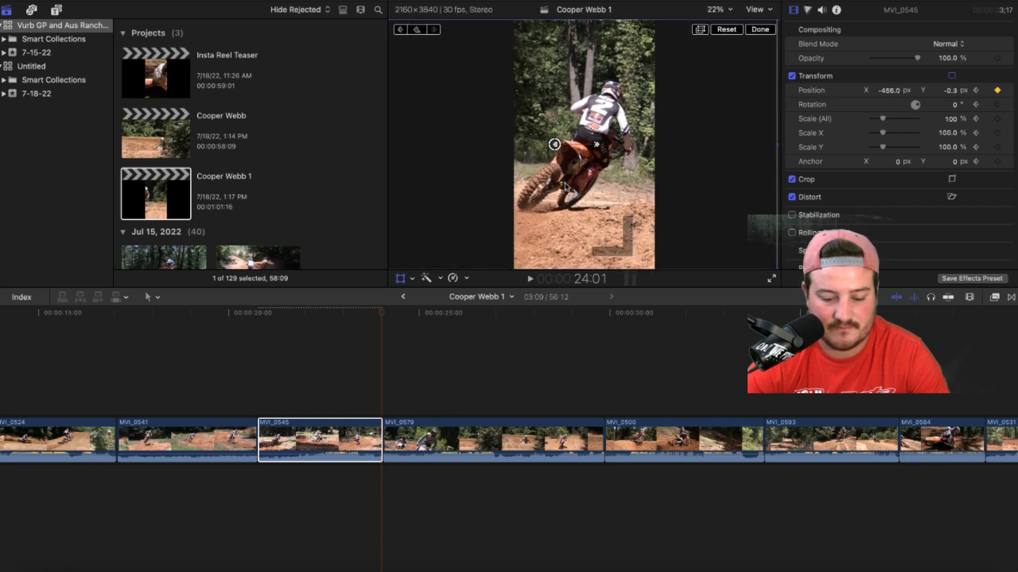
{"action": "left_click", "coordinate": [760, 29]}
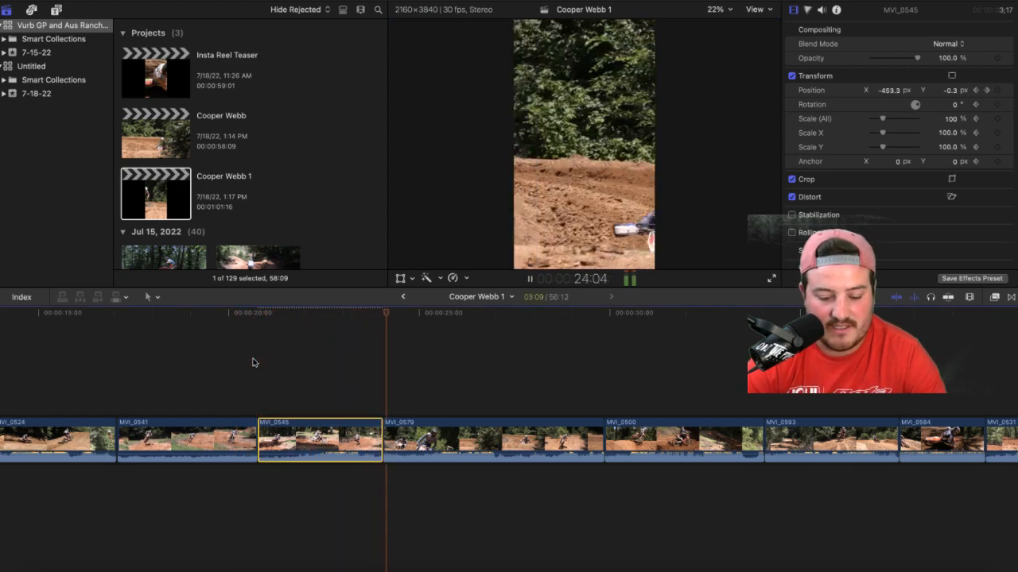
{"action": "key", "text": "space"}
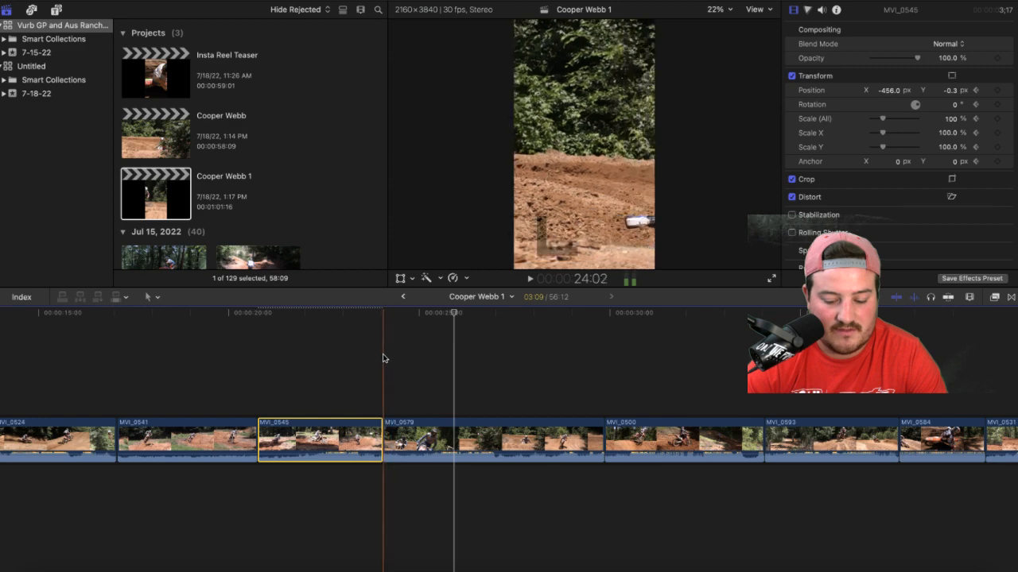
Step: Reframe the start of MVI_0579 on the rider by setting its Position X to about -2100 px
{"action": "left_click", "coordinate": [387, 358]}
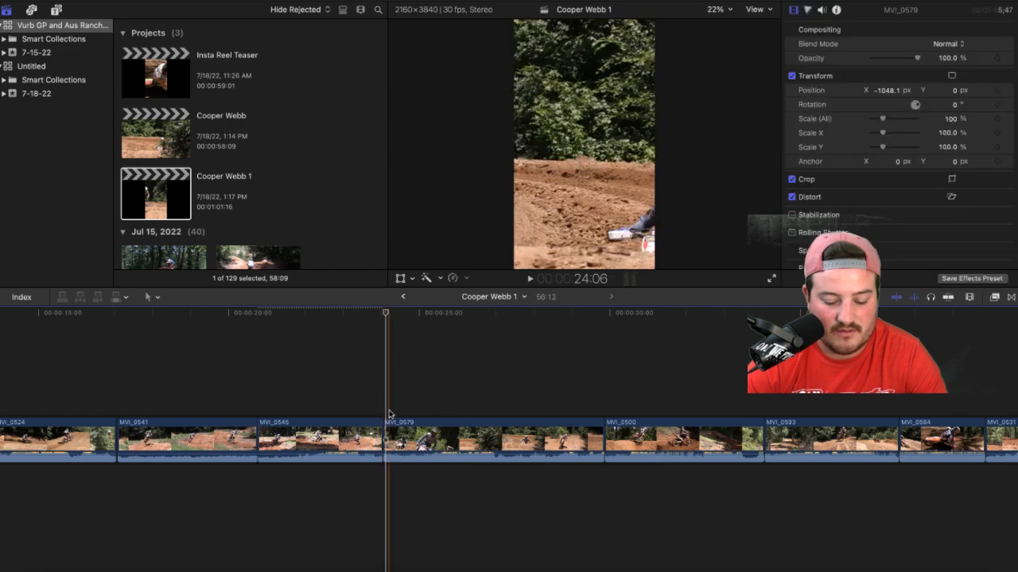
{"action": "left_click", "coordinate": [395, 437]}
{"action": "left_click", "coordinate": [401, 278]}
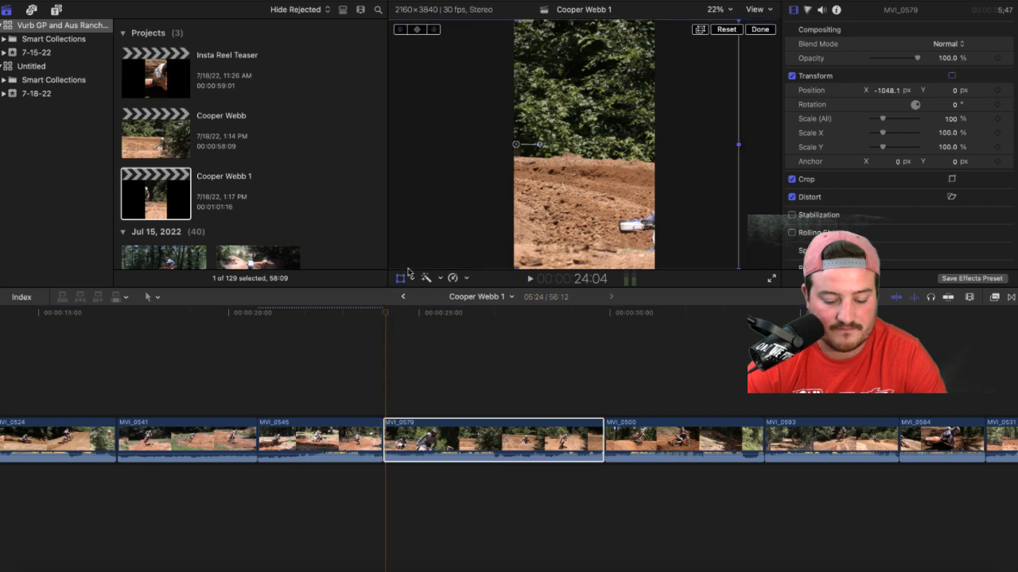
{"action": "mouse_move", "coordinate": [885, 93]}
{"action": "left_mouse_down"}
{"action": "mouse_move", "coordinate": [898, 93]}
{"action": "mouse_move", "coordinate": [864, 90]}
{"action": "left_mouse_up"}
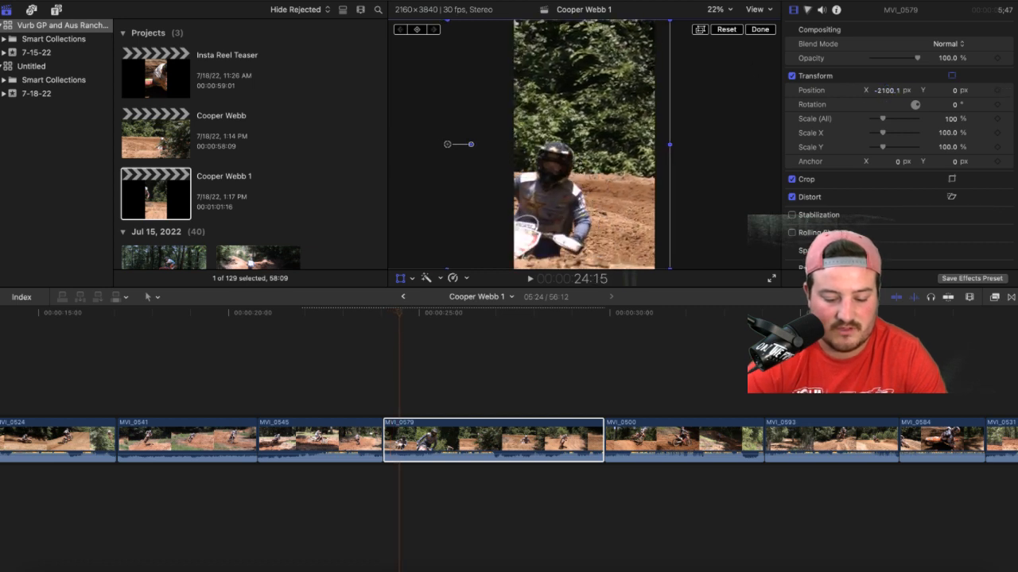
Step: Add a Transform keyframe to MVI_0579 at 24:06, near the start of the clip
{"action": "key", "text": "j"}
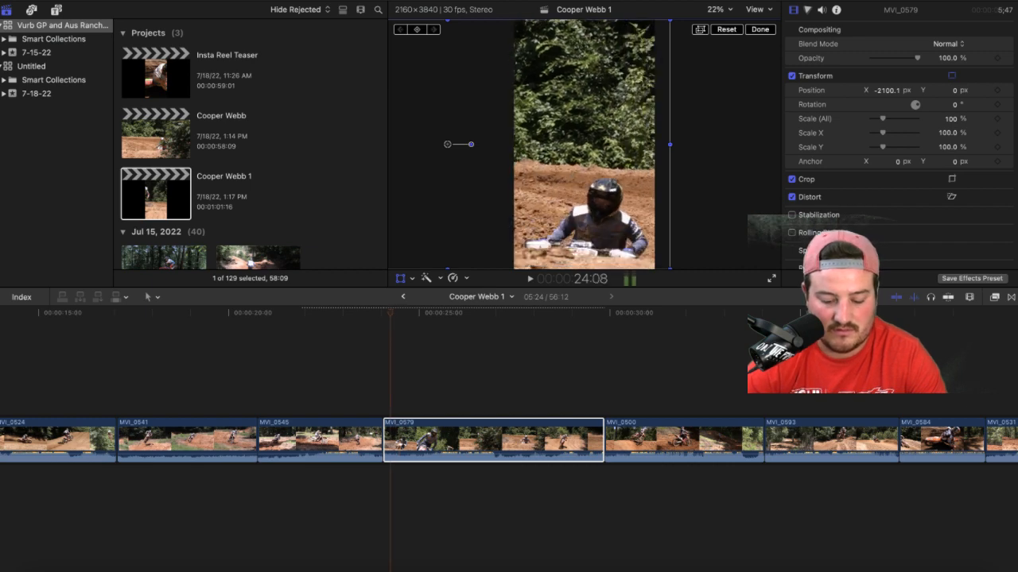
{"action": "key", "text": "Right"}
{"action": "key", "text": "Right"}
{"action": "key", "text": "Right"}
{"action": "key", "text": "Right"}
{"action": "key", "text": "Right"}
{"action": "key", "text": "Right"}
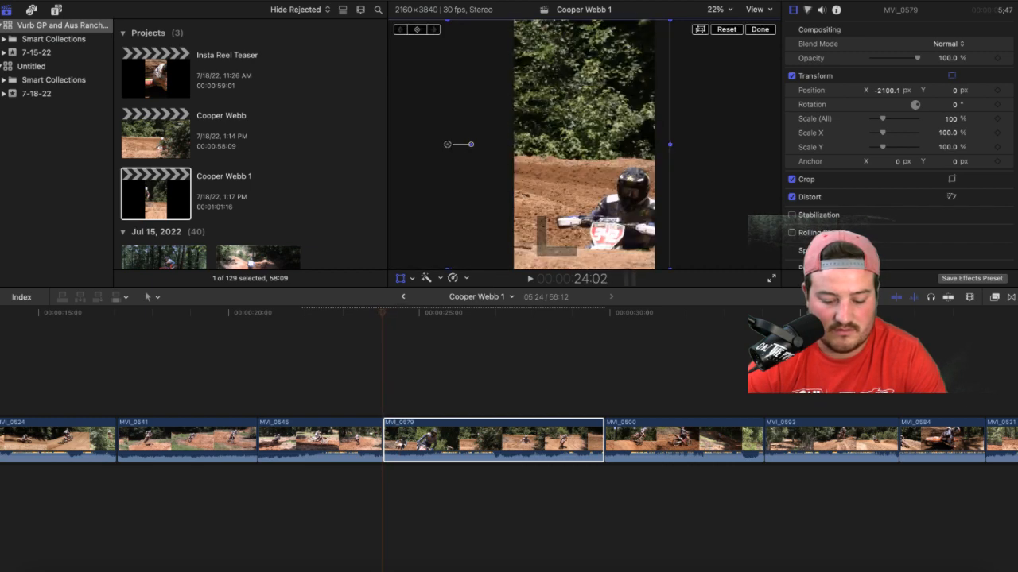
{"action": "key", "text": "Right"}
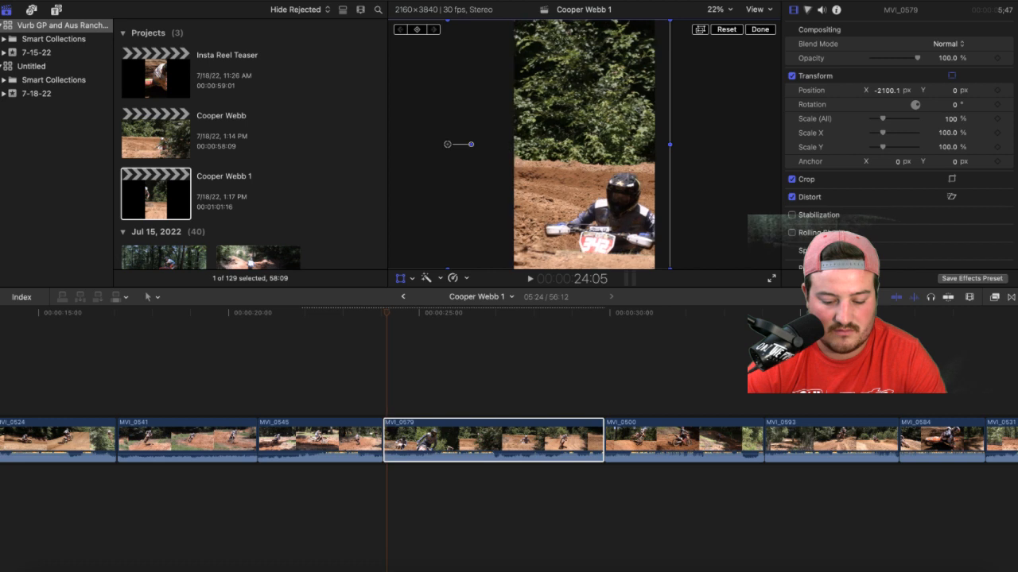
{"action": "left_click", "coordinate": [415, 30]}
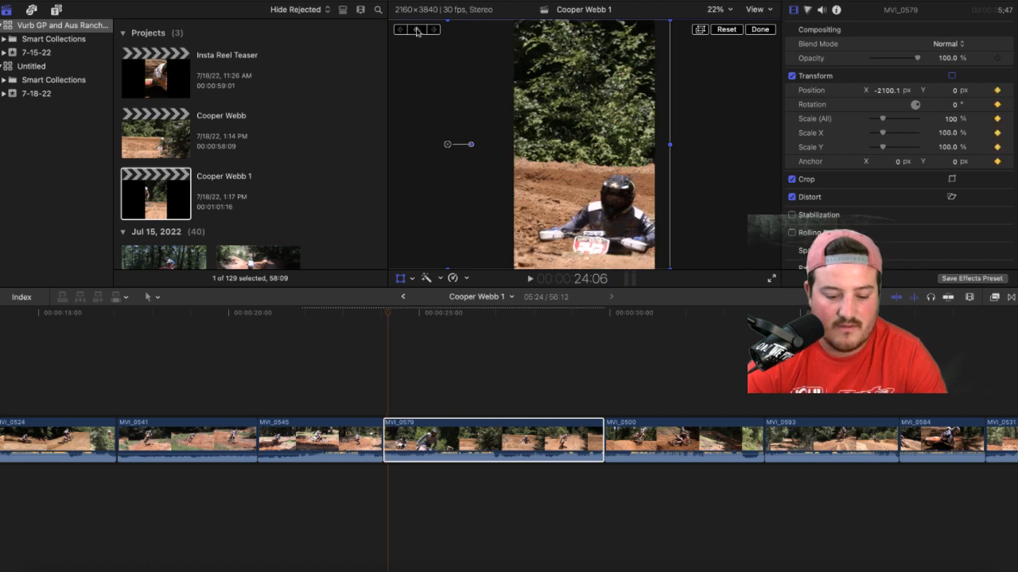
Step: Reframe MVI_0579 on the rider at 24:20 by keyframing its Position X at about -609 px
{"action": "key", "text": "Right"}
{"action": "key", "text": "Right"}
{"action": "key", "text": "Right"}
{"action": "key", "text": "Right"}
{"action": "key", "text": "Right"}
{"action": "key", "text": "Right"}
{"action": "key", "text": "Right"}
{"action": "key", "text": "Right"}
{"action": "key", "text": "Right"}
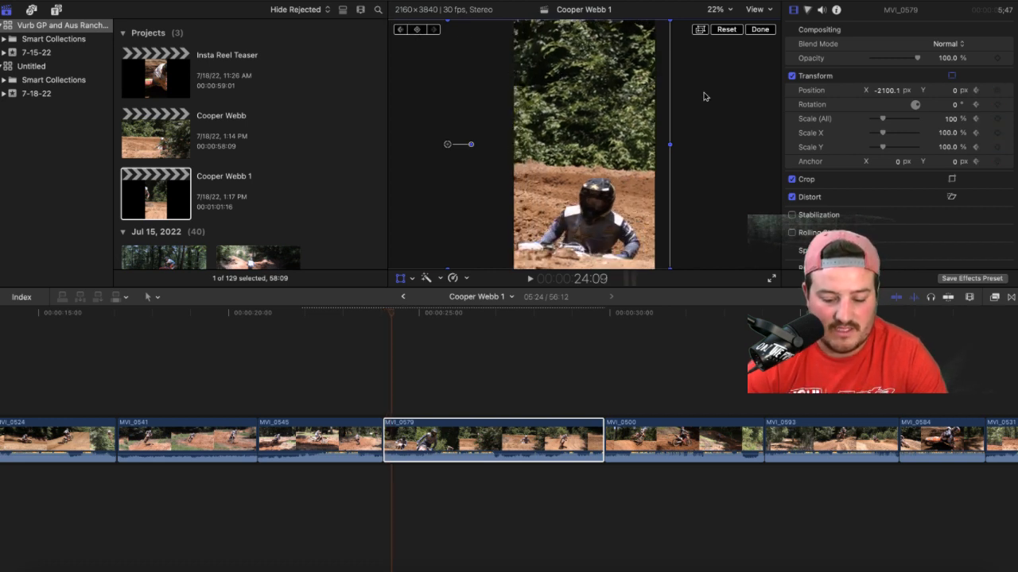
{"action": "key", "text": "Right"}
{"action": "key", "text": "Right"}
{"action": "key", "text": "Right"}
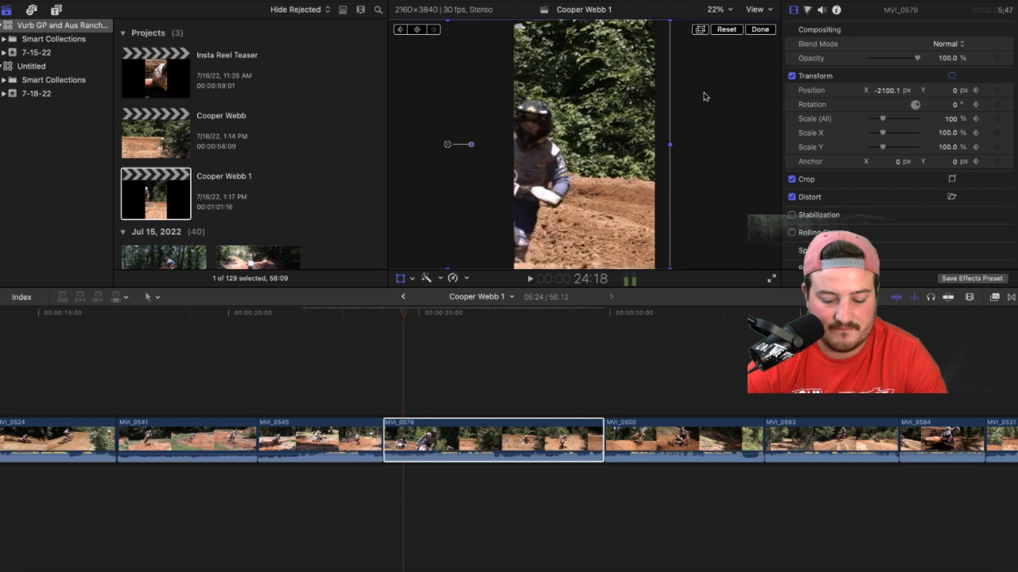
{"action": "key", "text": "Right"}
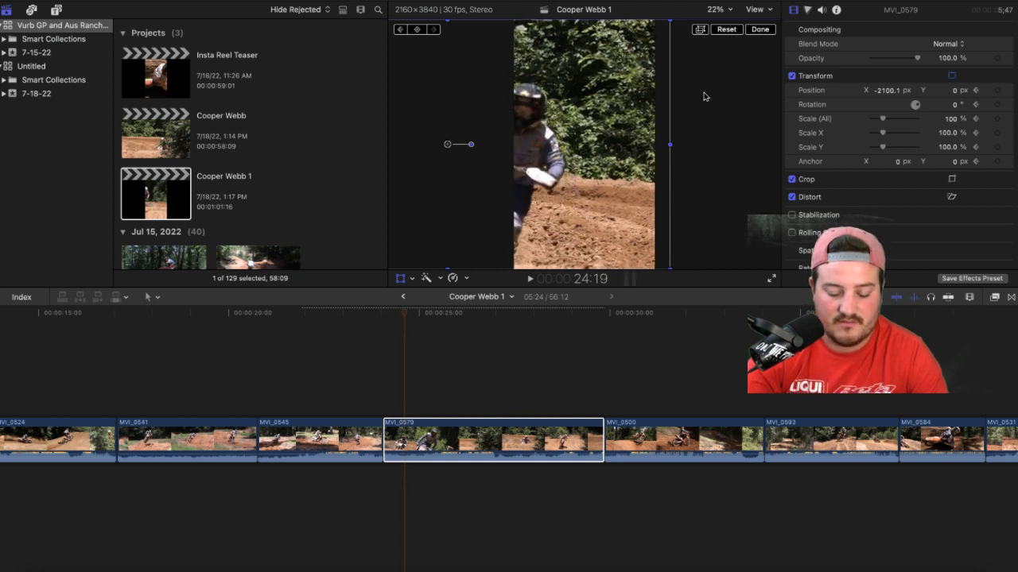
{"action": "key", "text": "Right"}
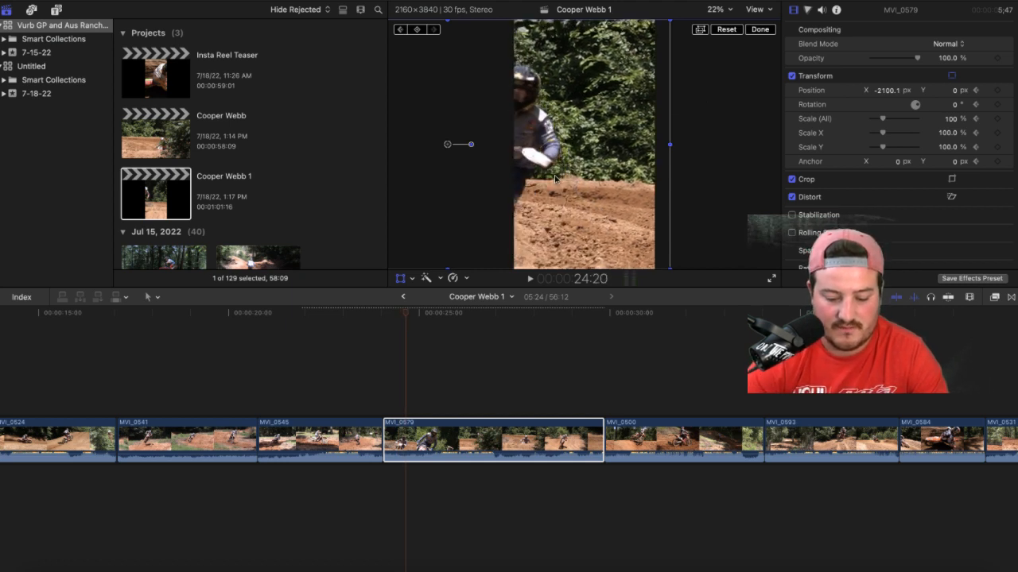
{"action": "left_click_drag", "start_coordinate": [555, 179], "coordinate": [653, 180]}
Step: Keyframe MVI_0579's Position X at about 580 px at 24:28 to bring the bike back into frame
{"action": "key", "text": "Right"}
{"action": "key", "text": "Right"}
{"action": "key", "text": "Right"}
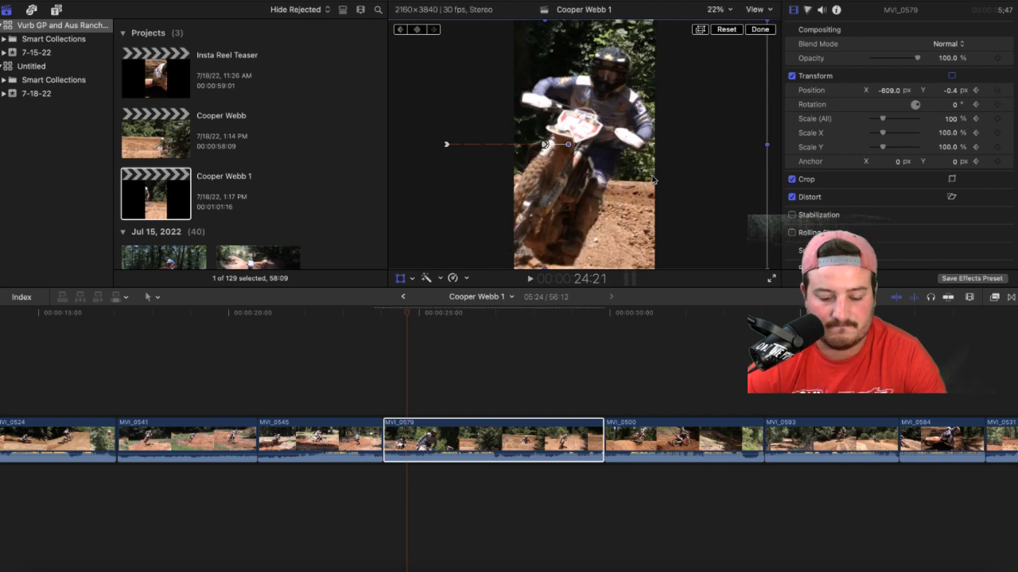
{"action": "key", "text": "Right"}
{"action": "key", "text": "Right"}
{"action": "key", "text": "Right"}
{"action": "key", "text": "Right"}
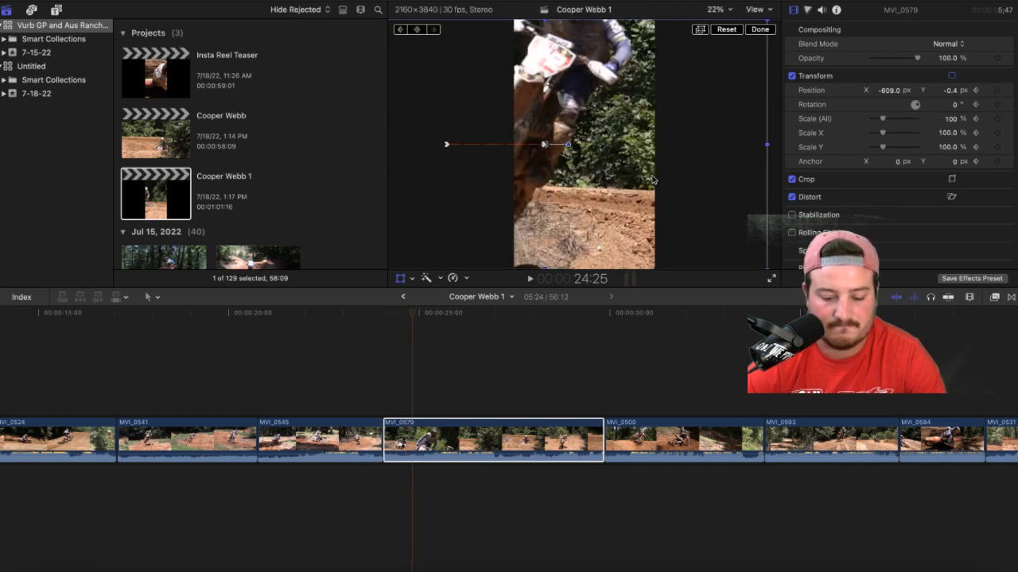
{"action": "key", "text": "Right"}
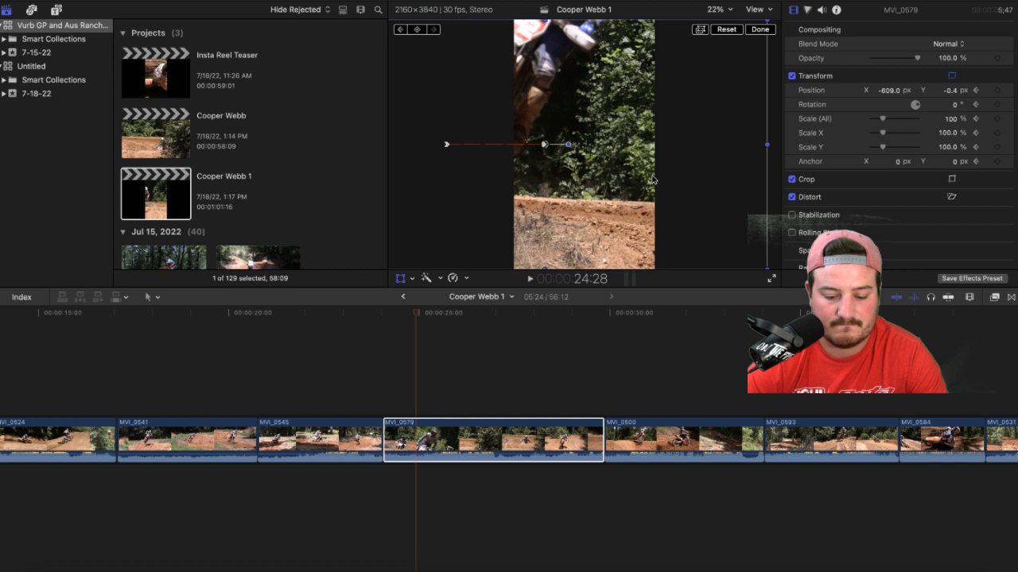
{"action": "left_click_drag", "start_coordinate": [652, 179], "coordinate": [689, 187]}
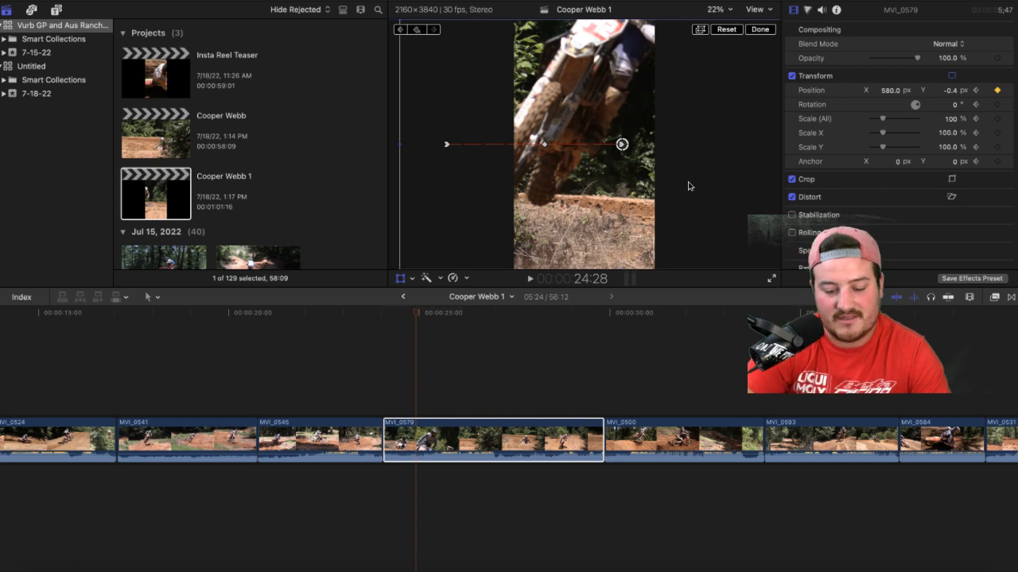
Step: Keyframe MVI_0579's Position X at about 226 px just past 25:09 and at about -874 px at 26:03
{"action": "key", "text": "Right"}
{"action": "key", "text": "Right"}
{"action": "key", "text": "Right"}
{"action": "key", "text": "Right"}
{"action": "key", "text": "Right"}
{"action": "key", "text": "Right"}
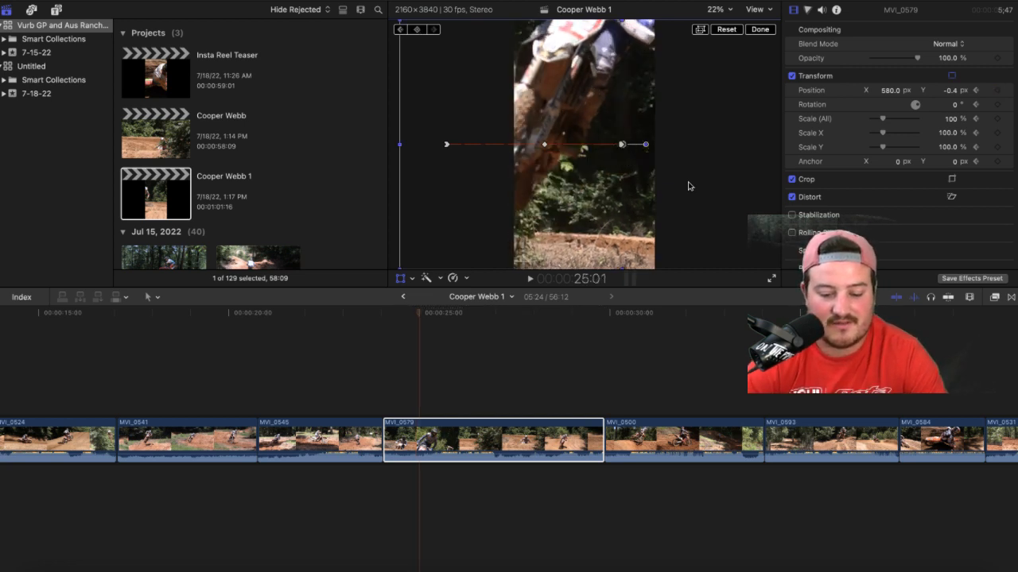
{"action": "key", "text": "Right"}
{"action": "key", "text": "Right"}
{"action": "key", "text": "Right"}
{"action": "key", "text": "Right"}
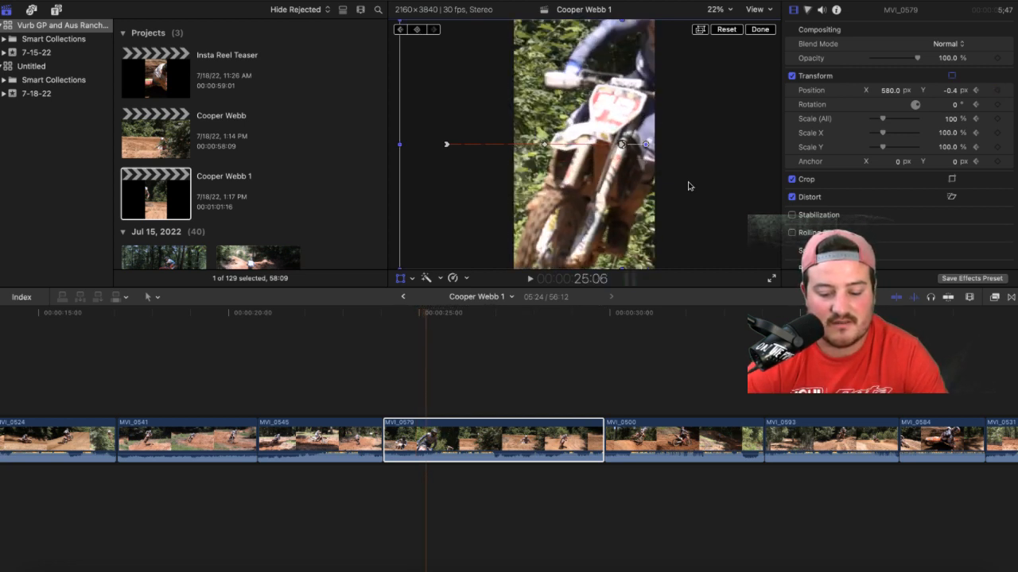
{"action": "key", "text": "Right"}
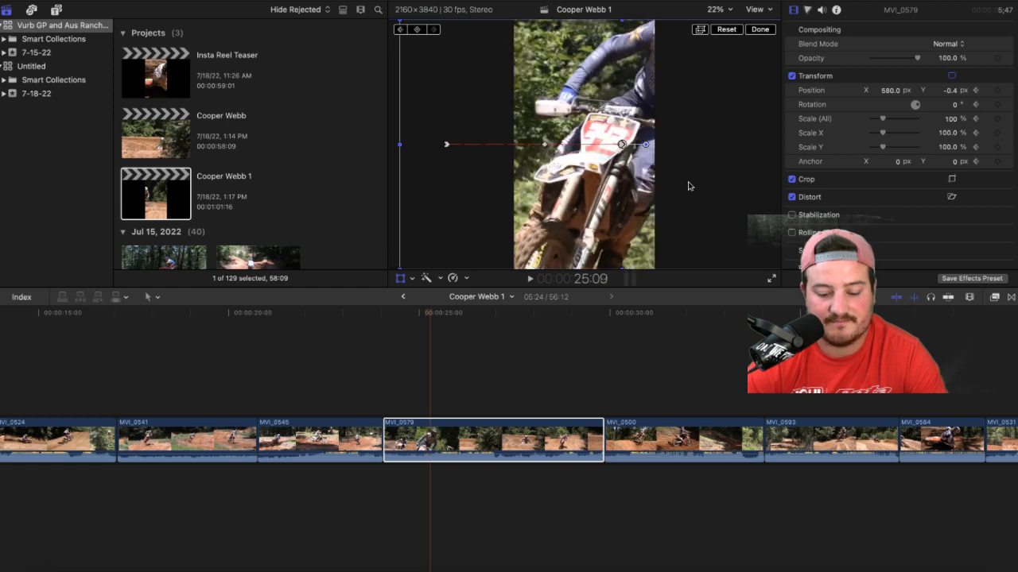
{"action": "key", "text": "Right"}
{"action": "left_click_drag", "start_coordinate": [636, 200], "coordinate": [614, 201]}
{"action": "left_click_drag", "start_coordinate": [613, 201], "coordinate": [613, 201]}
{"action": "key", "text": "space"}
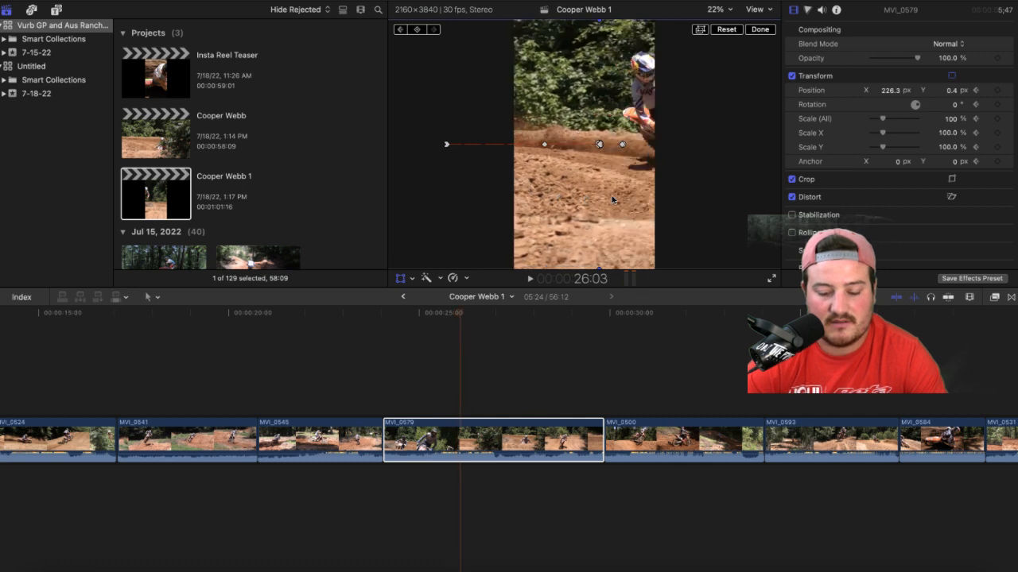
{"action": "left_click_drag", "start_coordinate": [611, 196], "coordinate": [539, 197]}
Step: Follow the rider behind the trees by keyframing MVI_0579's Position X at about 265 px at 26:16
{"action": "key", "text": "Right"}
{"action": "key", "text": "Right"}
{"action": "key", "text": "Right"}
{"action": "key", "text": "Right"}
{"action": "key", "text": "Right"}
{"action": "key", "text": "Right"}
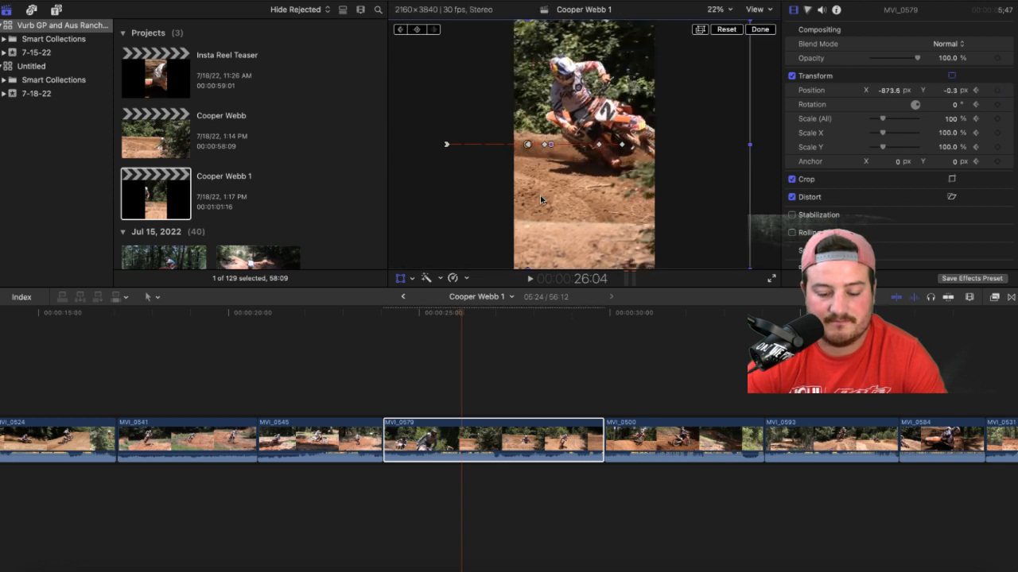
{"action": "key", "text": "Right"}
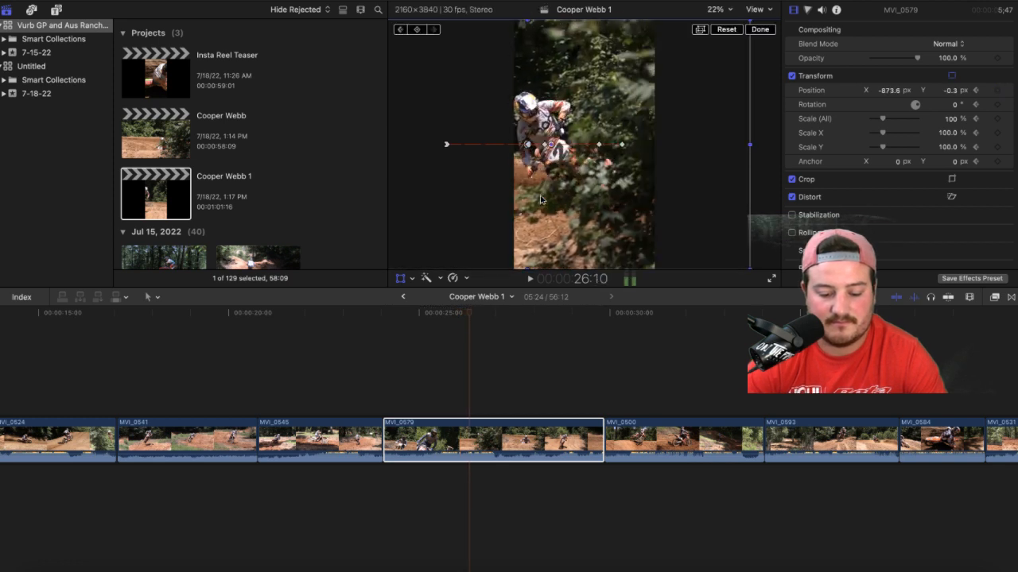
{"action": "key", "text": "Right"}
{"action": "key", "text": "Right"}
{"action": "key", "text": "Right"}
{"action": "key", "text": "Right"}
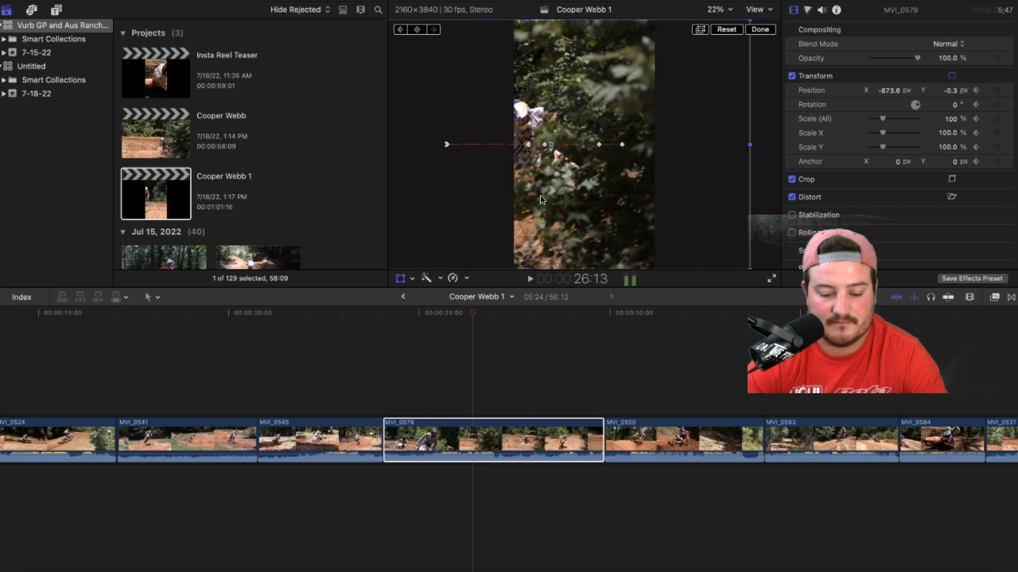
{"action": "key", "text": "Right"}
{"action": "key", "text": "Right"}
{"action": "key", "text": "Right"}
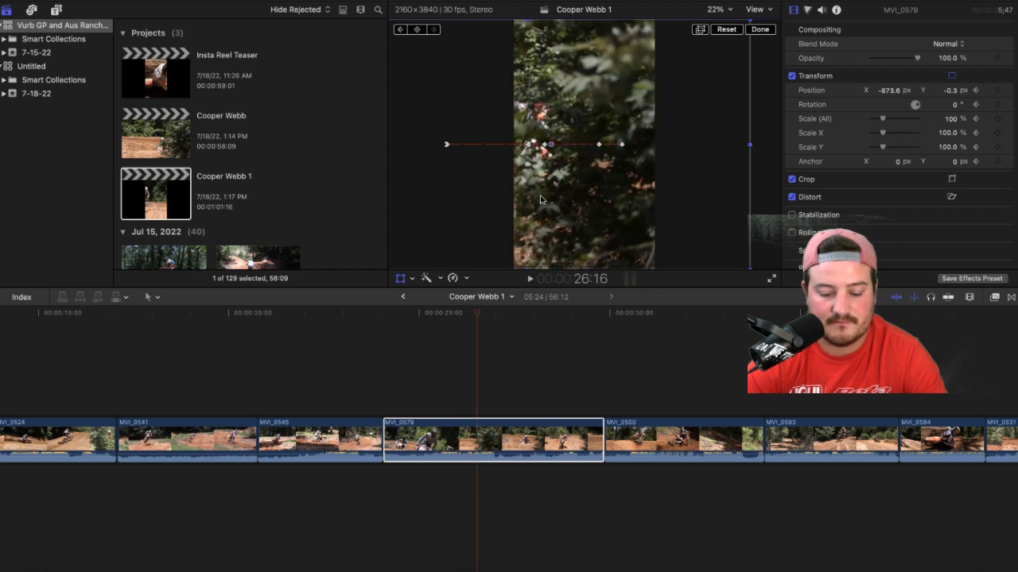
{"action": "left_click_drag", "start_coordinate": [562, 202], "coordinate": [636, 206]}
Step: Recenter the rider emerging from the trees by keyframing MVI_0579's Position X at about -471 px at 27:10
{"action": "key", "text": "Right"}
{"action": "key", "text": "Right"}
{"action": "key", "text": "Right"}
{"action": "key", "text": "Right"}
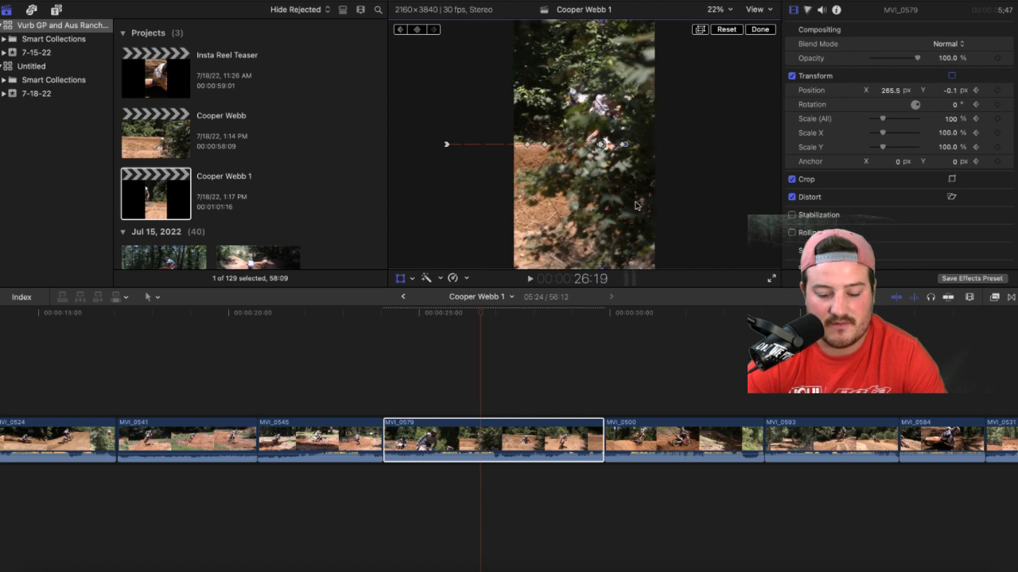
{"action": "key", "text": "Right"}
{"action": "key", "text": "Right"}
{"action": "key", "text": "Right"}
{"action": "key", "text": "Right"}
{"action": "key", "text": "Right"}
{"action": "key", "text": "Right"}
{"action": "key", "text": "Right"}
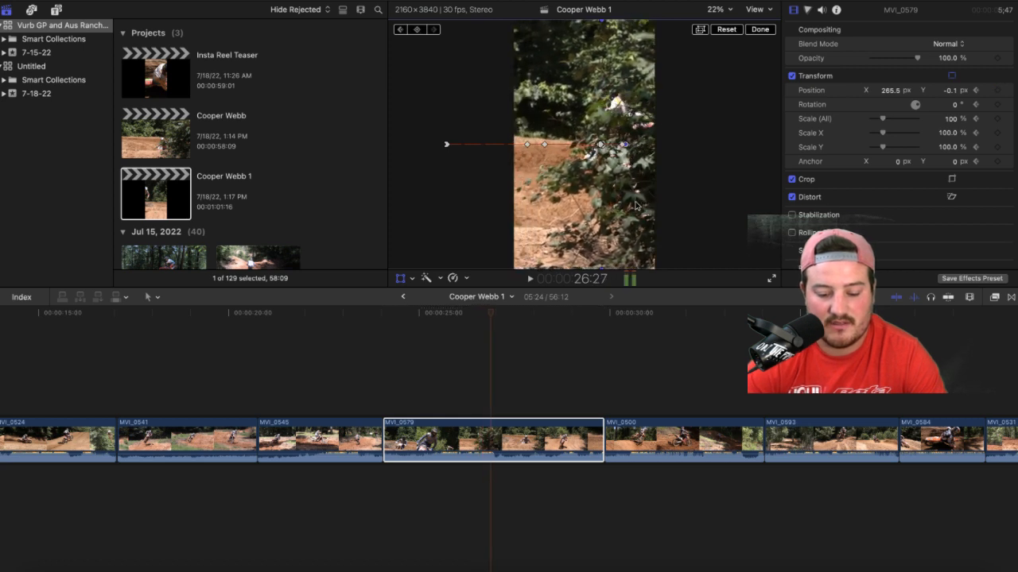
{"action": "key", "text": "Right"}
{"action": "key", "text": "Right"}
{"action": "key", "text": "Right"}
{"action": "key", "text": "Right"}
{"action": "key", "text": "Right"}
{"action": "key", "text": "Right"}
{"action": "key", "text": "Right"}
{"action": "key", "text": "Right"}
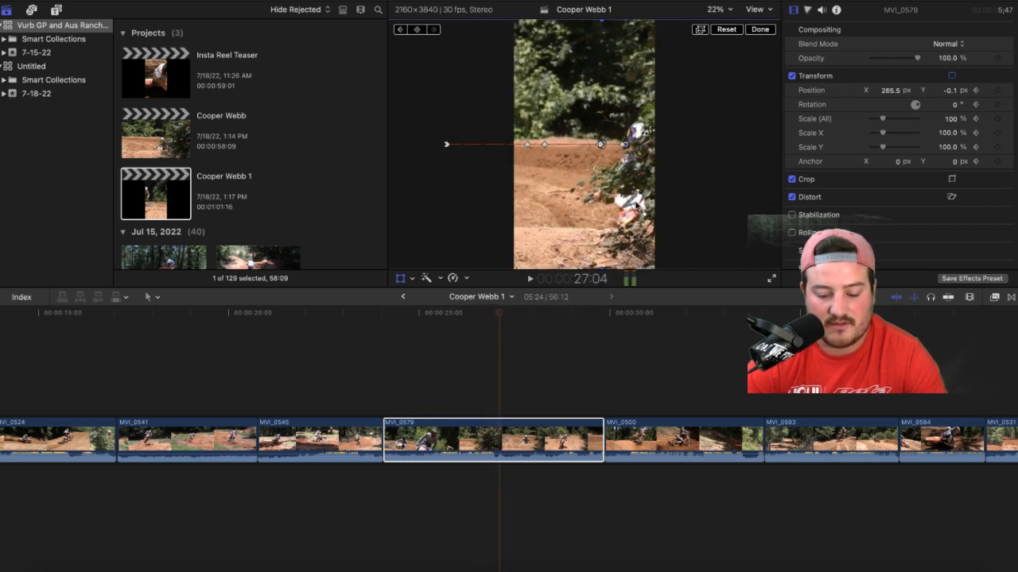
{"action": "key", "text": "Right"}
{"action": "key", "text": "Right"}
{"action": "key", "text": "Right"}
{"action": "key", "text": "Right"}
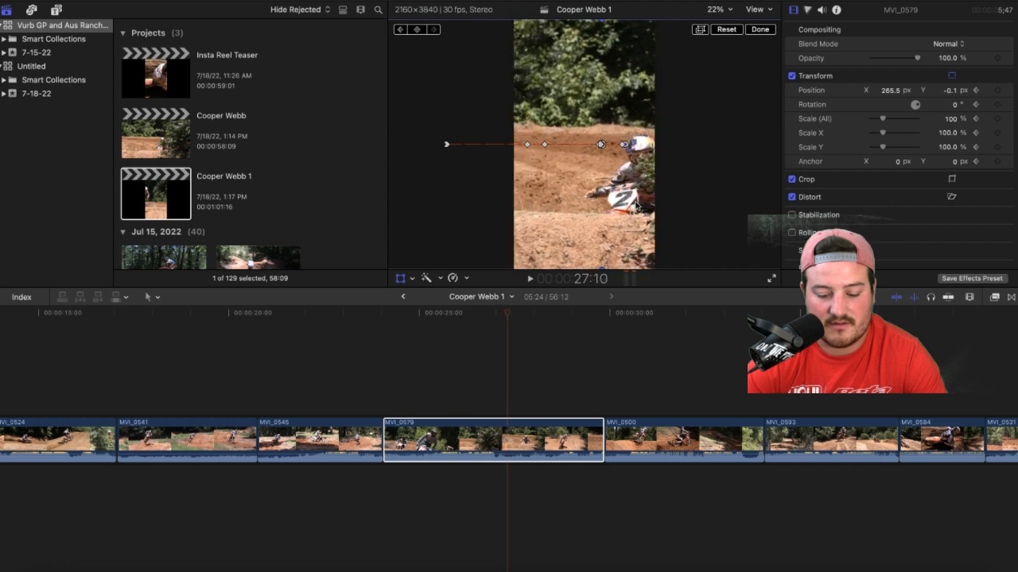
{"action": "left_click_drag", "start_coordinate": [632, 213], "coordinate": [581, 212]}
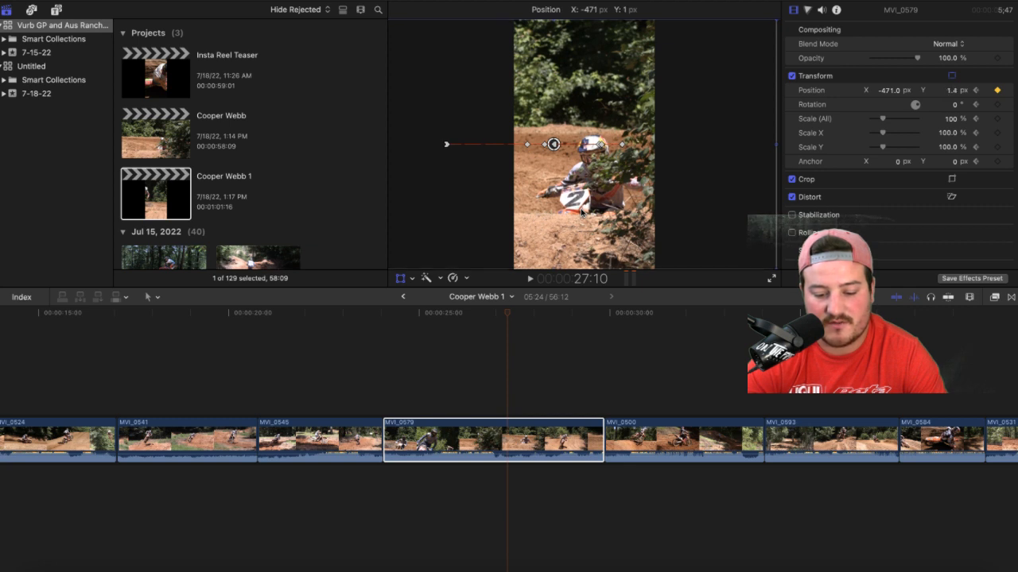
{"action": "left_click_drag", "start_coordinate": [581, 211], "coordinate": [580, 209]}
Step: Reframe the rider's jump in MVI_0579 with Position X keyframes of about 25 px after 27:26 and about 335 px at 28:18
{"action": "key", "text": "space"}
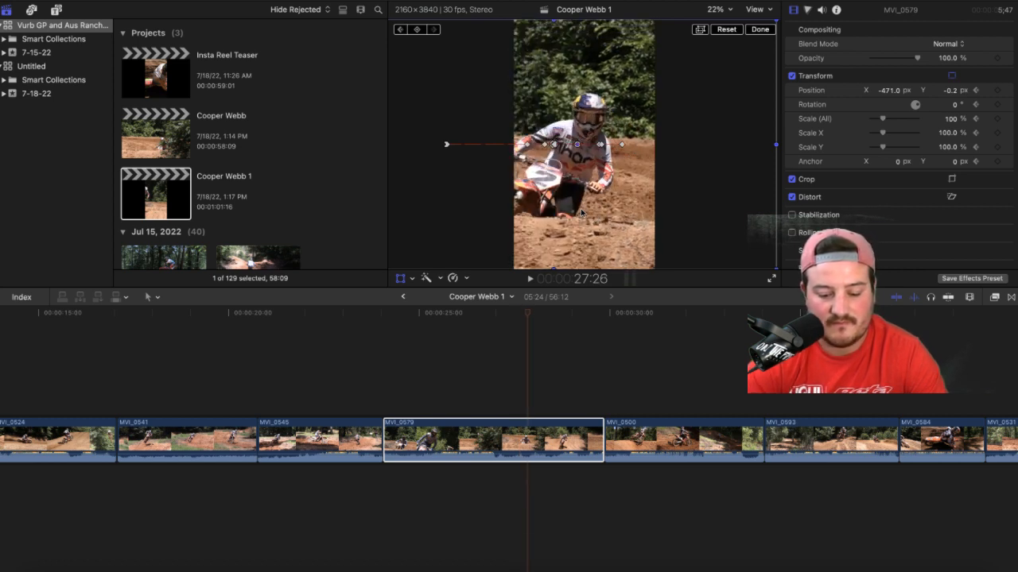
{"action": "left_click_drag", "start_coordinate": [581, 213], "coordinate": [613, 213]}
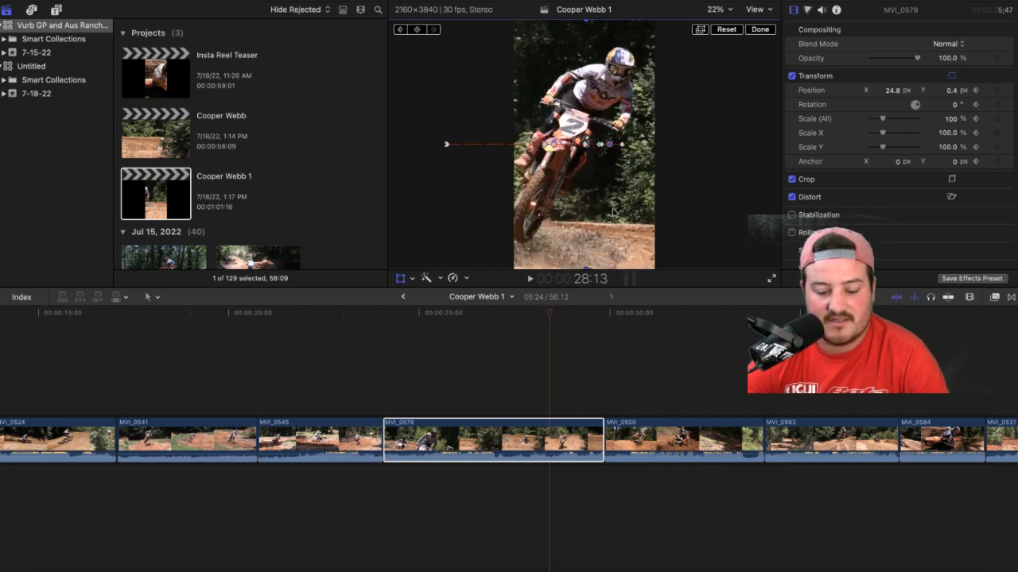
{"action": "left_click_drag", "start_coordinate": [613, 212], "coordinate": [633, 212]}
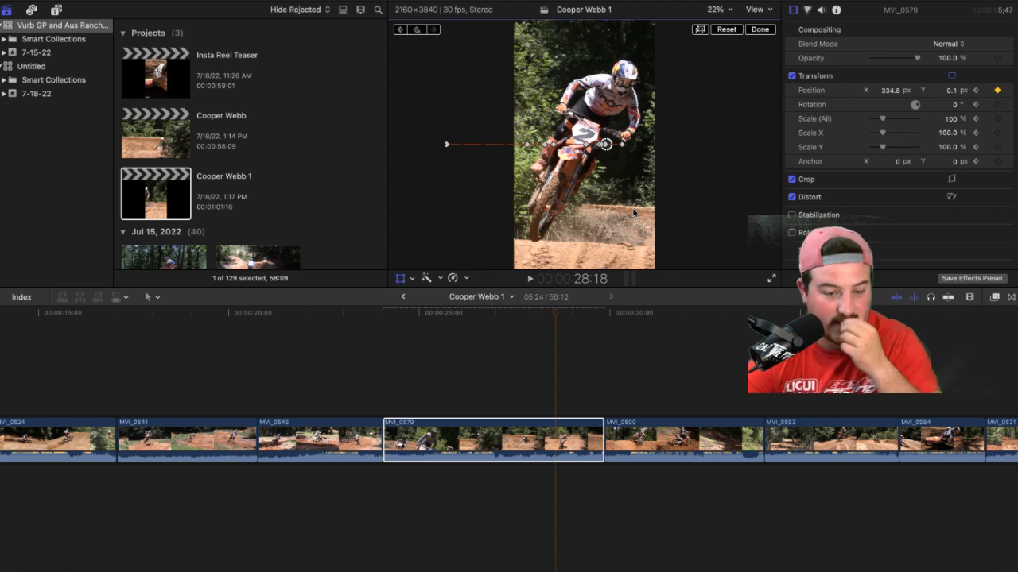
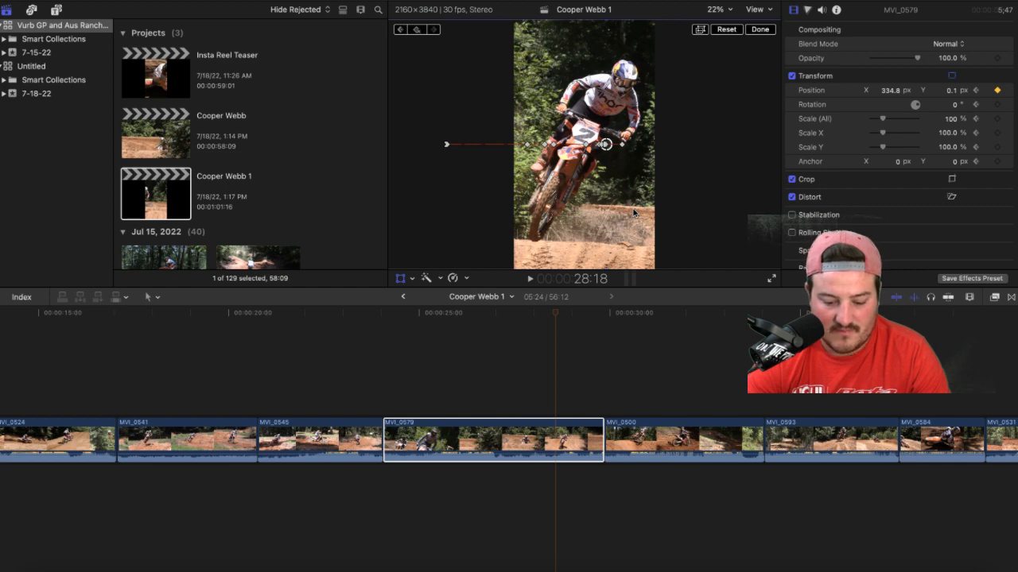
Step: Reframe the rider leaning into the turn by keyframing MVI_0579's Position X at about -660 px at 29:18
{"action": "key", "text": "Right"}
{"action": "key", "text": "Right"}
{"action": "key", "text": "Right"}
{"action": "key", "text": "Right"}
{"action": "key", "text": "Right"}
{"action": "key", "text": "Right"}
{"action": "key", "text": "Right"}
{"action": "key", "text": "Right"}
{"action": "key", "text": "Right"}
{"action": "key", "text": "Right"}
{"action": "key", "text": "Right"}
{"action": "key", "text": "Right"}
{"action": "key", "text": "Right"}
{"action": "key", "text": "Right"}
{"action": "key", "text": "Right"}
{"action": "key", "text": "Right"}
{"action": "key", "text": "Right"}
{"action": "key", "text": "Right"}
{"action": "key", "text": "Right"}
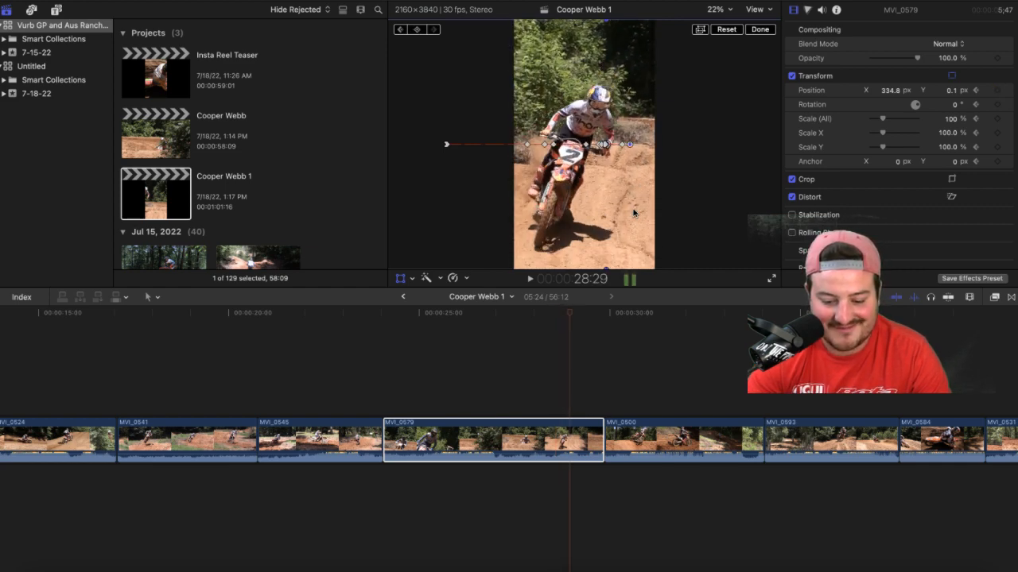
{"action": "key", "text": "Right"}
{"action": "key", "text": "Right"}
{"action": "key", "text": "Right"}
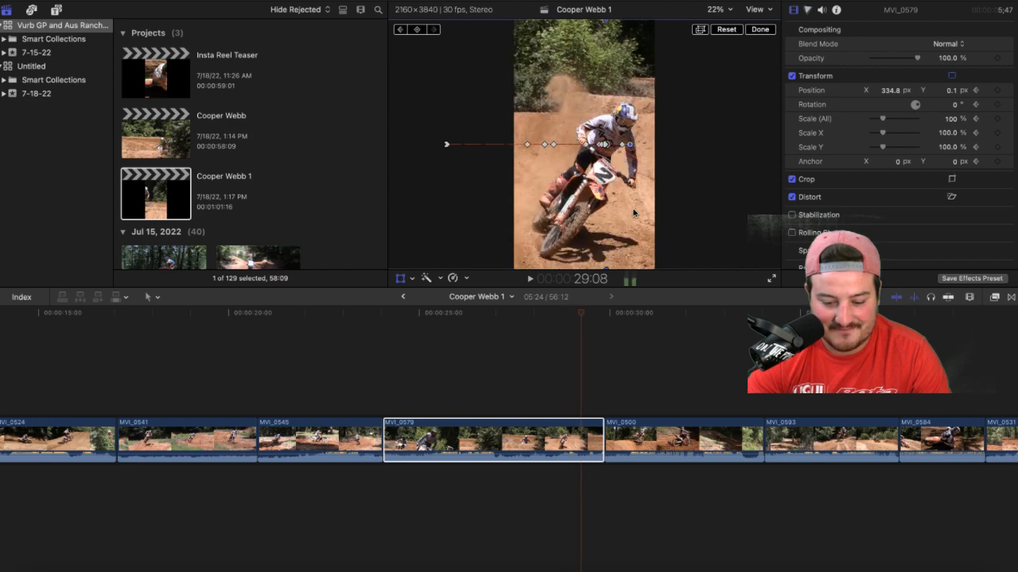
{"action": "key", "text": "Right"}
{"action": "key", "text": "Right"}
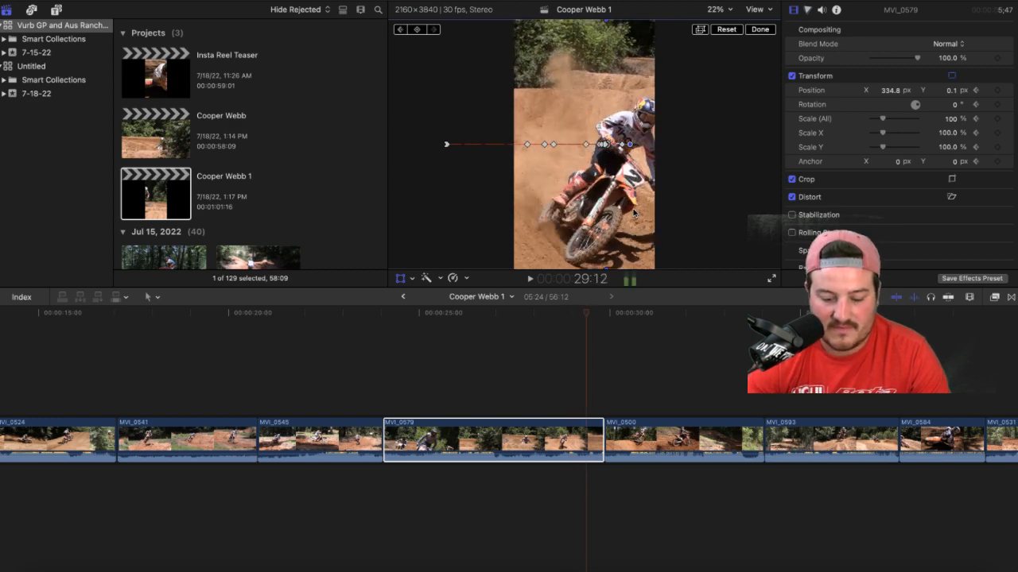
{"action": "key", "text": "Right"}
{"action": "key", "text": "Right"}
{"action": "key", "text": "Right"}
{"action": "key", "text": "Right"}
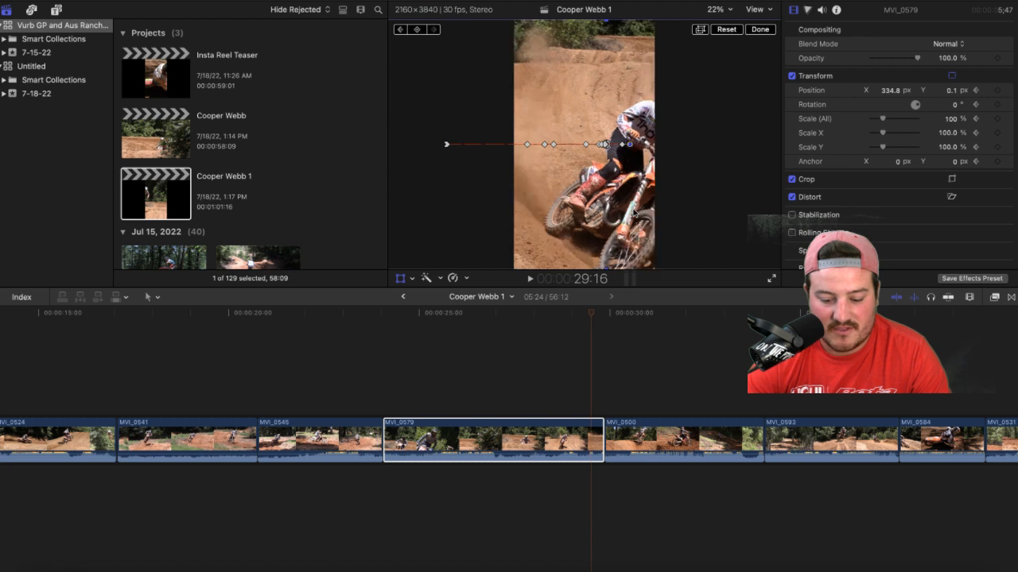
{"action": "key", "text": "Right"}
{"action": "key", "text": "Right"}
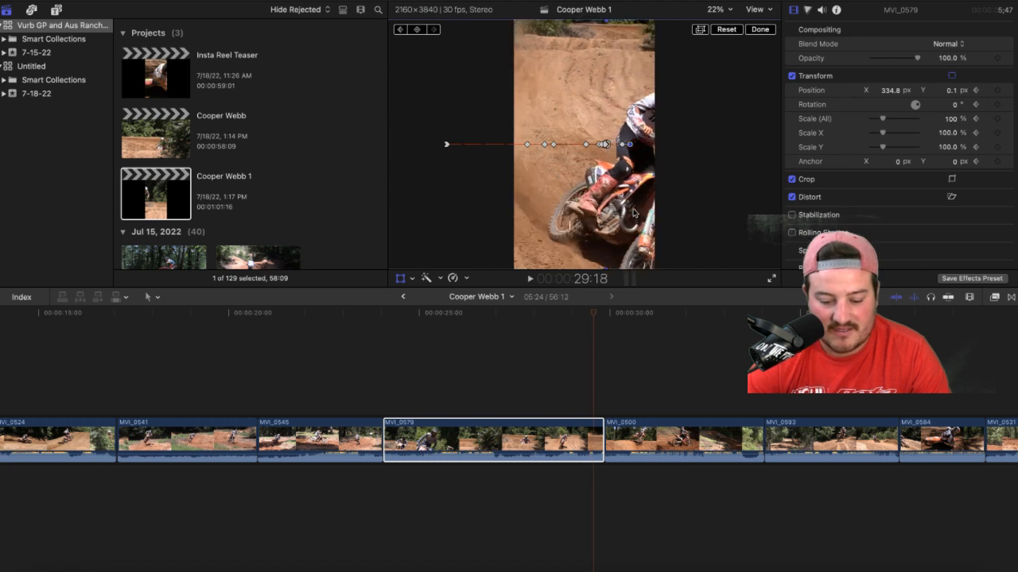
{"action": "left_click_drag", "start_coordinate": [633, 213], "coordinate": [568, 212]}
{"action": "left_click_drag", "start_coordinate": [569, 212], "coordinate": [568, 212]}
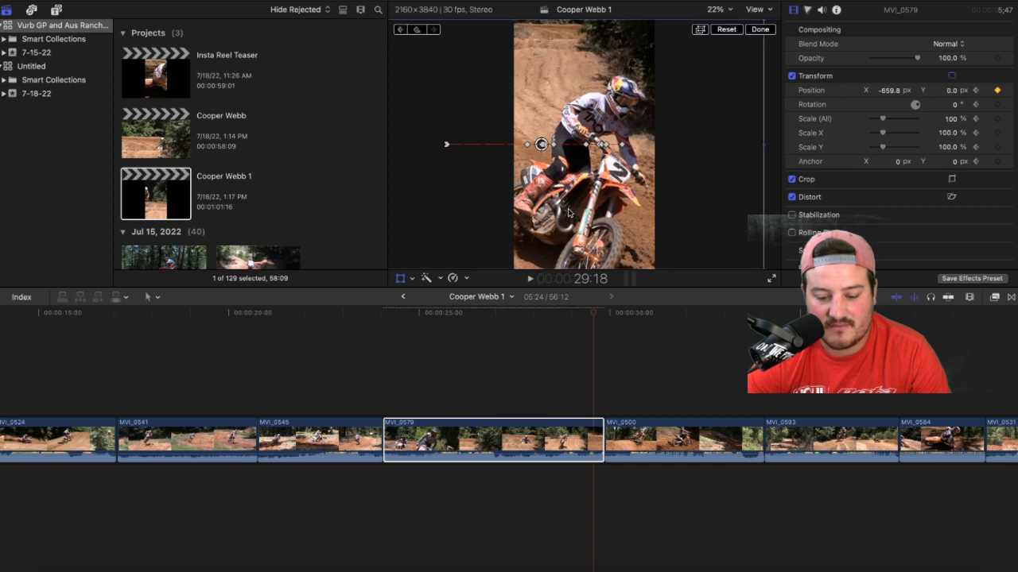
Step: Keyframe MVI_0579's Position X at about -1368 px at 29:25, near the end of the clip
{"action": "key", "text": "Right"}
{"action": "key", "text": "Right"}
{"action": "key", "text": "Right"}
{"action": "key", "text": "Right"}
{"action": "key", "text": "Right"}
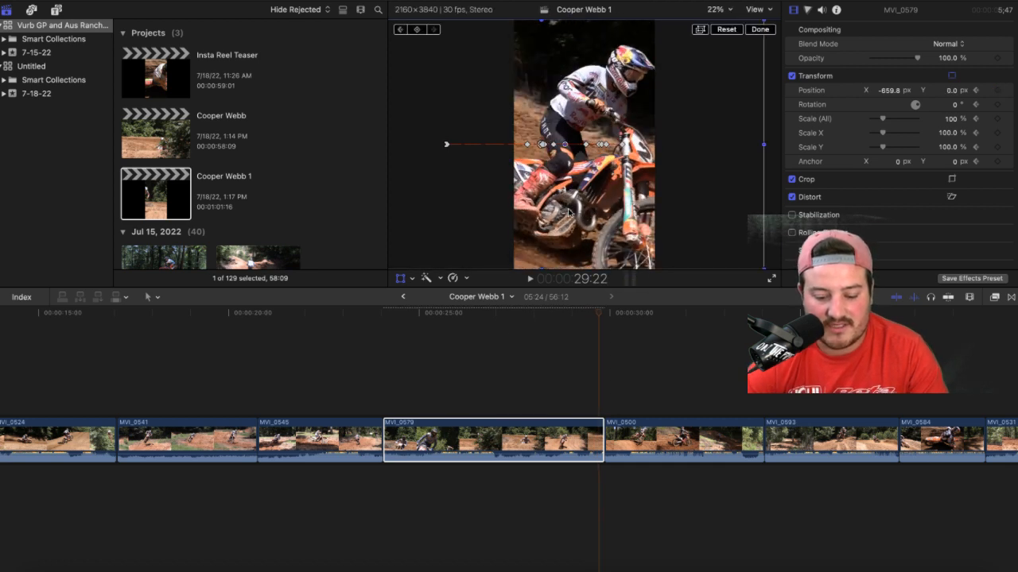
{"action": "key", "text": "Right"}
{"action": "key", "text": "Right"}
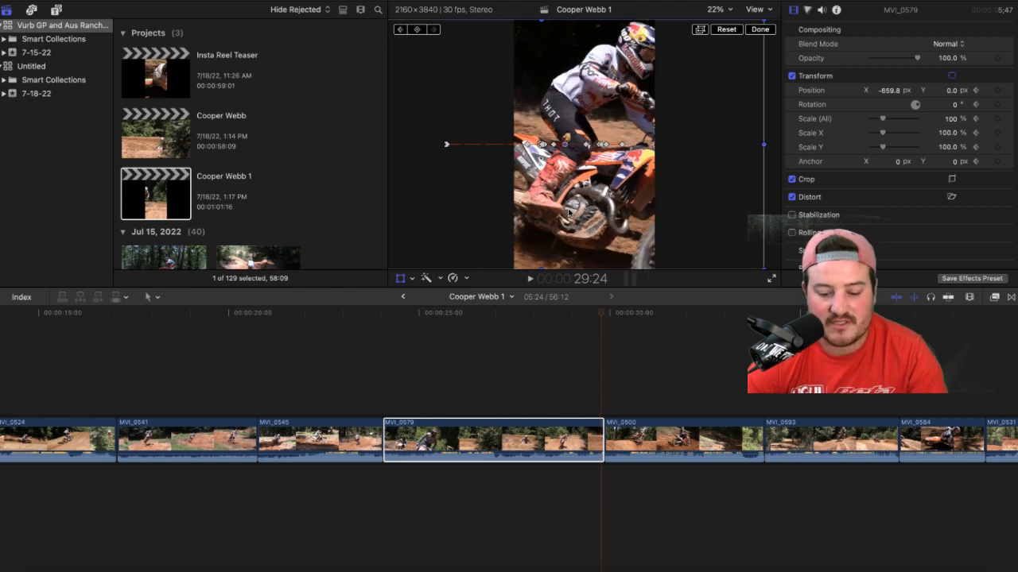
{"action": "left_click_drag", "start_coordinate": [568, 212], "coordinate": [523, 214]}
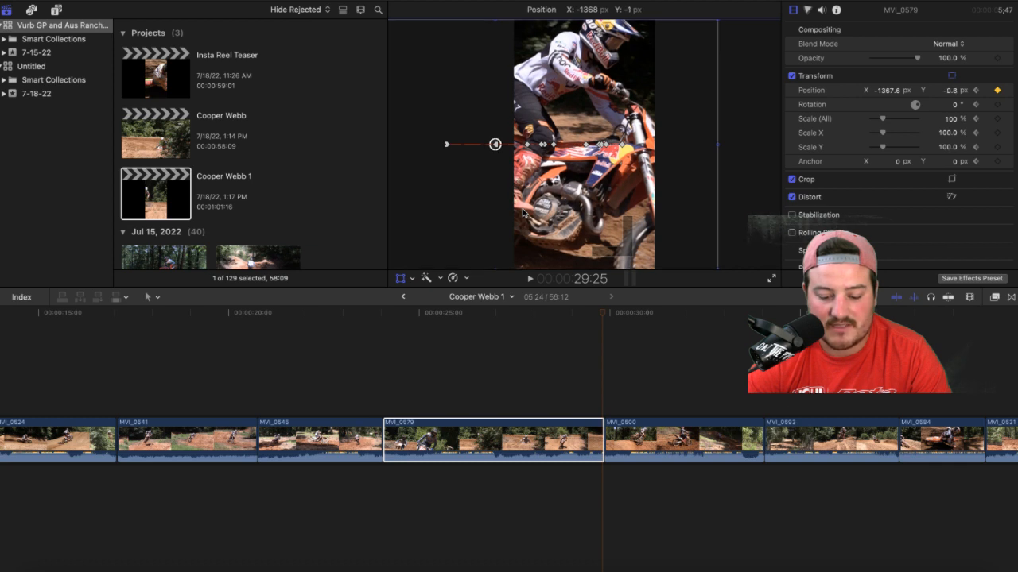
{"action": "left_click_drag", "start_coordinate": [522, 212], "coordinate": [522, 213]}
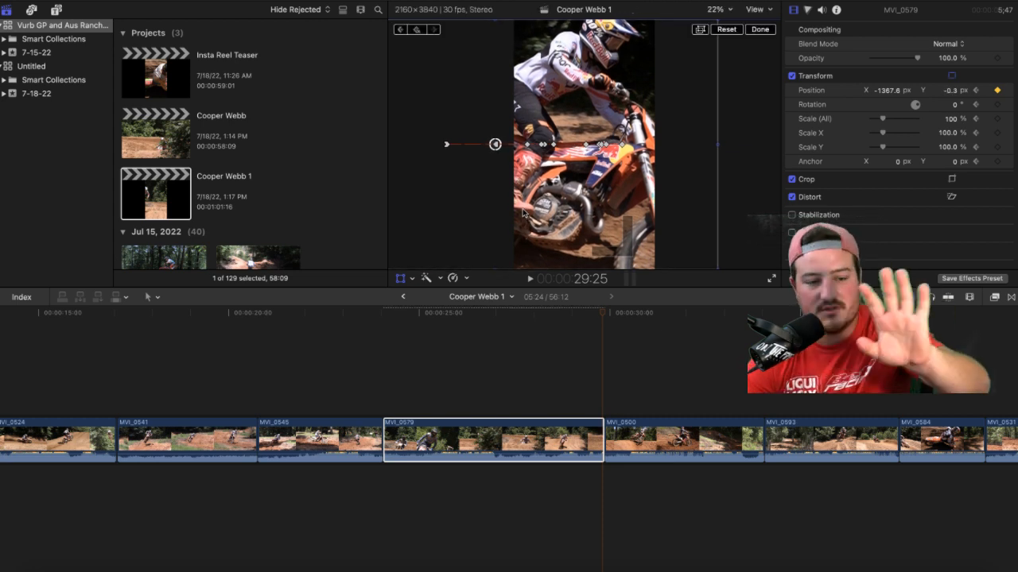
Step: Check MVI_0579's last frame against the start of the following clip and finish its transform edit
{"action": "key", "text": "Right"}
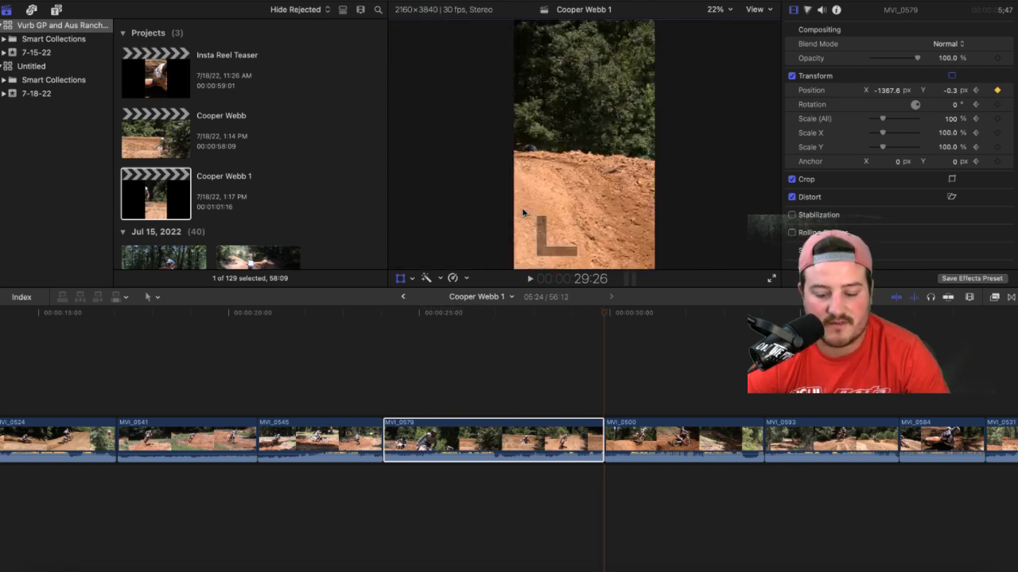
{"action": "key", "text": "Left"}
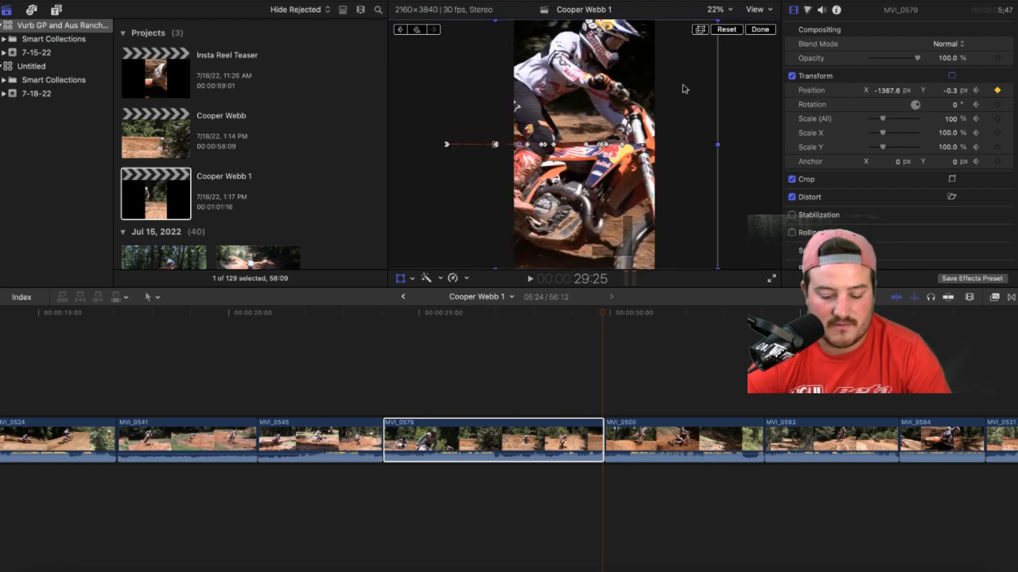
{"action": "left_click", "coordinate": [760, 31]}
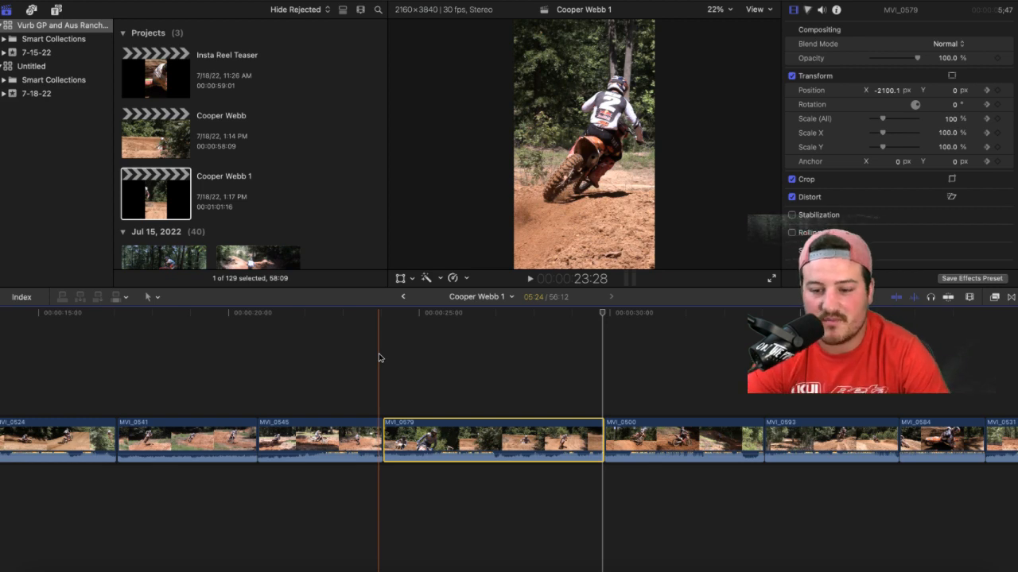
Step: Play the reframed MVI_0579 from just before its start into MVI_0500 to review how the rider stays in frame
{"action": "key", "text": "space"}
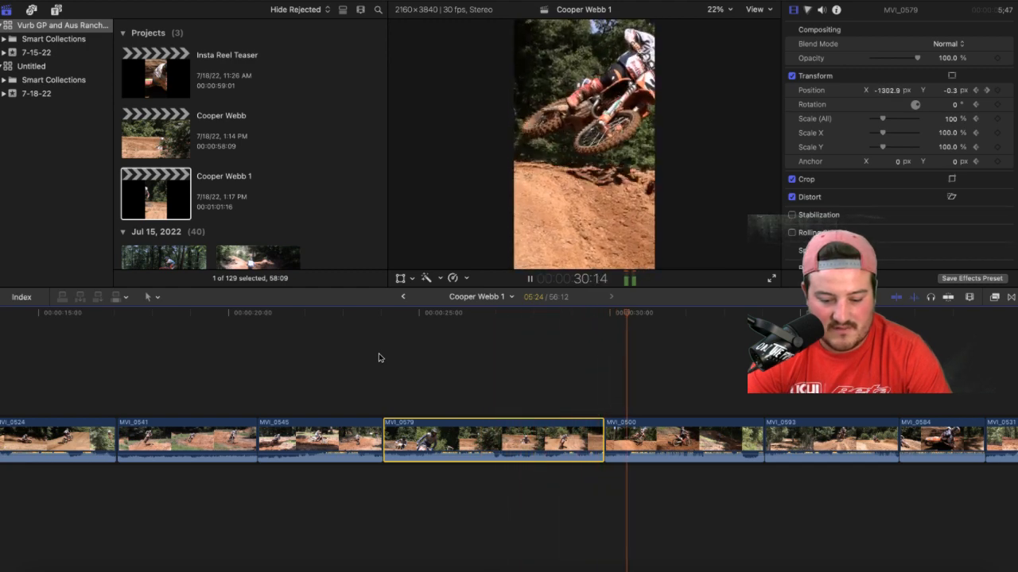
{"action": "key", "text": "space"}
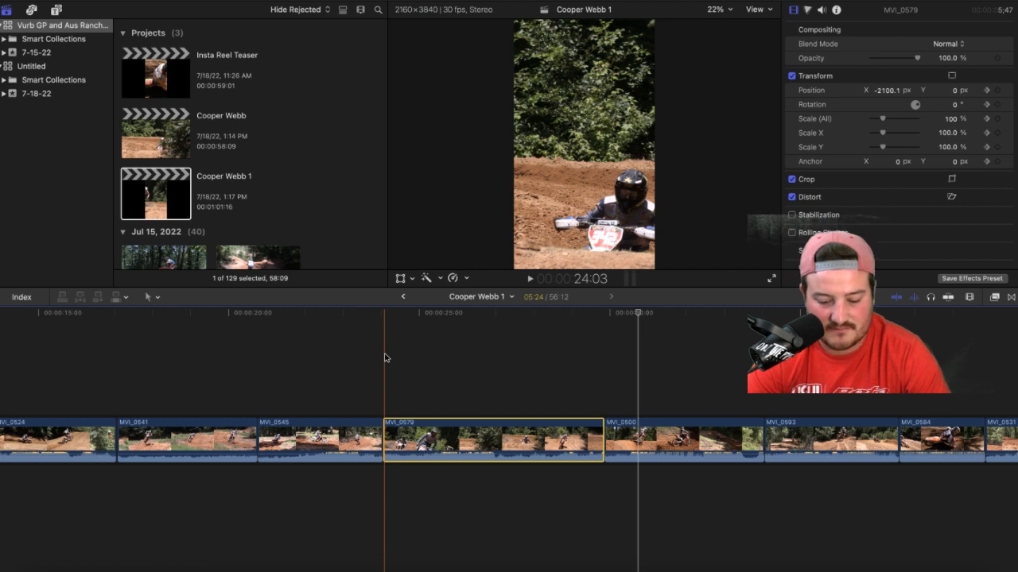
{"action": "key", "text": "space"}
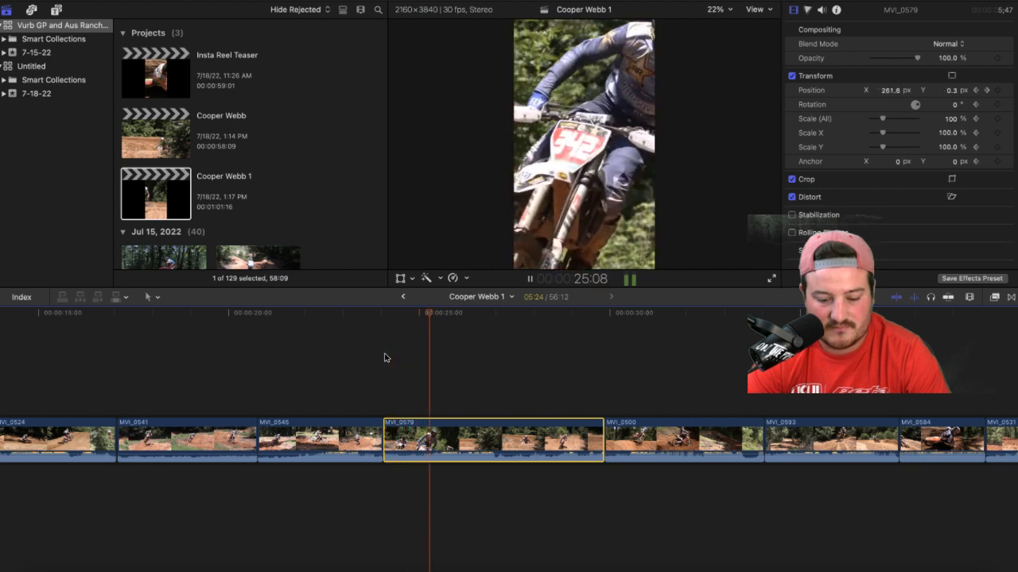
{"action": "key", "text": "space"}
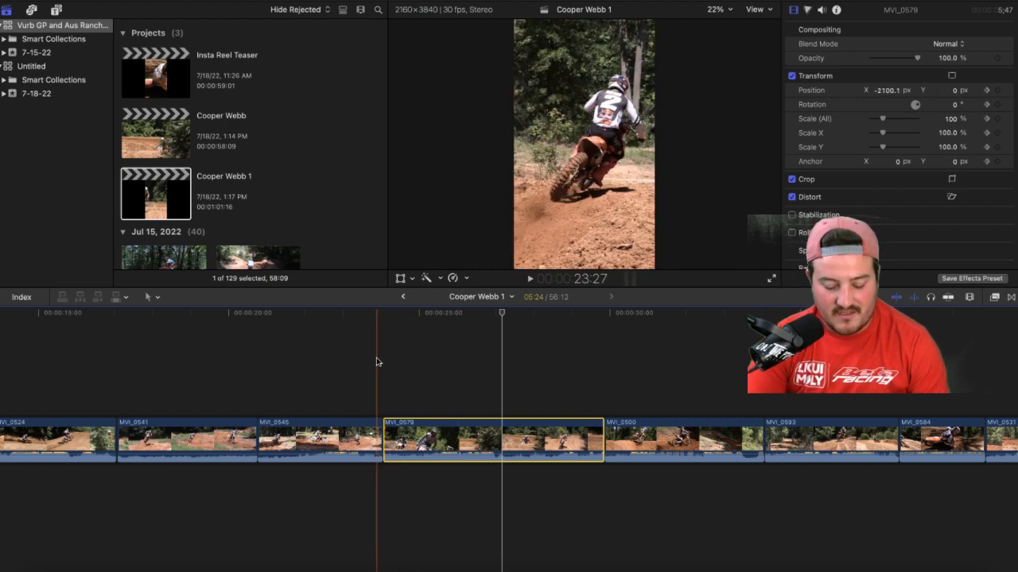
{"action": "key", "text": "space"}
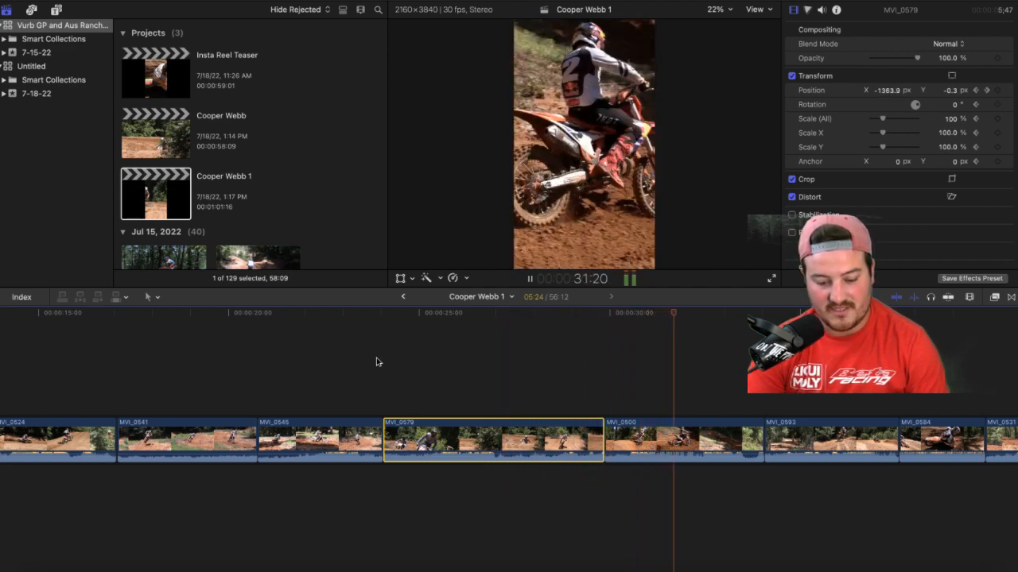
{"action": "key", "text": "space"}
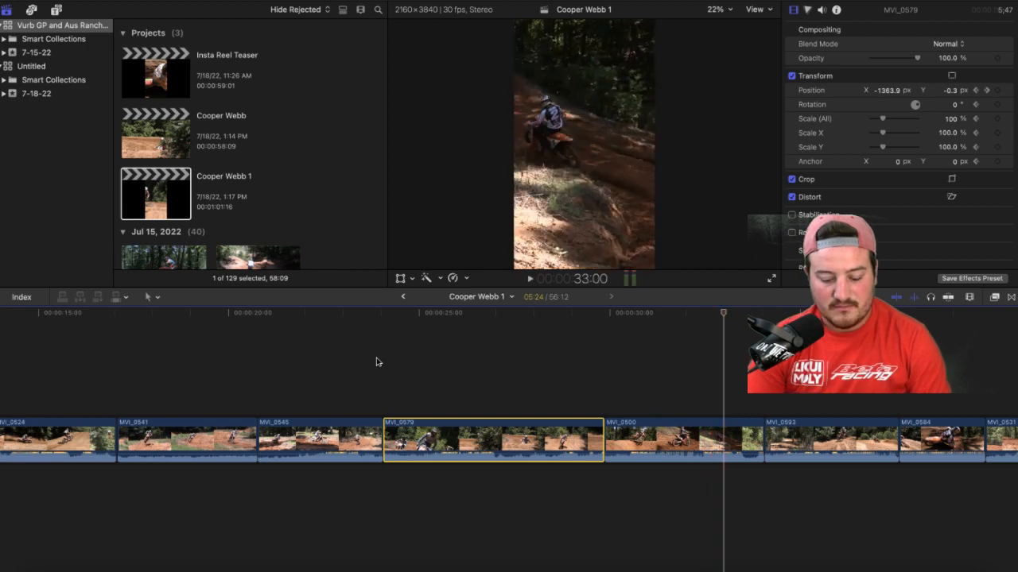
Step: Set MVI_0500's Position X to about 233 px and add its first transform keyframe at 30:07
{"action": "scroll", "coordinate": [469, 366], "scroll_direction": "right", "scroll_amount": 5}
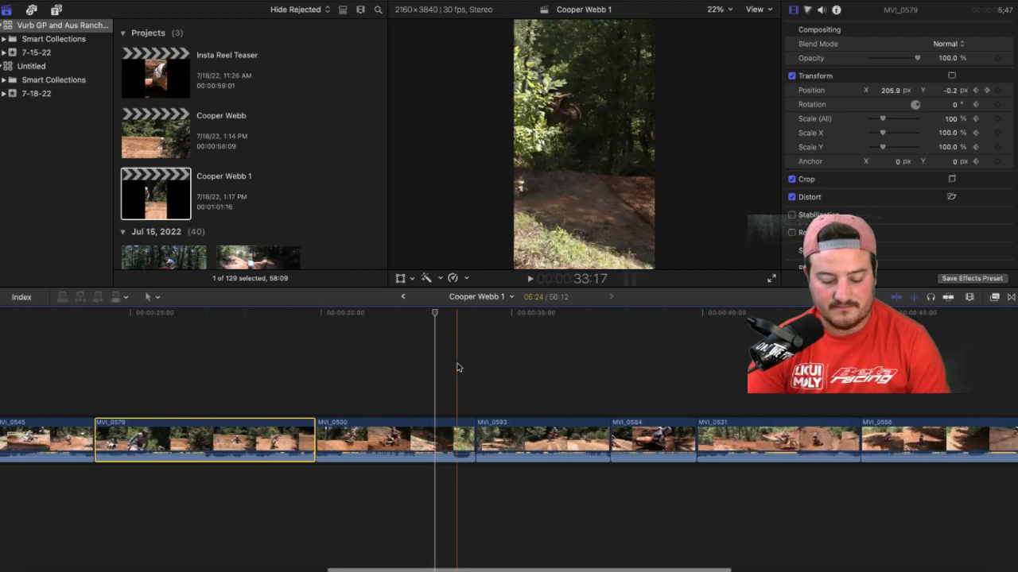
{"action": "left_click", "coordinate": [328, 368]}
{"action": "left_click", "coordinate": [331, 428]}
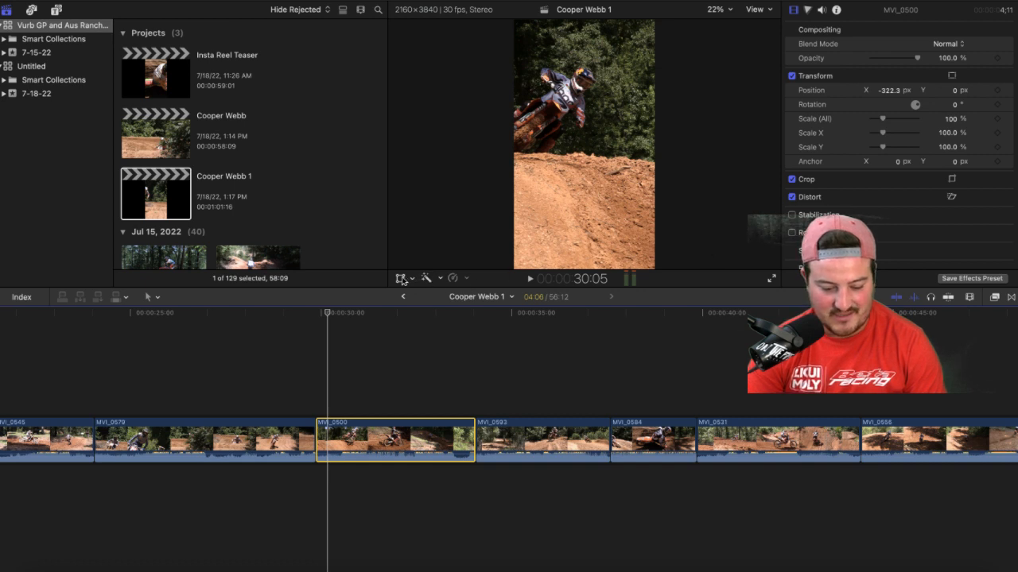
{"action": "left_click", "coordinate": [402, 278]}
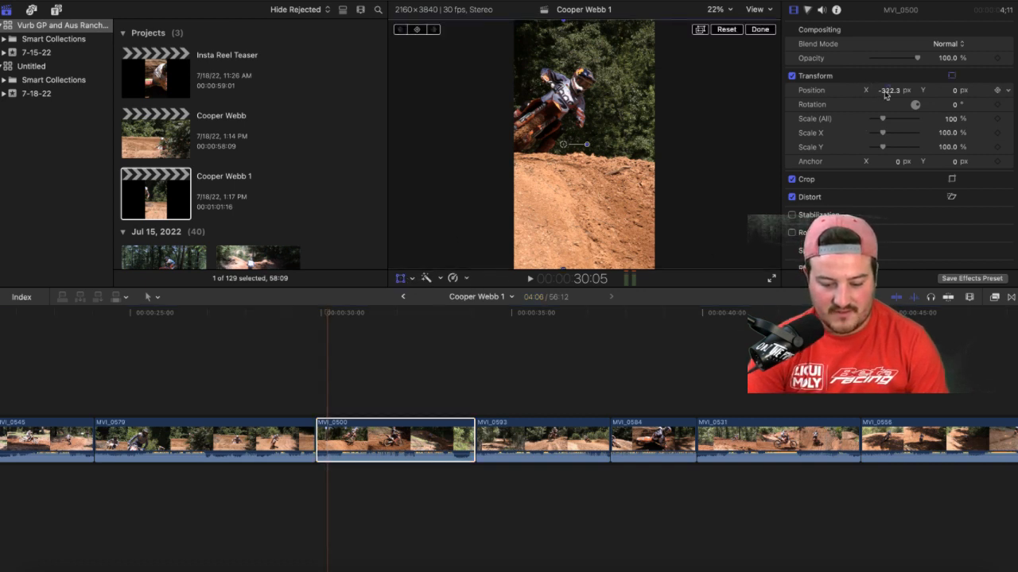
{"action": "mouse_move", "coordinate": [888, 94]}
{"action": "left_mouse_down"}
{"action": "mouse_move", "coordinate": [896, 91]}
{"action": "mouse_move", "coordinate": [889, 93]}
{"action": "left_mouse_up"}
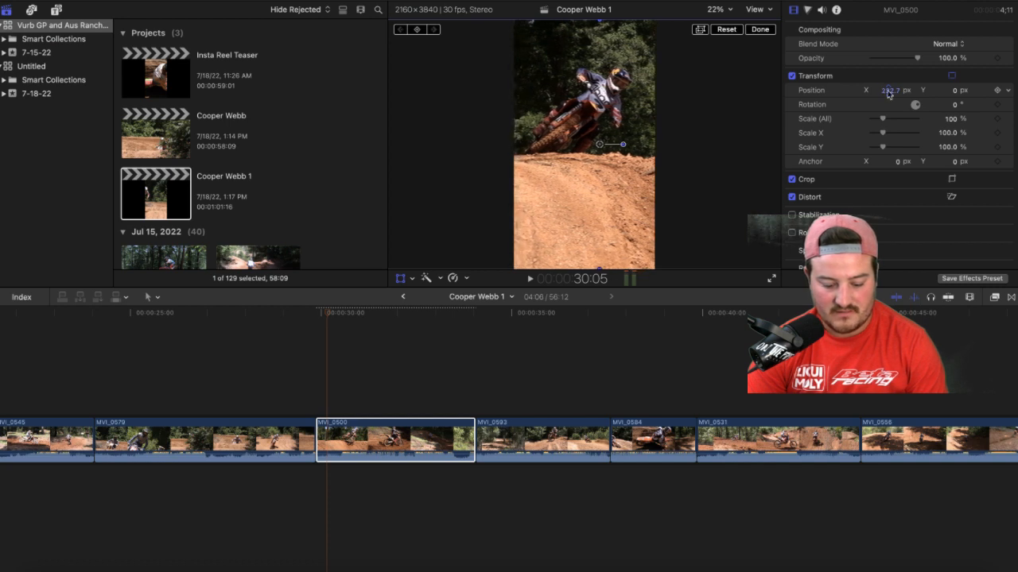
{"action": "key", "text": "Right"}
{"action": "key", "text": "Right"}
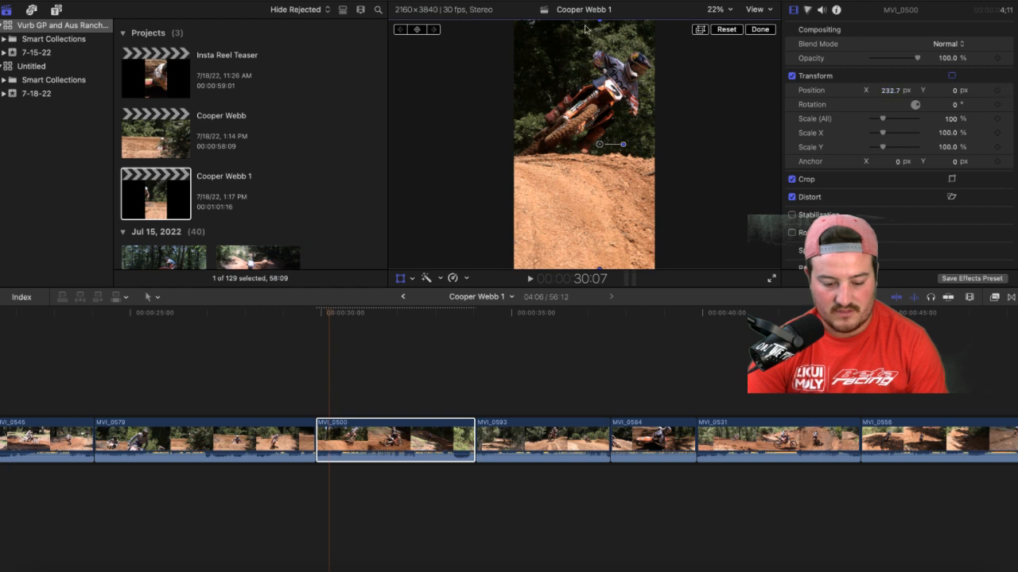
{"action": "left_click", "coordinate": [416, 31]}
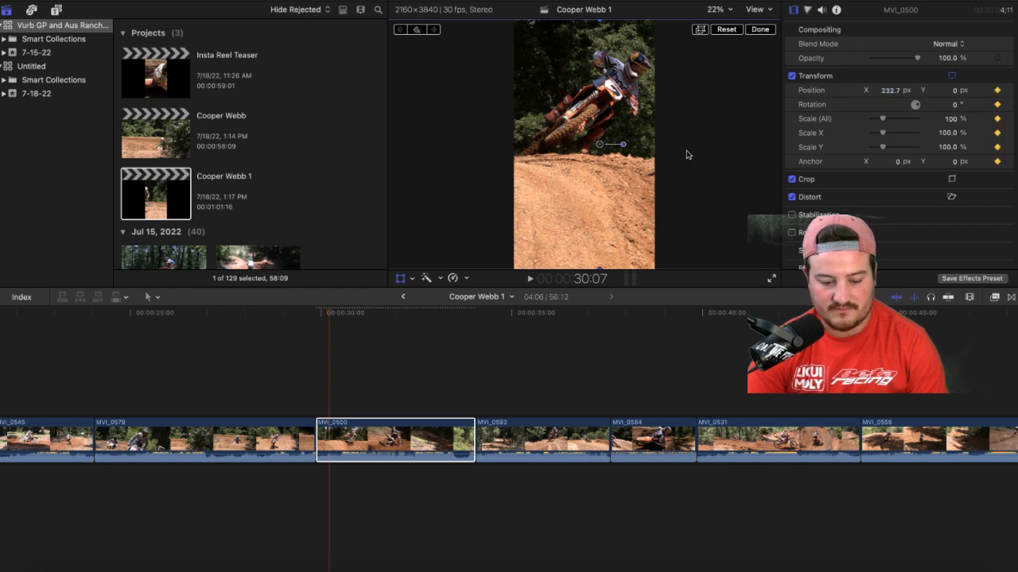
Step: Recenter the airborne rider by keyframing MVI_0500's Position X at about -1190 px at 30:16
{"action": "key", "text": "Right"}
{"action": "key", "text": "Right"}
{"action": "key", "text": "Right"}
{"action": "key", "text": "Right"}
{"action": "key", "text": "Right"}
{"action": "key", "text": "Right"}
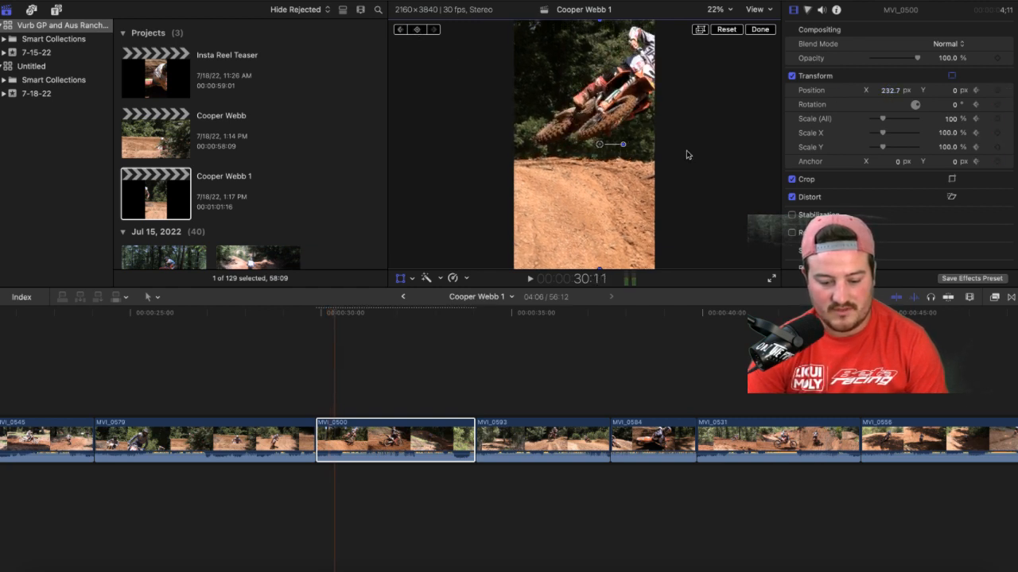
{"action": "key", "text": "Right"}
{"action": "key", "text": "Right"}
{"action": "key", "text": "Right"}
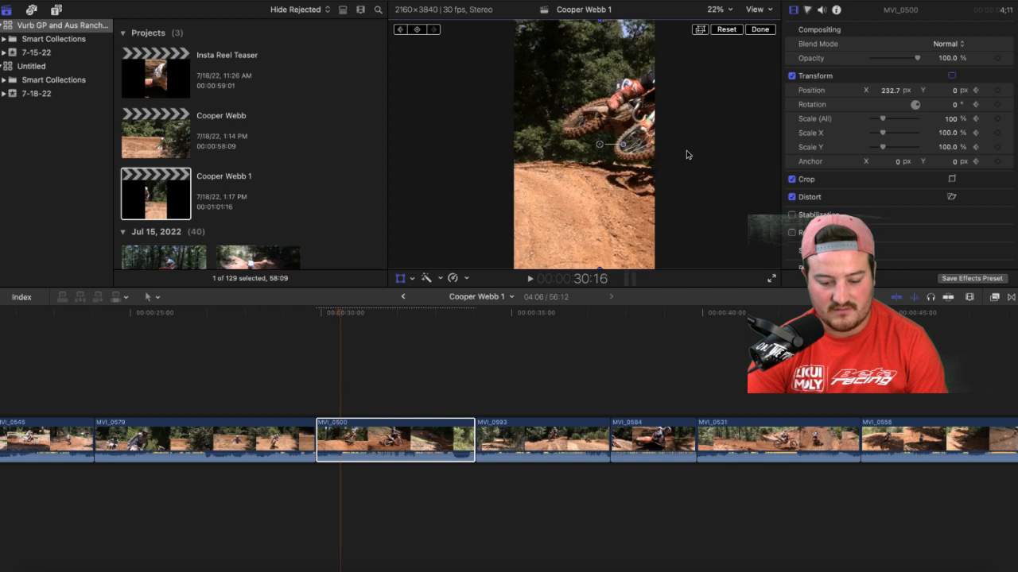
{"action": "left_click_drag", "start_coordinate": [625, 190], "coordinate": [532, 194]}
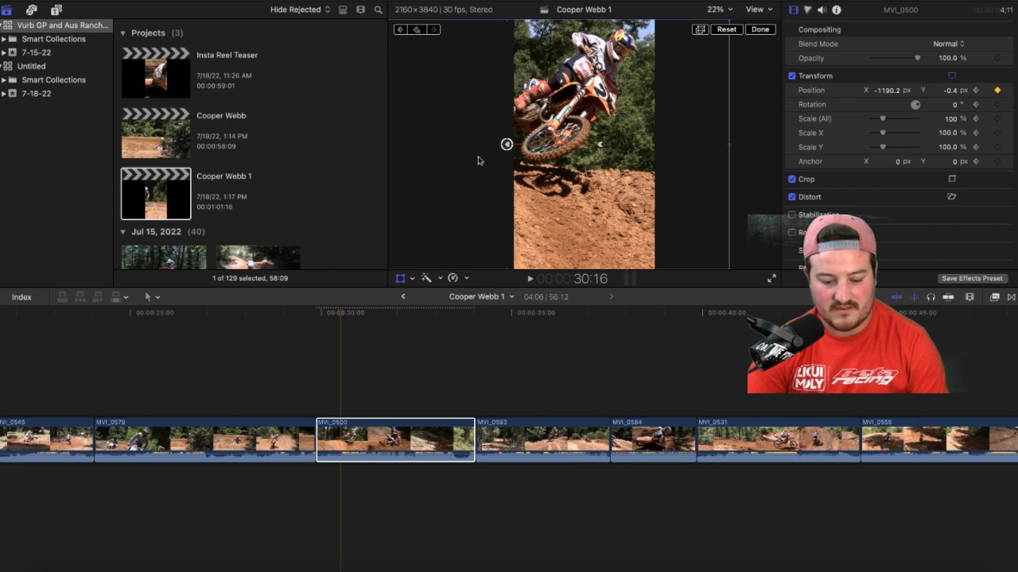
Step: Reframe the rider's landing by keyframing MVI_0500's Position X at about -88 px around 30:24
{"action": "key", "text": "Right"}
{"action": "key", "text": "Right"}
{"action": "key", "text": "Right"}
{"action": "key", "text": "Right"}
{"action": "key", "text": "Right"}
{"action": "key", "text": "Right"}
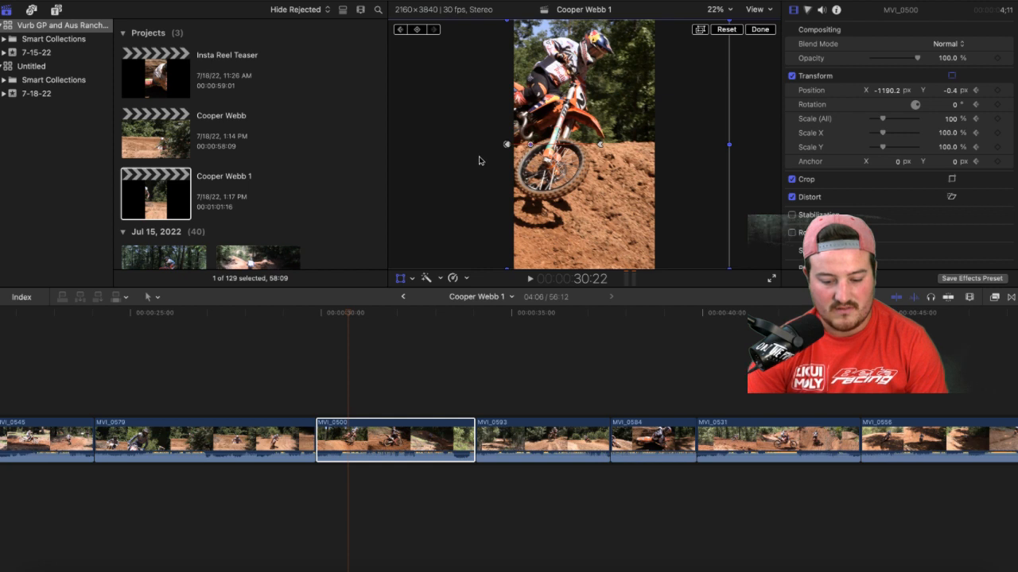
{"action": "key", "text": "Right"}
{"action": "key", "text": "Right"}
{"action": "key", "text": "Right"}
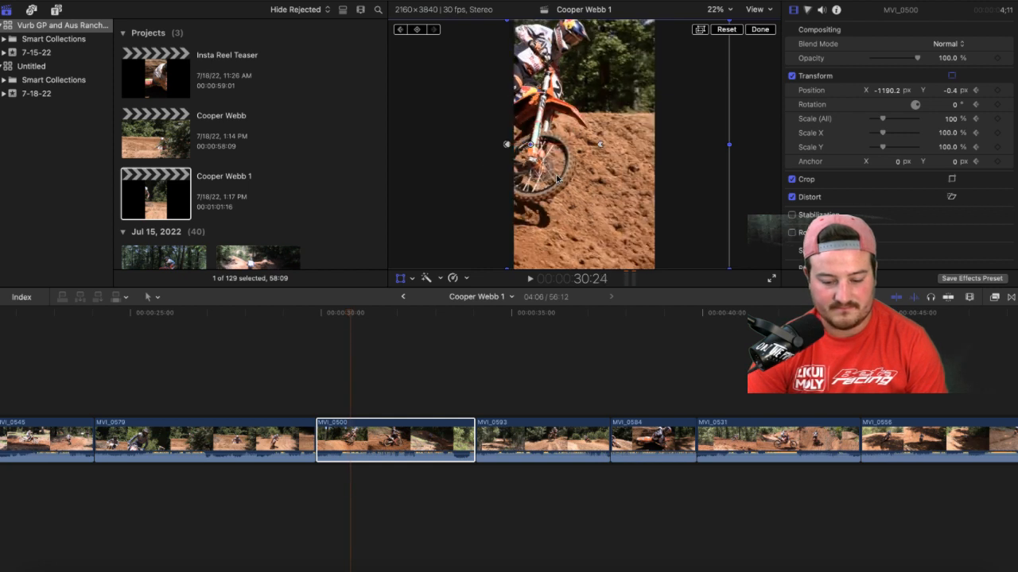
{"action": "left_click_drag", "start_coordinate": [558, 180], "coordinate": [630, 179]}
Step: Recenter the rider passing close to the camera by keyframing MVI_0500's Position X at about -1710 px at 31:08
{"action": "key", "text": "Right"}
{"action": "key", "text": "Right"}
{"action": "key", "text": "Right"}
{"action": "key", "text": "Right"}
{"action": "key", "text": "Right"}
{"action": "key", "text": "Right"}
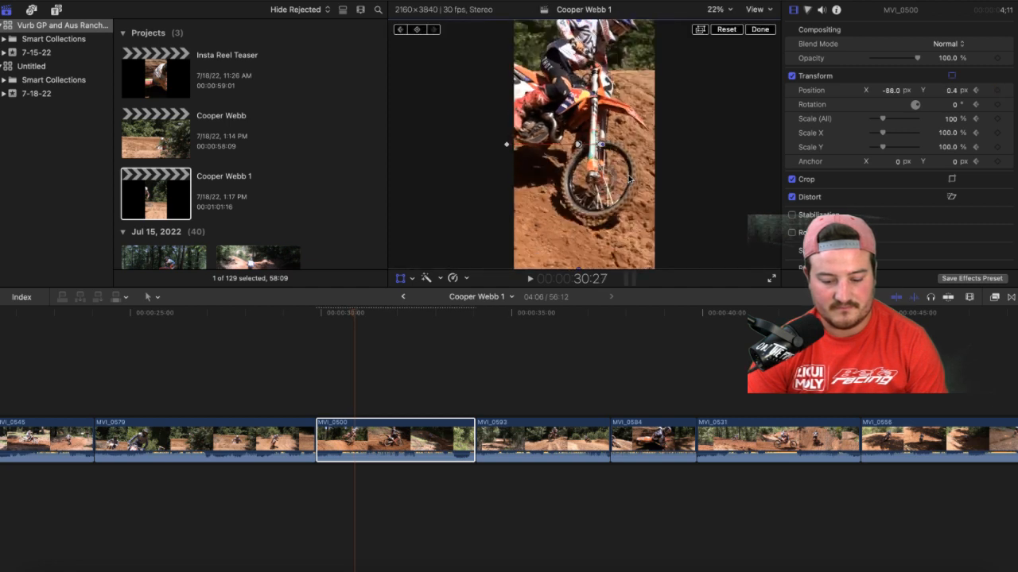
{"action": "key", "text": "Right"}
{"action": "key", "text": "Right"}
{"action": "key", "text": "Right"}
{"action": "key", "text": "Right"}
{"action": "key", "text": "Right"}
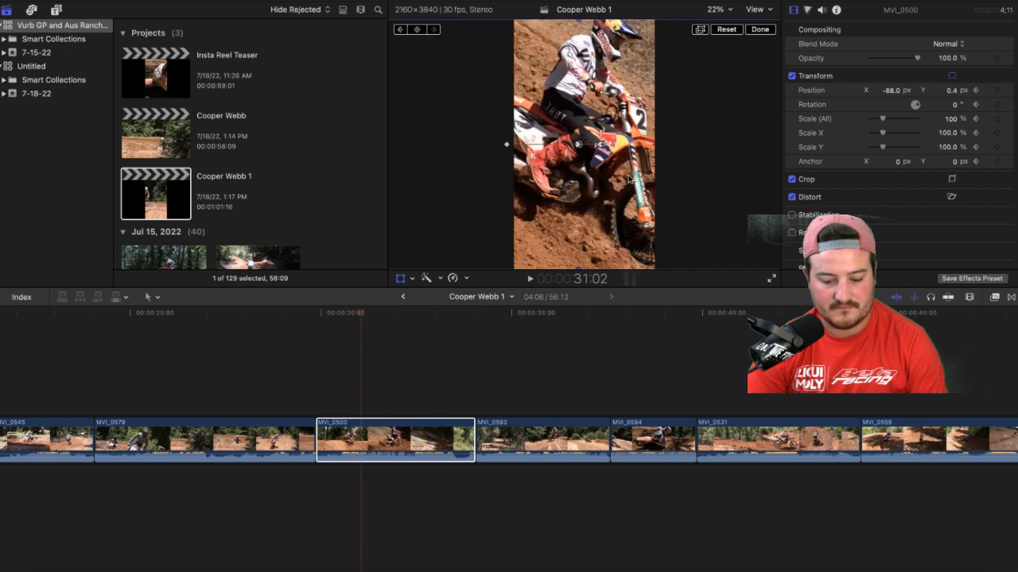
{"action": "key", "text": "Right"}
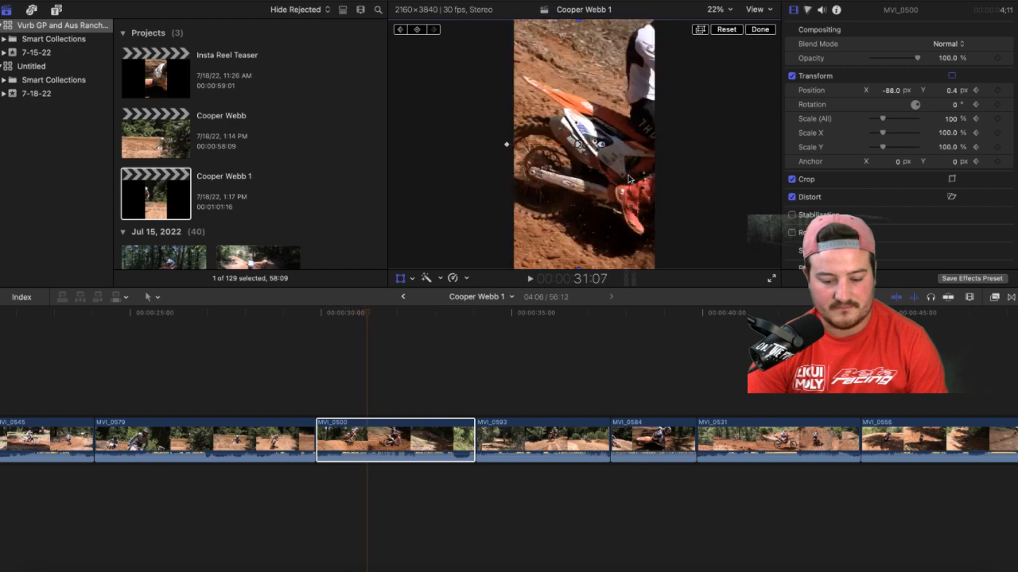
{"action": "key", "text": "Right"}
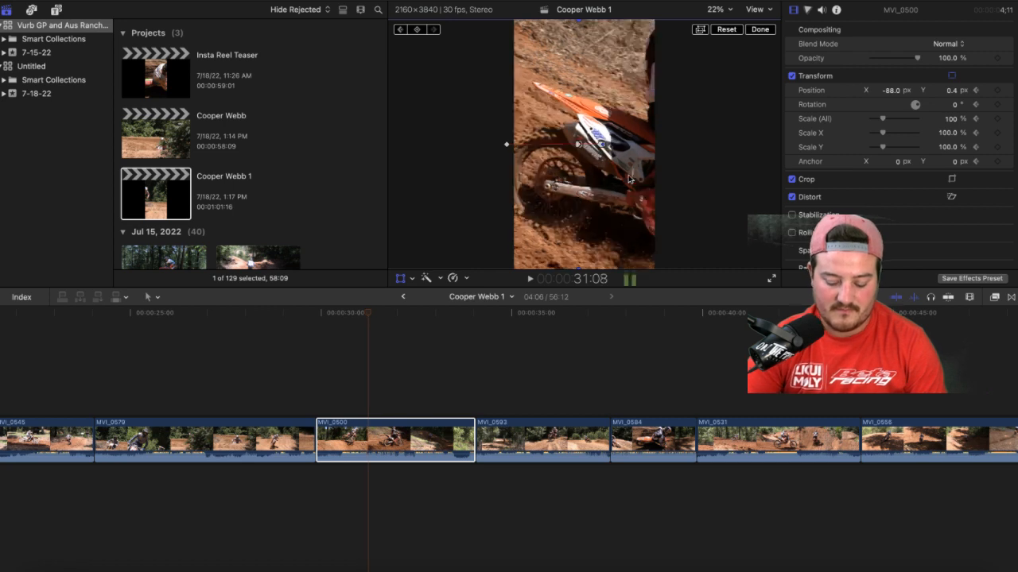
{"action": "left_click_drag", "start_coordinate": [628, 179], "coordinate": [523, 178]}
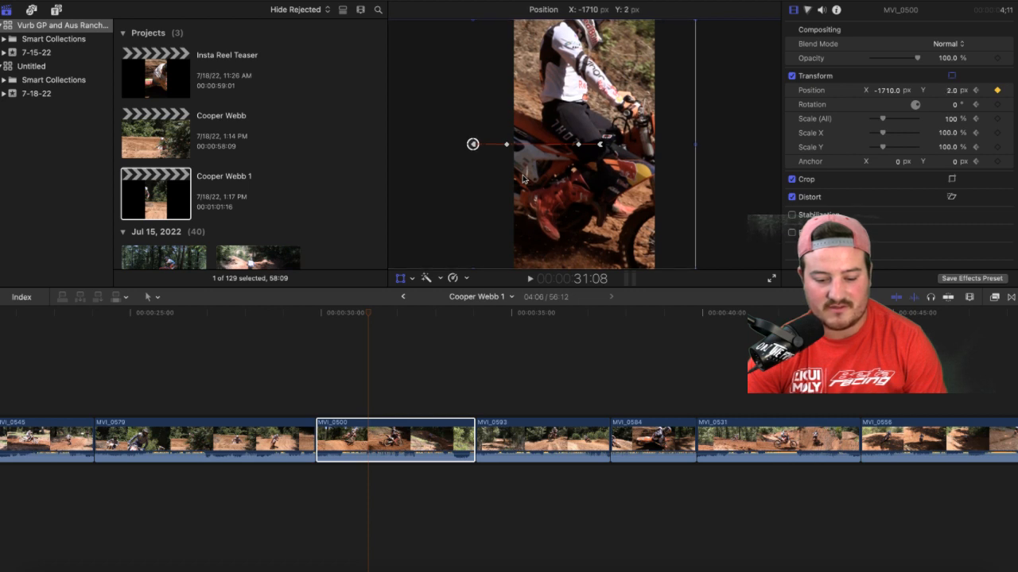
{"action": "left_click_drag", "start_coordinate": [522, 180], "coordinate": [522, 180]}
Step: Recenter the rider pulling away by keyframing MVI_0500's Position X after 31:19, bringing it to about 21 px
{"action": "key", "text": "Right"}
{"action": "key", "text": "Right"}
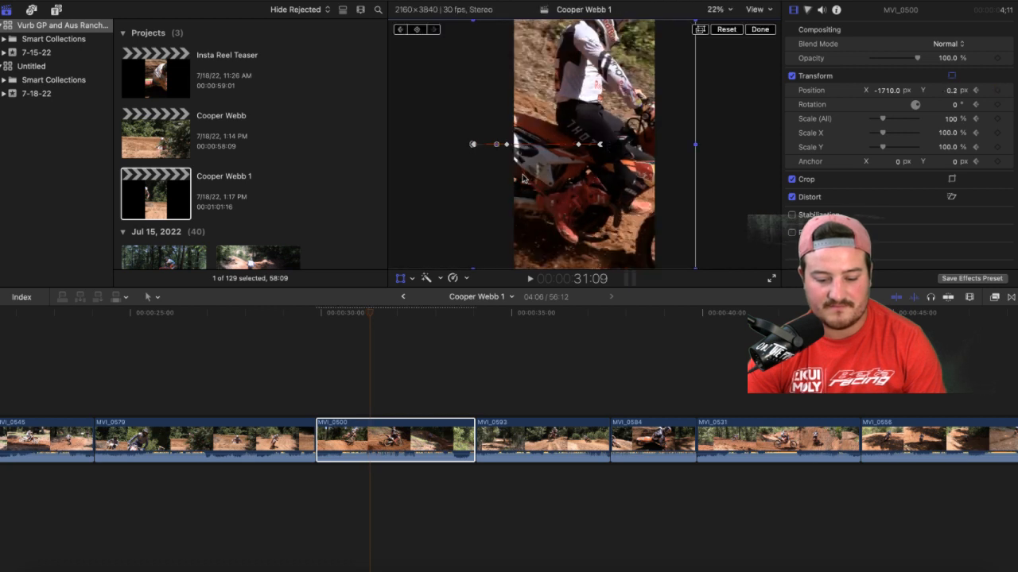
{"action": "key", "text": "Right"}
{"action": "key", "text": "Right"}
{"action": "key", "text": "Right"}
{"action": "key", "text": "Right"}
{"action": "key", "text": "Right"}
{"action": "key", "text": "Right"}
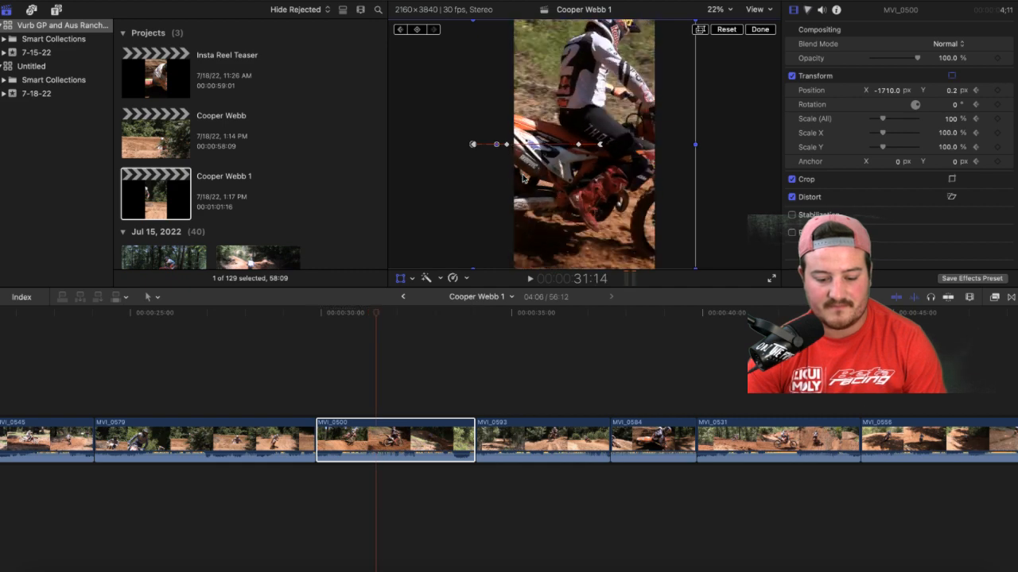
{"action": "key", "text": "Right"}
{"action": "key", "text": "Right"}
{"action": "key", "text": "Right"}
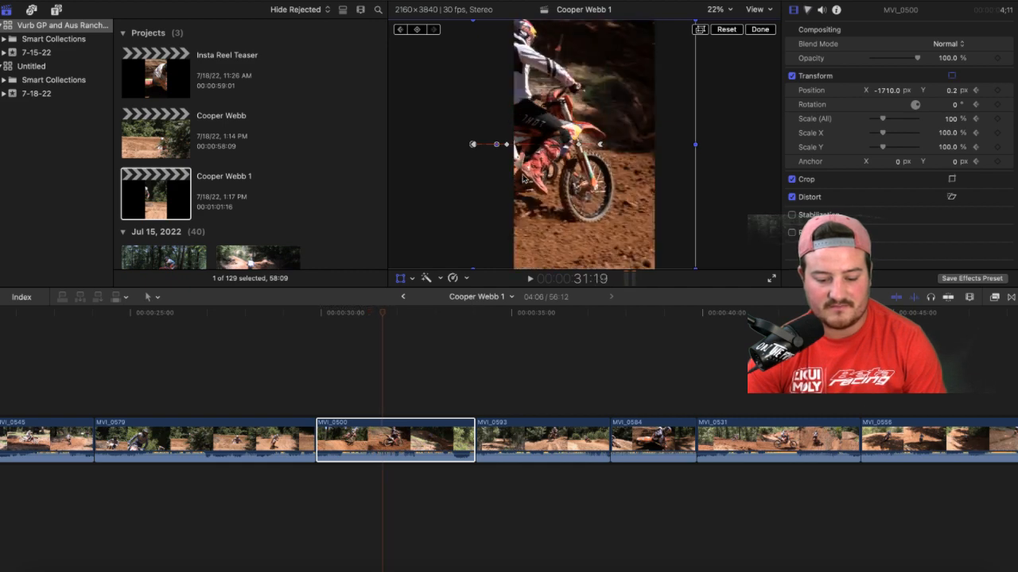
{"action": "left_click_drag", "start_coordinate": [603, 184], "coordinate": [676, 182]}
Step: Shift the rider toward the middle of the frame by keyframing MVI_0500's Position X at about 308 px at 31:25
{"action": "key", "text": "Right"}
{"action": "key", "text": "Right"}
{"action": "key", "text": "Right"}
{"action": "key", "text": "Right"}
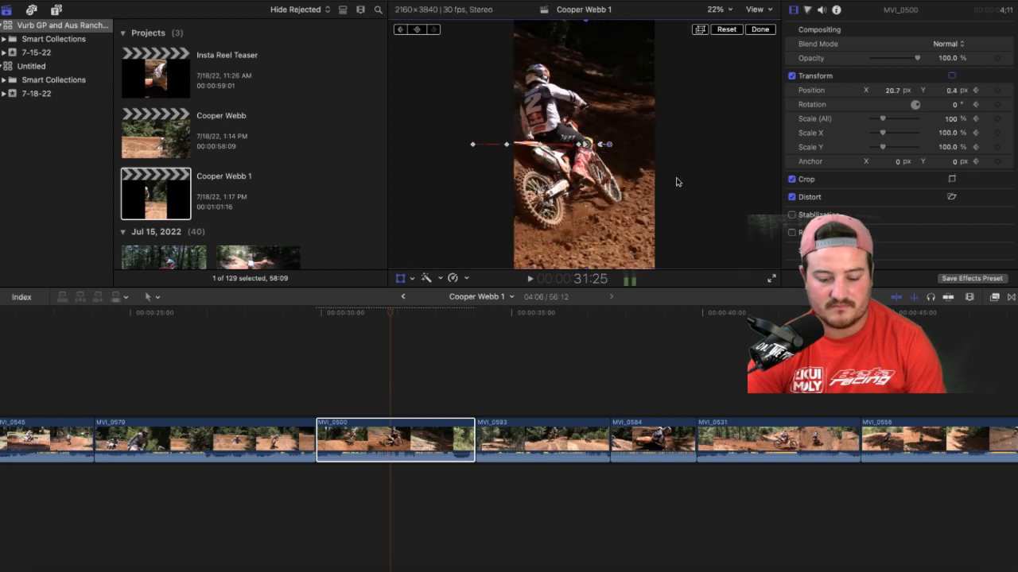
{"action": "left_click_drag", "start_coordinate": [597, 201], "coordinate": [616, 202]}
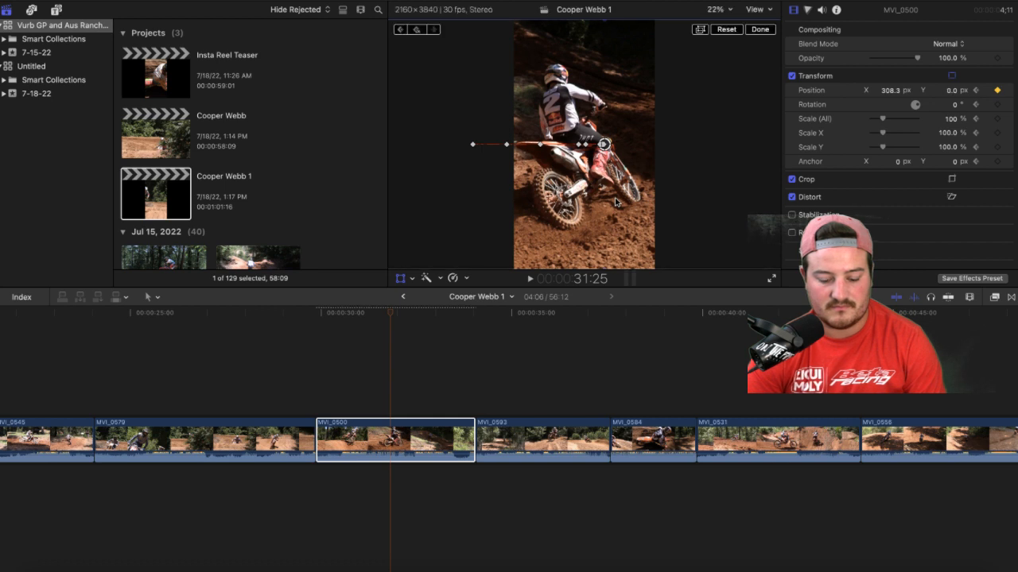
Step: Reframe the rider leaning into the turn by keyframing MVI_0500's Position X at about 872 px at 32:01
{"action": "key", "text": "Right"}
{"action": "key", "text": "Right"}
{"action": "key", "text": "Right"}
{"action": "key", "text": "Right"}
{"action": "key", "text": "Right"}
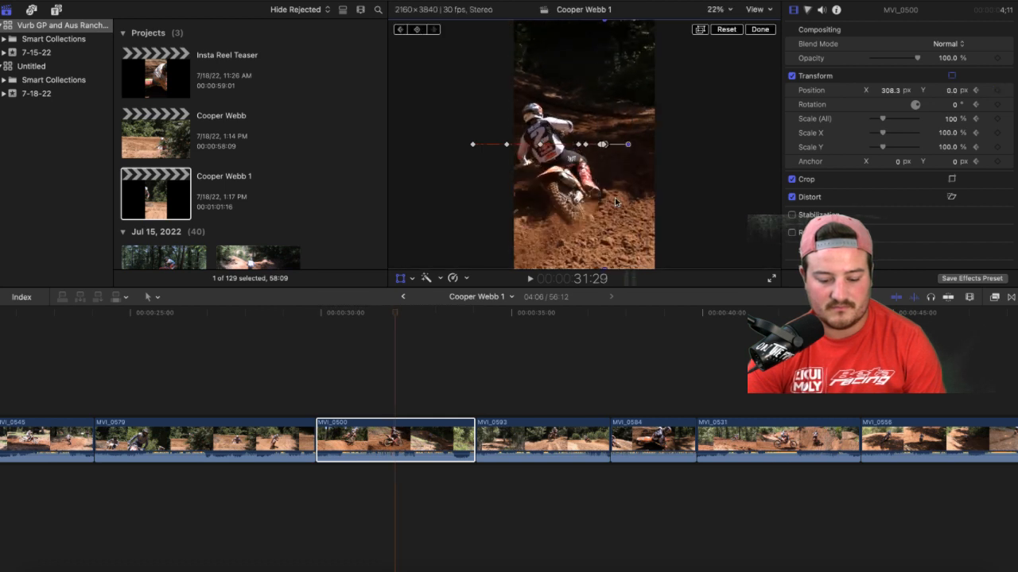
{"action": "key", "text": "Right"}
{"action": "left_click_drag", "start_coordinate": [616, 202], "coordinate": [652, 202]}
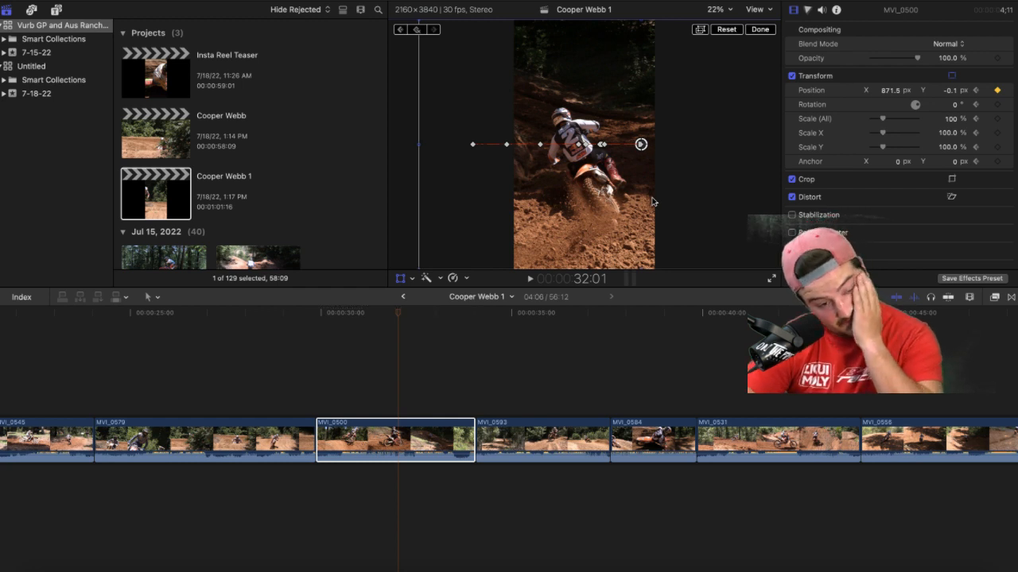
Step: Recenter the rider riding away up the track by keyframing MVI_0500's Position X at about 225 px at 32:25
{"action": "key", "text": "Right"}
{"action": "key", "text": "Right"}
{"action": "key", "text": "Right"}
{"action": "key", "text": "Right"}
{"action": "key", "text": "Right"}
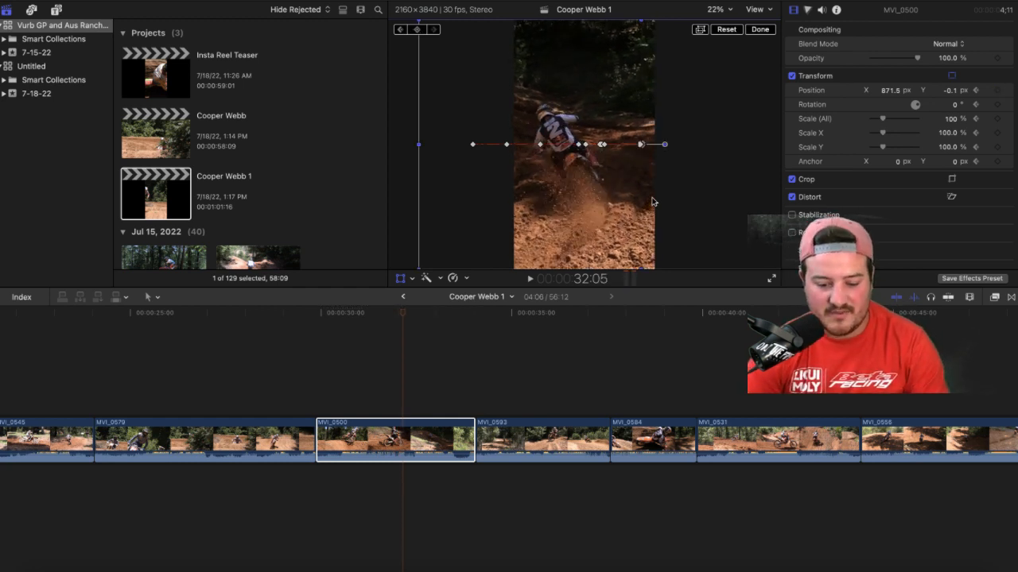
{"action": "key", "text": "Right"}
{"action": "key", "text": "Right"}
{"action": "key", "text": "Right"}
{"action": "key", "text": "Right"}
{"action": "key", "text": "Right"}
{"action": "key", "text": "Right"}
{"action": "key", "text": "Right"}
{"action": "key", "text": "Right"}
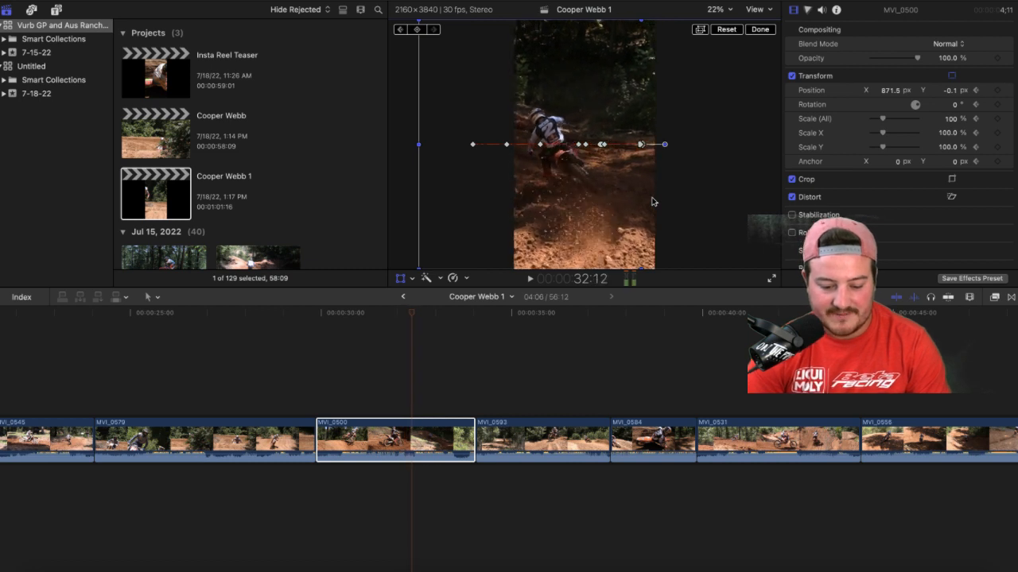
{"action": "key", "text": "Right"}
{"action": "key", "text": "Right"}
{"action": "key", "text": "Right"}
{"action": "key", "text": "Right"}
{"action": "key", "text": "Right"}
{"action": "key", "text": "Right"}
{"action": "key", "text": "Right"}
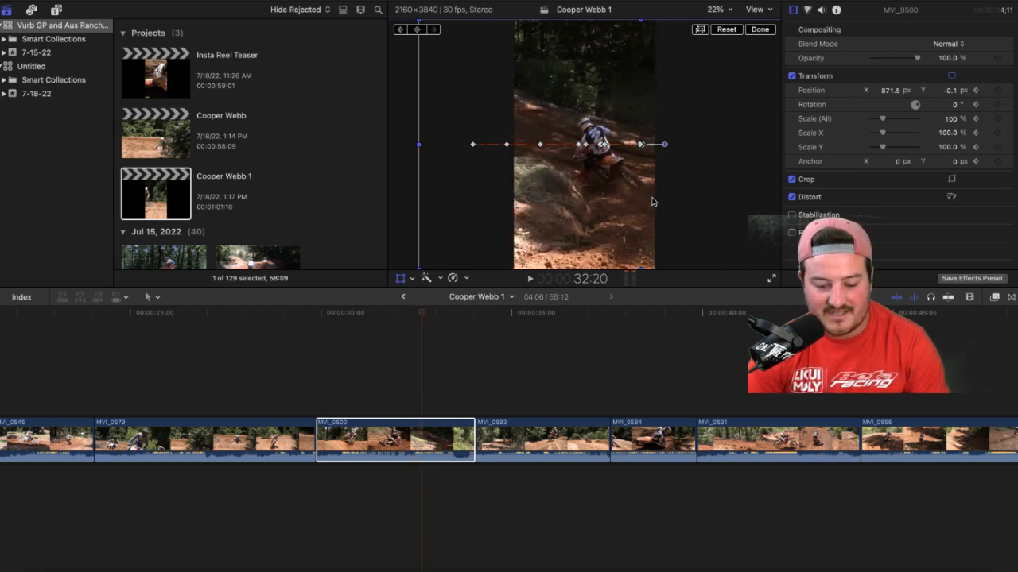
{"action": "key", "text": "Right"}
{"action": "key", "text": "Right"}
{"action": "key", "text": "Right"}
{"action": "key", "text": "Right"}
{"action": "left_click_drag", "start_coordinate": [622, 202], "coordinate": [580, 202]}
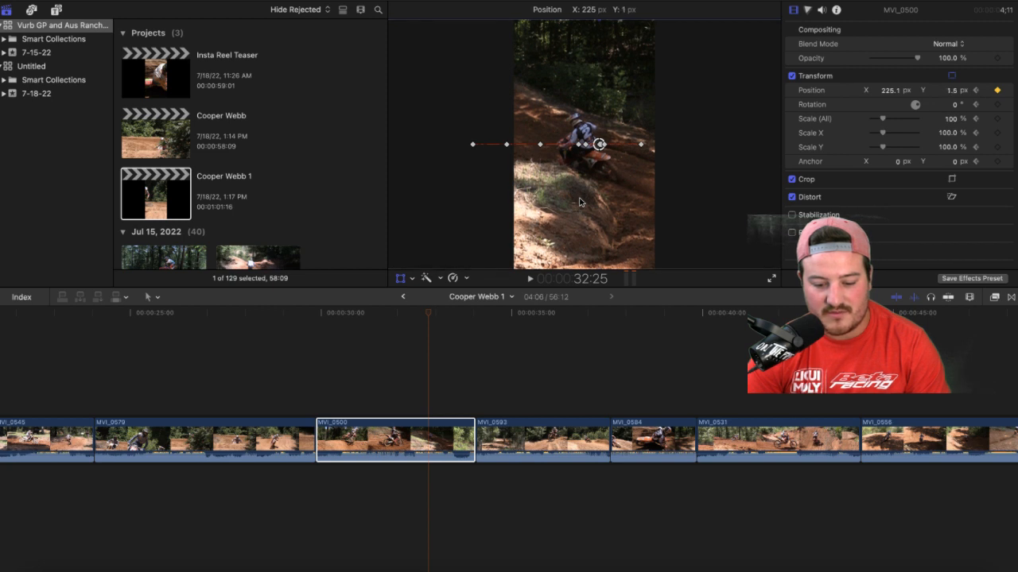
{"action": "left_click_drag", "start_coordinate": [580, 202], "coordinate": [580, 202]}
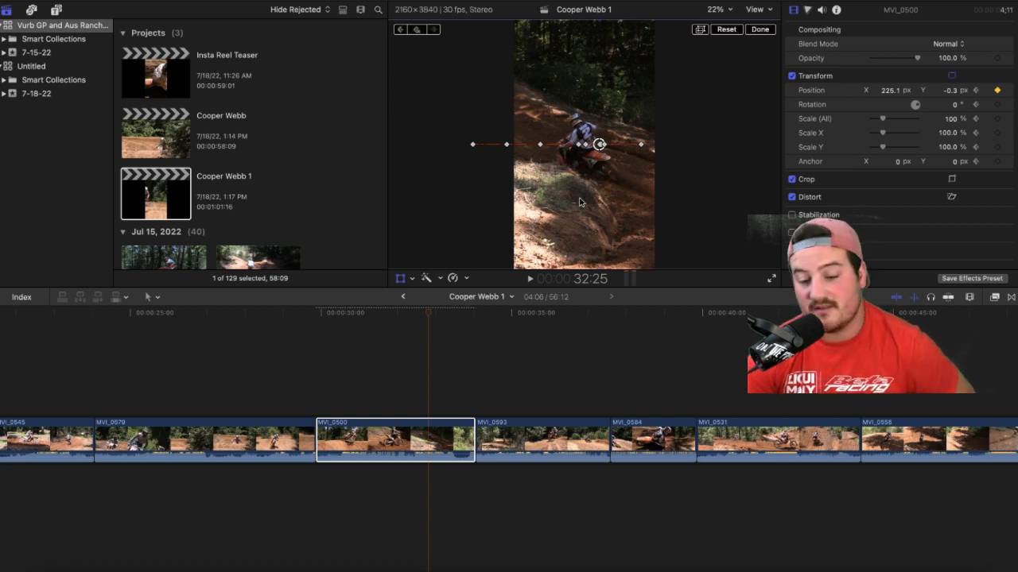
Step: Finish transforming MVI_0500 and play it back from its start through MVI_0593 to check the rider's framing
{"action": "key", "text": "space"}
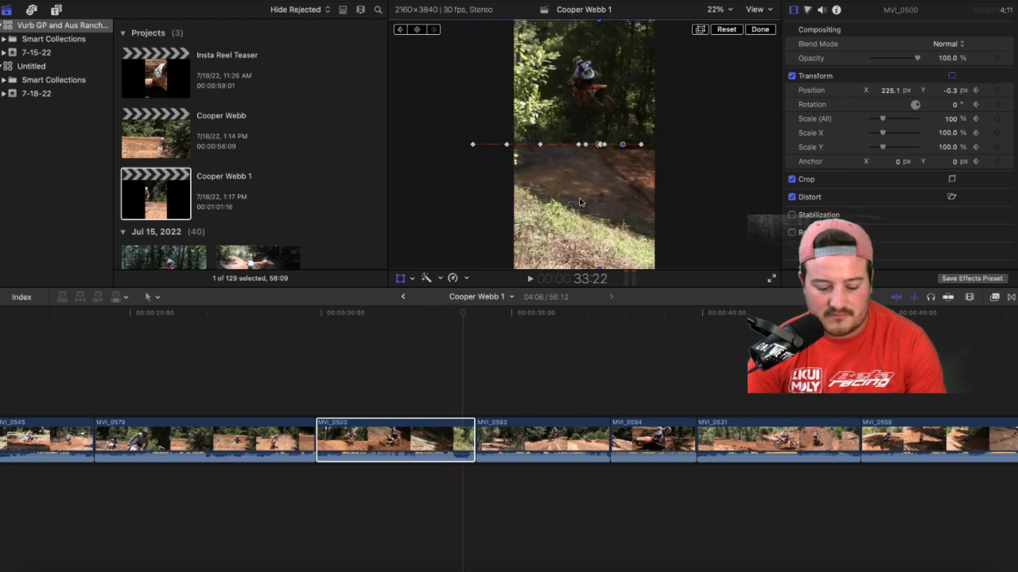
{"action": "left_click", "coordinate": [766, 32]}
{"action": "key", "text": "space"}
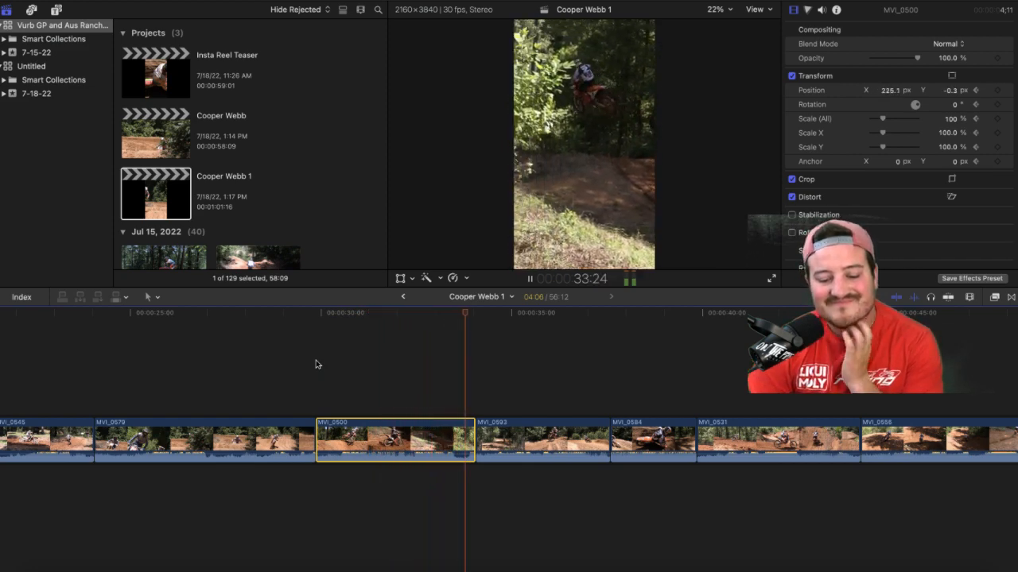
{"action": "key", "text": "space"}
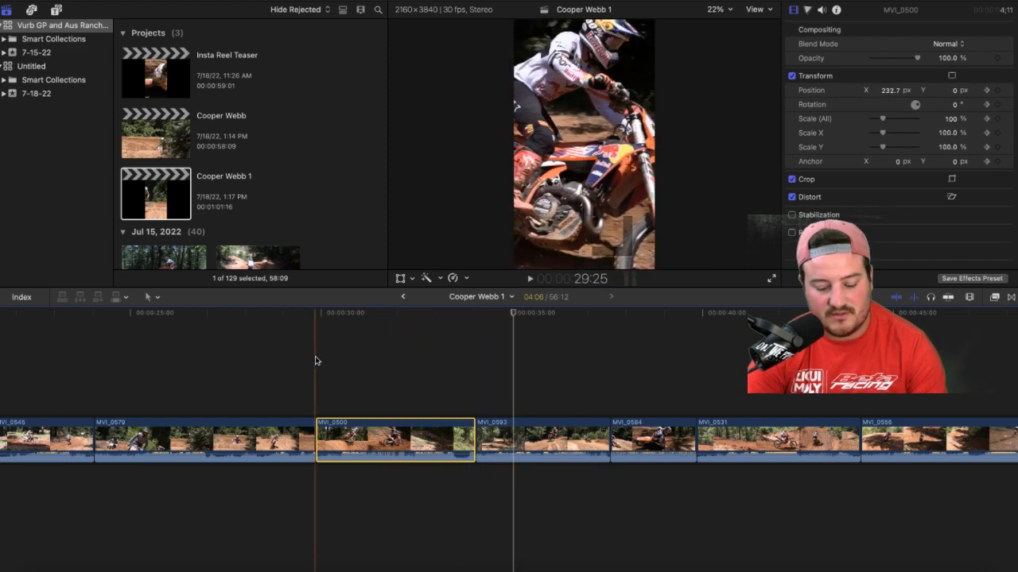
{"action": "key", "text": "space"}
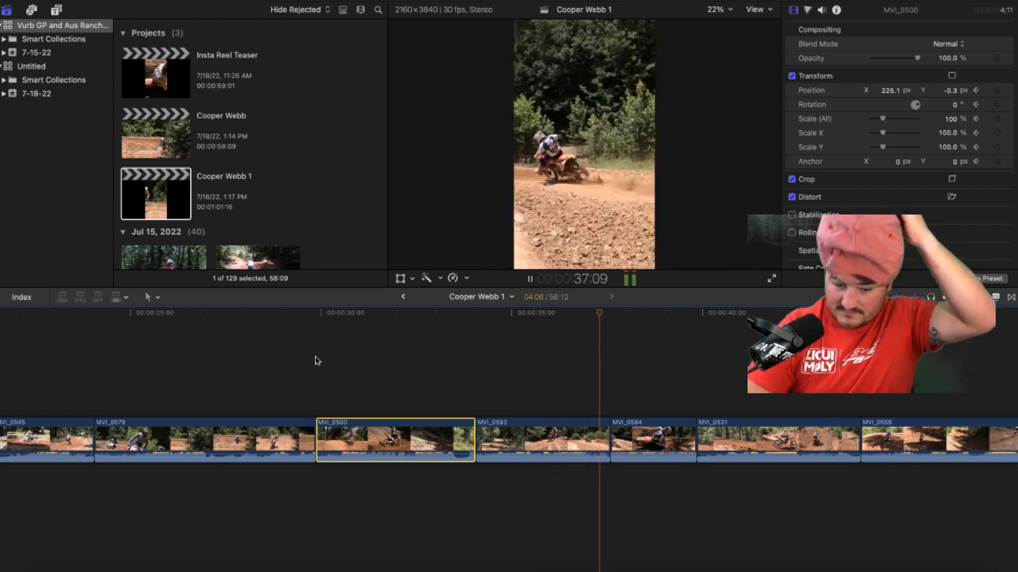
{"action": "key", "text": "space"}
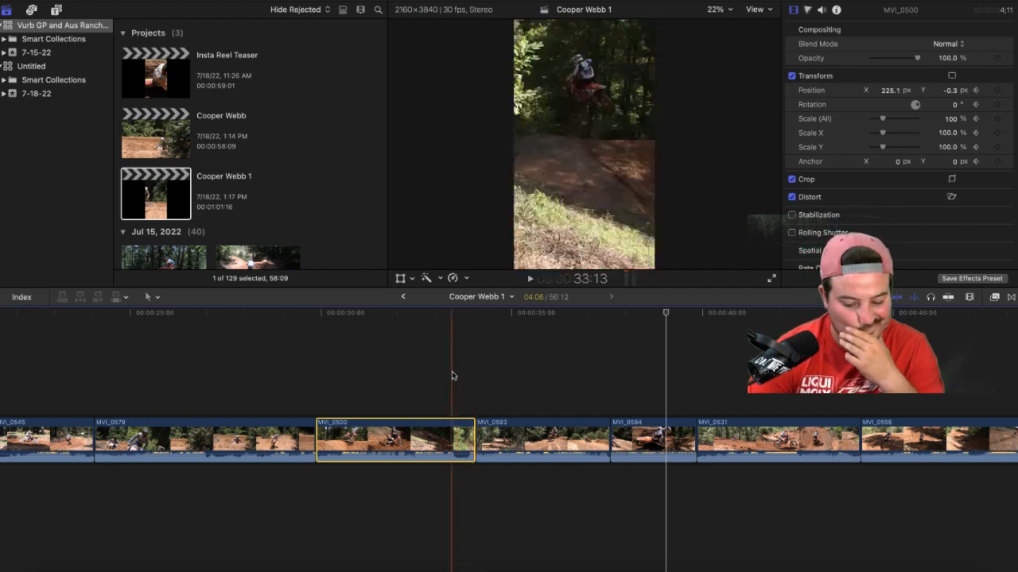
{"action": "key", "text": "space"}
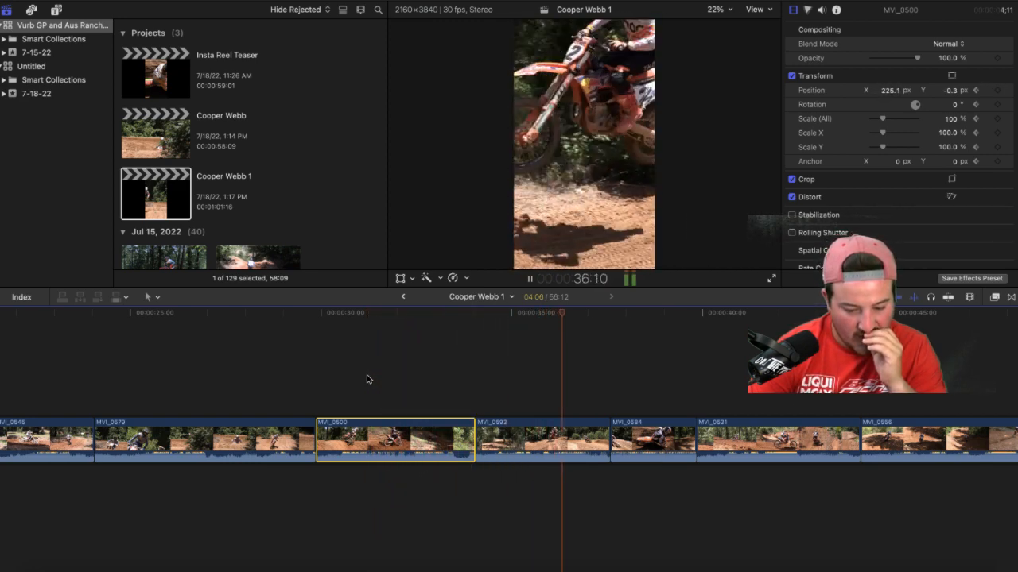
{"action": "key", "text": "space"}
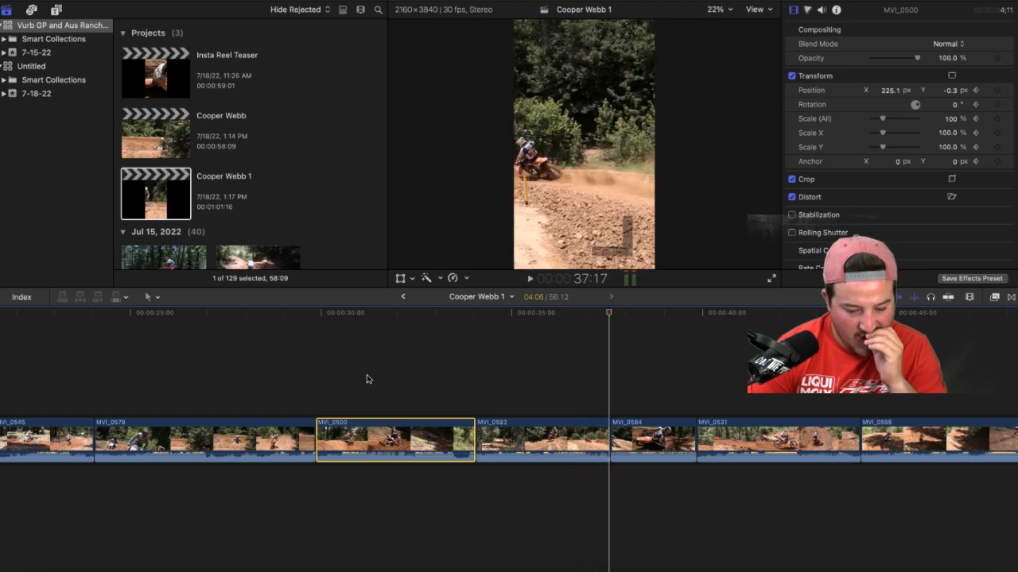
Step: Select MVI_0593 and set its Position X to about 340 px to shift the cornering rider toward the middle
{"action": "left_click", "coordinate": [603, 439]}
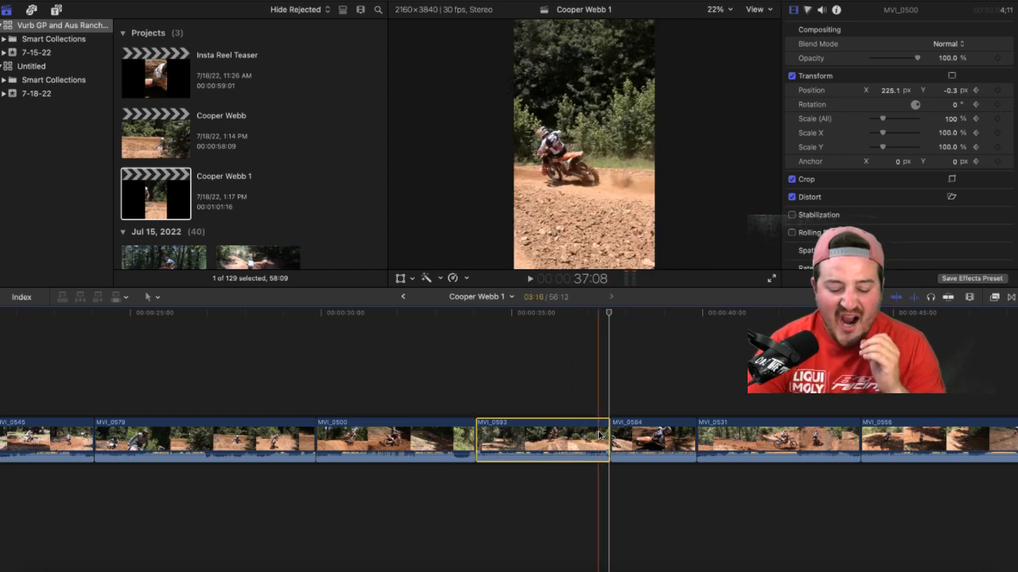
{"action": "left_click_drag", "start_coordinate": [887, 94], "coordinate": [889, 90]}
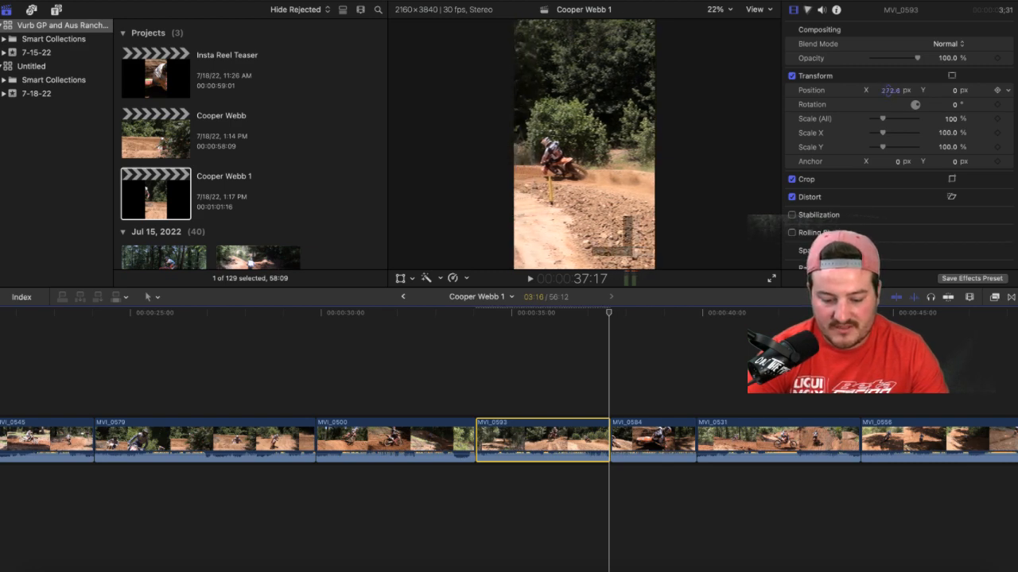
{"action": "left_click_drag", "start_coordinate": [888, 94], "coordinate": [888, 93]}
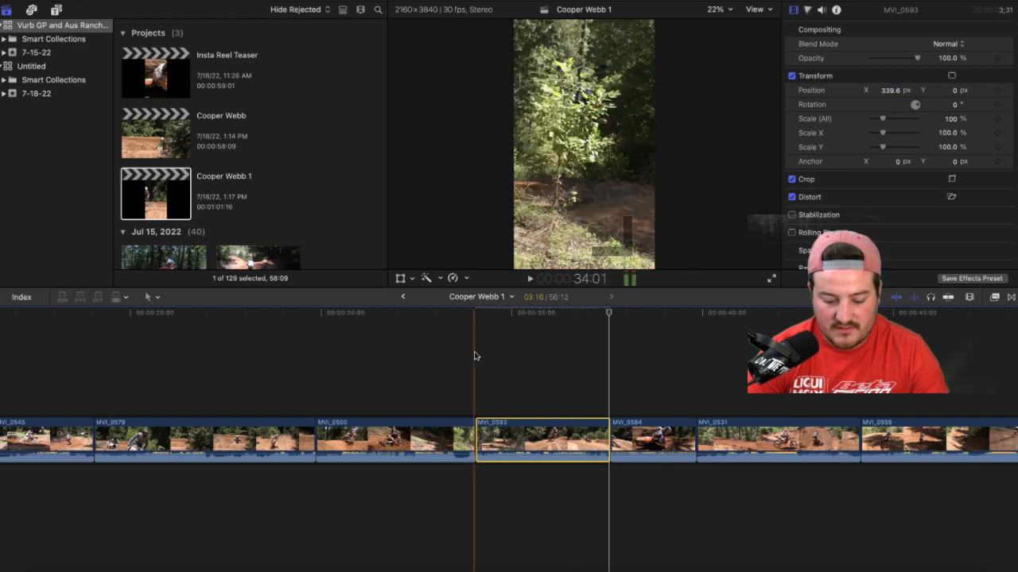
Step: Play back MVI_0593 in short sections to check where the rider leaves the vertical frame
{"action": "key", "text": "space"}
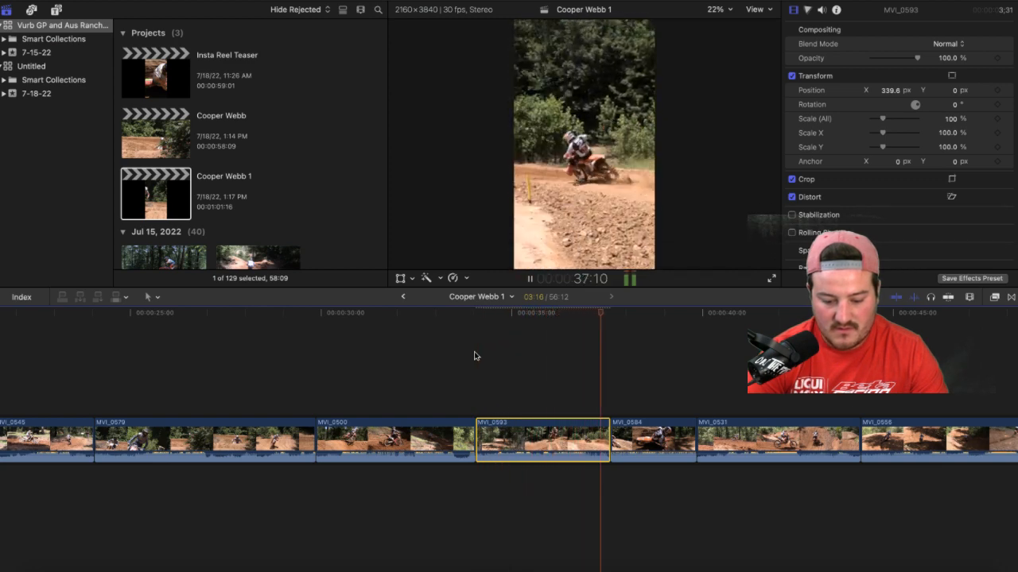
{"action": "key", "text": "space"}
{"action": "key", "text": "space"}
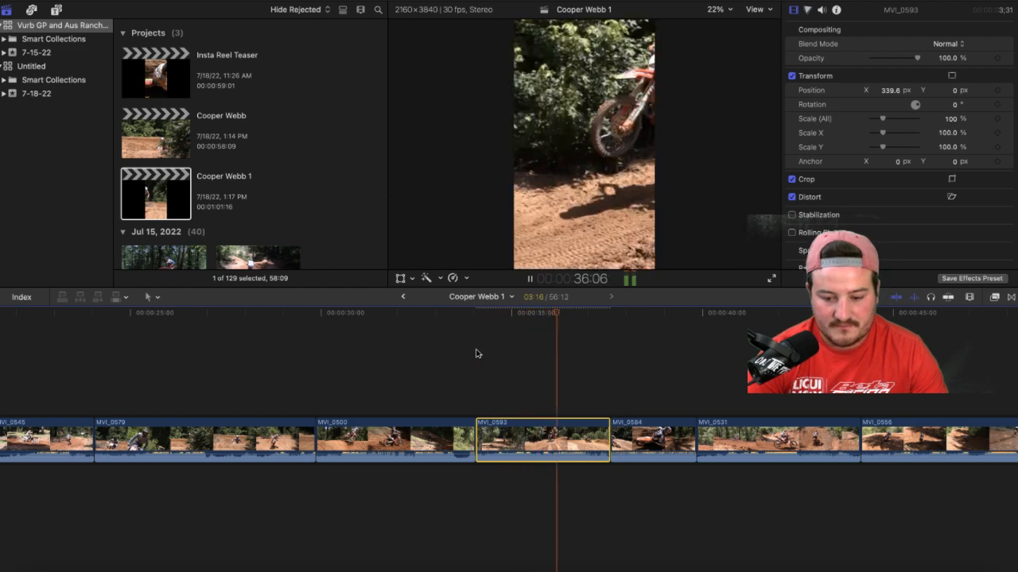
{"action": "key", "text": "space"}
{"action": "key", "text": "space"}
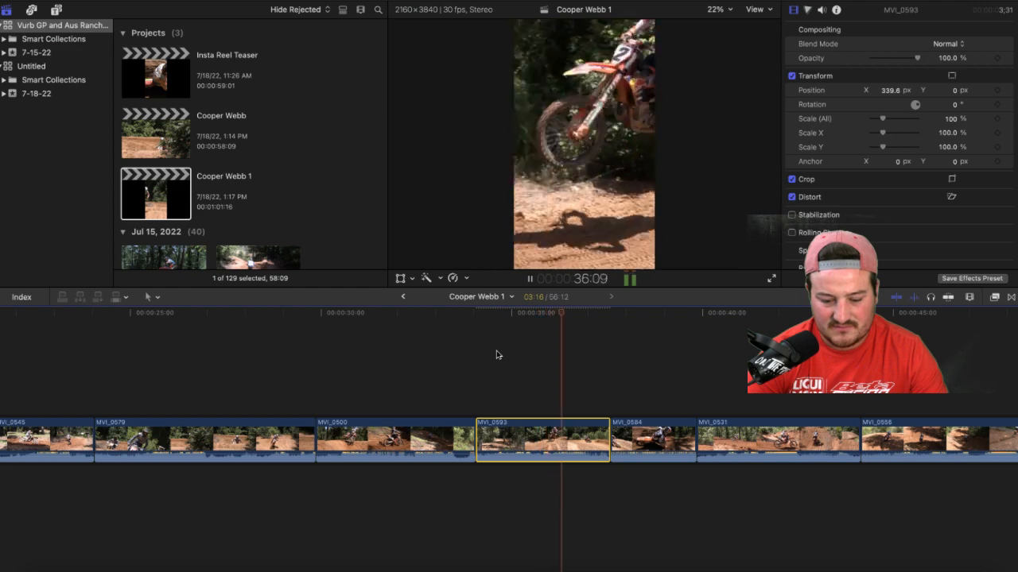
{"action": "key", "text": "space"}
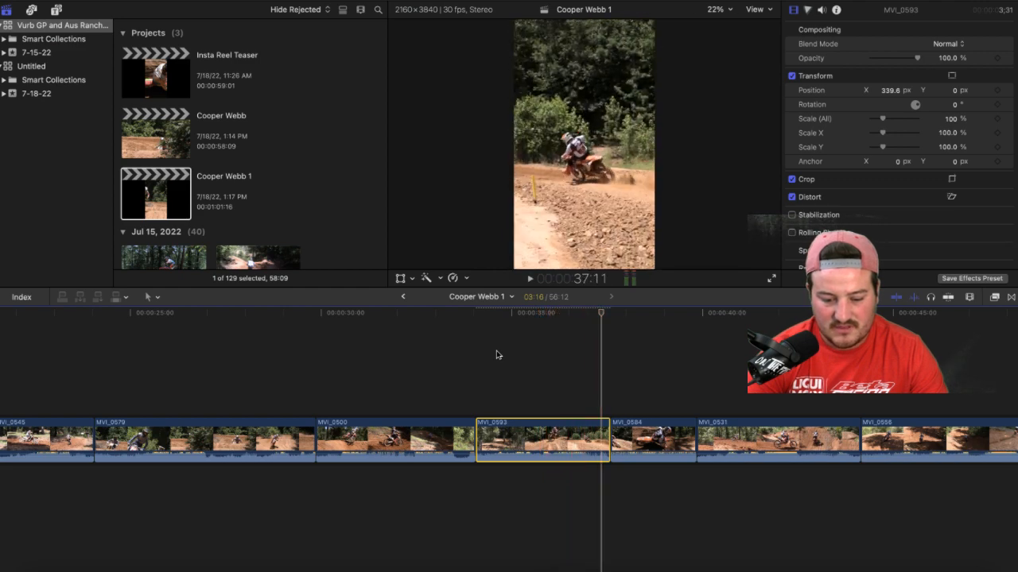
Step: Select MVI_0593 at about 35:21 and turn on its on-screen Transform controls
{"action": "left_click", "coordinate": [539, 364]}
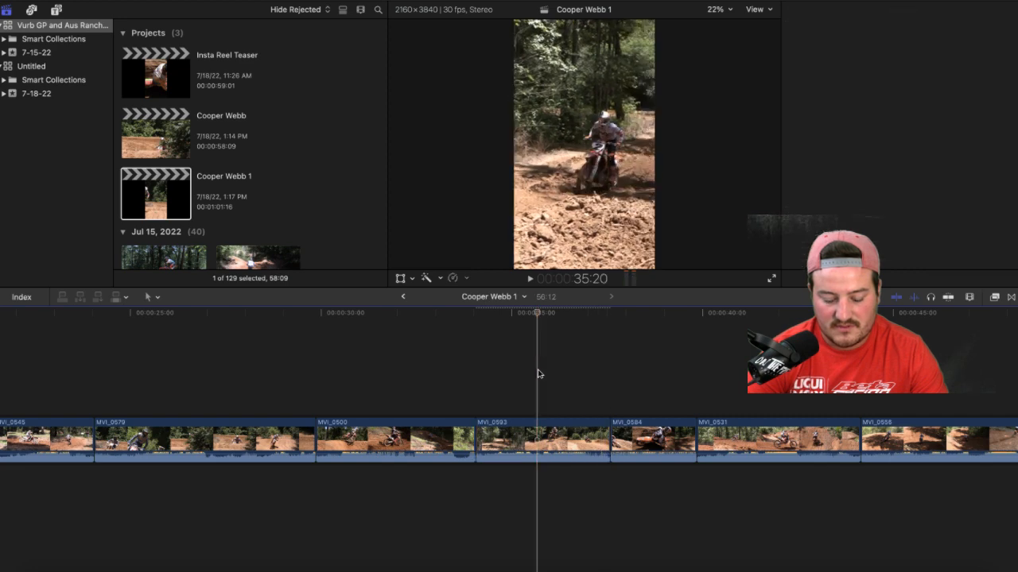
{"action": "left_click", "coordinate": [539, 430]}
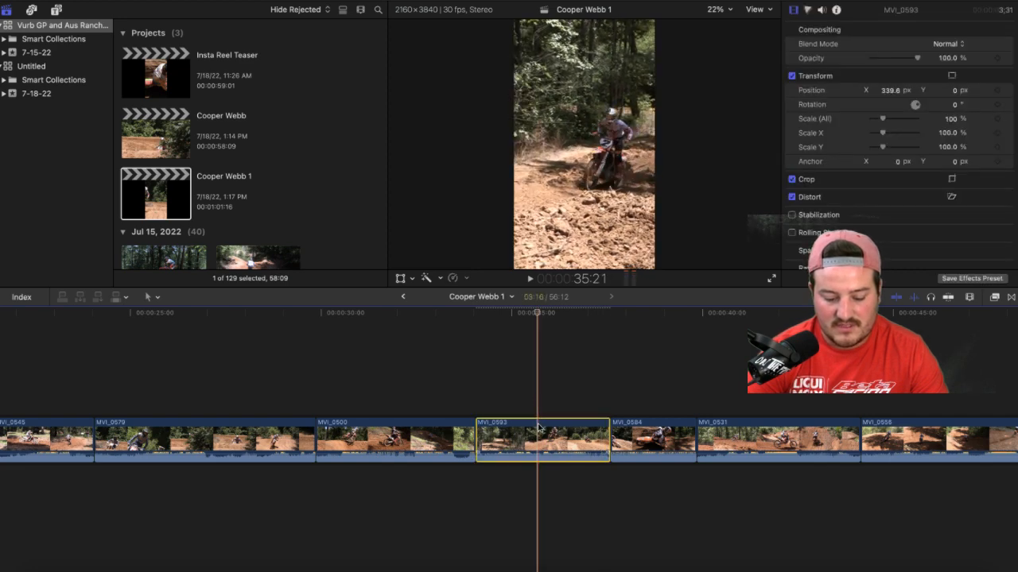
{"action": "left_click", "coordinate": [401, 279]}
Step: Try to shift MVI_0593 to about -909 px in Position X at 36:04, and undo the move
{"action": "key", "text": "space"}
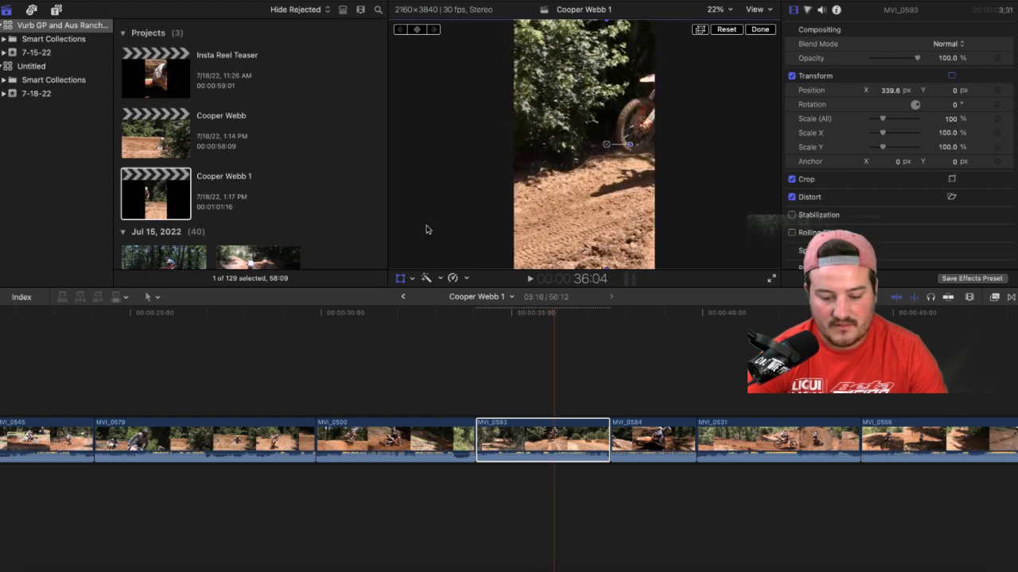
{"action": "left_click_drag", "start_coordinate": [607, 203], "coordinate": [529, 203]}
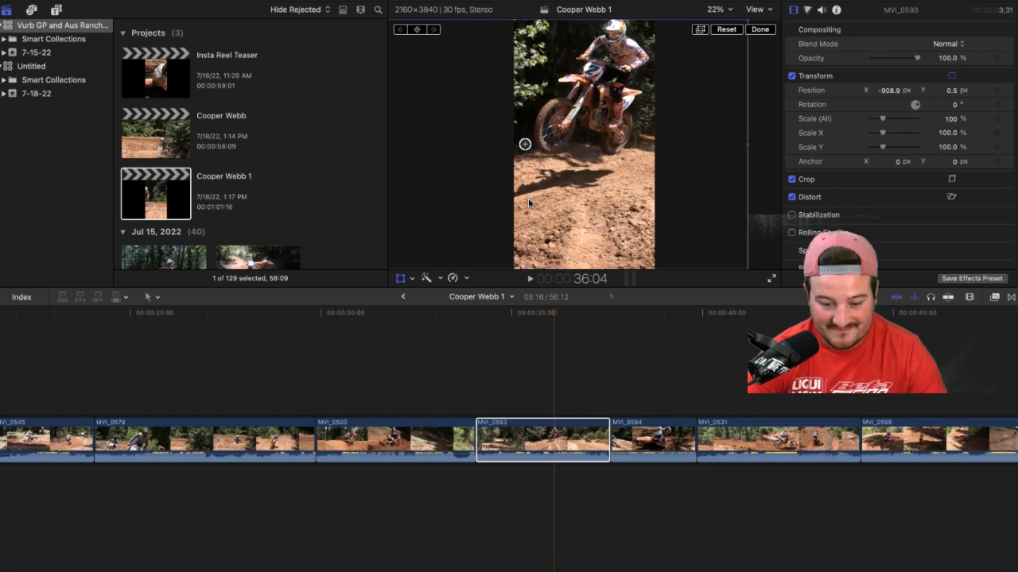
{"action": "key", "text": "j"}
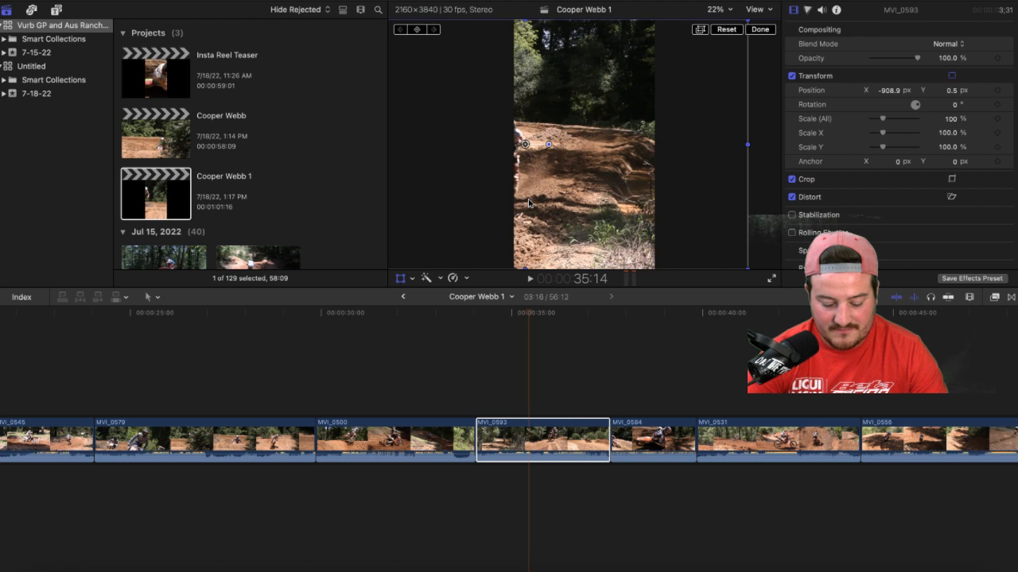
{"action": "key", "text": "super+z"}
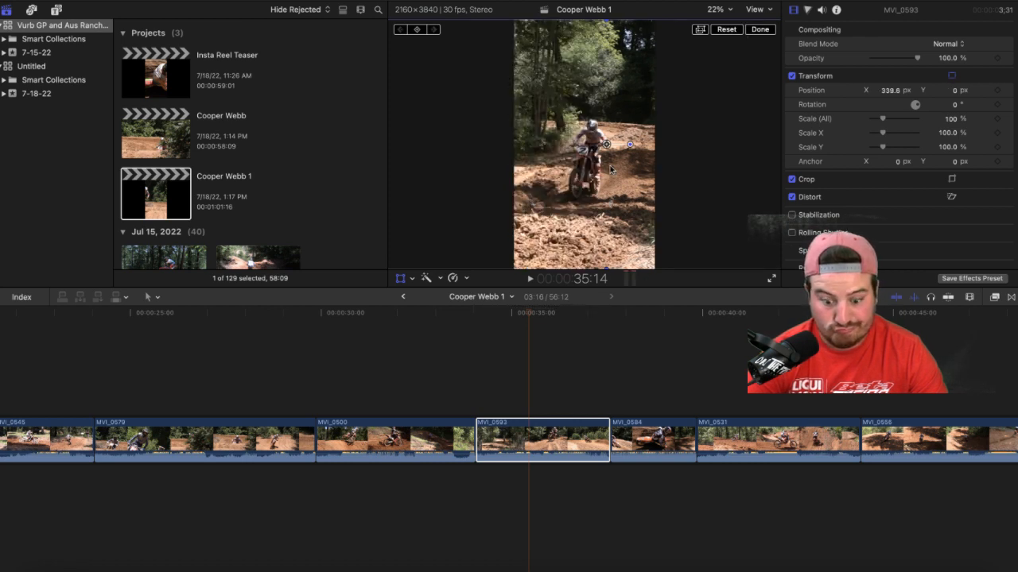
Step: Add transform keyframes to MVI_0593 at 35:14, try shifting the jumping rider into frame near 36:00, and undo the shift
{"action": "left_click", "coordinate": [418, 30]}
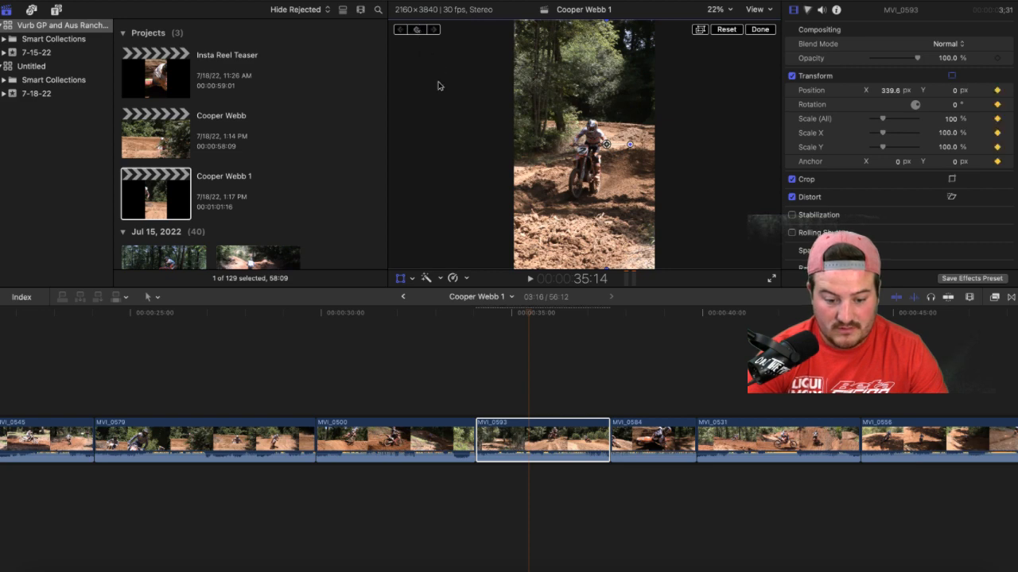
{"action": "key", "text": "space"}
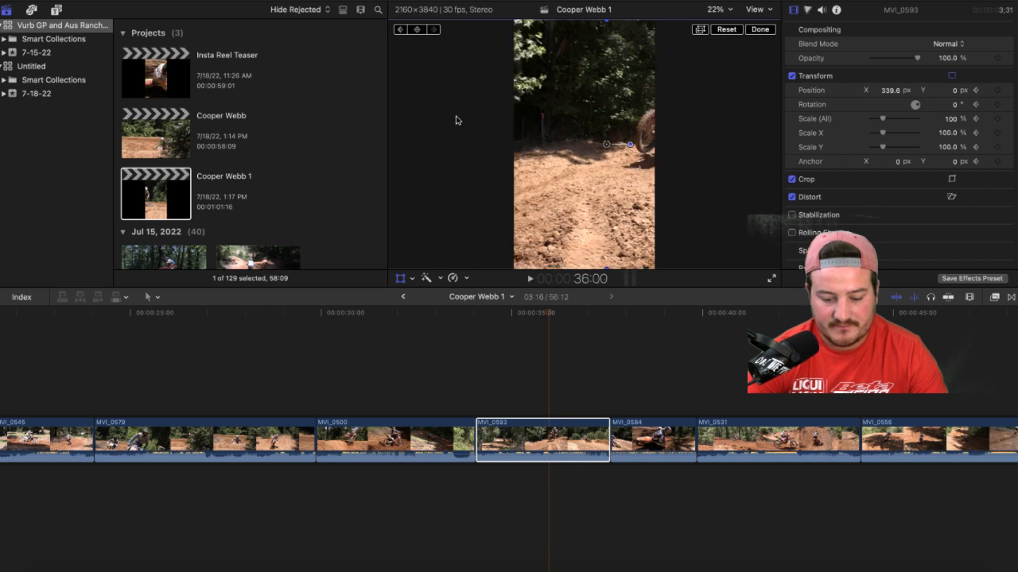
{"action": "left_click_drag", "start_coordinate": [604, 179], "coordinate": [519, 180]}
{"action": "key", "text": "super+z"}
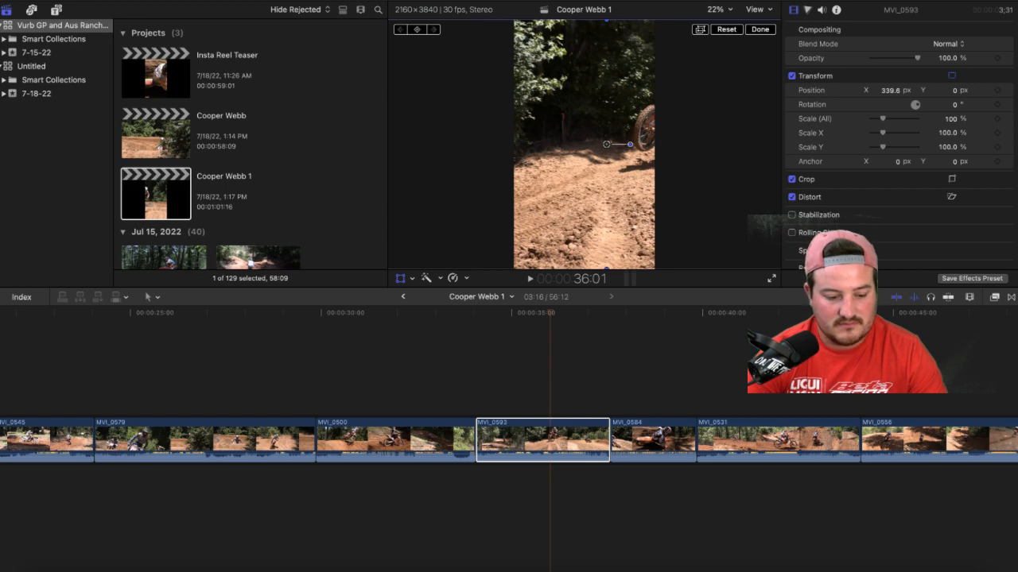
Step: Reset MVI_0593's transform to clear its keyframes and return its position to 0 px
{"action": "left_click", "coordinate": [117, 0]}
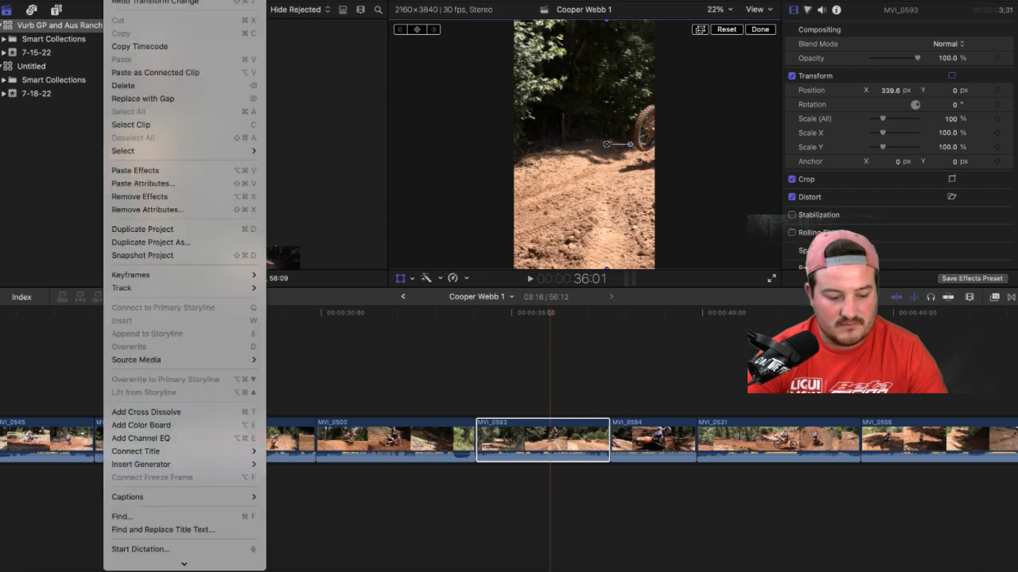
{"action": "key", "text": "Escape"}
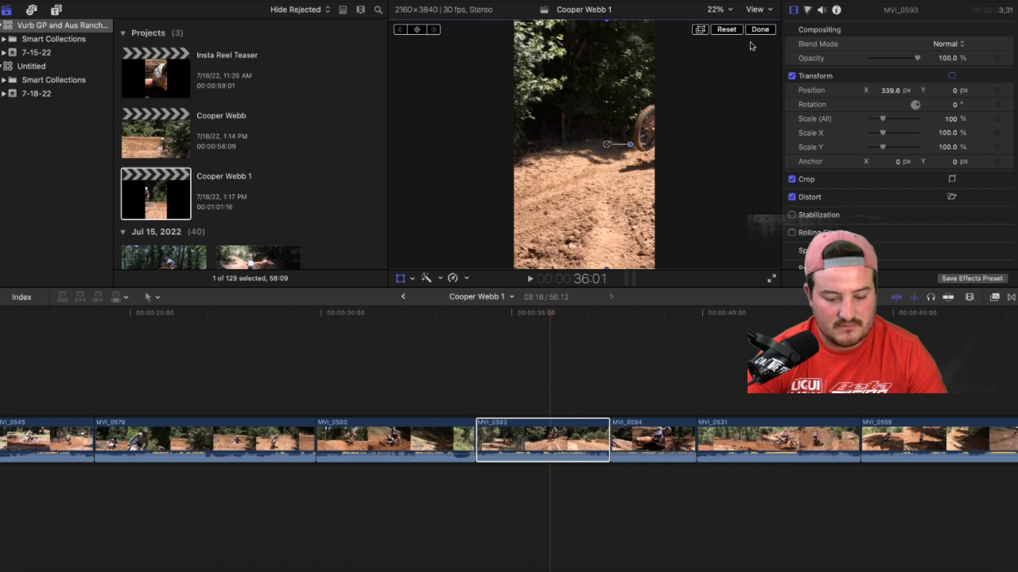
{"action": "left_click", "coordinate": [730, 30]}
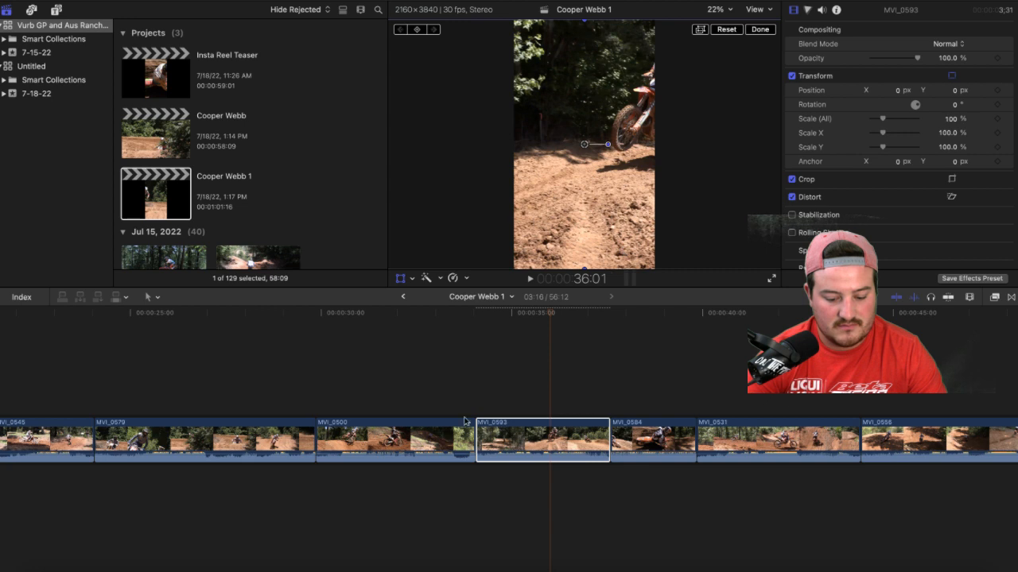
Step: Add transform keyframes to MVI_0593 at 35:22 with its position at 0 px, and advance to 36:05
{"action": "key", "text": "Left"}
{"action": "key", "text": "Left"}
{"action": "key", "text": "Left"}
{"action": "key", "text": "Left"}
{"action": "key", "text": "Left"}
{"action": "key", "text": "Left"}
{"action": "key", "text": "Left"}
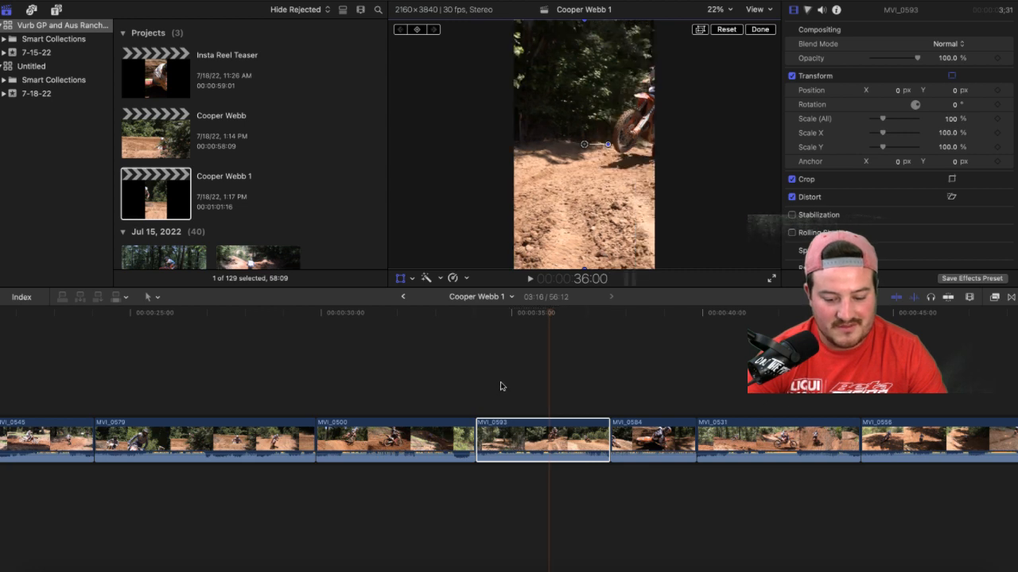
{"action": "key", "text": "Left"}
{"action": "key", "text": "Left"}
{"action": "key", "text": "Right"}
{"action": "key", "text": "Left"}
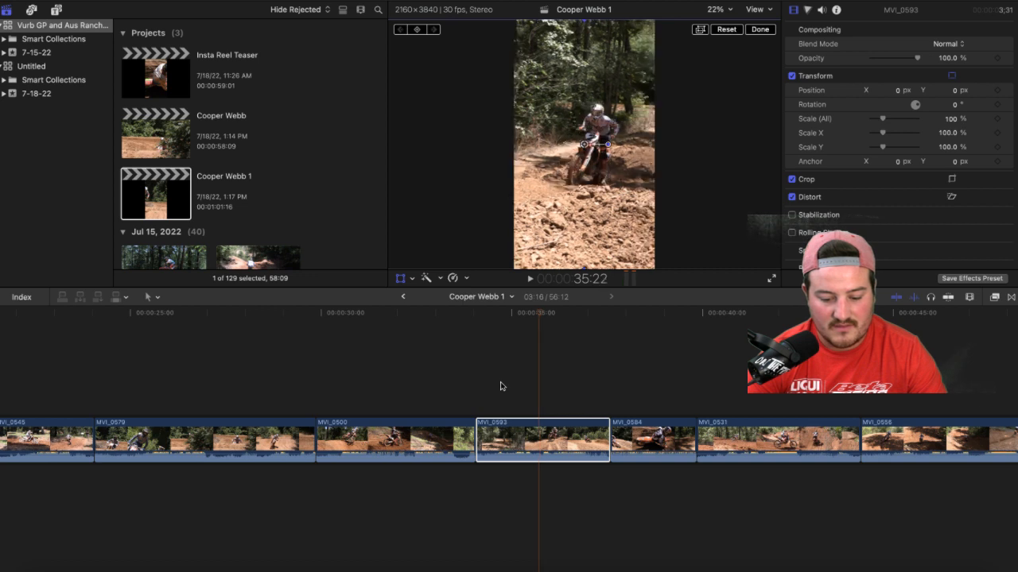
{"action": "left_click", "coordinate": [417, 29]}
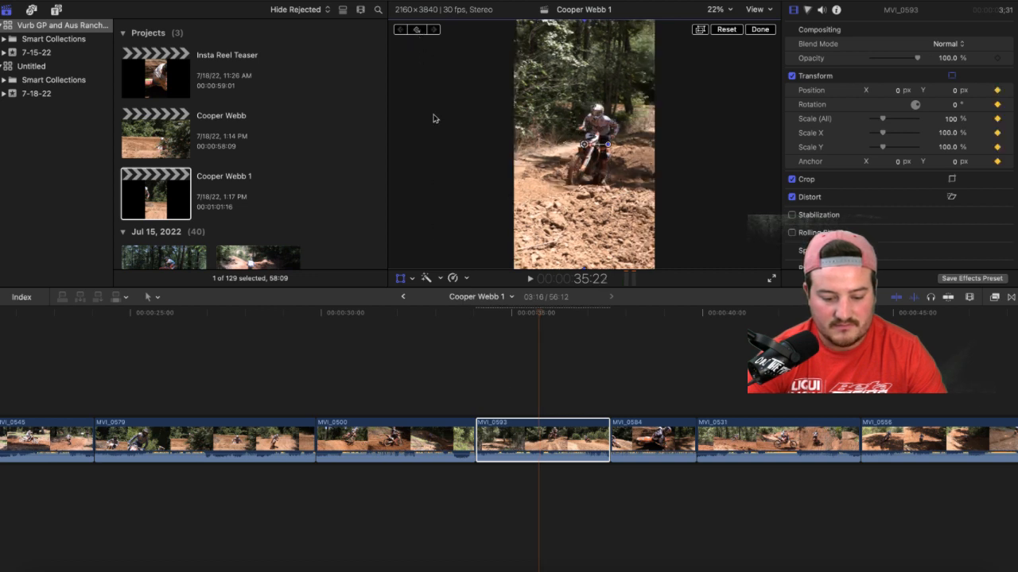
{"action": "key", "text": "space"}
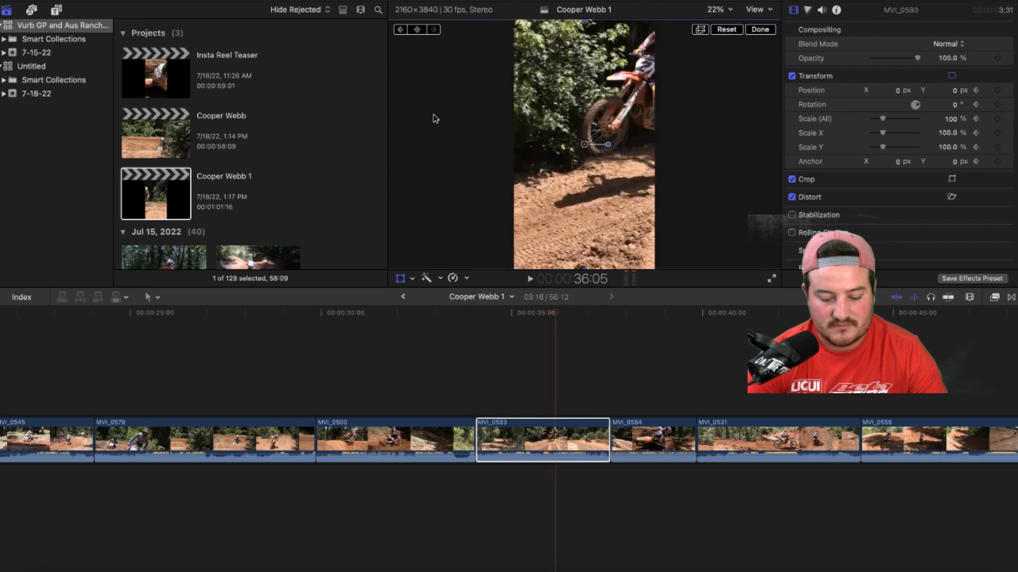
Step: Keyframe MVI_0593's Position X at about -1021 px at 36:05 and about -198 px at 36:10 to follow the jumping rider
{"action": "left_click_drag", "start_coordinate": [626, 185], "coordinate": [560, 184]}
{"action": "key", "text": "Right"}
{"action": "key", "text": "Right"}
{"action": "key", "text": "Right"}
{"action": "key", "text": "Right"}
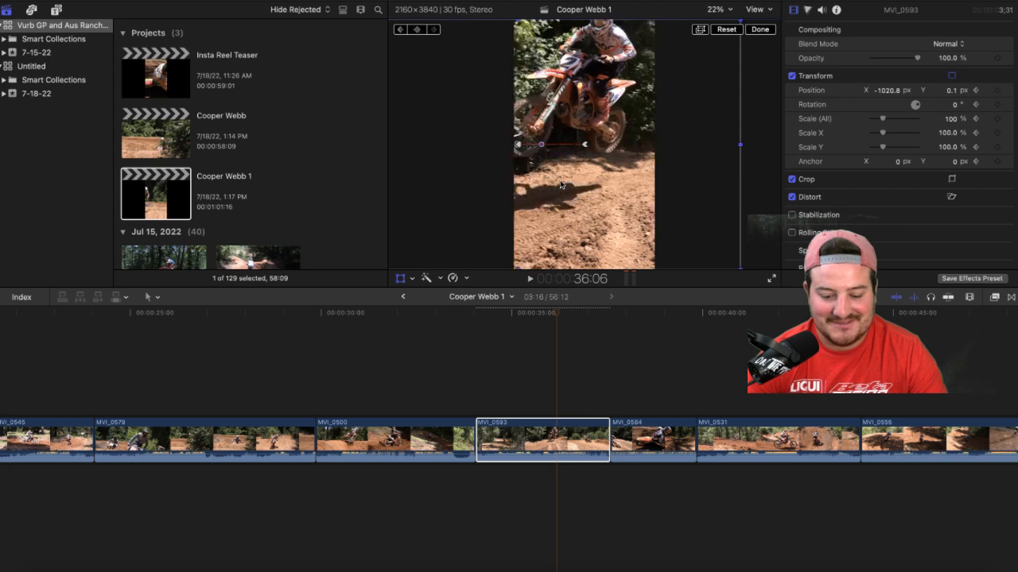
{"action": "key", "text": "Right"}
{"action": "left_click_drag", "start_coordinate": [559, 183], "coordinate": [634, 197]}
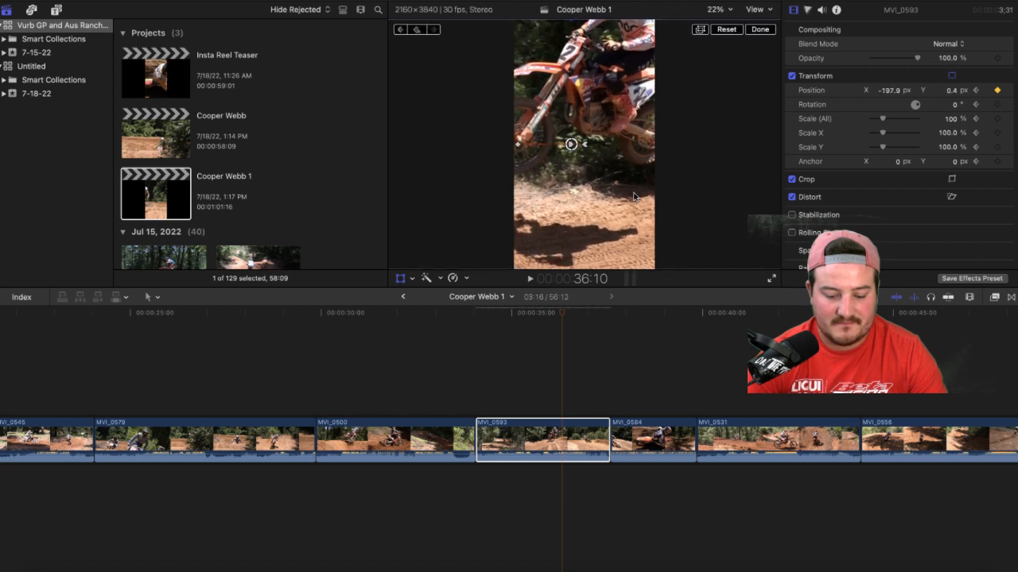
Step: Keyframe MVI_0593's Position X at about 1367 px at 36:15 and about 750 px after 36:26, and finish transforming the clip
{"action": "key", "text": "space"}
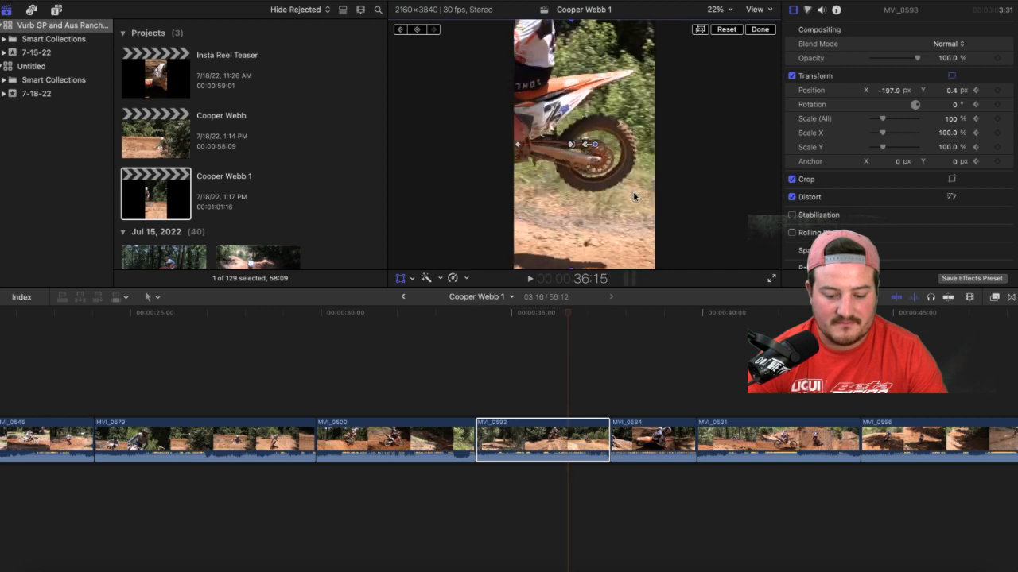
{"action": "left_click_drag", "start_coordinate": [633, 197], "coordinate": [736, 196]}
{"action": "key", "text": "space"}
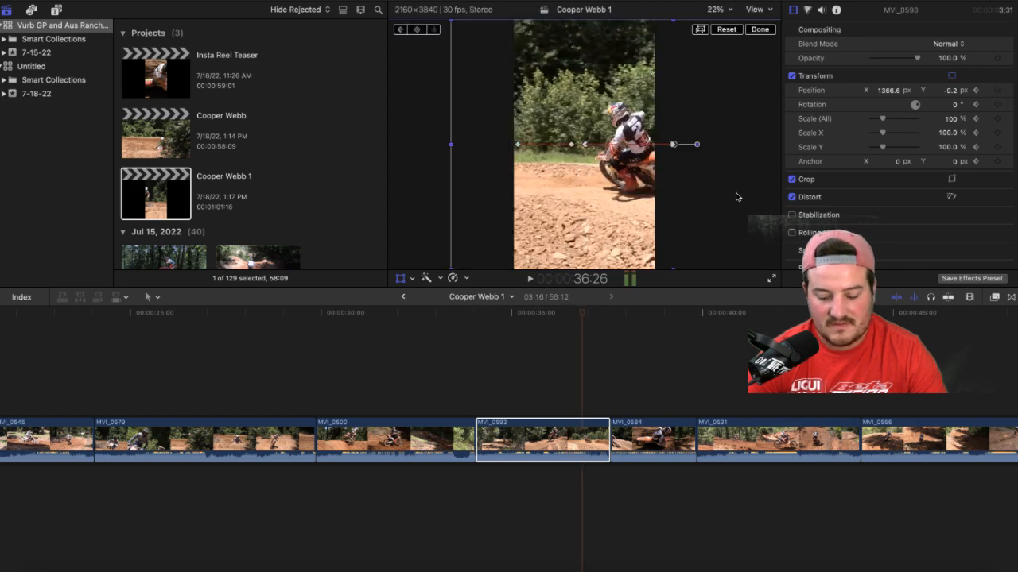
{"action": "key", "text": "space"}
{"action": "left_click_drag", "start_coordinate": [702, 196], "coordinate": [591, 205]}
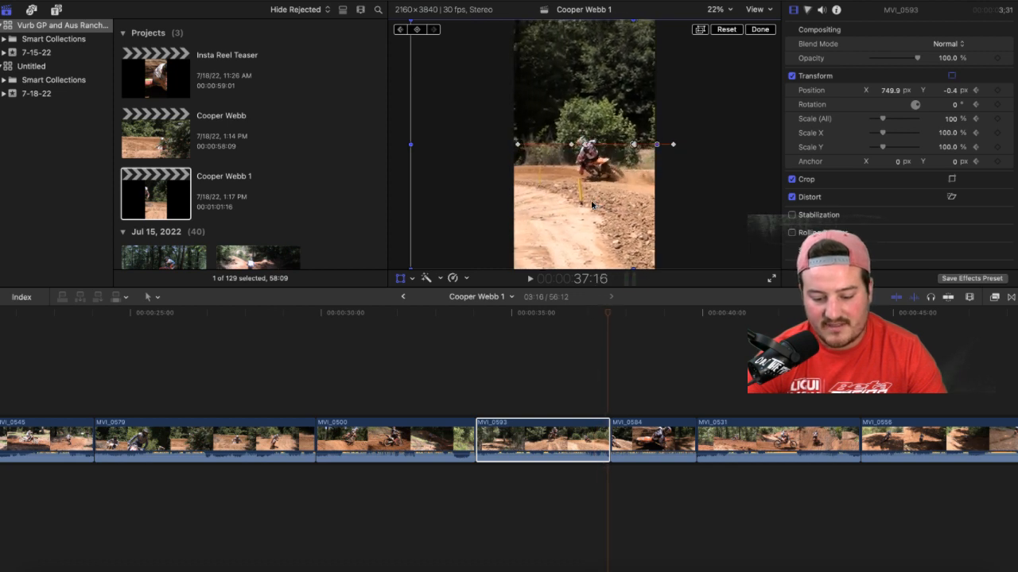
{"action": "key", "text": "Left"}
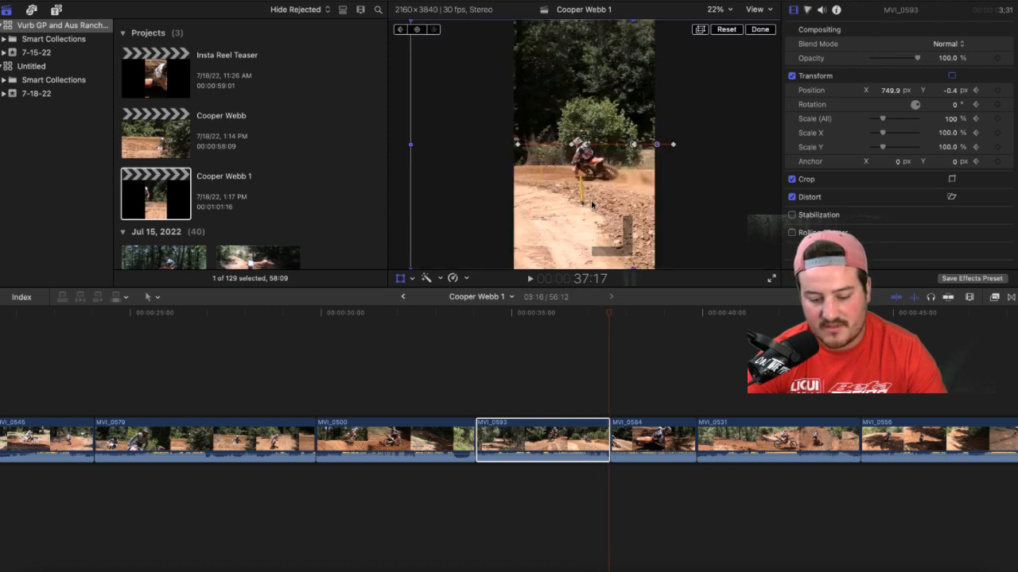
{"action": "left_click", "coordinate": [763, 32]}
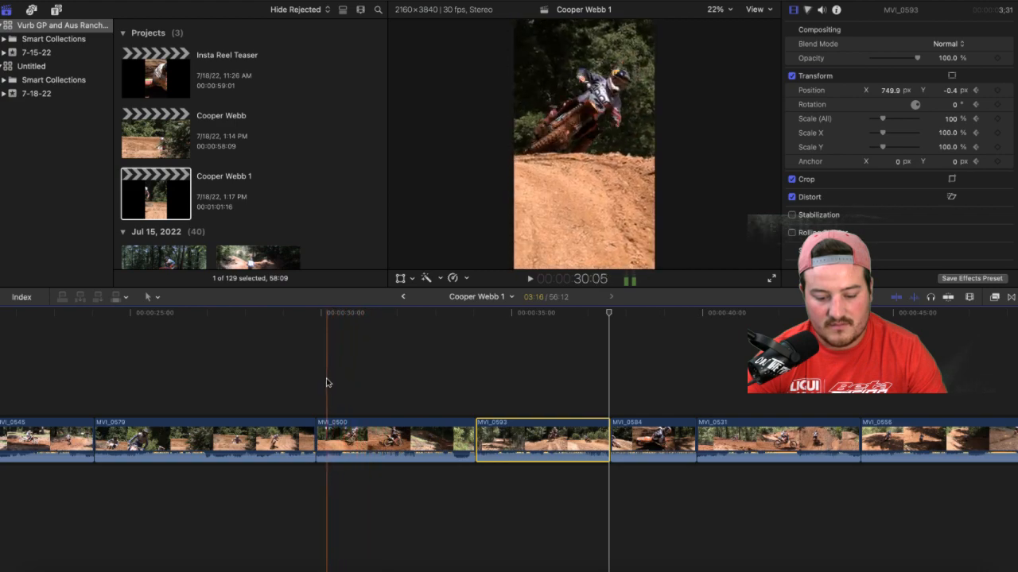
Step: Play back the reframed footage through MVI_0584, and add transform keyframes to MVI_0584 at 37:26
{"action": "key", "text": "space"}
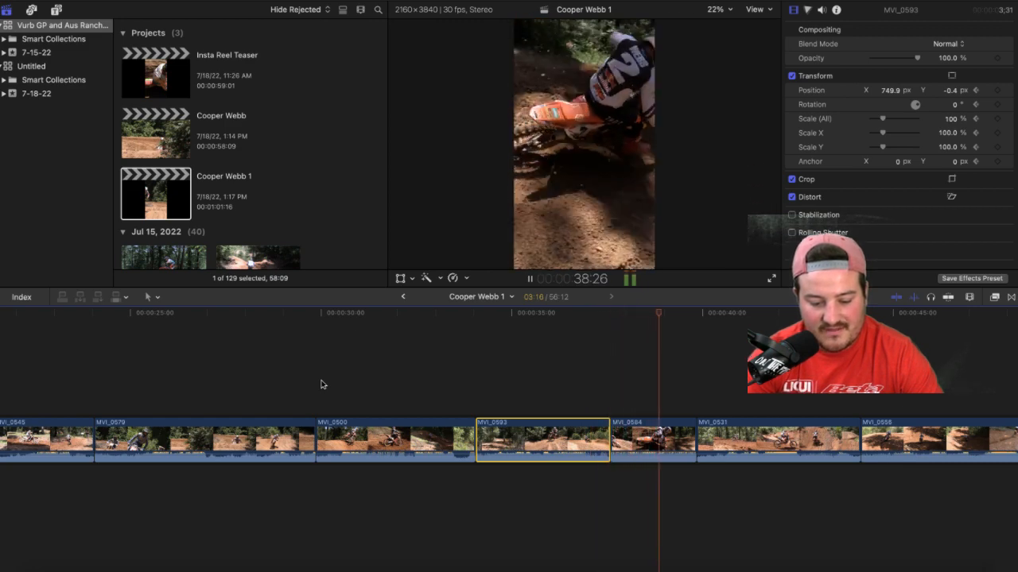
{"action": "key", "text": "space"}
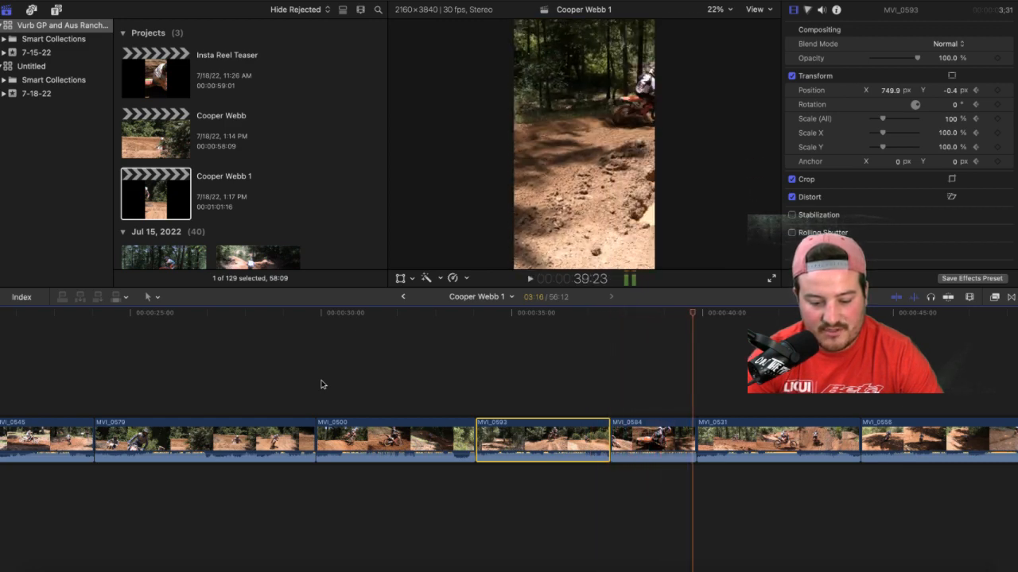
{"action": "left_click", "coordinate": [620, 404]}
{"action": "left_click", "coordinate": [626, 438]}
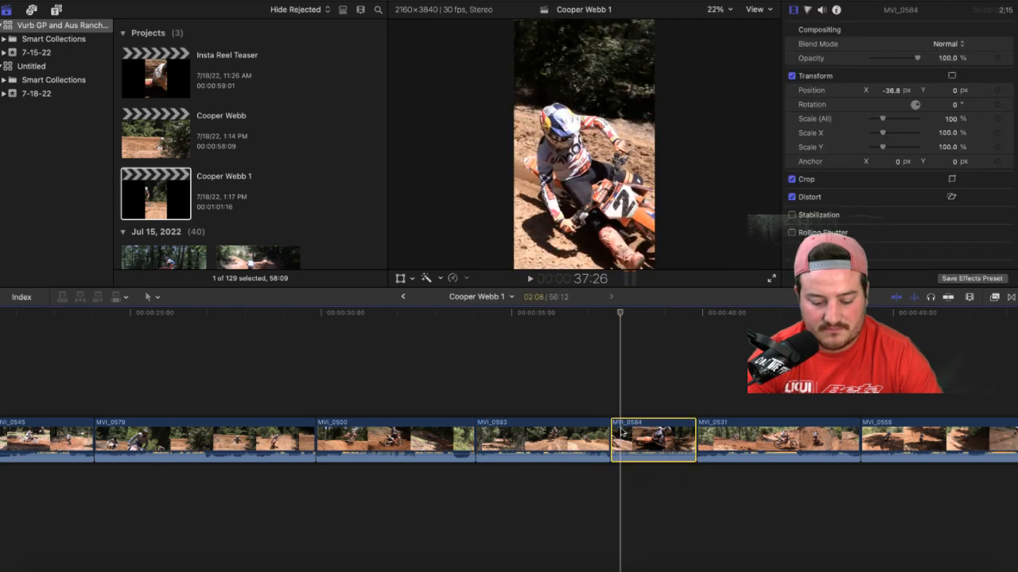
{"action": "left_click", "coordinate": [401, 278]}
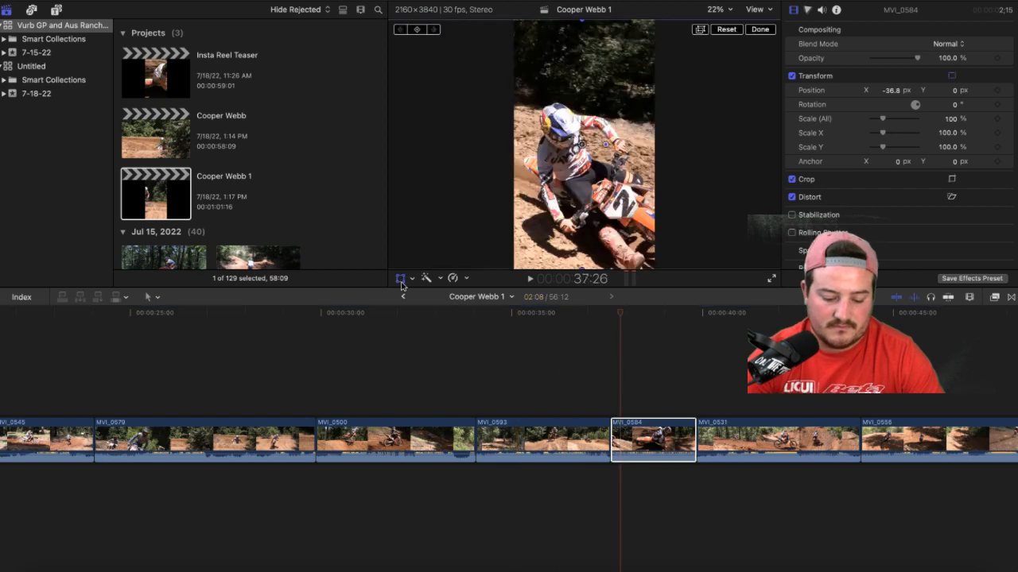
{"action": "left_click", "coordinate": [417, 31]}
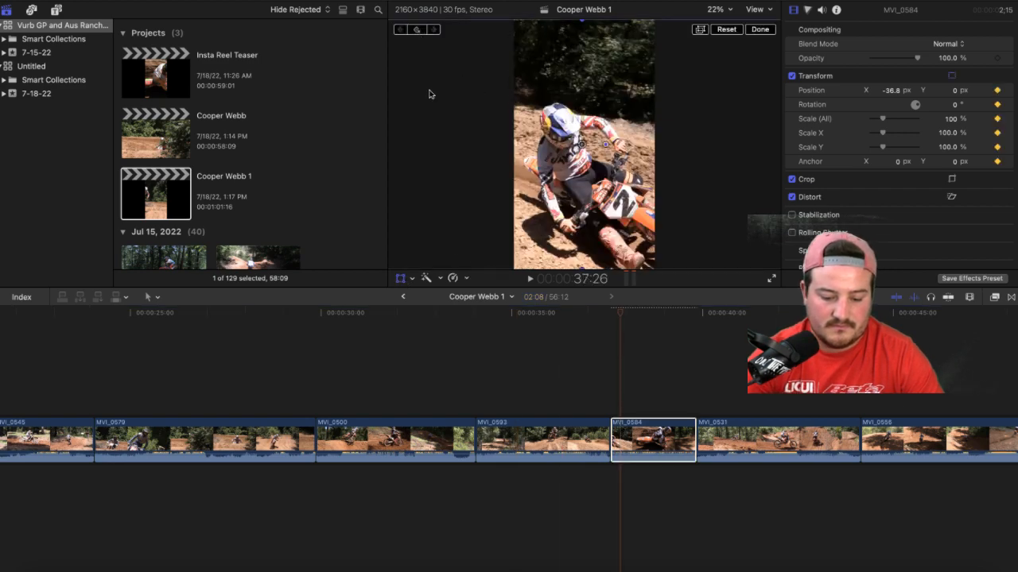
Step: Shift MVI_0584 horizontally at 38:03 to follow the rider, and set its Position X to about 1518 px at 38:07
{"action": "key", "text": "space"}
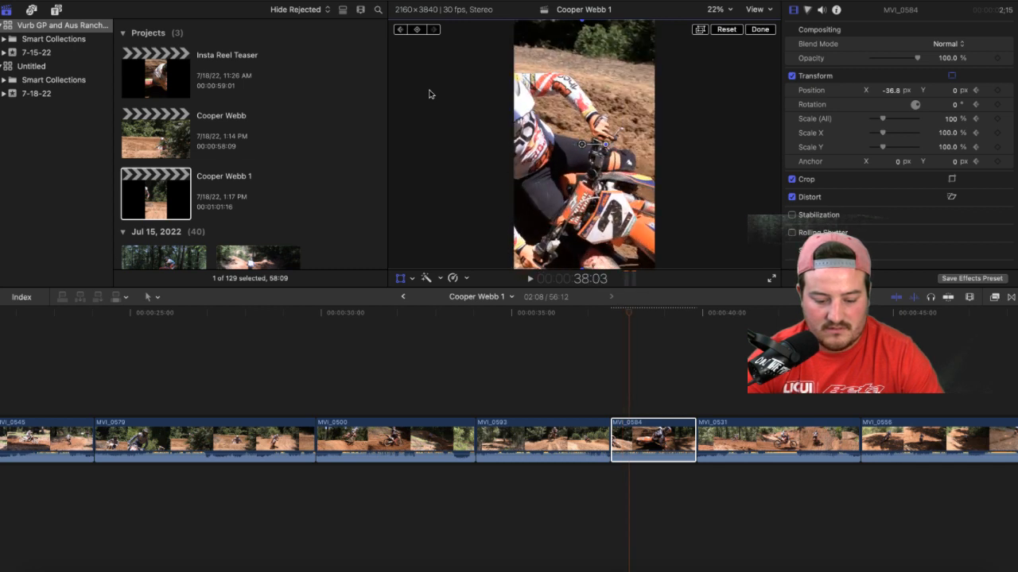
{"action": "left_click_drag", "start_coordinate": [563, 162], "coordinate": [664, 165]}
{"action": "key", "text": "Right"}
{"action": "key", "text": "Right"}
{"action": "key", "text": "Right"}
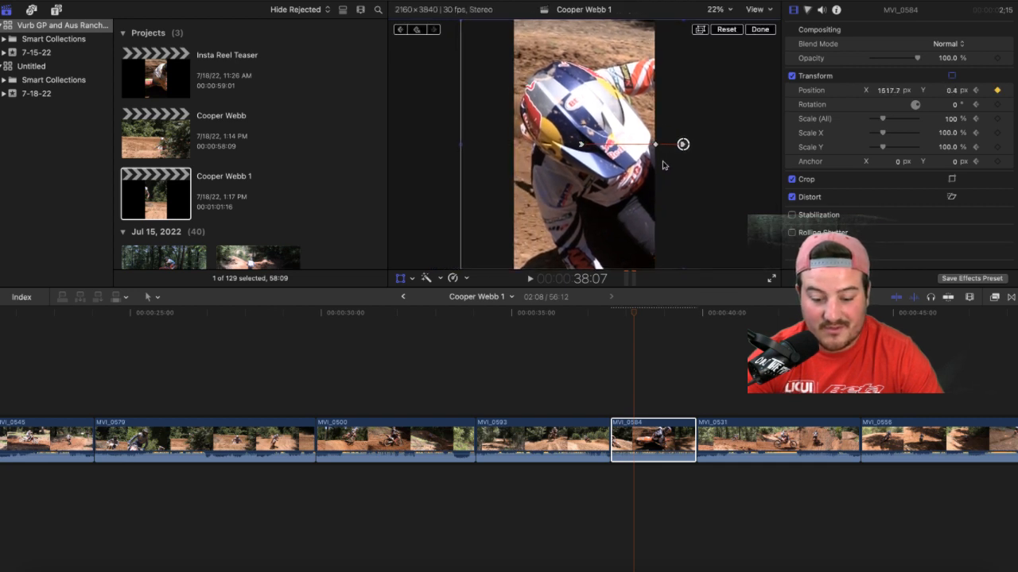
Step: Shift MVI_0584 back to about 139 px in Position X at 38:12, with Position Y at 0 px
{"action": "key", "text": "Right"}
{"action": "key", "text": "Right"}
{"action": "key", "text": "Right"}
{"action": "key", "text": "Right"}
{"action": "key", "text": "Right"}
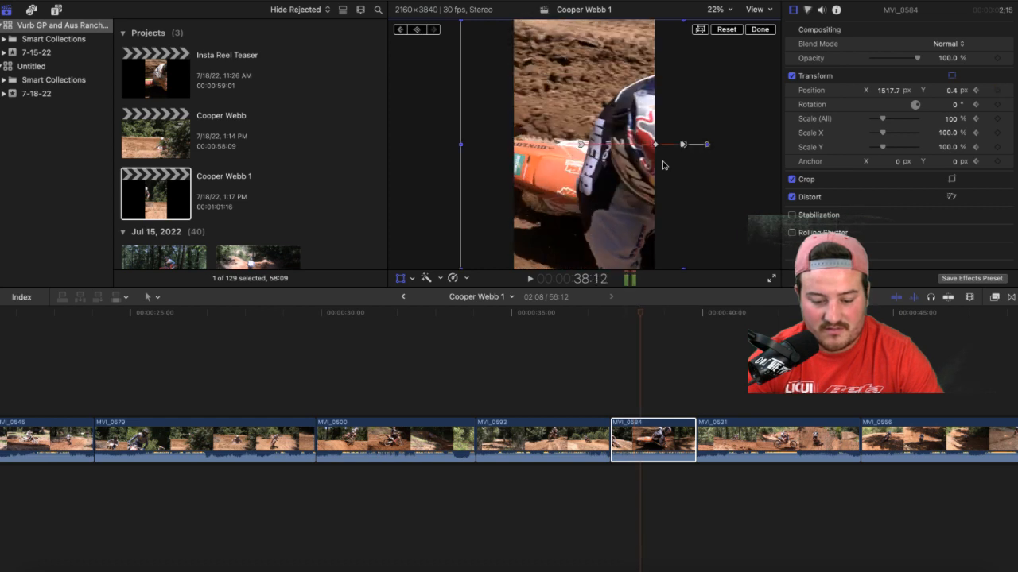
{"action": "left_click_drag", "start_coordinate": [621, 198], "coordinate": [531, 199]}
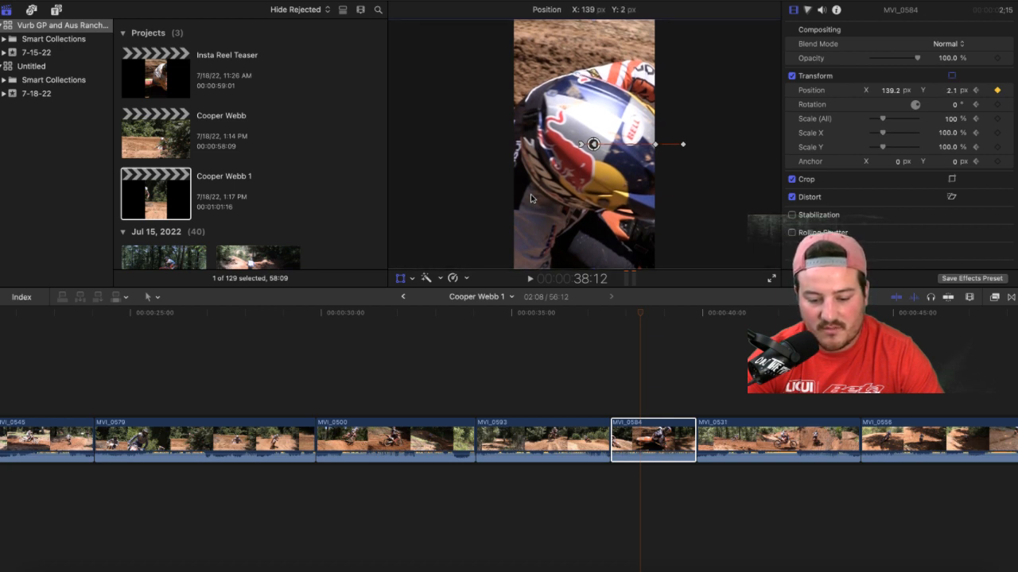
{"action": "left_click_drag", "start_coordinate": [531, 198], "coordinate": [531, 199]}
Step: Keyframe MVI_0584's Position X at about -782 px at 38:15 and about -1344 px at 38:19
{"action": "key", "text": "Right"}
{"action": "key", "text": "Right"}
{"action": "key", "text": "Right"}
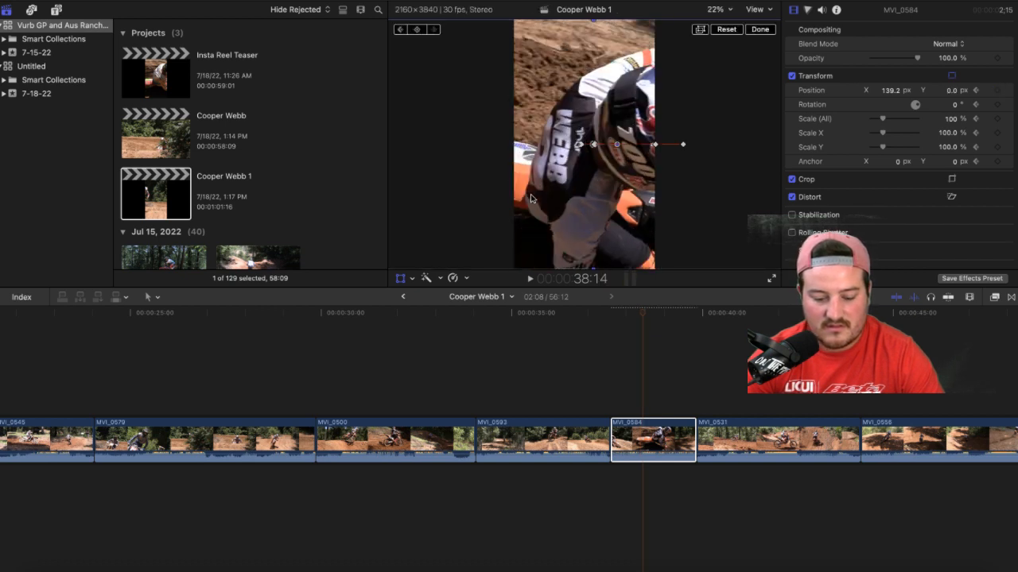
{"action": "left_click_drag", "start_coordinate": [613, 223], "coordinate": [554, 223]}
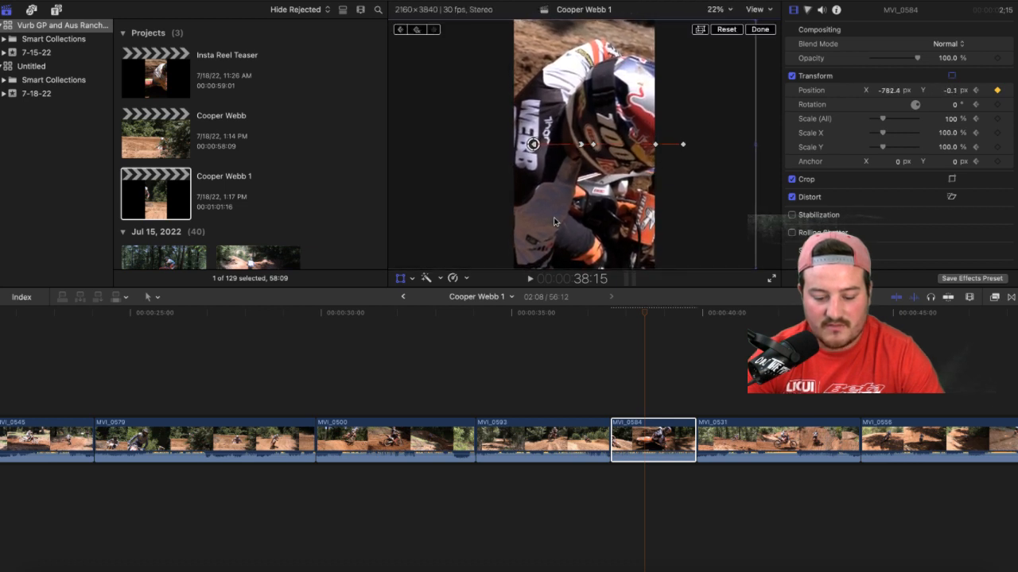
{"action": "key", "text": "Right"}
{"action": "key", "text": "Right"}
{"action": "key", "text": "Right"}
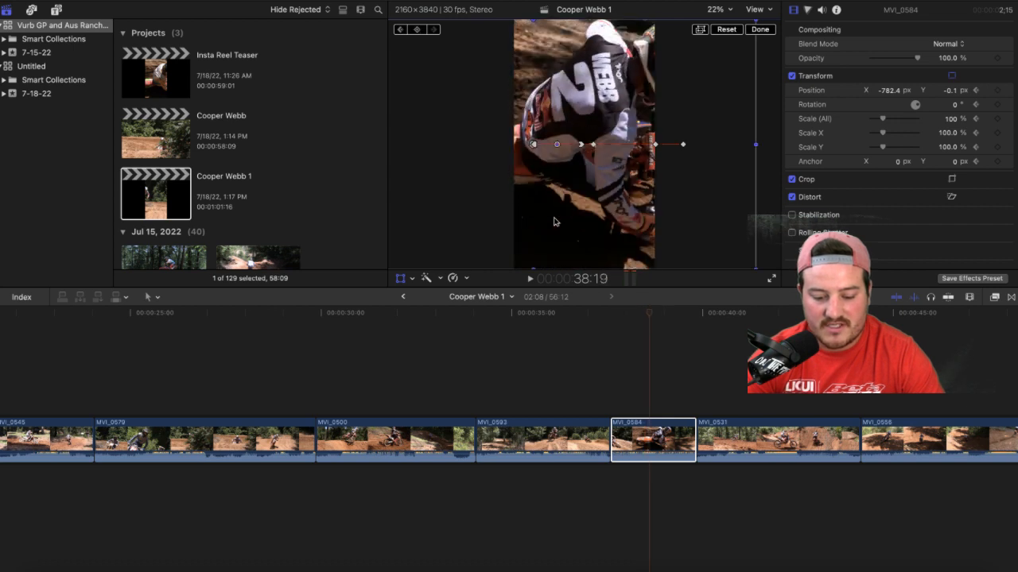
{"action": "left_click_drag", "start_coordinate": [610, 222], "coordinate": [584, 216]}
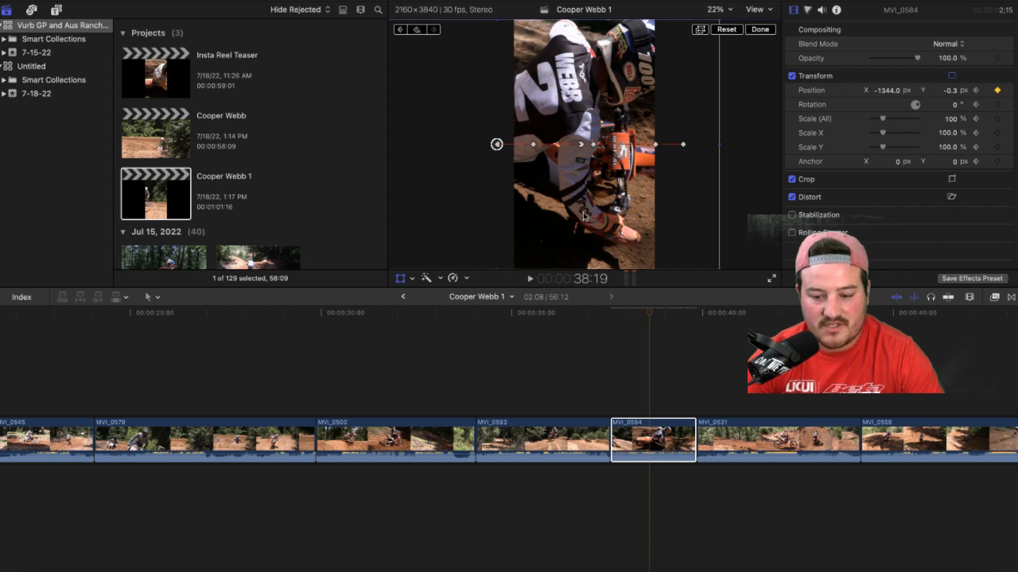
Step: Shift MVI_0584 back toward the rider after 38:23, reaching about -281 px in Position X at 39:00
{"action": "key", "text": "Right"}
{"action": "key", "text": "Right"}
{"action": "key", "text": "Right"}
{"action": "key", "text": "Right"}
{"action": "key", "text": "Right"}
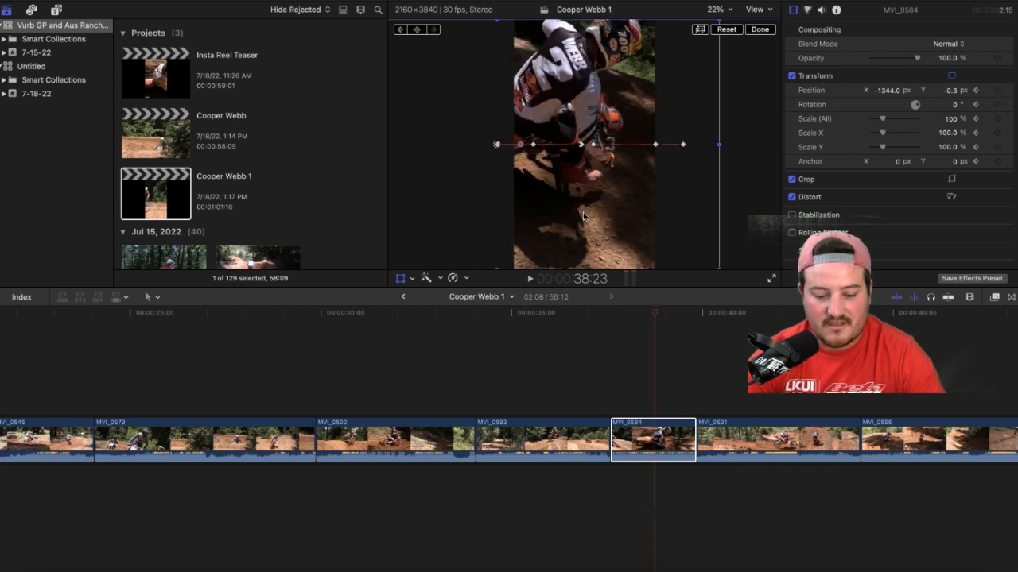
{"action": "key", "text": "Right"}
{"action": "key", "text": "Right"}
{"action": "key", "text": "Right"}
{"action": "left_click_drag", "start_coordinate": [585, 220], "coordinate": [653, 214]}
{"action": "key", "text": "Right"}
{"action": "key", "text": "Right"}
{"action": "key", "text": "Right"}
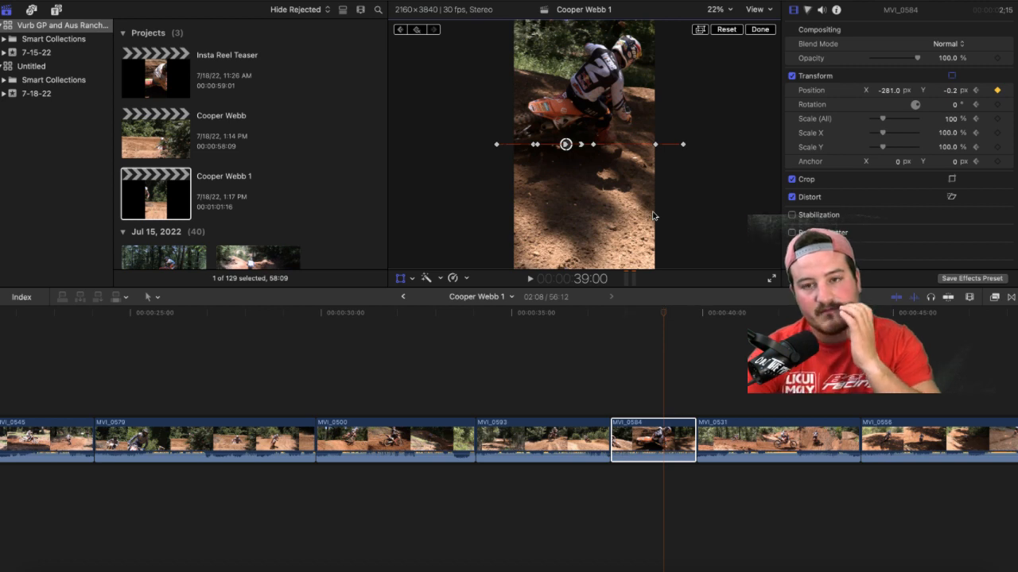
Step: Shift MVI_0584 to about -1089 px in Position X at 39:24, and finish transforming the clip at its end
{"action": "key", "text": "Right"}
{"action": "key", "text": "Right"}
{"action": "key", "text": "Right"}
{"action": "key", "text": "Right"}
{"action": "key", "text": "Right"}
{"action": "key", "text": "Right"}
{"action": "key", "text": "Right"}
{"action": "key", "text": "Right"}
{"action": "key", "text": "Right"}
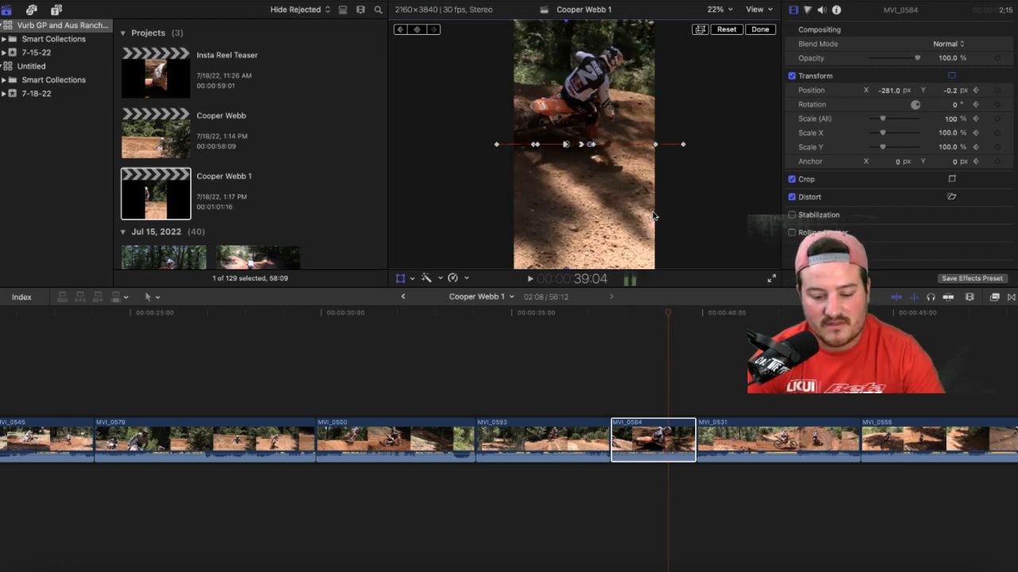
{"action": "key", "text": "Right"}
{"action": "key", "text": "Right"}
{"action": "key", "text": "Right"}
{"action": "key", "text": "Right"}
{"action": "key", "text": "Right"}
{"action": "key", "text": "Right"}
{"action": "key", "text": "Right"}
{"action": "key", "text": "Right"}
{"action": "key", "text": "Right"}
{"action": "key", "text": "Right"}
{"action": "key", "text": "Right"}
{"action": "key", "text": "Right"}
{"action": "key", "text": "Right"}
{"action": "left_click_drag", "start_coordinate": [617, 214], "coordinate": [562, 215]}
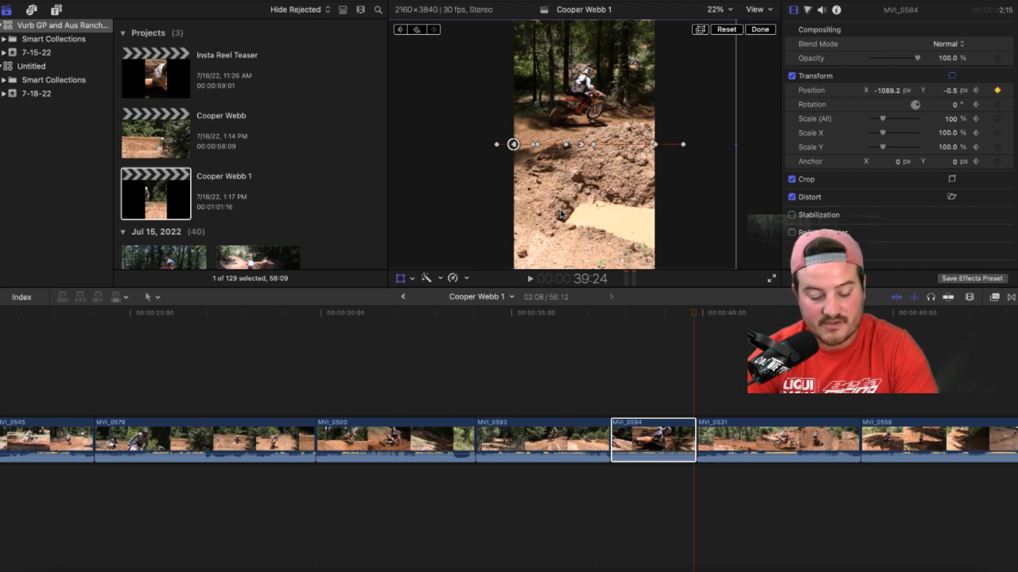
{"action": "key", "text": "Right"}
{"action": "key", "text": "Right"}
{"action": "key", "text": "Right"}
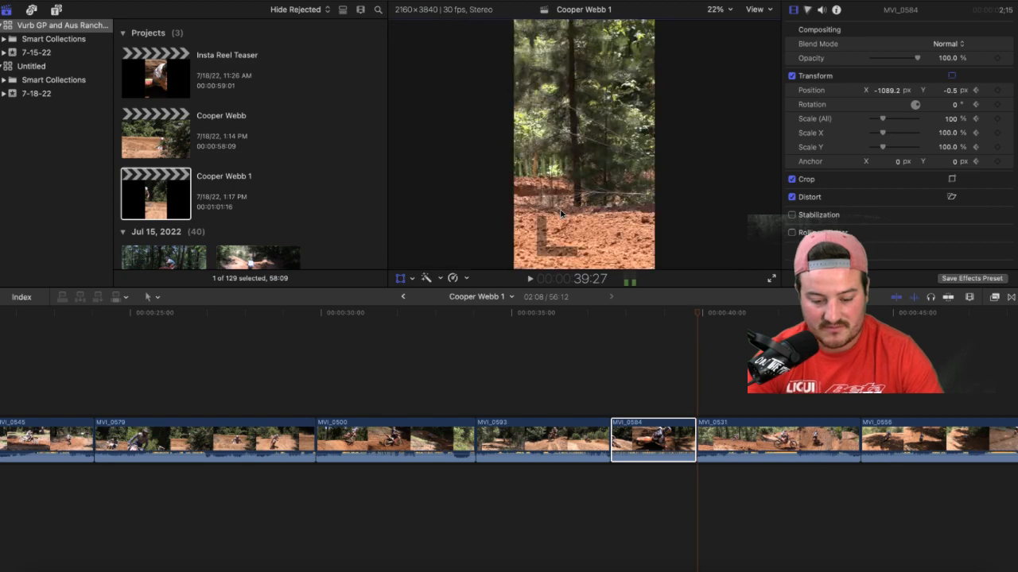
{"action": "key", "text": "Left"}
{"action": "key", "text": "Left"}
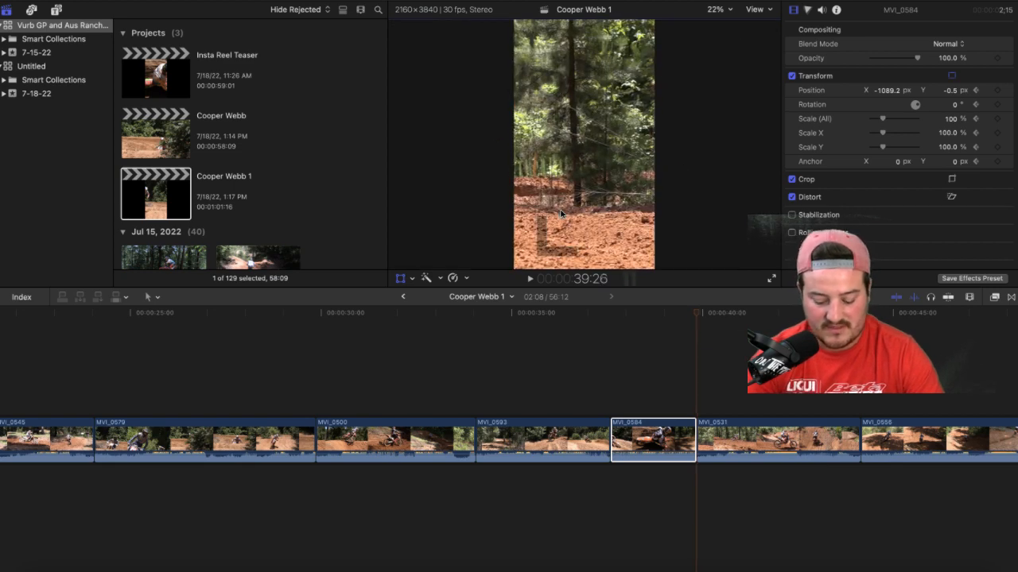
{"action": "left_click", "coordinate": [760, 29]}
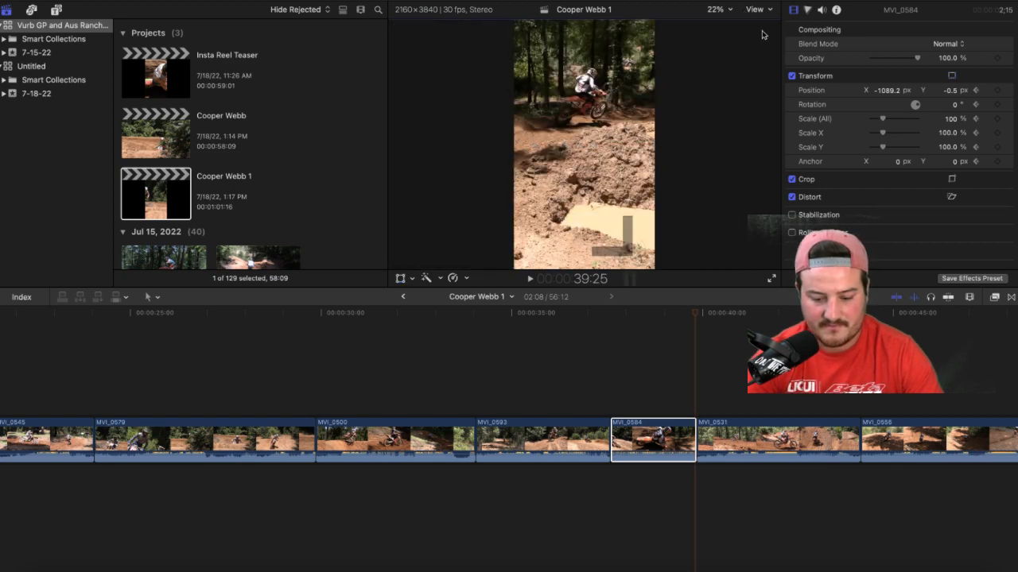
Step: Play back MVI_0584 and MVI_0531 to check how well the rider stays in frame
{"action": "key", "text": "space"}
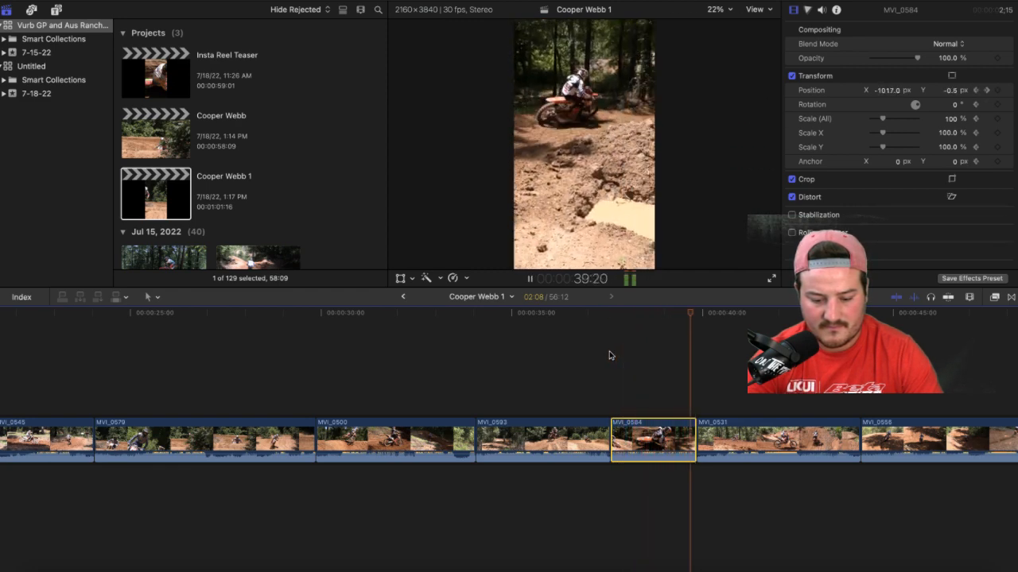
{"action": "key", "text": "space"}
{"action": "key", "text": "space"}
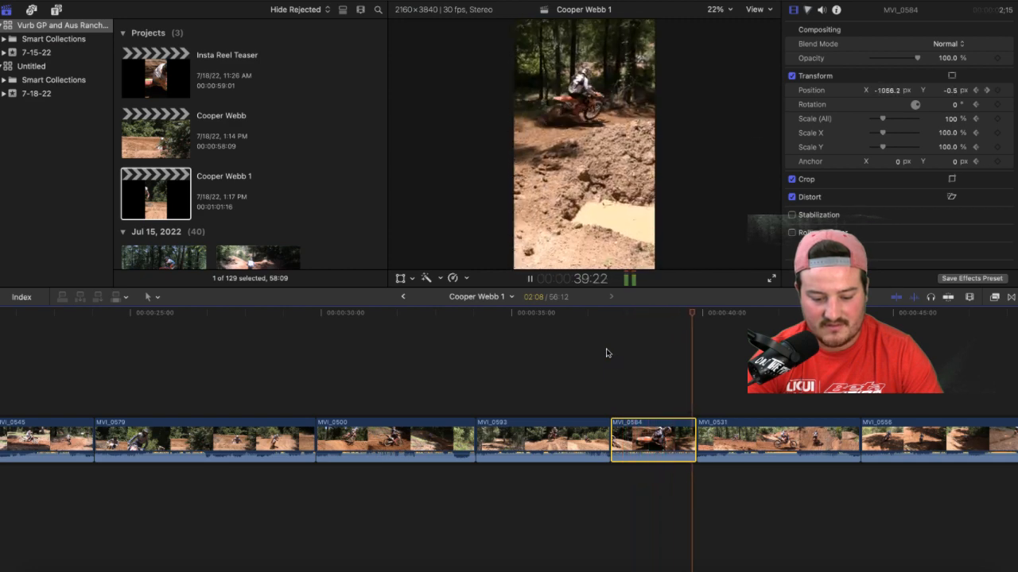
{"action": "key", "text": "space"}
{"action": "key", "text": "space"}
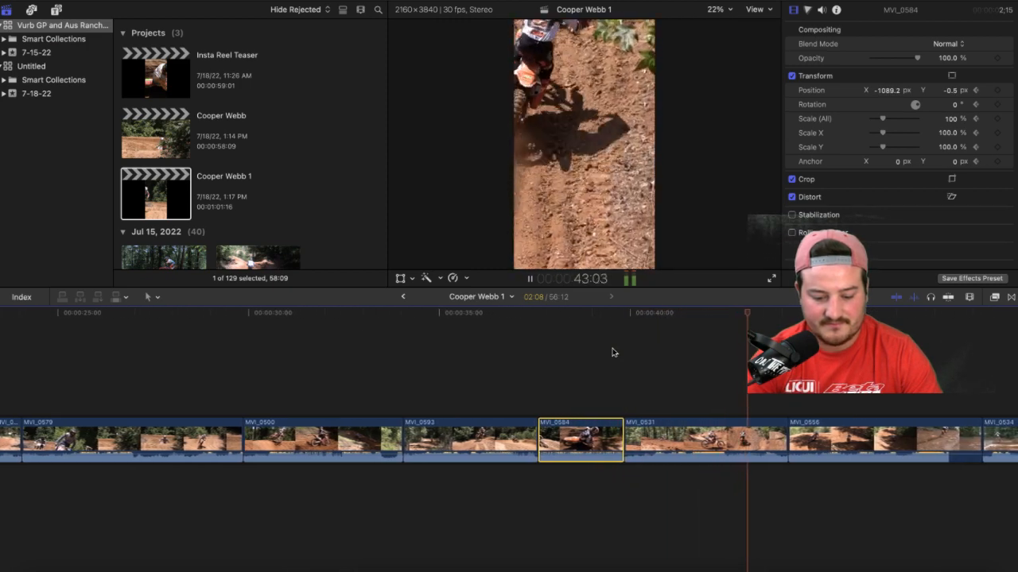
{"action": "key", "text": "space"}
{"action": "scroll", "coordinate": [612, 352], "scroll_direction": "right", "scroll_amount": 8}
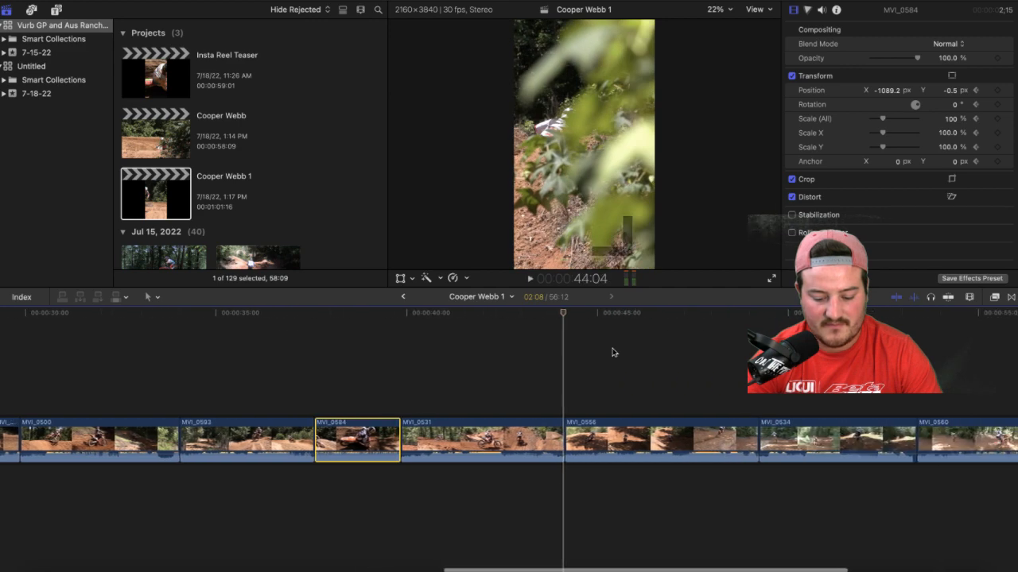
{"action": "scroll", "coordinate": [612, 352], "scroll_direction": "left", "scroll_amount": 3}
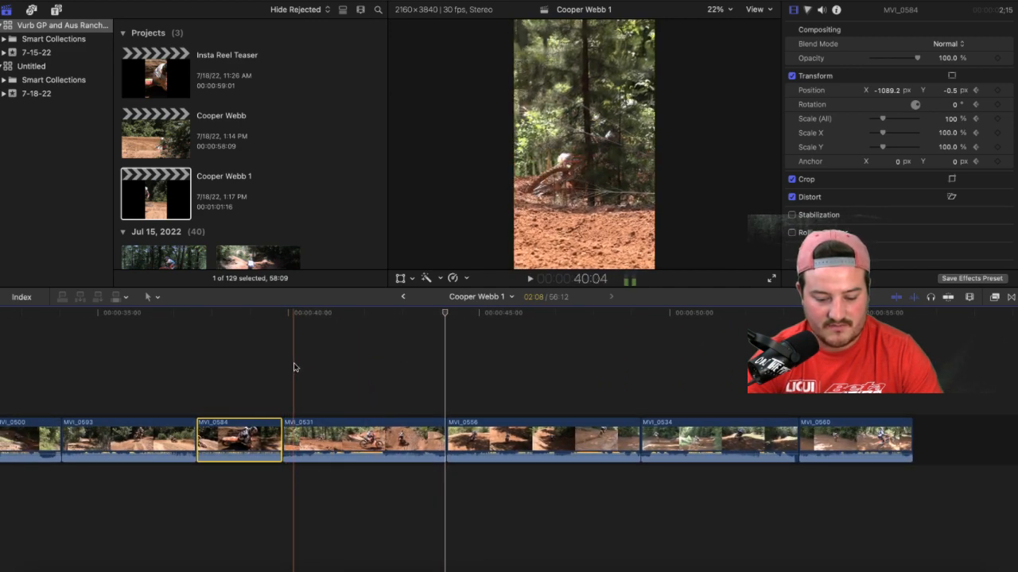
Step: Add transform keyframes to MVI_0531 at 40:04, and advance to 40:18
{"action": "left_click", "coordinate": [293, 374]}
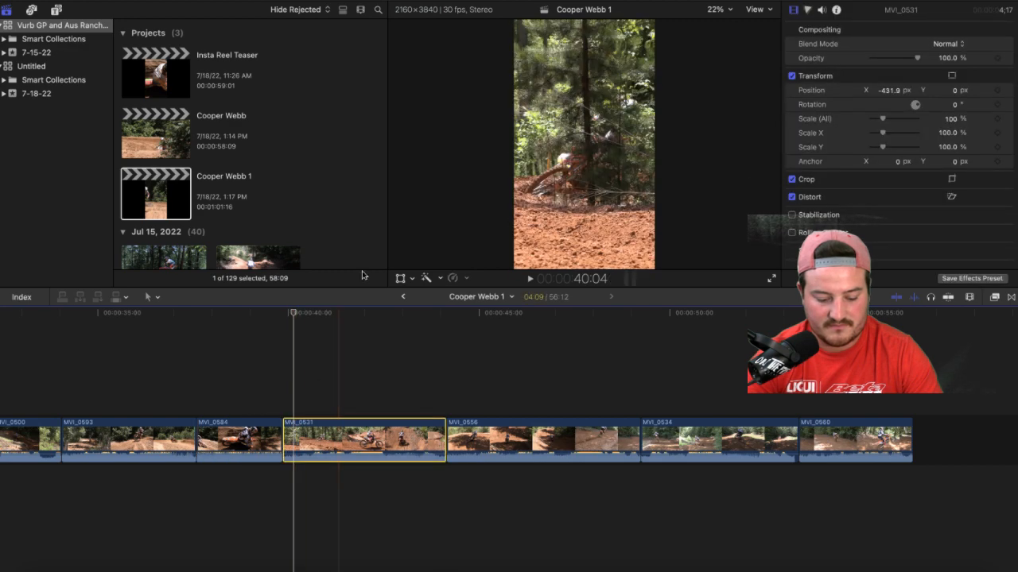
{"action": "left_click", "coordinate": [402, 280]}
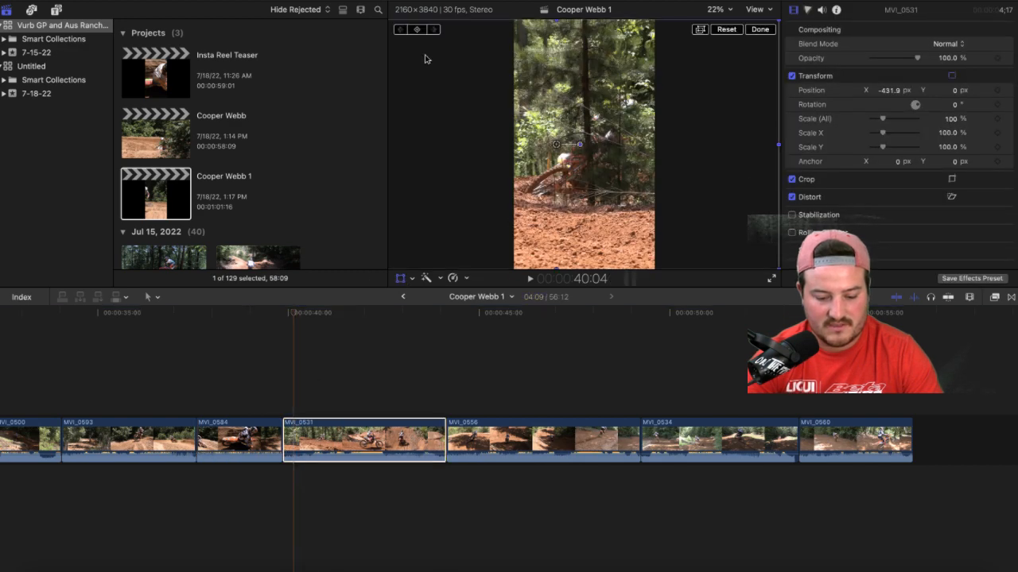
{"action": "left_click", "coordinate": [418, 32]}
{"action": "key", "text": "space"}
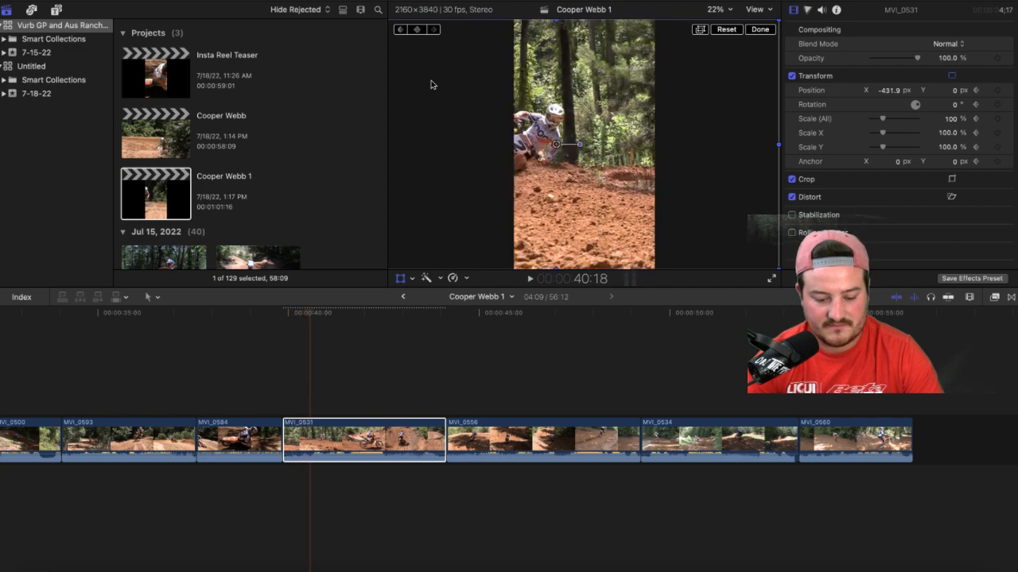
Step: Shift MVI_0531 to about 626 px in Position X at 40:18, and to about -207 px at 40:28
{"action": "left_click_drag", "start_coordinate": [549, 187], "coordinate": [617, 186]}
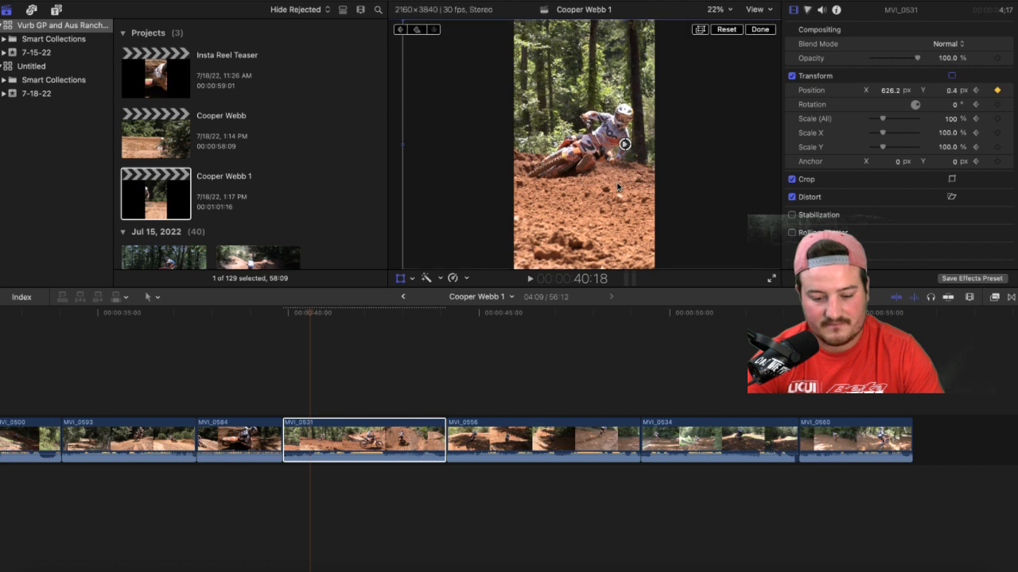
{"action": "key", "text": "Right"}
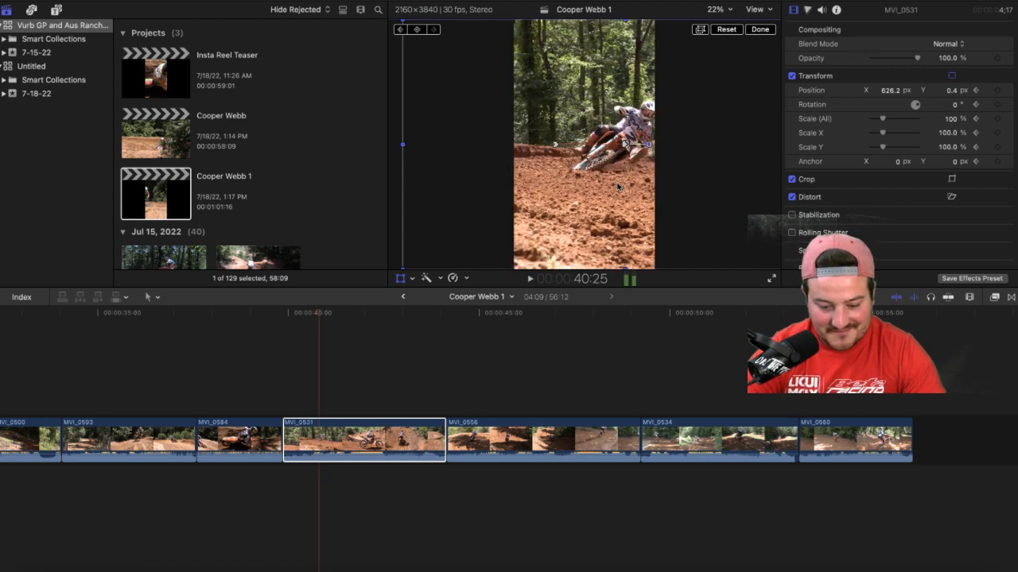
{"action": "left_click_drag", "start_coordinate": [631, 186], "coordinate": [578, 187]}
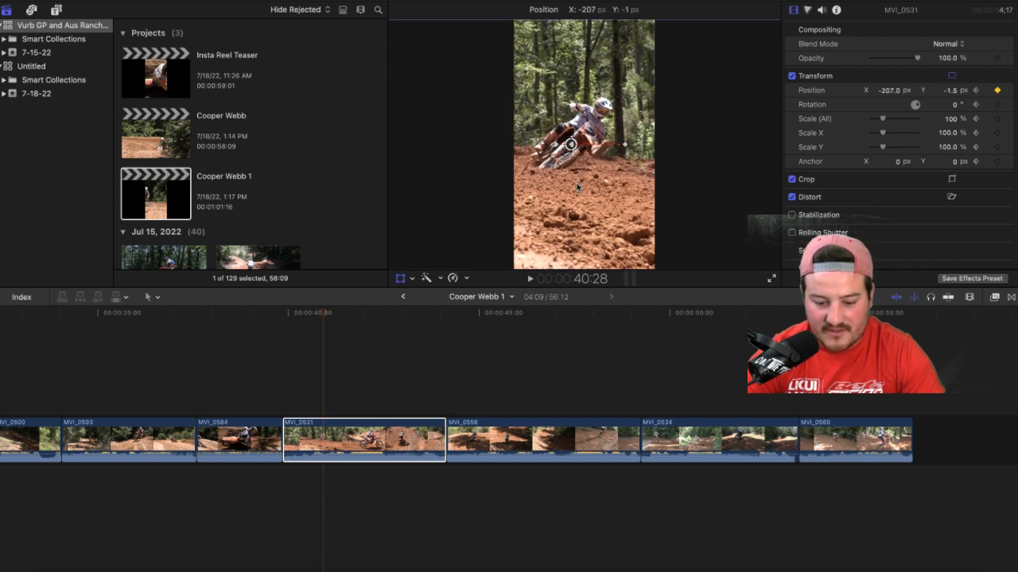
{"action": "left_click_drag", "start_coordinate": [577, 187], "coordinate": [577, 187]}
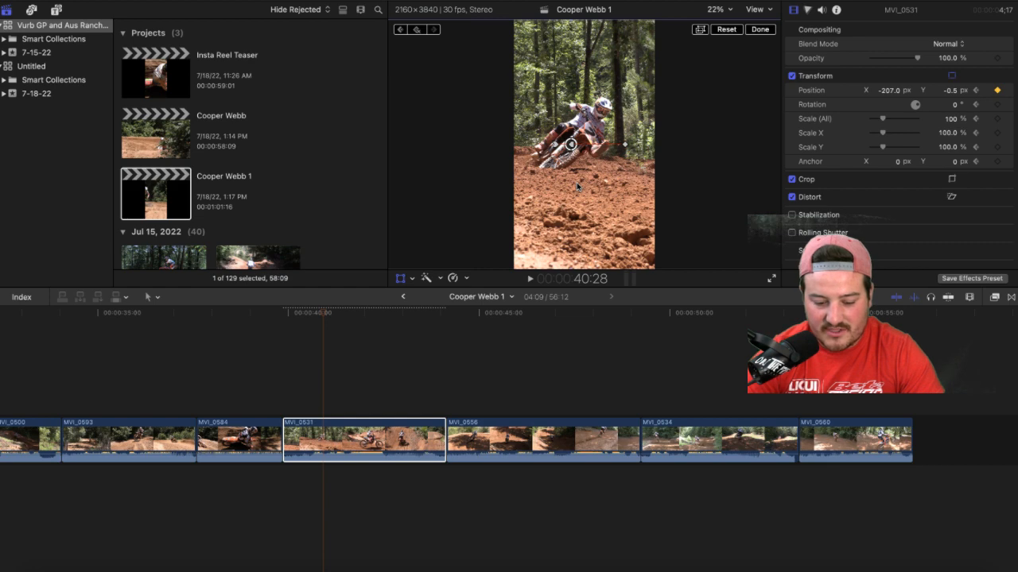
Step: Advance MVI_0531 to 41:26 and shift it to about -826 px in Position X
{"action": "key", "text": "space"}
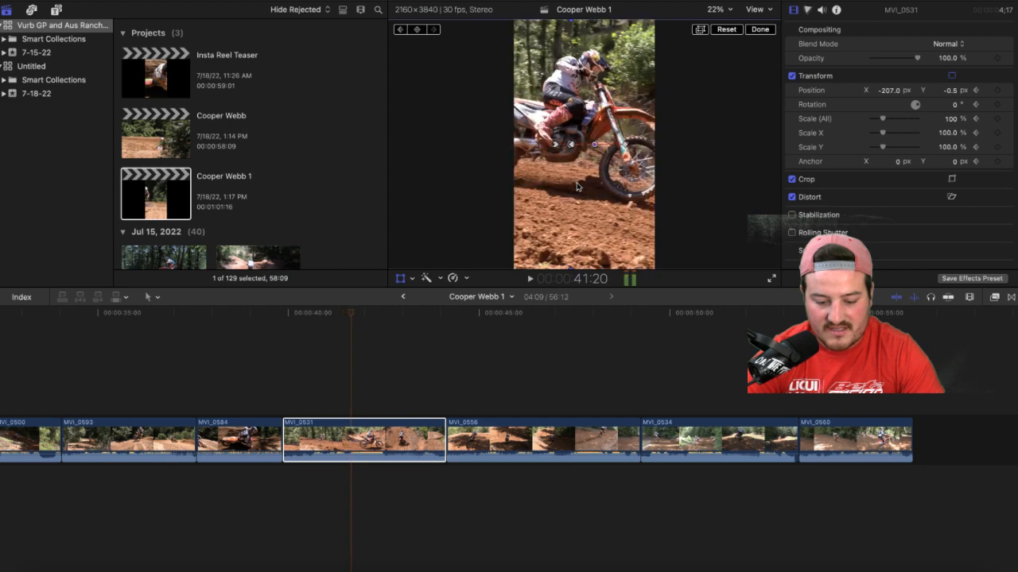
{"action": "key", "text": "space"}
{"action": "left_click_drag", "start_coordinate": [577, 187], "coordinate": [536, 187]}
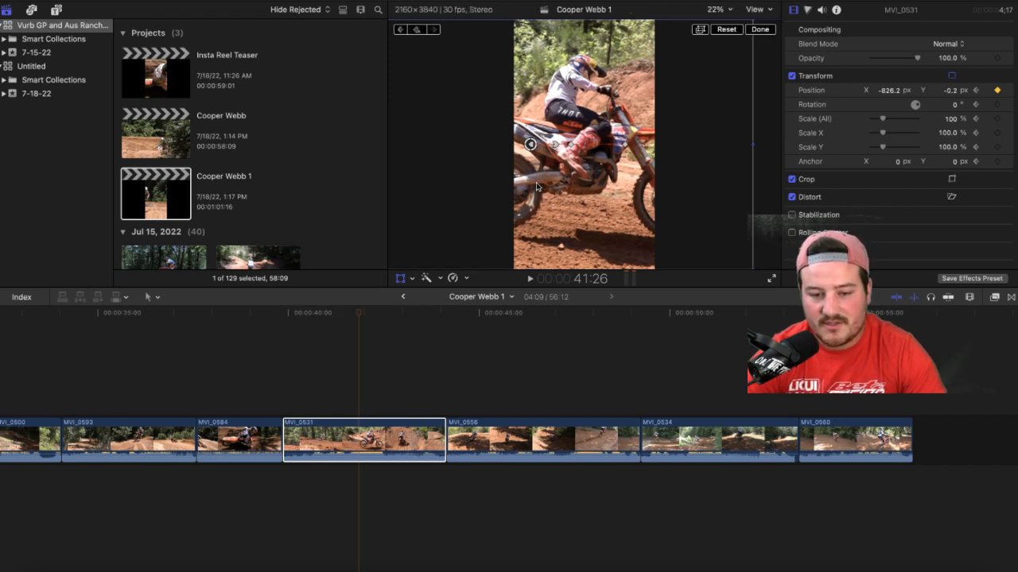
Step: Shift MVI_0531 to about -1660 px in Position X at 42:02, and to about 535 px at 42:17
{"action": "key", "text": "Right"}
{"action": "key", "text": "Right"}
{"action": "key", "text": "Right"}
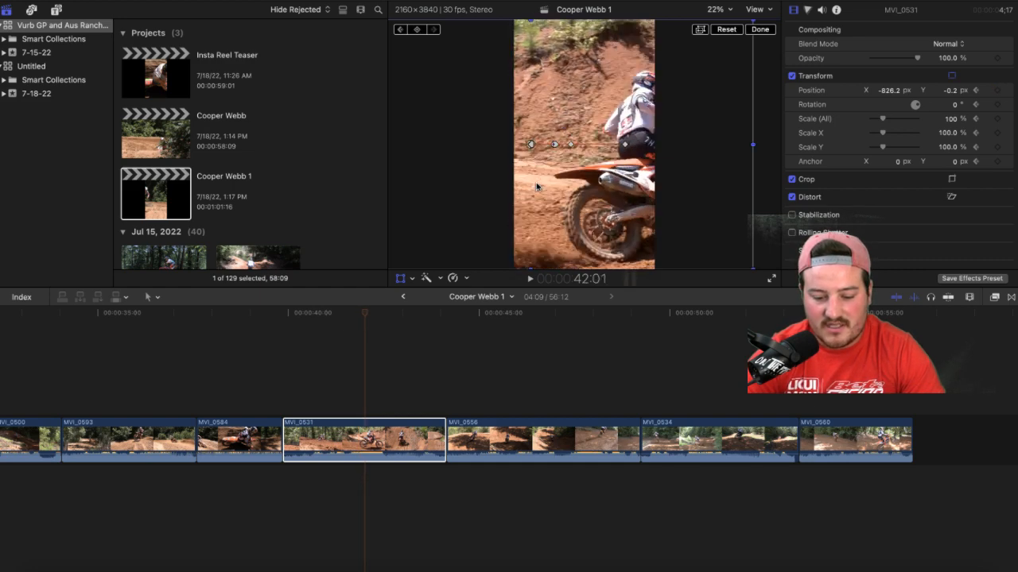
{"action": "left_click_drag", "start_coordinate": [537, 186], "coordinate": [481, 186]}
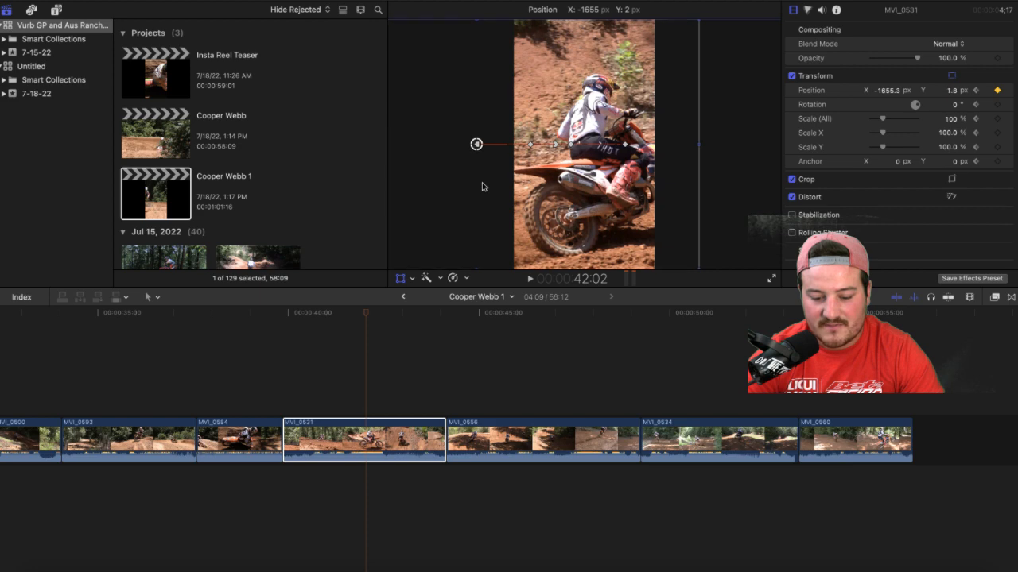
{"action": "left_click_drag", "start_coordinate": [482, 187], "coordinate": [481, 187]}
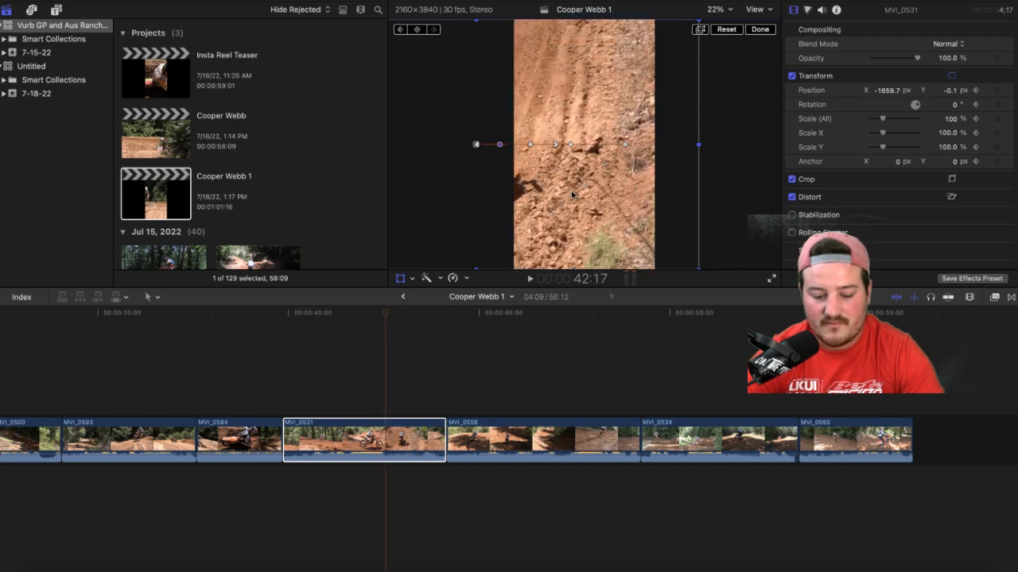
{"action": "left_click_drag", "start_coordinate": [571, 195], "coordinate": [714, 194]}
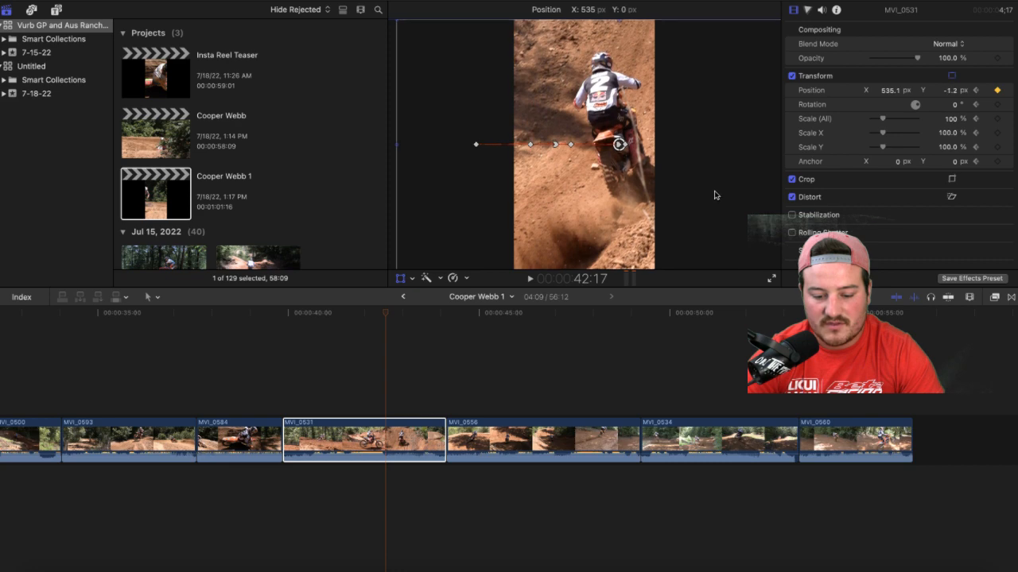
Step: Step MVI_0531 forward to around 43:11, and shift it to about -258 px in Position X to recentre the rider
{"action": "key", "text": "Right"}
{"action": "key", "text": "Right"}
{"action": "key", "text": "Right"}
{"action": "key", "text": "Right"}
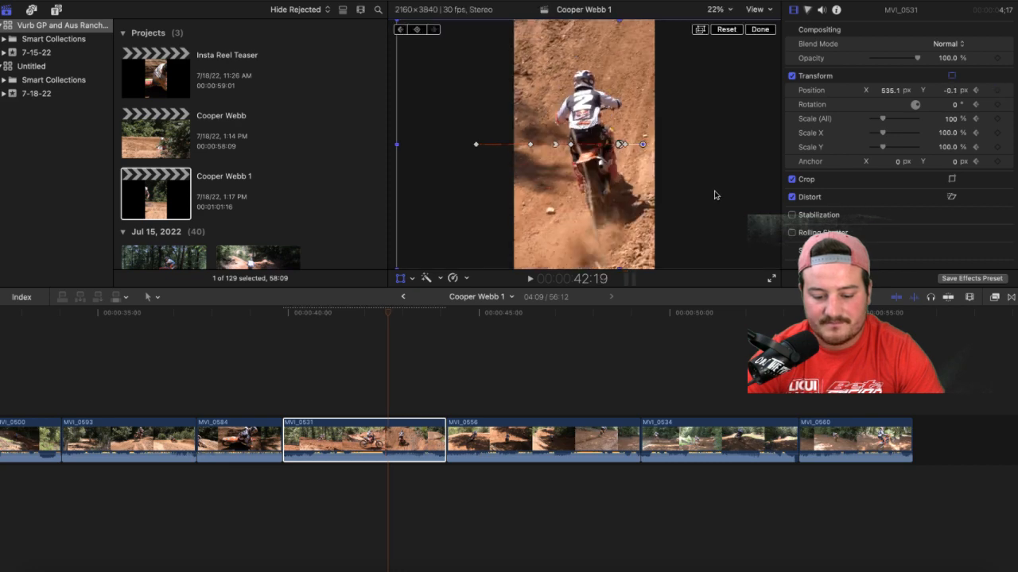
{"action": "key", "text": "Right"}
{"action": "key", "text": "Right"}
{"action": "key", "text": "Right"}
{"action": "key", "text": "Right"}
{"action": "key", "text": "Right"}
{"action": "key", "text": "Right"}
{"action": "key", "text": "Right"}
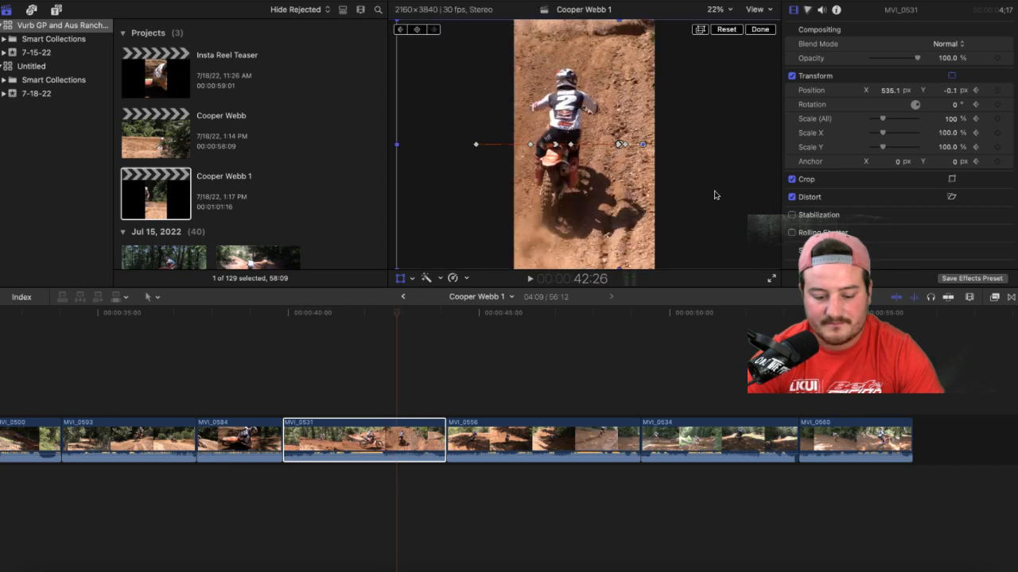
{"action": "key", "text": "Right"}
{"action": "key", "text": "Right"}
{"action": "key", "text": "Right"}
{"action": "key", "text": "Right"}
{"action": "key", "text": "Right"}
{"action": "key", "text": "Right"}
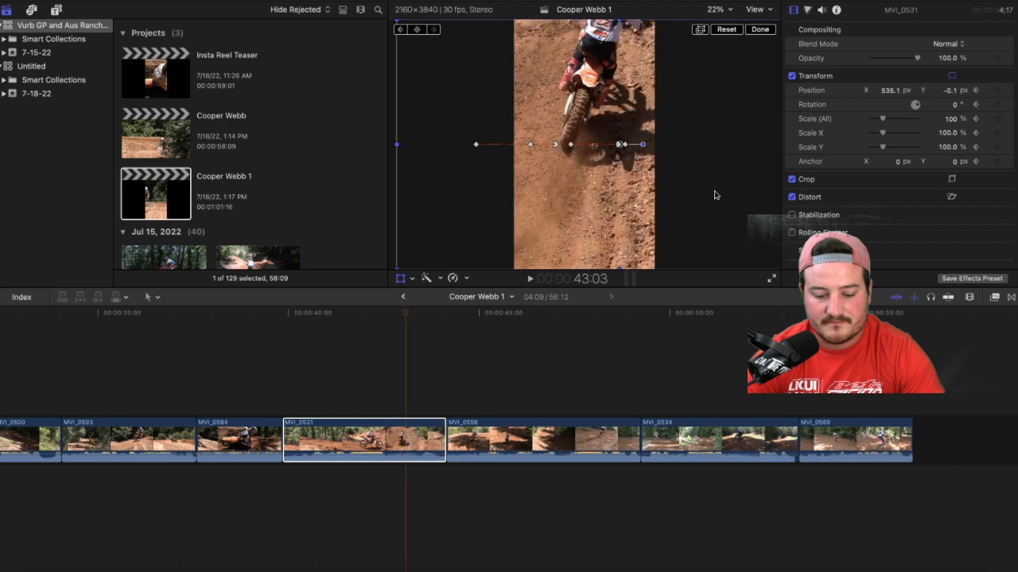
{"action": "key", "text": "Right"}
{"action": "key", "text": "Right"}
{"action": "key", "text": "Right"}
{"action": "key", "text": "Right"}
{"action": "key", "text": "Right"}
{"action": "key", "text": "Right"}
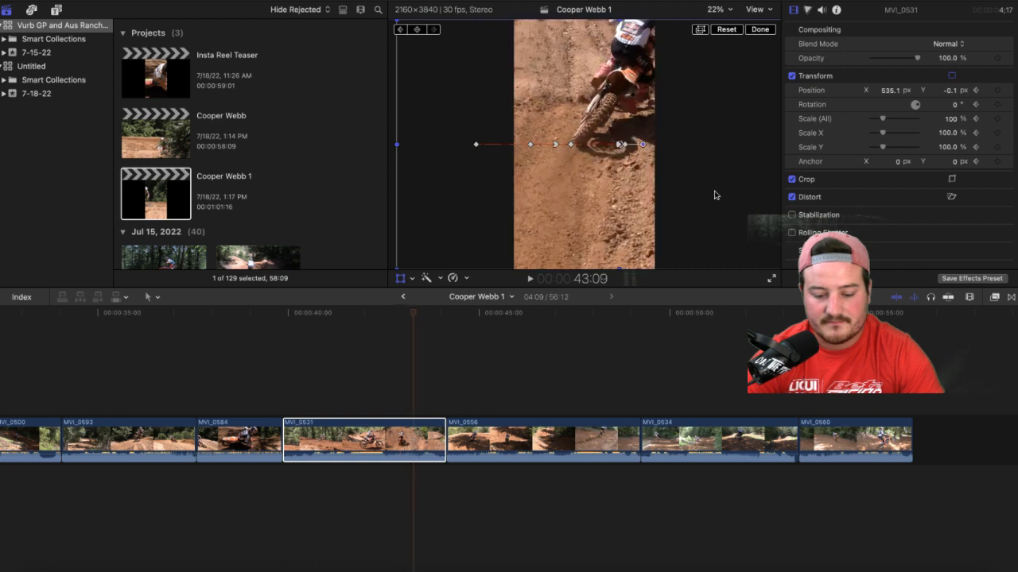
{"action": "key", "text": "Right"}
{"action": "key", "text": "Right"}
{"action": "key", "text": "Right"}
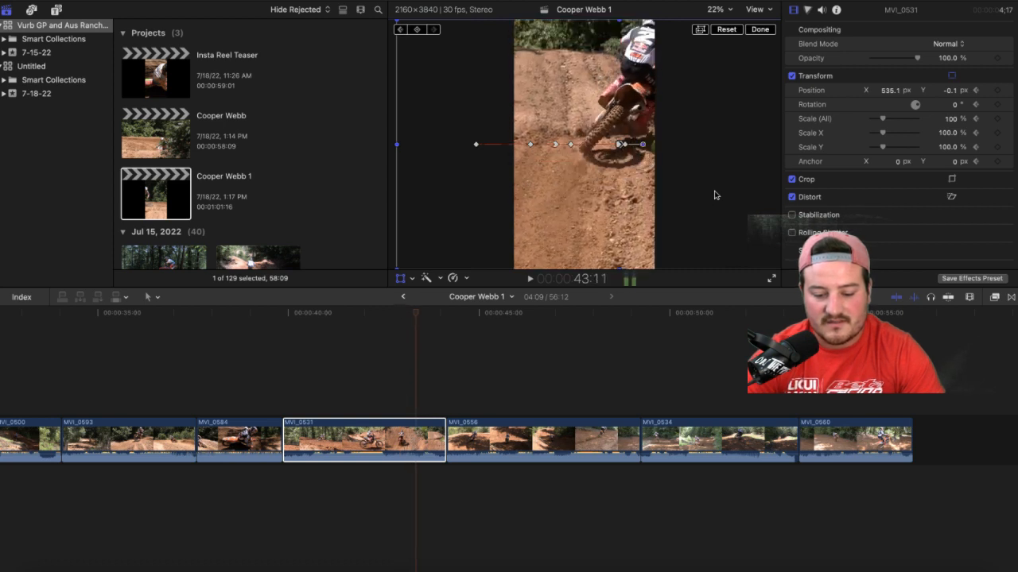
{"action": "left_click_drag", "start_coordinate": [632, 201], "coordinate": [579, 192]}
Step: Check the rider's framing frame by frame to the end of MVI_0531, and finish transforming the clip
{"action": "key", "text": "Right"}
{"action": "key", "text": "Right"}
{"action": "key", "text": "Right"}
{"action": "key", "text": "Right"}
{"action": "key", "text": "Right"}
{"action": "key", "text": "Right"}
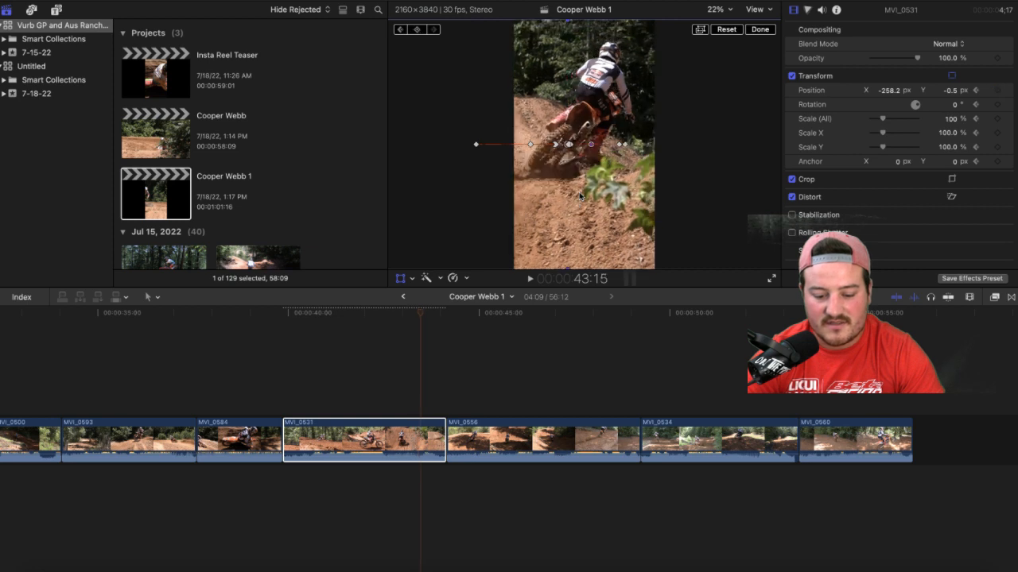
{"action": "key", "text": "Right"}
{"action": "key", "text": "Right"}
{"action": "key", "text": "Right"}
{"action": "key", "text": "Right"}
{"action": "key", "text": "Right"}
{"action": "key", "text": "Right"}
{"action": "key", "text": "Right"}
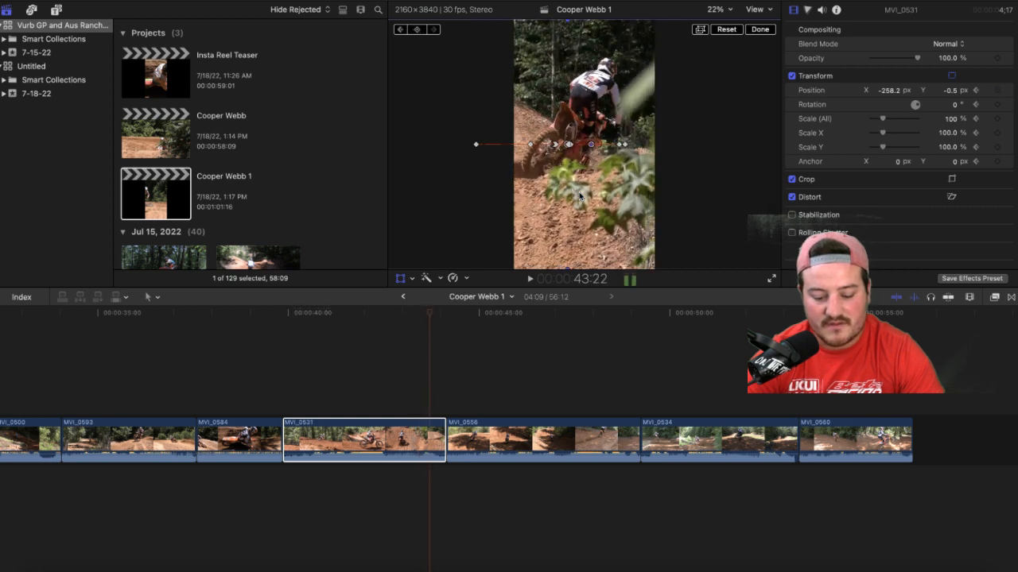
{"action": "key", "text": "Right"}
{"action": "key", "text": "Right"}
{"action": "key", "text": "Right"}
{"action": "key", "text": "Right"}
{"action": "key", "text": "Right"}
{"action": "key", "text": "Right"}
{"action": "key", "text": "Right"}
{"action": "key", "text": "Right"}
{"action": "key", "text": "Right"}
{"action": "key", "text": "Right"}
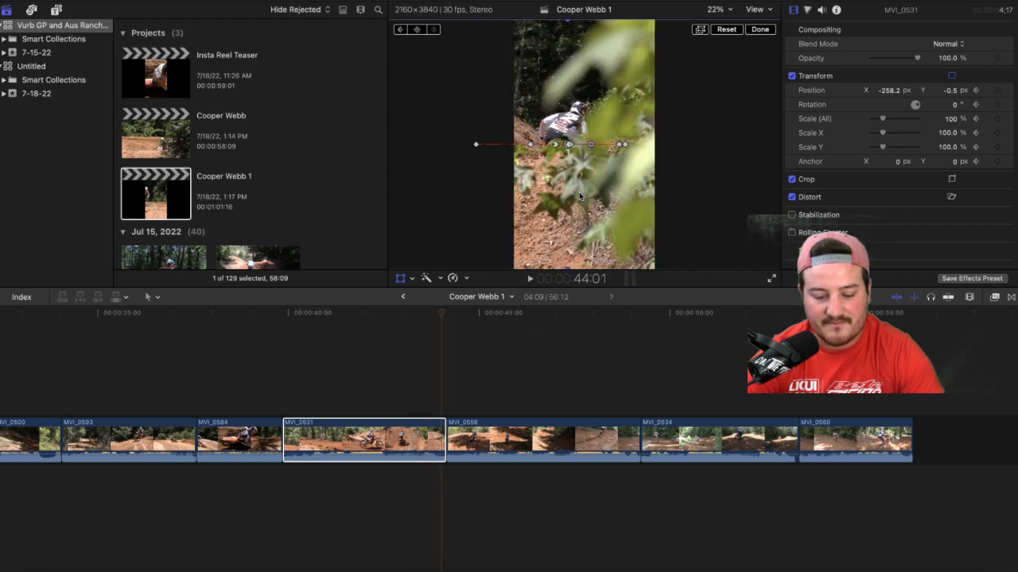
{"action": "key", "text": "Left"}
{"action": "key", "text": "Left"}
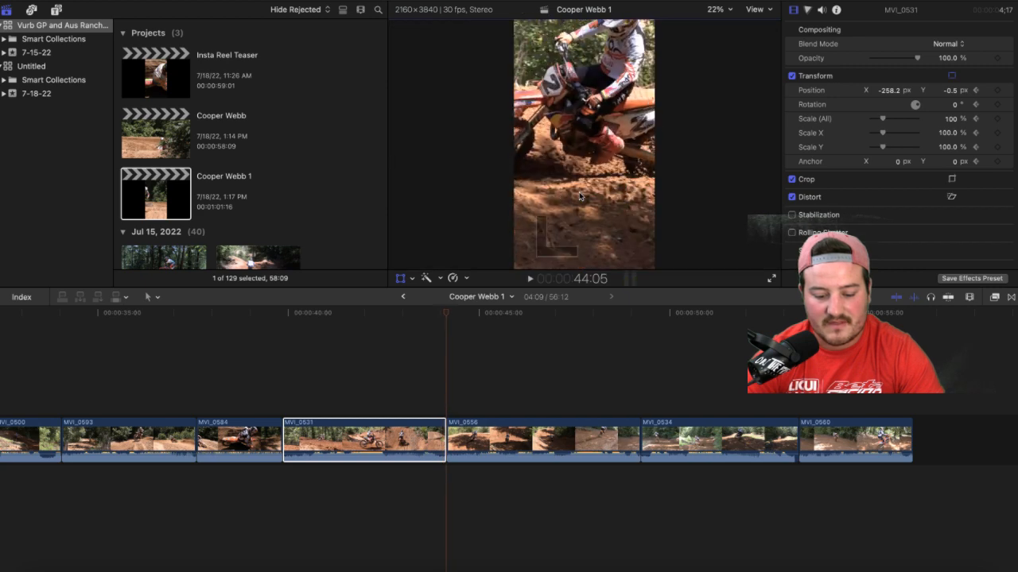
{"action": "key", "text": "shift+t"}
{"action": "left_click", "coordinate": [761, 32]}
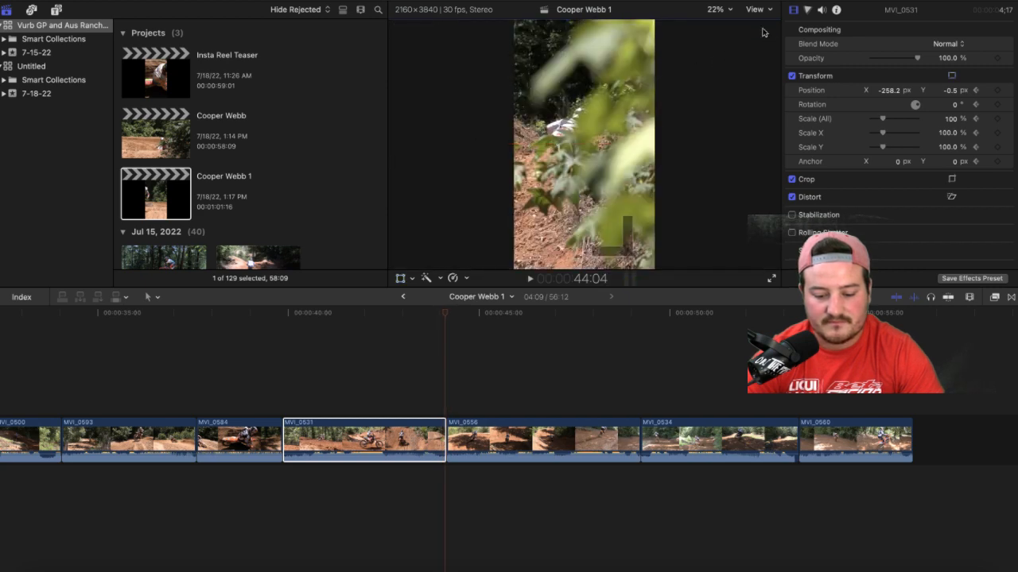
Step: Play back the timeline through MVI_0556 and MVI_0534 to check where the rider leaves the frame
{"action": "key", "text": "space"}
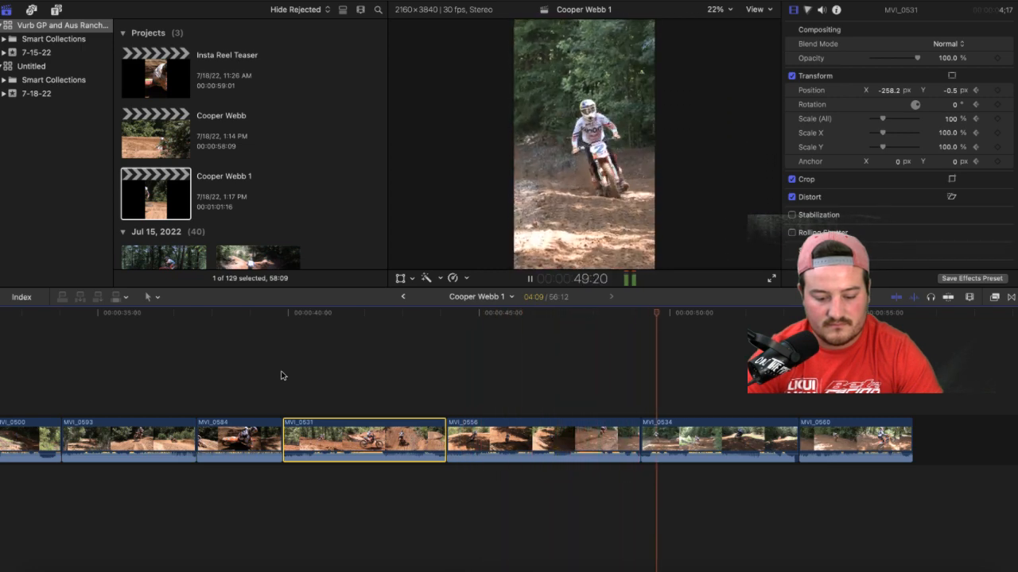
{"action": "key", "text": "space"}
{"action": "scroll", "coordinate": [280, 375], "scroll_direction": "right", "scroll_amount": 5}
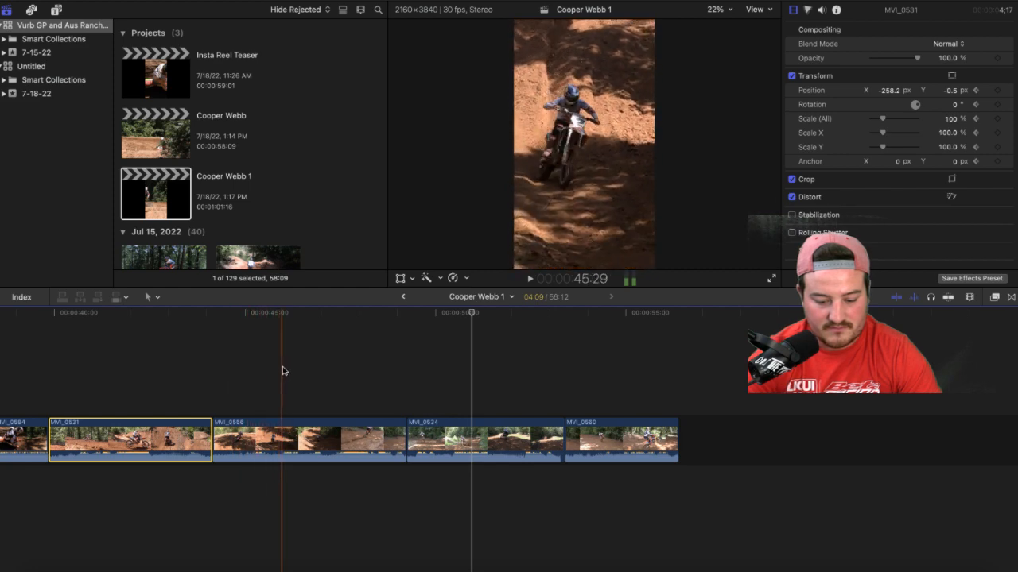
{"action": "key", "text": "space"}
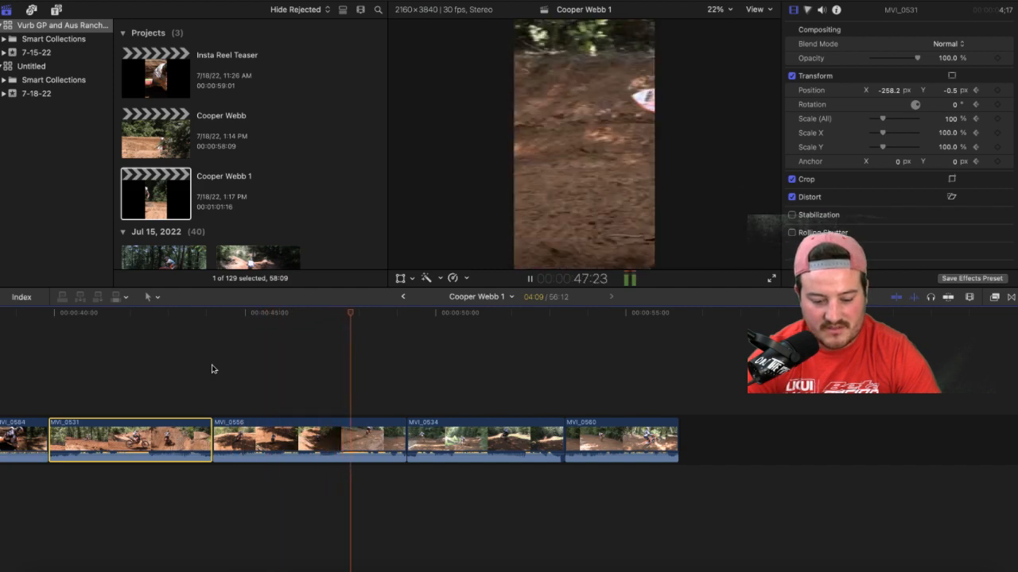
{"action": "key", "text": "space"}
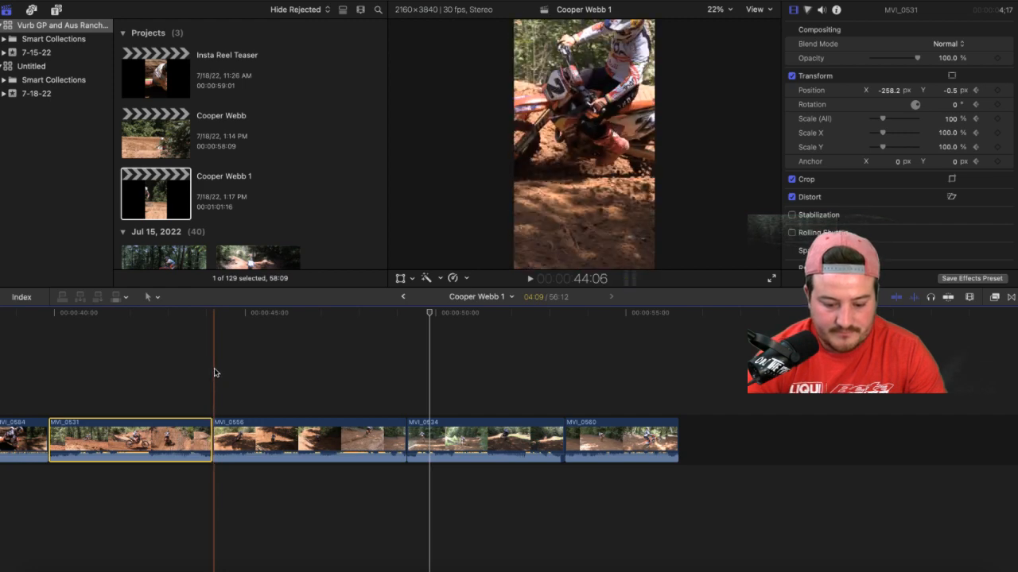
Step: Start transforming MVI_0556 at 44:06 and add transform keyframes there
{"action": "left_click", "coordinate": [215, 376]}
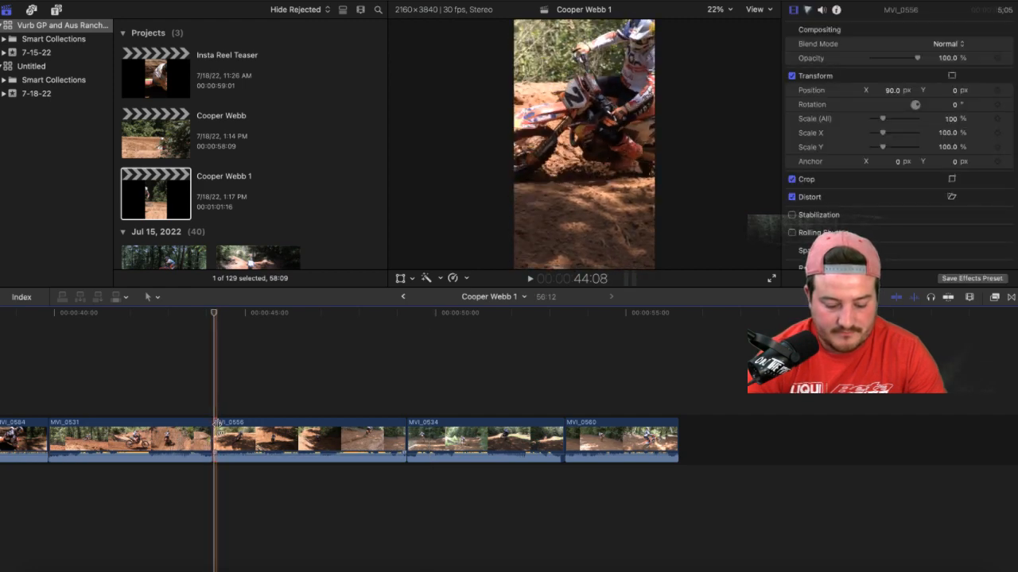
{"action": "left_click", "coordinate": [219, 430]}
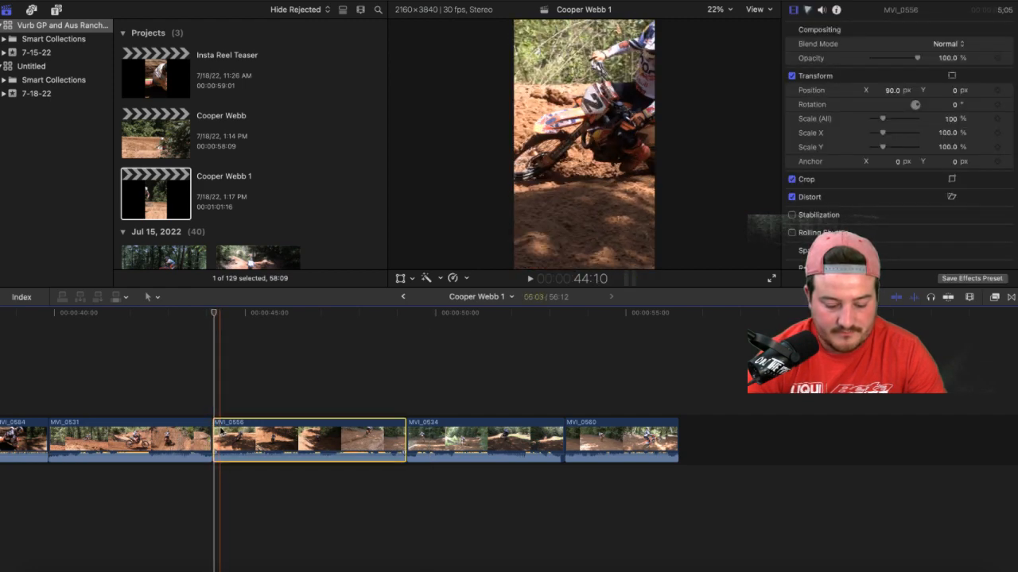
{"action": "left_click", "coordinate": [400, 278]}
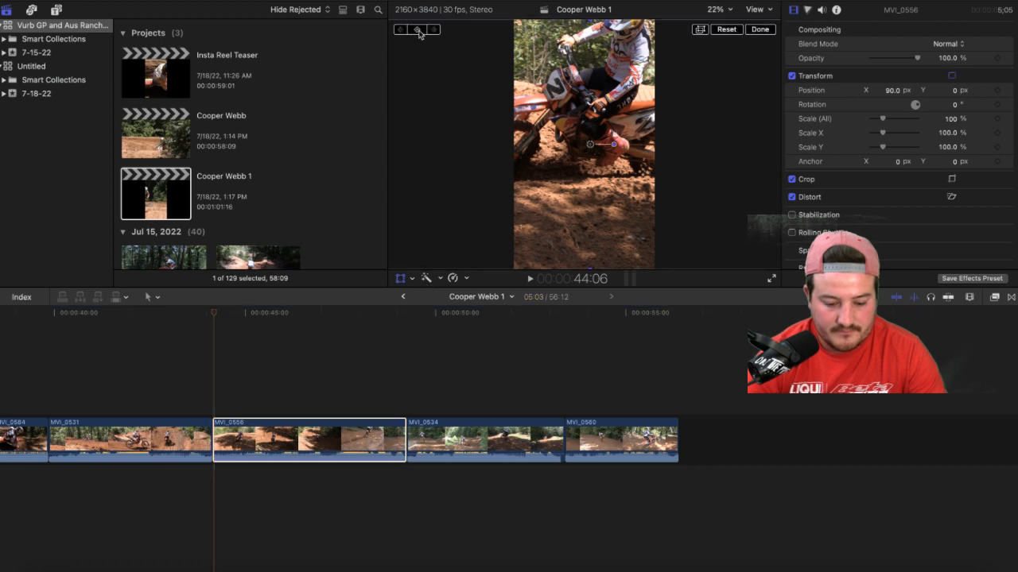
Step: Advance MVI_0556 to 44:19 and shift it to about -618 px in Position X, keeping Position Y near 0
{"action": "key", "text": "Right"}
{"action": "key", "text": "Right"}
{"action": "key", "text": "Right"}
{"action": "key", "text": "Right"}
{"action": "key", "text": "Right"}
{"action": "key", "text": "Right"}
{"action": "key", "text": "Right"}
{"action": "key", "text": "Right"}
{"action": "key", "text": "Right"}
{"action": "key", "text": "Right"}
{"action": "key", "text": "Right"}
{"action": "key", "text": "Right"}
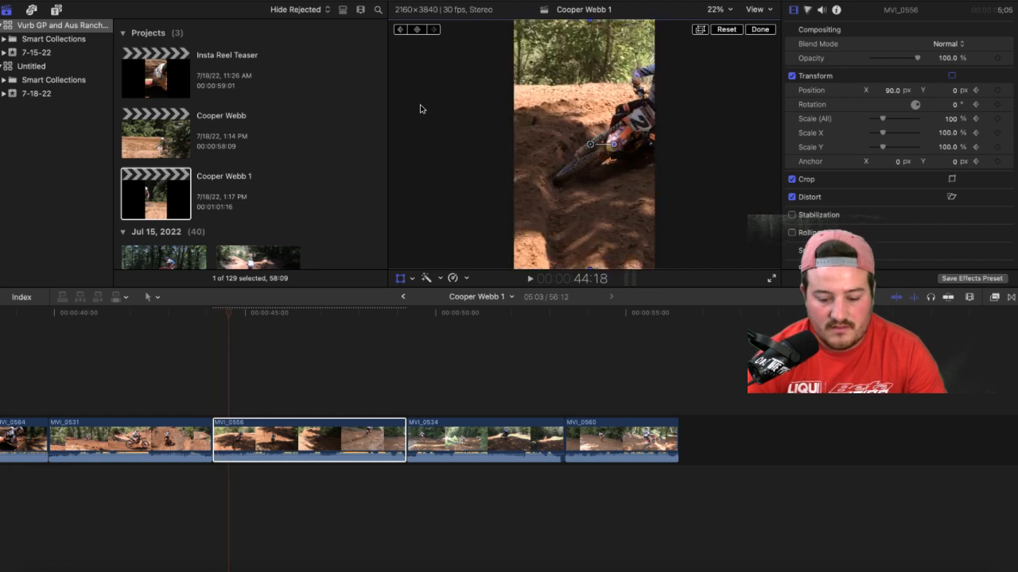
{"action": "key", "text": "Right"}
{"action": "left_click_drag", "start_coordinate": [585, 183], "coordinate": [539, 185]}
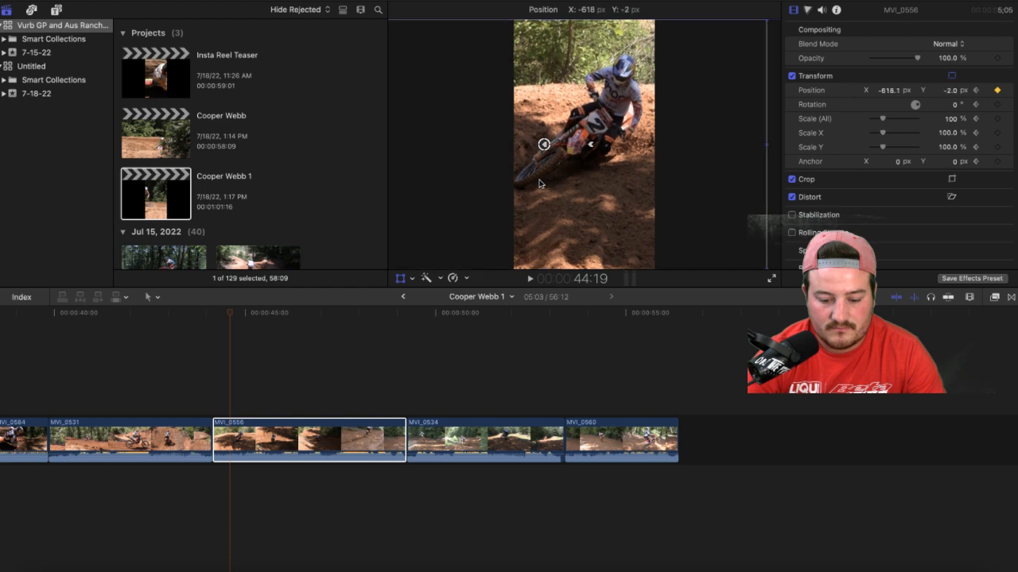
{"action": "left_click_drag", "start_coordinate": [539, 184], "coordinate": [539, 183]}
Step: Advance MVI_0556 to 45:03 and shift it to about 212 px in Position X, keeping Position Y near 0
{"action": "key", "text": "Right"}
{"action": "key", "text": "Right"}
{"action": "key", "text": "Right"}
{"action": "key", "text": "Right"}
{"action": "key", "text": "Right"}
{"action": "key", "text": "Right"}
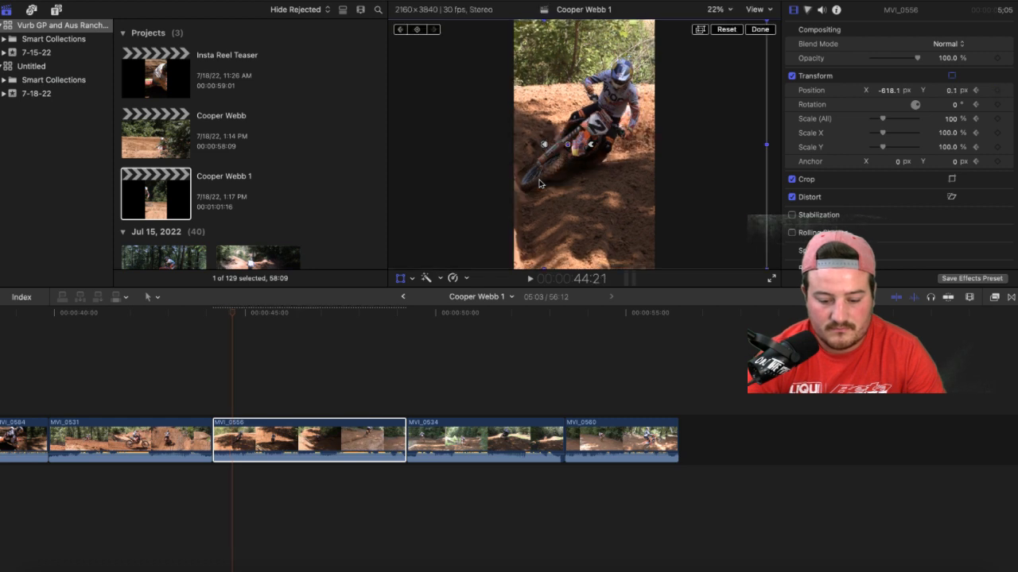
{"action": "key", "text": "Right"}
{"action": "key", "text": "Right"}
{"action": "key", "text": "Right"}
{"action": "key", "text": "Right"}
{"action": "key", "text": "Right"}
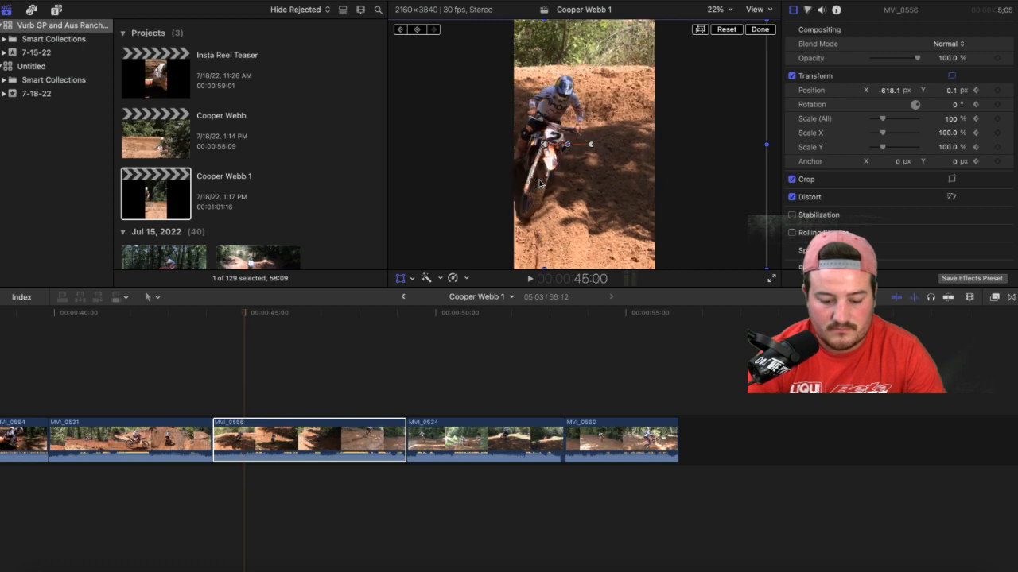
{"action": "key", "text": "Right"}
{"action": "key", "text": "Right"}
{"action": "key", "text": "Right"}
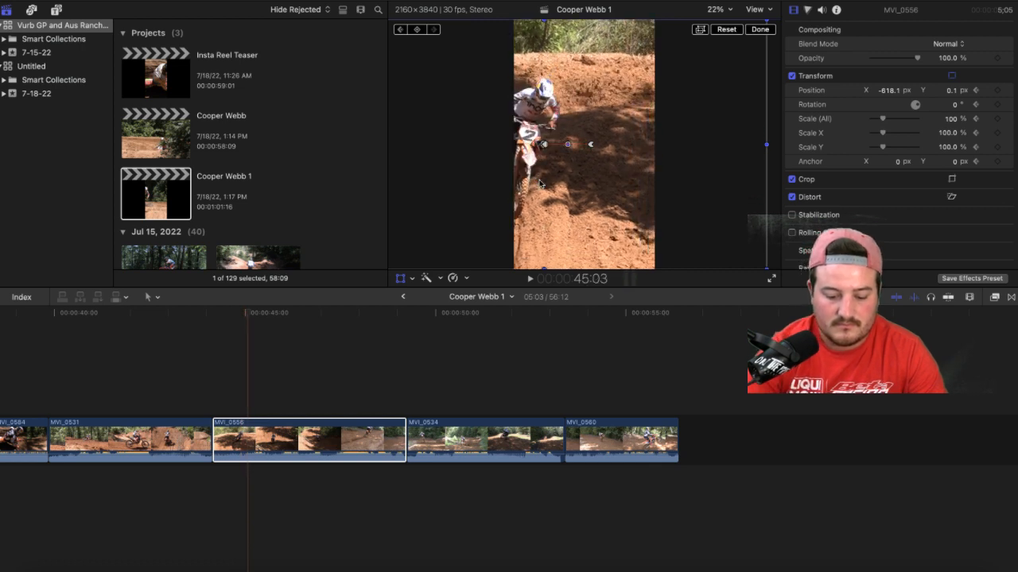
{"action": "left_click_drag", "start_coordinate": [540, 184], "coordinate": [594, 182]}
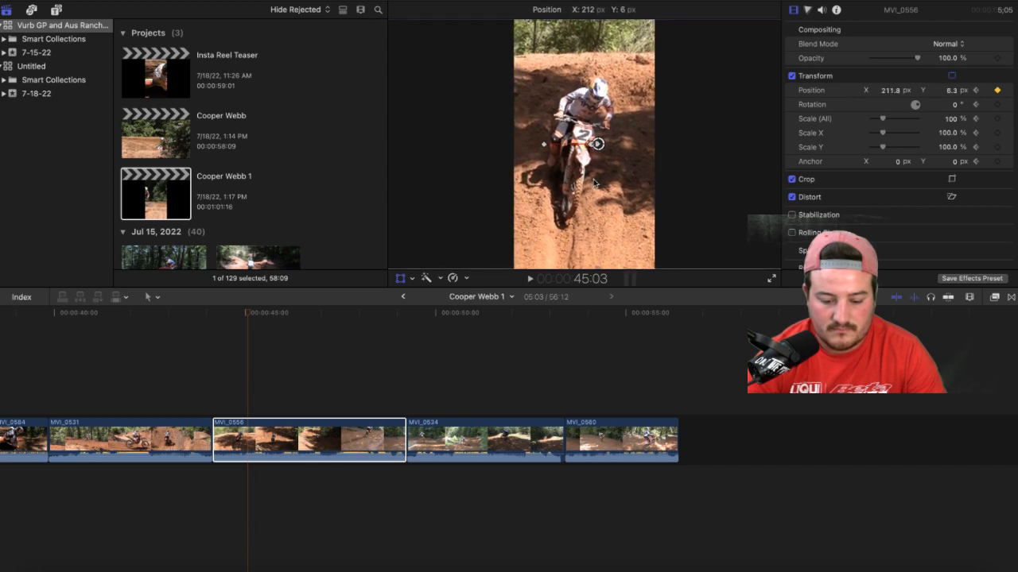
{"action": "left_click_drag", "start_coordinate": [594, 183], "coordinate": [594, 184]}
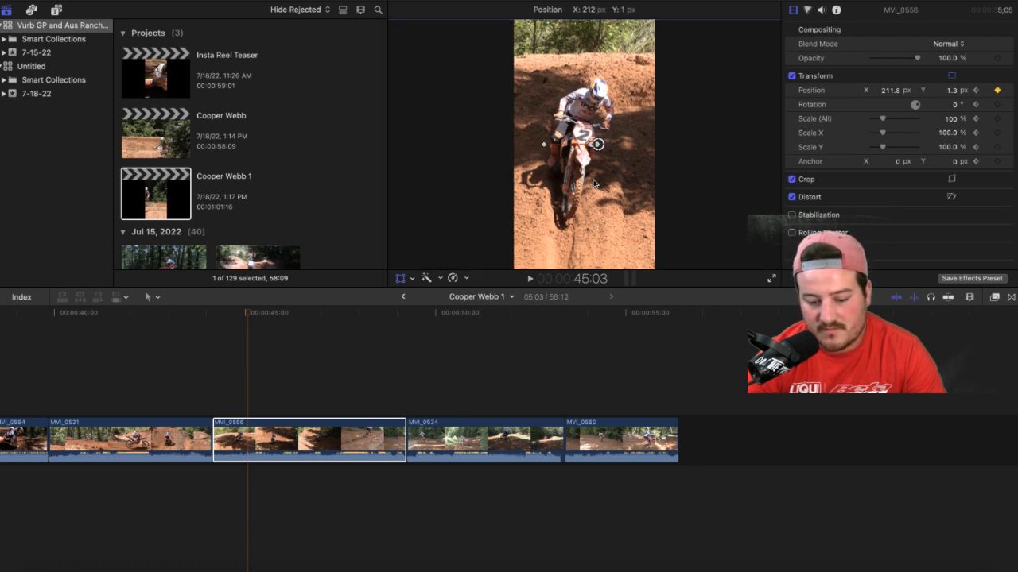
{"action": "left_click_drag", "start_coordinate": [594, 184], "coordinate": [594, 184]}
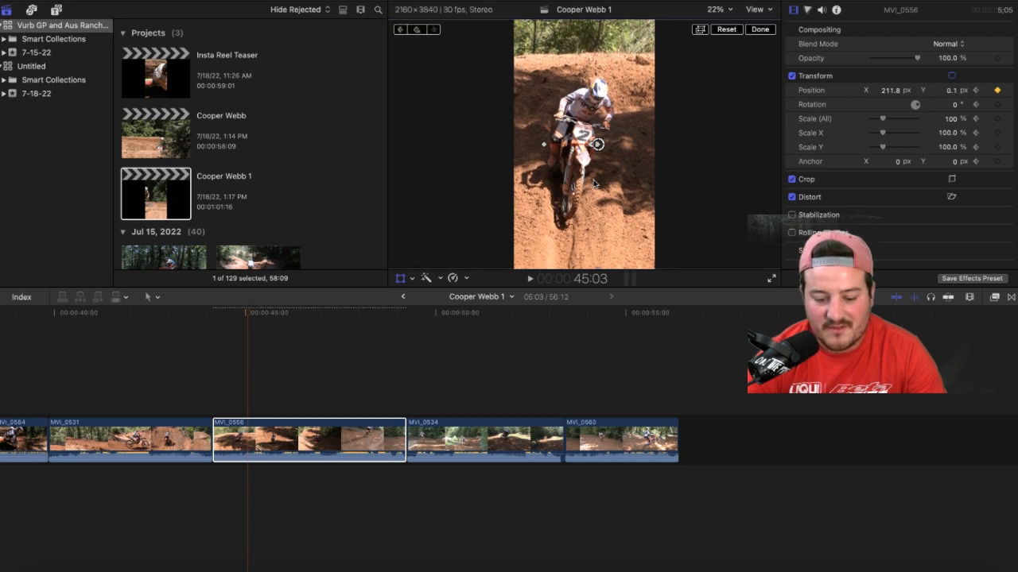
Step: Shift MVI_0556 to about 1590 px in Position X at 47:16 and to about -1580 px at 47:23
{"action": "key", "text": "space"}
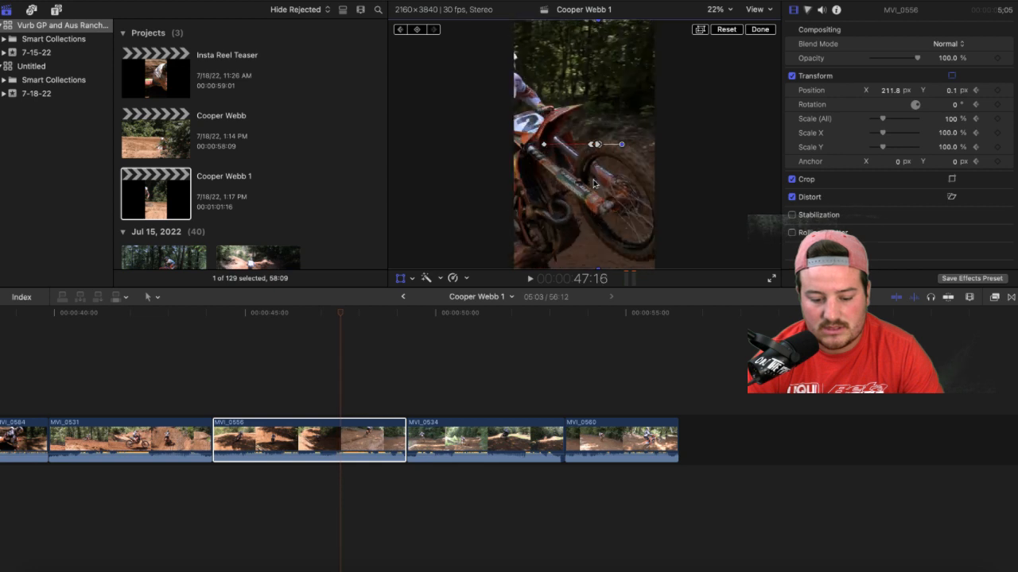
{"action": "left_click_drag", "start_coordinate": [593, 183], "coordinate": [684, 184]}
{"action": "key", "text": "Right"}
{"action": "key", "text": "Right"}
{"action": "key", "text": "Right"}
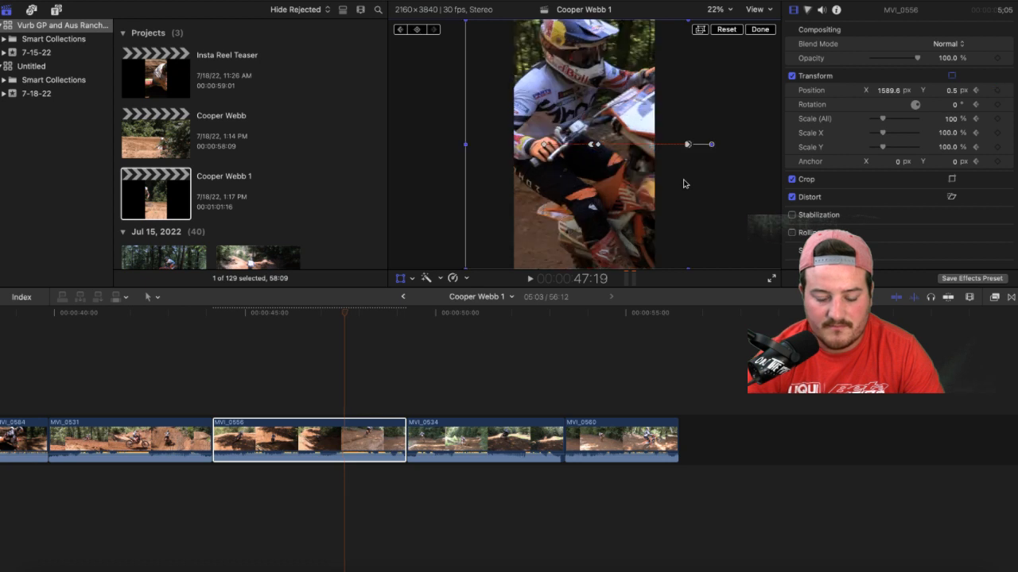
{"action": "key", "text": "Right"}
{"action": "key", "text": "Right"}
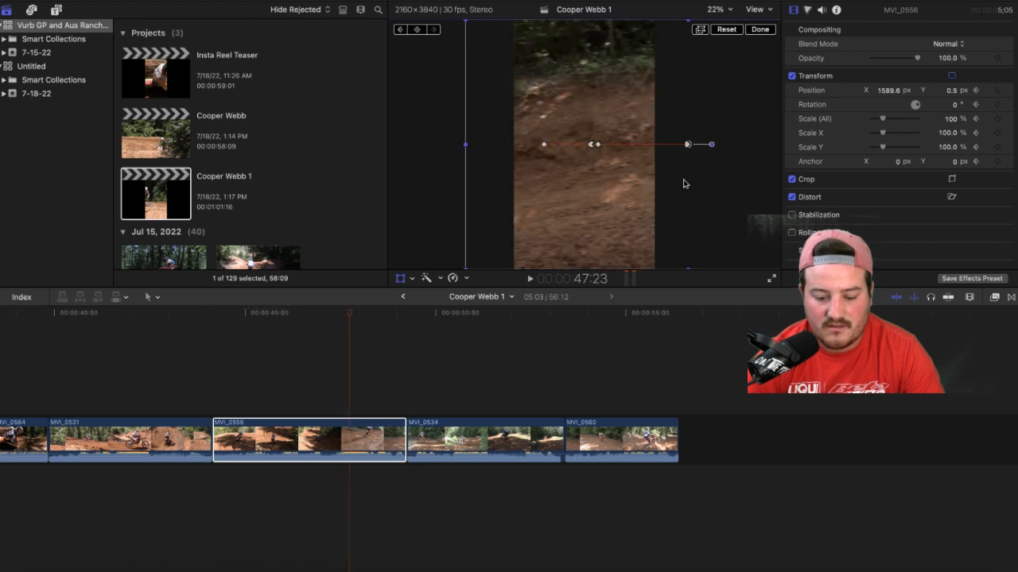
{"action": "left_click_drag", "start_coordinate": [605, 197], "coordinate": [398, 197]}
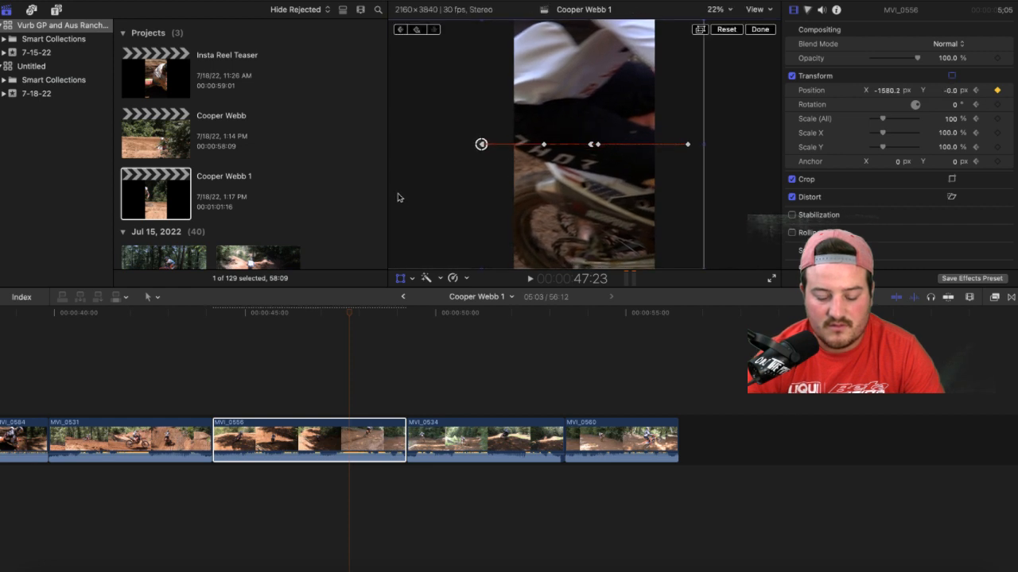
Step: Advance MVI_0556 to 48:08 and shift it to about -728 px in Position X, keeping Position Y near 0
{"action": "key", "text": "Right"}
{"action": "key", "text": "Right"}
{"action": "key", "text": "Right"}
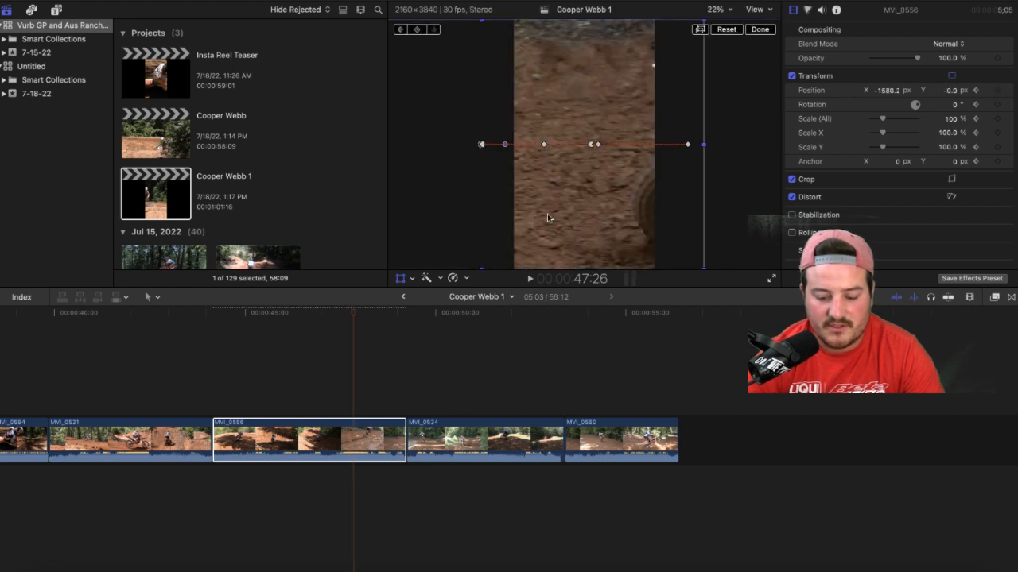
{"action": "key", "text": "Right"}
{"action": "key", "text": "Right"}
{"action": "key", "text": "Right"}
{"action": "key", "text": "Right"}
{"action": "key", "text": "Right"}
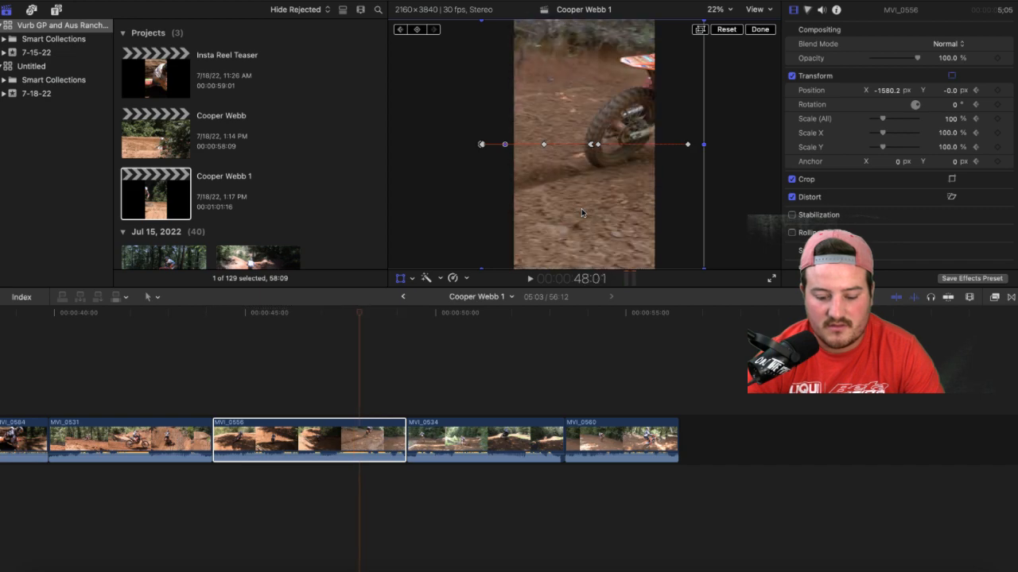
{"action": "key", "text": "Right"}
{"action": "key", "text": "Right"}
{"action": "key", "text": "Right"}
{"action": "key", "text": "Right"}
{"action": "key", "text": "Right"}
{"action": "key", "text": "Right"}
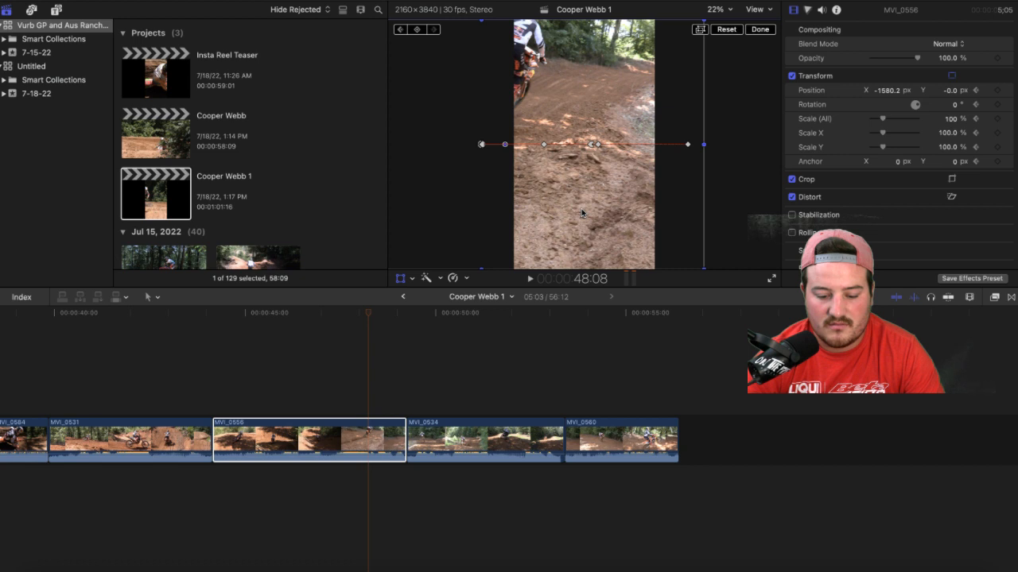
{"action": "left_click_drag", "start_coordinate": [581, 213], "coordinate": [636, 213]}
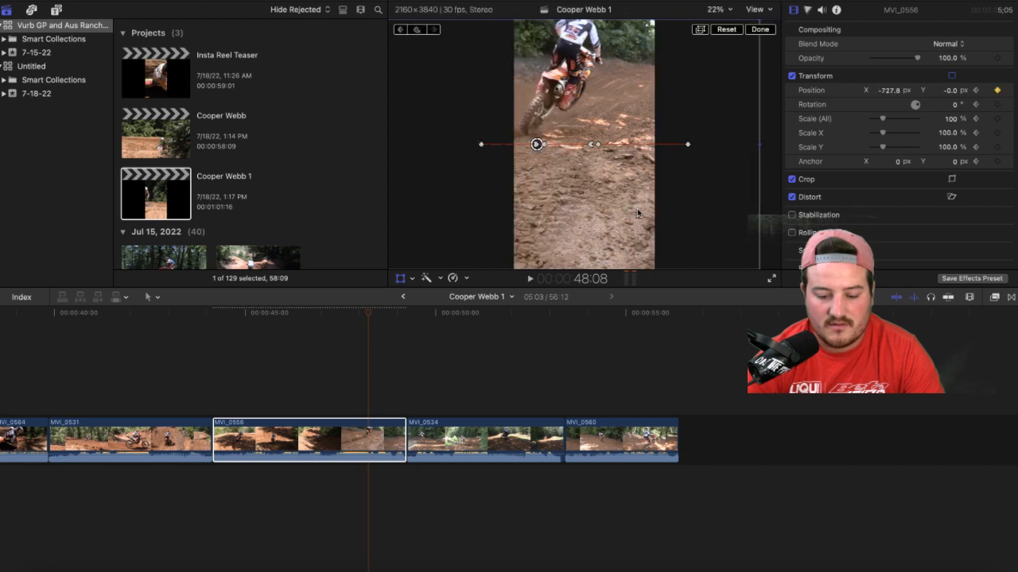
Step: Advance MVI_0556 about six frames past 48:08 and shift it to about -373 px in Position X, keeping Position Y near 0
{"action": "key", "text": "Right"}
{"action": "key", "text": "Right"}
{"action": "key", "text": "Right"}
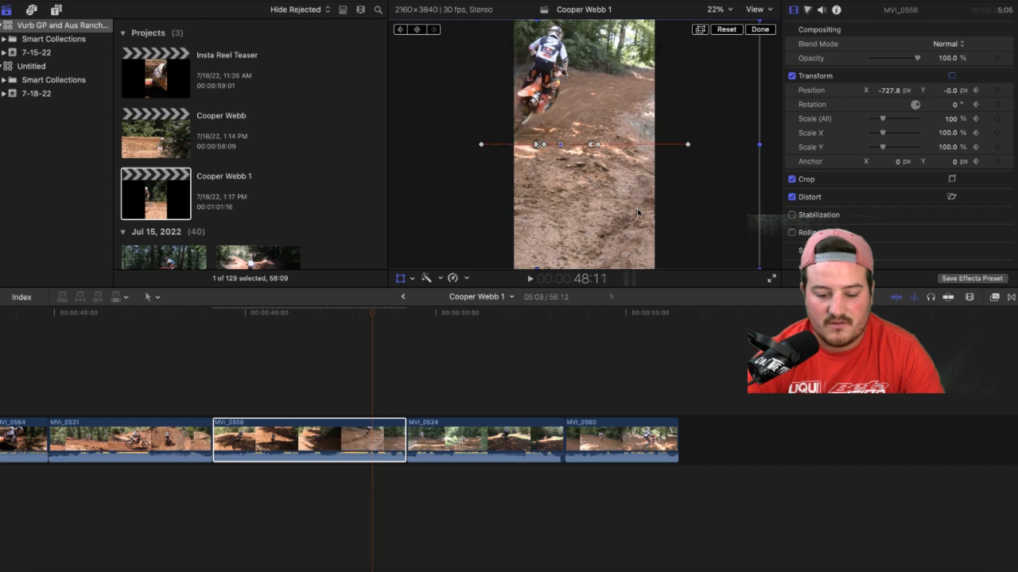
{"action": "key", "text": "Right"}
{"action": "key", "text": "Right"}
{"action": "key", "text": "Right"}
{"action": "left_click_drag", "start_coordinate": [637, 213], "coordinate": [660, 213]}
Step: Step through MVI_0556 to 49:01, finish its transform, and play the clip back to check the rider's framing
{"action": "key", "text": "Right"}
{"action": "key", "text": "Right"}
{"action": "key", "text": "Right"}
{"action": "key", "text": "Right"}
{"action": "key", "text": "Right"}
{"action": "key", "text": "Right"}
{"action": "key", "text": "Right"}
{"action": "key", "text": "Right"}
{"action": "key", "text": "Right"}
{"action": "key", "text": "Right"}
{"action": "key", "text": "Right"}
{"action": "key", "text": "Right"}
{"action": "key", "text": "Right"}
{"action": "key", "text": "Right"}
{"action": "key", "text": "Right"}
{"action": "key", "text": "Right"}
{"action": "key", "text": "Right"}
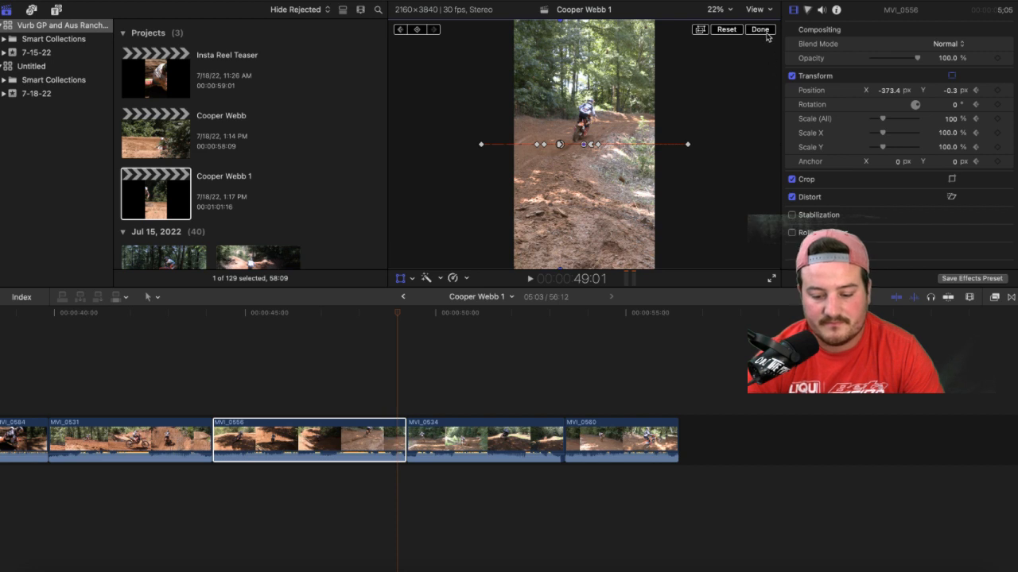
{"action": "left_click", "coordinate": [766, 34]}
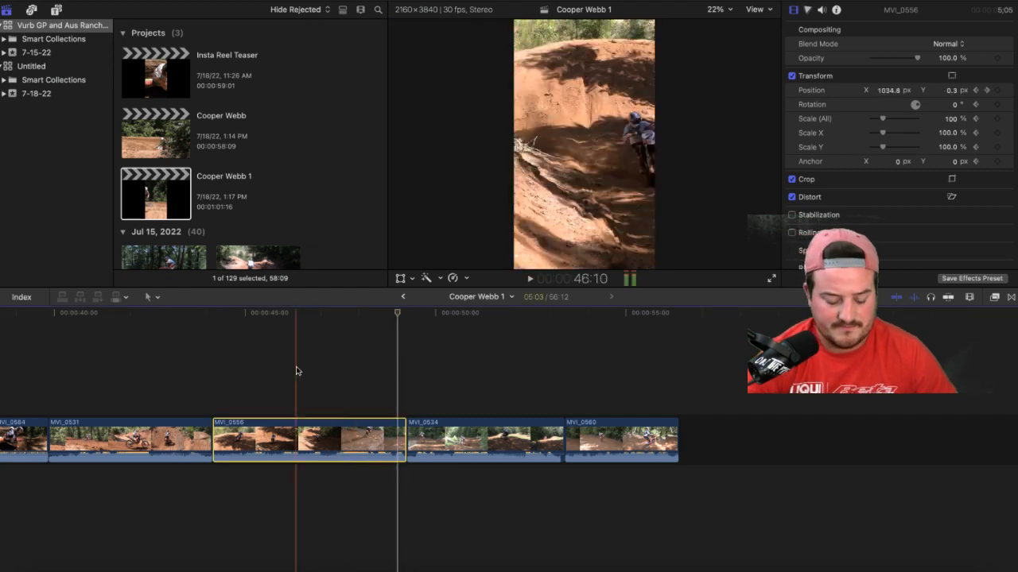
{"action": "key", "text": "space"}
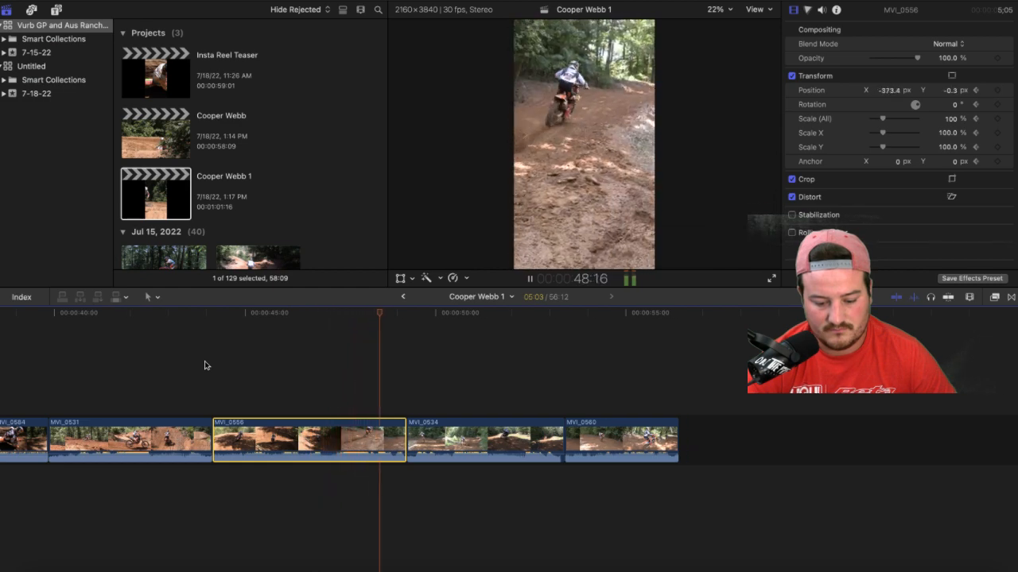
{"action": "key", "text": "space"}
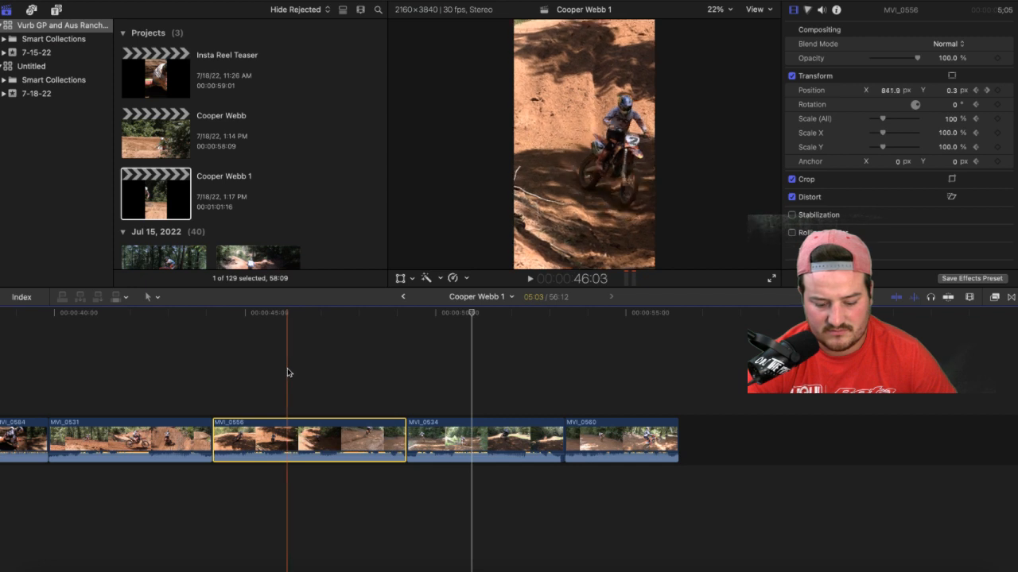
Step: Add transform keyframes to MVI_0556 at 46:01 and shift it to about 567 px in Position X at 46:12, keeping Position Y near 0
{"action": "left_click", "coordinate": [284, 338]}
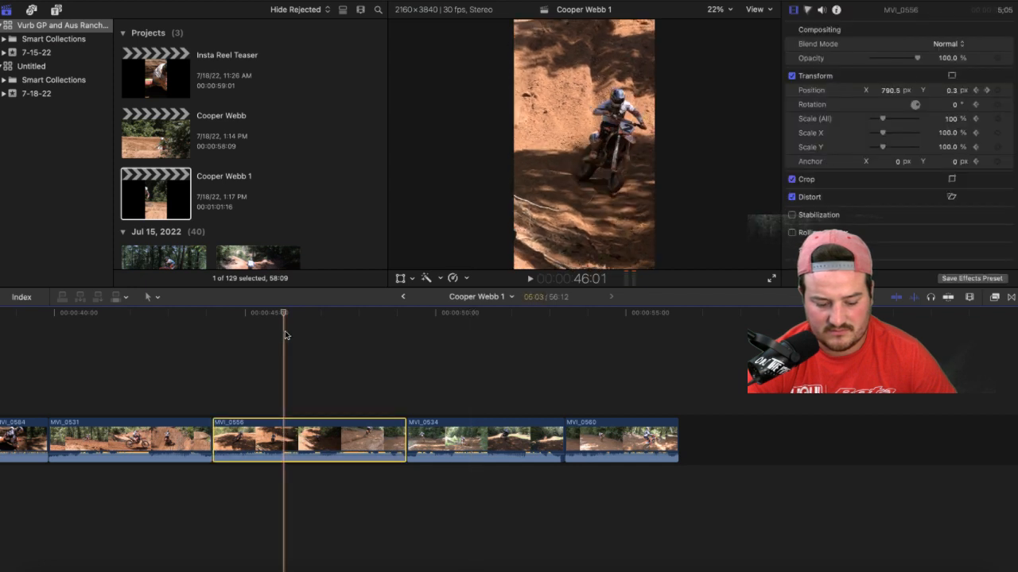
{"action": "left_click", "coordinate": [400, 279]}
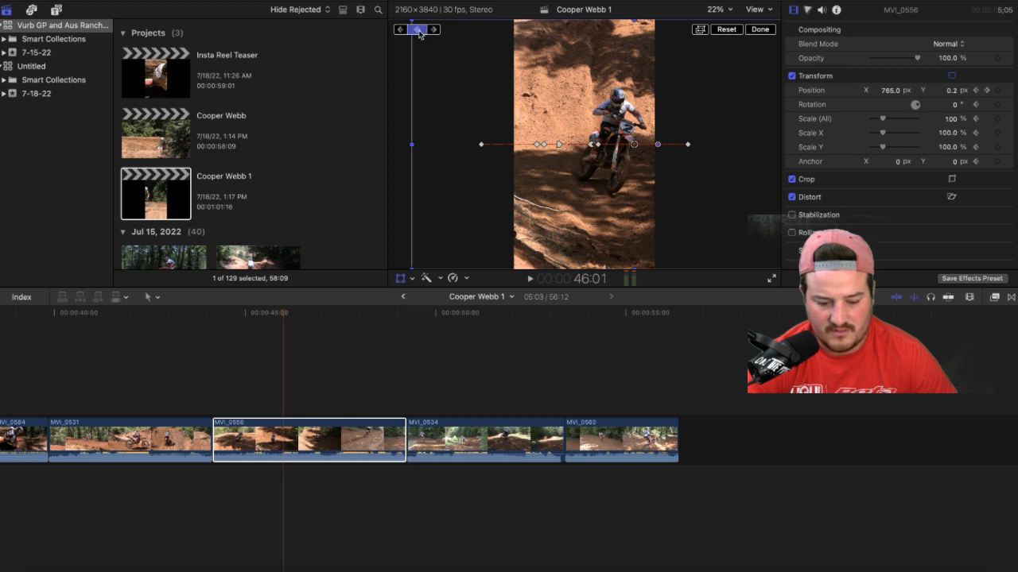
{"action": "key", "text": "Right"}
{"action": "key", "text": "Right"}
{"action": "key", "text": "Right"}
{"action": "key", "text": "Right"}
{"action": "key", "text": "Right"}
{"action": "key", "text": "Right"}
{"action": "key", "text": "Right"}
{"action": "key", "text": "Right"}
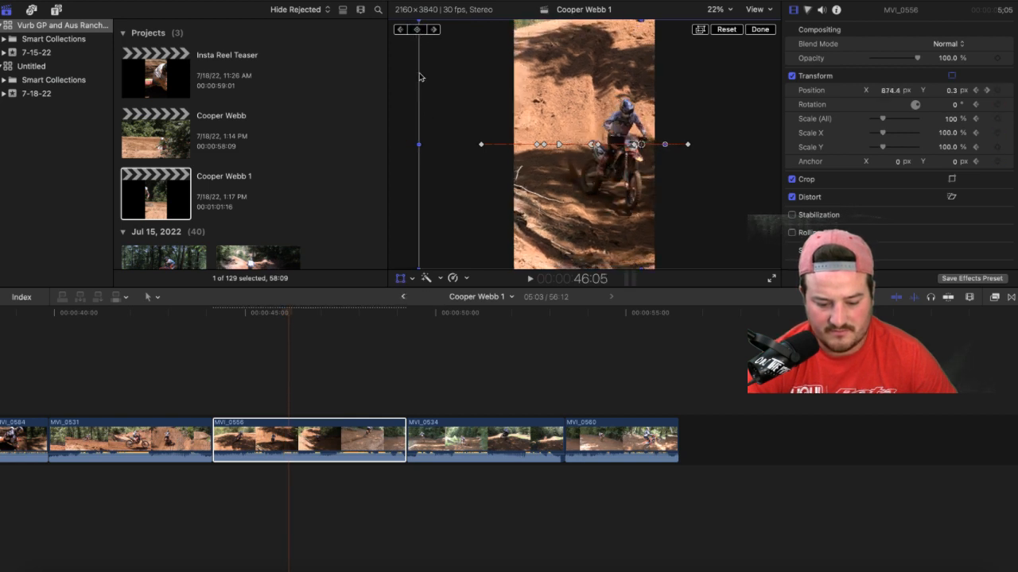
{"action": "key", "text": "Right"}
{"action": "key", "text": "Right"}
{"action": "key", "text": "Right"}
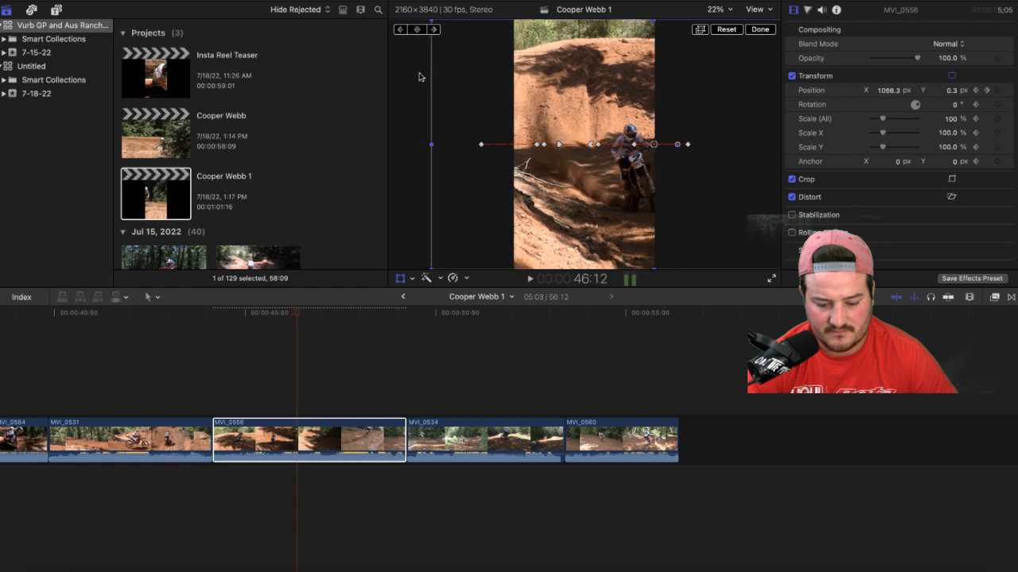
{"action": "left_click_drag", "start_coordinate": [602, 188], "coordinate": [570, 194]}
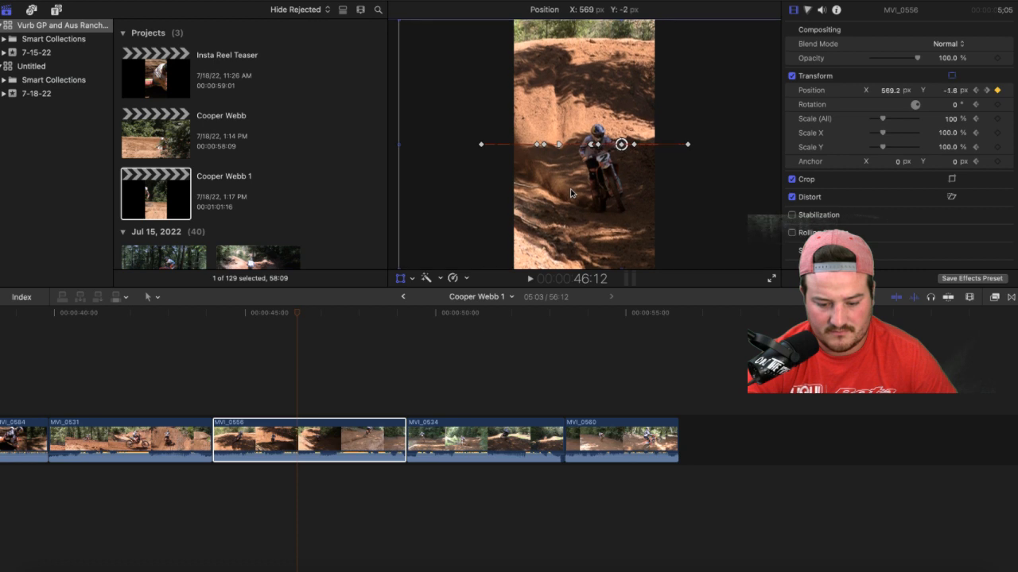
{"action": "left_click_drag", "start_coordinate": [570, 194], "coordinate": [570, 193]}
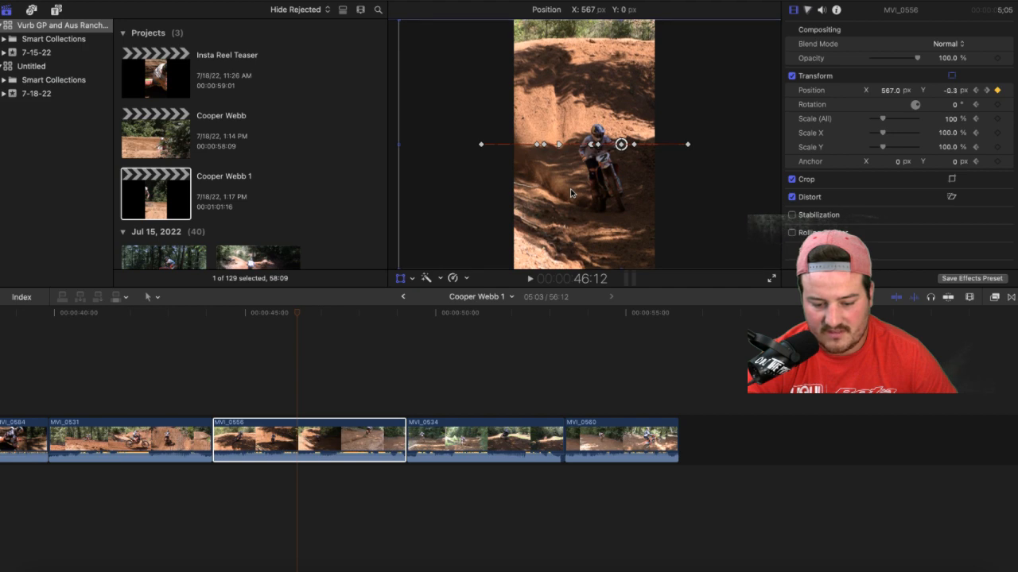
{"action": "left_click_drag", "start_coordinate": [571, 194], "coordinate": [570, 193]}
Step: Finish the transform and play MVI_0556 back from its start to review the added keyframes
{"action": "left_click", "coordinate": [758, 30]}
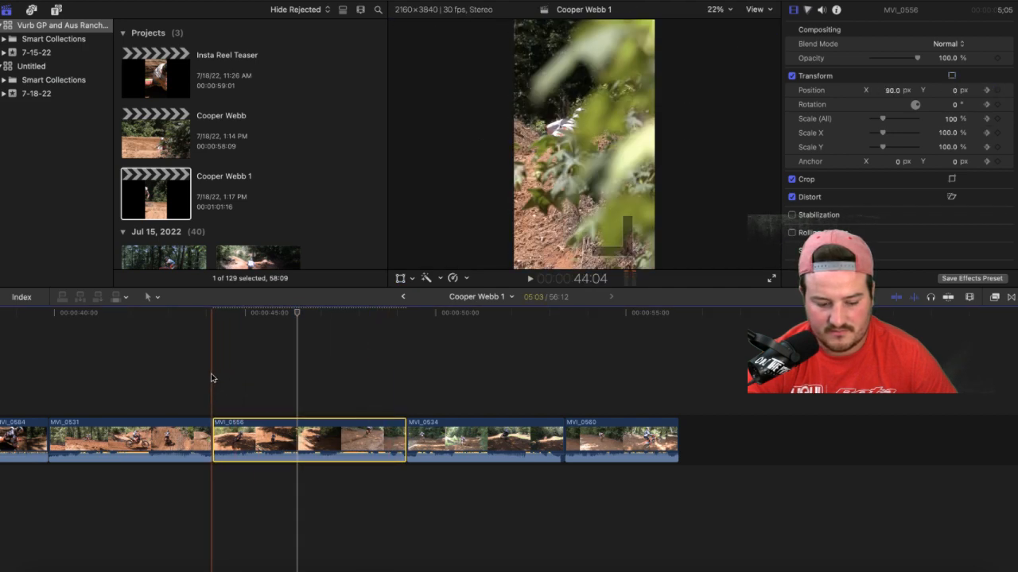
{"action": "key", "text": "space"}
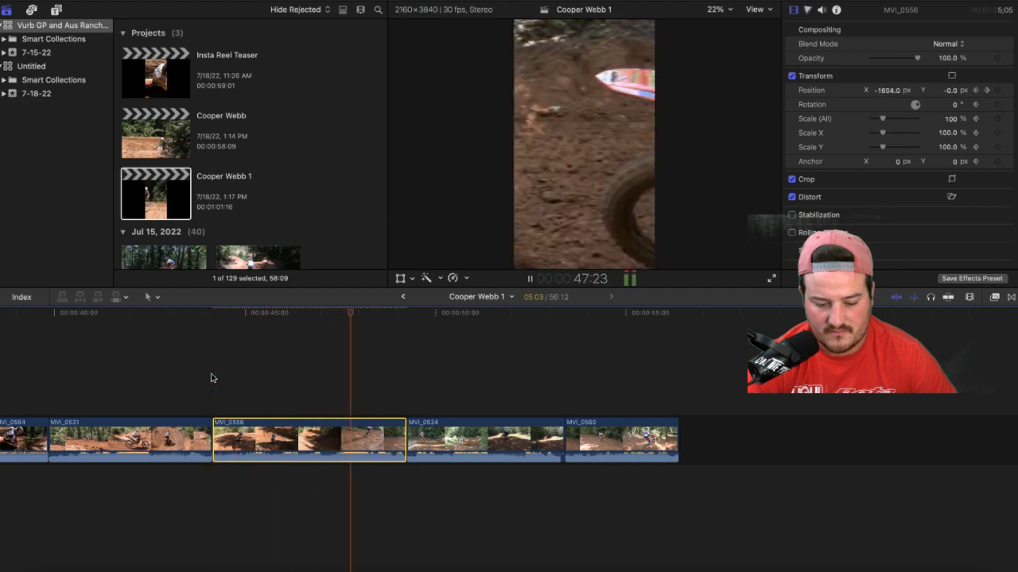
{"action": "key", "text": "space"}
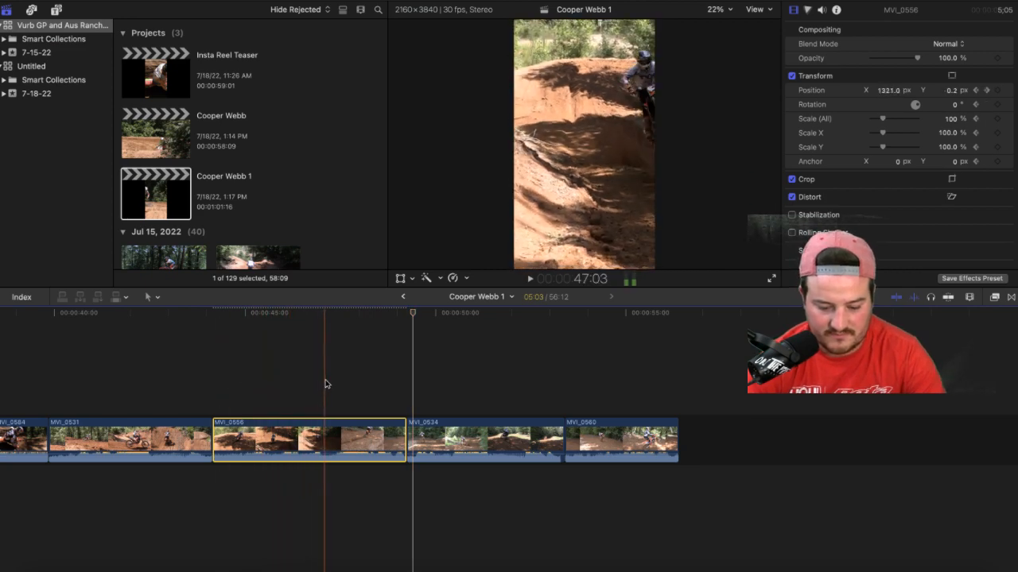
Step: Add transform keyframes to MVI_0556 at 46:24 and shift it to about 259 px in Position X at 47:11, keeping Position Y near 0
{"action": "left_click", "coordinate": [313, 384]}
{"action": "left_click", "coordinate": [313, 425]}
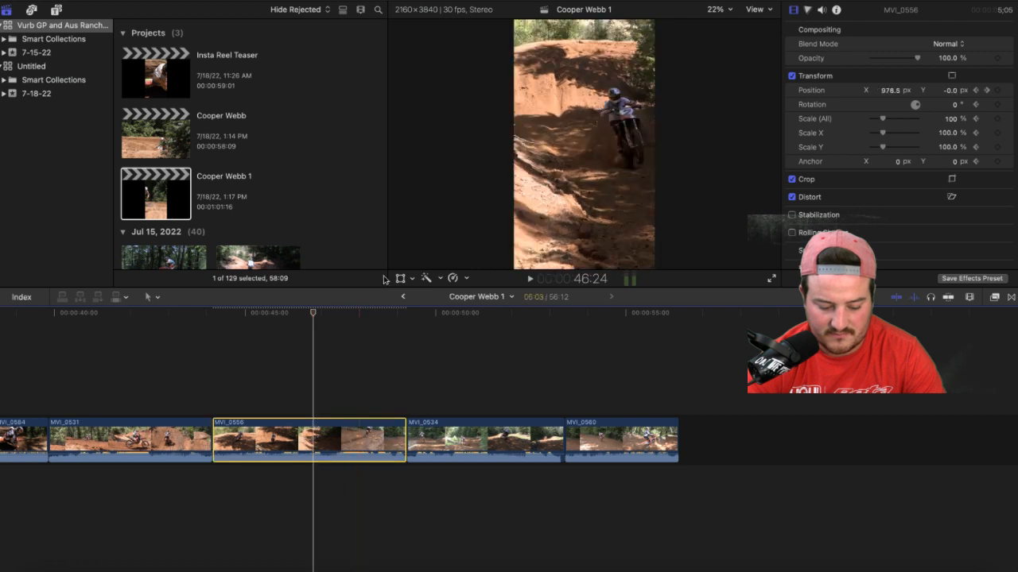
{"action": "left_click", "coordinate": [400, 280]}
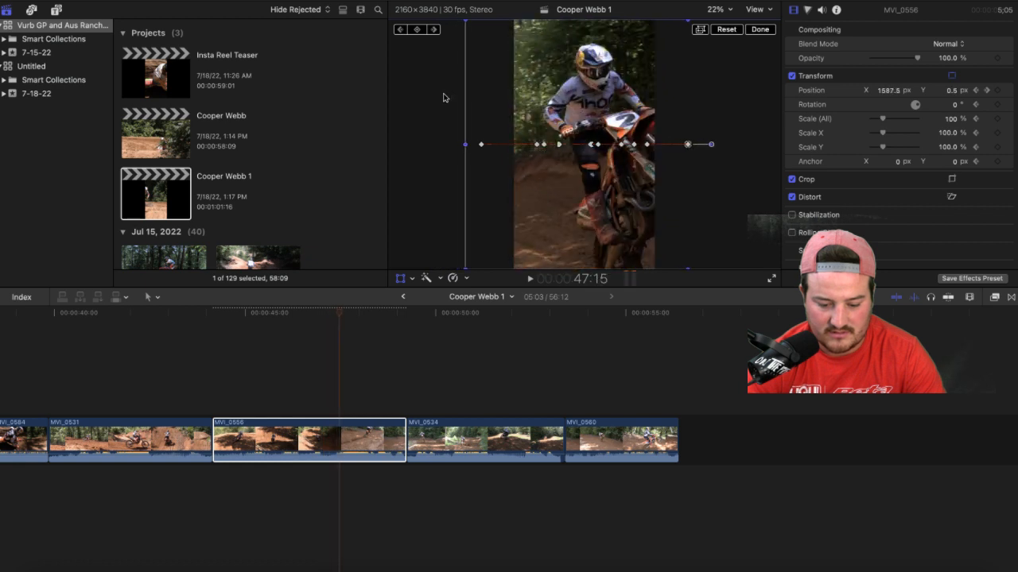
{"action": "key", "text": "Left"}
{"action": "key", "text": "Left"}
{"action": "key", "text": "Left"}
{"action": "key", "text": "Left"}
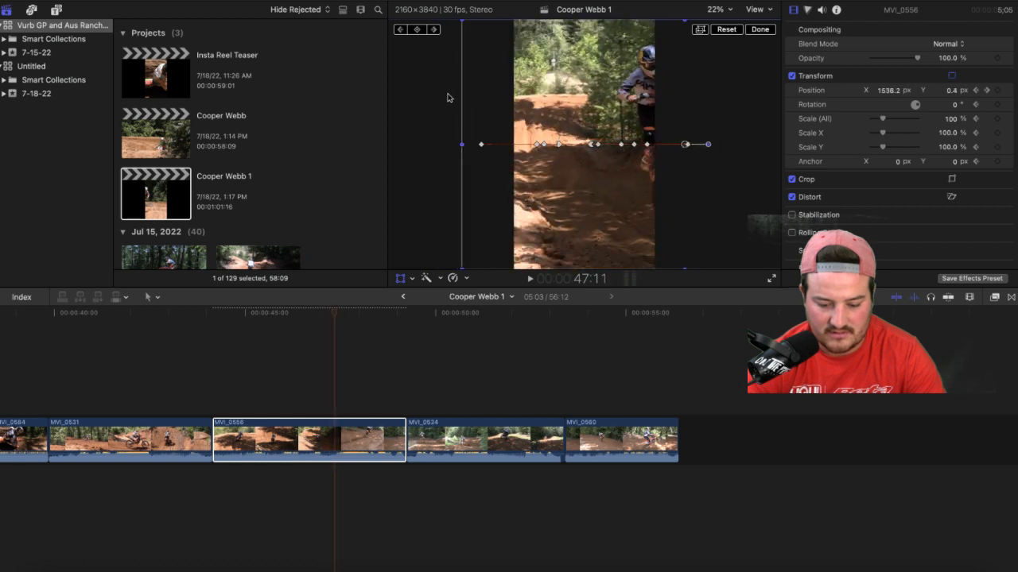
{"action": "left_click_drag", "start_coordinate": [612, 193], "coordinate": [530, 193]}
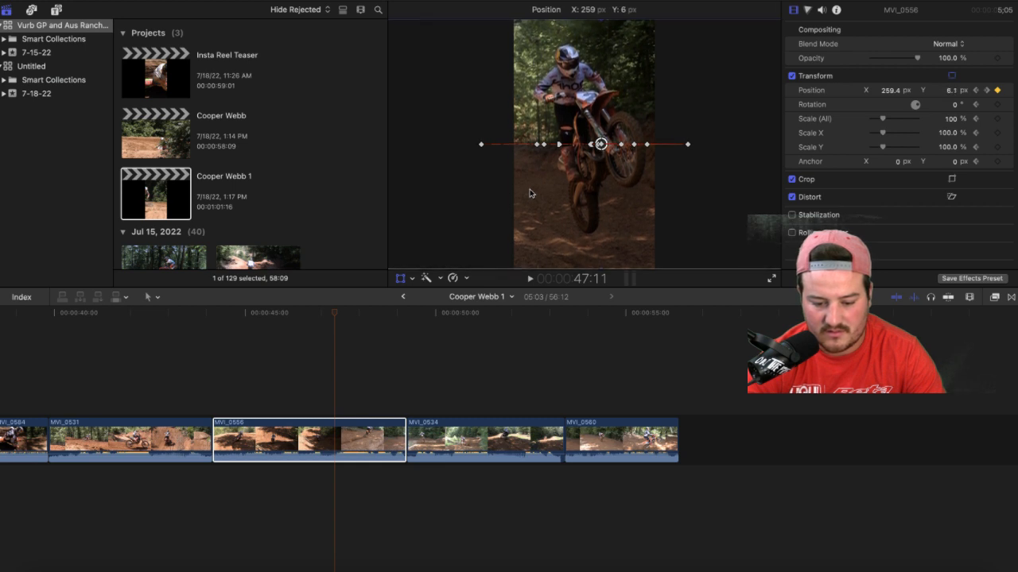
{"action": "left_click_drag", "start_coordinate": [531, 194], "coordinate": [530, 194]}
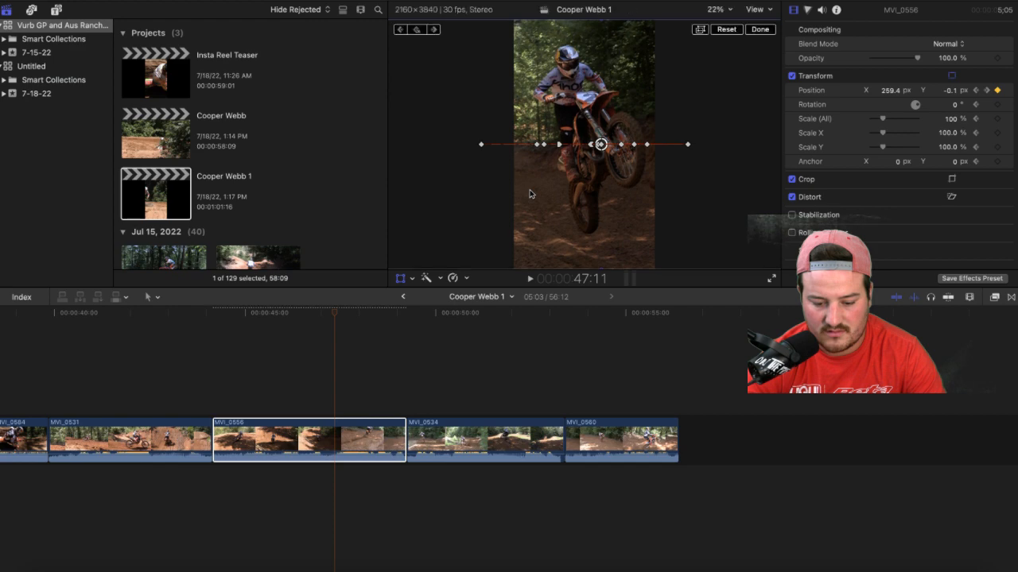
Step: Finish transforming MVI_0556 and play back through MVI_0534 to check where the rider leaves the frame
{"action": "left_click", "coordinate": [761, 29]}
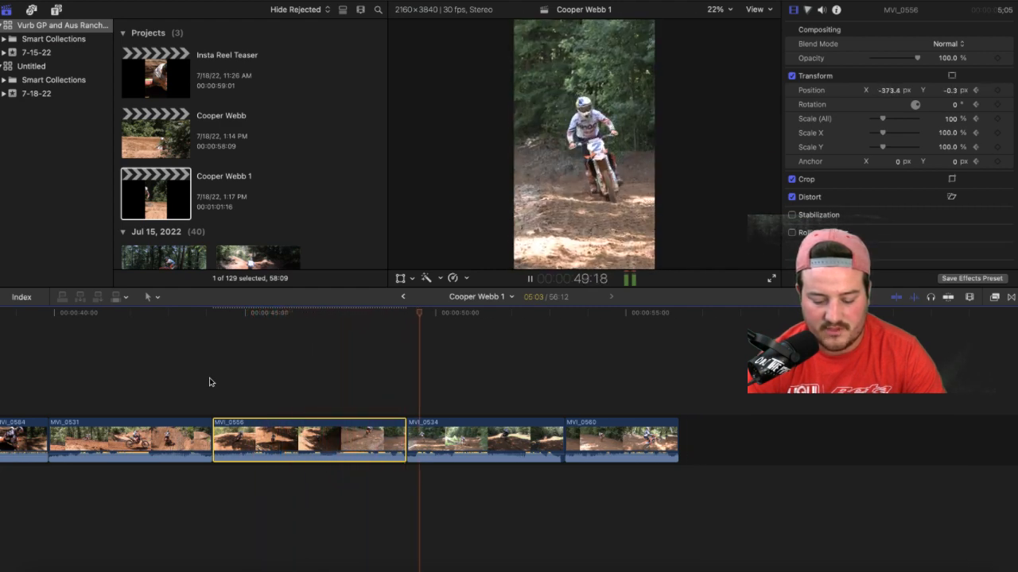
{"action": "left_click", "coordinate": [211, 371]}
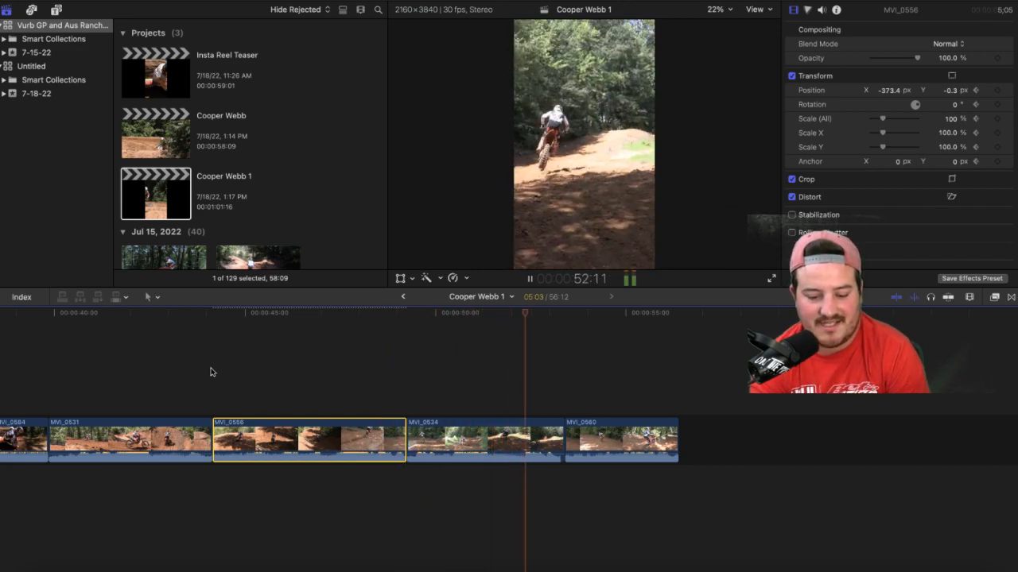
{"action": "key", "text": "space"}
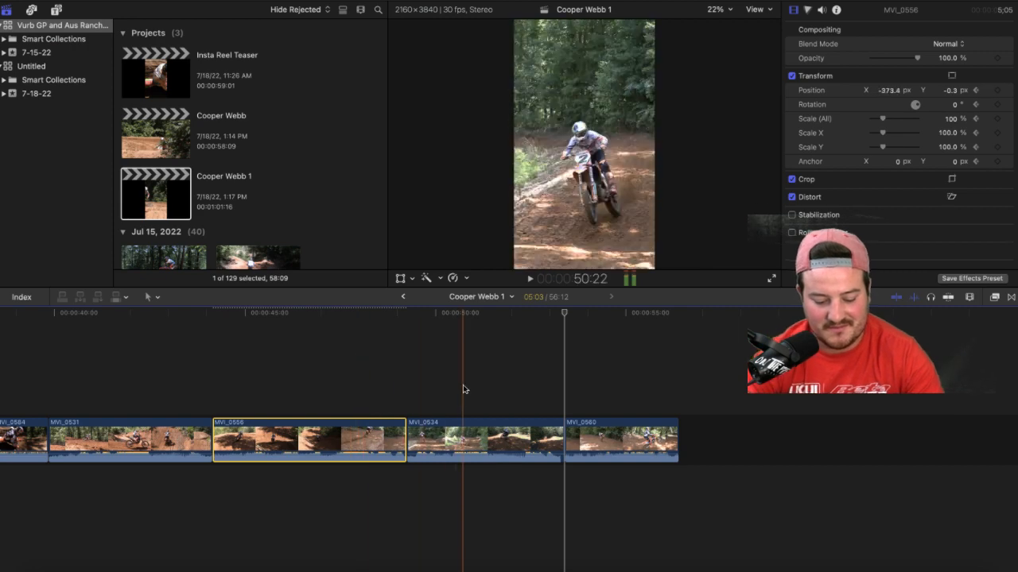
{"action": "key", "text": "space"}
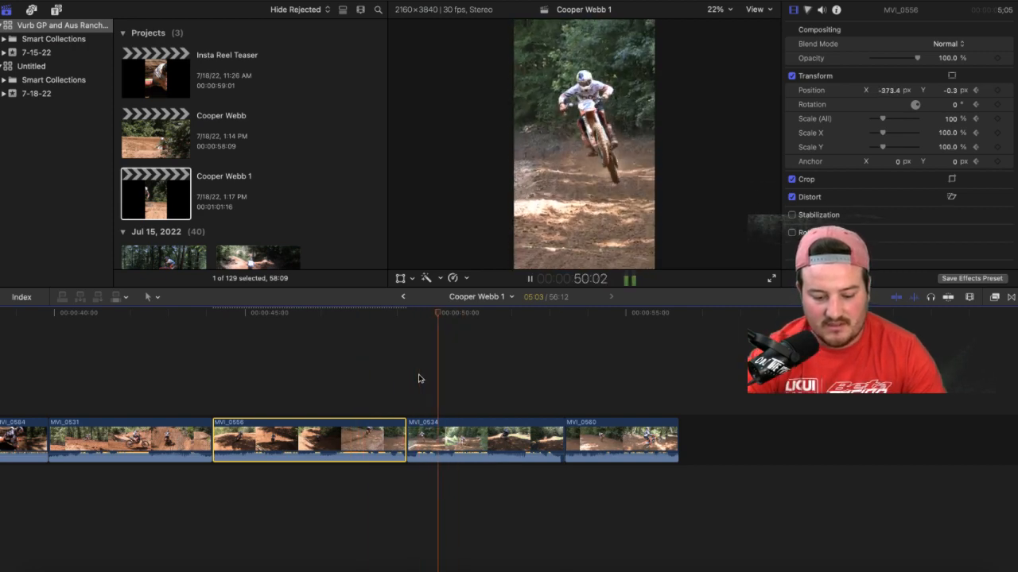
{"action": "key", "text": "space"}
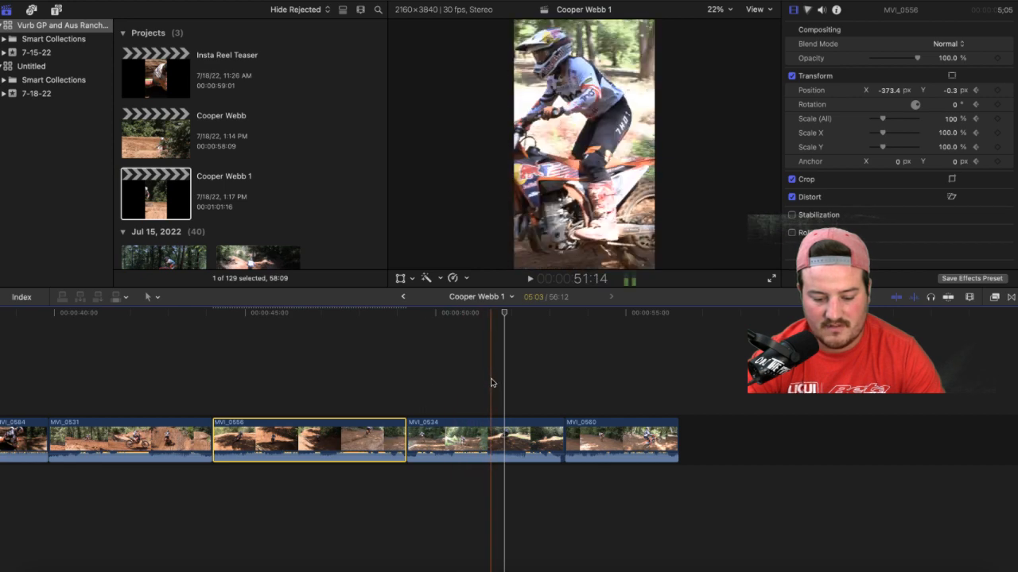
Step: Start transforming MVI_0534 at 51:13 and add transform keyframes there
{"action": "left_click", "coordinate": [490, 383]}
{"action": "left_click", "coordinate": [491, 430]}
{"action": "left_click", "coordinate": [400, 279]}
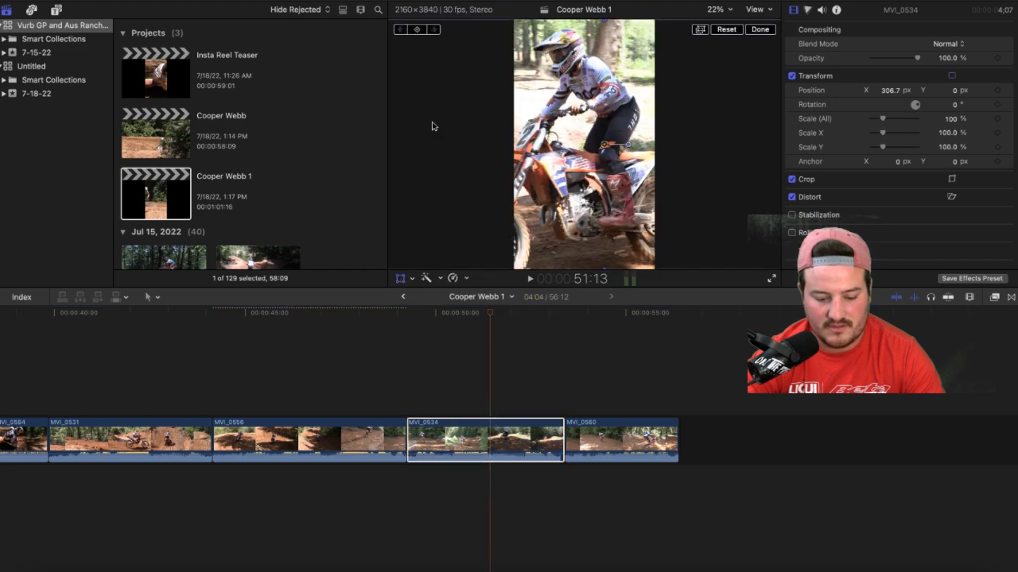
{"action": "left_click", "coordinate": [416, 30]}
Step: At 51:22, shift MVI_0534 to about 2323 px in Position X, keeping Position Y near 0
{"action": "key", "text": "Right"}
{"action": "key", "text": "Right"}
{"action": "key", "text": "Right"}
{"action": "key", "text": "Right"}
{"action": "key", "text": "Right"}
{"action": "key", "text": "Right"}
{"action": "key", "text": "Right"}
{"action": "key", "text": "Right"}
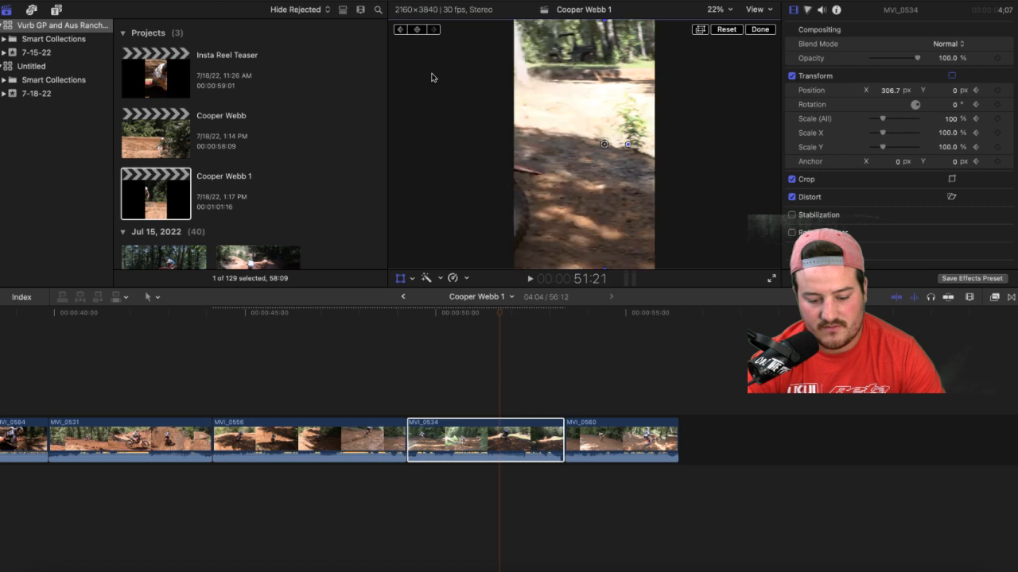
{"action": "key", "text": "Right"}
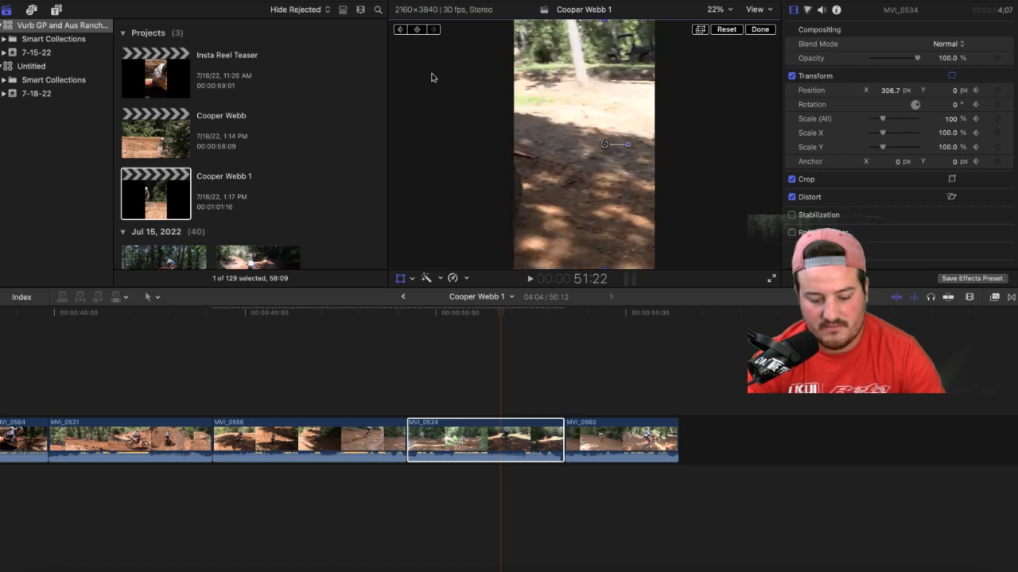
{"action": "left_click_drag", "start_coordinate": [565, 149], "coordinate": [691, 185]}
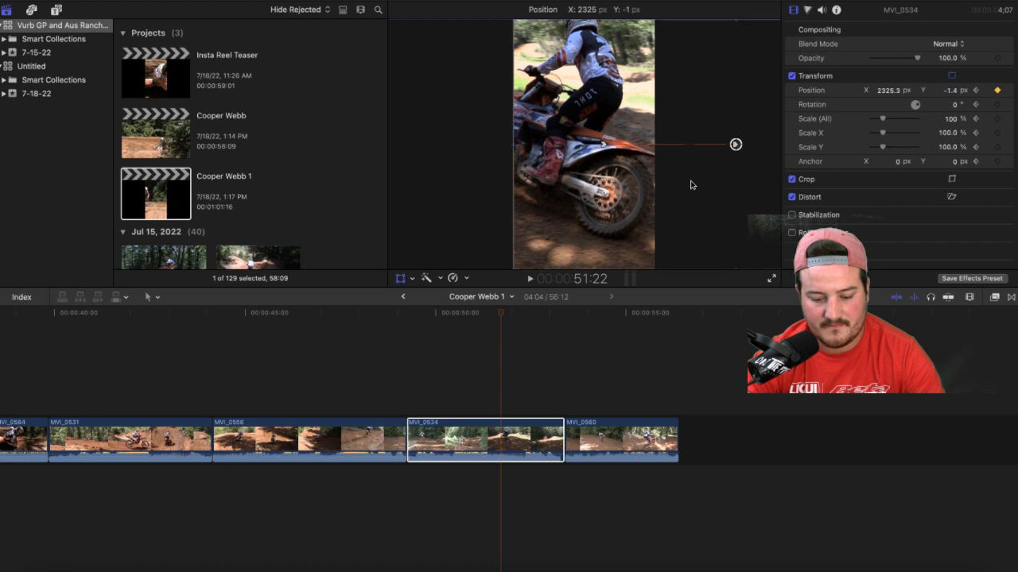
{"action": "left_click_drag", "start_coordinate": [691, 185], "coordinate": [691, 185]}
Step: At 51:28, shift MVI_0534 to about 570 px in Position X, keeping Position Y near 0
{"action": "key", "text": "Right"}
{"action": "key", "text": "Right"}
{"action": "key", "text": "Right"}
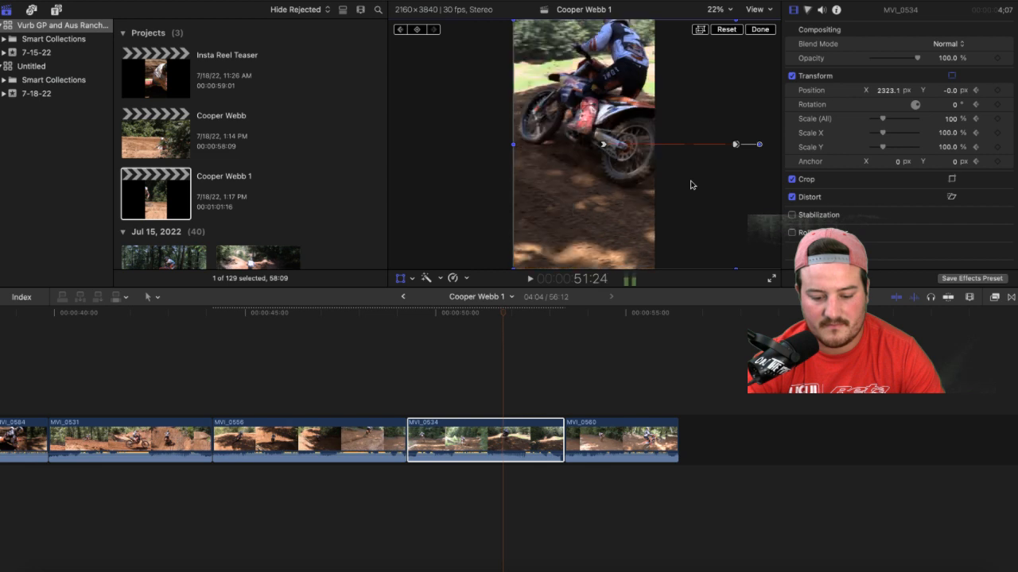
{"action": "key", "text": "Right"}
{"action": "key", "text": "Right"}
{"action": "key", "text": "Right"}
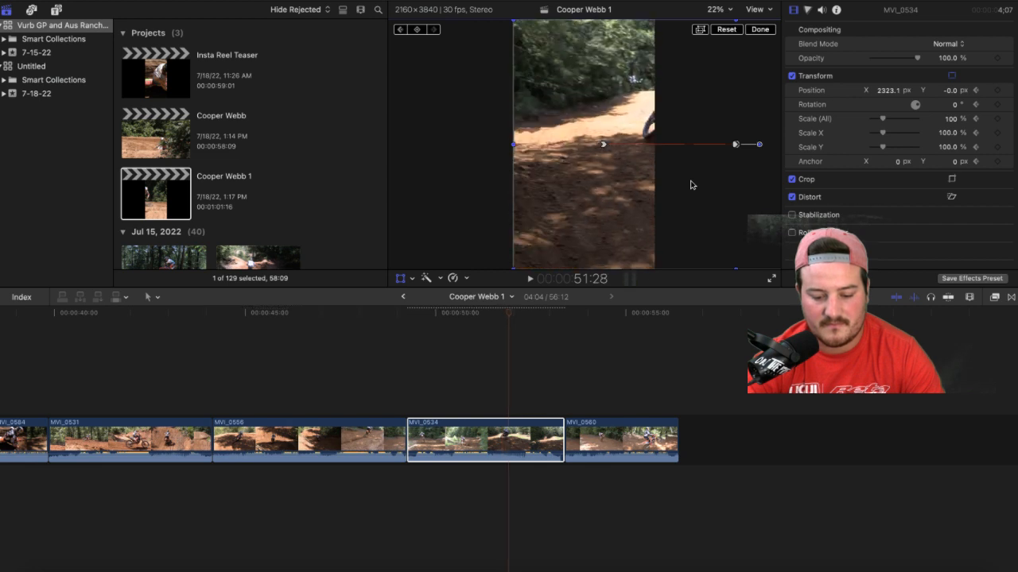
{"action": "left_click_drag", "start_coordinate": [668, 186], "coordinate": [523, 190]}
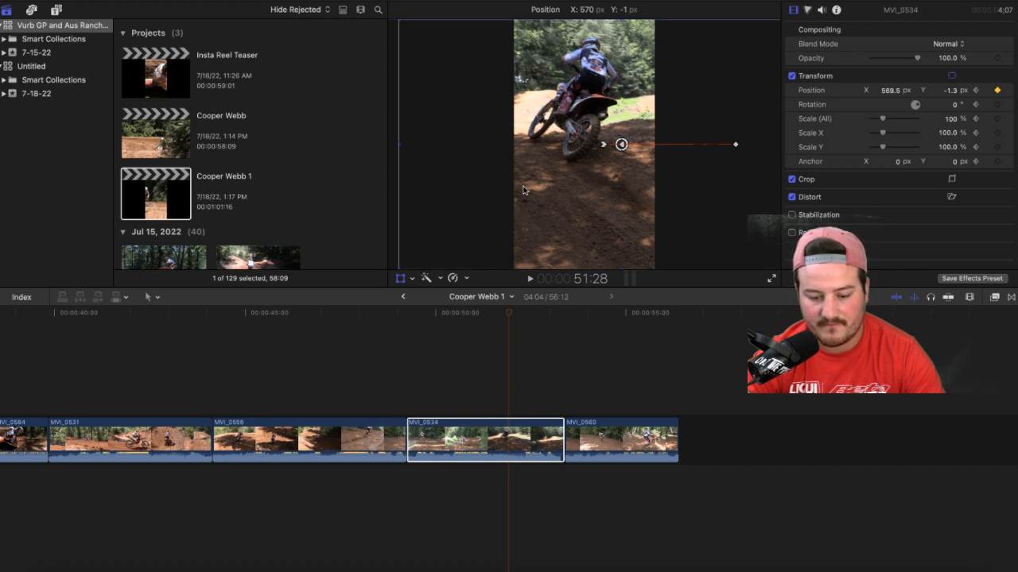
{"action": "left_click_drag", "start_coordinate": [523, 189], "coordinate": [523, 189]}
Step: Step through MVI_0534 to 53:09 and set its overall scale to 295% there
{"action": "key", "text": "Right"}
{"action": "key", "text": "Right"}
{"action": "key", "text": "Right"}
{"action": "key", "text": "Right"}
{"action": "key", "text": "Right"}
{"action": "key", "text": "Right"}
{"action": "key", "text": "Right"}
{"action": "key", "text": "Right"}
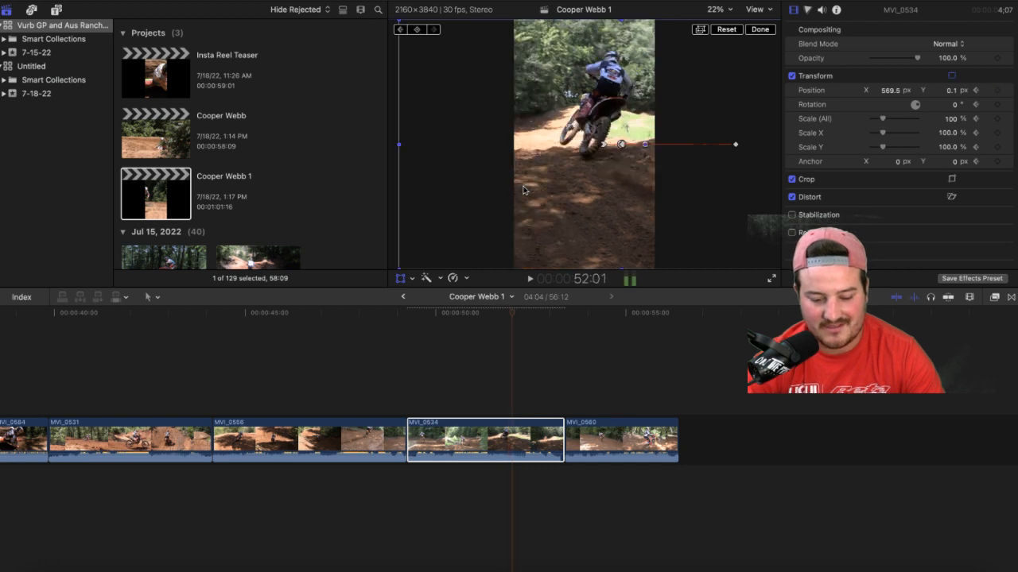
{"action": "key", "text": "Right"}
{"action": "key", "text": "Right"}
{"action": "key", "text": "Right"}
{"action": "key", "text": "Right"}
{"action": "key", "text": "Right"}
{"action": "key", "text": "Right"}
{"action": "key", "text": "Right"}
{"action": "key", "text": "Right"}
{"action": "key", "text": "Right"}
{"action": "key", "text": "Right"}
{"action": "key", "text": "Right"}
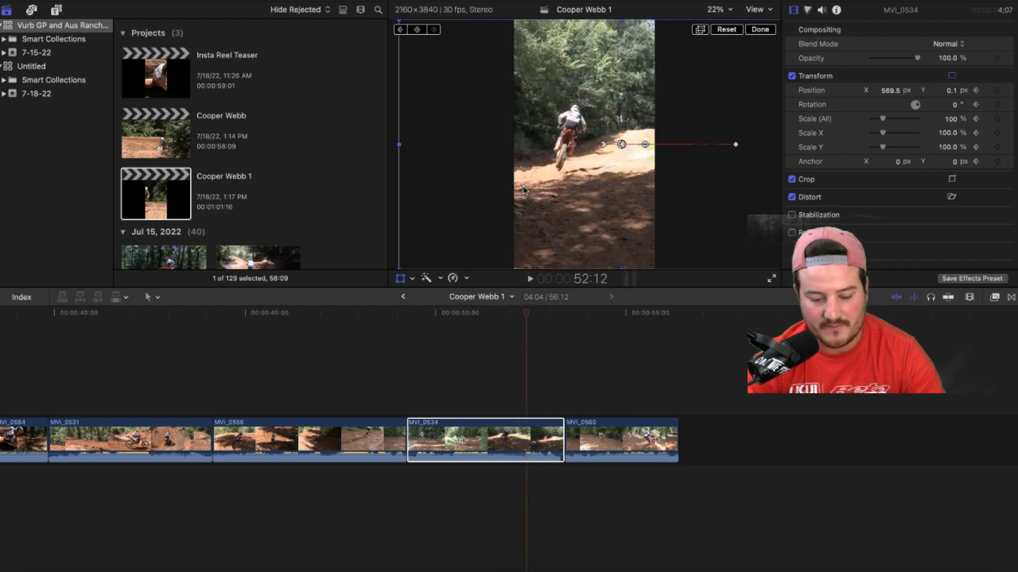
{"action": "key", "text": "Right"}
{"action": "key", "text": "Right"}
{"action": "key", "text": "Right"}
{"action": "key", "text": "Right"}
{"action": "key", "text": "Right"}
{"action": "key", "text": "Right"}
{"action": "key", "text": "Right"}
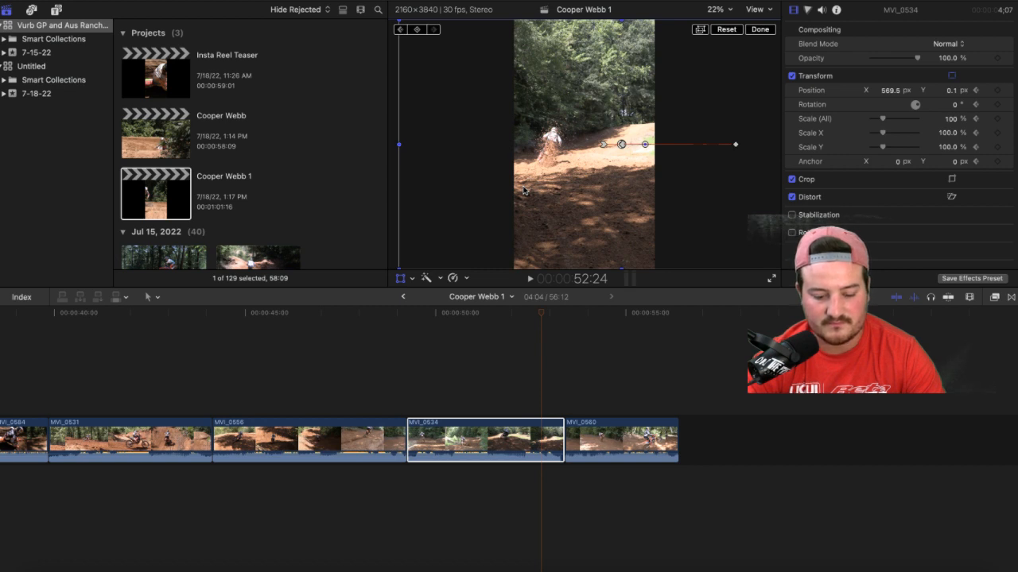
{"action": "key", "text": "Right"}
{"action": "key", "text": "Right"}
{"action": "key", "text": "Right"}
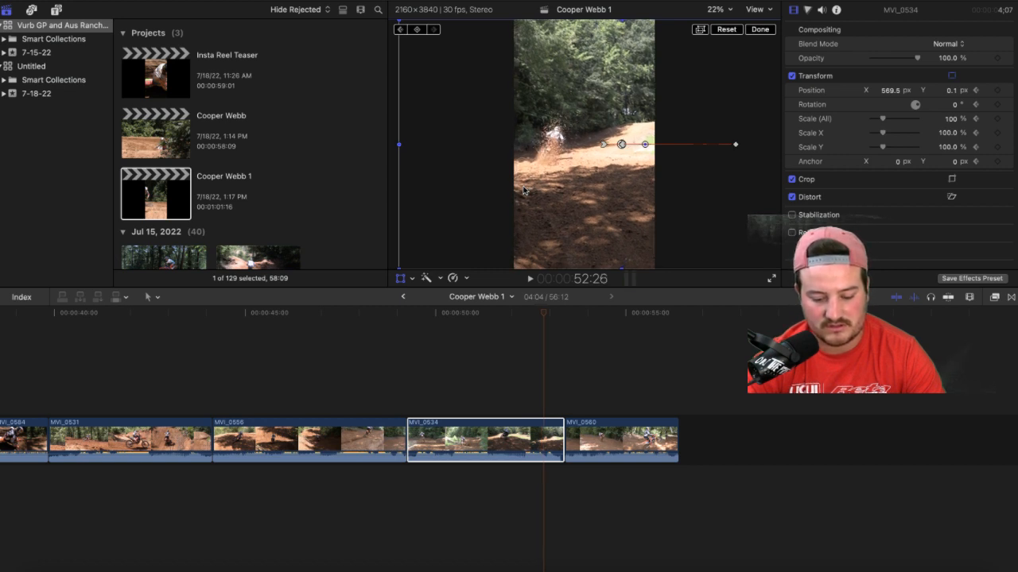
{"action": "key", "text": "Right"}
{"action": "key", "text": "Right"}
{"action": "key", "text": "Right"}
{"action": "key", "text": "Right"}
{"action": "key", "text": "Right"}
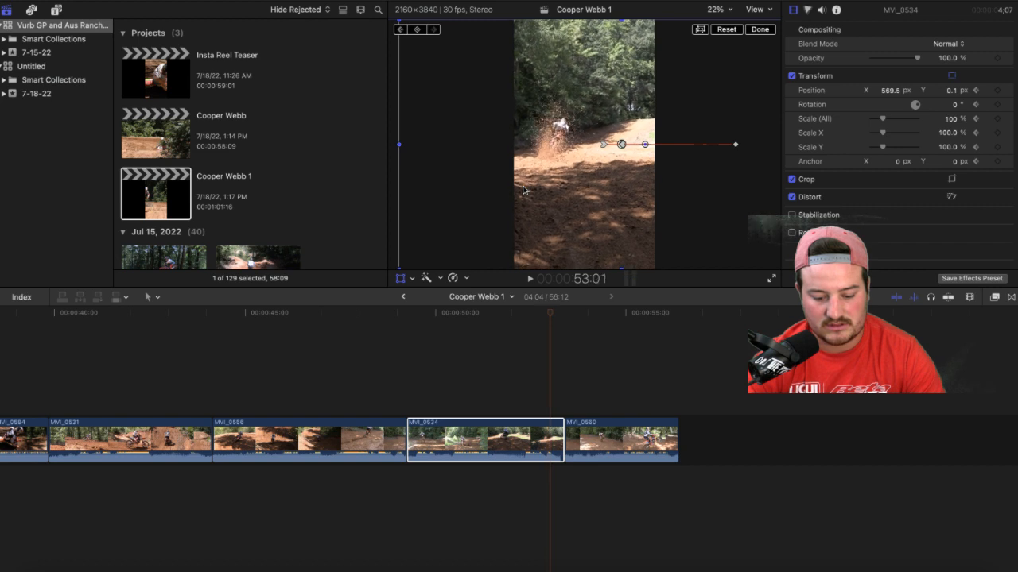
{"action": "key", "text": "Right"}
{"action": "key", "text": "Right"}
{"action": "key", "text": "Right"}
{"action": "key", "text": "Right"}
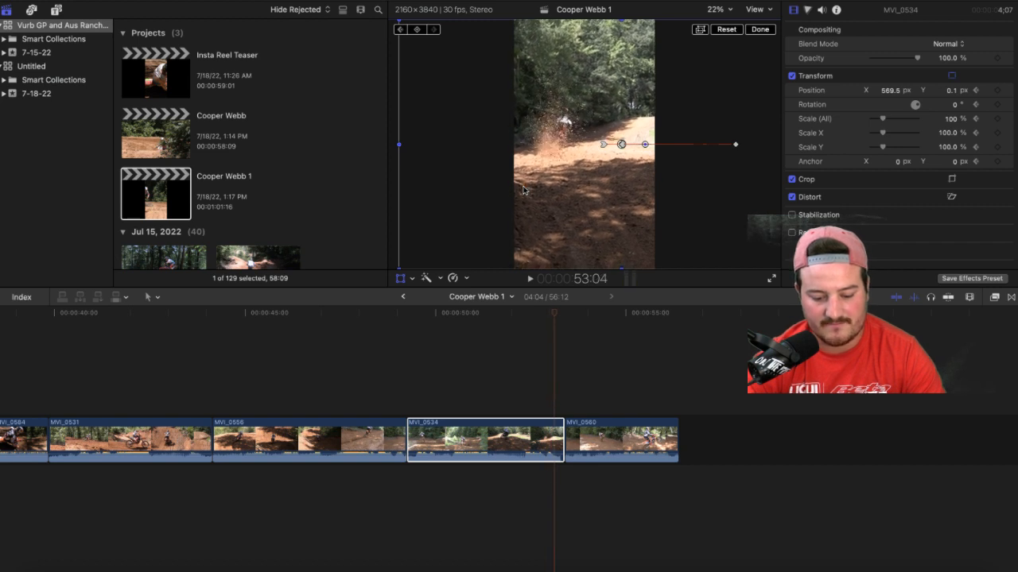
{"action": "key", "text": "Right"}
{"action": "key", "text": "Right"}
{"action": "key", "text": "Right"}
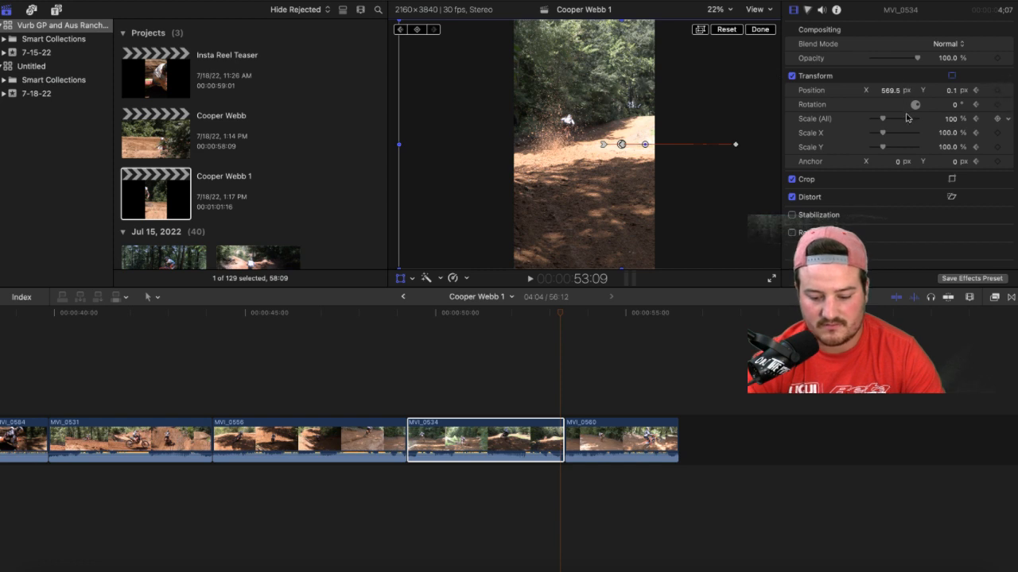
{"action": "left_click_drag", "start_coordinate": [884, 122], "coordinate": [907, 121]}
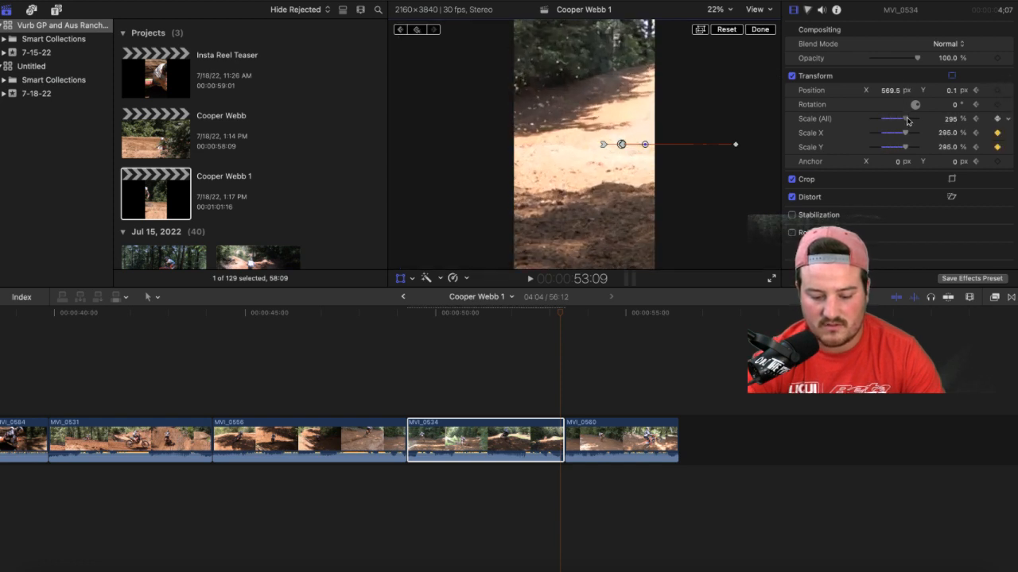
Step: Shift the enlarged MVI_0534 to about 2856 px in Position X at 53:09, keeping Position Y near 0, and finish the transform
{"action": "left_click_drag", "start_coordinate": [610, 184], "coordinate": [760, 189]}
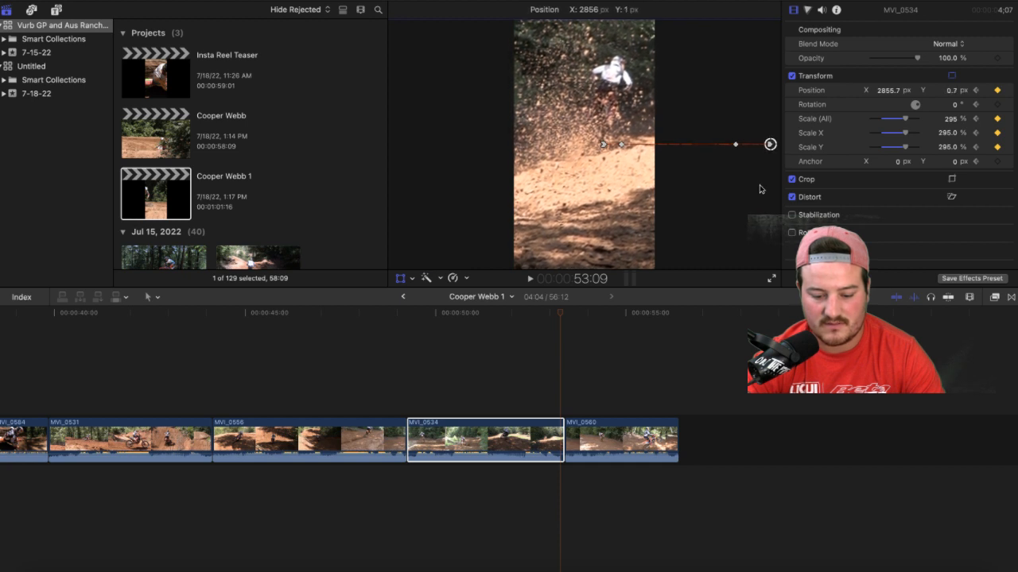
{"action": "left_click_drag", "start_coordinate": [759, 190], "coordinate": [759, 189]}
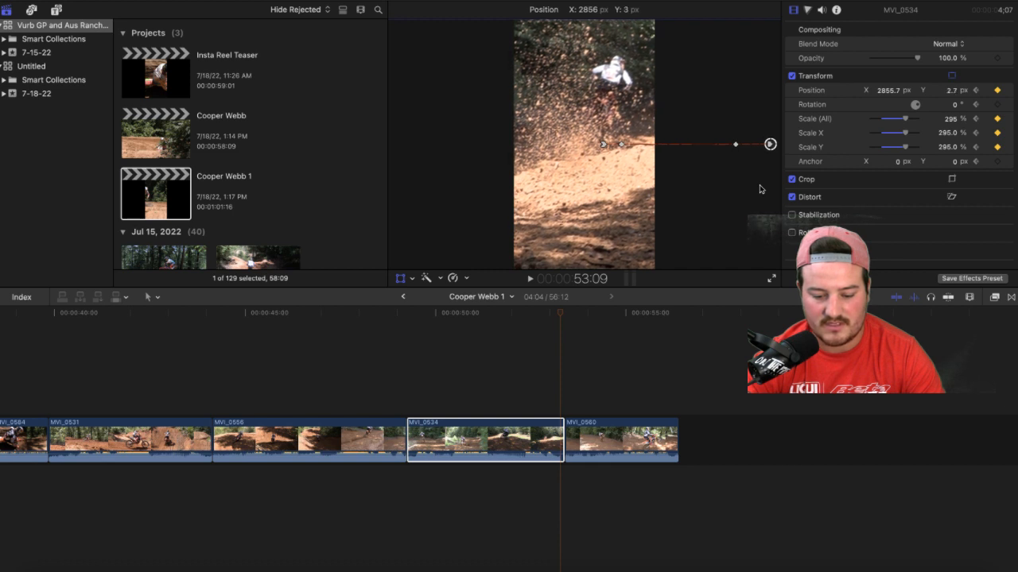
{"action": "left_click_drag", "start_coordinate": [760, 189], "coordinate": [759, 190]}
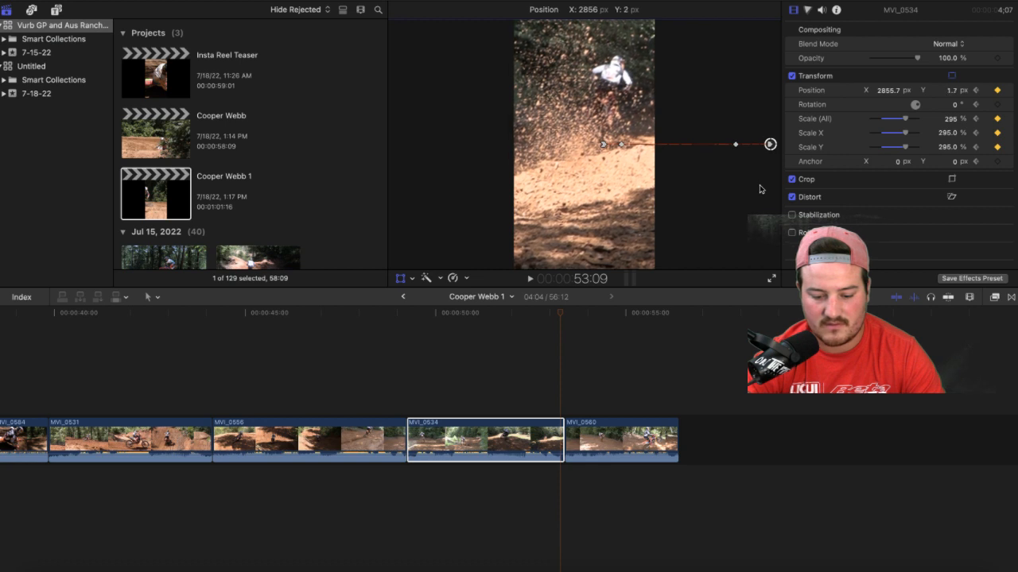
{"action": "left_click_drag", "start_coordinate": [759, 189], "coordinate": [759, 189]}
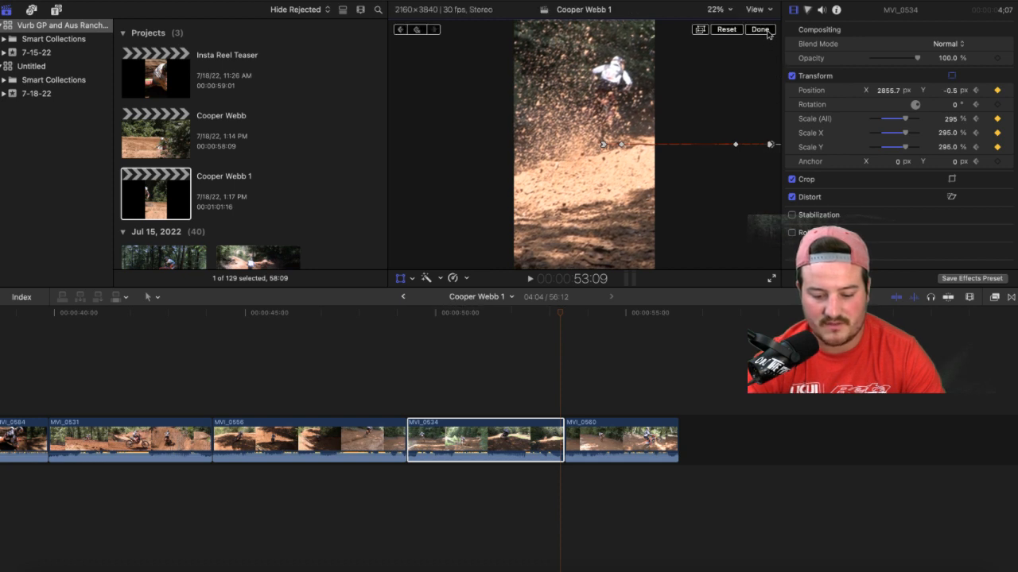
{"action": "left_click", "coordinate": [760, 29]}
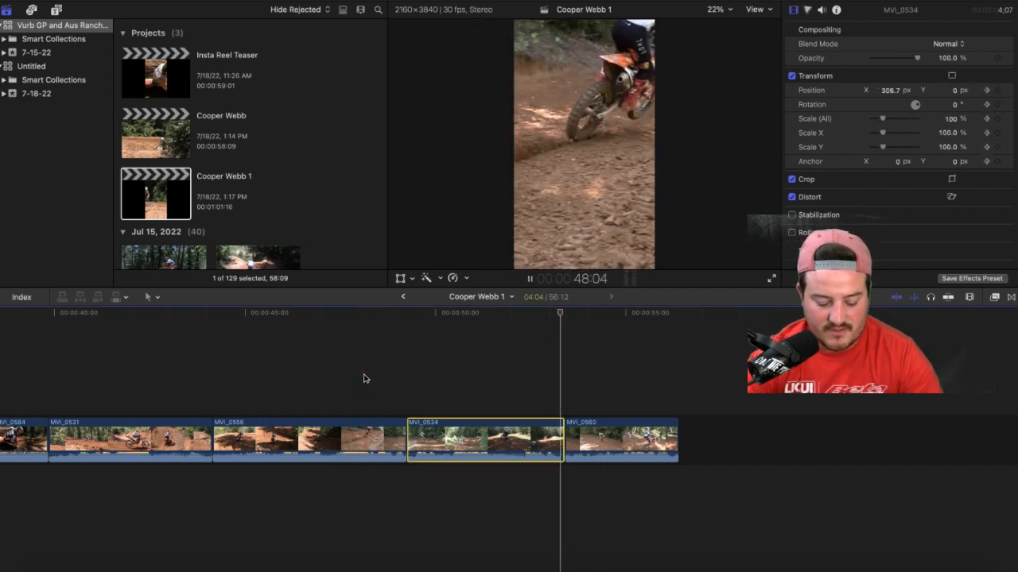
Step: Play back the end of MVI_0556 and MVI_0534 through into MVI_0560 to review the reframing
{"action": "key", "text": "space"}
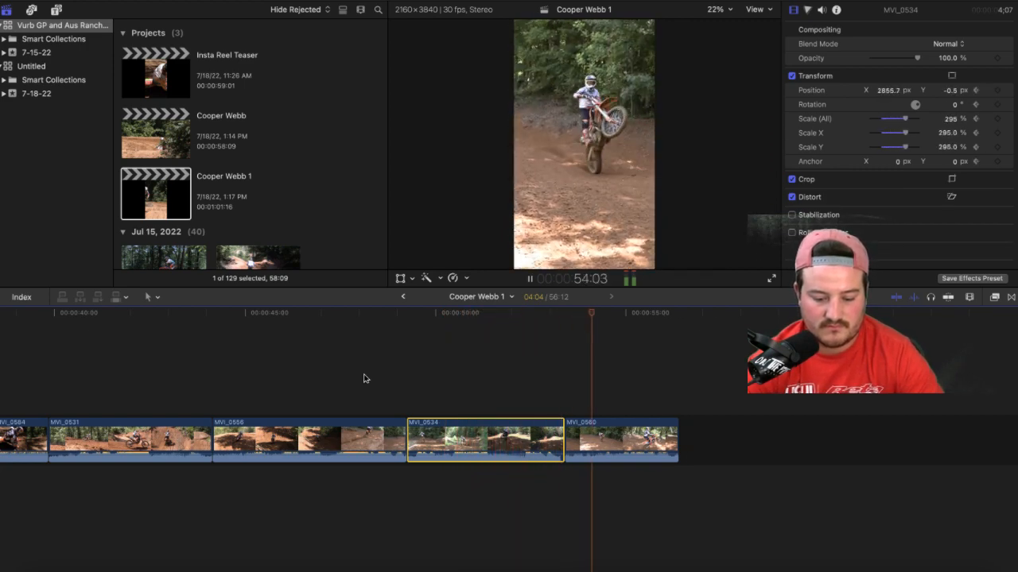
{"action": "key", "text": "space"}
{"action": "key", "text": "space"}
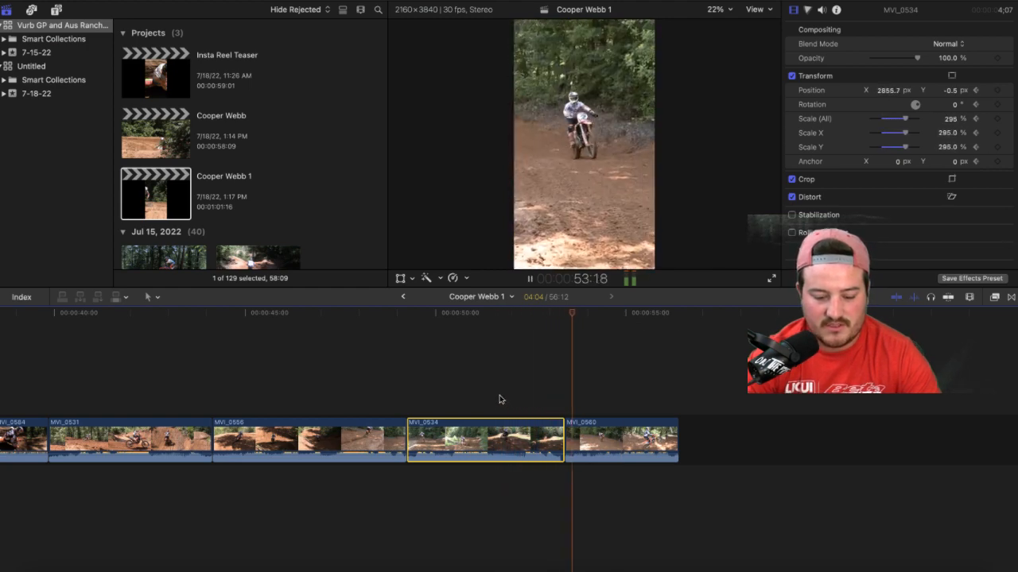
{"action": "key", "text": "space"}
{"action": "key", "text": "space"}
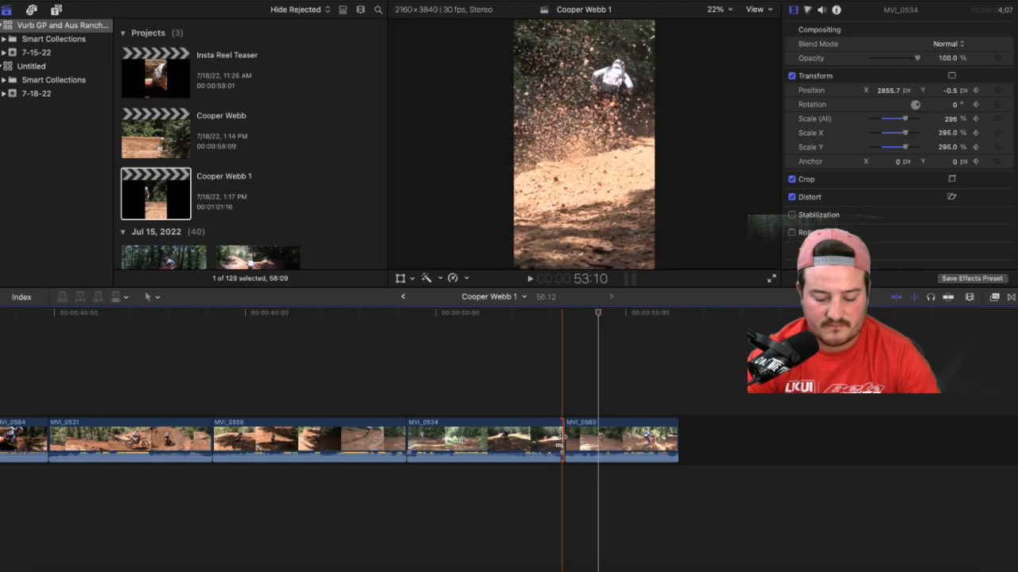
Step: Try to trim the end of MVI_0534 slightly, and play on through MVI_0560
{"action": "left_click_drag", "start_coordinate": [562, 435], "coordinate": [561, 437]}
{"action": "left_click", "coordinate": [512, 387]}
{"action": "key", "text": "space"}
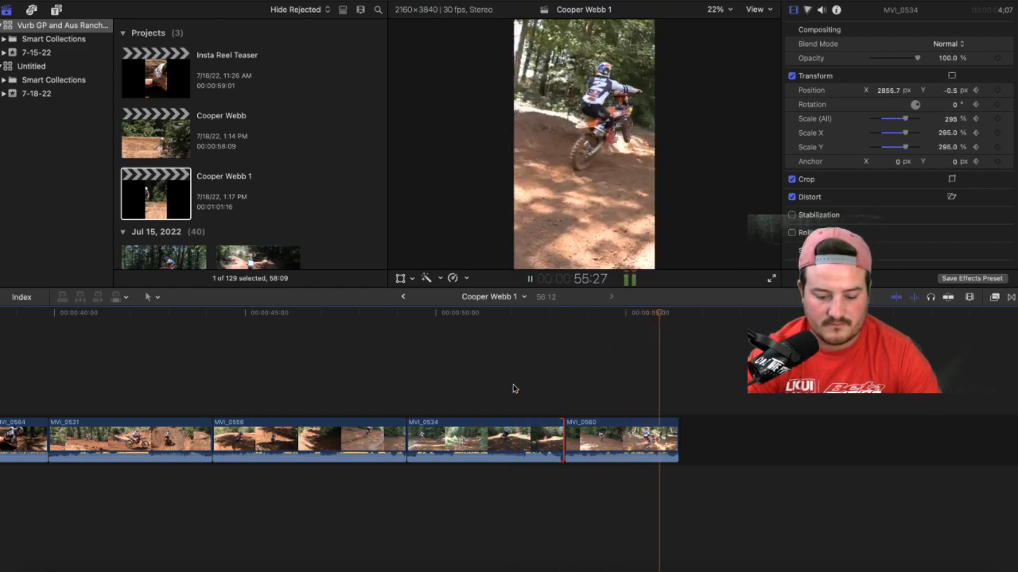
Step: Play the vertical project full screen to review the reframed clips
{"action": "left_click", "coordinate": [770, 279]}
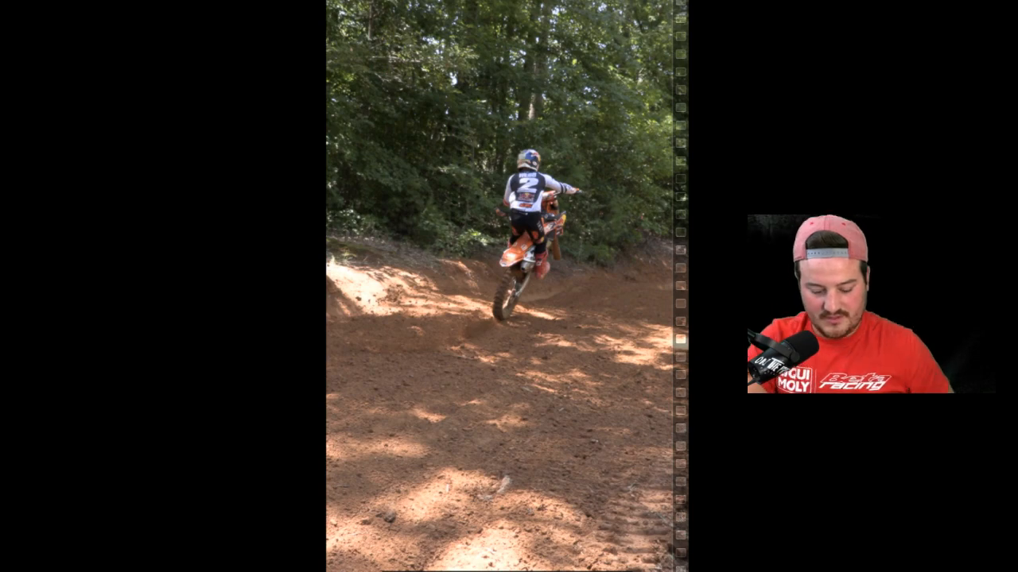
{"action": "key", "text": "space"}
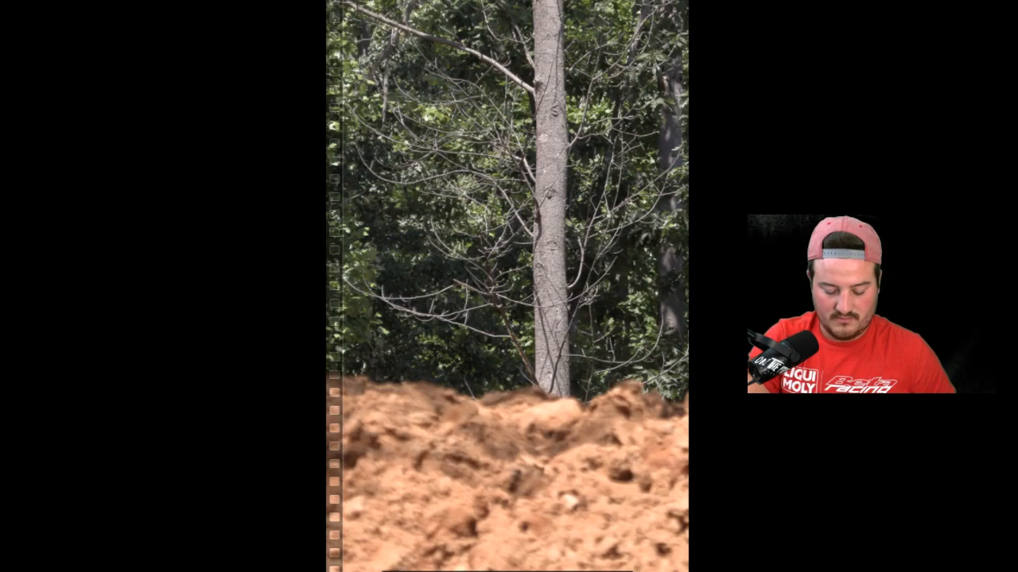